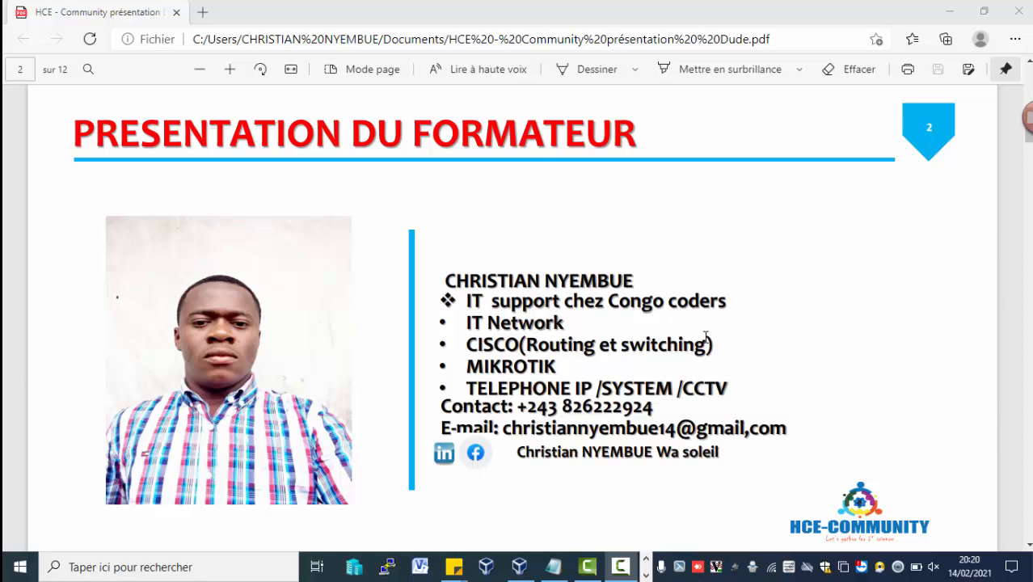
Minimize the open windows and launch Google Chrome from the desktop.
left_click(966, 4)
left_click(966, 6)
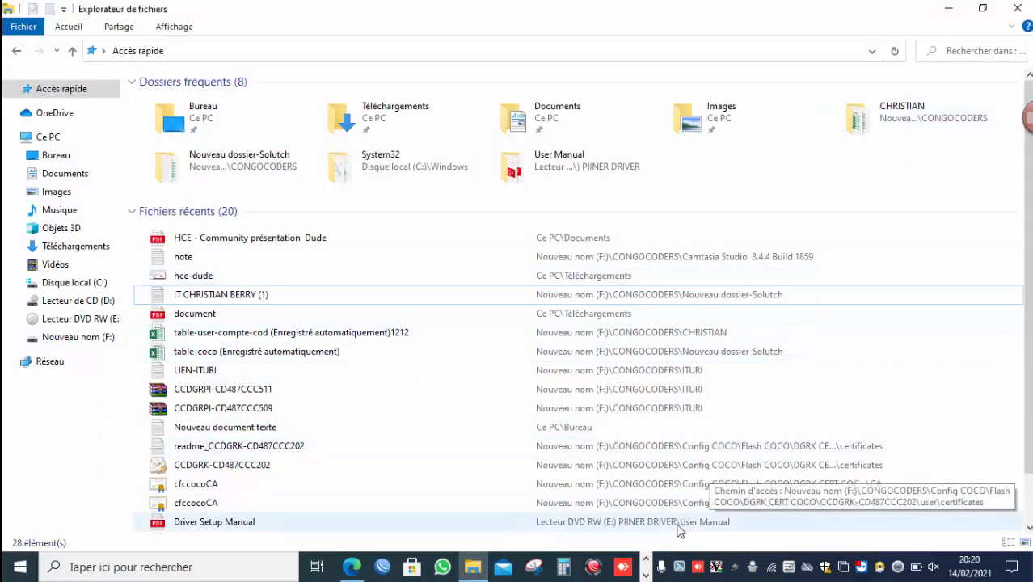
left_click(645, 574)
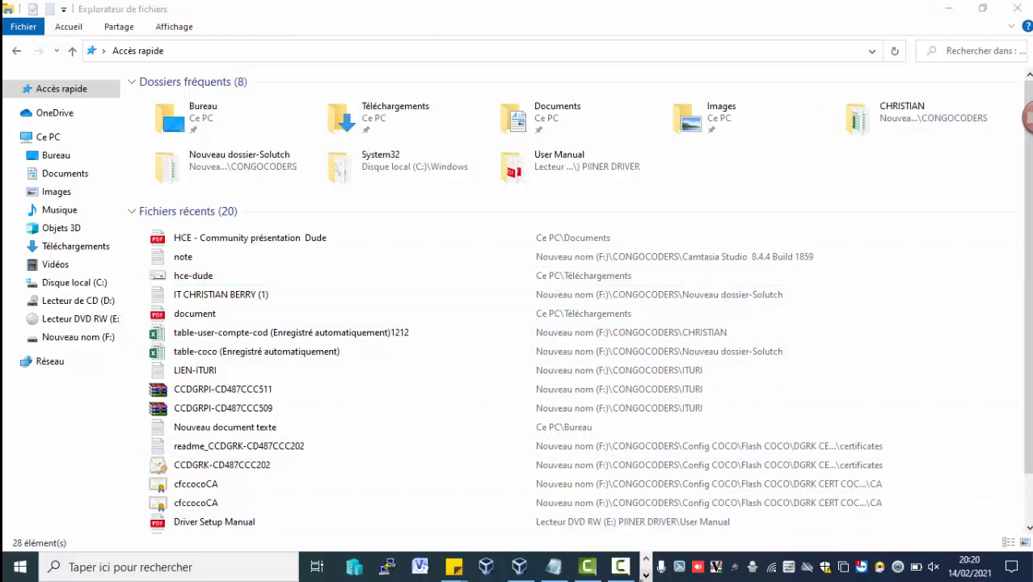
left_click(646, 560)
left_click(646, 573)
left_click(646, 559)
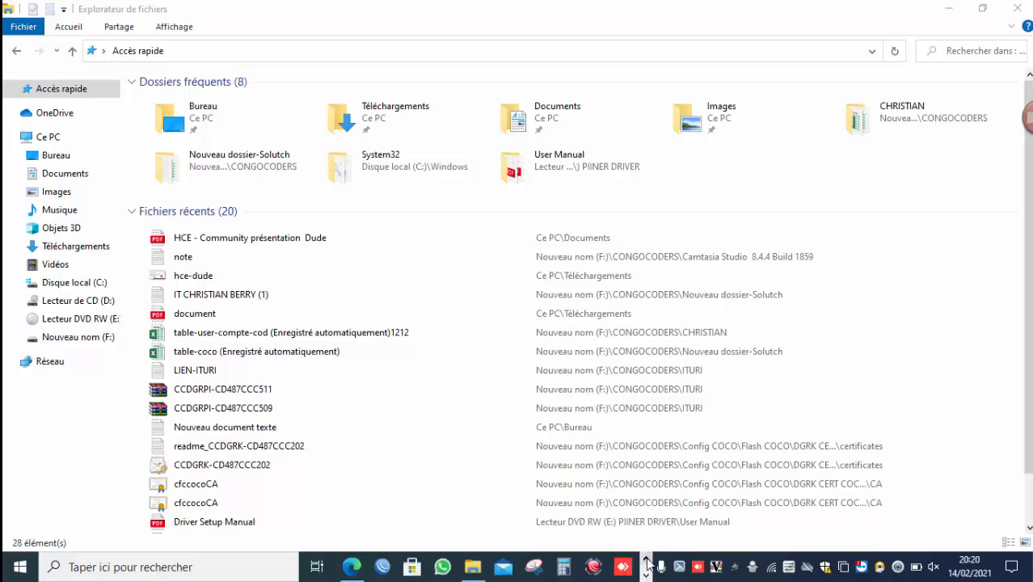
left_click(934, 7)
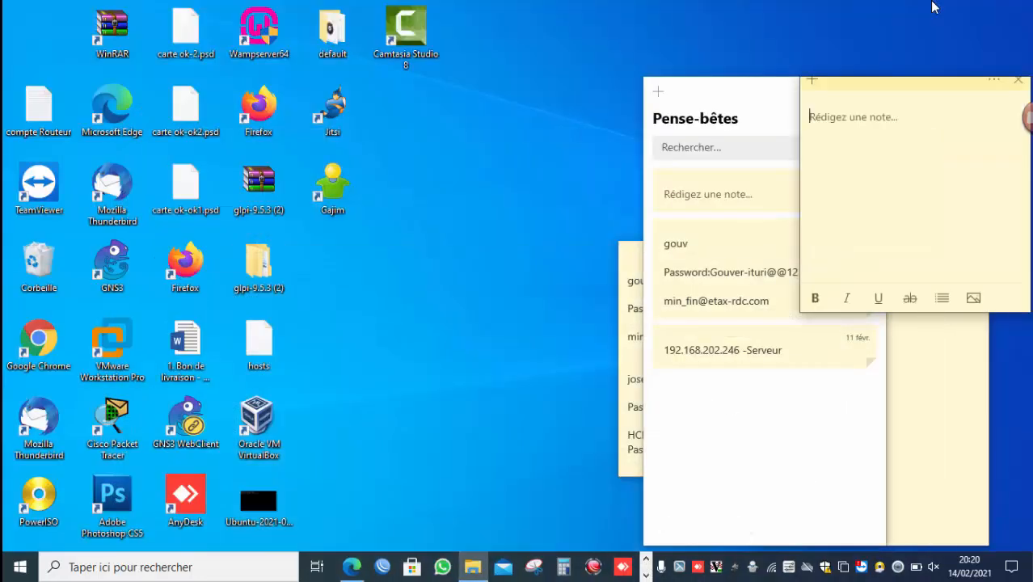
double_click(43, 352)
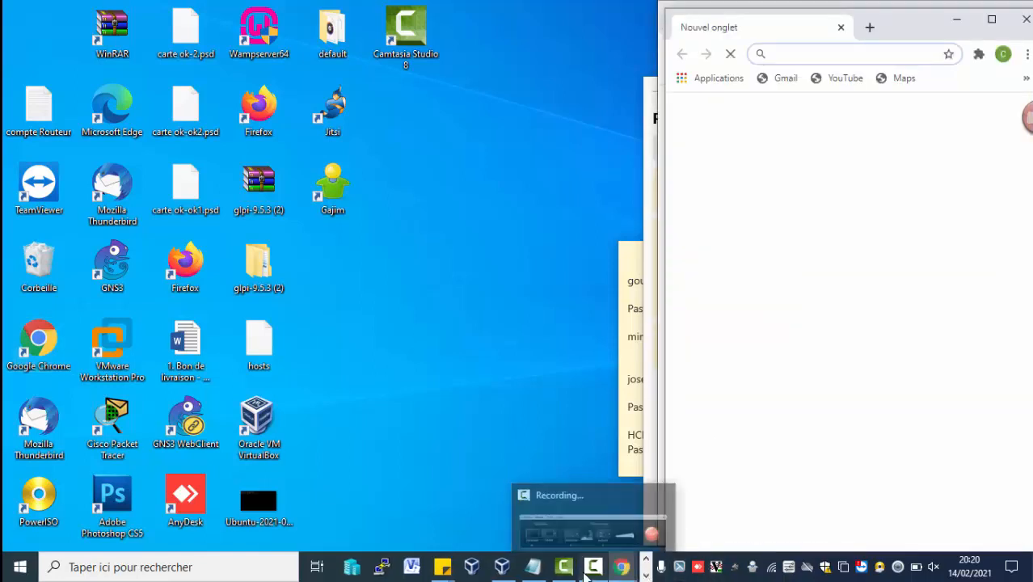
left_click(590, 569)
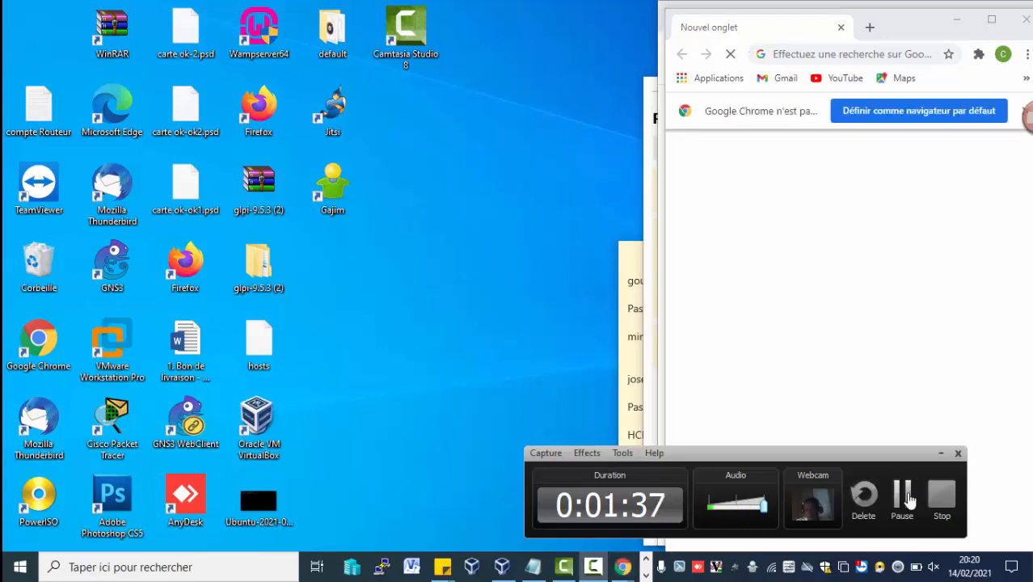
left_click(909, 501)
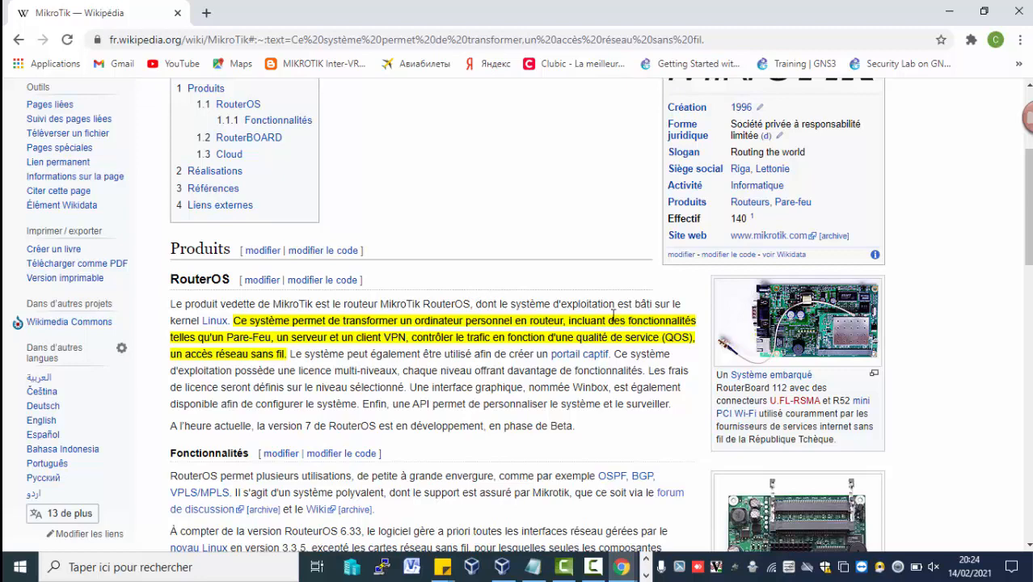
Scroll through the MikroTik Wikipedia article to read its product description.
mouse_move(251, 337)
left_click_drag(1028, 212, 1028, 268)
scroll(517, 315, "up", 5)
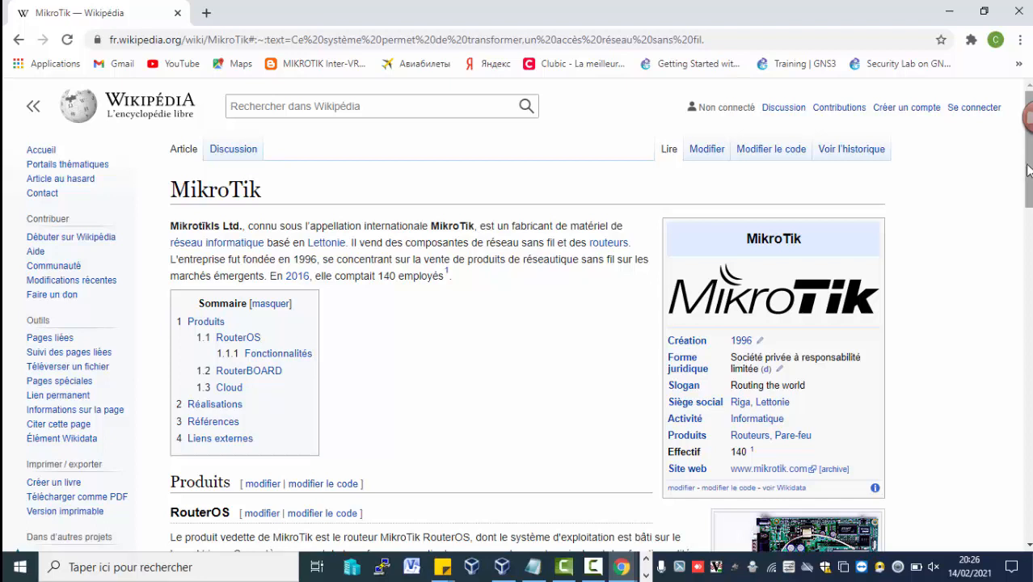
mouse_move(1031, 172)
left_mouse_down()
mouse_move(1030, 215)
mouse_move(1030, 172)
left_mouse_up()
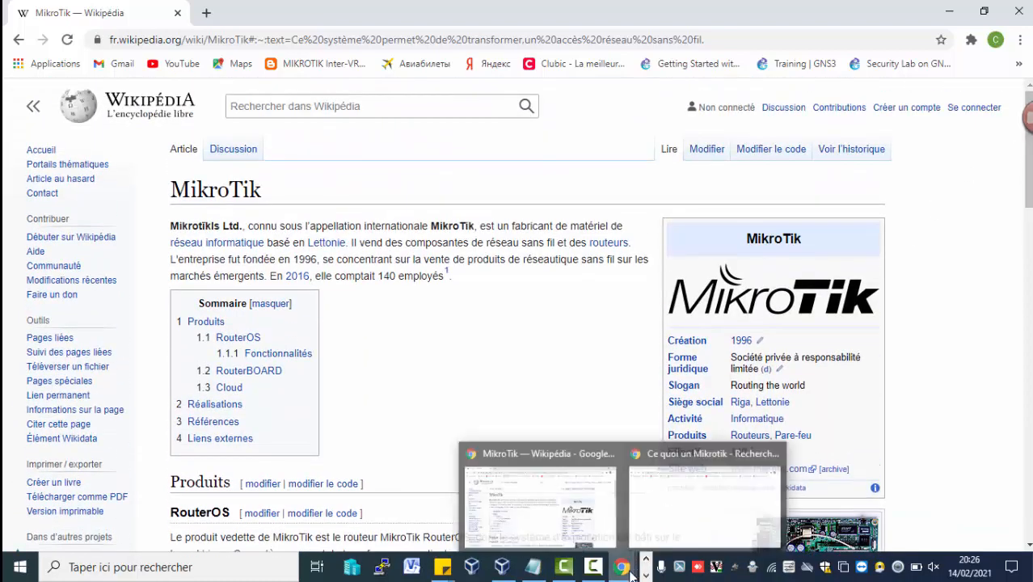
Open a new browser tab and go to the MikroTik website, mikrotik.com.
left_click(596, 570)
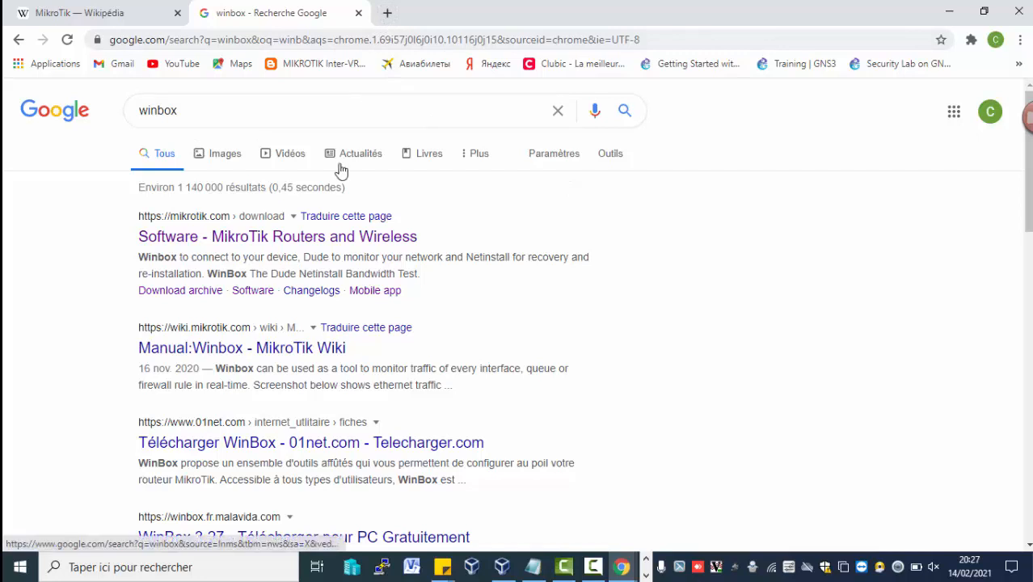
left_click(388, 14)
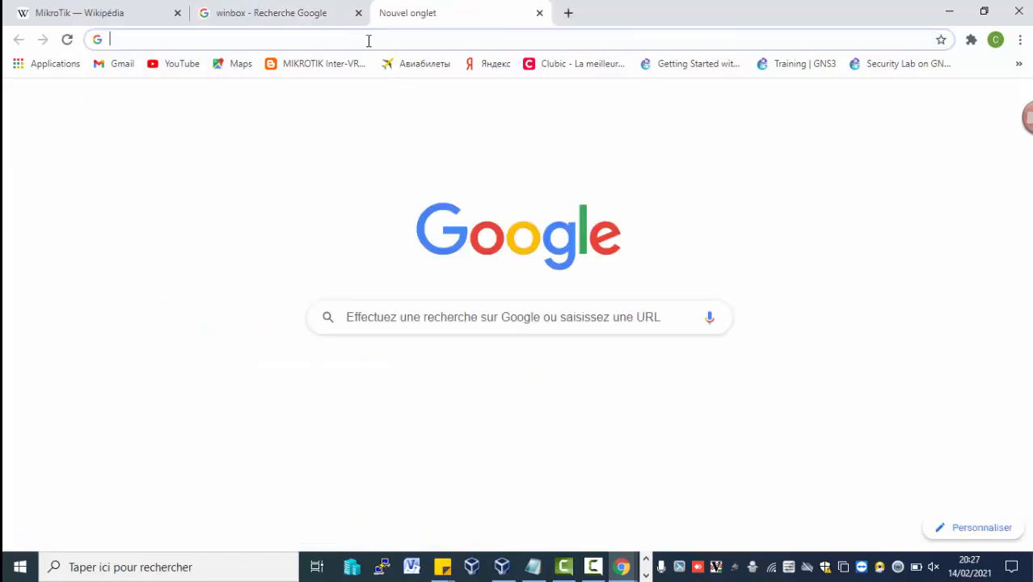
type("mikr")
key("Return")
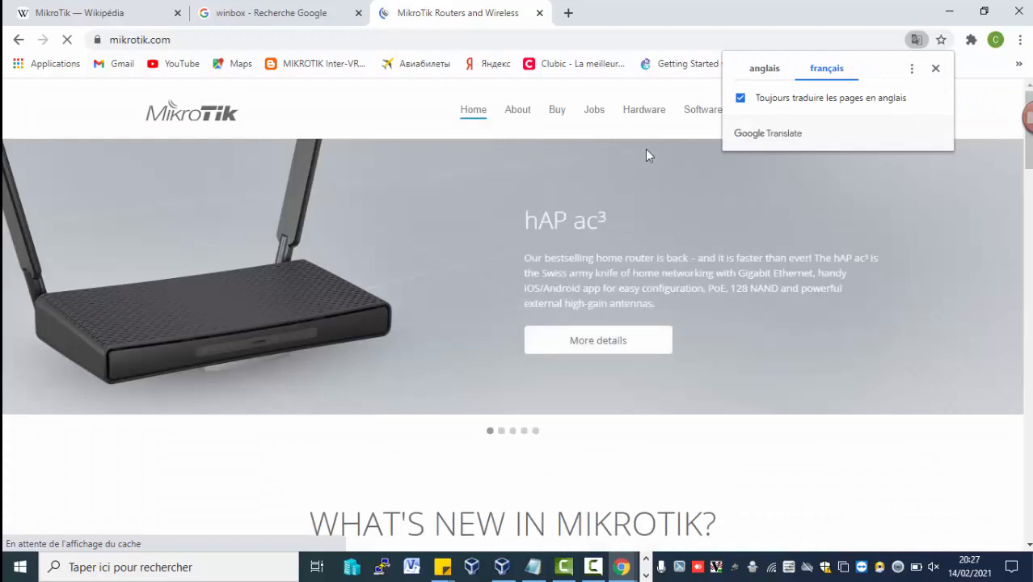
Browse the MikroTik Software downloads page, including the WinBox 3.27 download options and the RouterOS list.
left_click(693, 120)
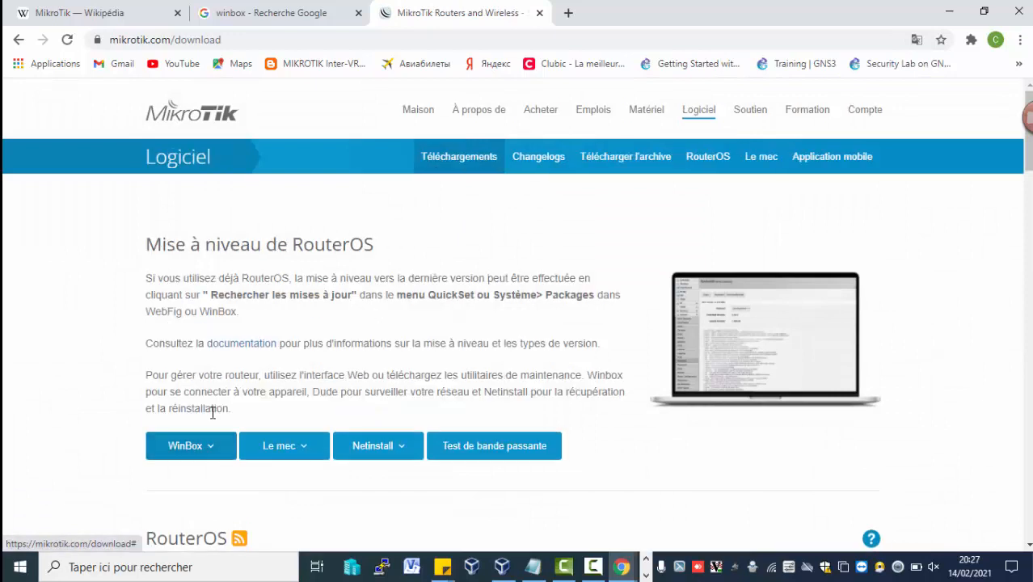
left_click(210, 445)
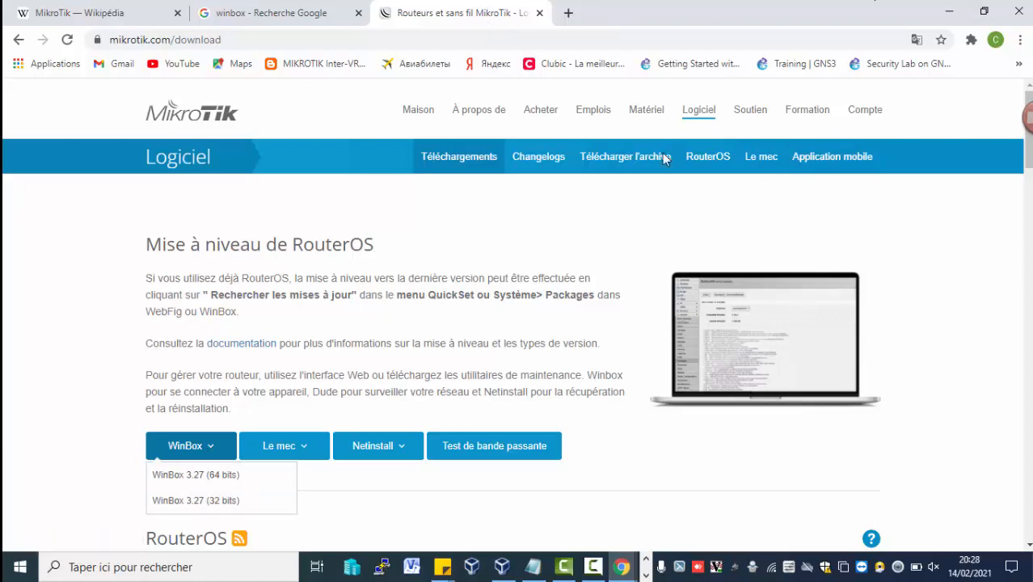
scroll(1027, 117, "down", 10)
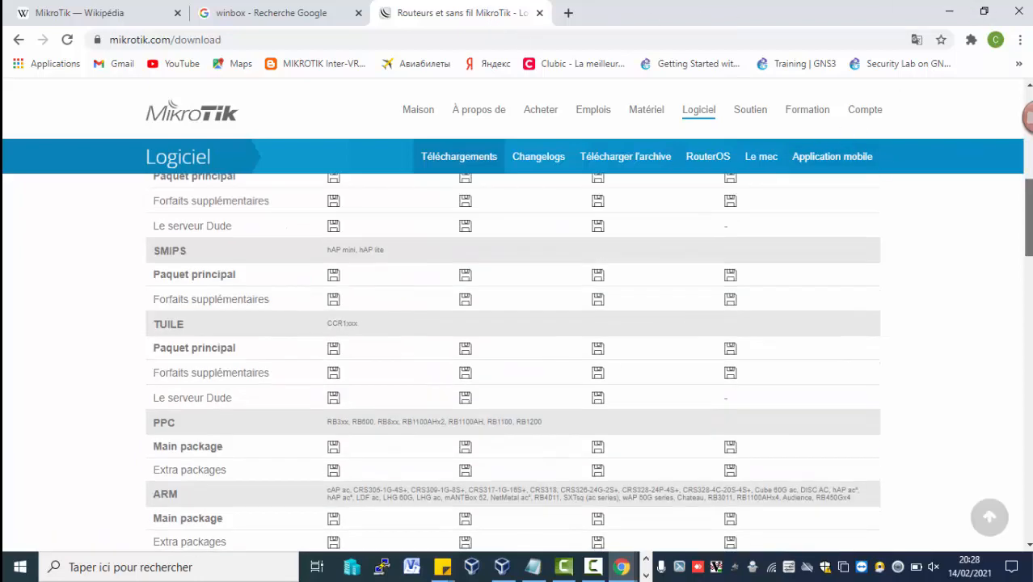
scroll(1018, 473, "down", 5)
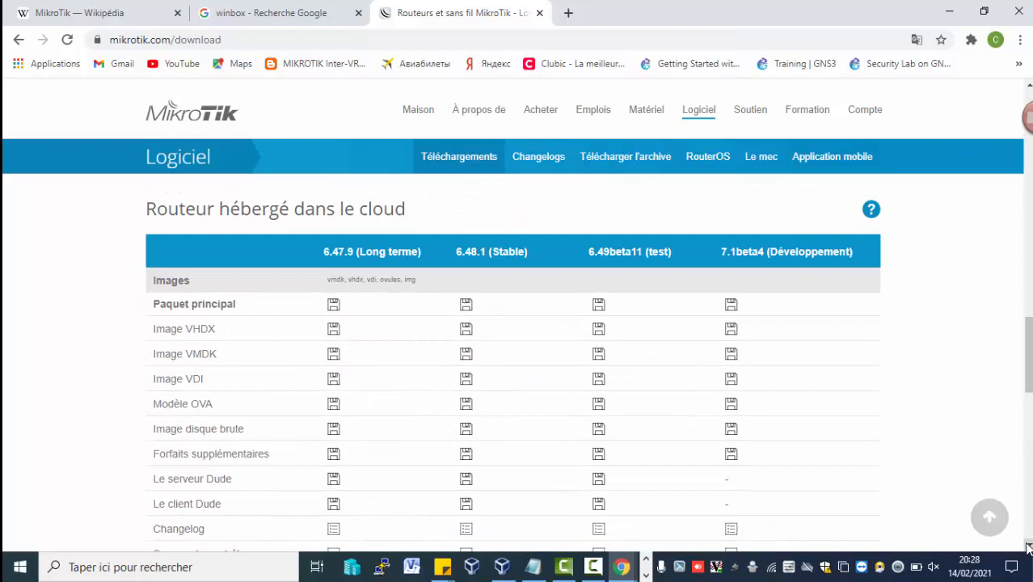
Switch to the WinBox login window.
left_click(645, 564)
left_click(383, 566)
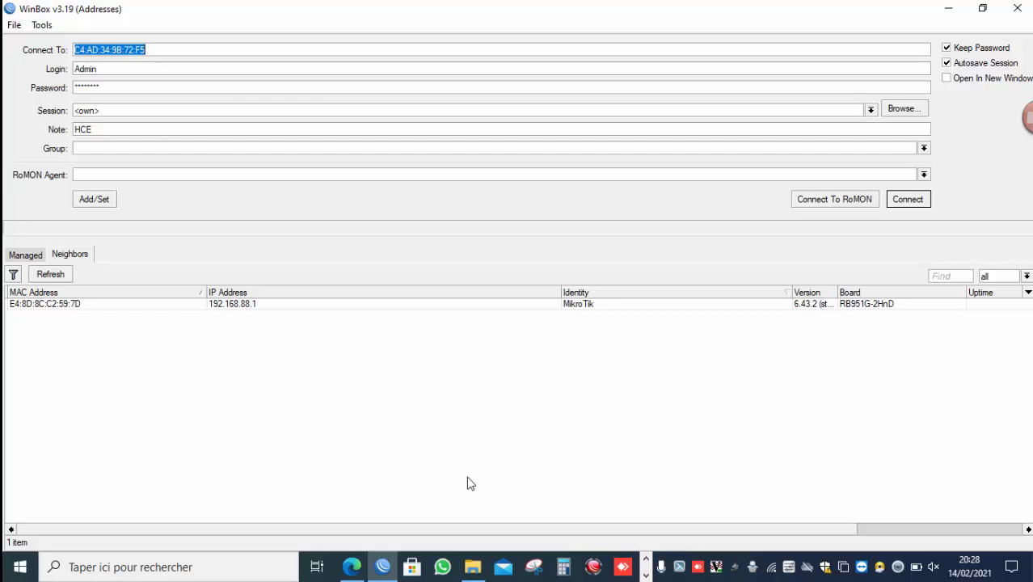
left_click(648, 560)
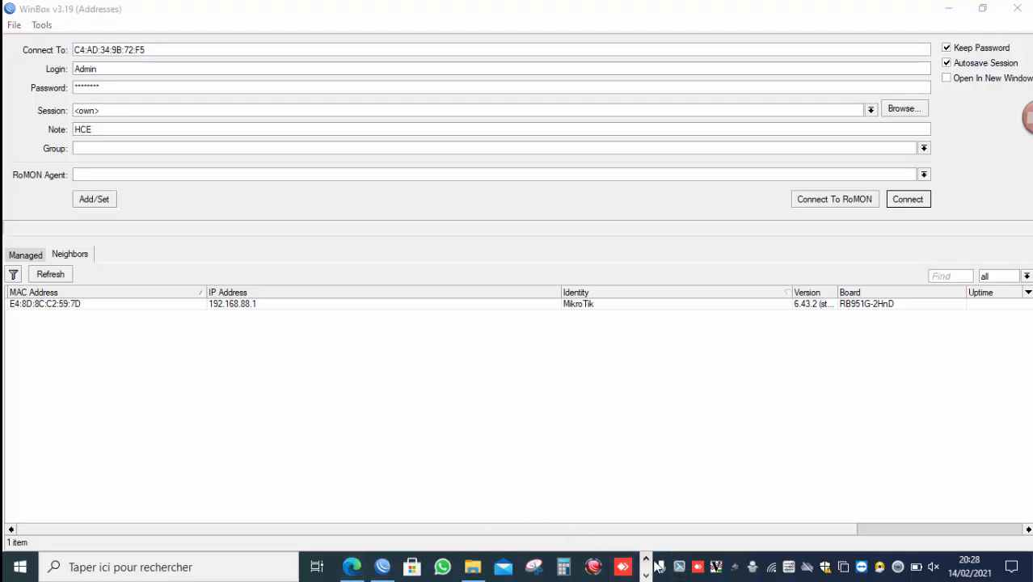
left_click(660, 567)
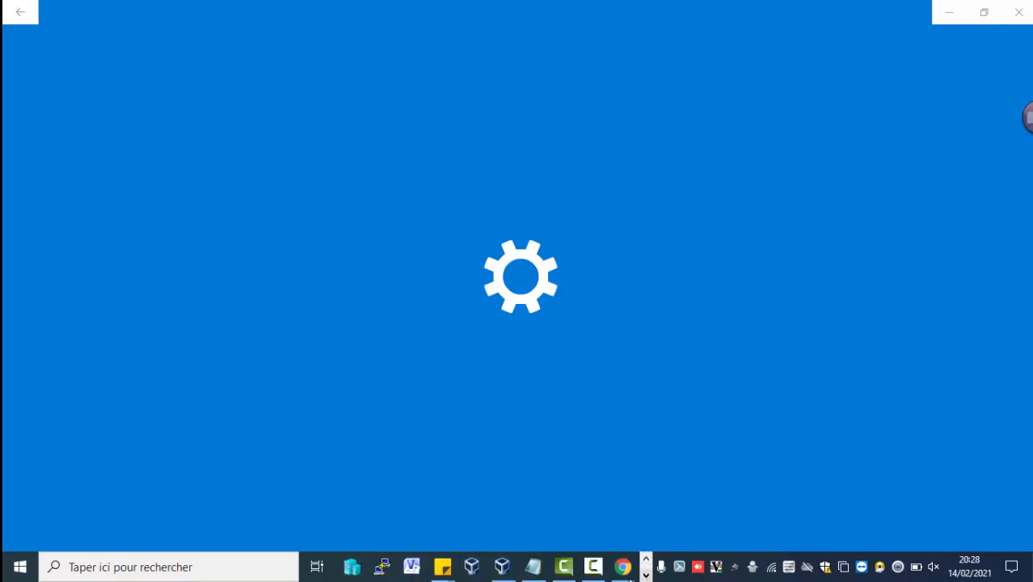
left_click(594, 567)
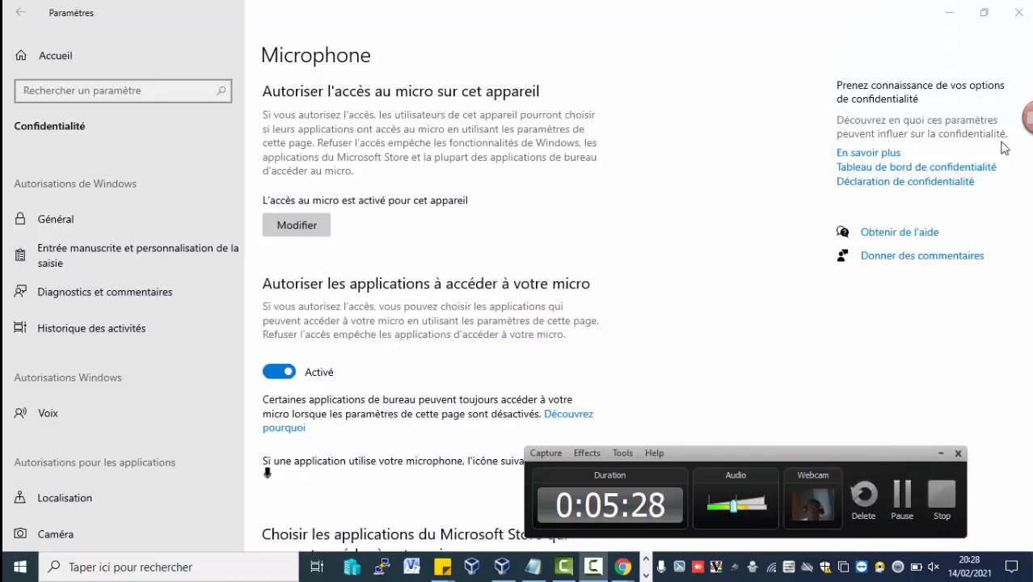
left_click(947, 13)
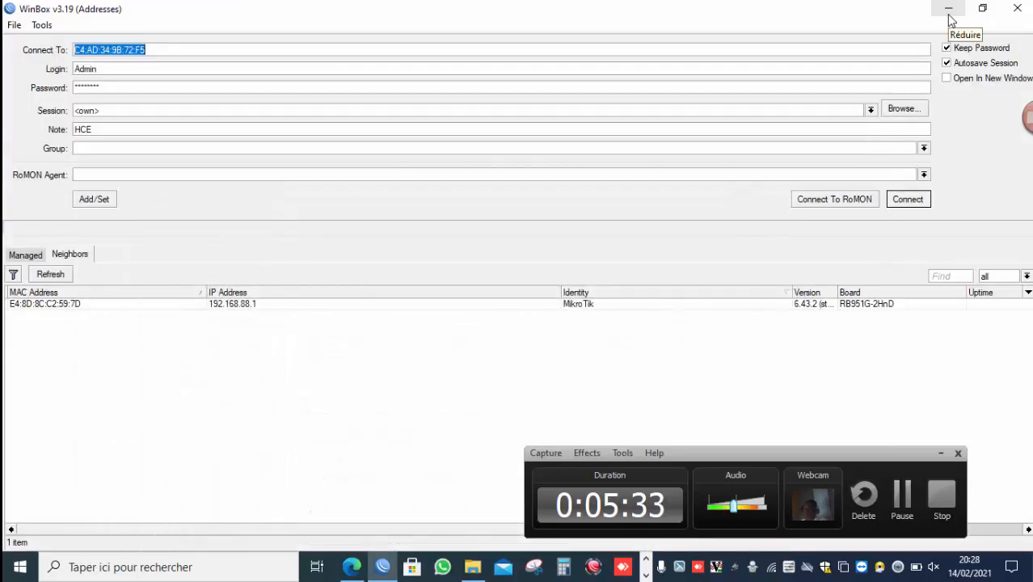
left_click(948, 12)
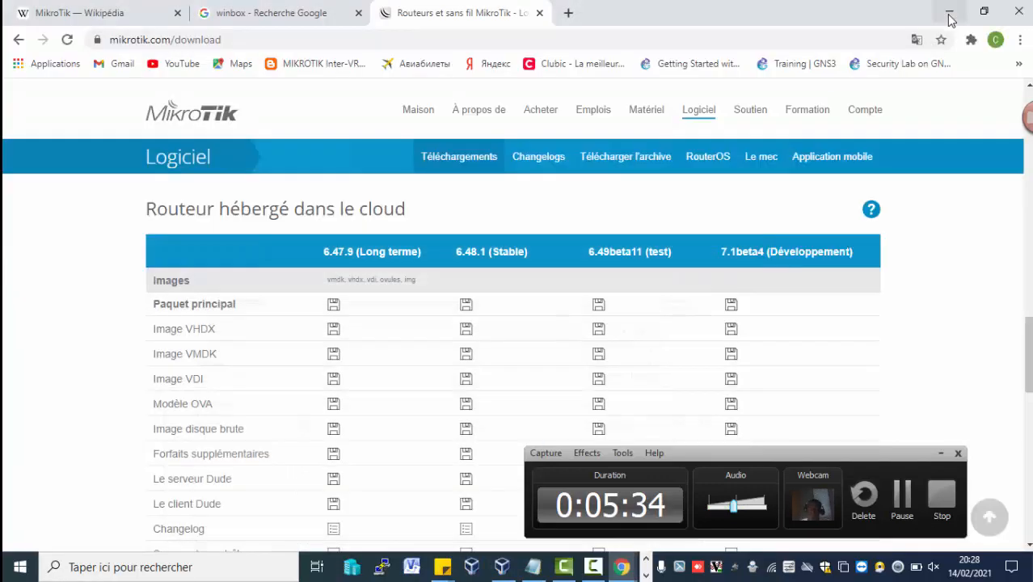
left_click(948, 11)
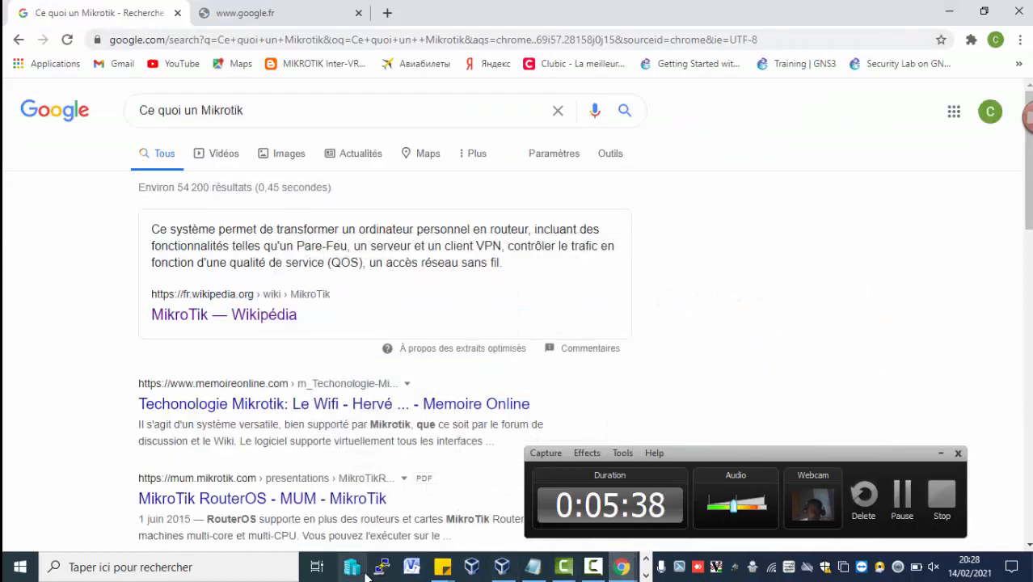
left_click(647, 570)
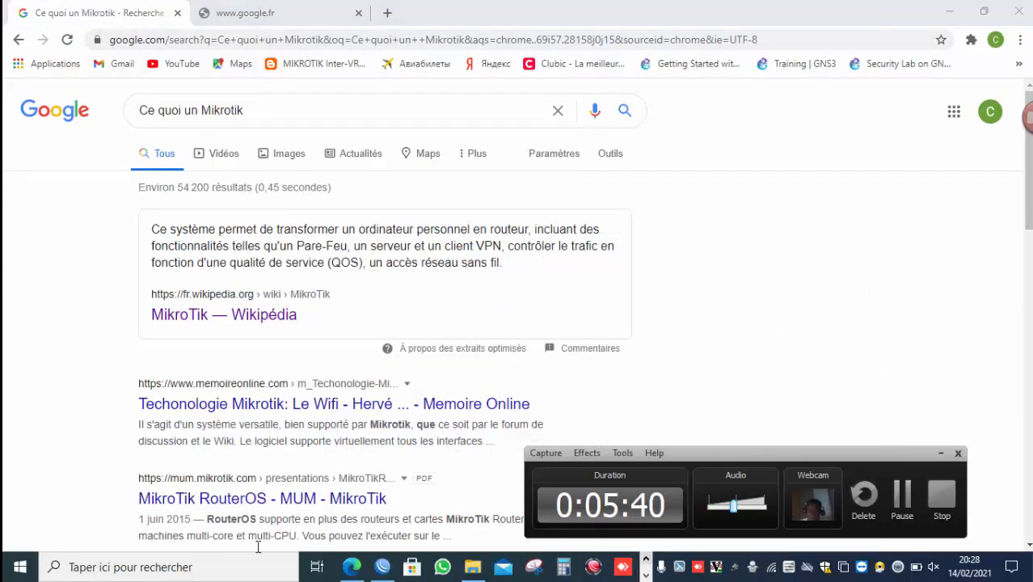
left_click(382, 567)
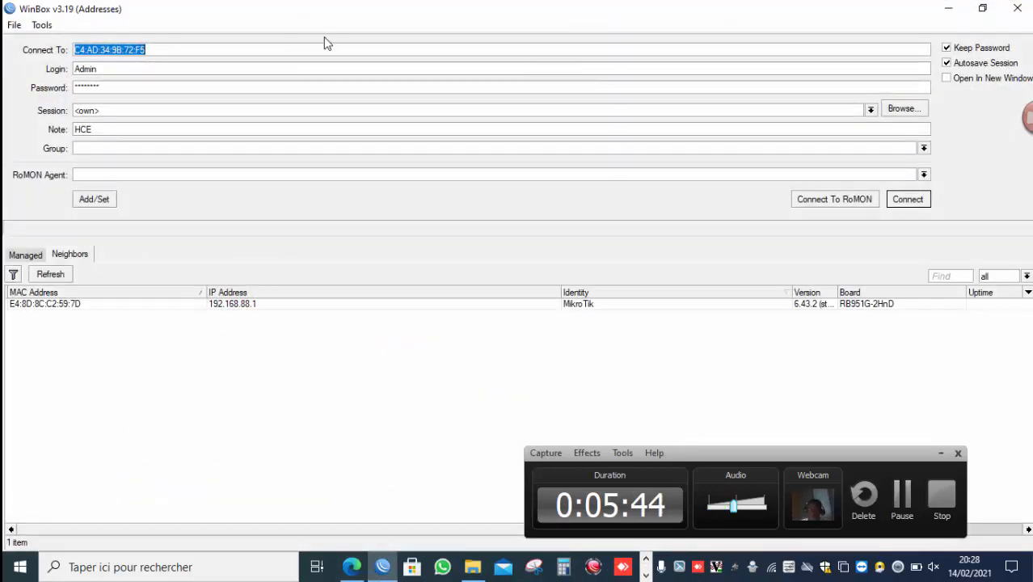
Set the Connect To address to the neighbor router's IP 192.168.88.1 from the Neighbors list.
left_click(145, 50)
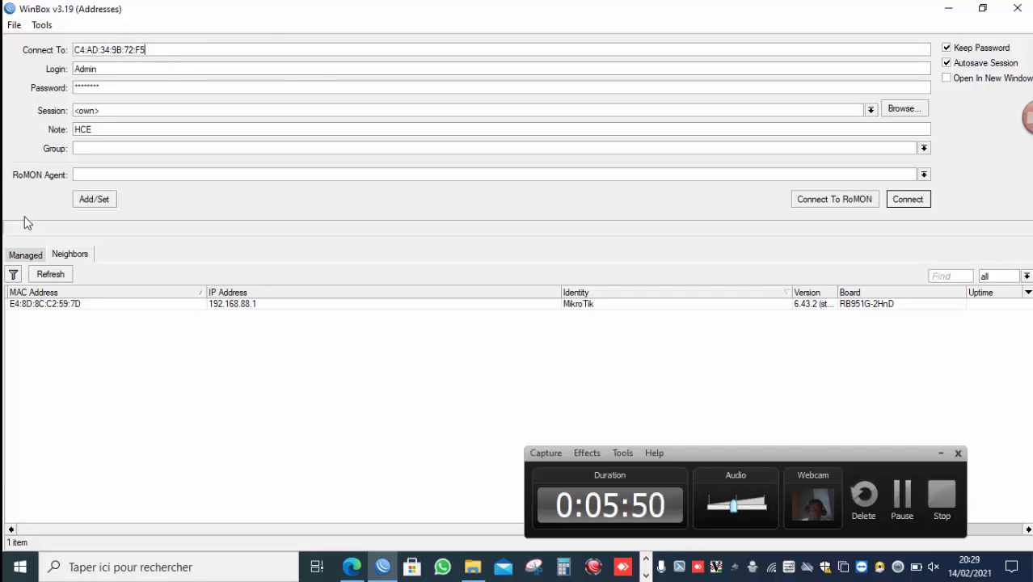
left_click(35, 305)
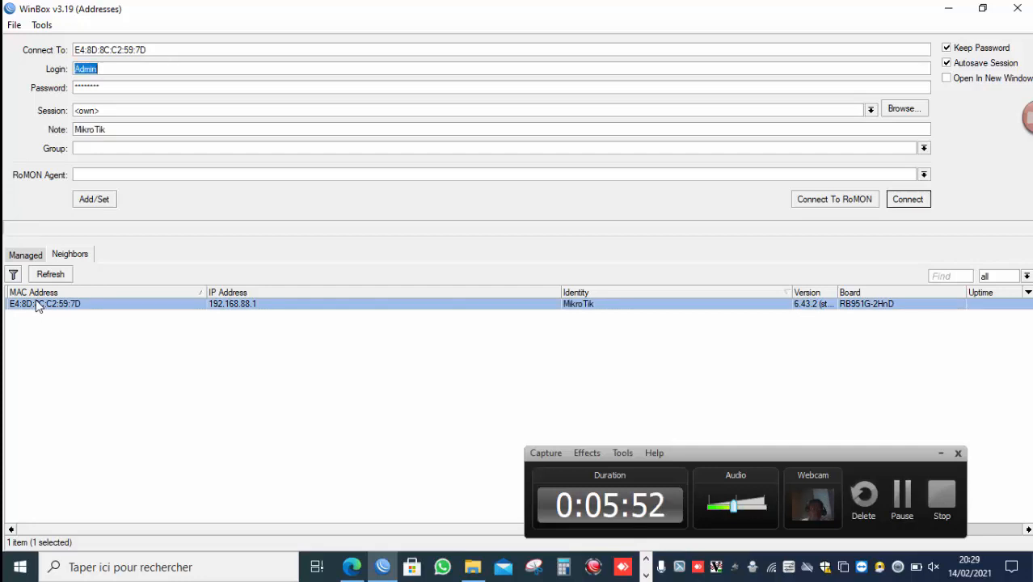
left_click(229, 306)
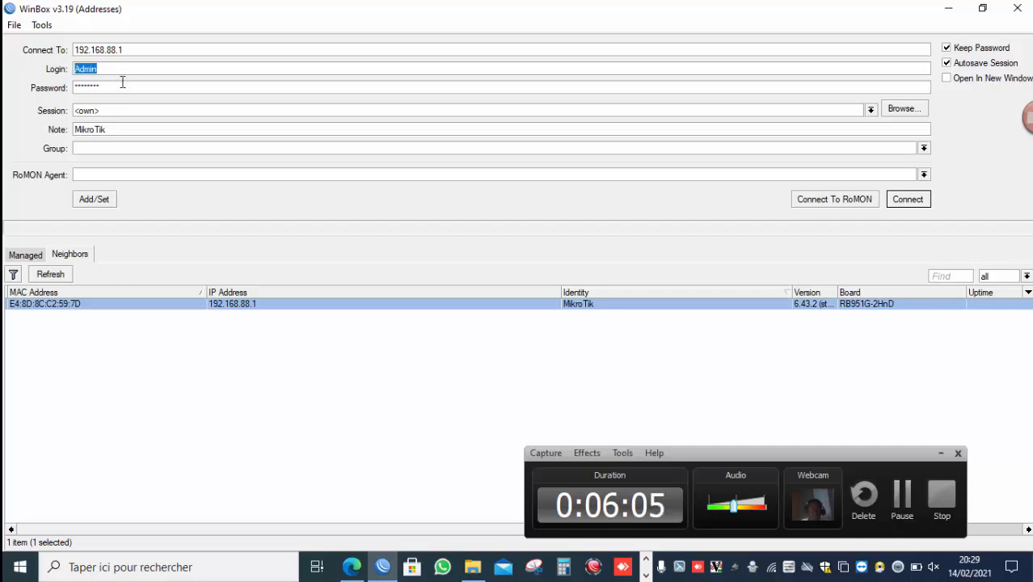
left_click(123, 85)
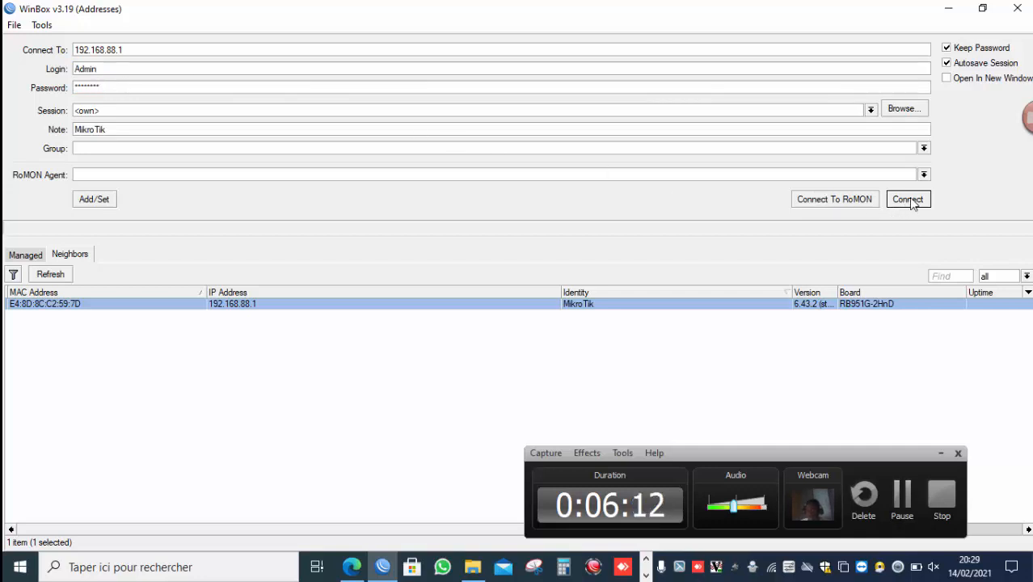
Refresh the neighbor list and review the saved routers in the Managed list.
left_click(71, 254)
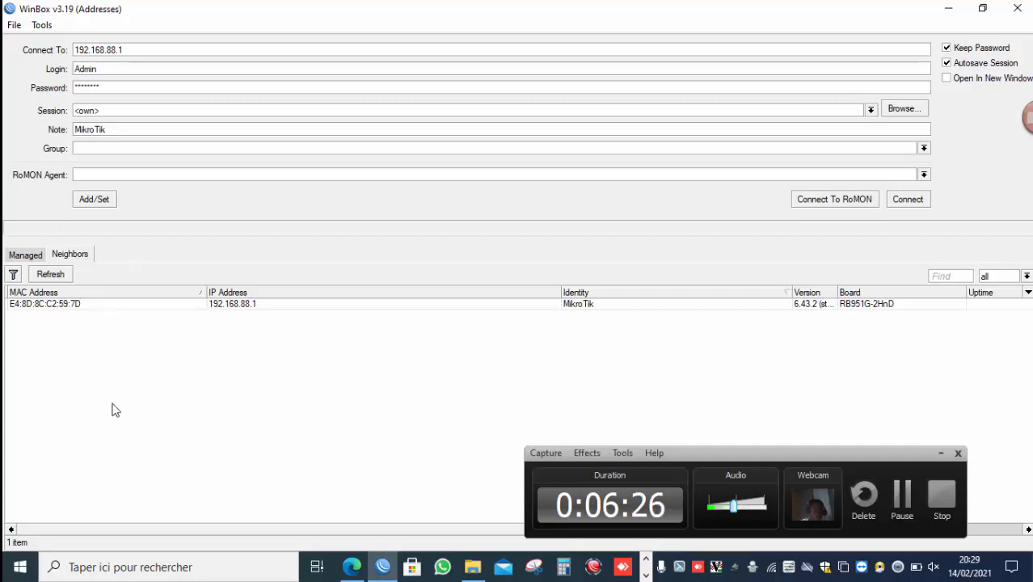
left_click(50, 276)
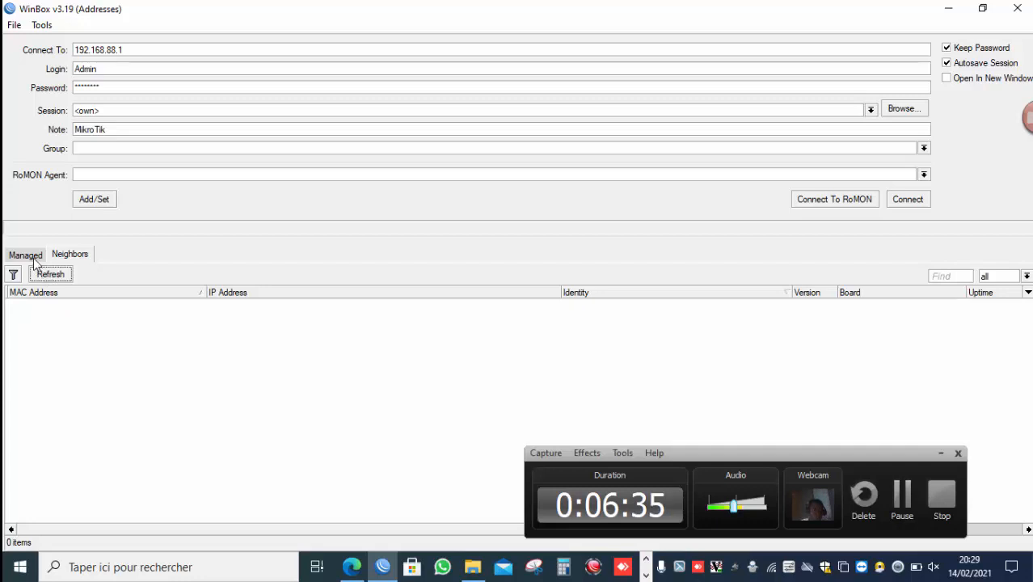
left_click(32, 256)
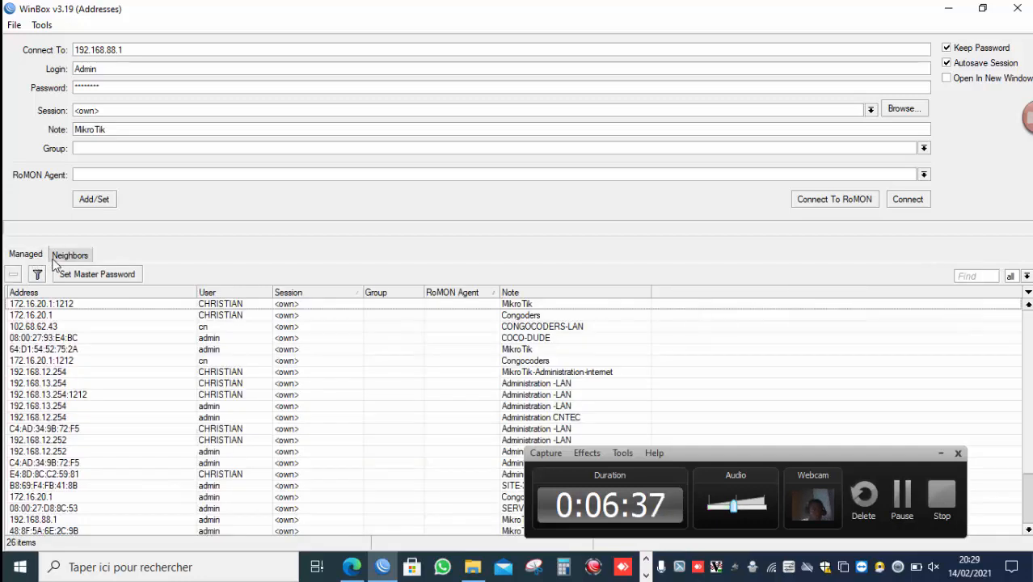
left_click(55, 257)
left_click(32, 258)
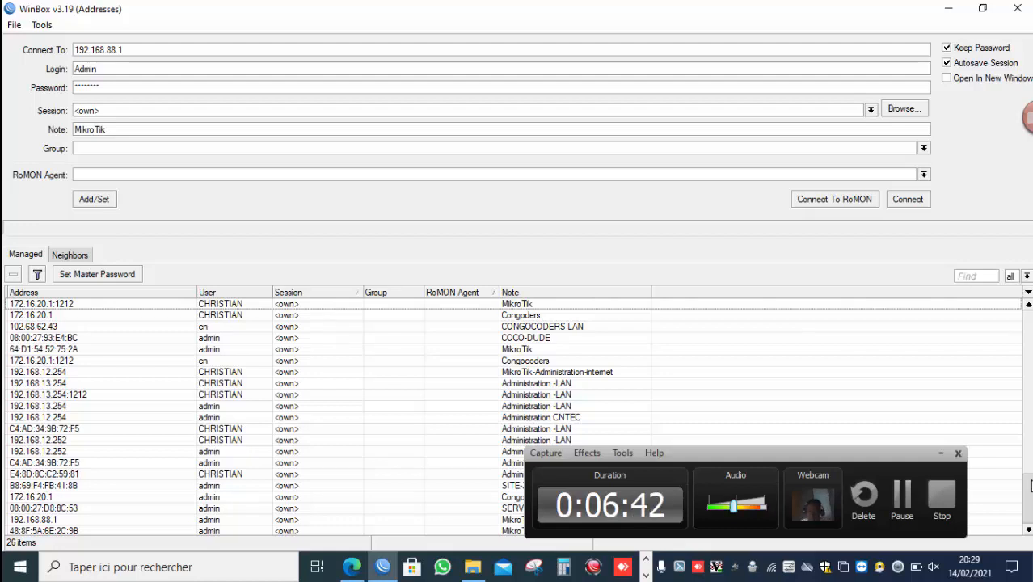
scroll(1030, 485, "down", 2)
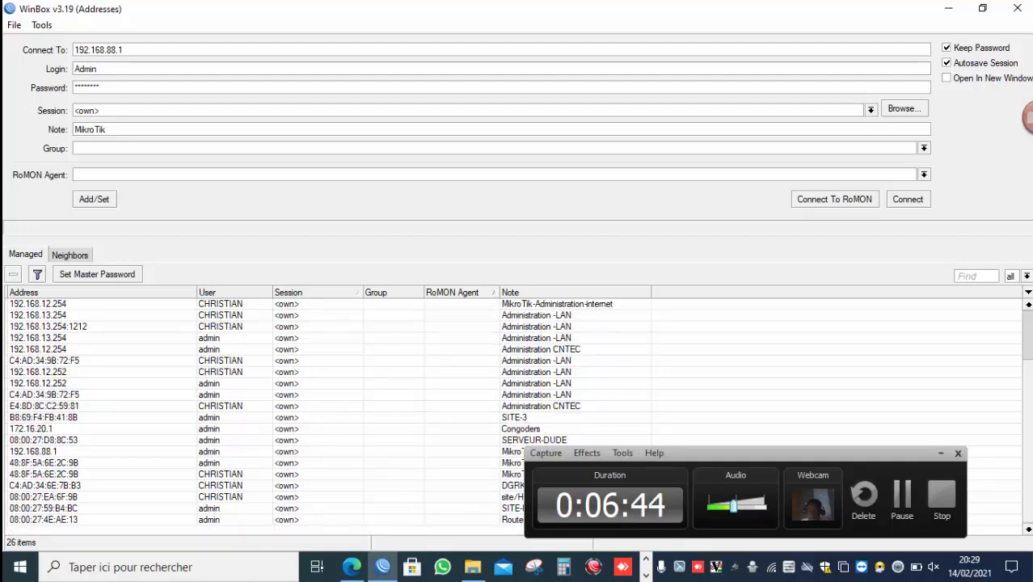
scroll(1029, 362, "up", 2)
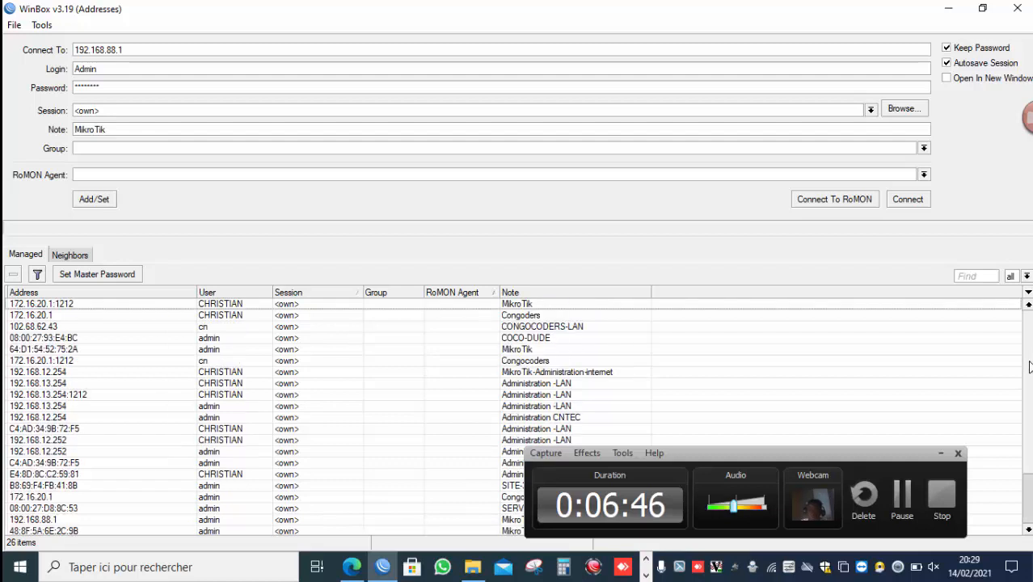
Pick the neighbor router's MAC address E4:8D:8C:C2:59:7D from the Neighbors list as the connection target.
scroll(1030, 367, "down", 2)
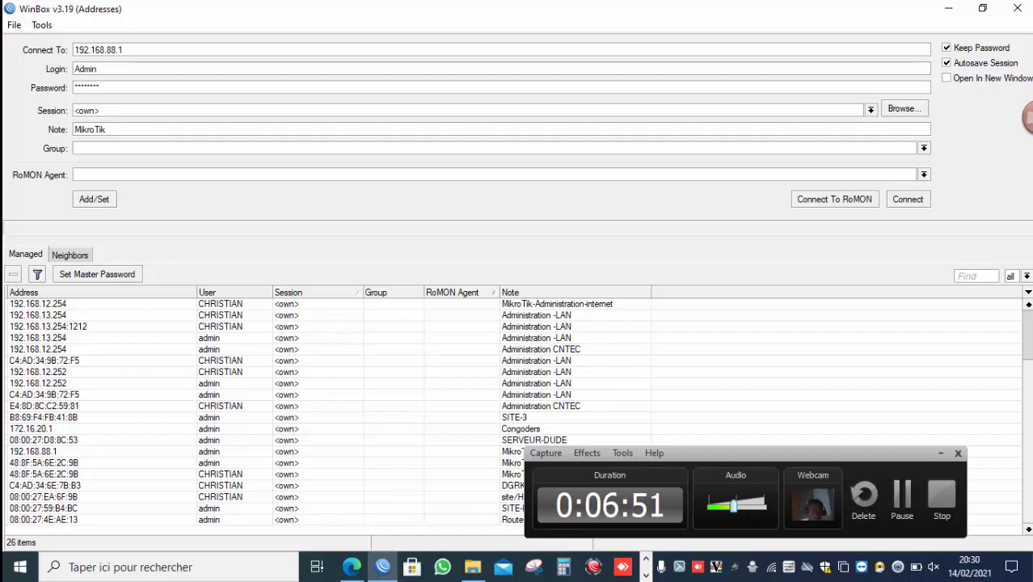
scroll(1026, 349, "up", 2)
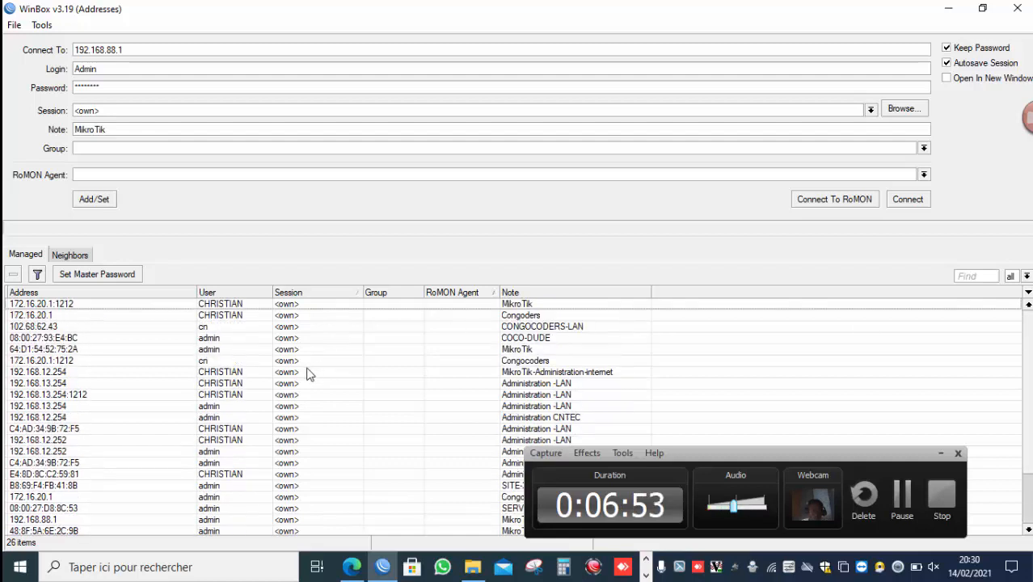
left_click(69, 256)
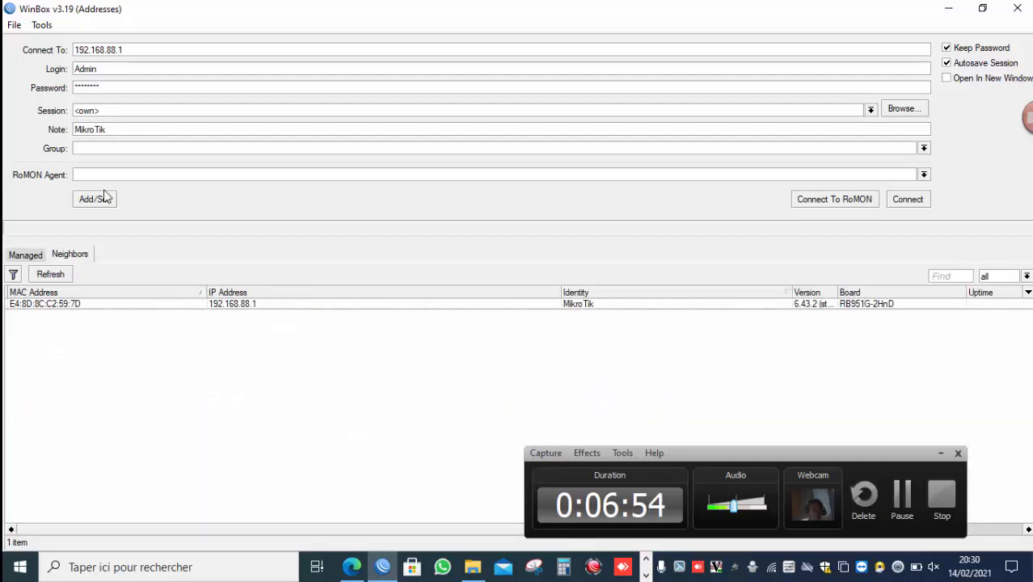
left_click(95, 304)
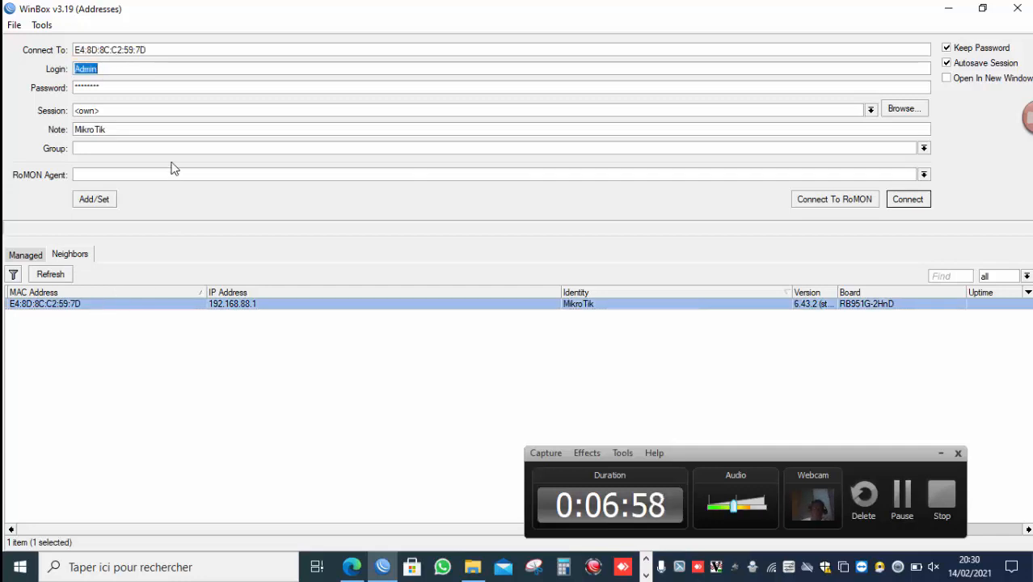
Clear the password, set the login to admi, and try to connect to the router.
key("BackSpace")
type("a")
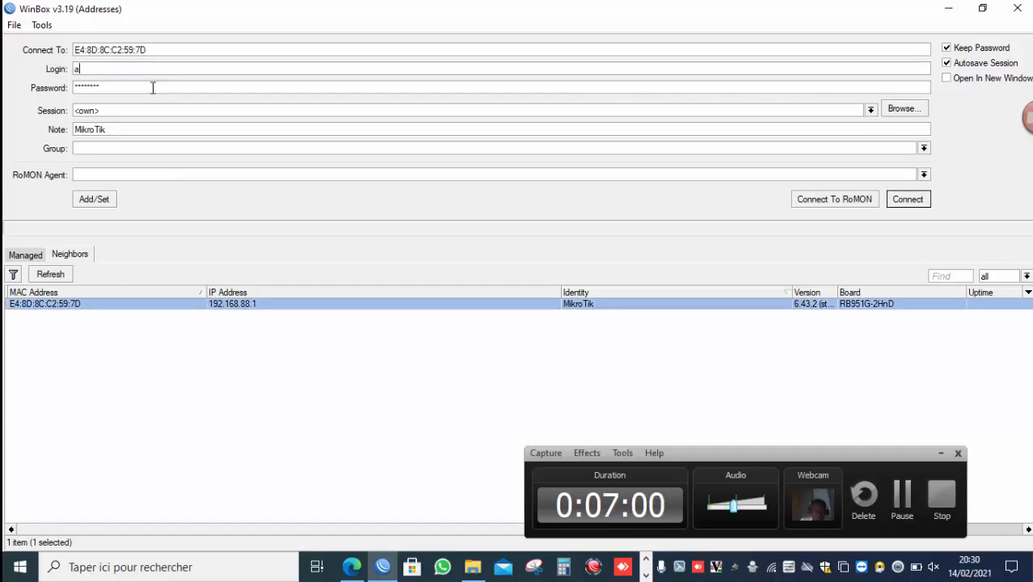
type("dmi")
double_click(152, 88)
key("BackSpace")
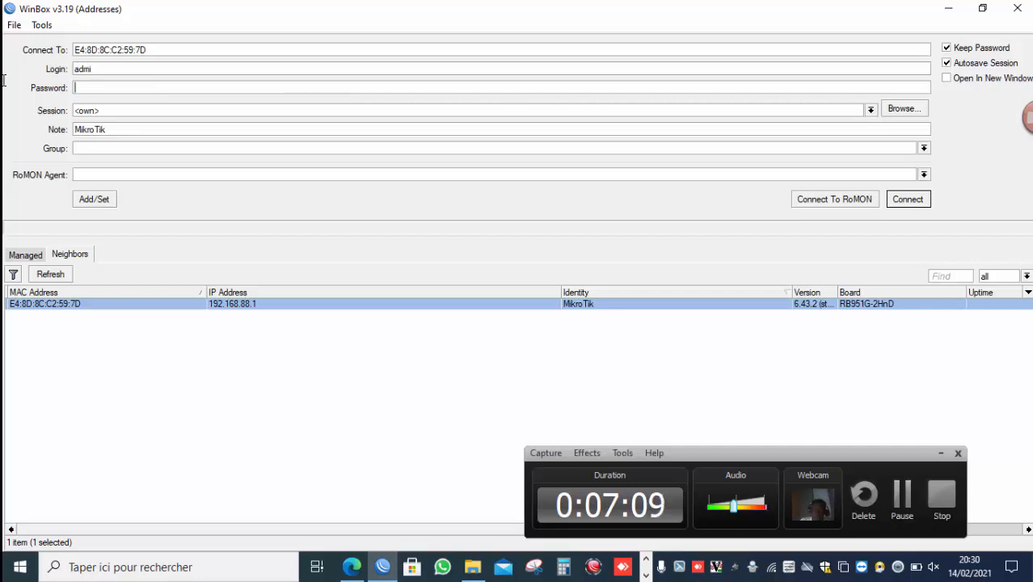
key("Return")
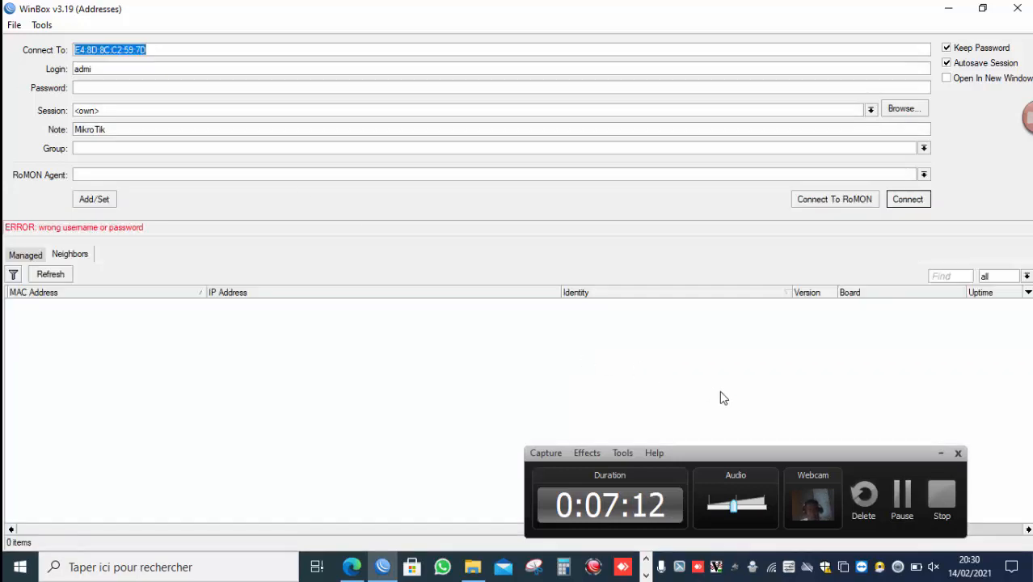
Correct the login to admin and connect to the router with the empty password.
left_click(899, 499)
left_click(108, 71)
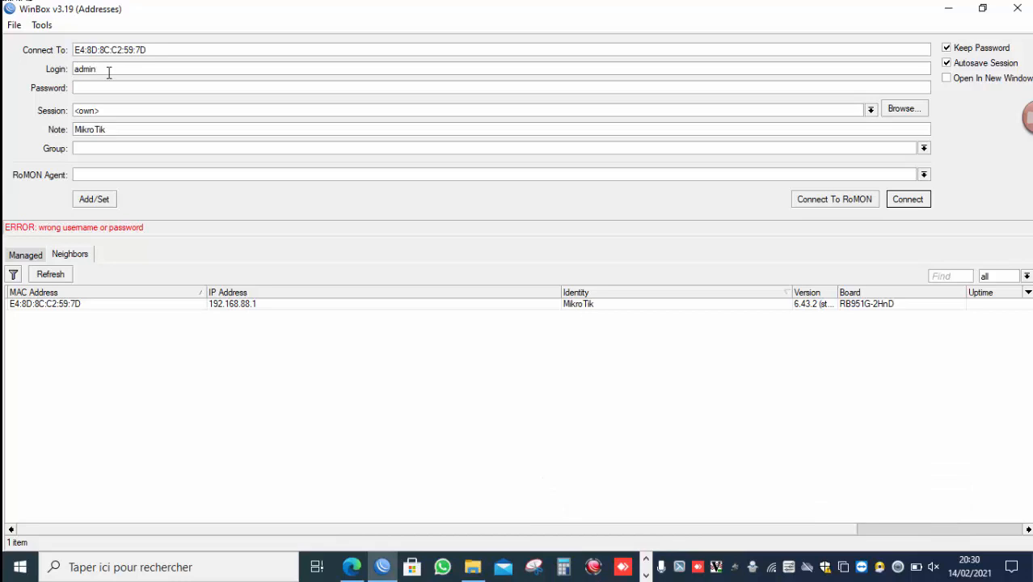
key("Return")
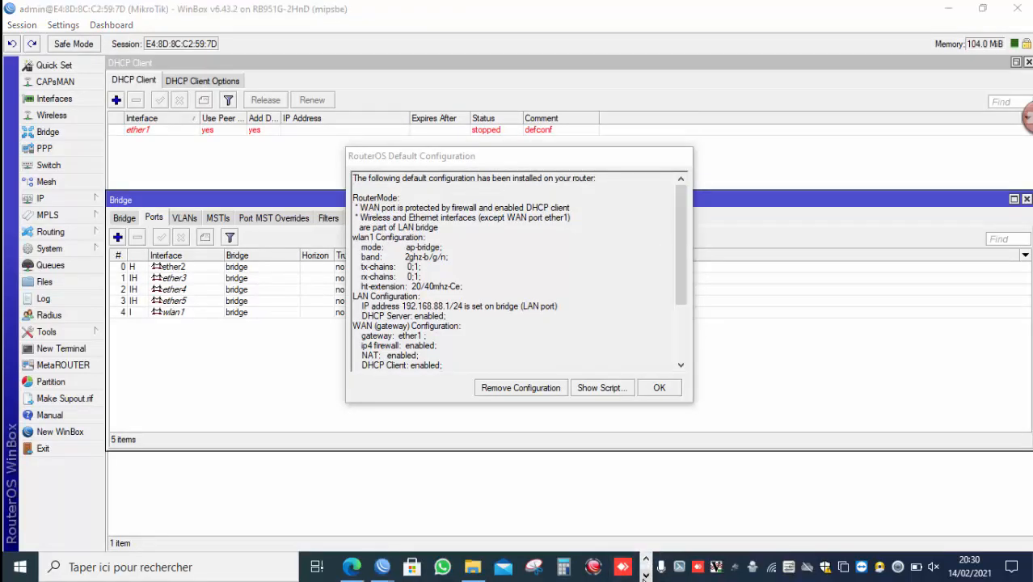
left_click(645, 576)
left_click(644, 557)
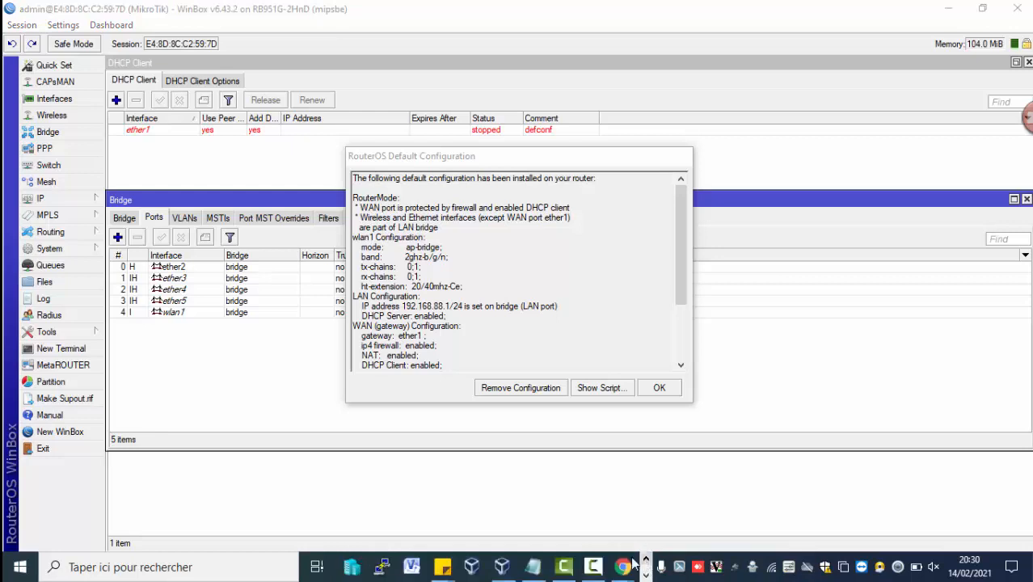
left_click(593, 566)
left_click(895, 496)
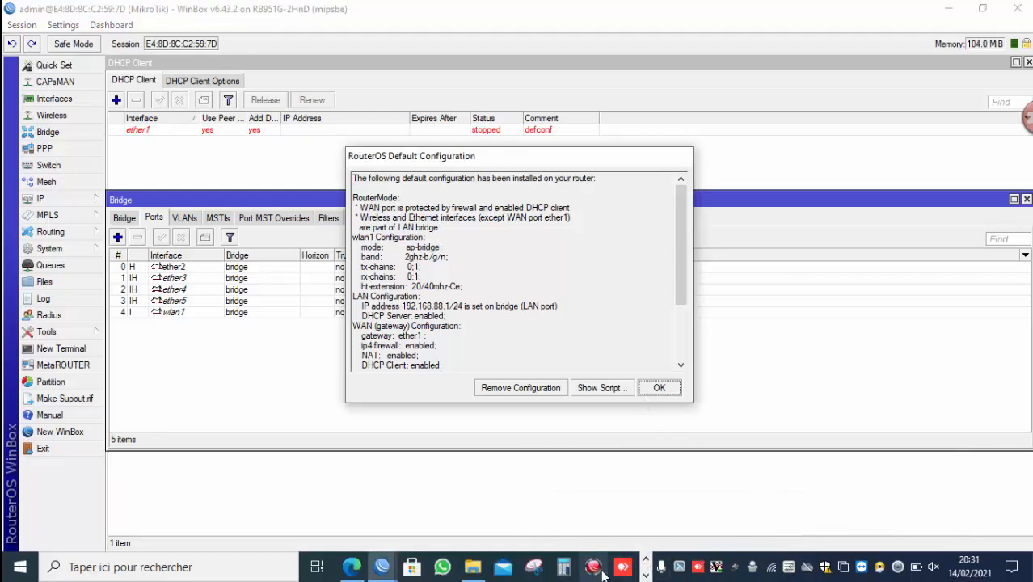
left_click(646, 574)
left_click(602, 569)
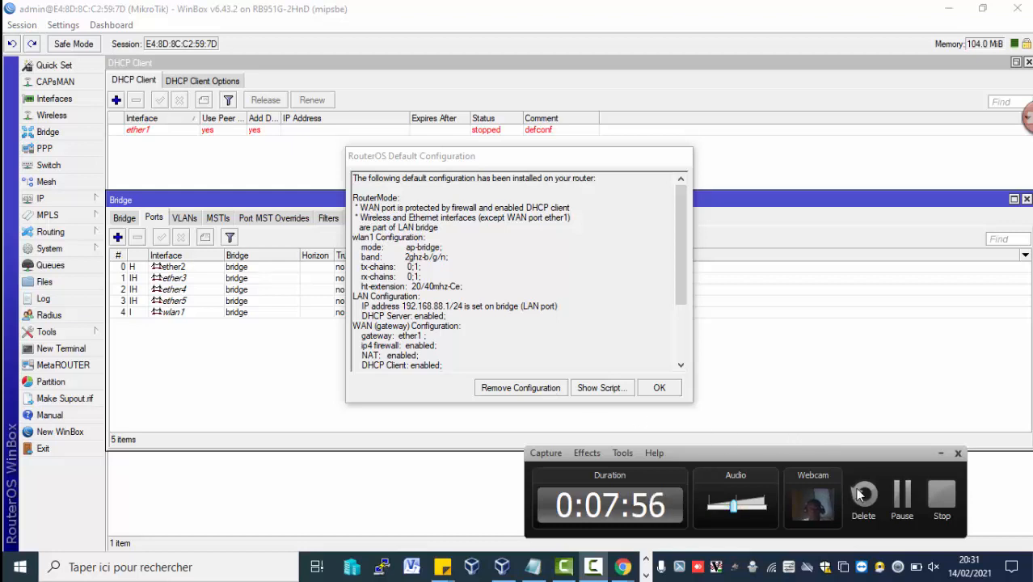
left_click(902, 516)
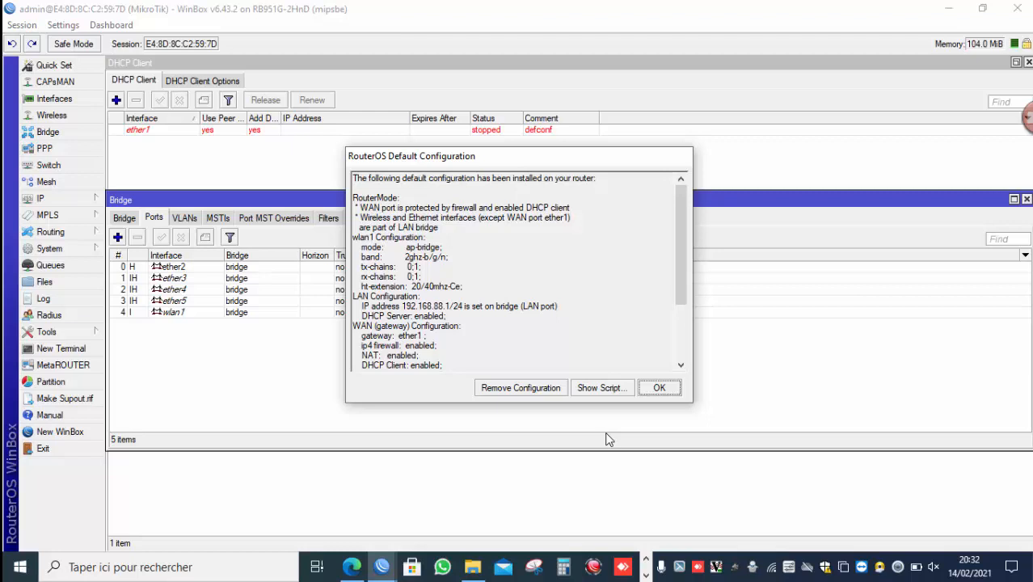
left_click(647, 571)
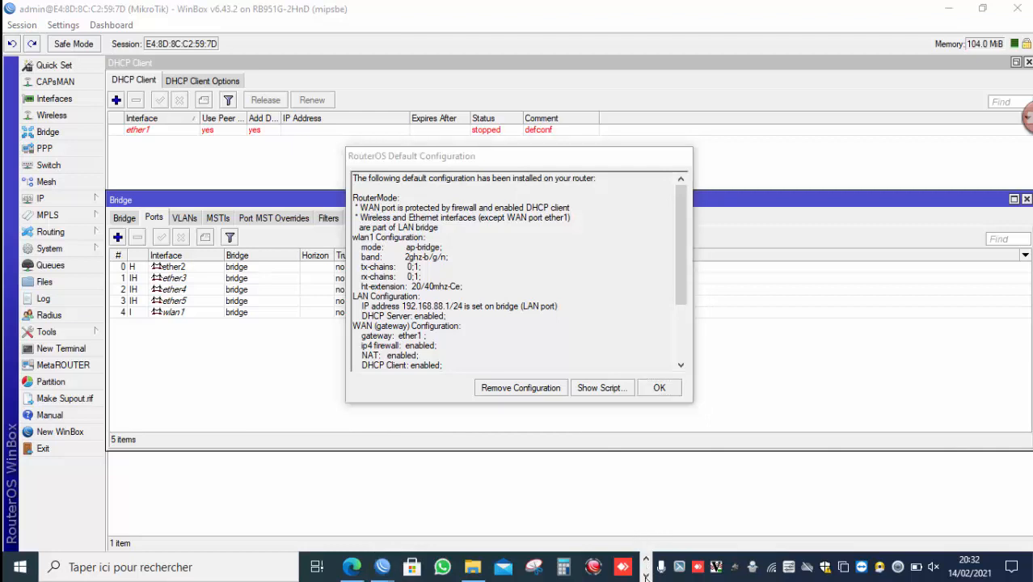
left_click(595, 571)
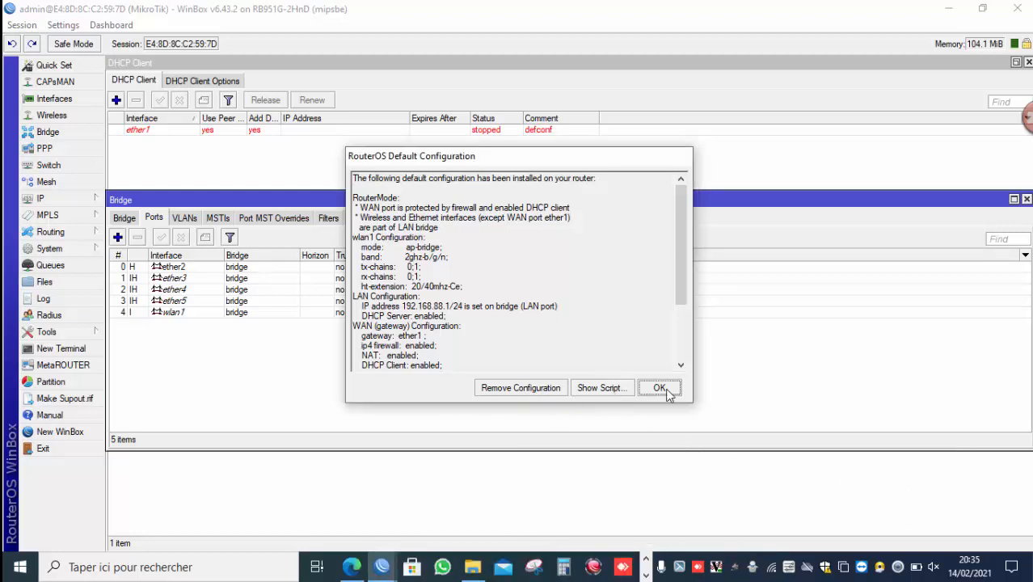
left_click(770, 568)
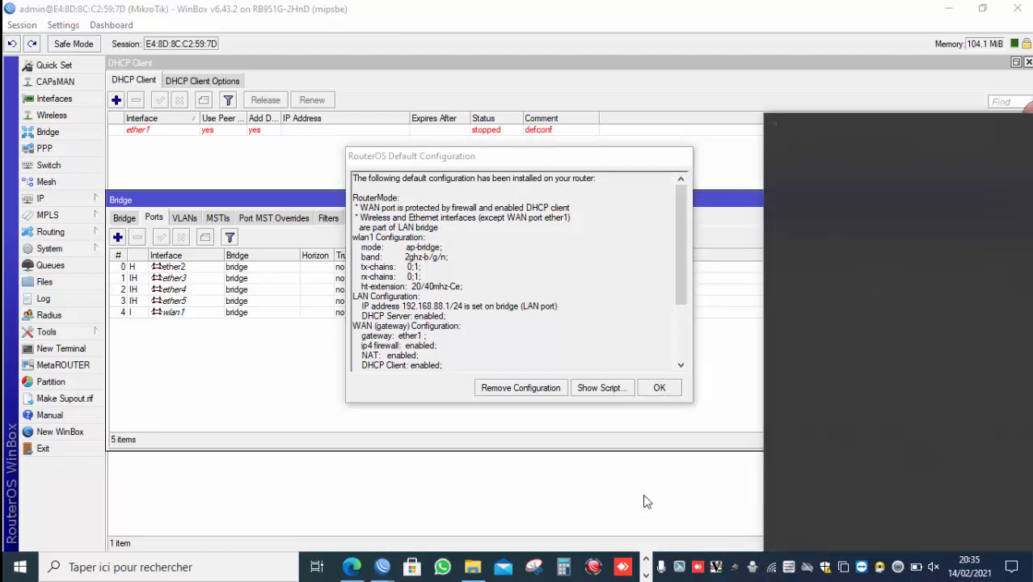
left_click(646, 576)
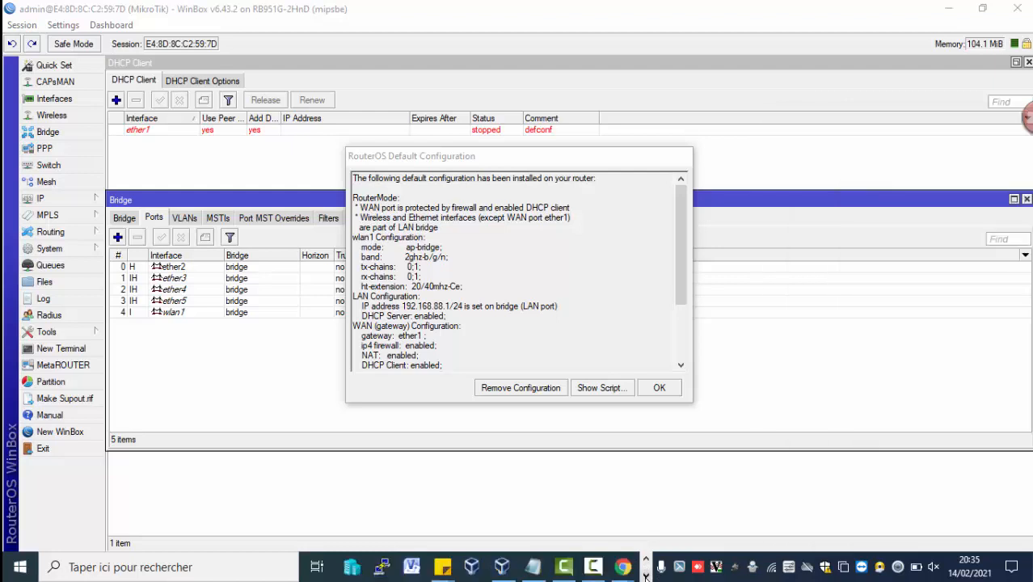
left_click(594, 568)
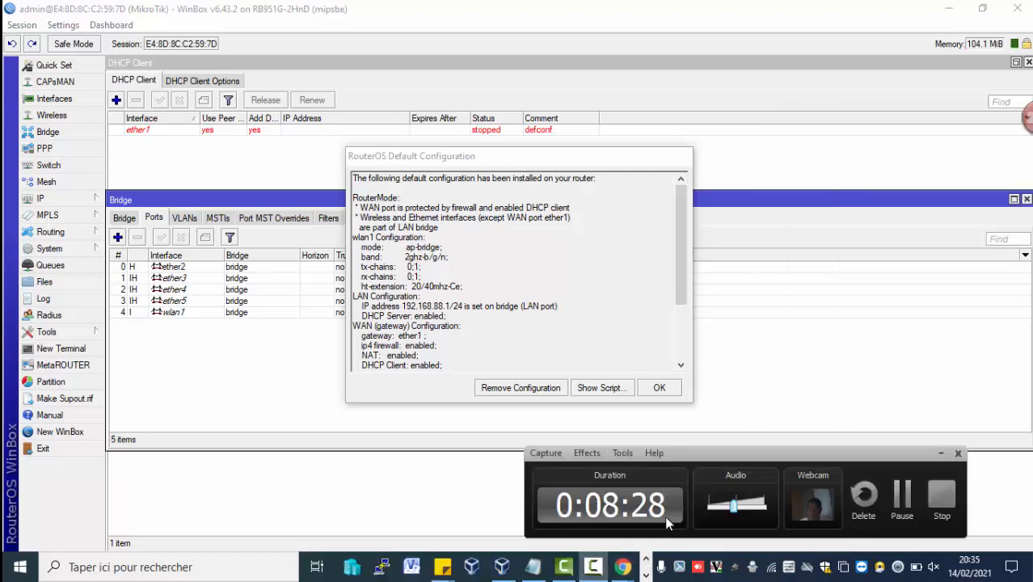
left_click(903, 501)
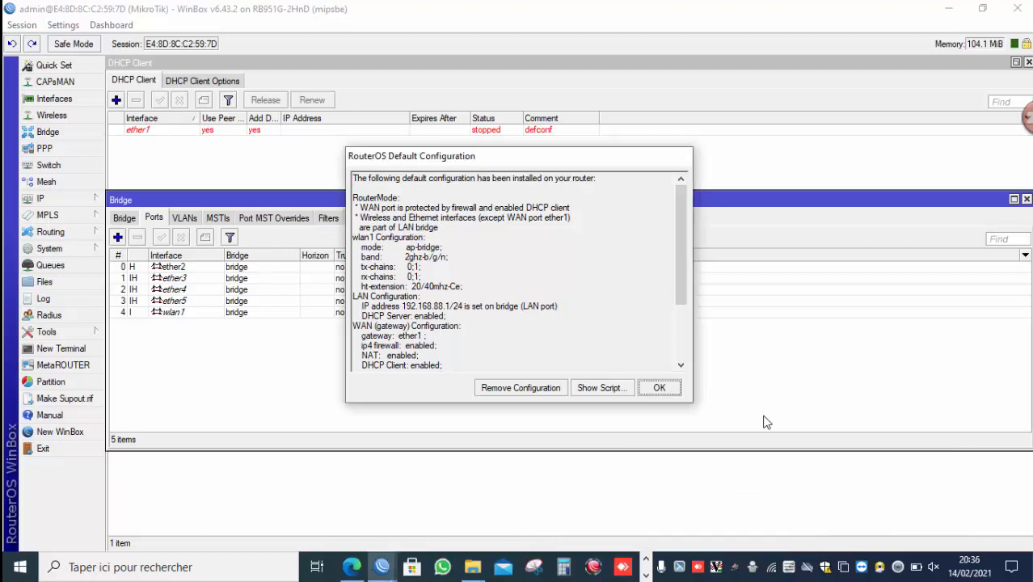
Dismiss the RouterOS Default Configuration notice and open the System Users list.
left_click(659, 388)
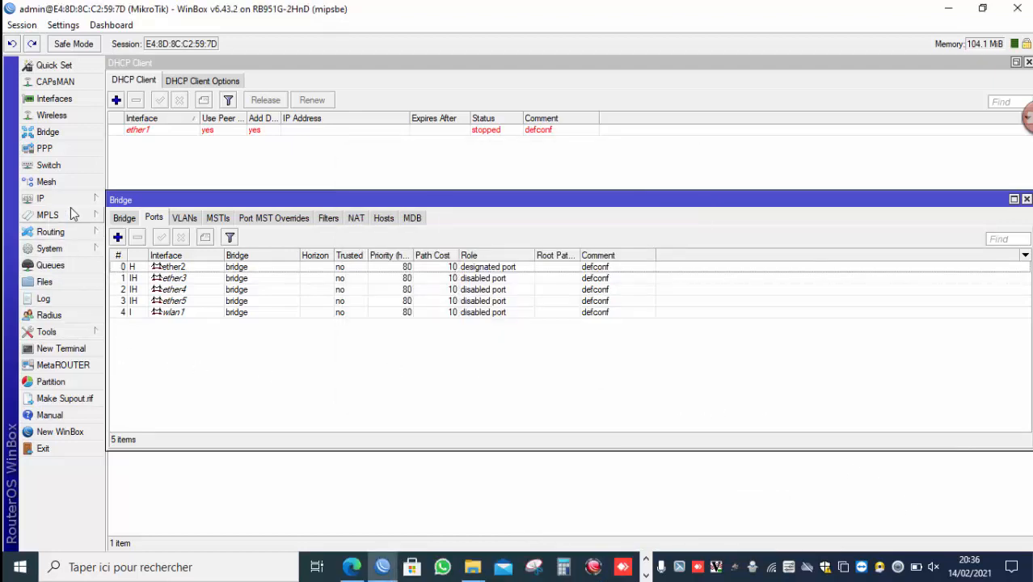
left_click(89, 252)
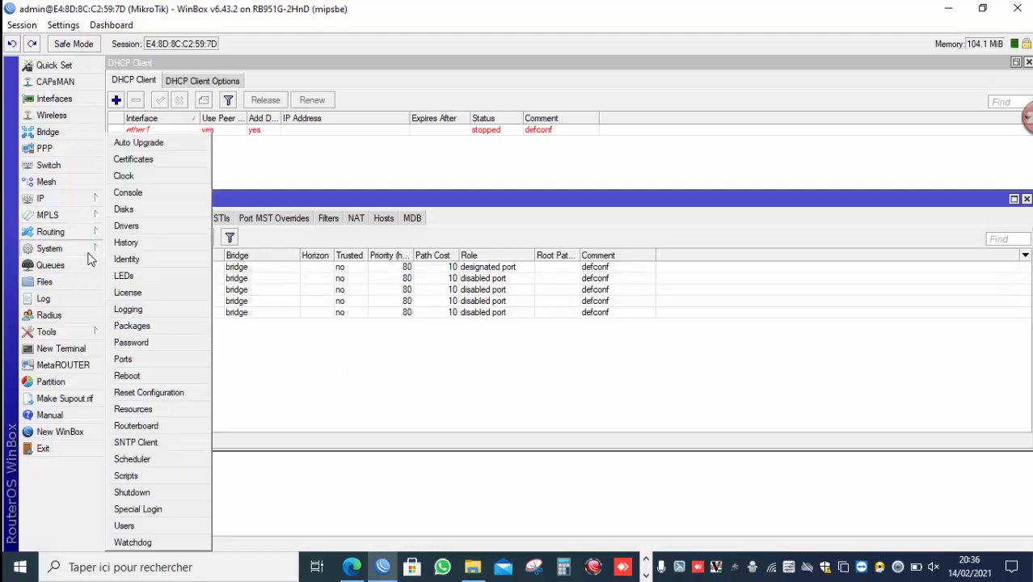
left_click(156, 526)
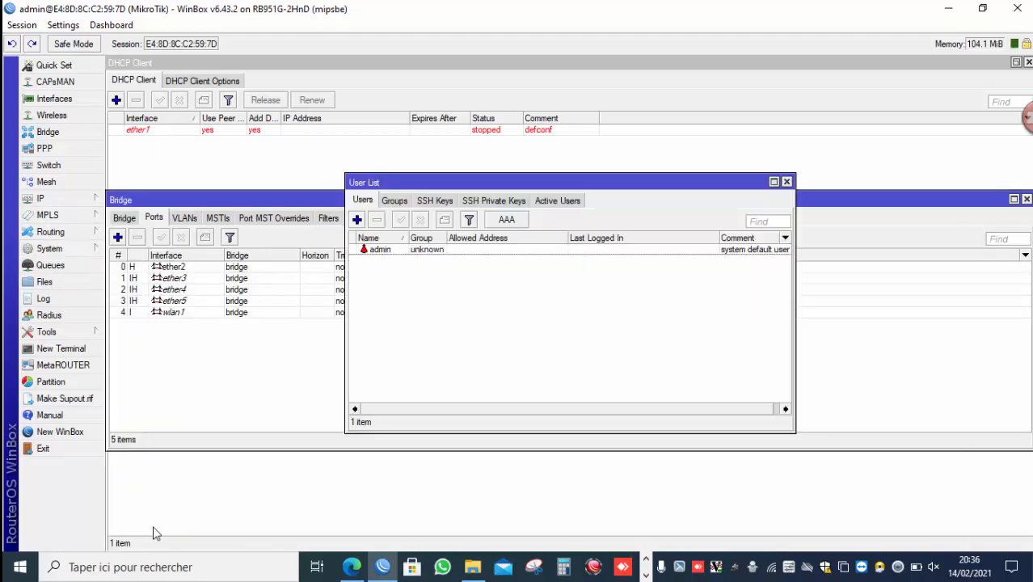
Add a new user named with the presenter's name, group full, with a password and confirmation, and save it.
left_click(356, 219)
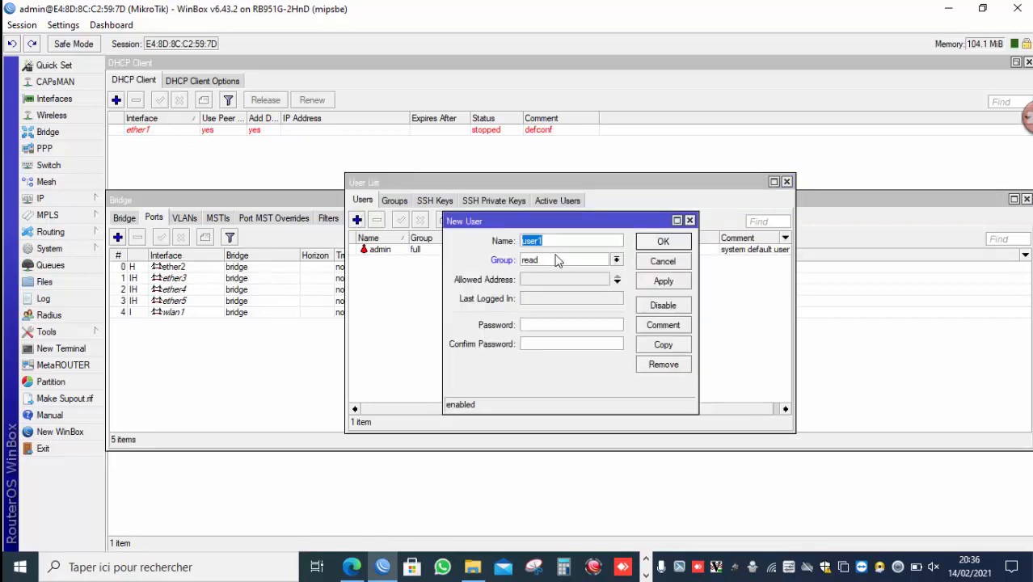
type("CHRISTIAN")
left_click(558, 260)
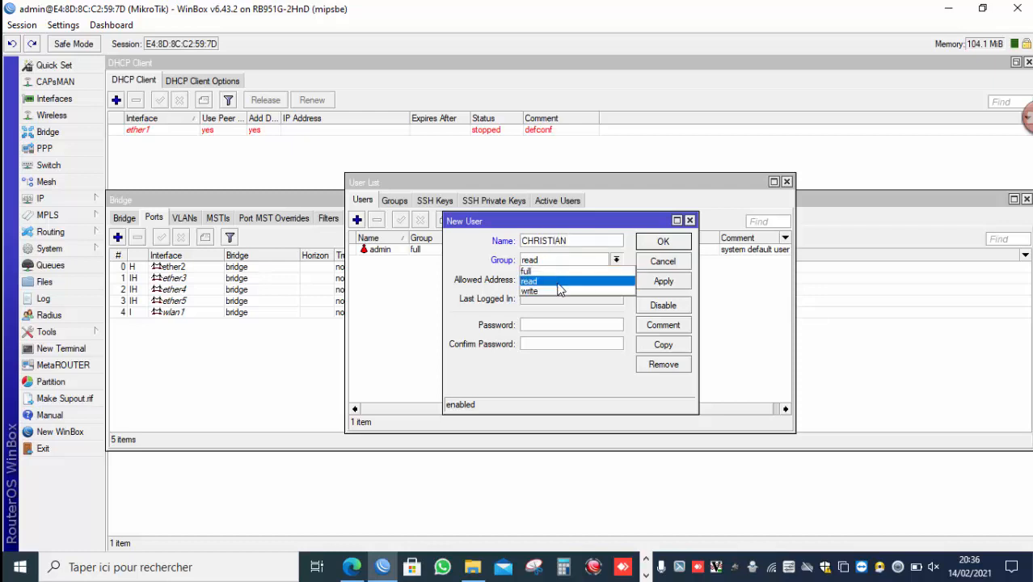
left_click(646, 575)
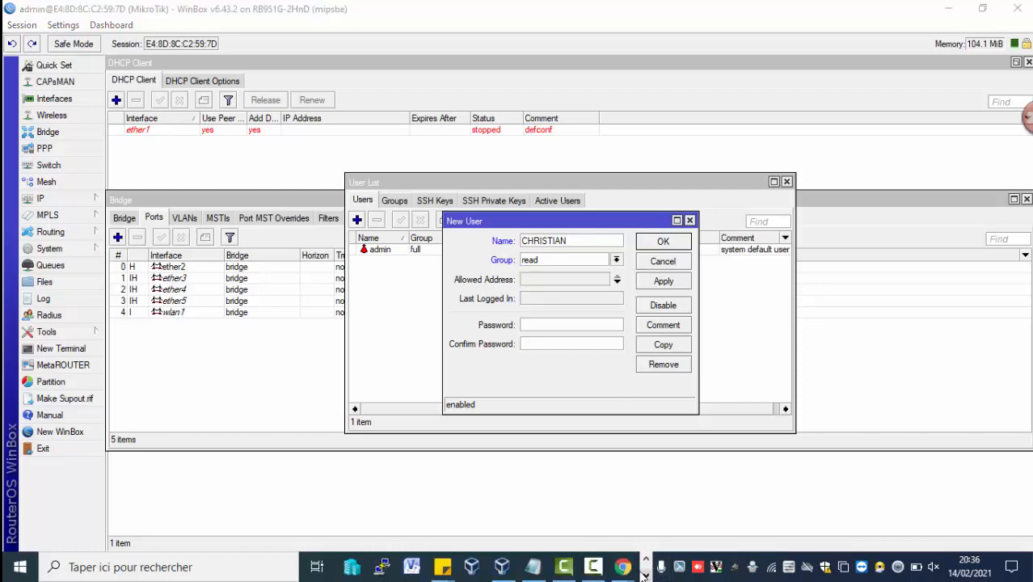
left_click(592, 566)
left_click(894, 503)
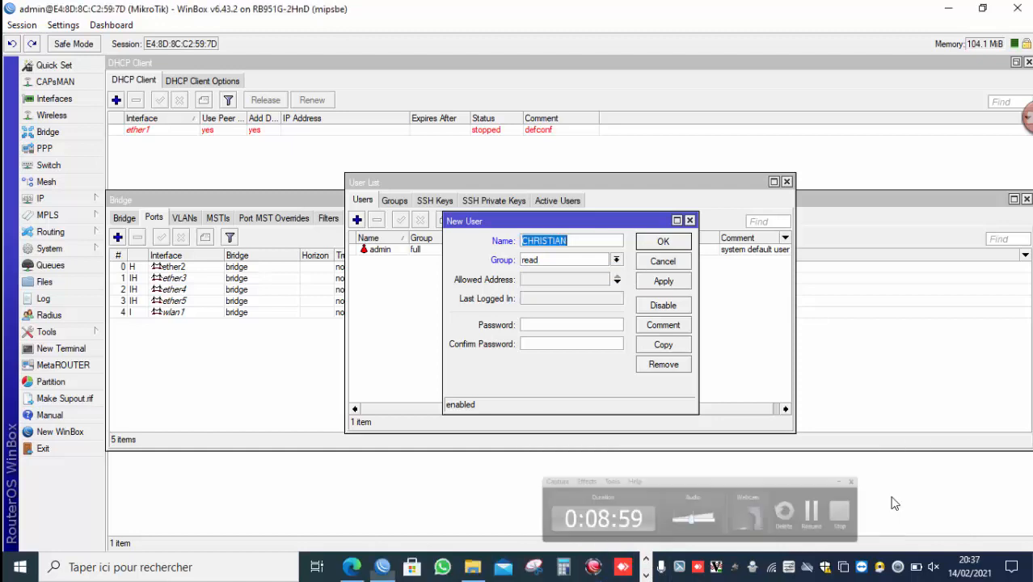
left_click(587, 266)
left_click(583, 271)
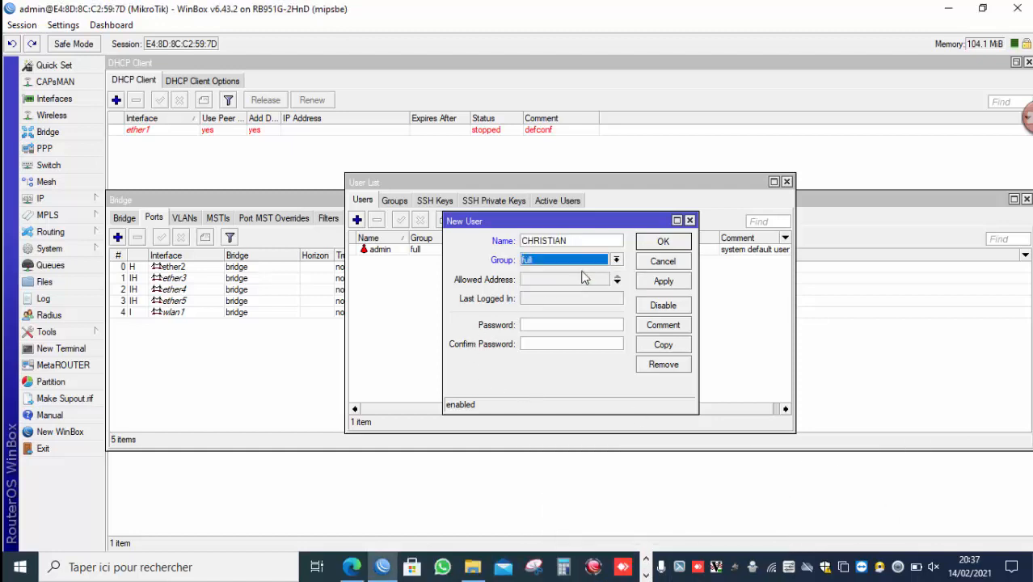
left_click(568, 321)
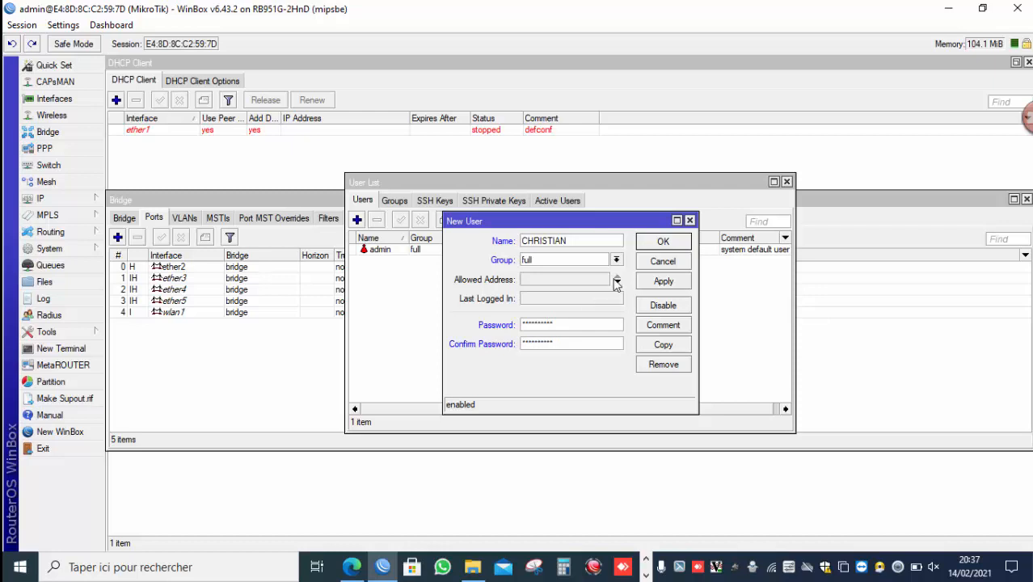
left_click(663, 283)
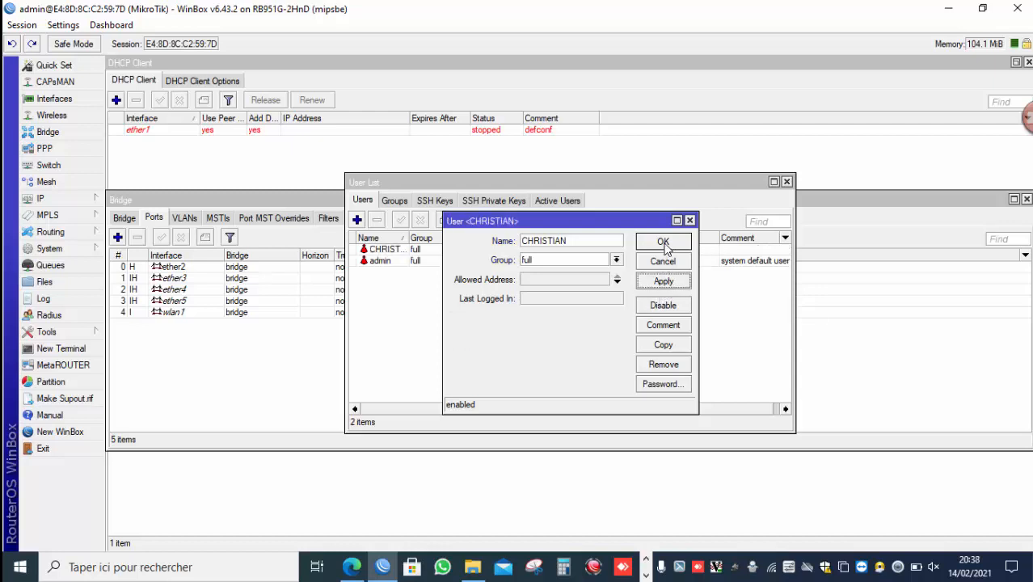
left_click(663, 242)
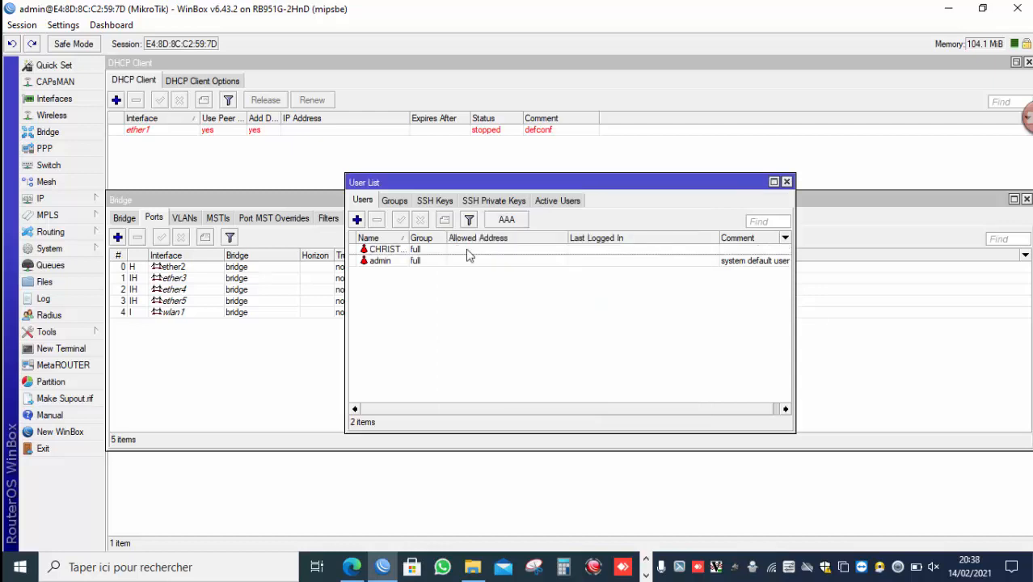
Disable the default admin user.
left_click(396, 265)
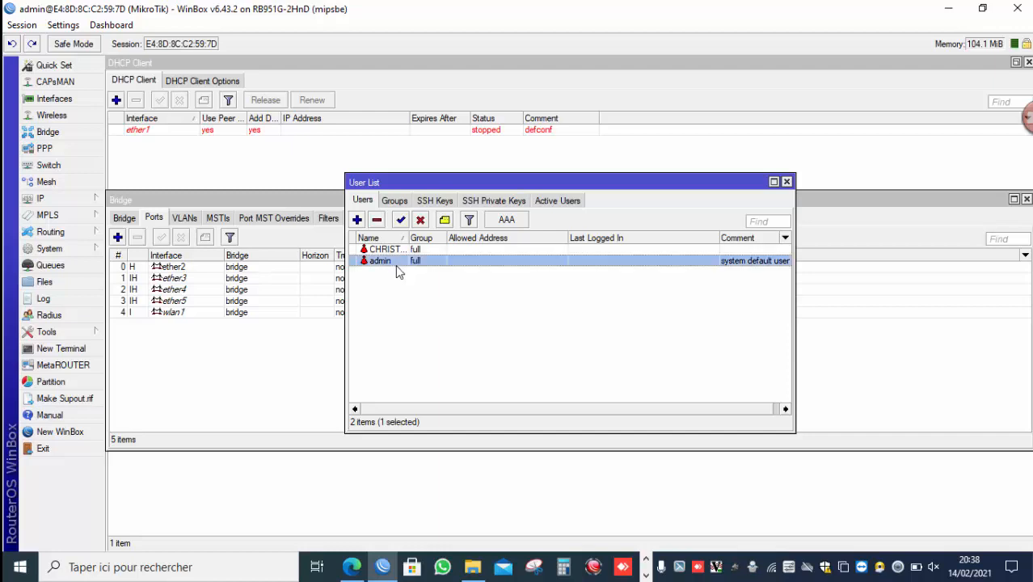
left_click(419, 222)
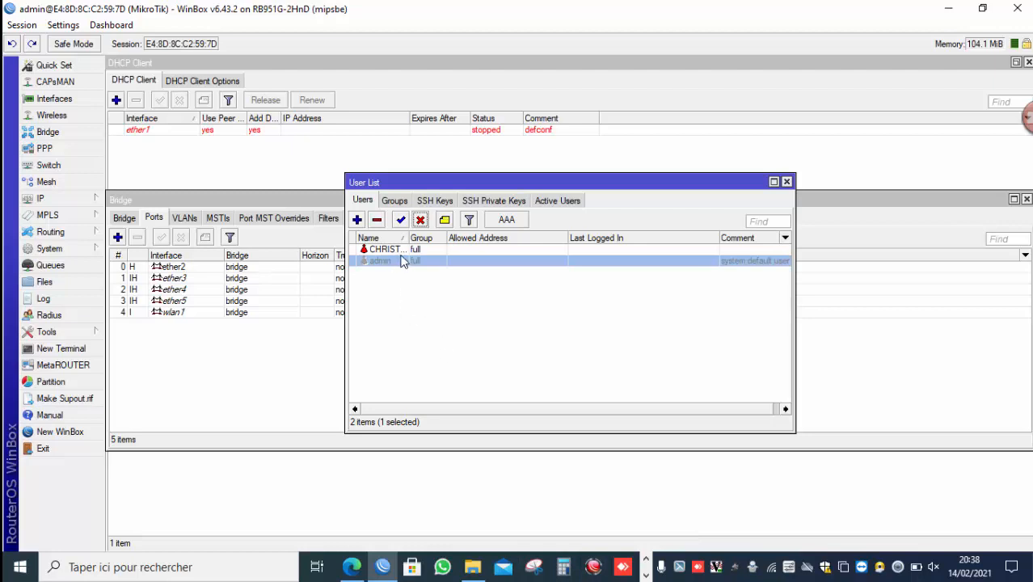
left_click(646, 575)
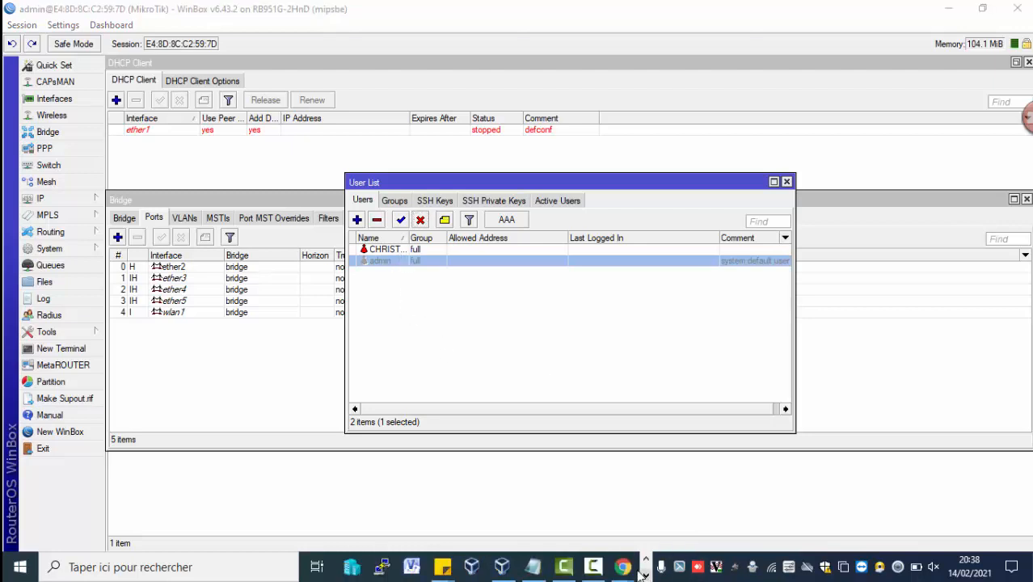
mouse_move(596, 568)
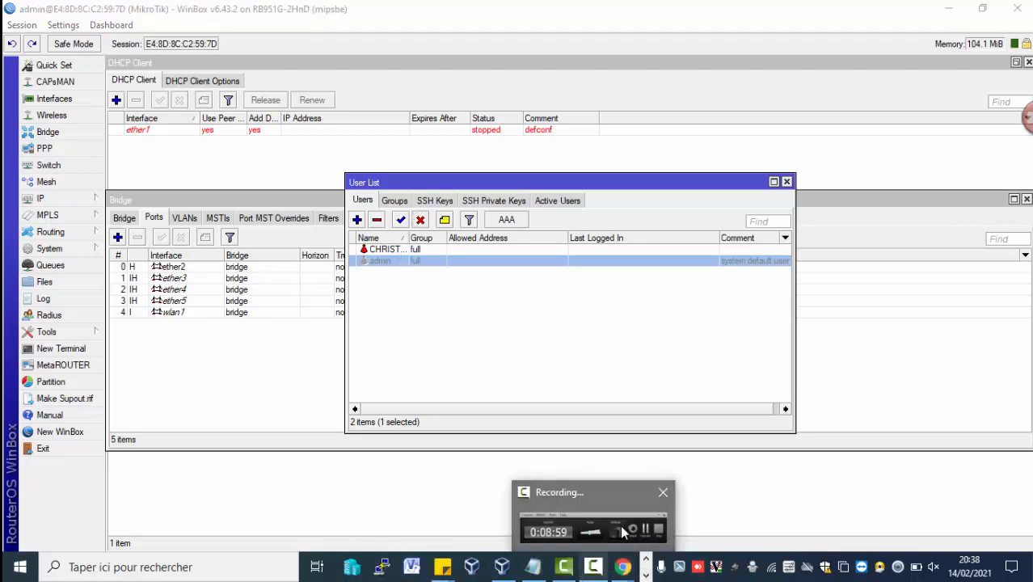
left_click(619, 525)
left_click(899, 505)
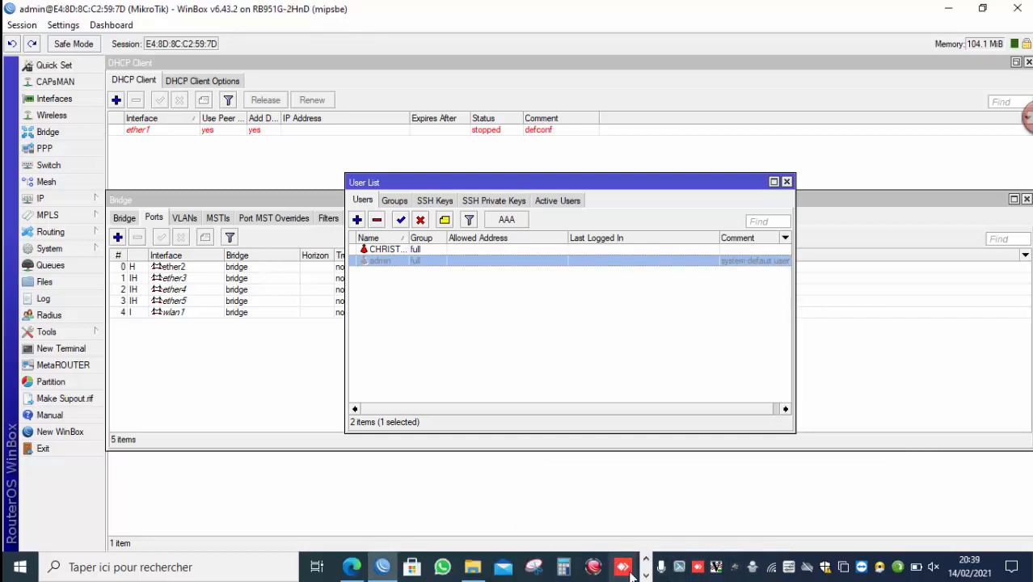
left_click(645, 576)
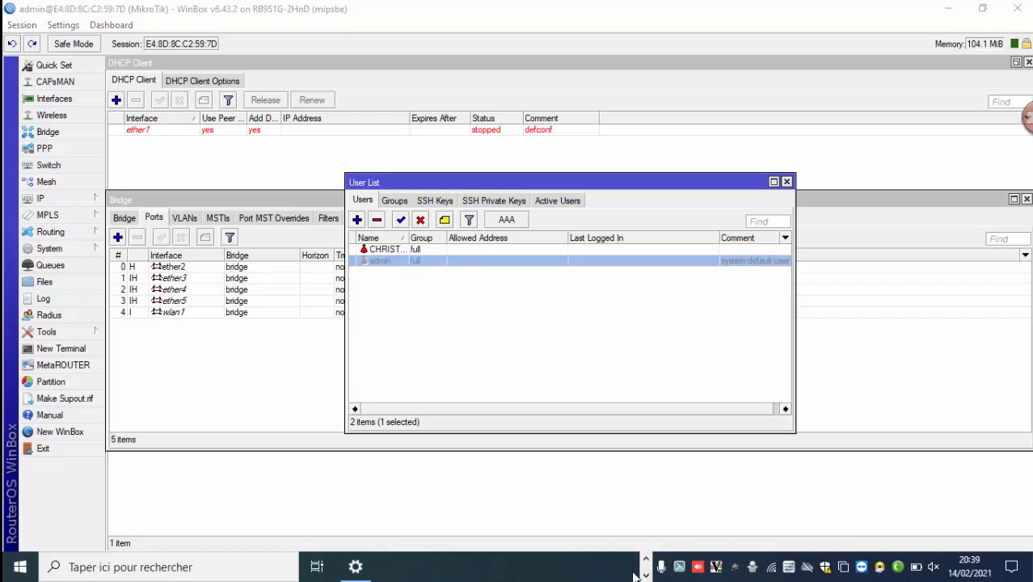
left_click(645, 559)
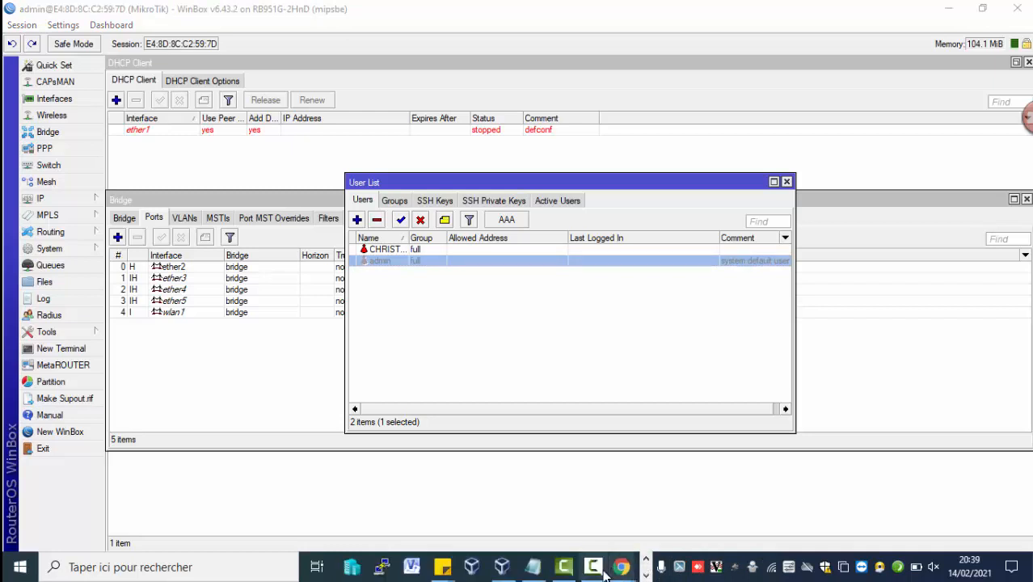
left_click(604, 572)
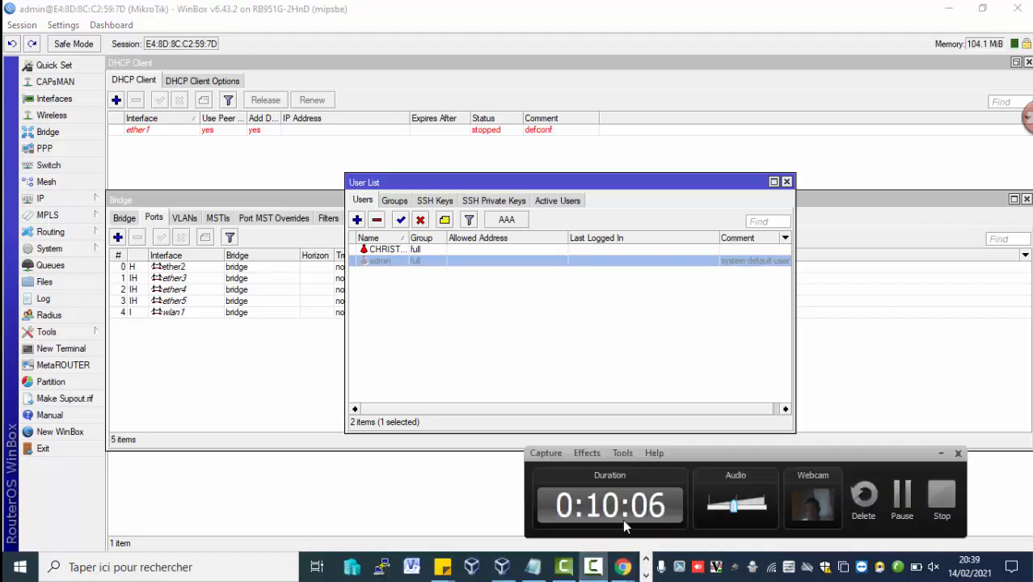
Restrict the new user's allowed address to 192.168.88.0/24 and save the user.
double_click(463, 250)
left_click(546, 278)
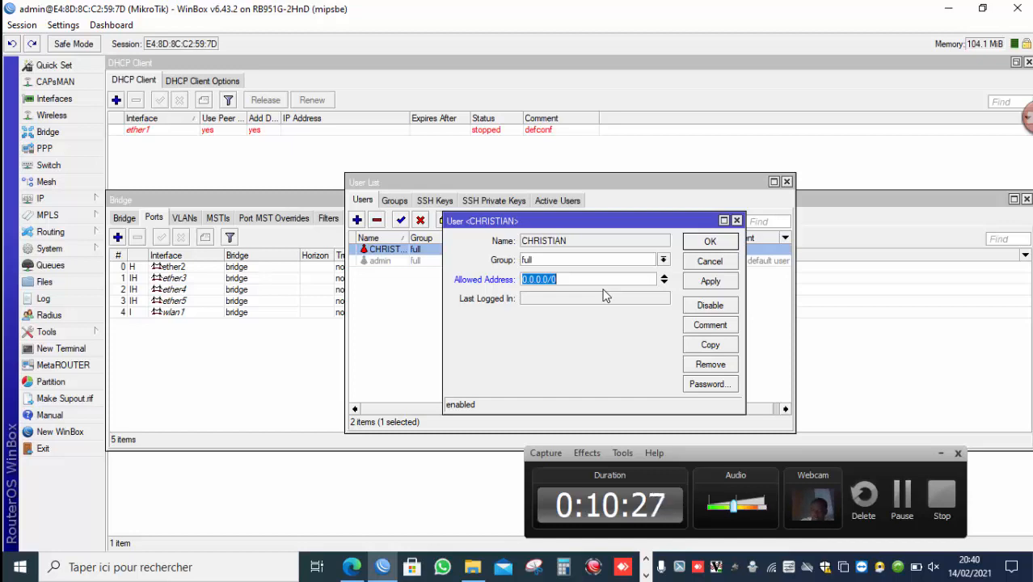
type("192.")
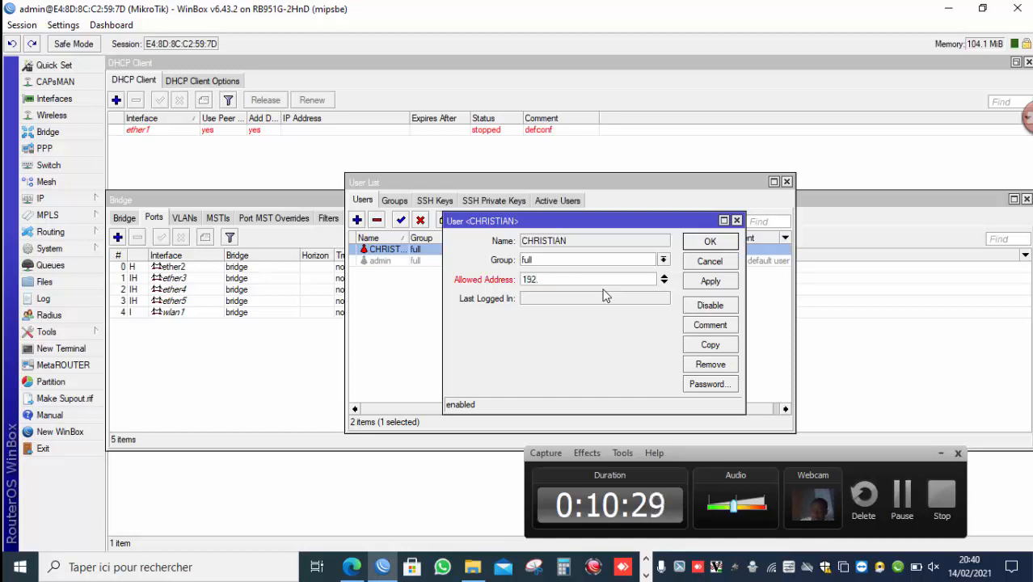
key("BackSpace")
type("1")
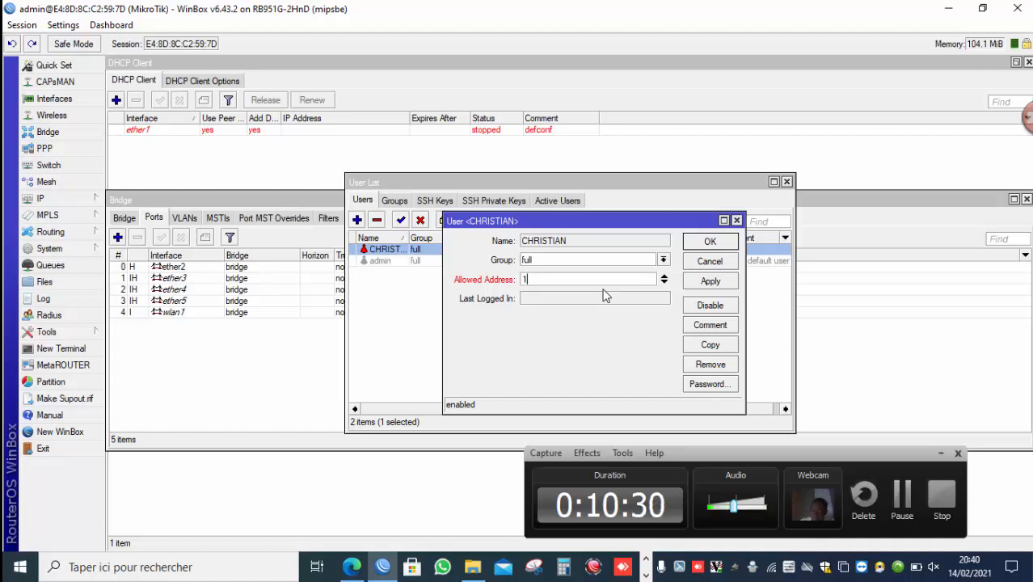
type("92.16")
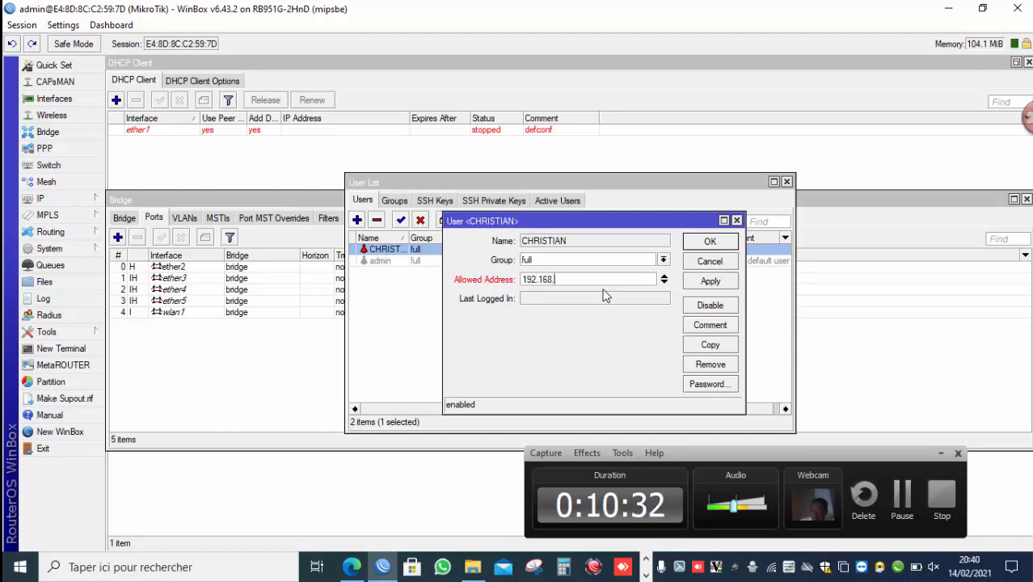
type("8.88")
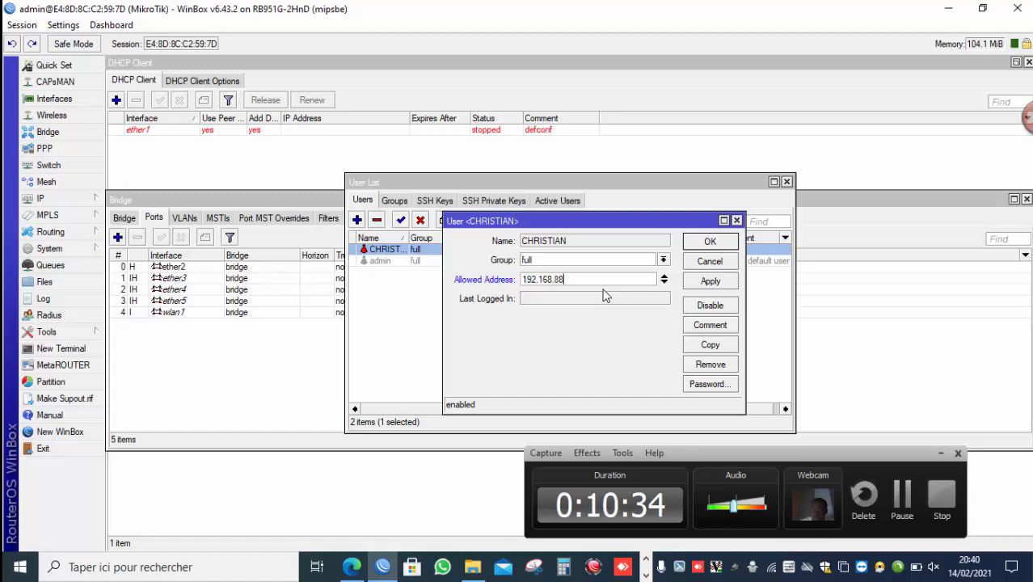
type(".0/")
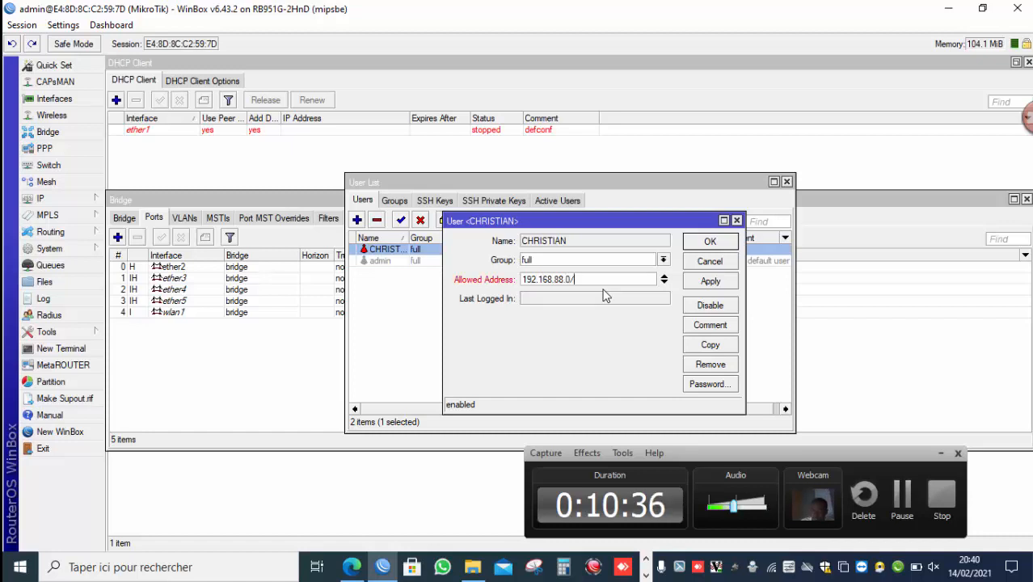
type("24")
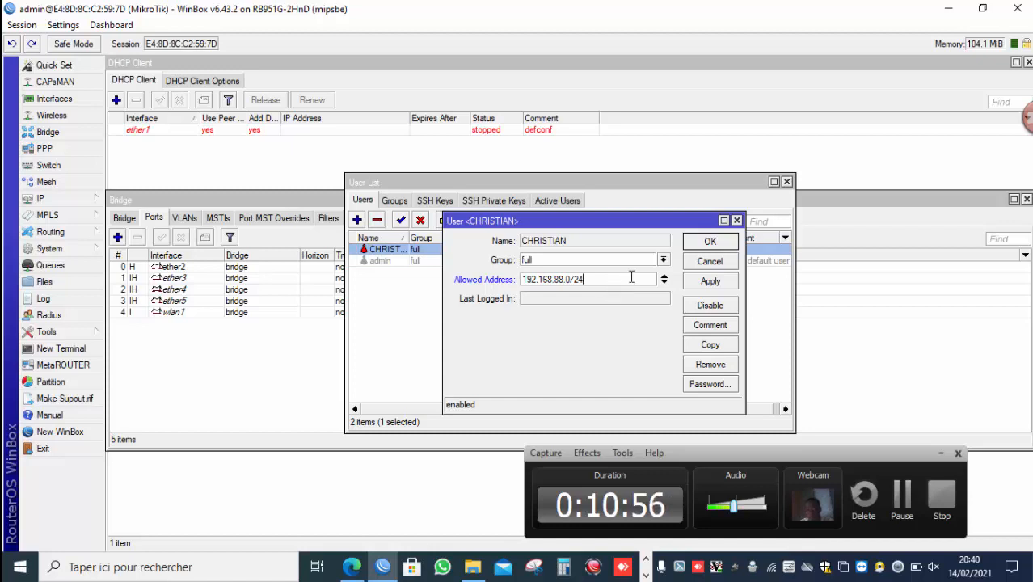
left_click(706, 281)
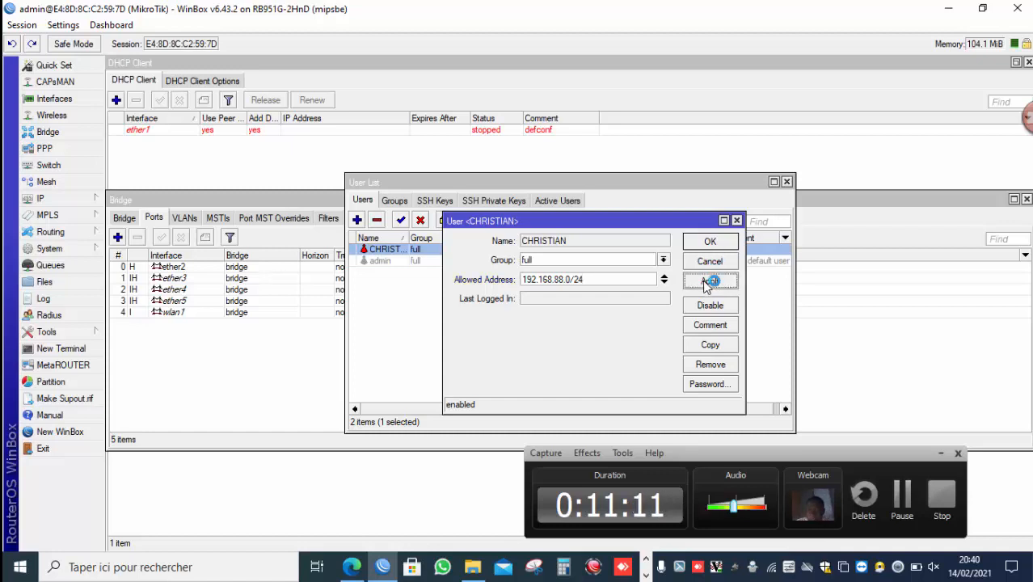
left_click(710, 243)
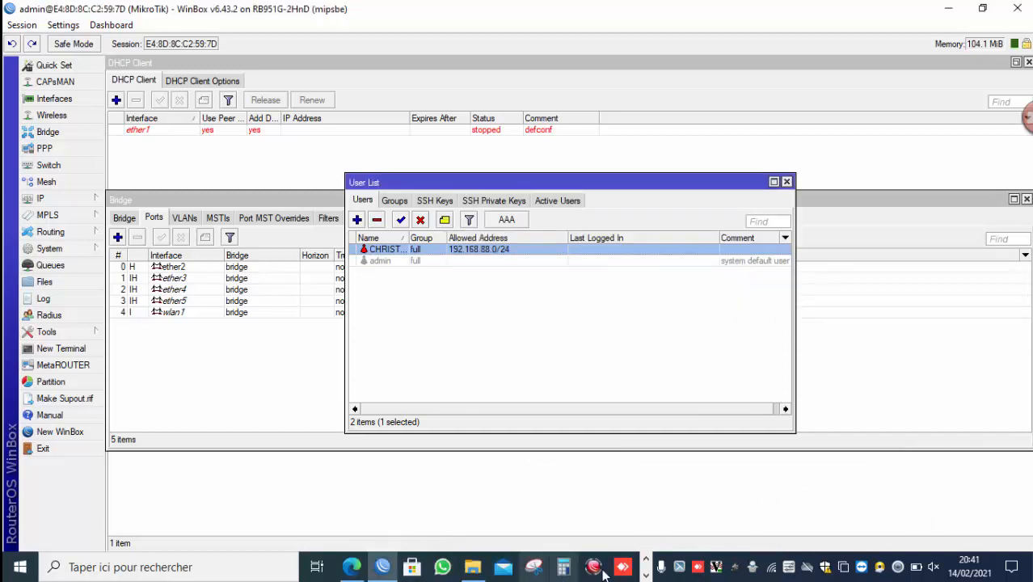
left_click(645, 575)
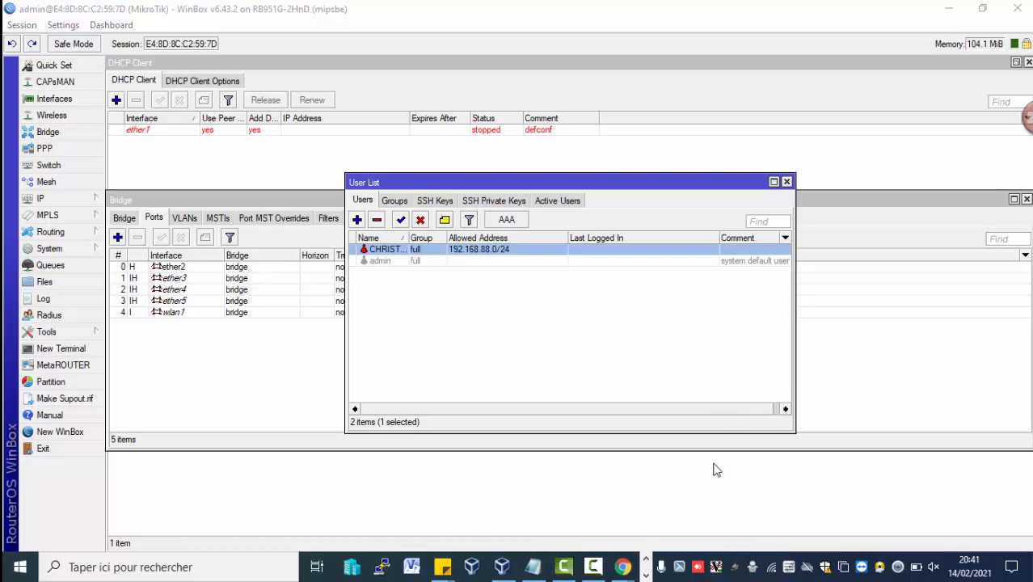
mouse_move(593, 568)
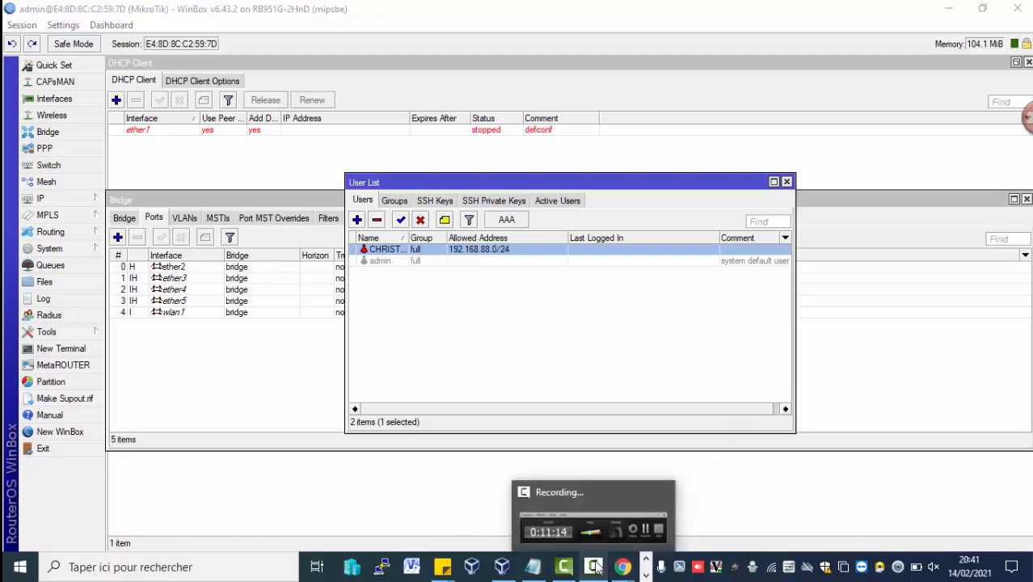
mouse_move(613, 535)
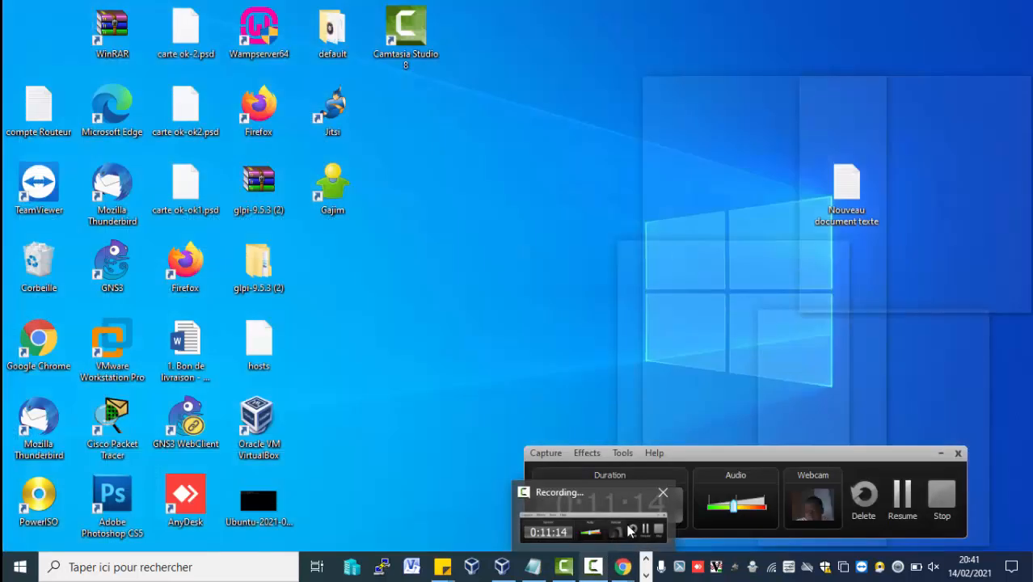
left_click(632, 529)
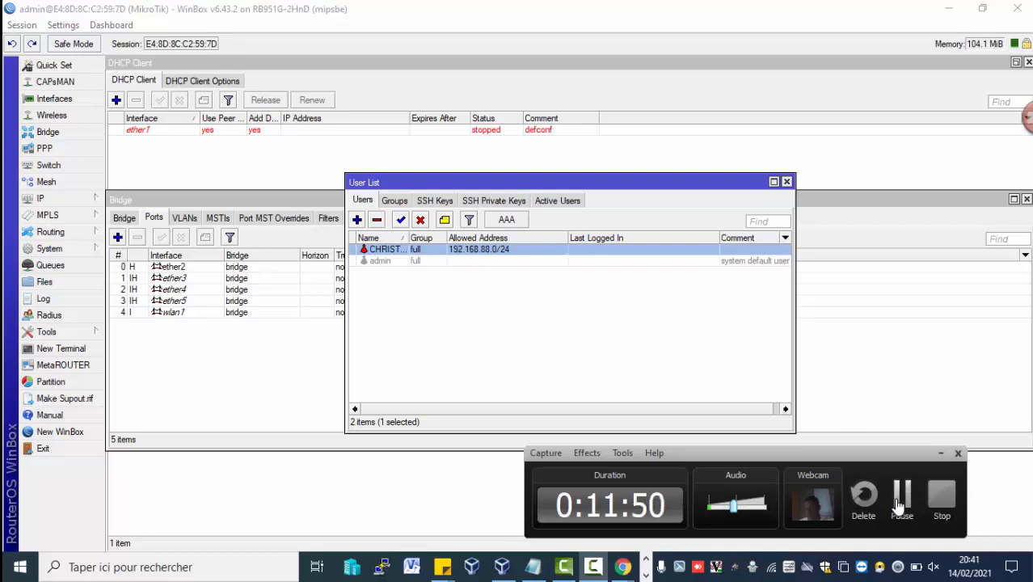
left_click(901, 497)
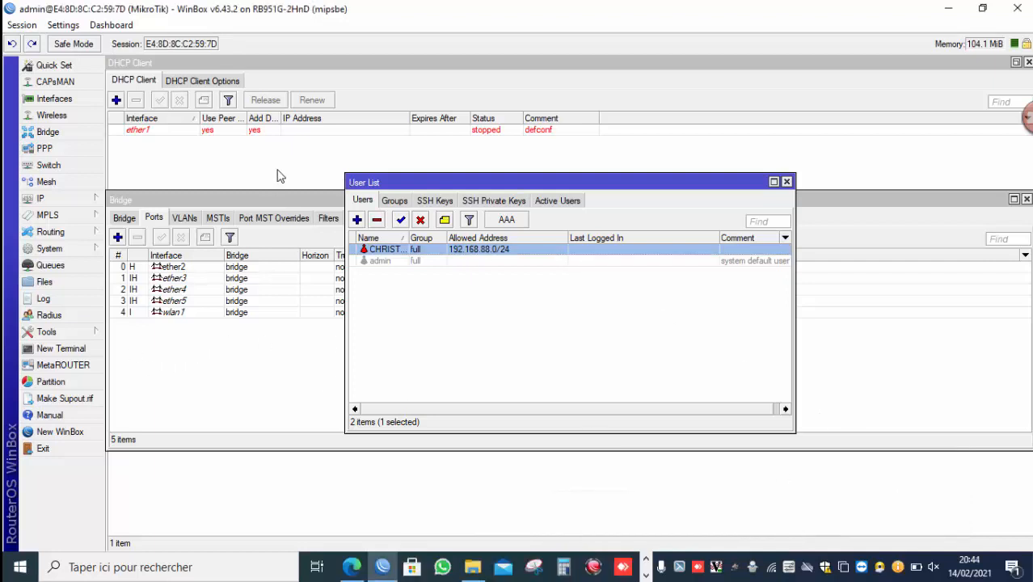
Open a new WinBox, select the router in the neighbor list, and log in as the new user with its password.
left_click(81, 431)
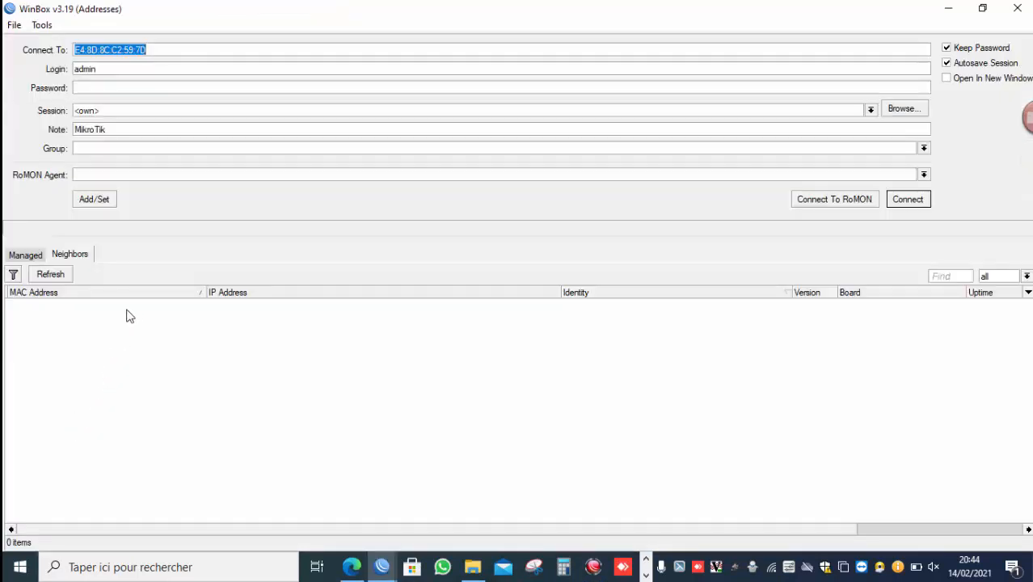
left_click(68, 306)
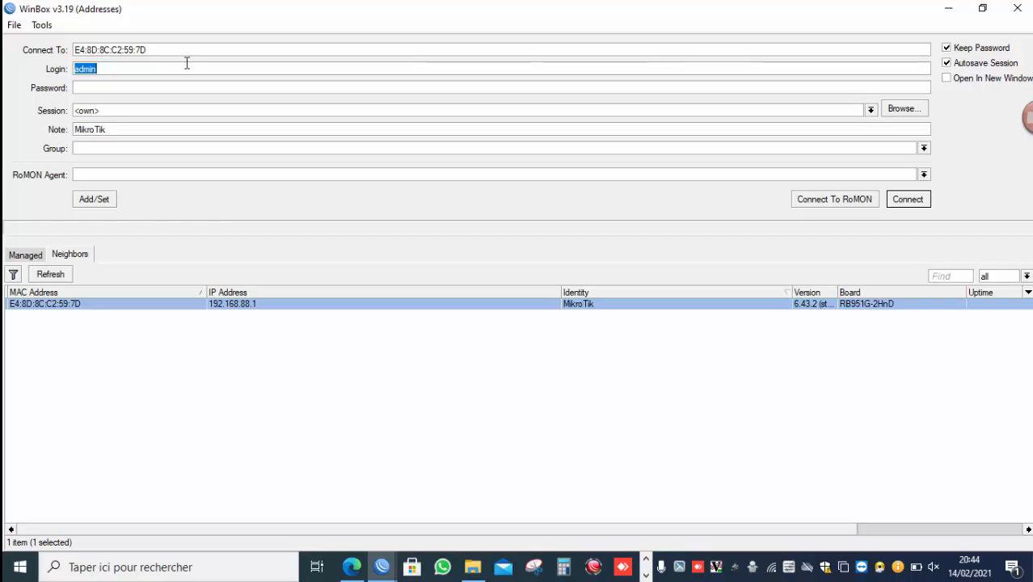
type("CHRISTIAN")
key("Return")
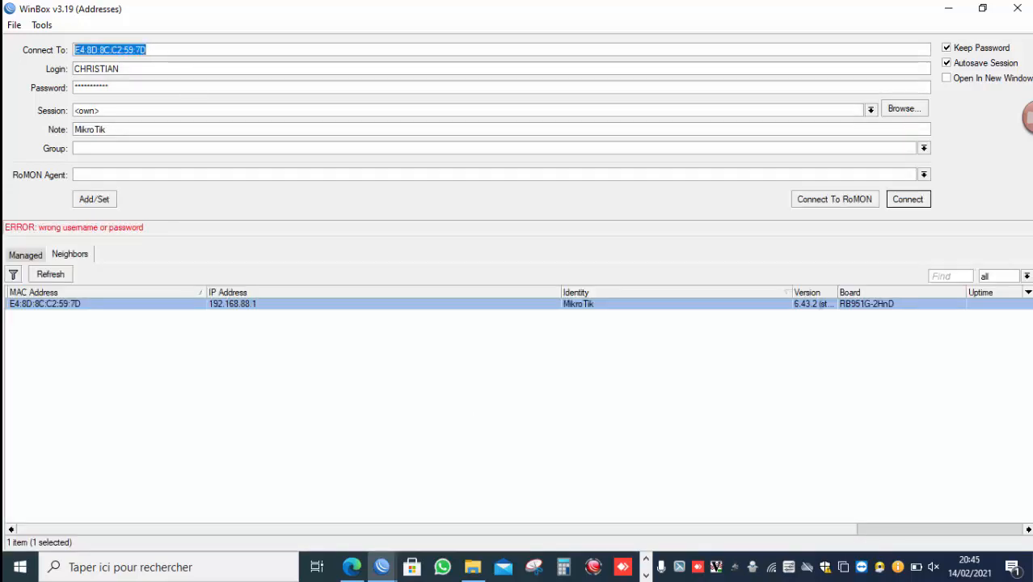
left_click(644, 575)
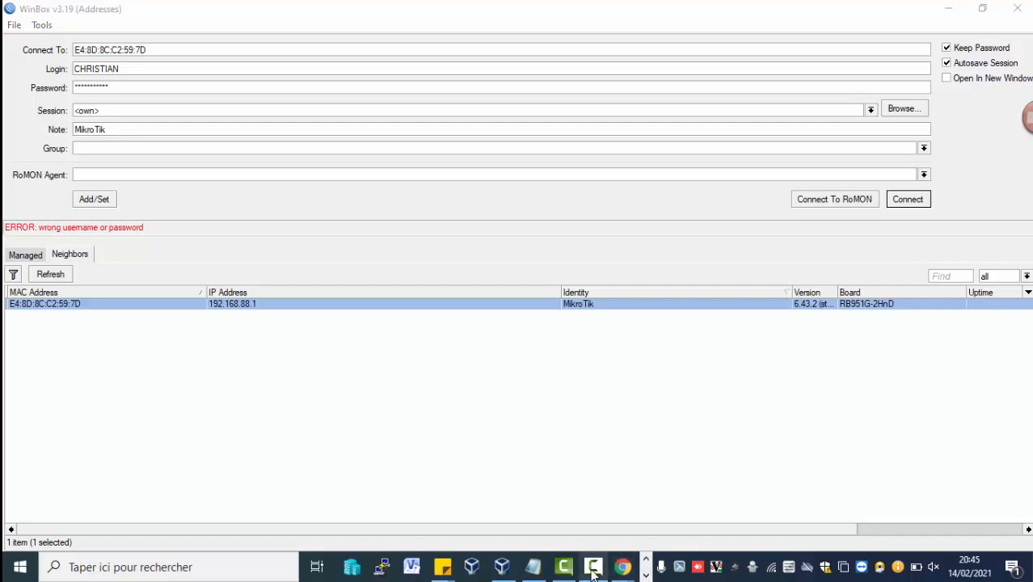
mouse_move(592, 570)
left_click(645, 530)
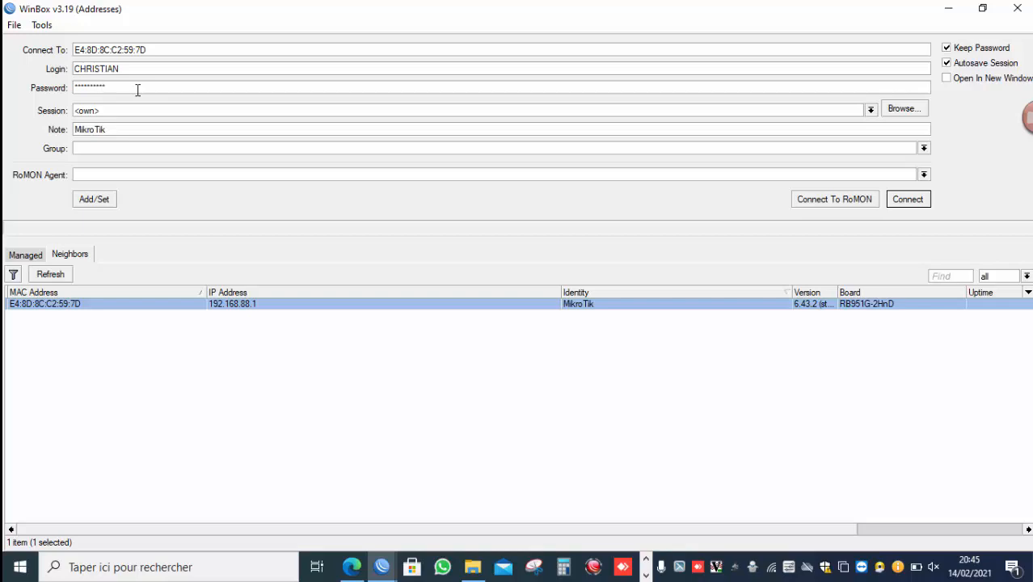
key("Return")
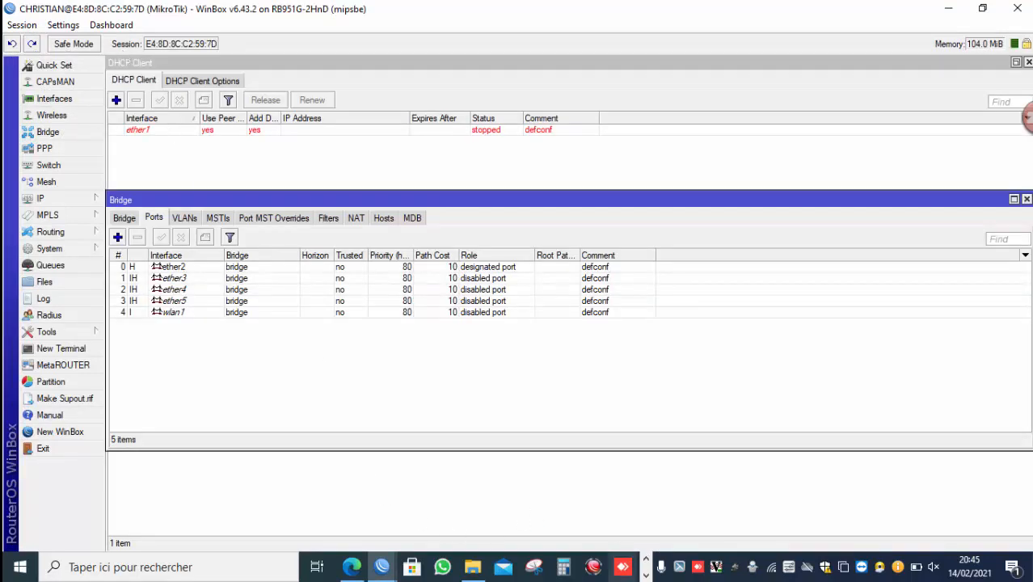
left_click(646, 576)
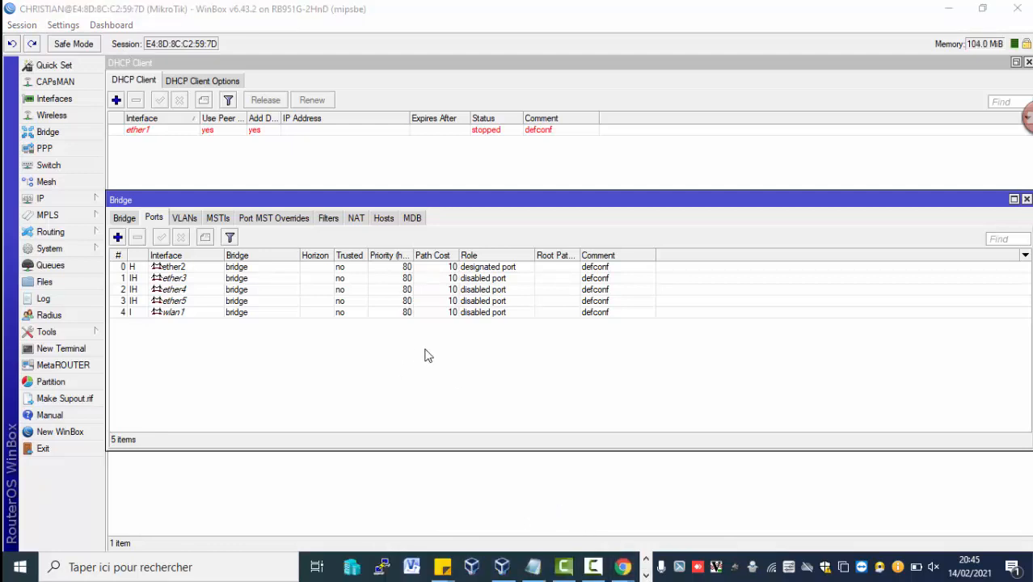
left_click(602, 566)
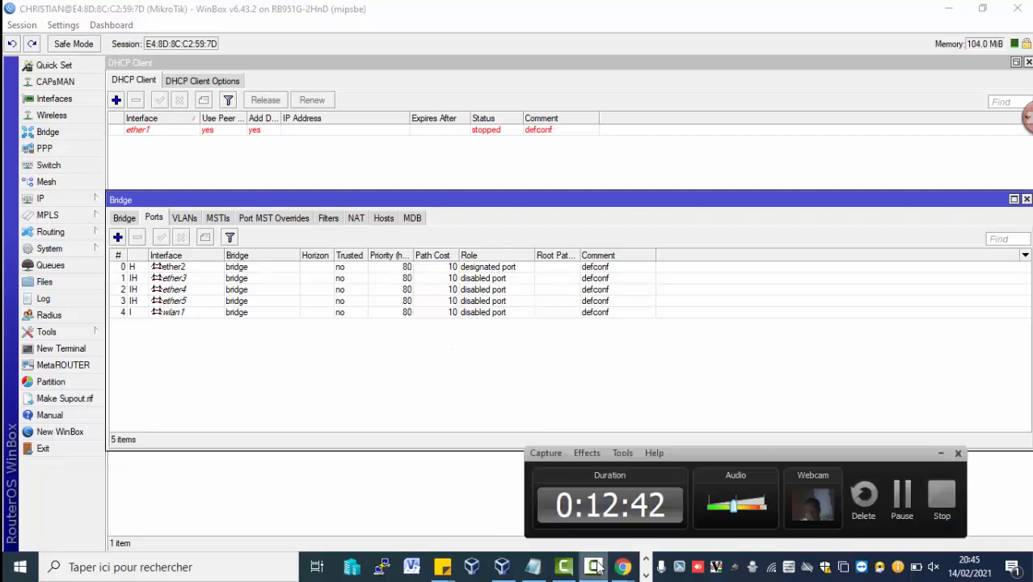
left_click(901, 496)
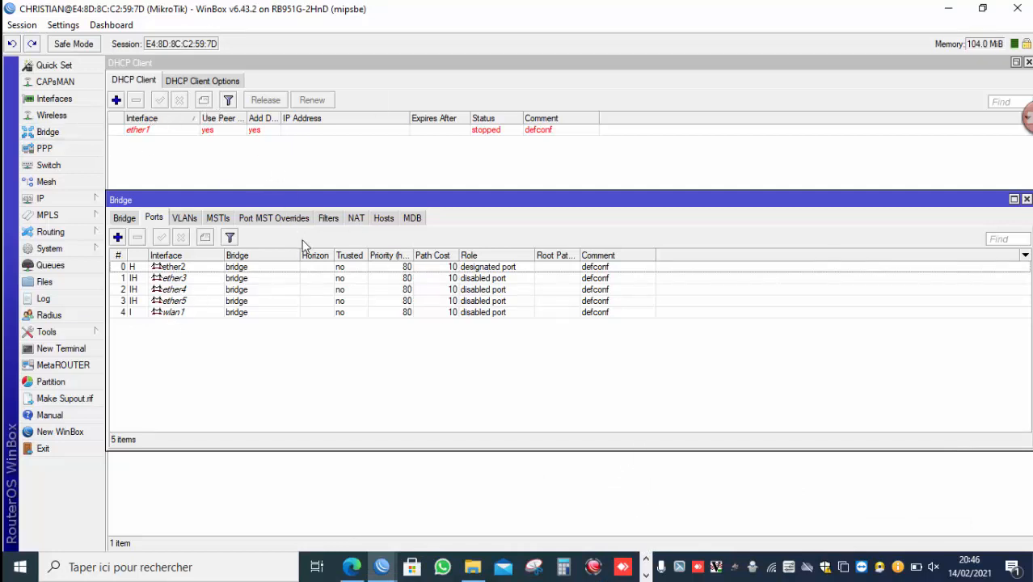
Open the MAC Server tool and toggle the MAC Ping Server enabled option, then confirm.
left_click(80, 334)
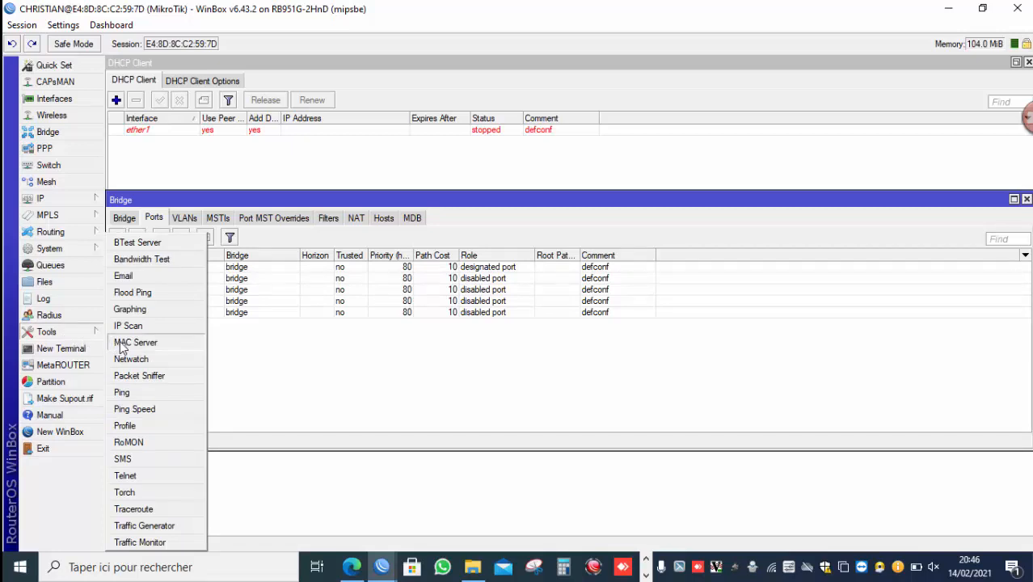
left_click(122, 342)
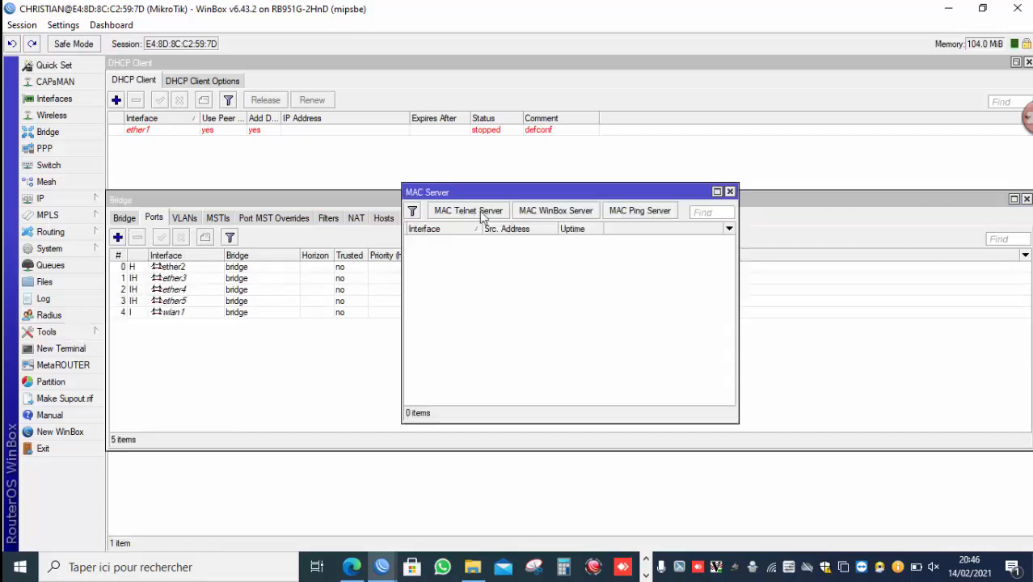
left_click(640, 212)
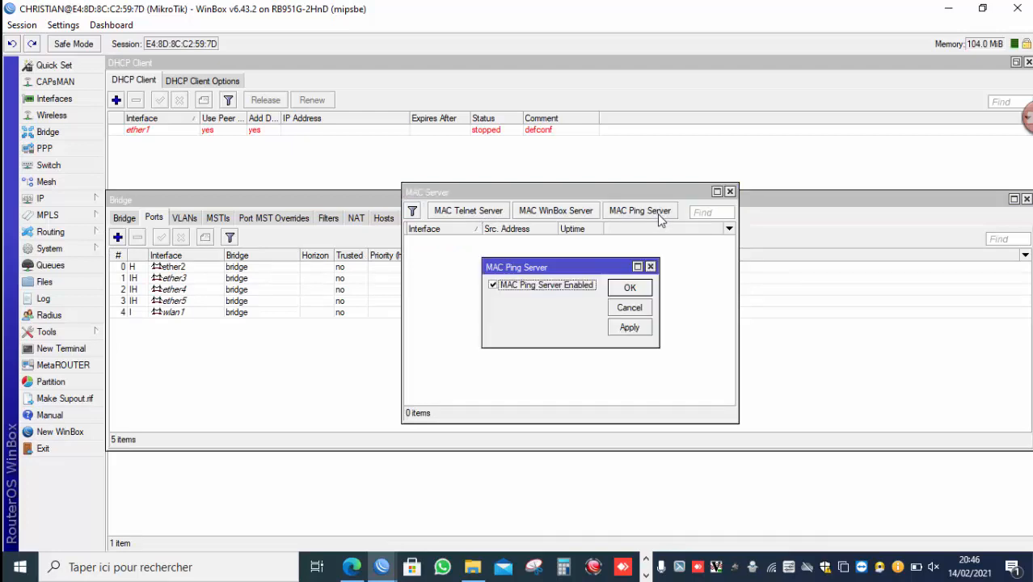
left_click(555, 290)
left_click(614, 289)
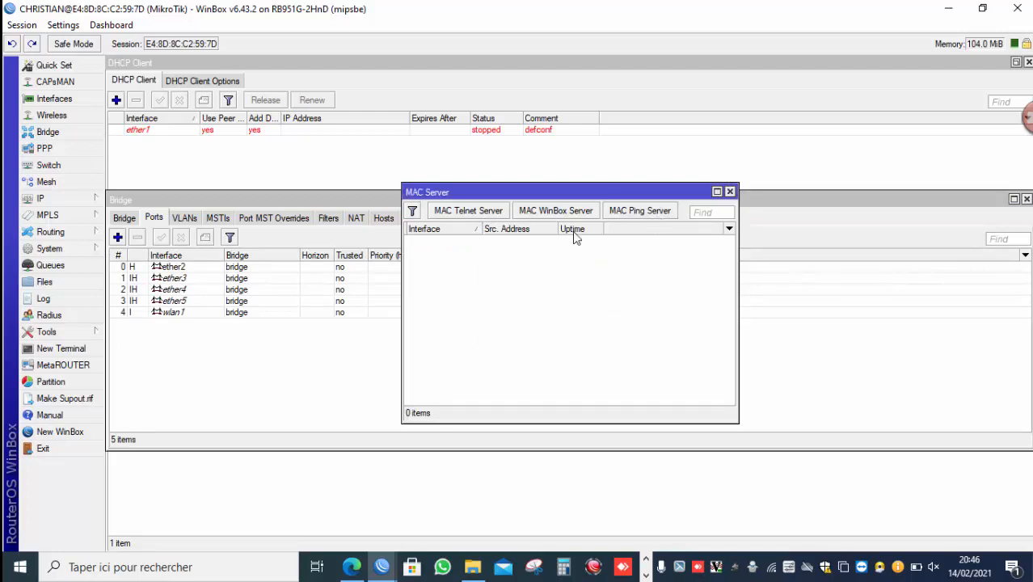
Open the MAC WinBox Server and MAC Telnet Server settings and close each with OK.
left_click(567, 213)
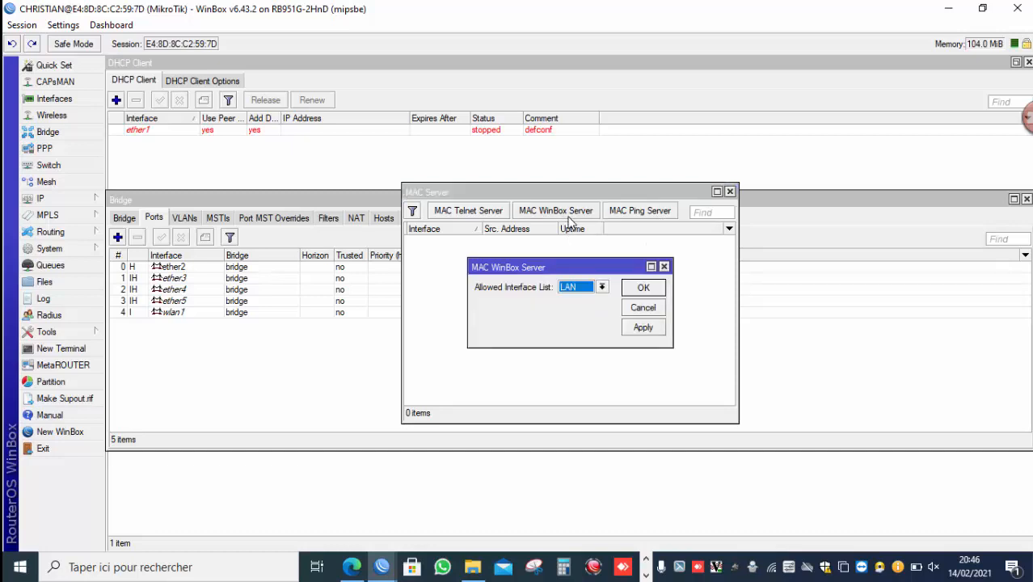
left_click(643, 288)
left_click(477, 210)
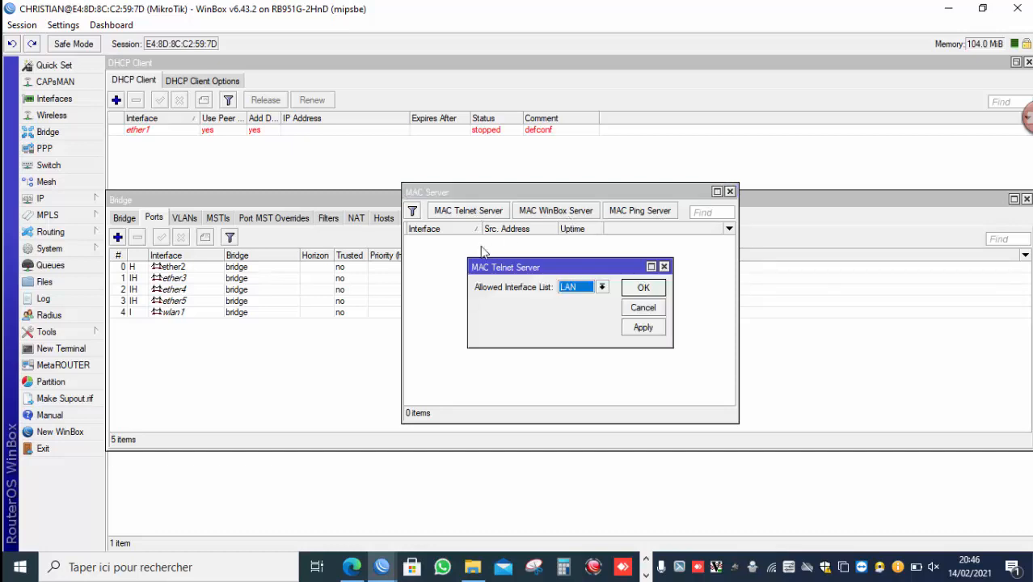
left_click(644, 288)
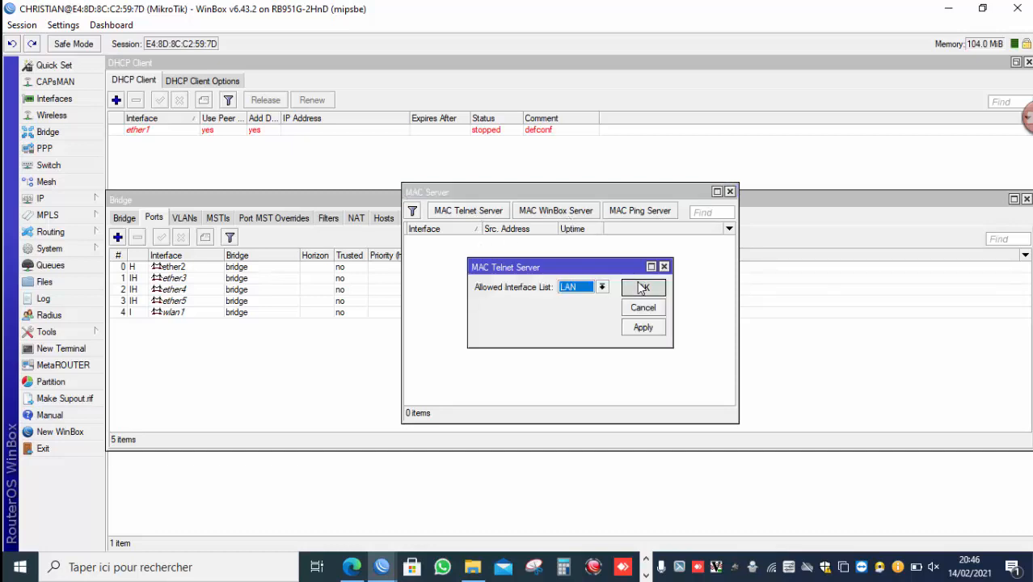
Open a new WinBox and connect to the router from the neighbor list as the new user.
left_click(80, 430)
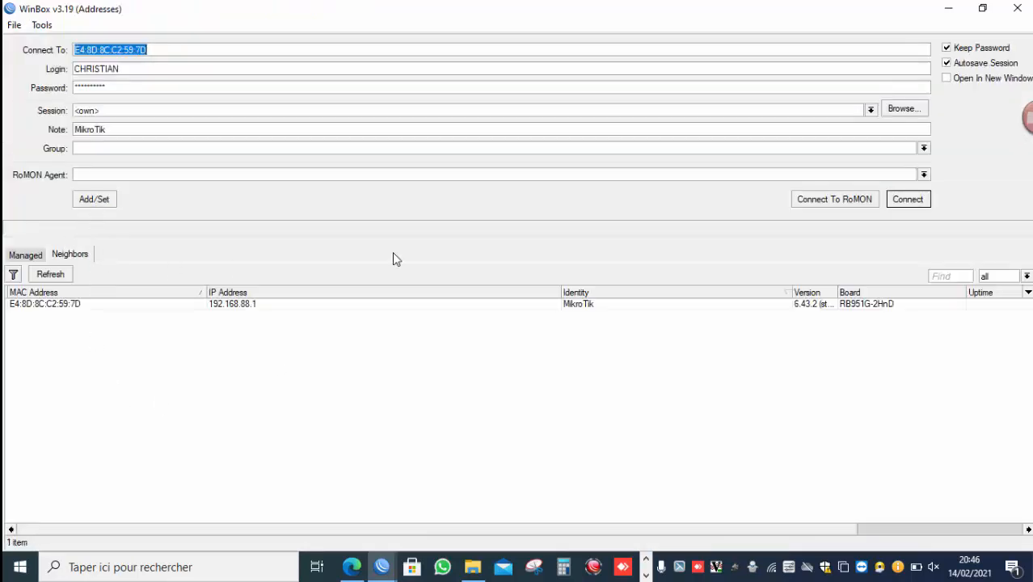
left_click(136, 303)
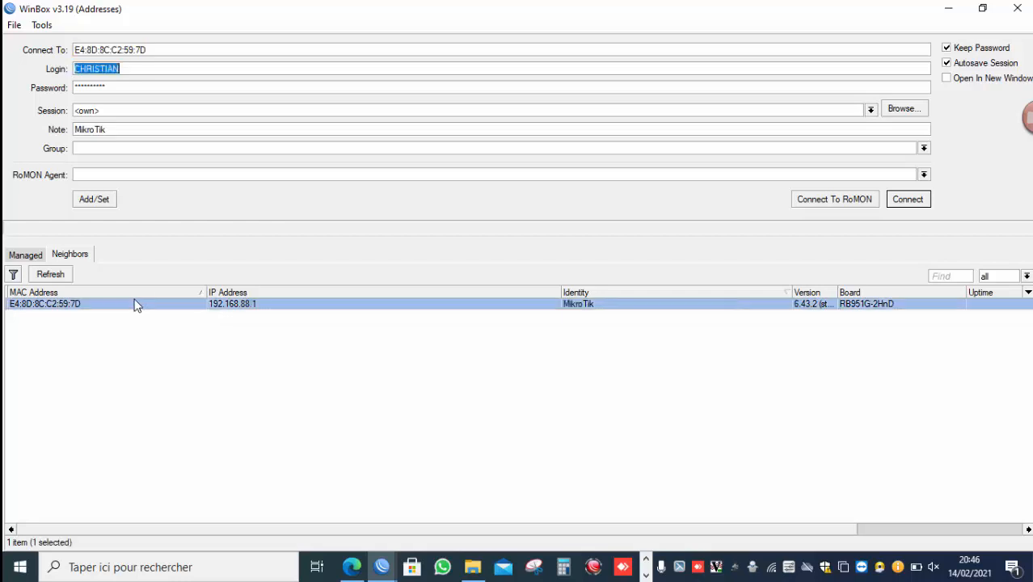
left_click(917, 202)
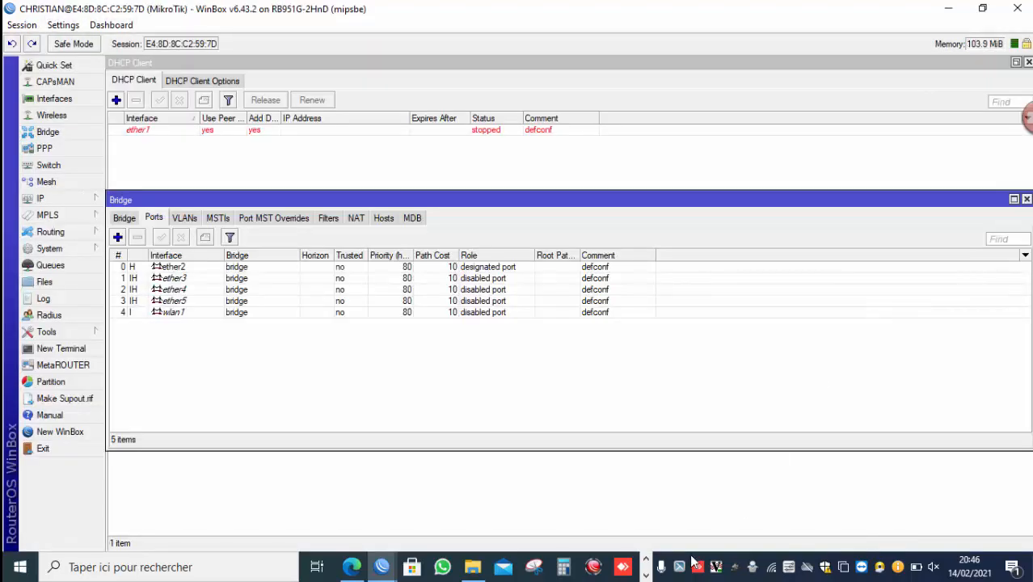
left_click(645, 574)
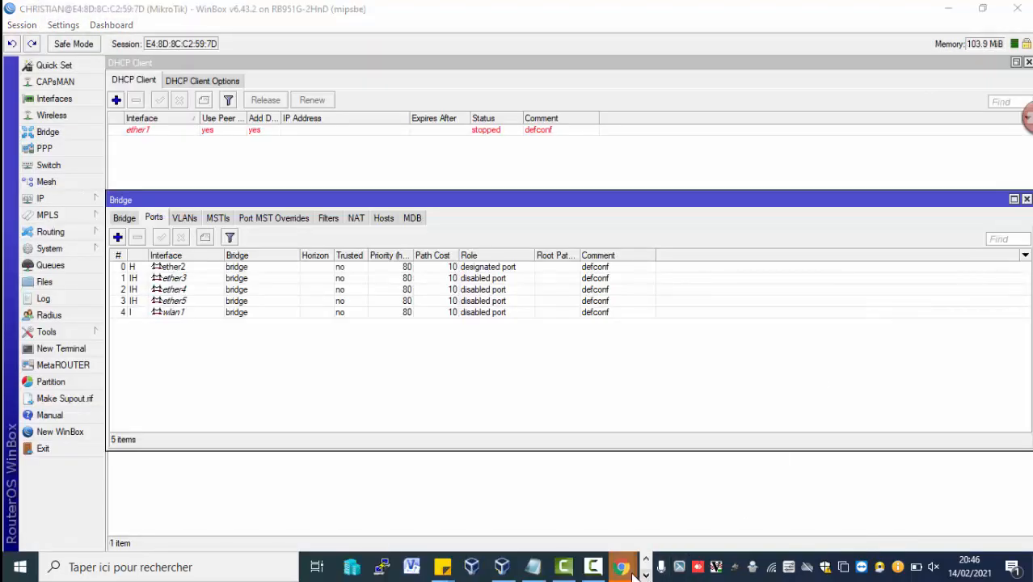
mouse_move(575, 568)
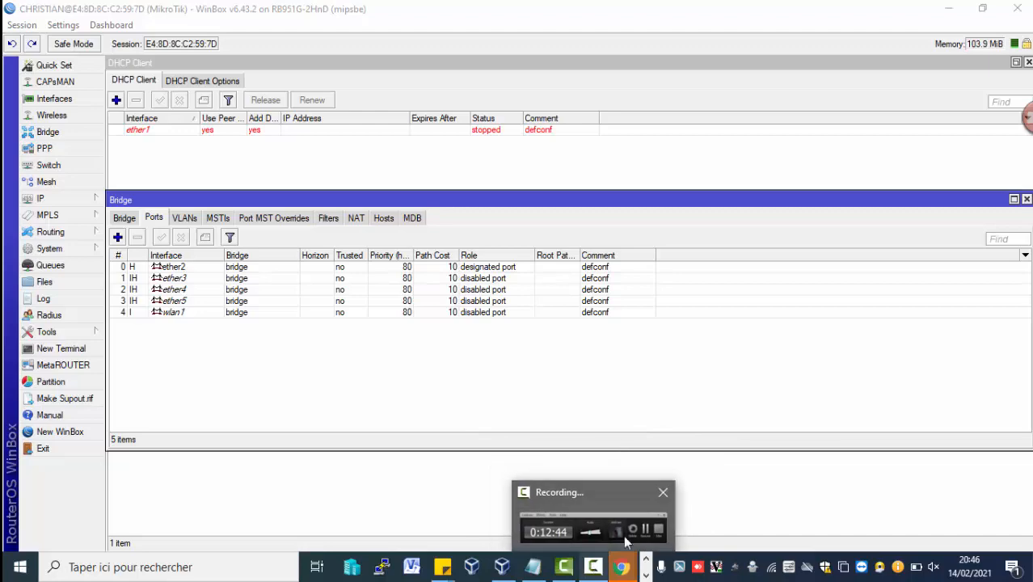
left_click(630, 526)
left_click(899, 497)
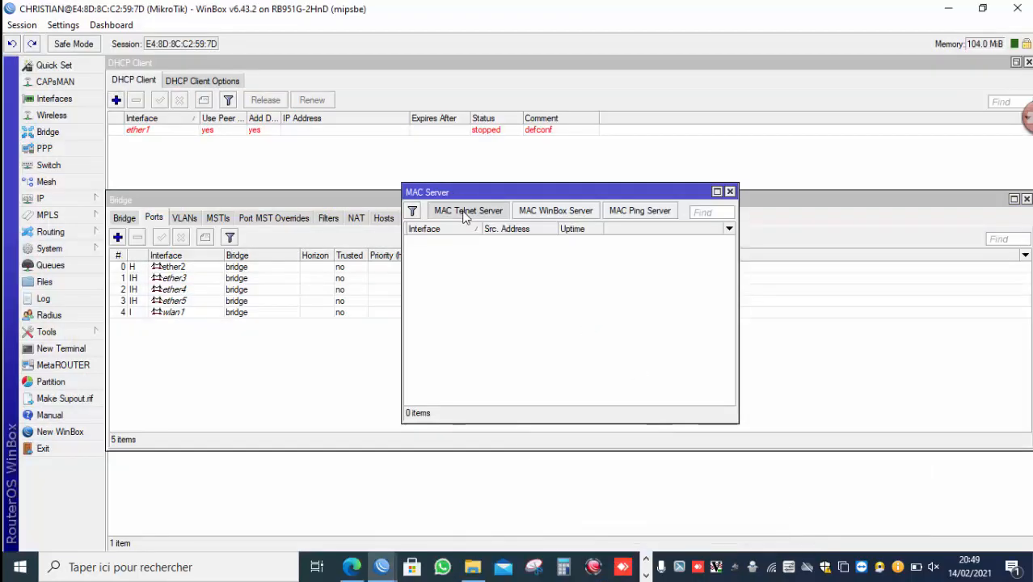
left_click(467, 212)
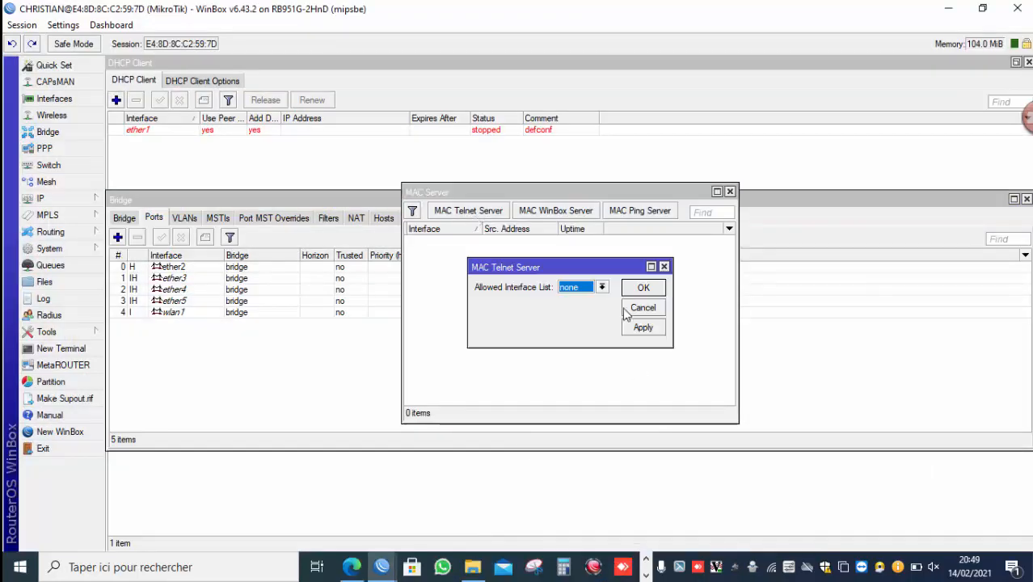
left_click(646, 575)
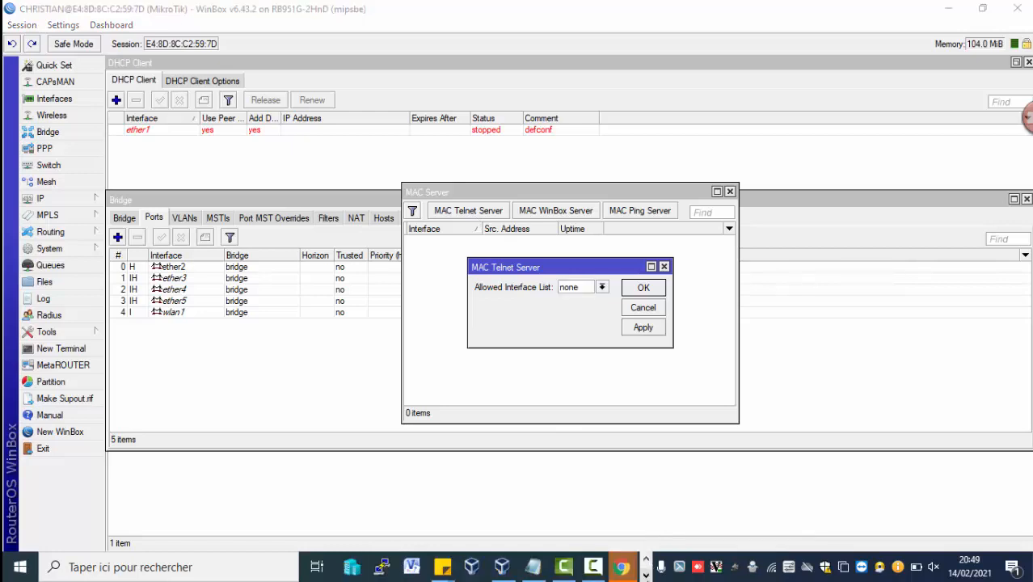
left_click(601, 568)
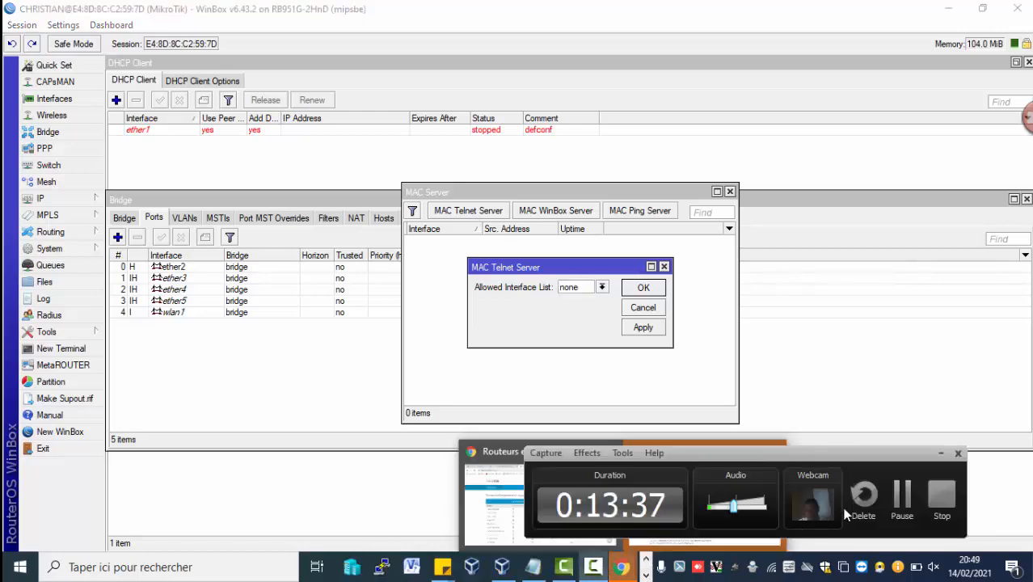
left_click(901, 497)
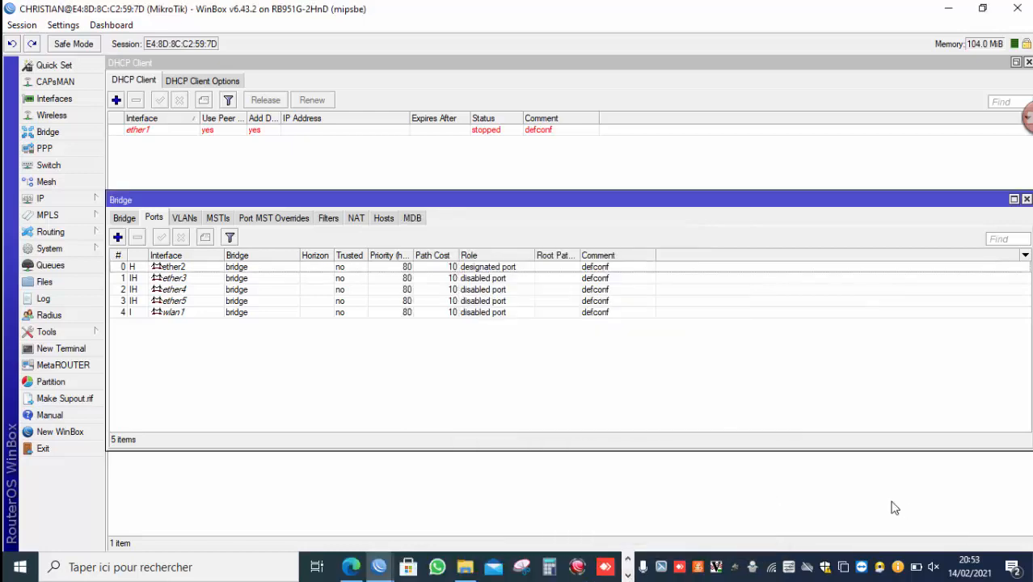
Open the MAC Server tool and set the MAC Telnet Server allowed interface list to none.
left_click(81, 331)
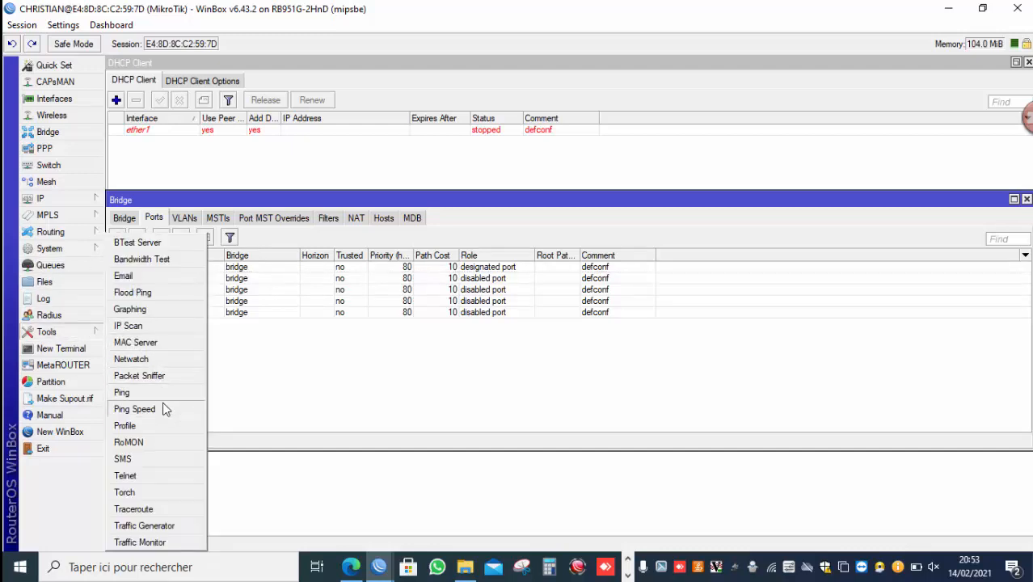
left_click(146, 342)
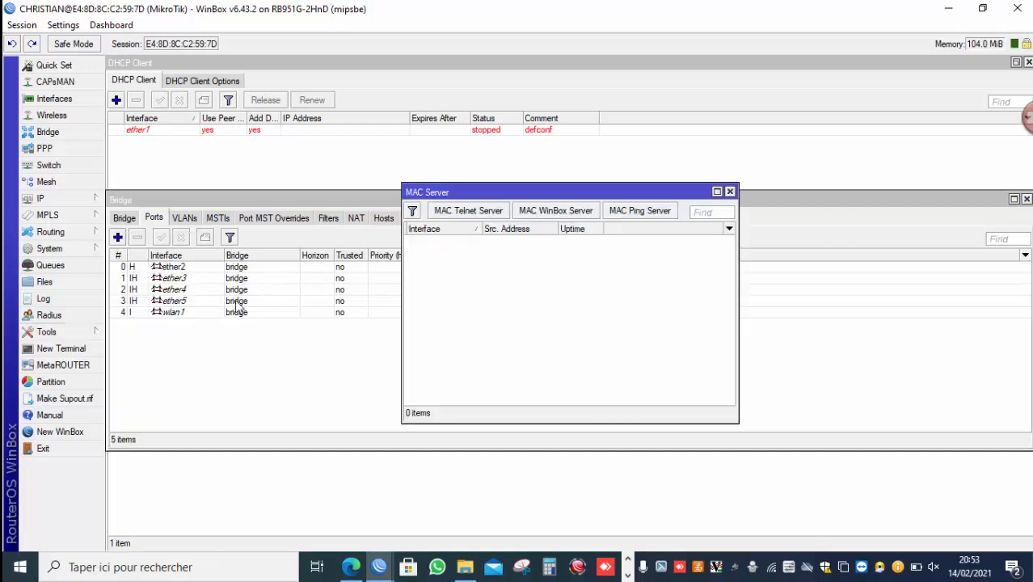
left_click(472, 212)
left_click(569, 288)
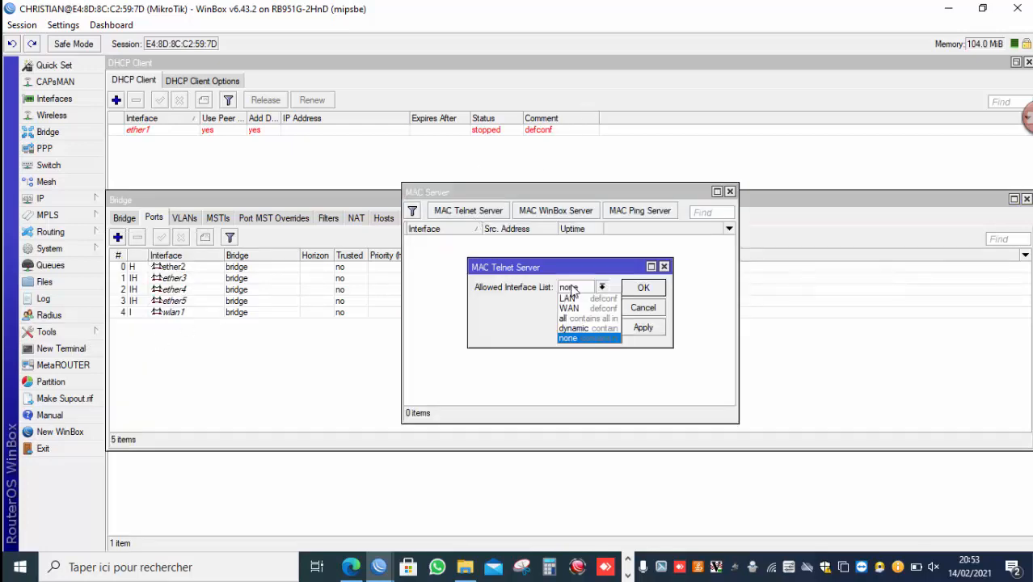
left_click(569, 338)
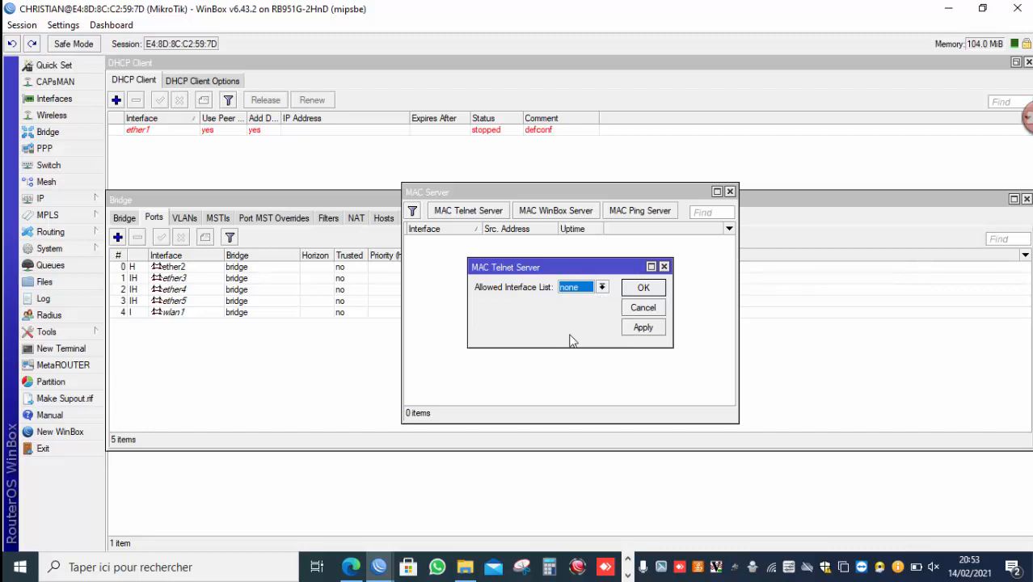
left_click(642, 289)
Open the MAC WinBox Server and MAC Ping Server settings and confirm each with OK.
left_click(535, 212)
left_click(645, 288)
left_click(651, 213)
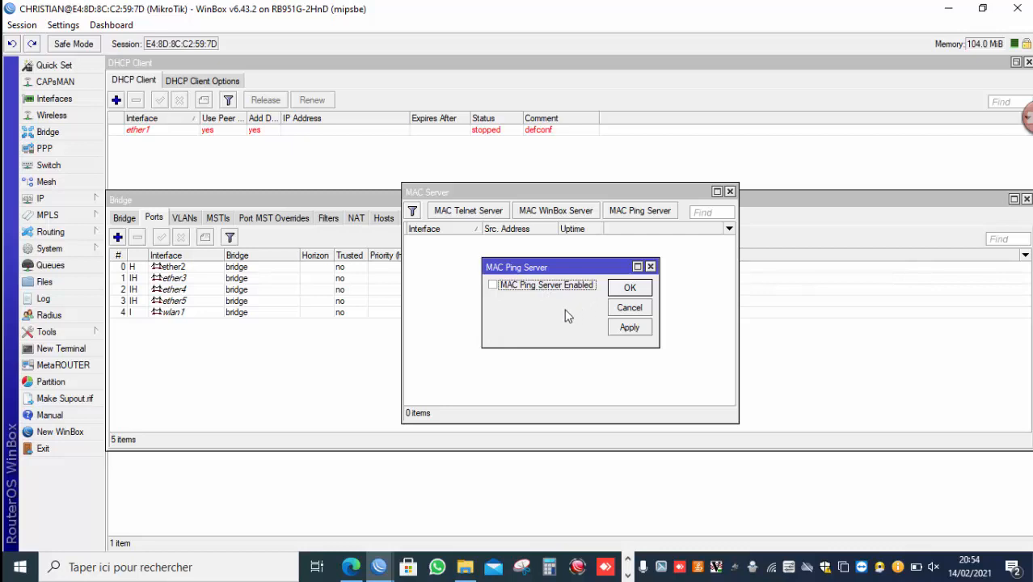
left_click(622, 291)
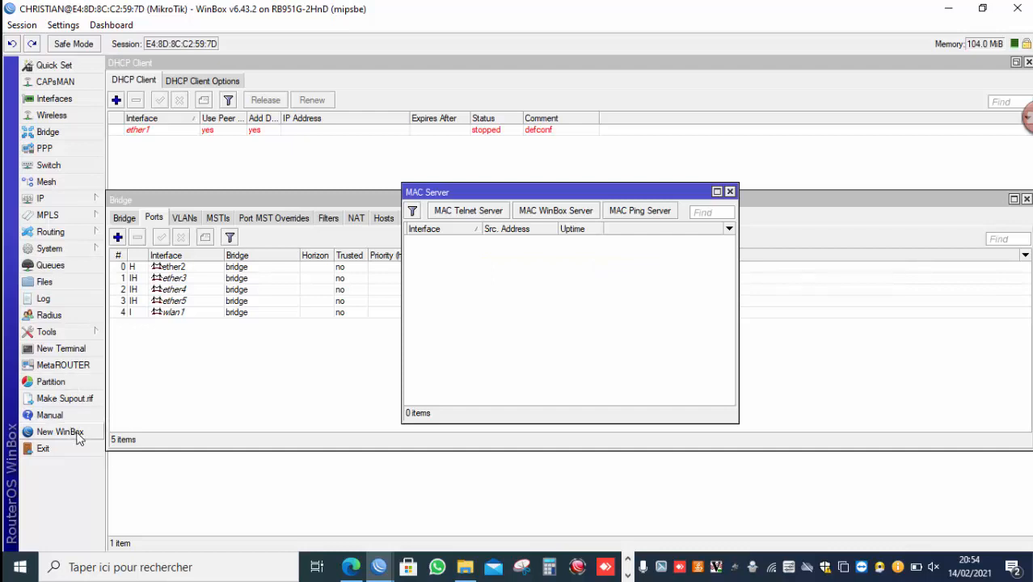
Disconnect the session and try to reconnect to the router by its MAC address from the neighbor list.
left_click(27, 26)
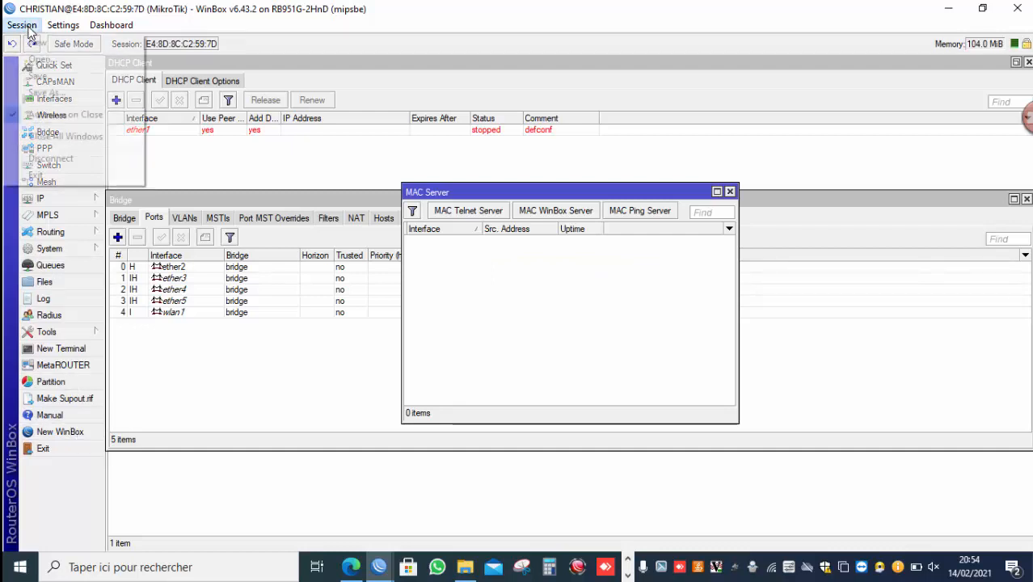
left_click(66, 162)
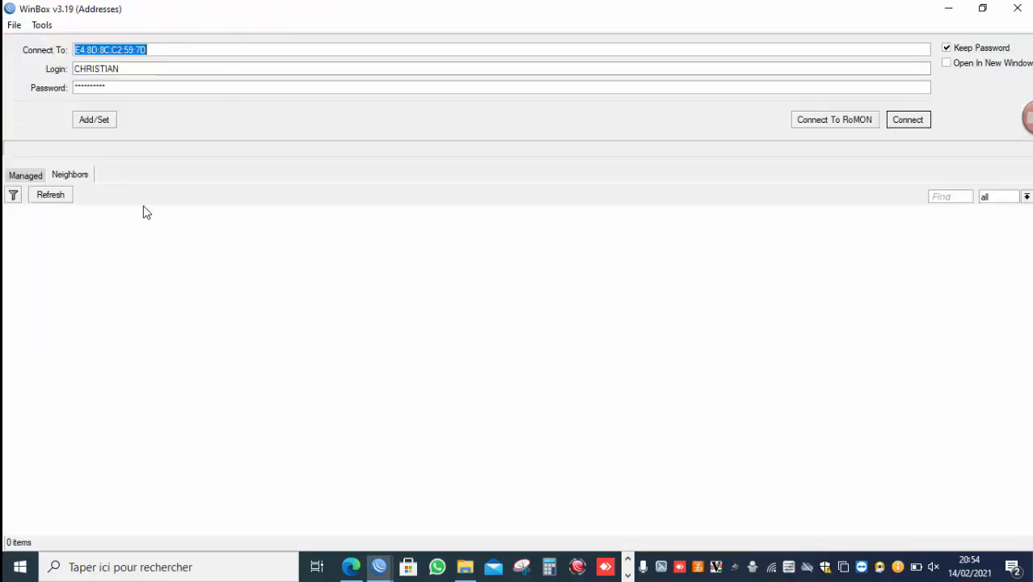
left_click(68, 306)
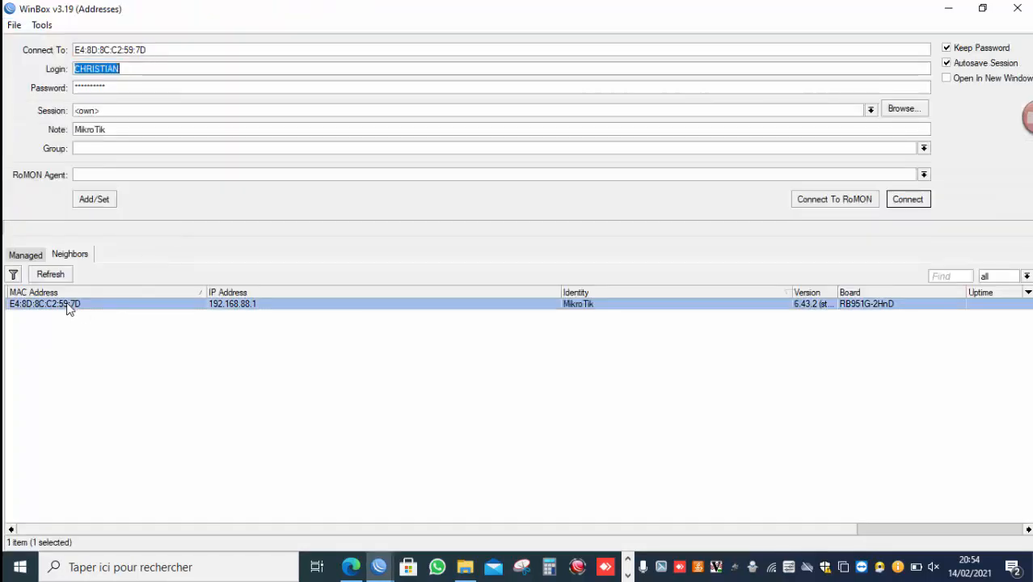
double_click(68, 305)
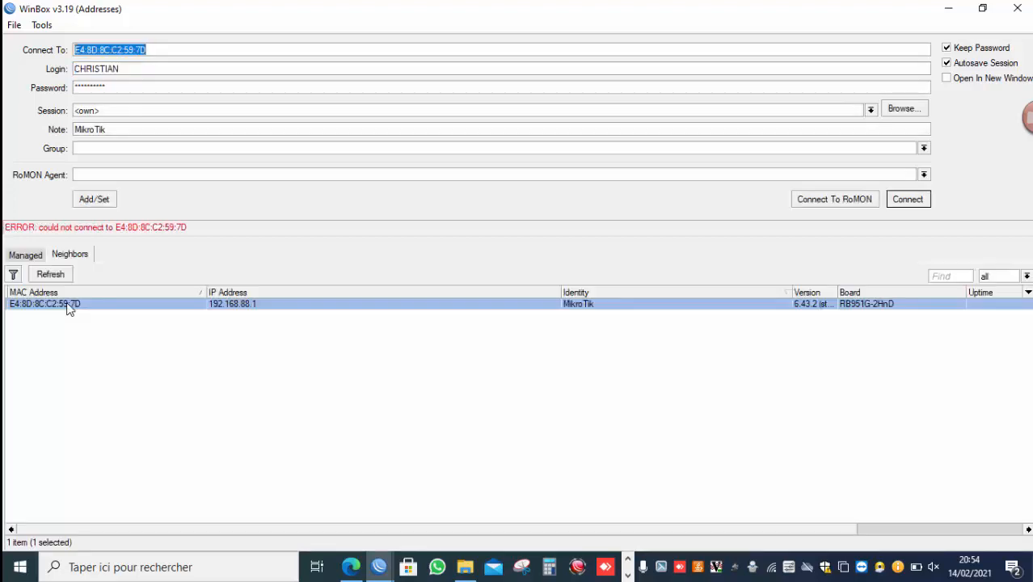
left_click(627, 574)
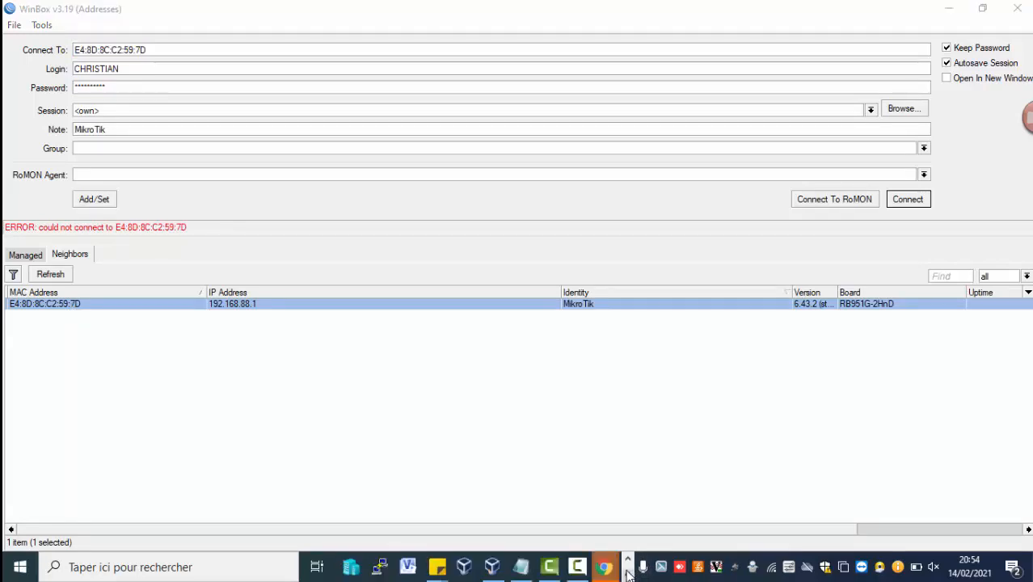
mouse_move(567, 571)
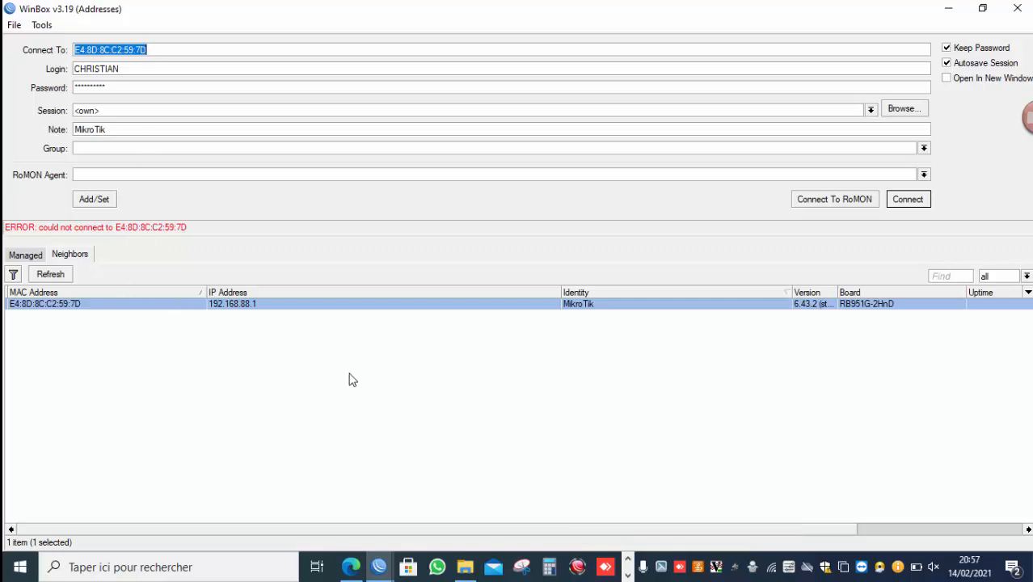
Connect to the router through its IP address 192.168.88.1 from the neighbor list.
left_click(250, 311)
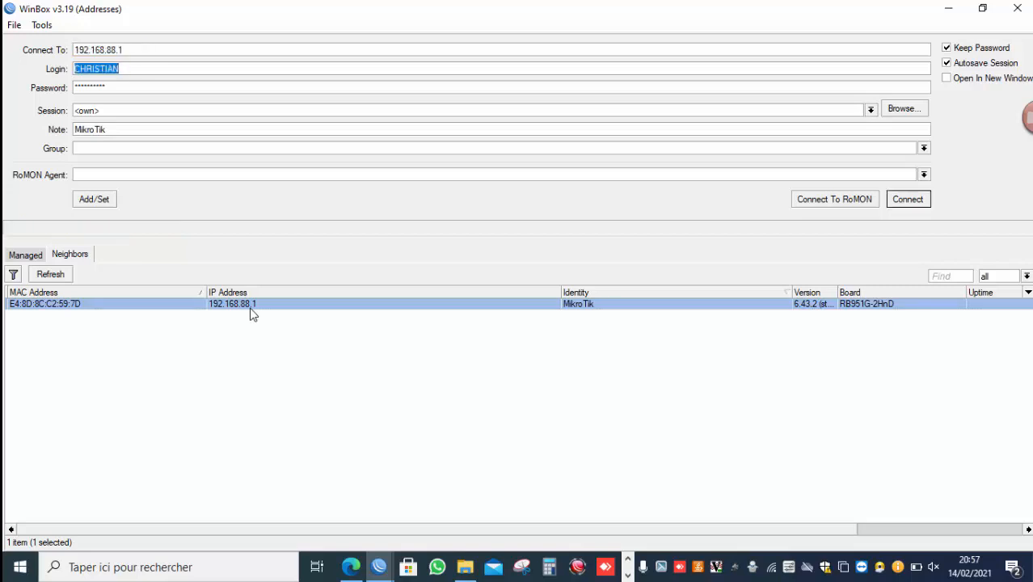
double_click(250, 314)
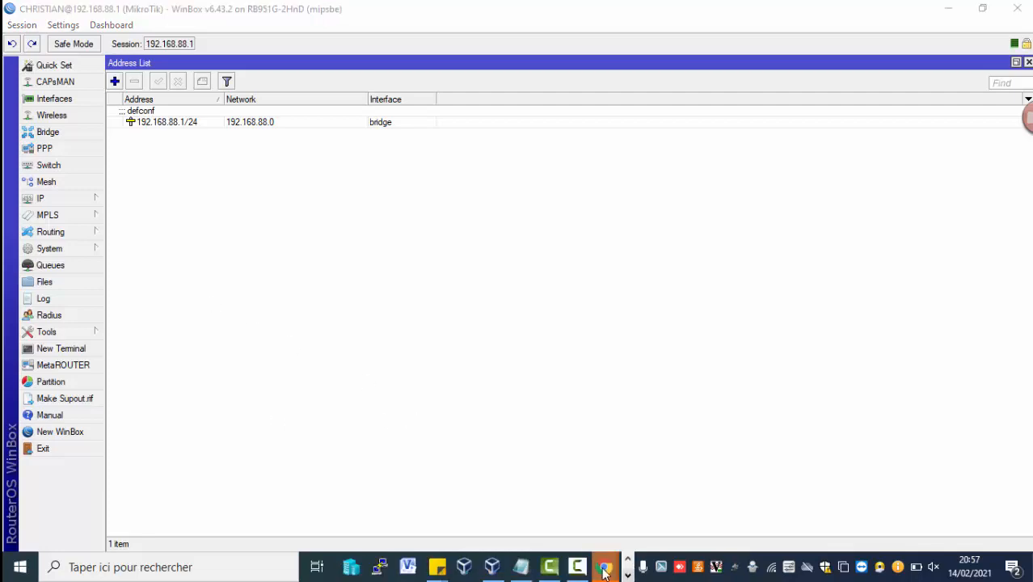
mouse_move(597, 571)
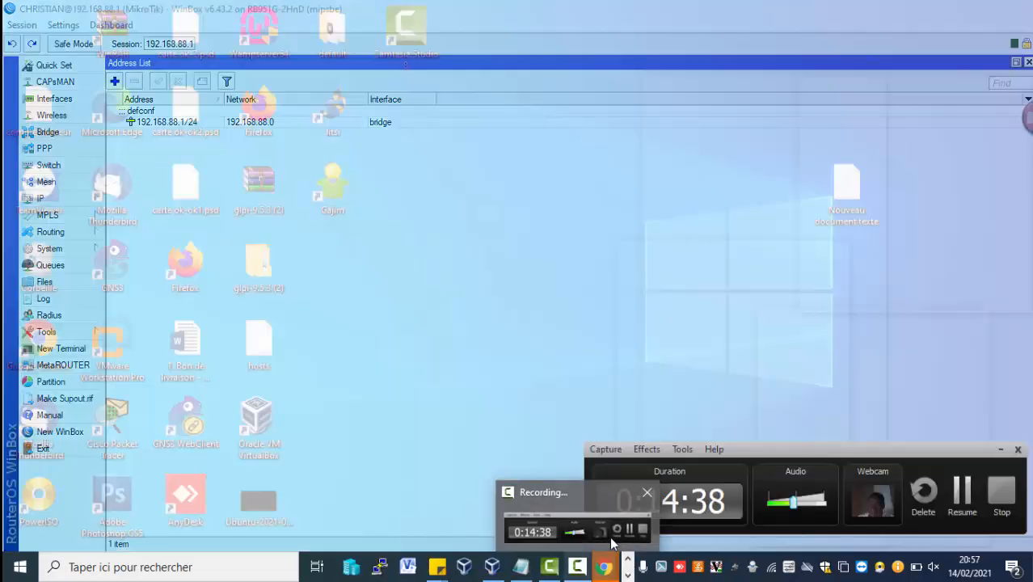
left_click(609, 536)
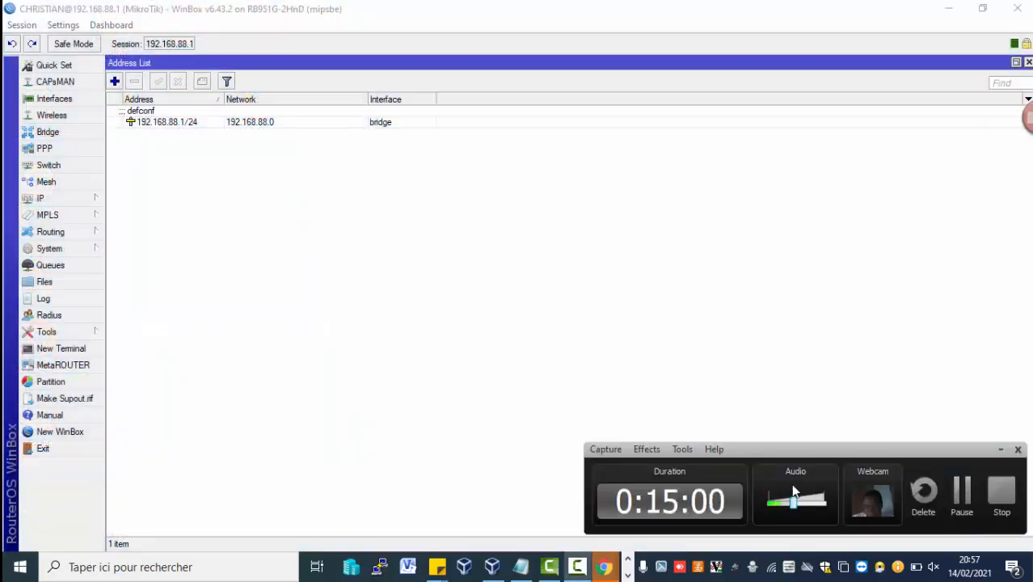
left_click(959, 505)
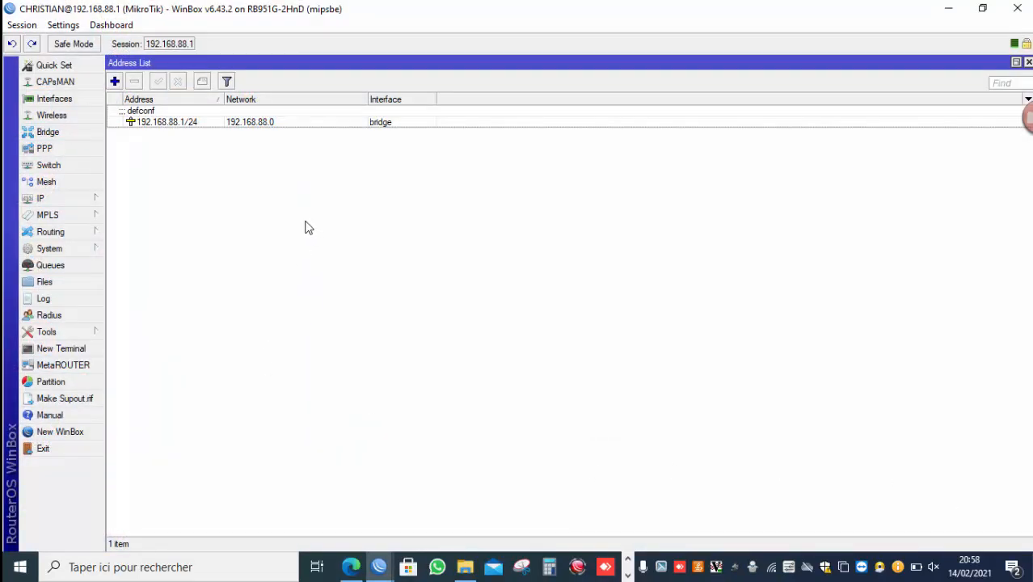
Open IP Services and set the winbox service to port 1212, available from 192.168.88.0/24, then apply.
left_click(97, 197)
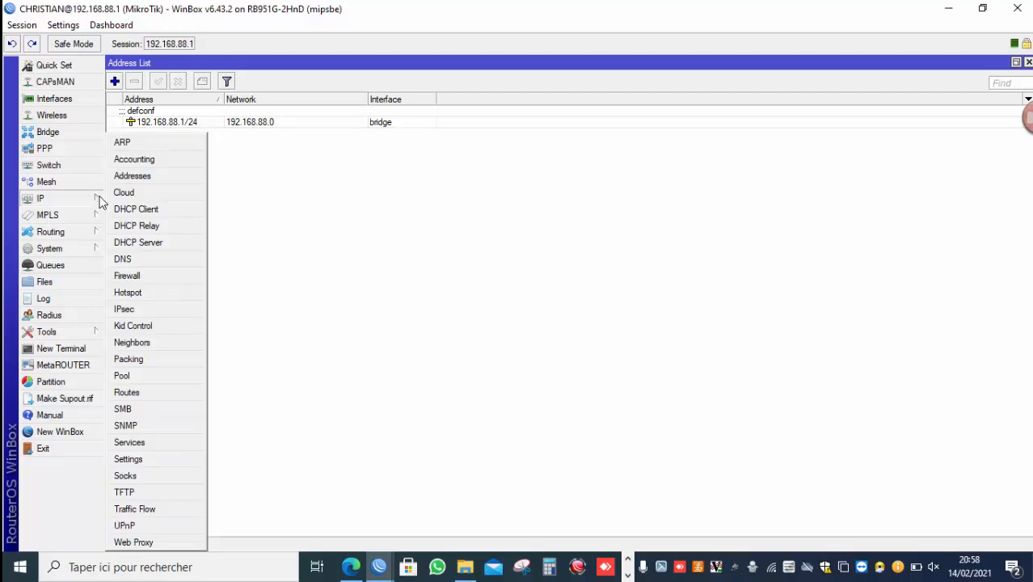
left_click(180, 439)
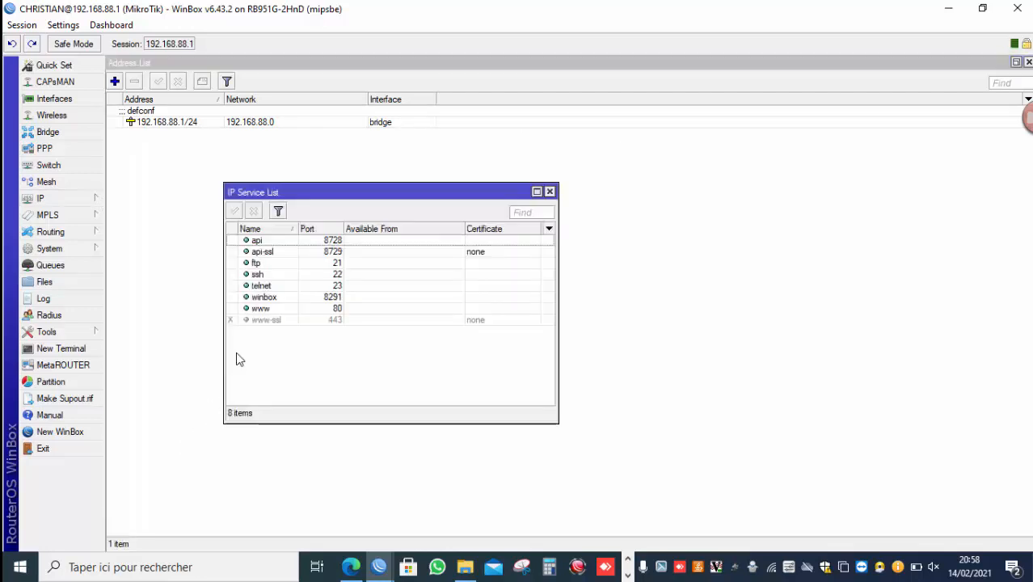
double_click(312, 299)
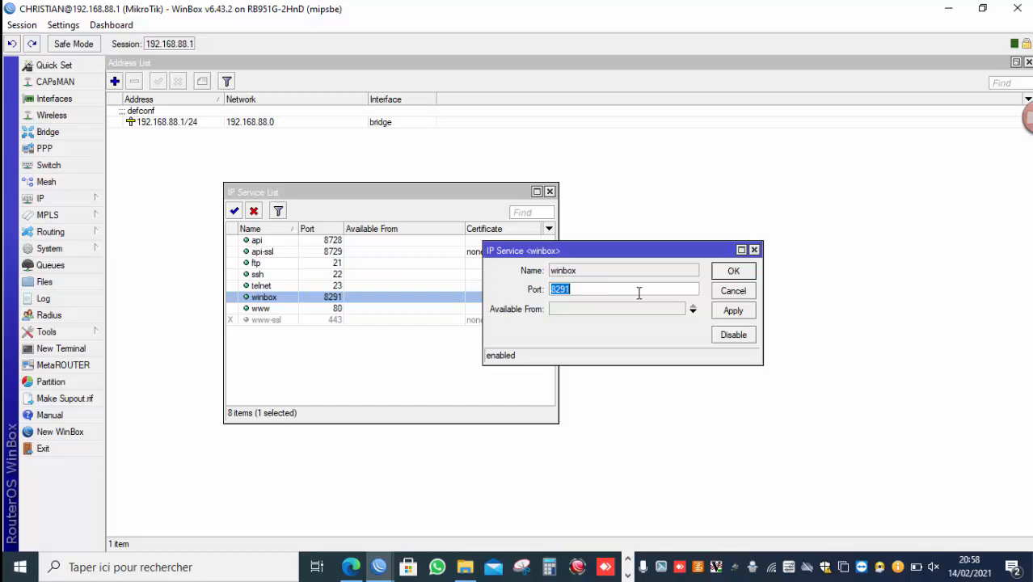
type("1212")
left_click(657, 313)
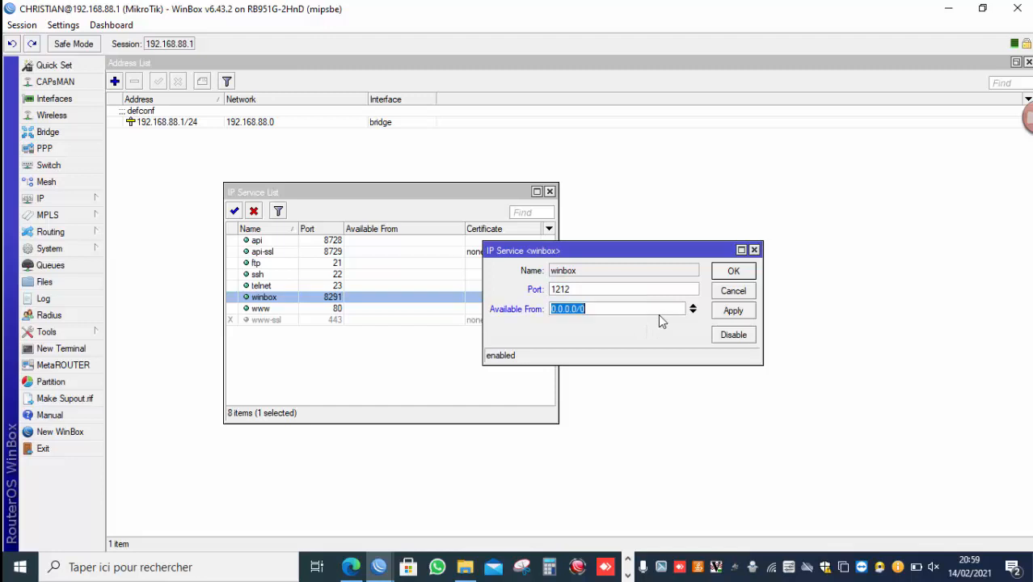
type("192.168.88.0/24")
left_click(742, 312)
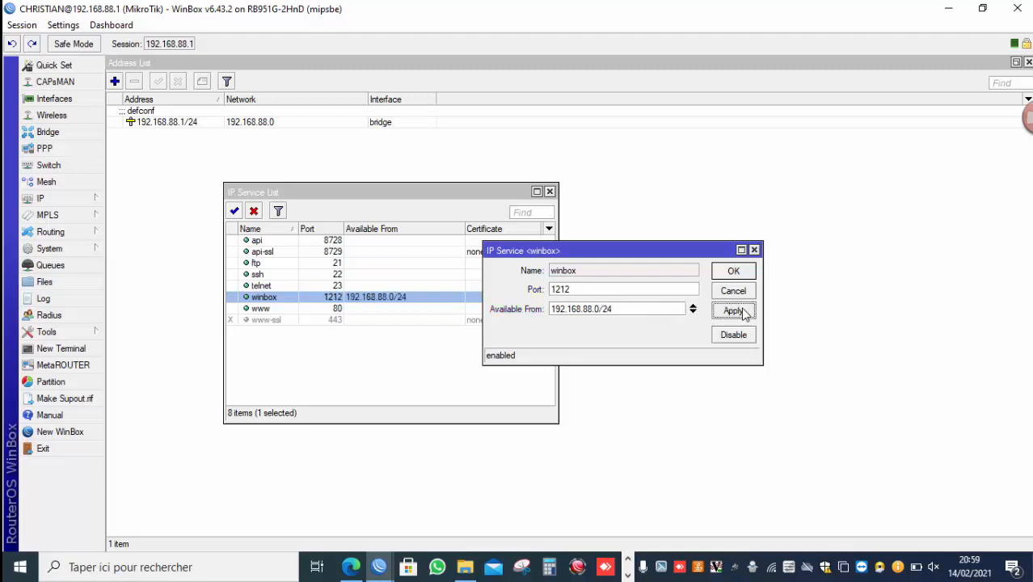
Set the www service to port 1229, available from 192.168.88.0/24, then apply and close.
double_click(333, 309)
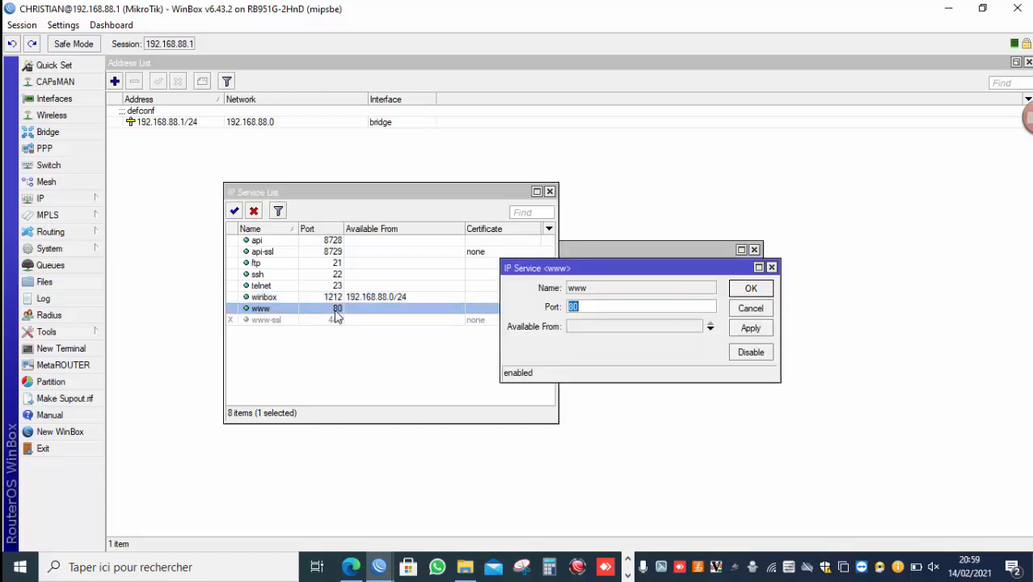
left_click(606, 326)
left_click(623, 311)
double_click(621, 310)
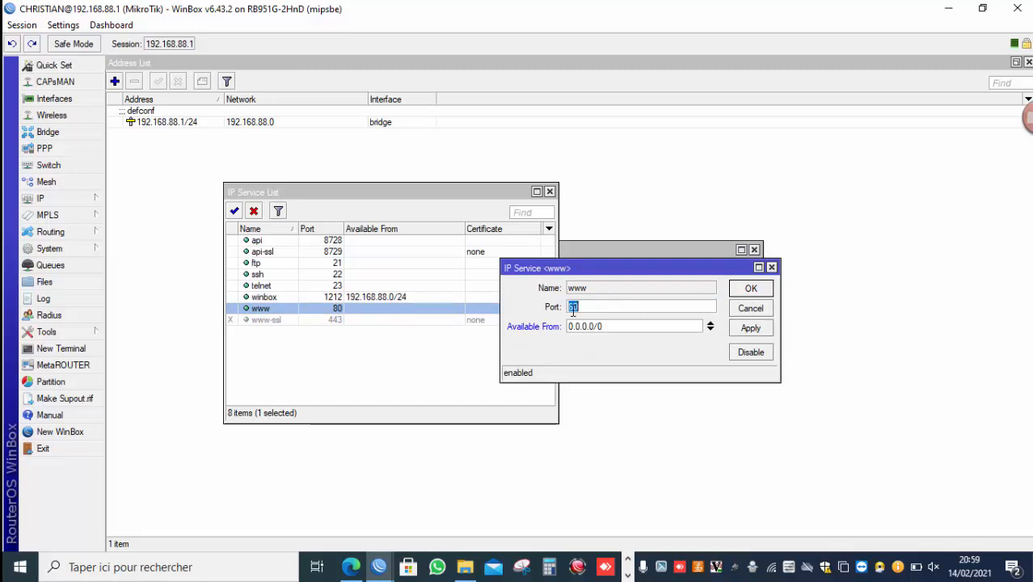
type("1229")
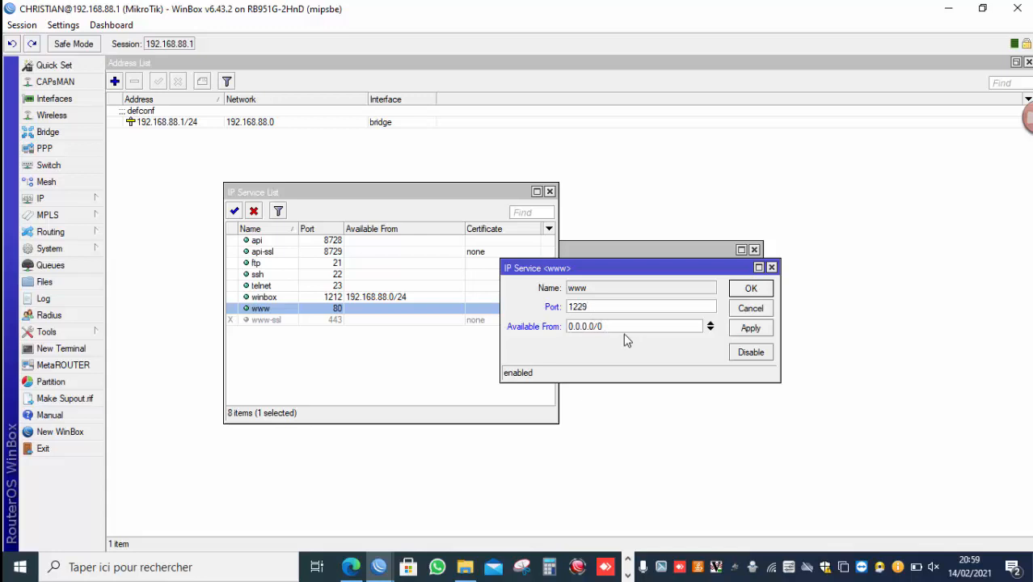
key("Tab")
type("192.168.88.0/24")
left_click(740, 328)
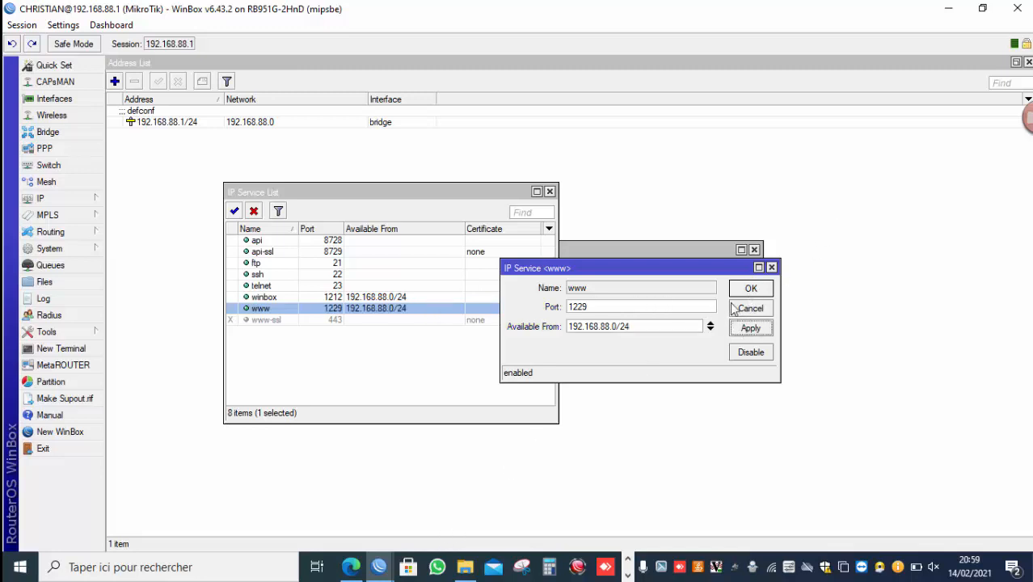
left_click(747, 288)
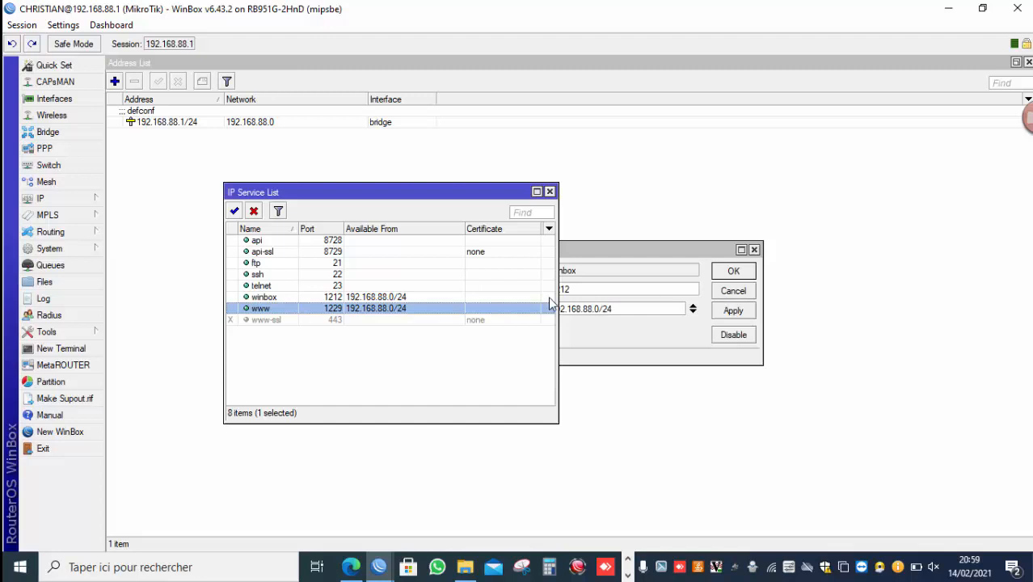
Disable the api, api-ssl, ftp, ssh and telnet services and close the IP Service List.
left_click(351, 240)
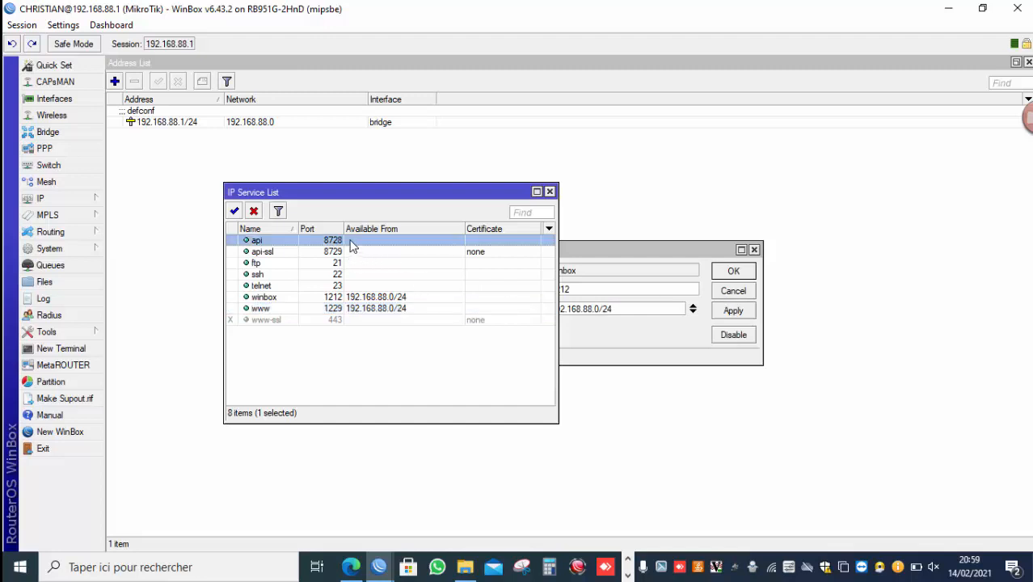
key("shift+Down")
key("shift+Down")
key("shift+Down")
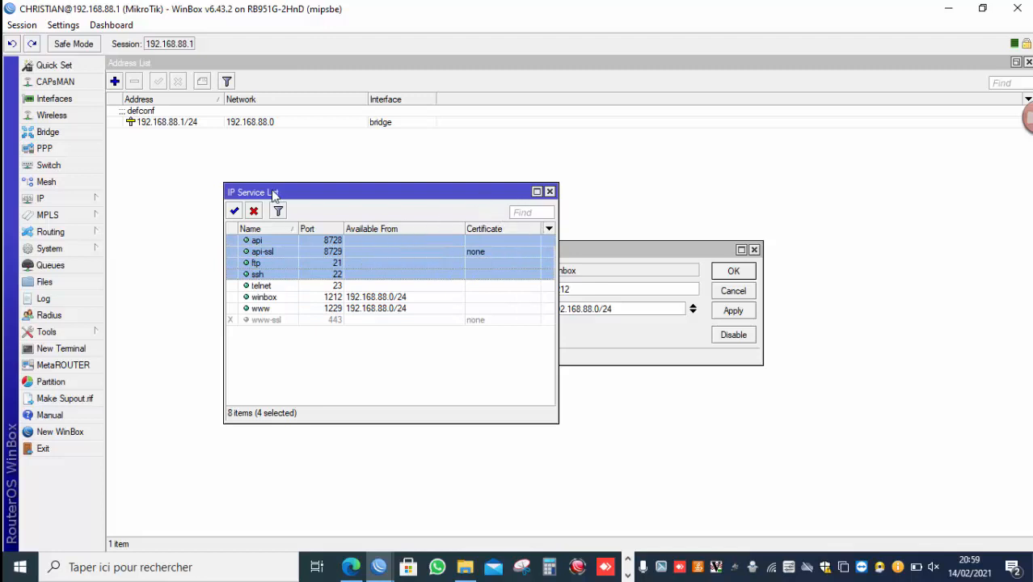
left_click(257, 211)
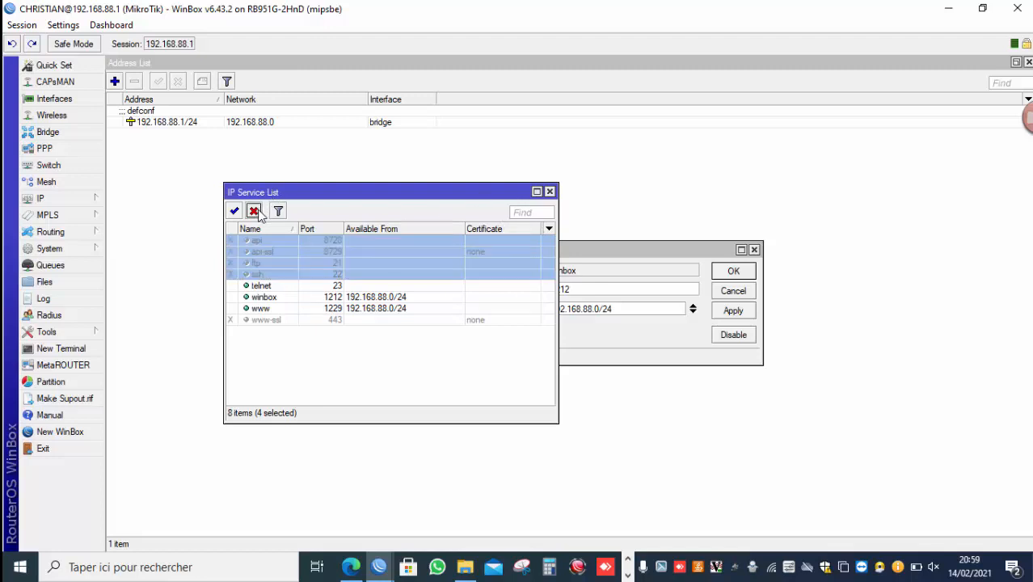
left_click(275, 286)
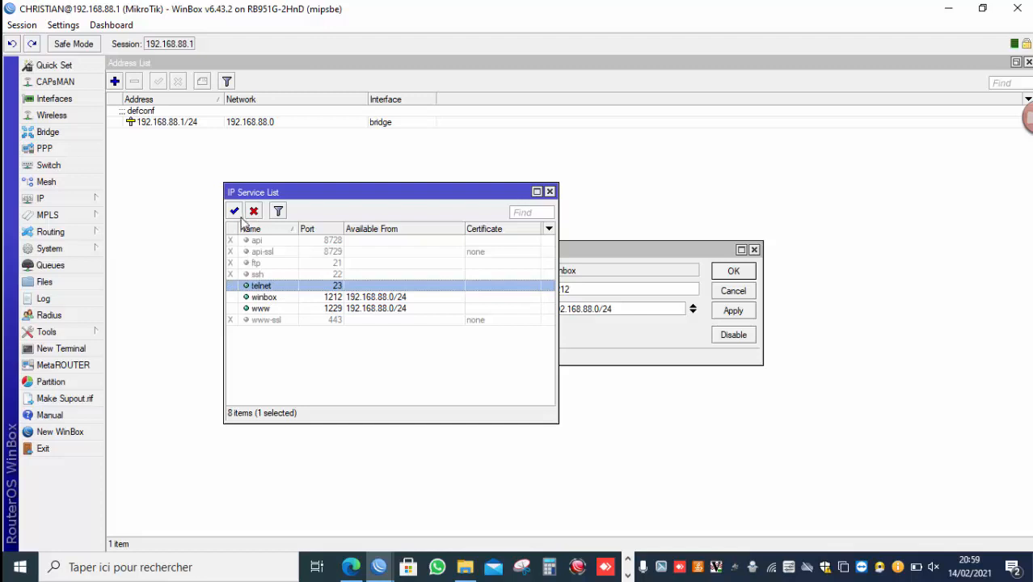
left_click(254, 212)
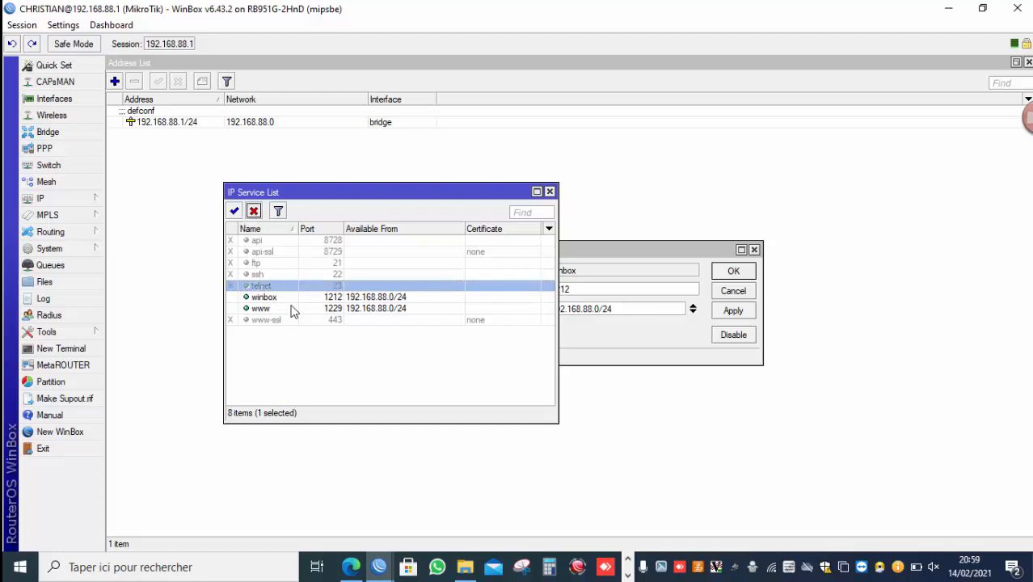
left_click(234, 212)
left_click(253, 211)
left_click(173, 333)
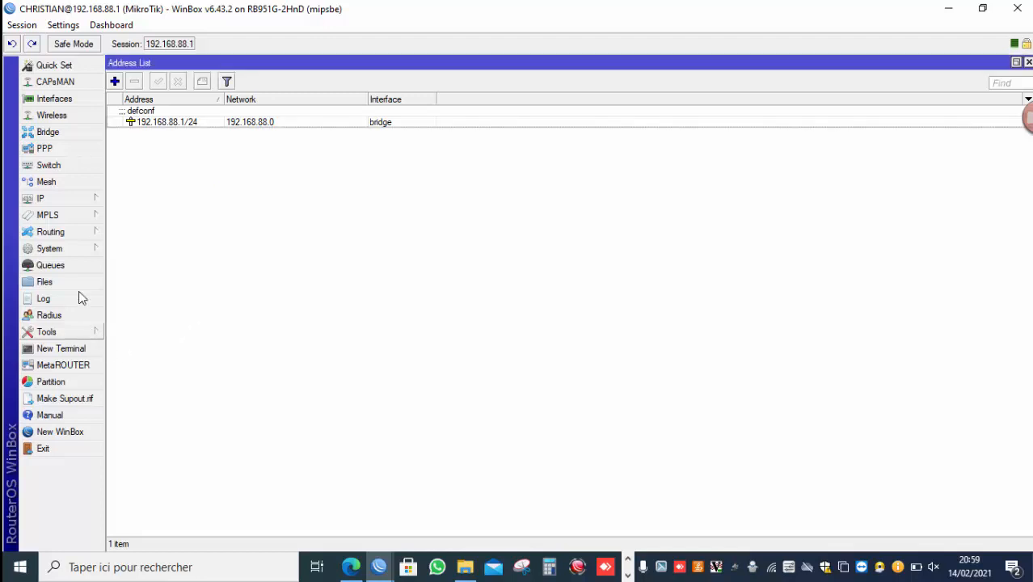
Disconnect the sessions and try to reconnect to 192.168.88.1 from the neighbor list on the default port.
left_click(24, 25)
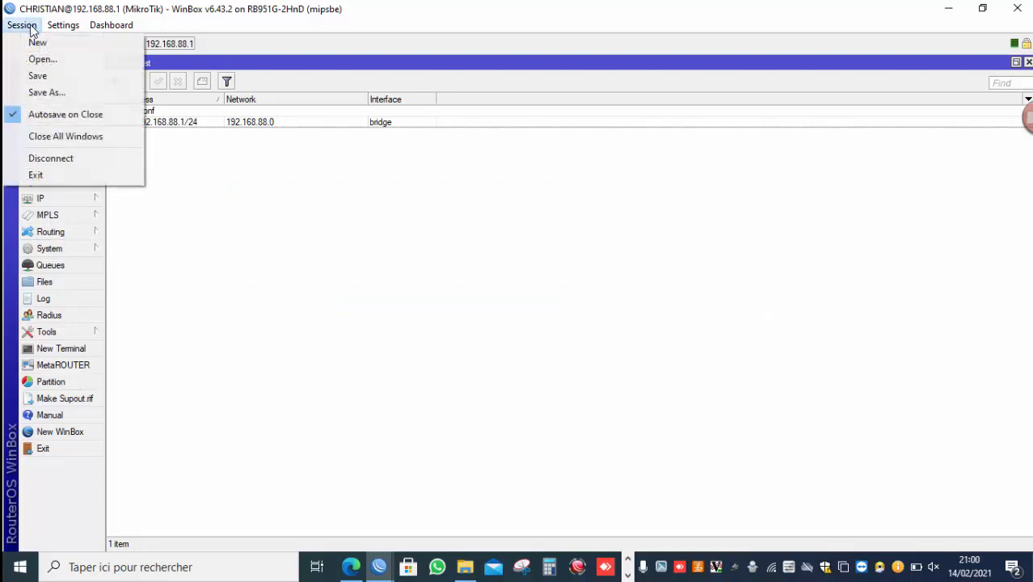
left_click(50, 158)
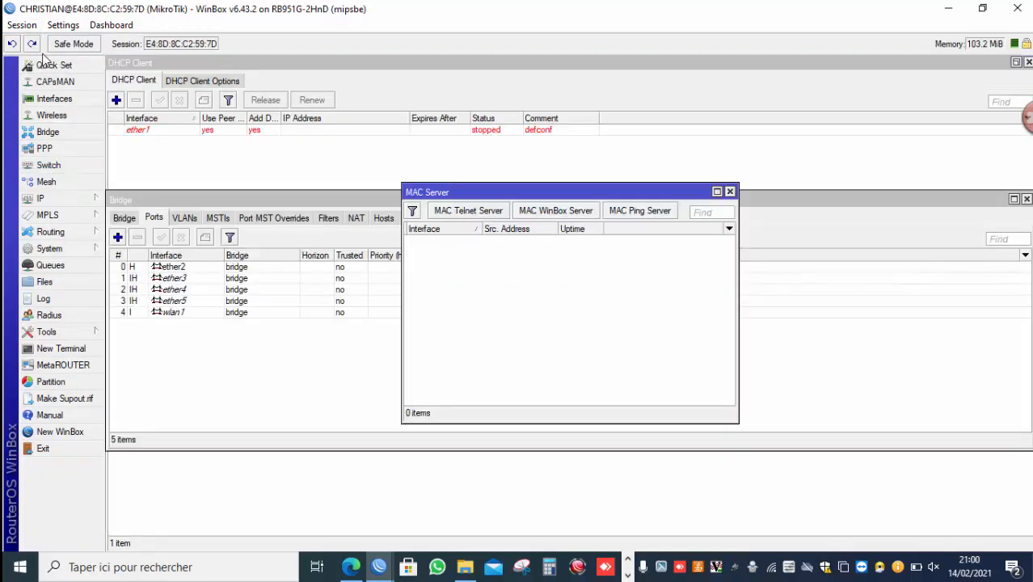
left_click(24, 26)
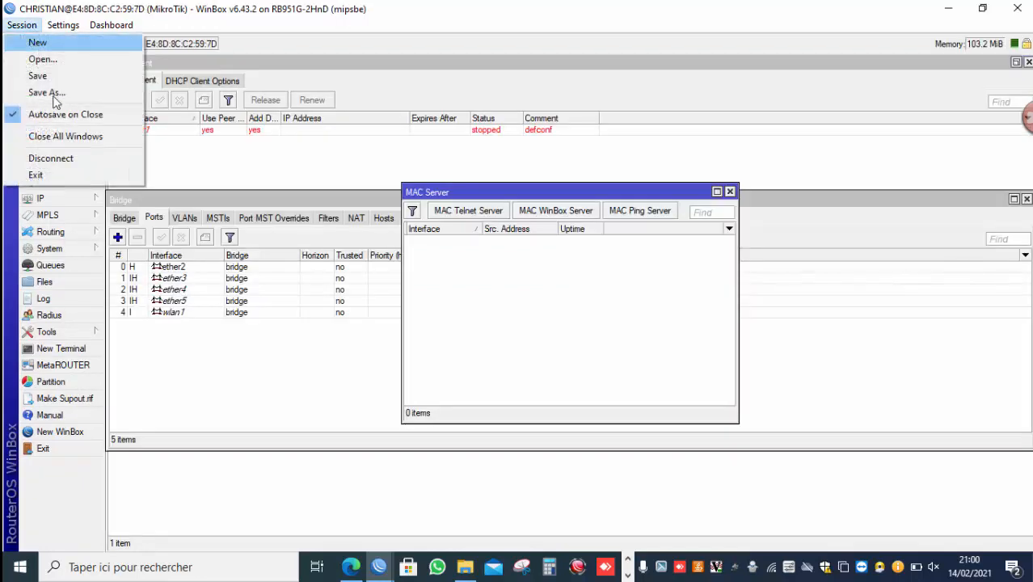
left_click(65, 157)
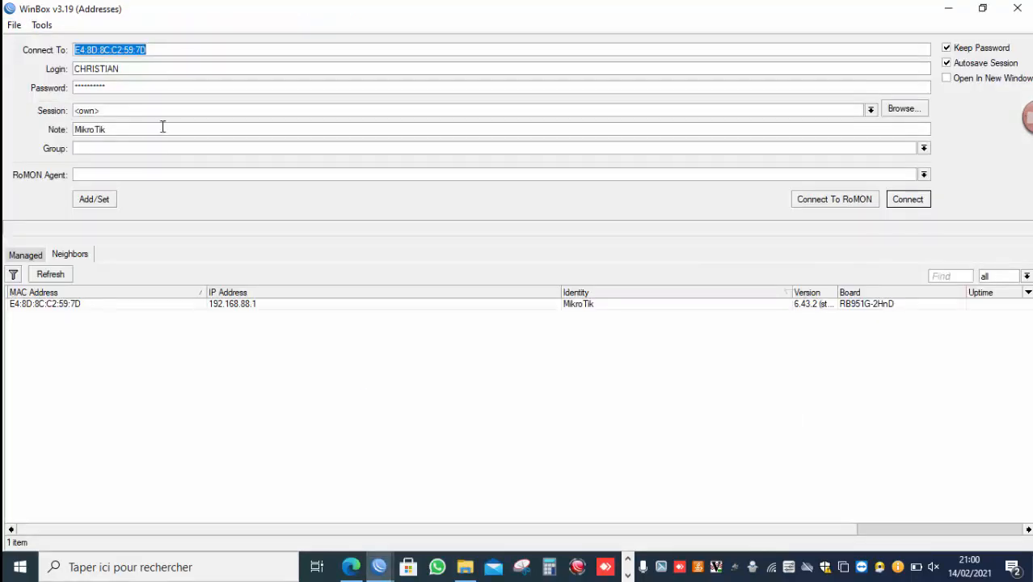
left_click(242, 305)
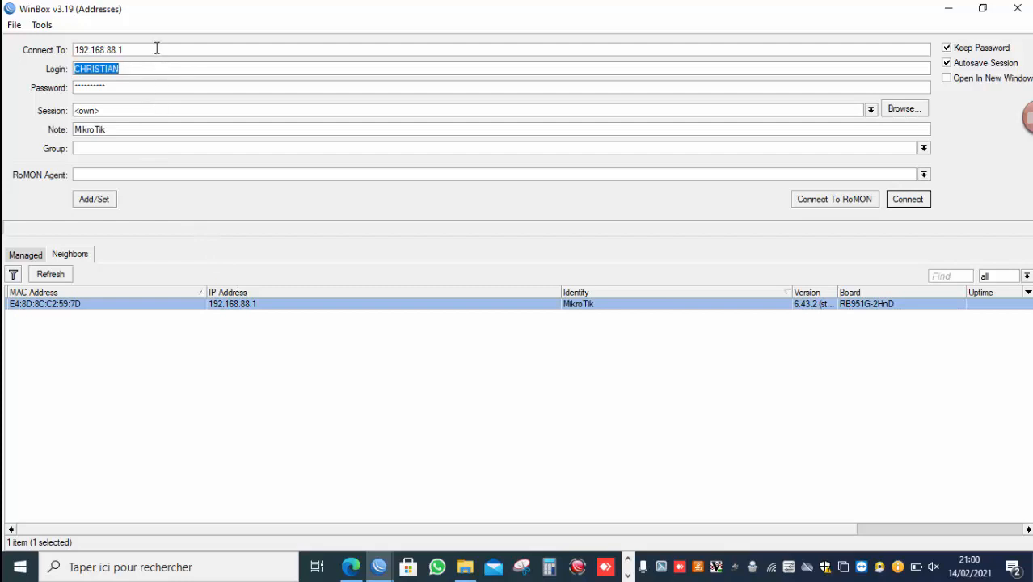
left_click(907, 199)
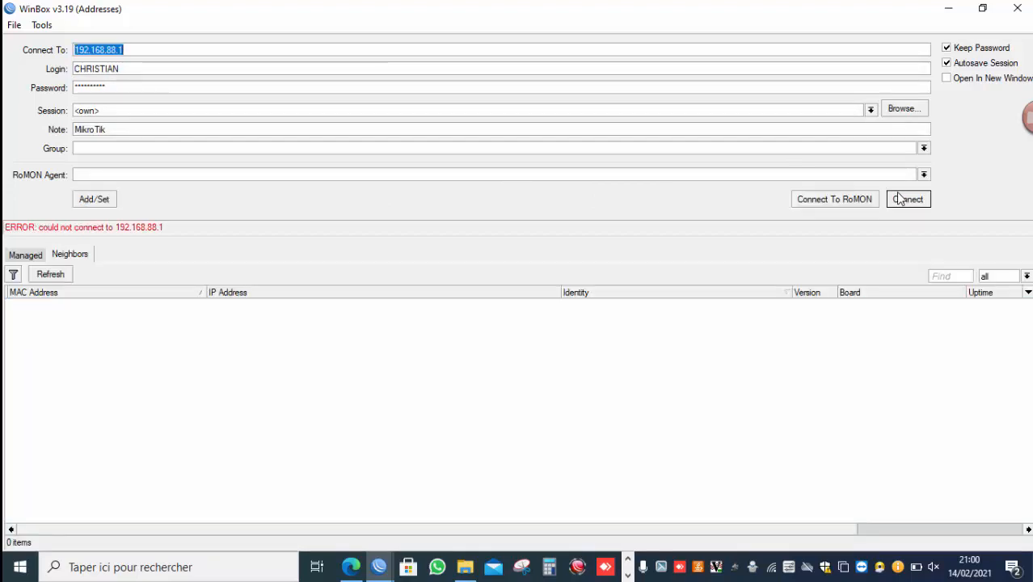
Connect to the router at address 192.168.88.1:1212.
left_click(288, 51)
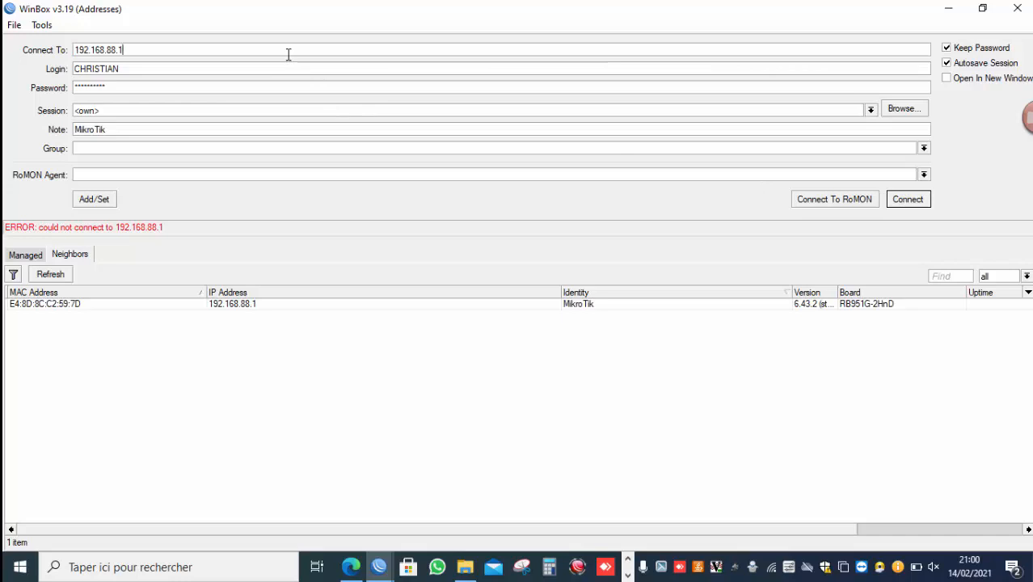
type(":")
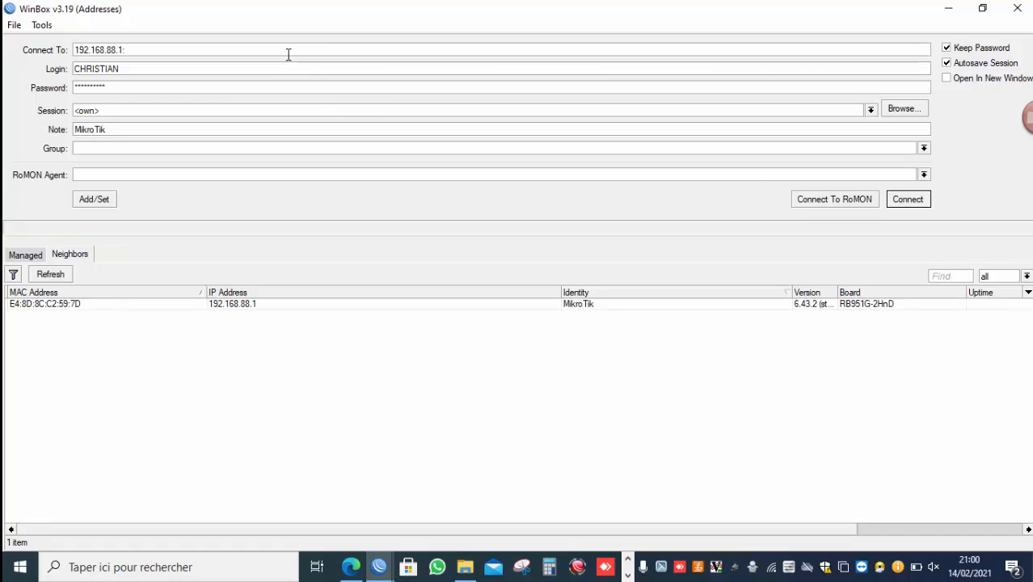
type("1212")
key("Return")
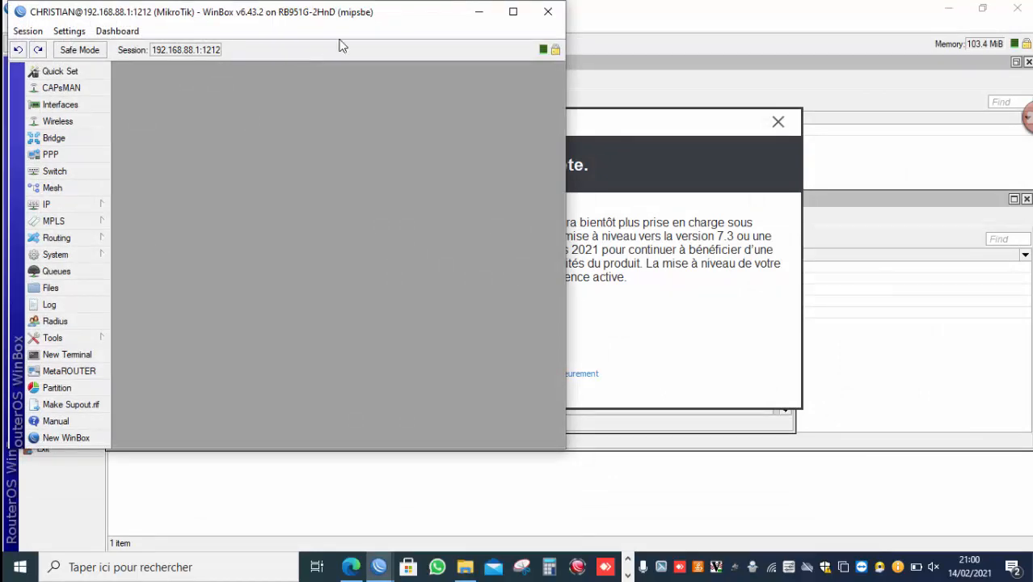
left_click(511, 12)
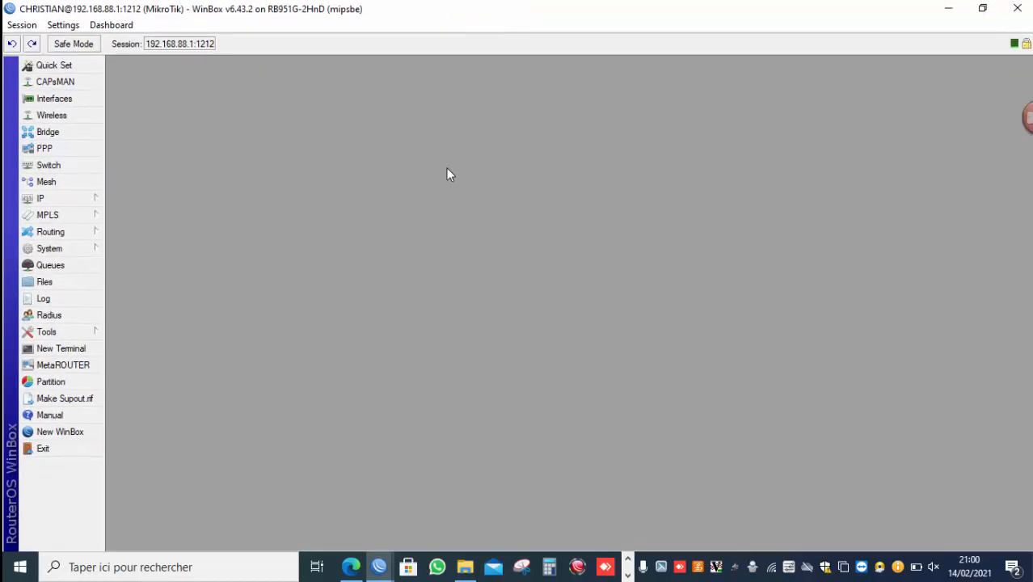
left_click(980, 8)
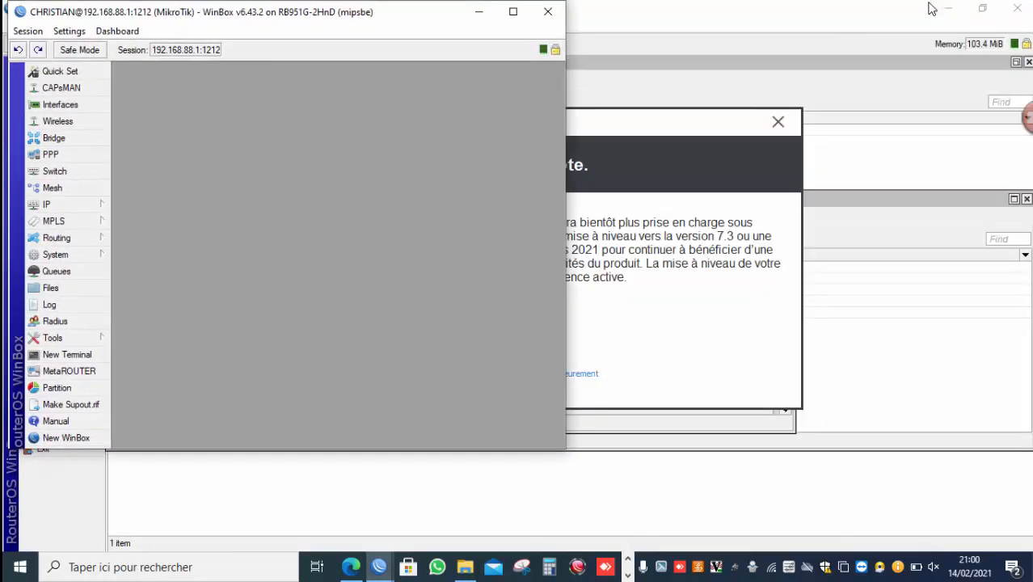
left_click(951, 8)
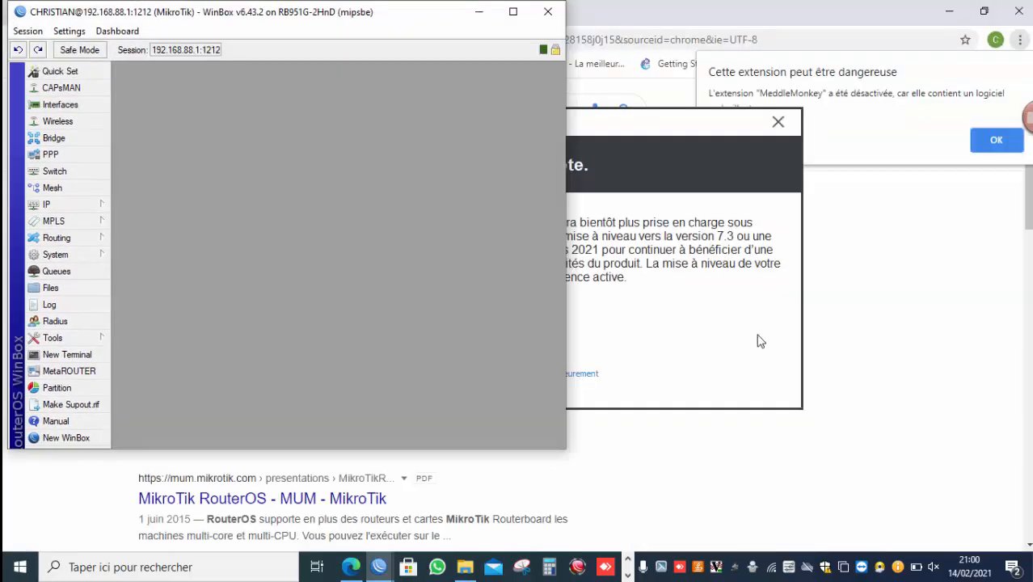
Switch to Chrome, open a new tab and browse to 192.168.88.1.
left_click(627, 574)
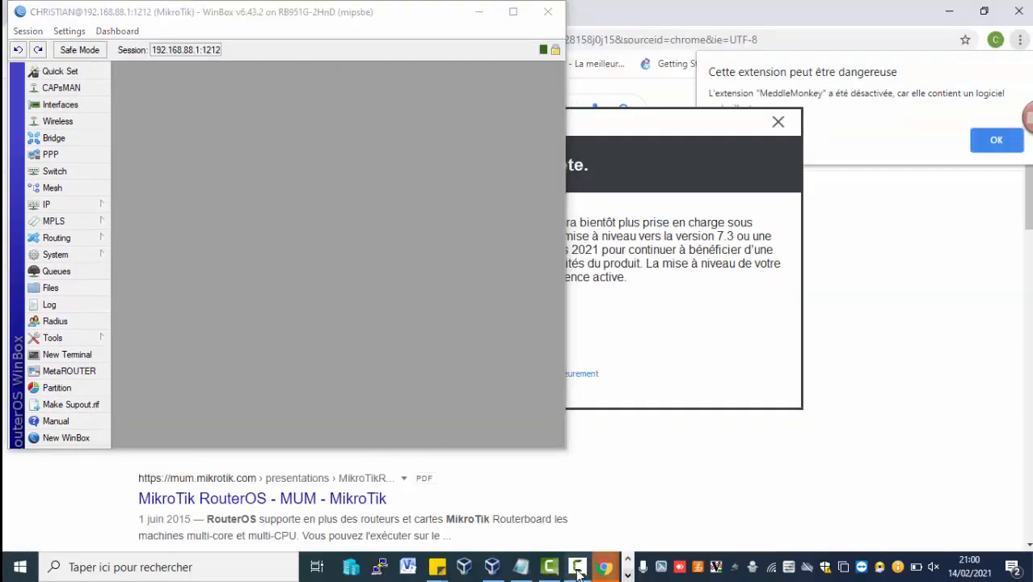
mouse_move(602, 572)
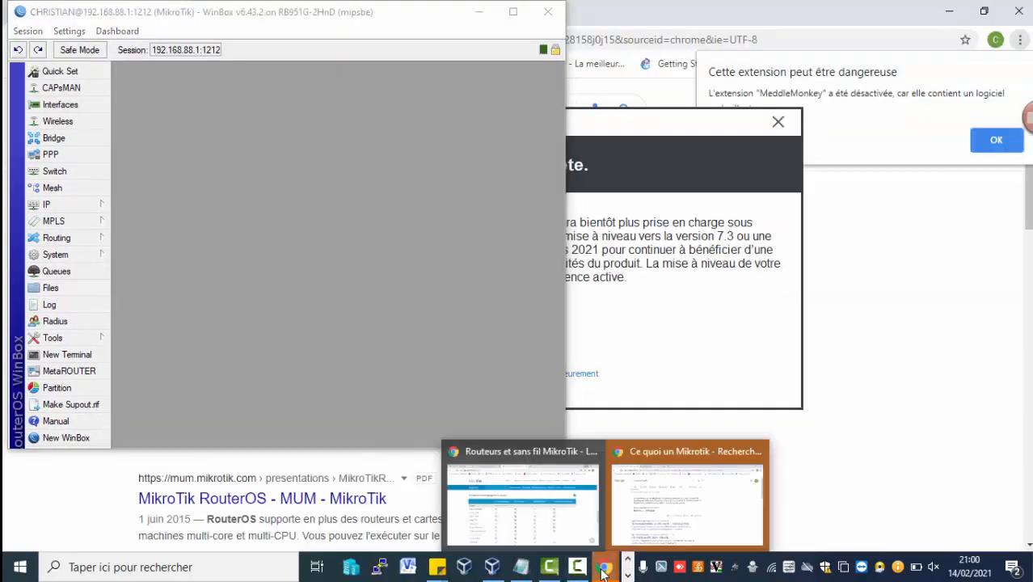
left_click(638, 505)
left_click(387, 13)
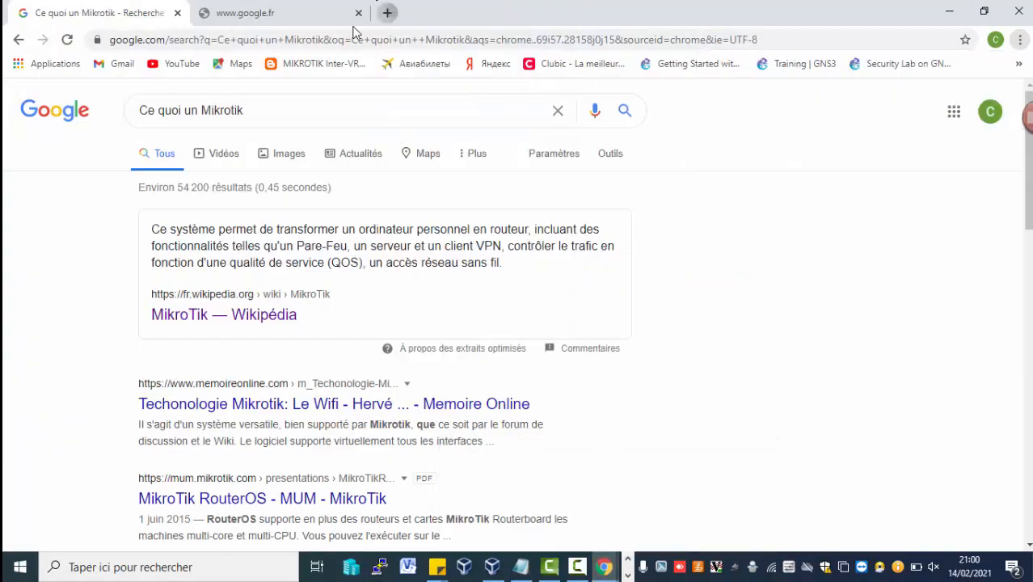
type("192")
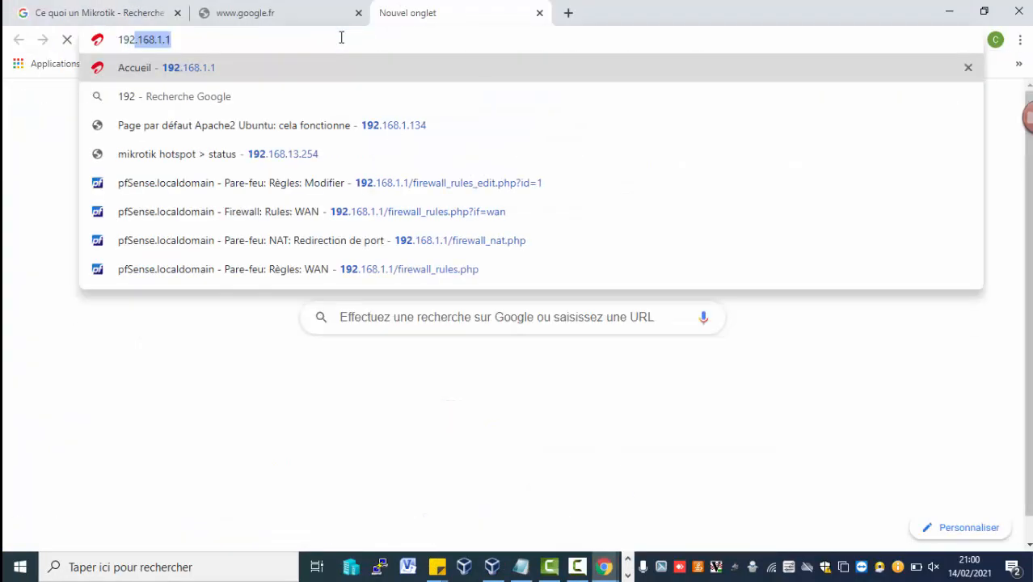
type(".168.88.1")
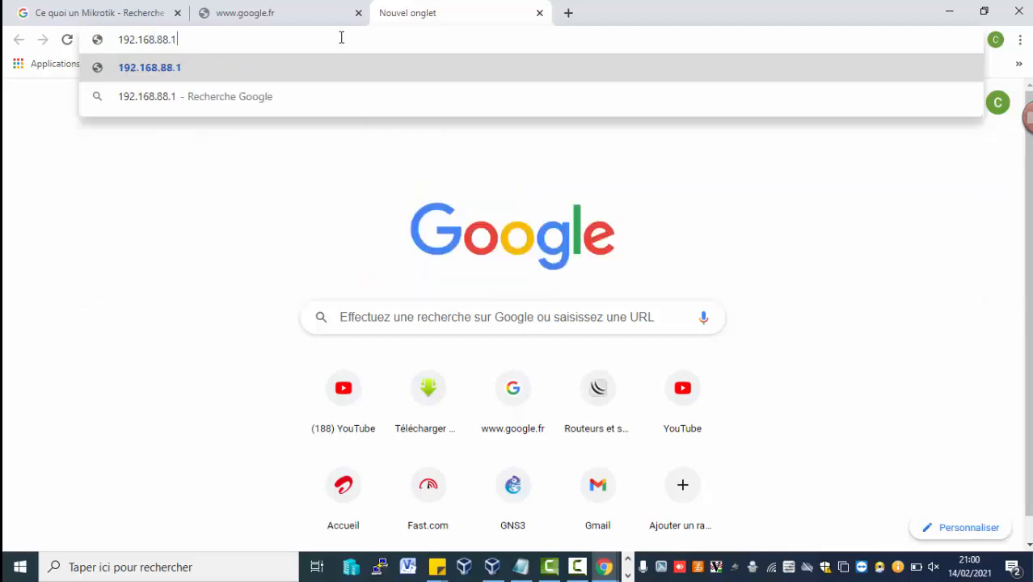
key("Return")
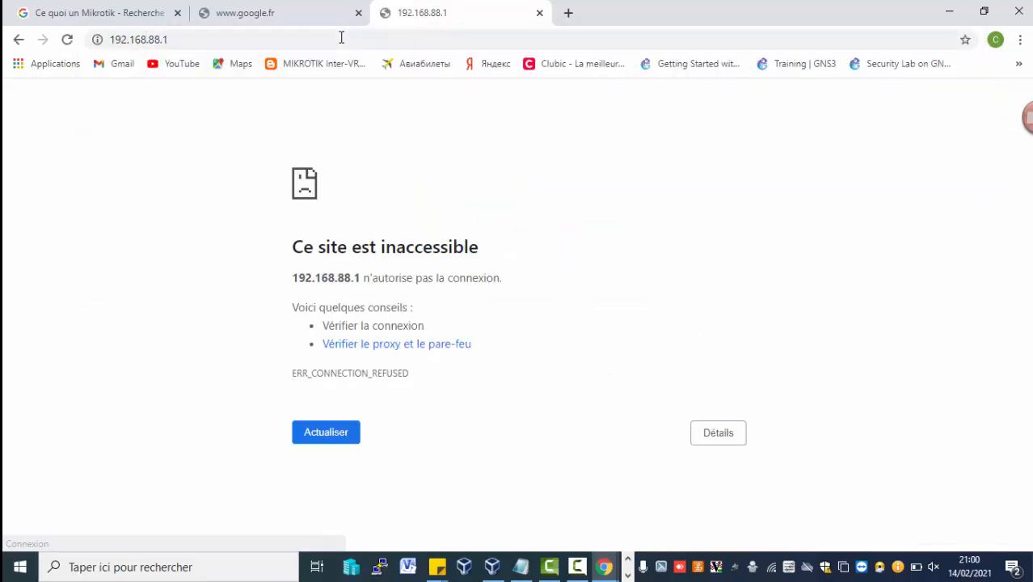
Browse to the router's WebFig at 192.168.88.1:1229.
left_click(340, 37)
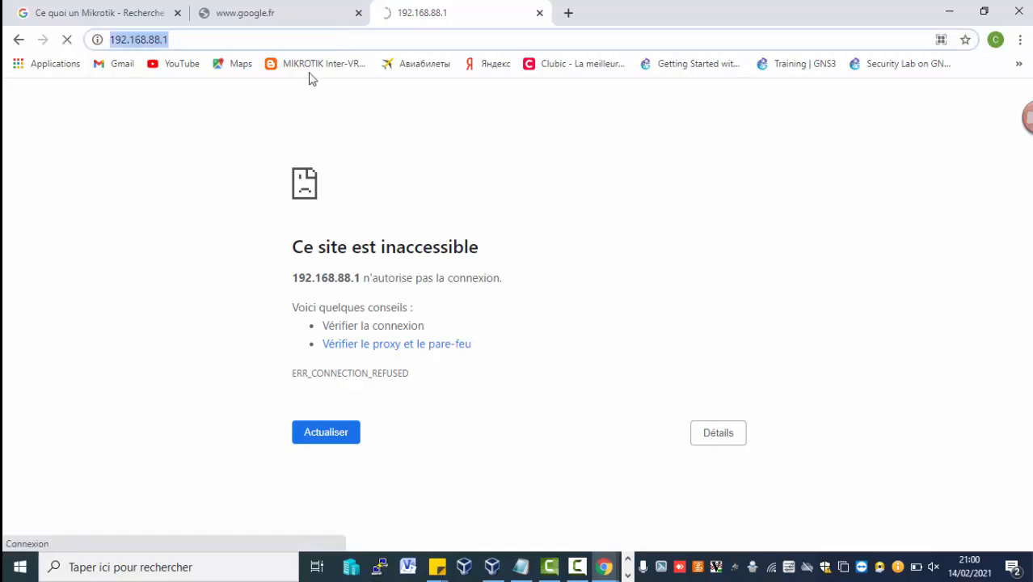
left_click(295, 37)
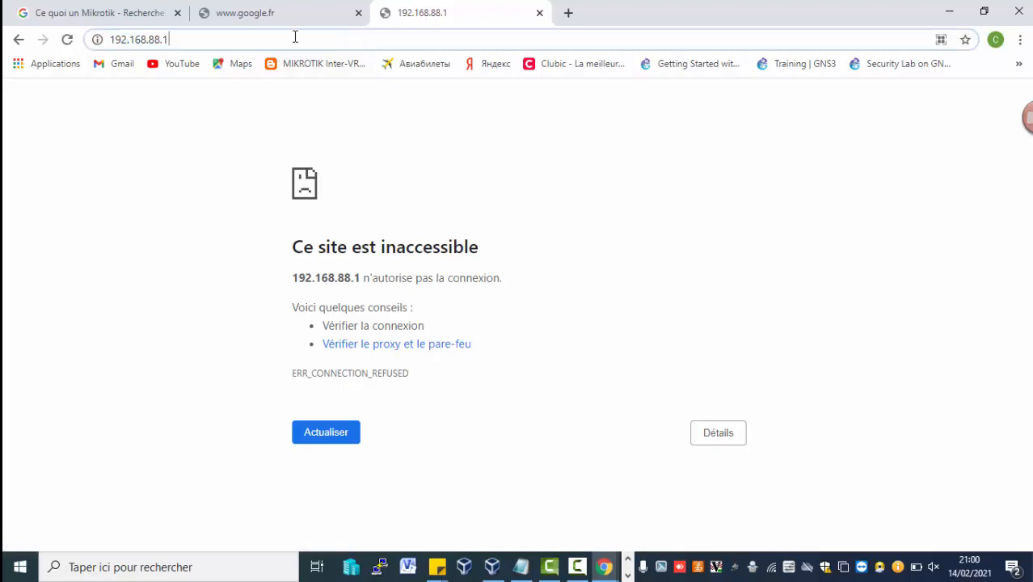
type(":")
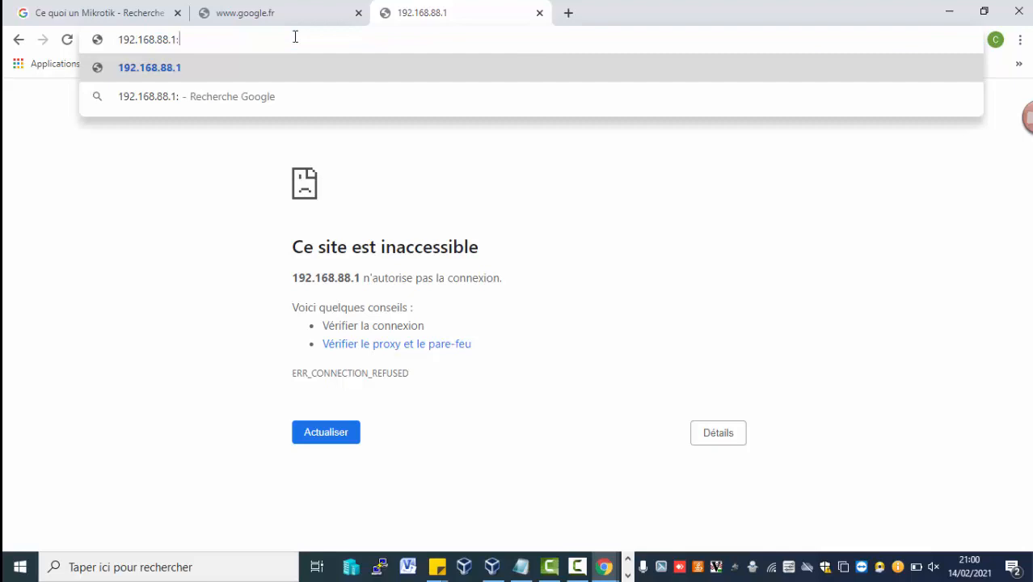
type("1229")
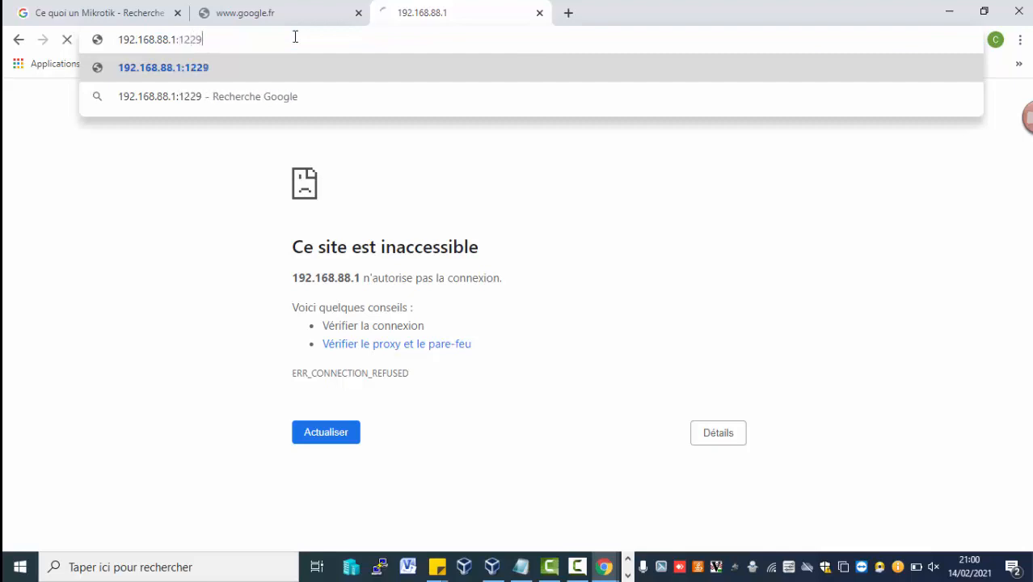
key("Return")
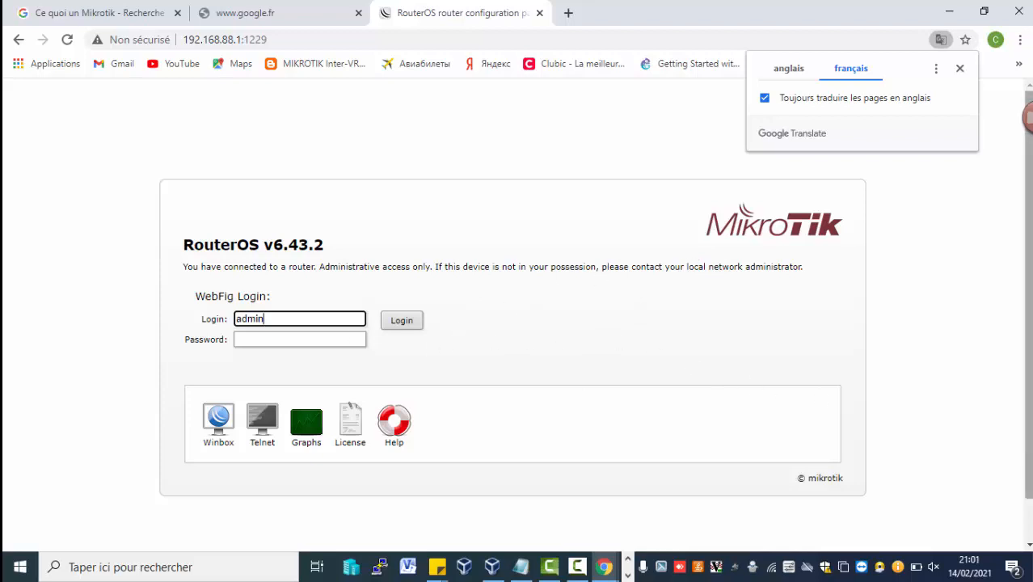
Clear the default login name from the WebFig login field.
mouse_move(1028, 384)
left_mouse_down()
mouse_move(1027, 425)
mouse_move(1029, 373)
mouse_move(1028, 423)
mouse_move(1015, 419)
mouse_move(1014, 384)
left_mouse_up()
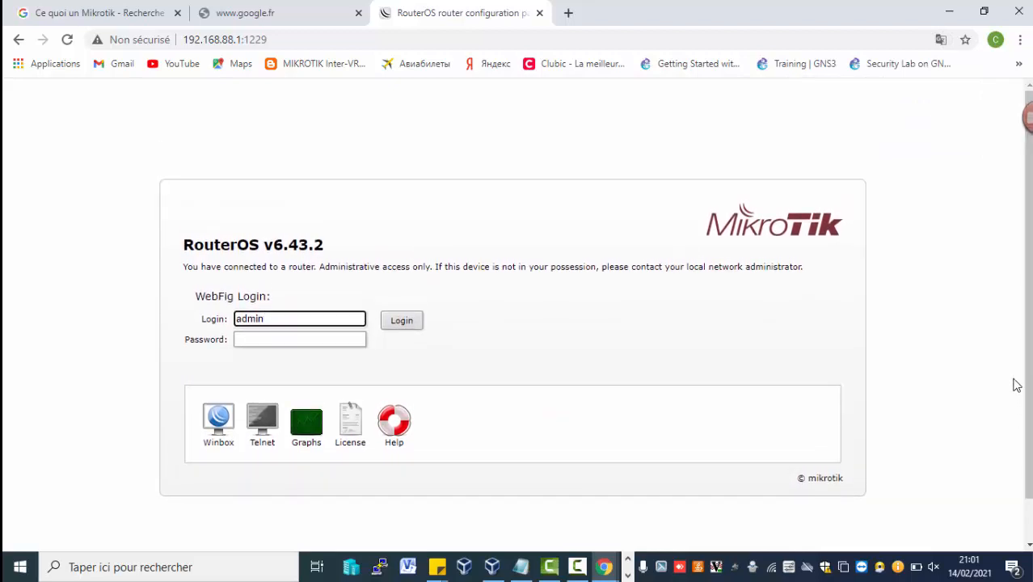
left_click(318, 345)
left_click(335, 319)
key("BackSpace")
key("BackSpace")
key("BackSpace")
key("BackSpace")
type("Pra")
scroll(1026, 323, "down", 1)
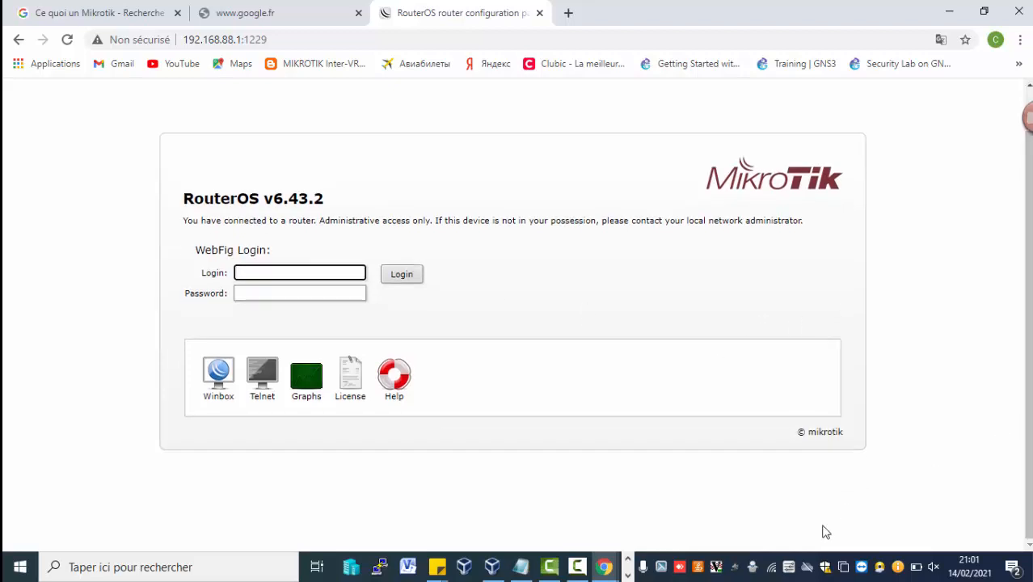
left_click(628, 576)
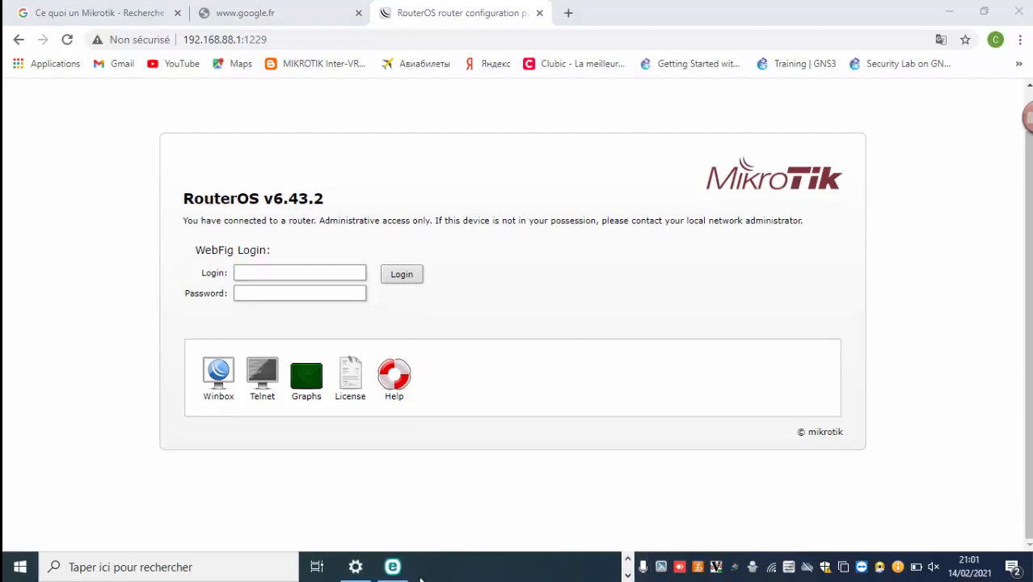
left_click(628, 558)
left_click(577, 568)
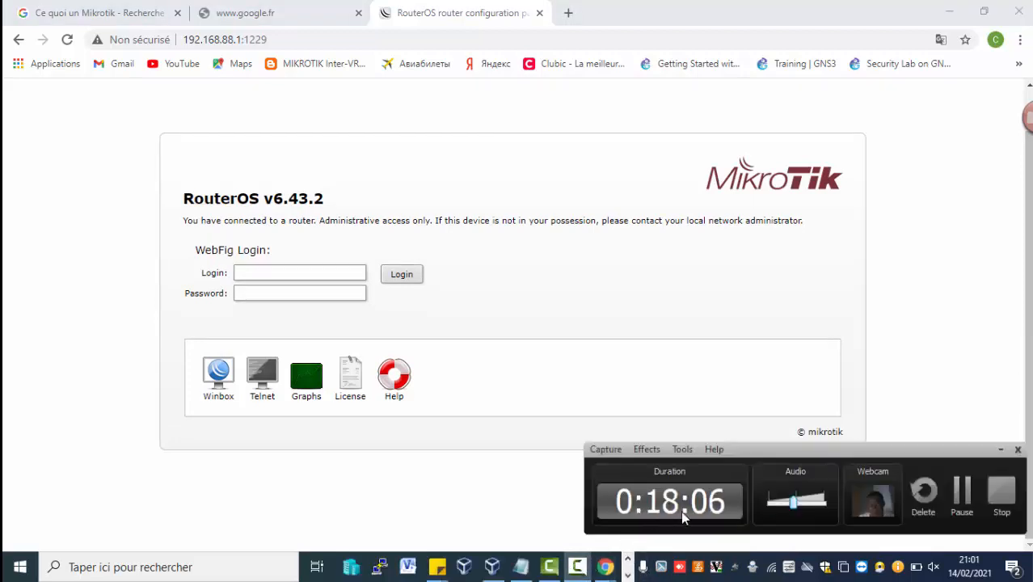
left_click(960, 518)
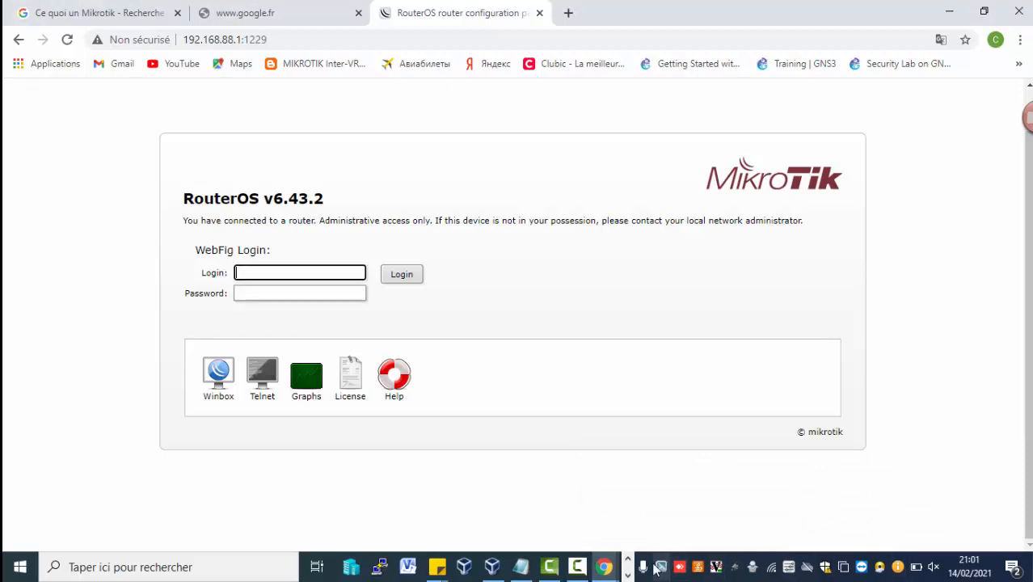
left_click(576, 567)
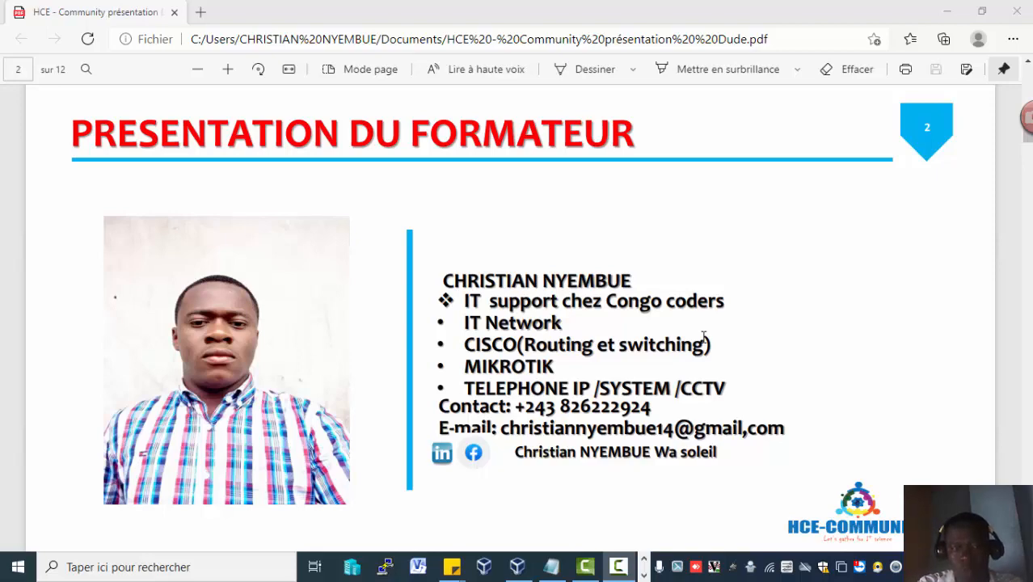
Minimize the open windows and launch Google Chrome from the desktop.
left_click(965, 7)
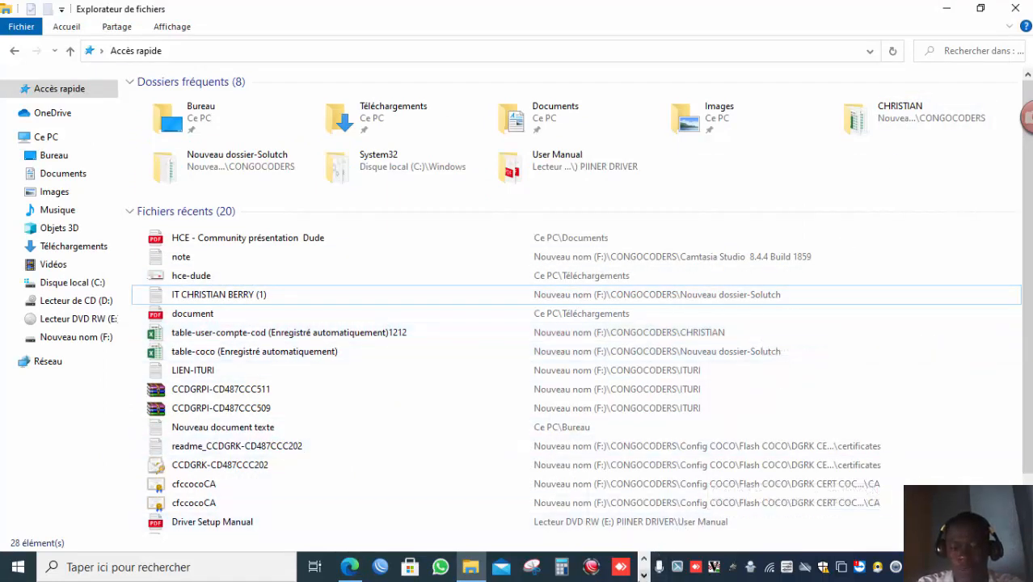
left_click(644, 573)
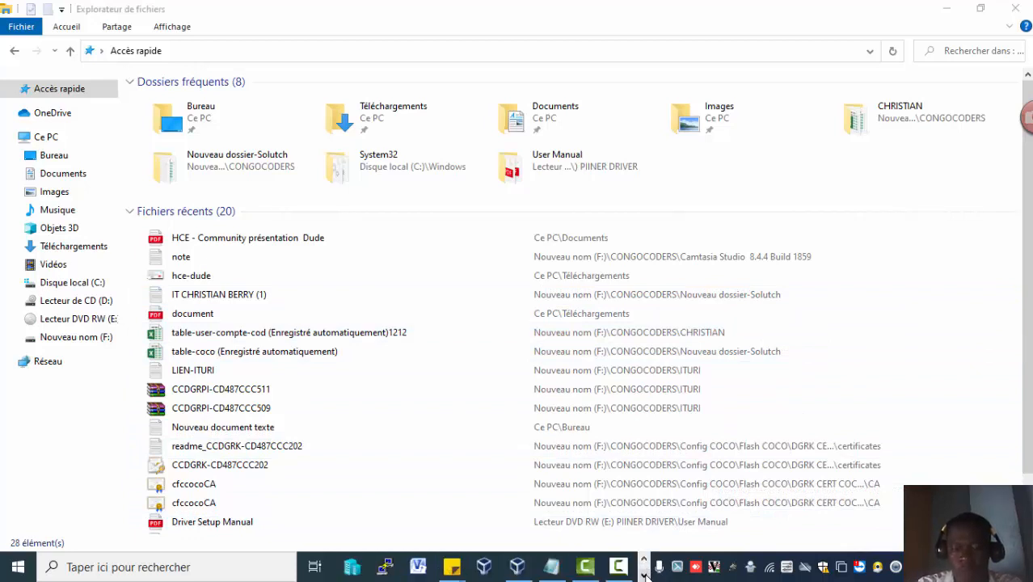
left_click(644, 560)
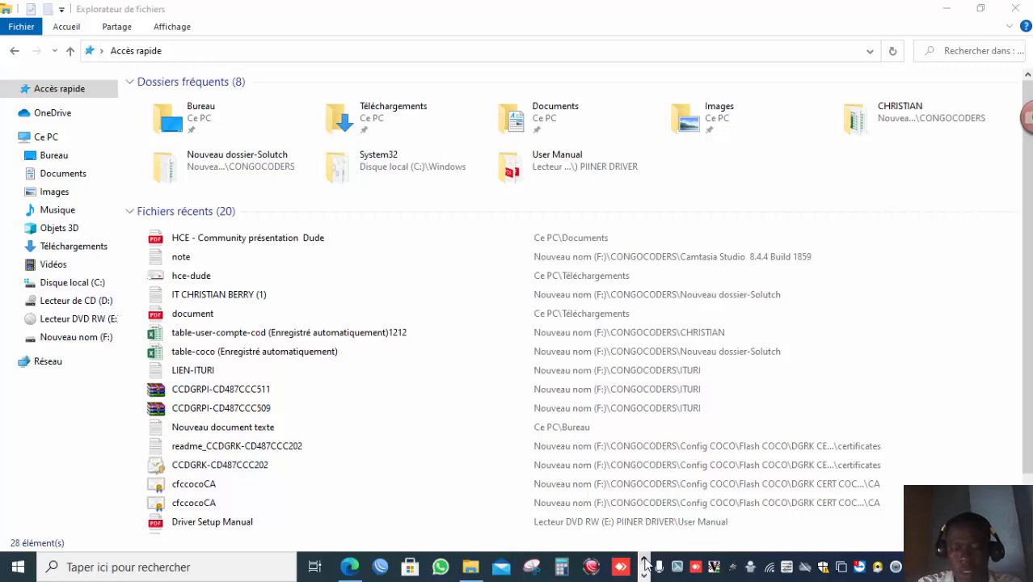
left_click(933, 8)
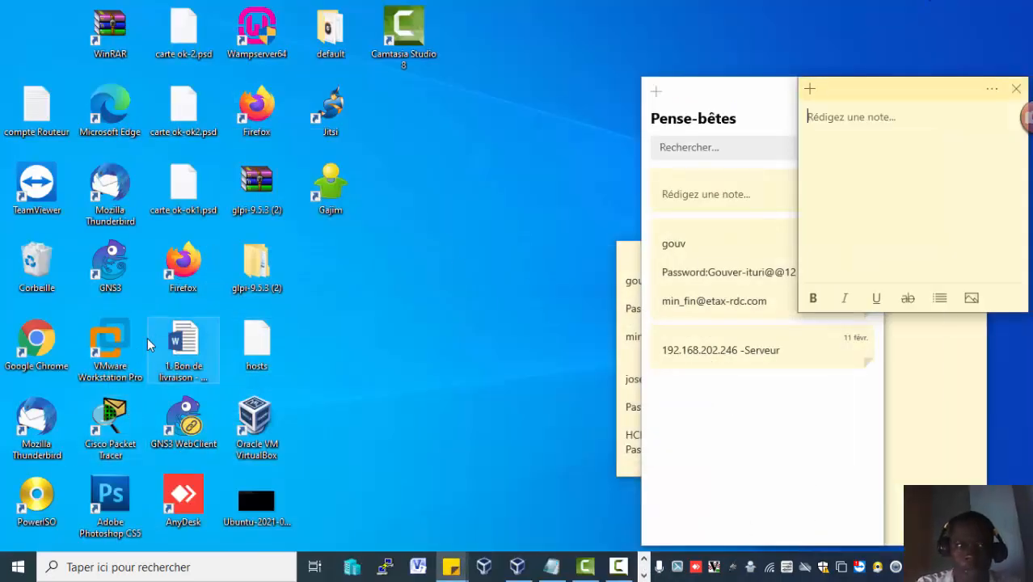
left_click(41, 346)
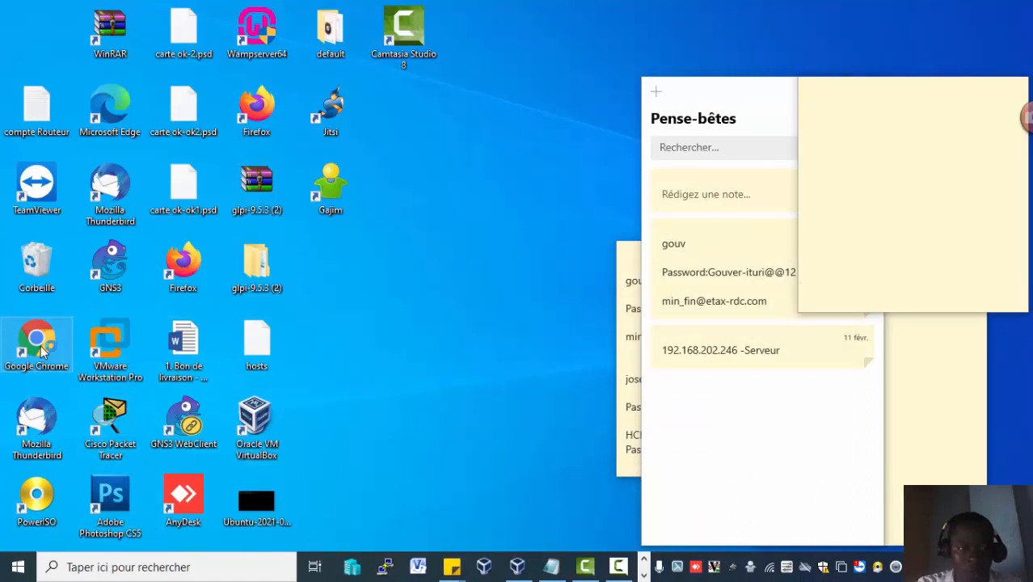
double_click(42, 350)
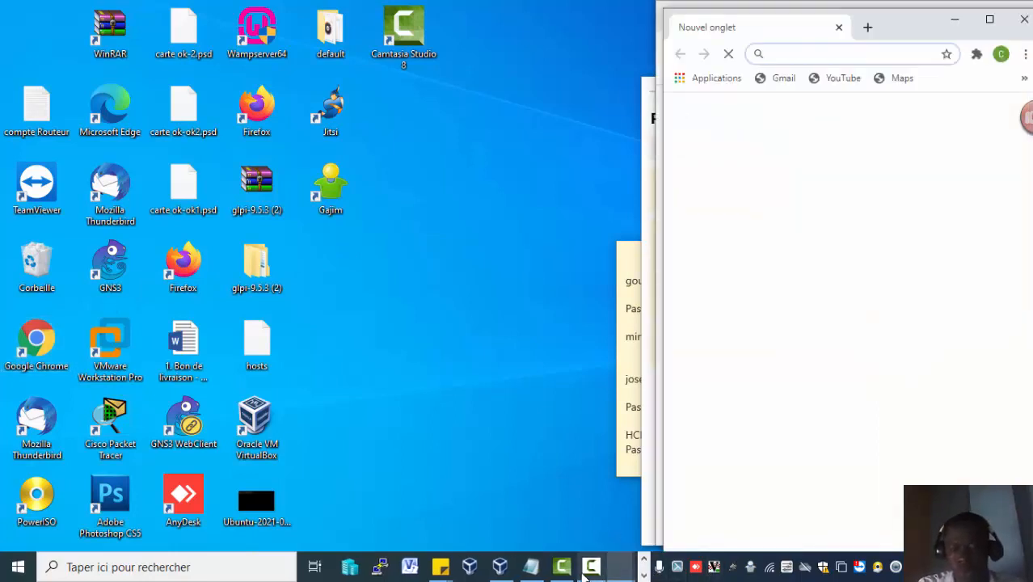
left_click(585, 570)
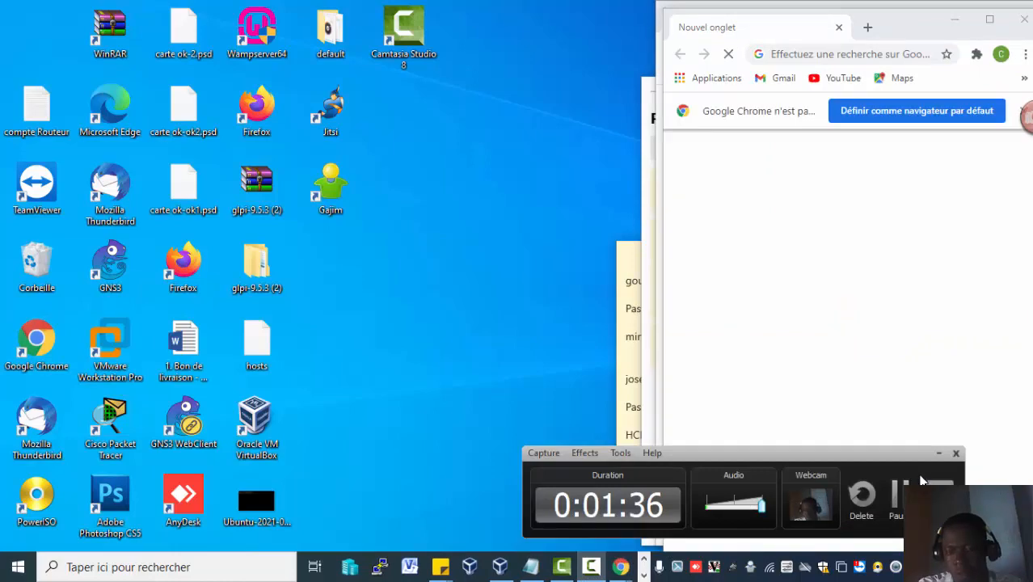
left_click(898, 496)
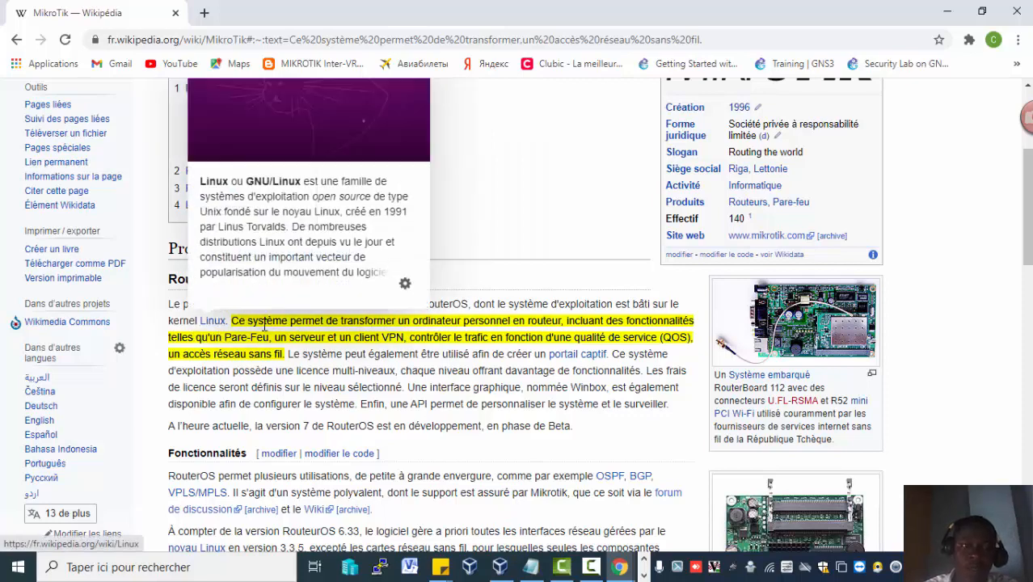
mouse_move(247, 342)
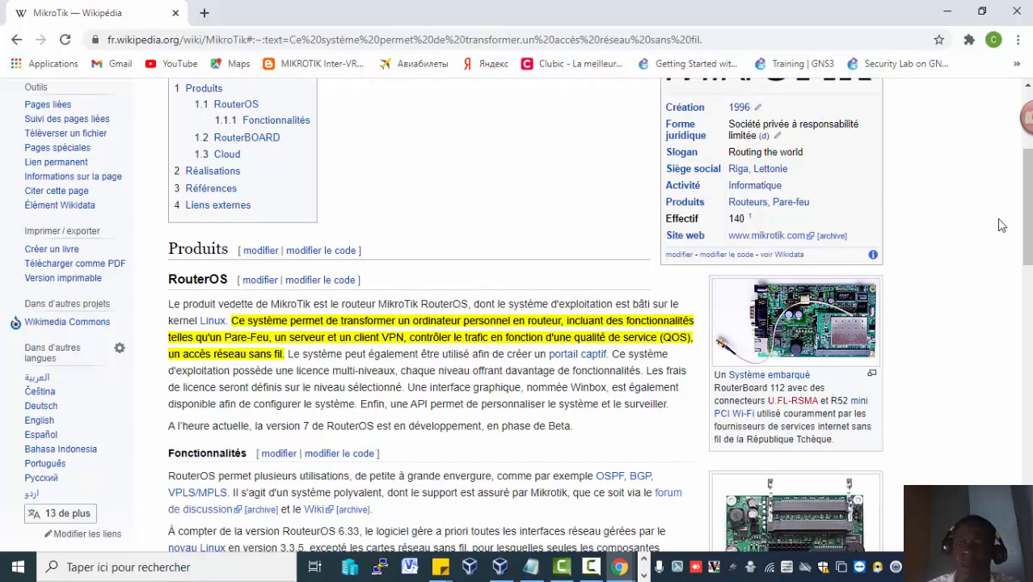
left_click_drag(1028, 224, 1028, 168)
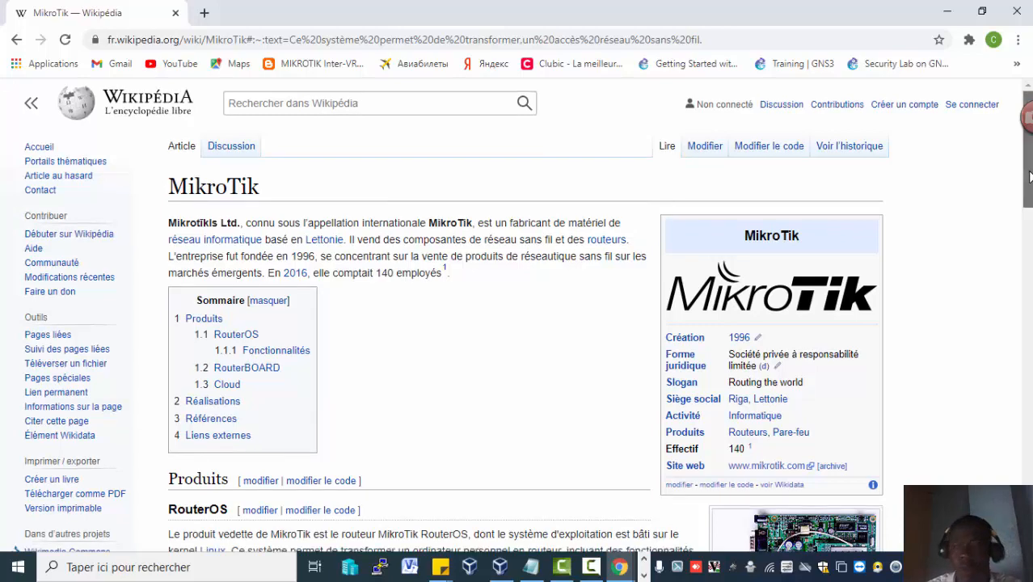
scroll(1028, 171, "down", 2)
scroll(1028, 171, "up", 2)
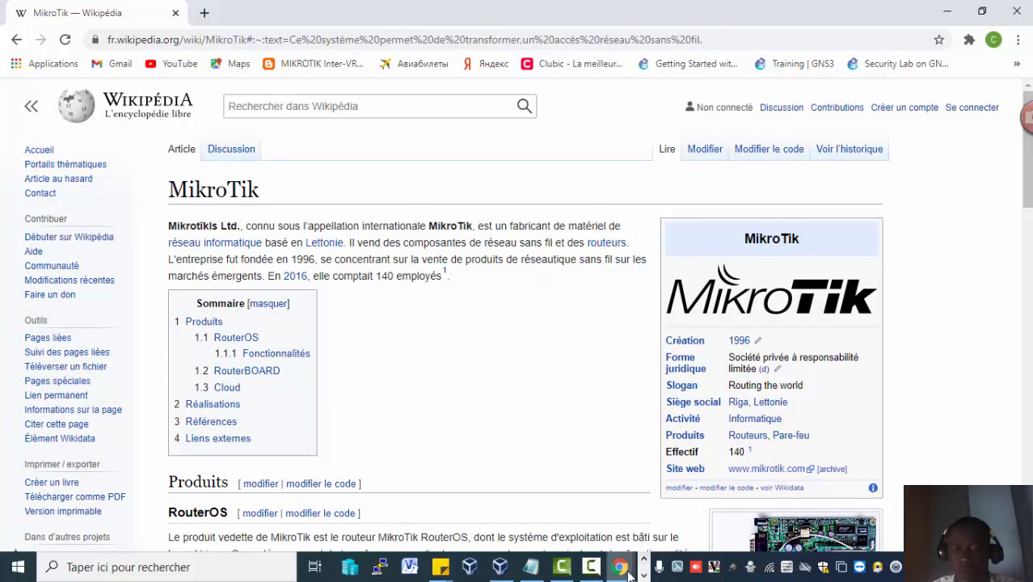
left_click(591, 566)
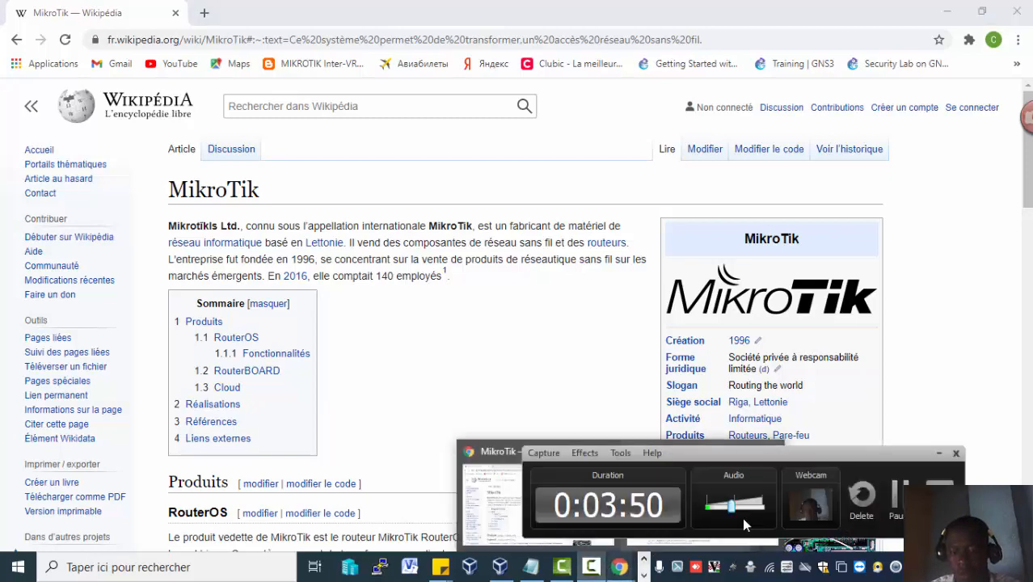
left_click(895, 501)
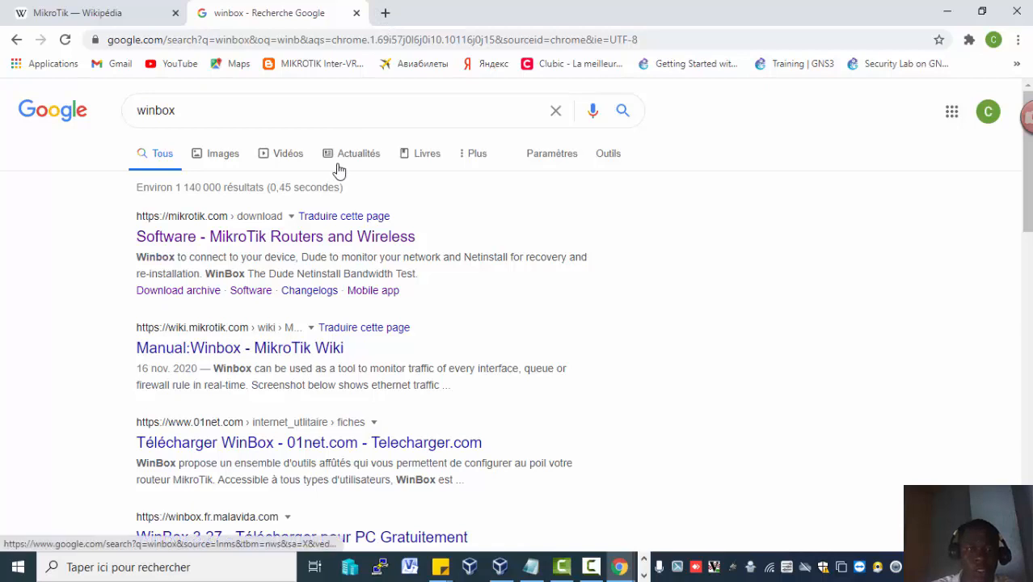
Open a new browser tab and go to the mikrotik site.
left_click(386, 13)
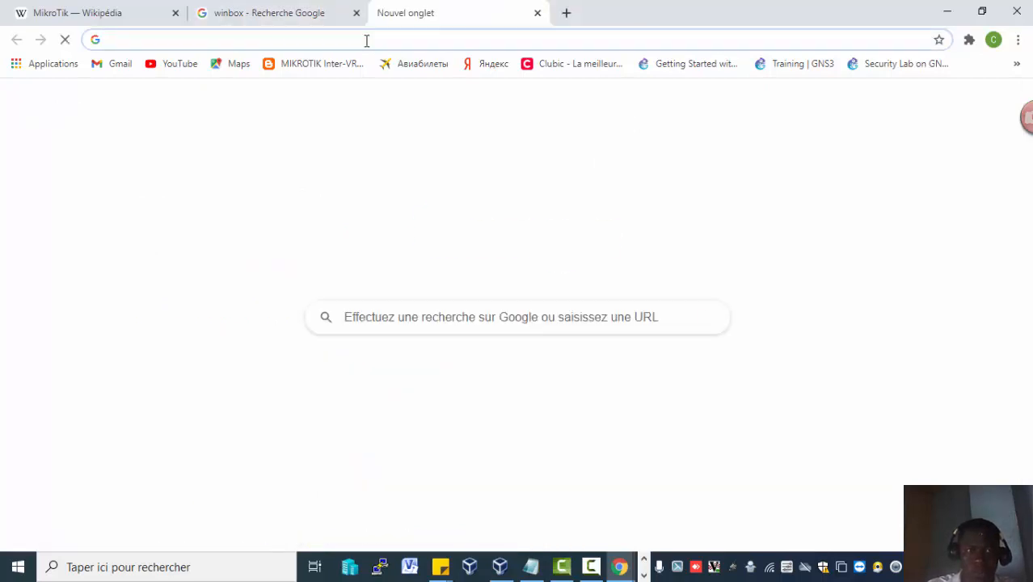
type("mikrotik")
key("Return")
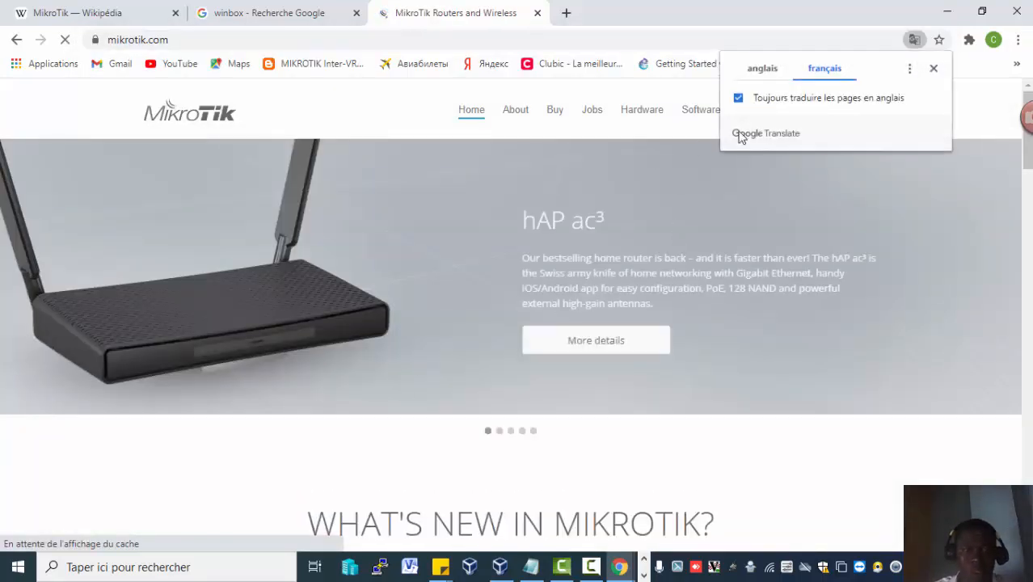
Open the Software downloads page and expand the WinBox download options.
left_click(692, 114)
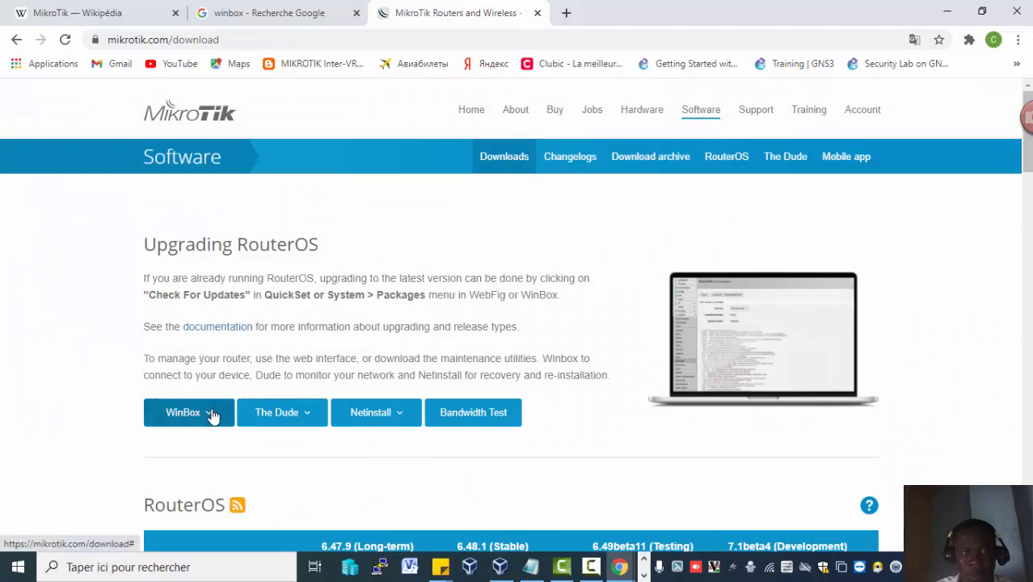
left_click(209, 449)
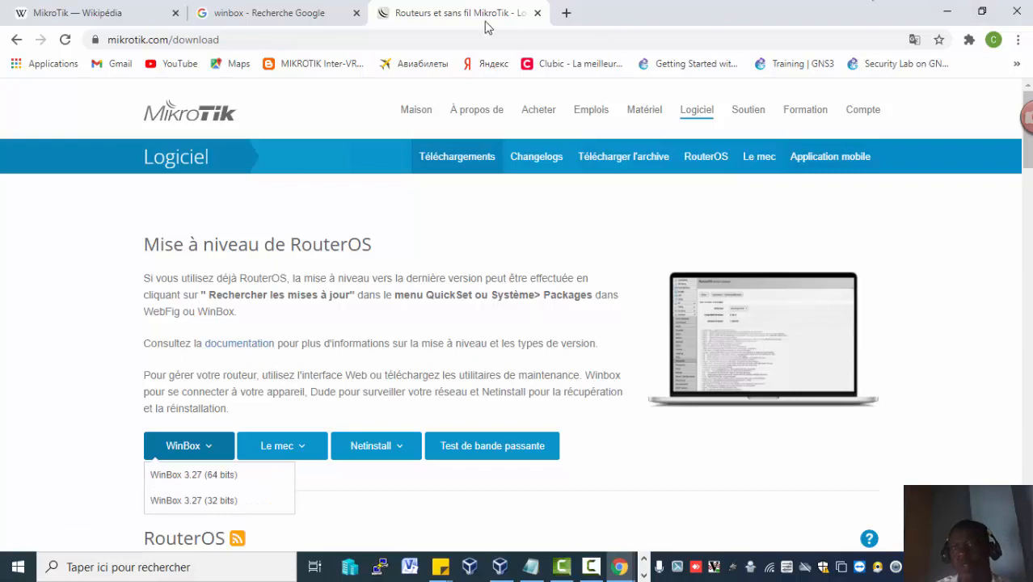
scroll(1027, 117, "down", 20)
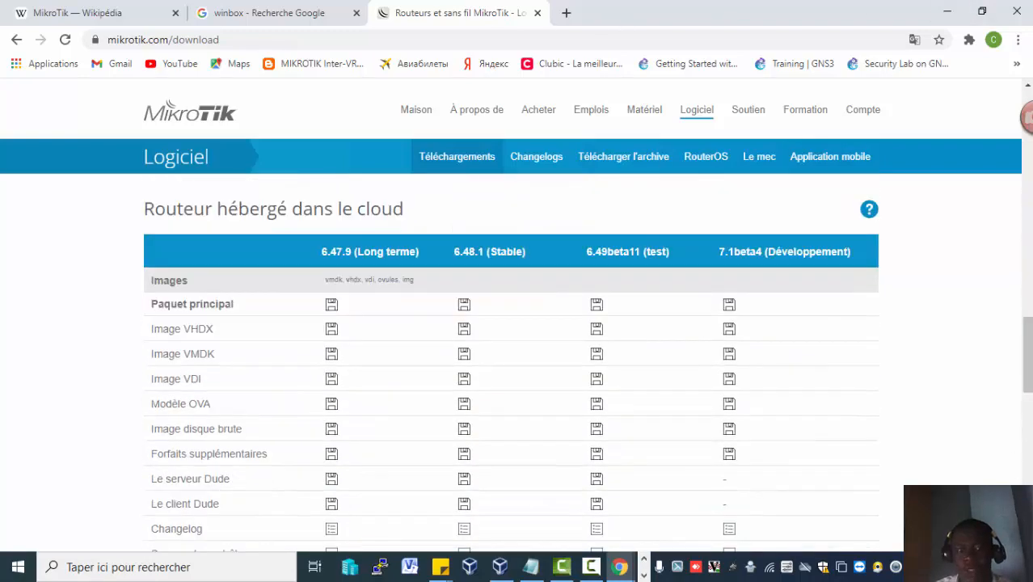
left_click(644, 561)
left_click(380, 564)
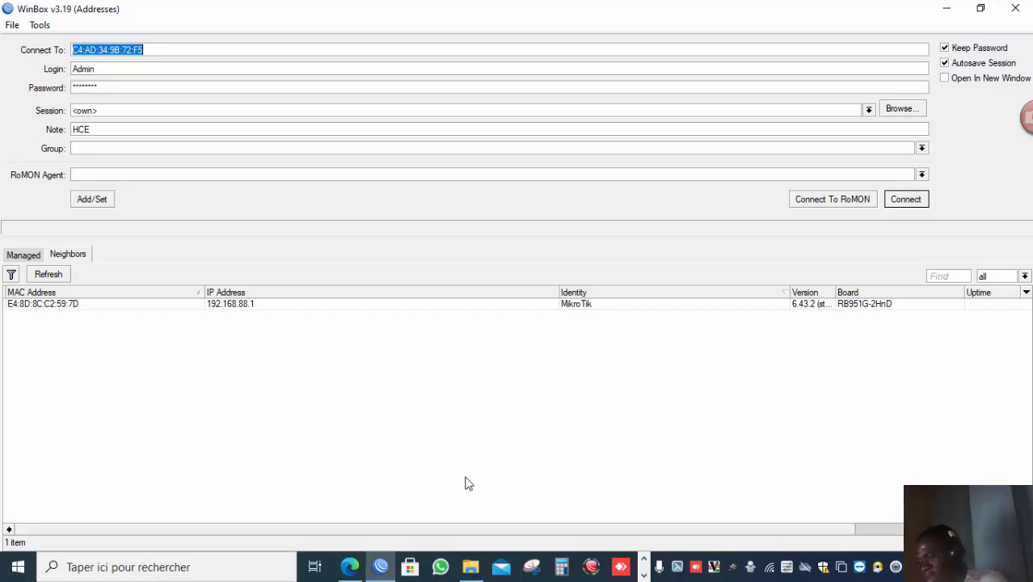
left_click(644, 564)
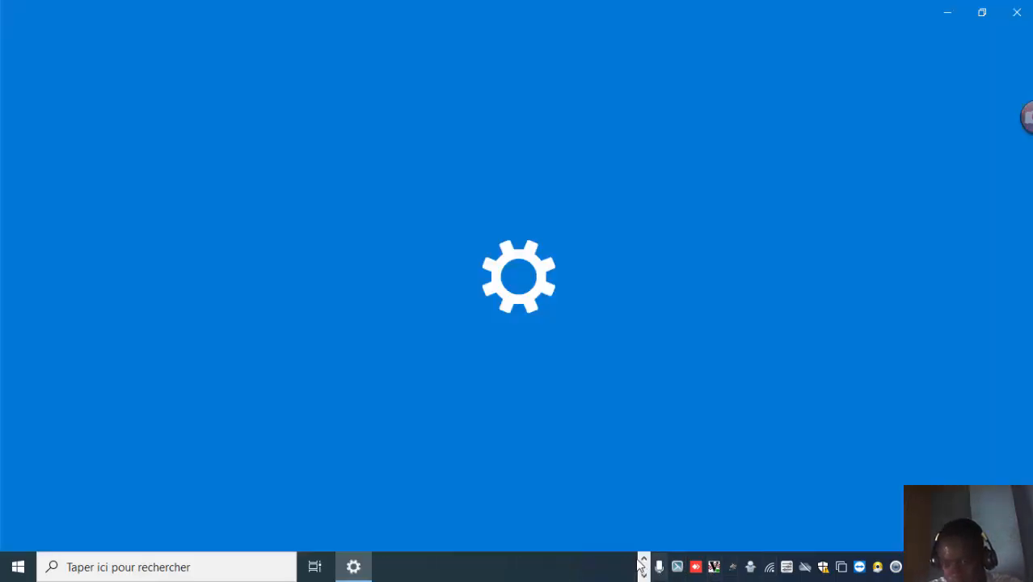
left_click(638, 558)
left_click(640, 559)
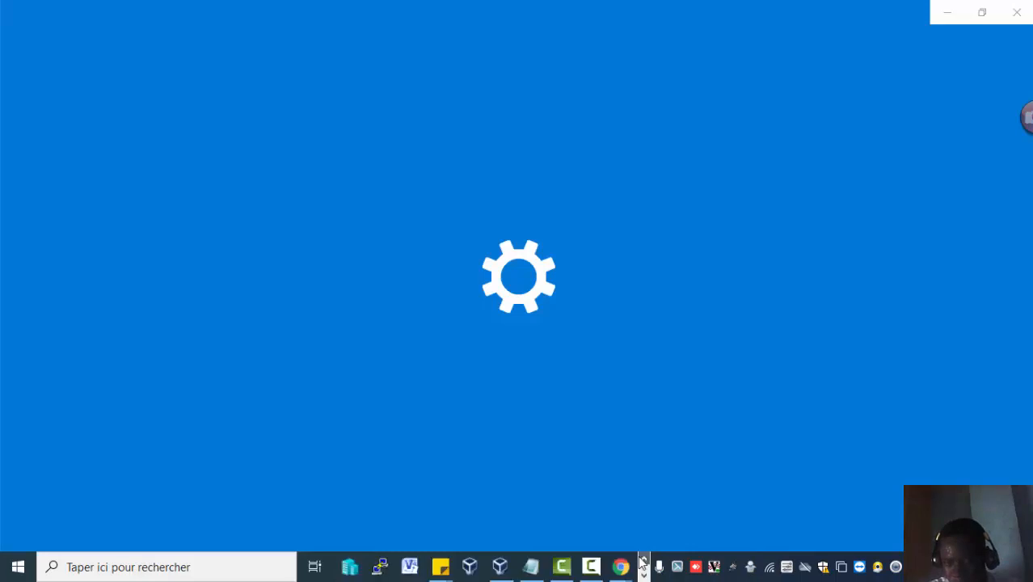
left_click(644, 574)
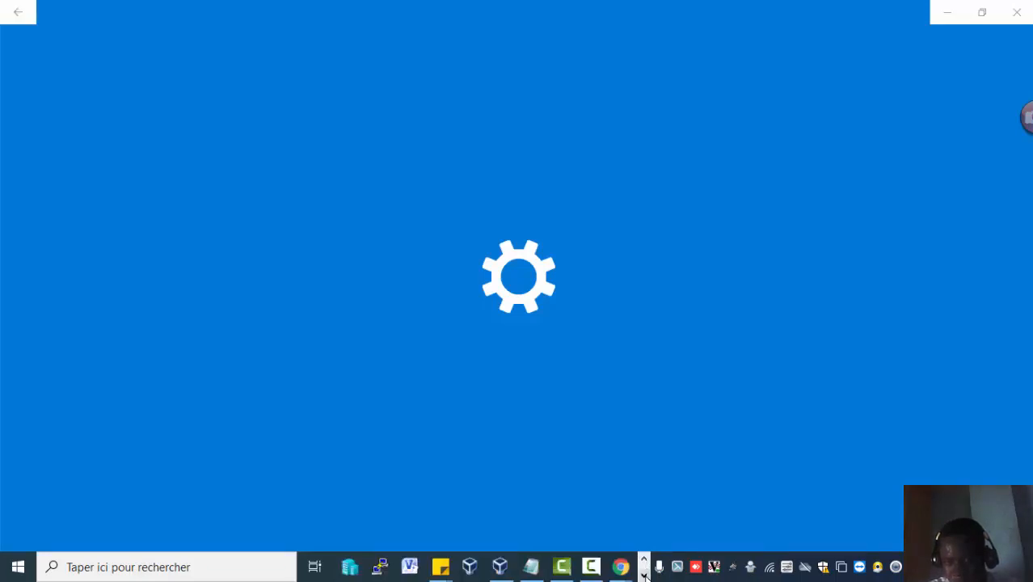
left_click(597, 569)
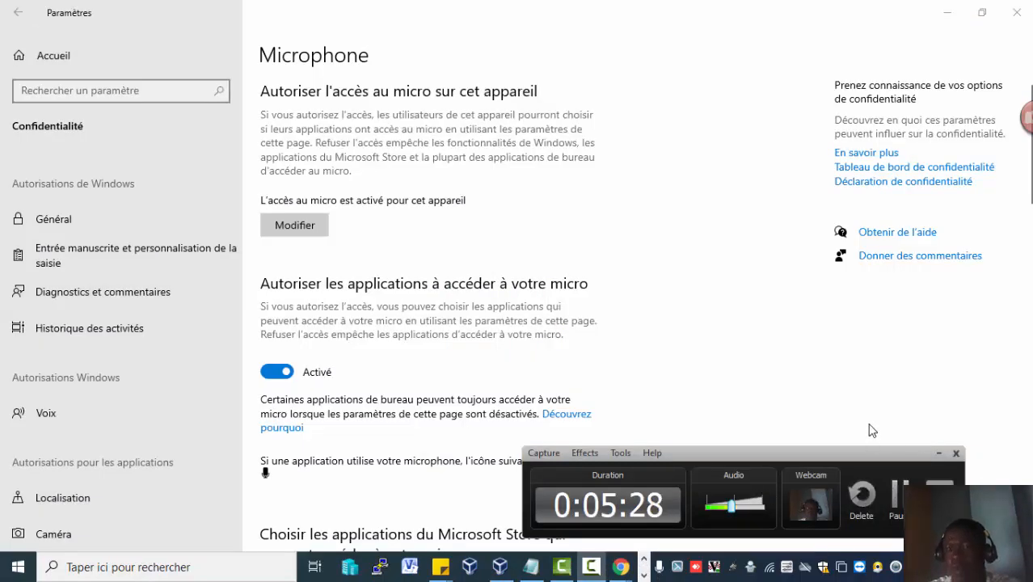
left_click(947, 16)
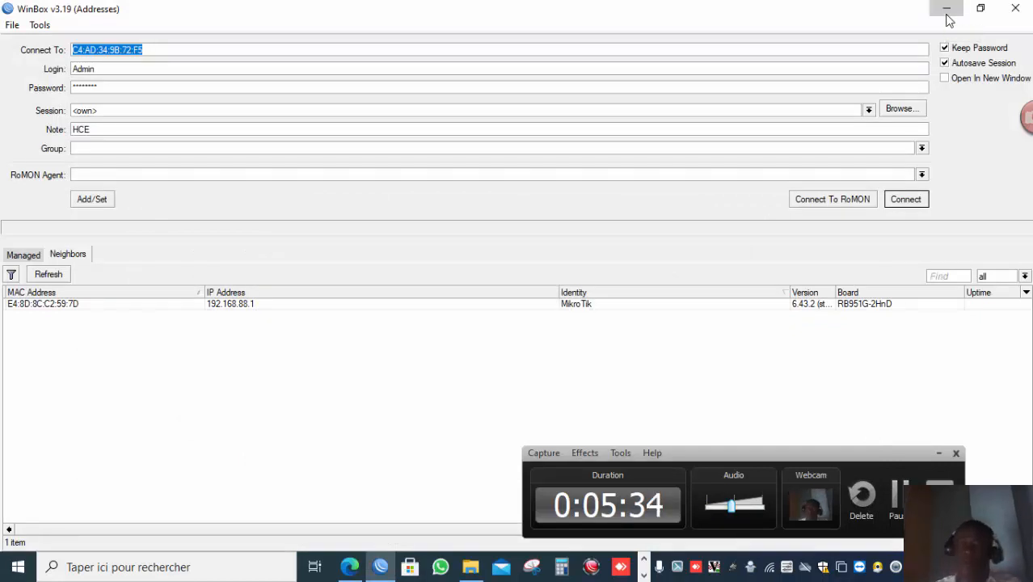
left_click(947, 11)
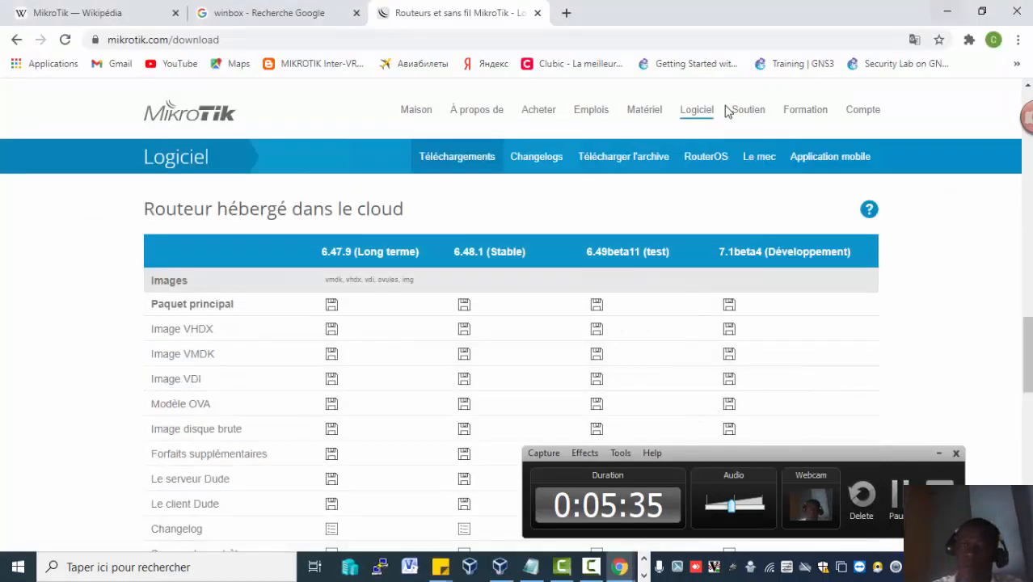
left_click(945, 11)
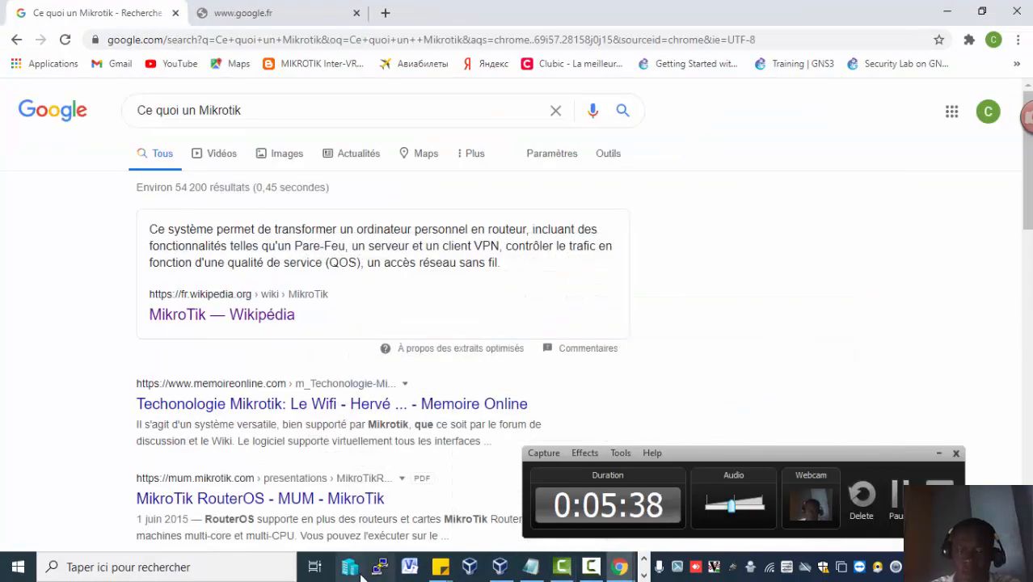
left_click(644, 573)
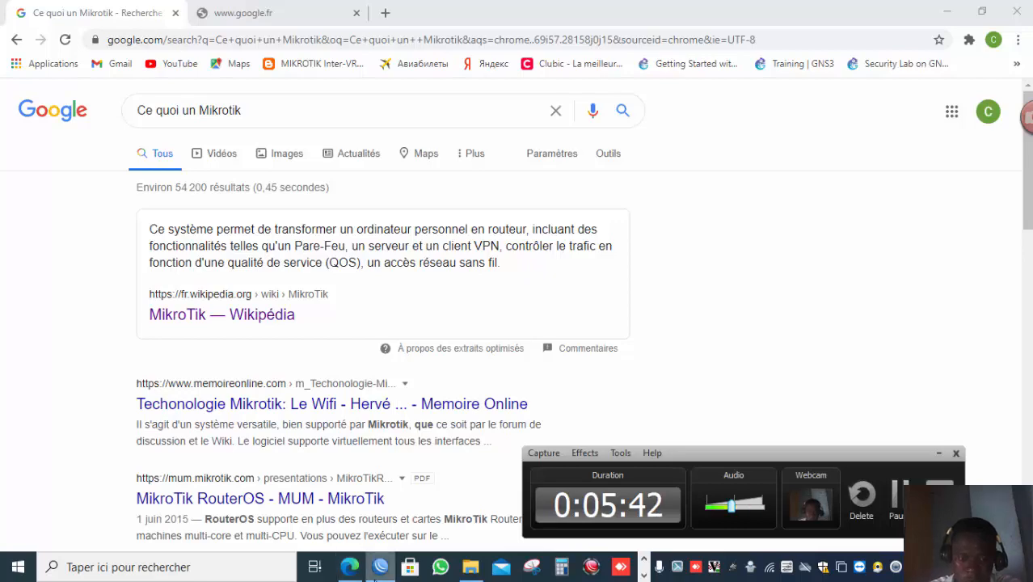
left_click(380, 567)
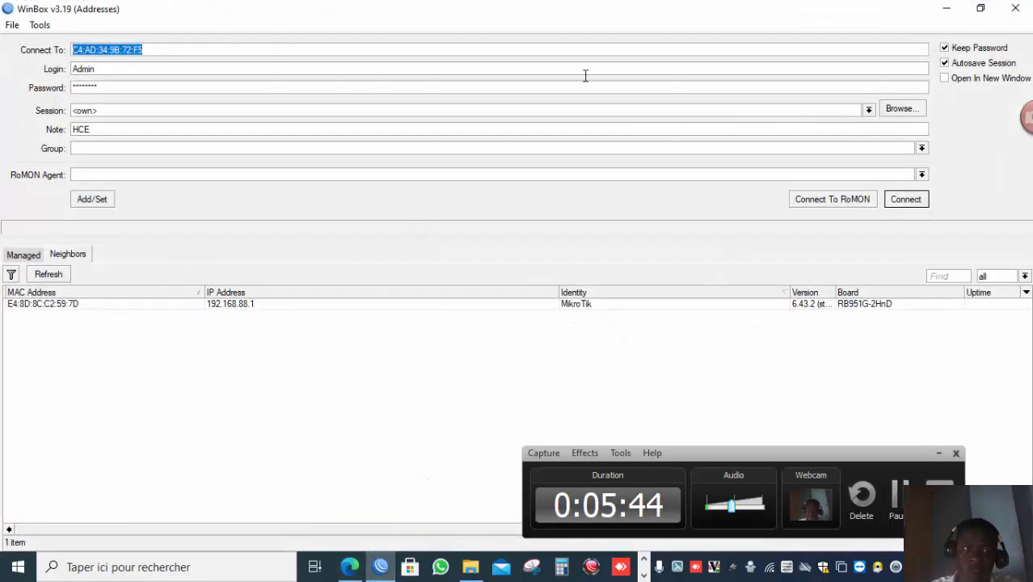
Select the discovered MikroTik neighbor and set the connection address to its IP 192.168.88.1.
left_click(195, 51)
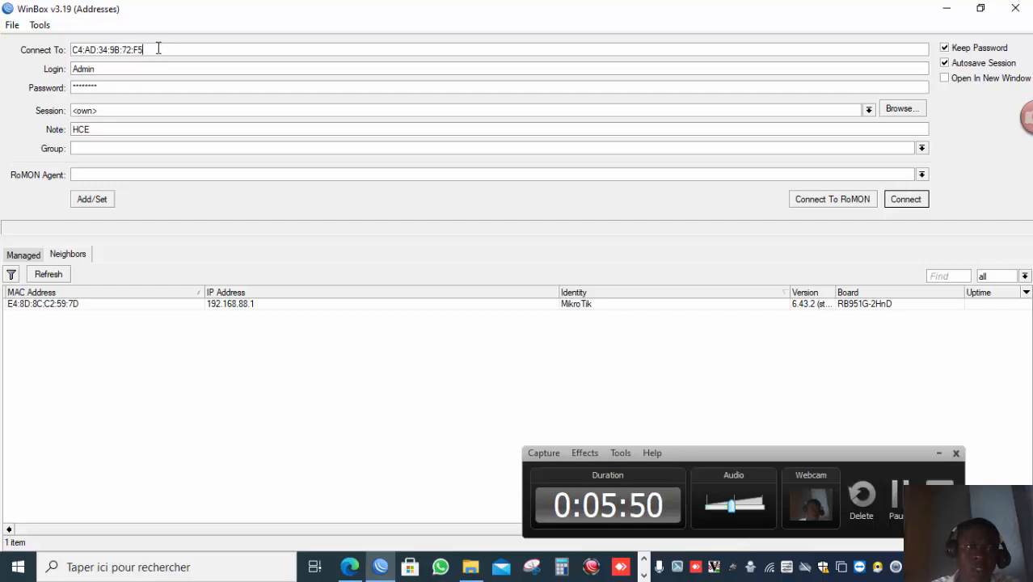
left_click(36, 305)
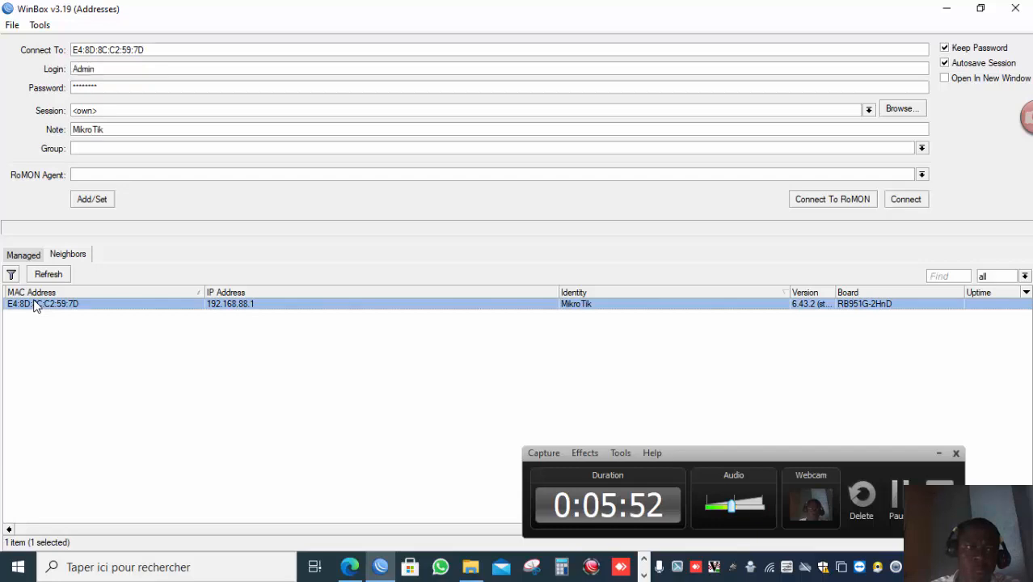
double_click(36, 304)
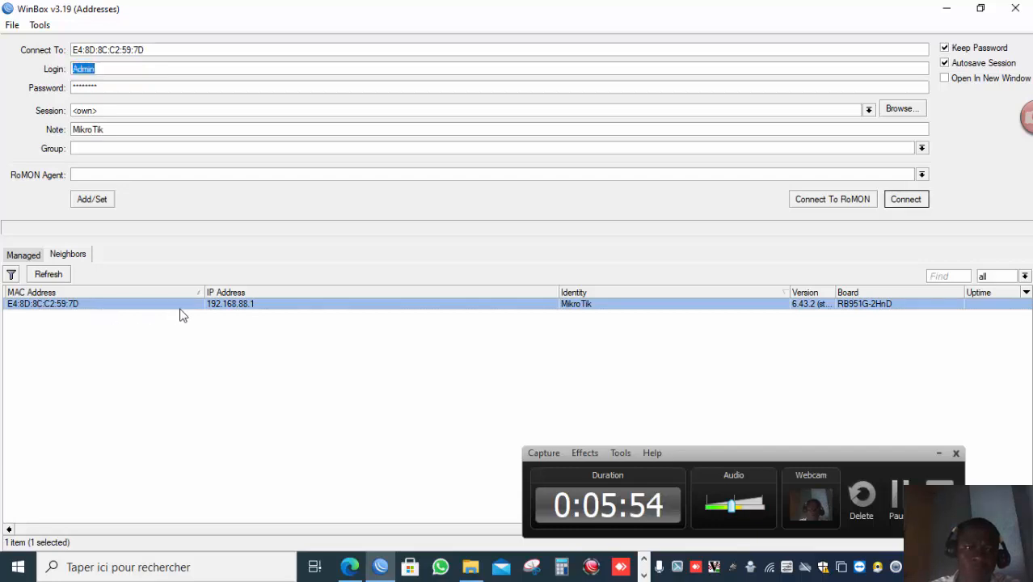
left_click(227, 307)
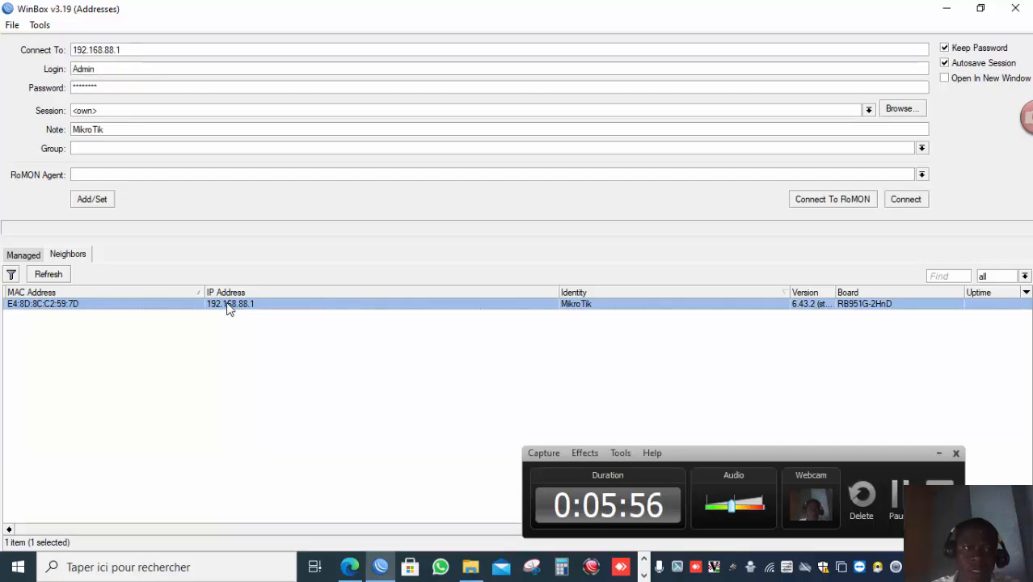
double_click(228, 307)
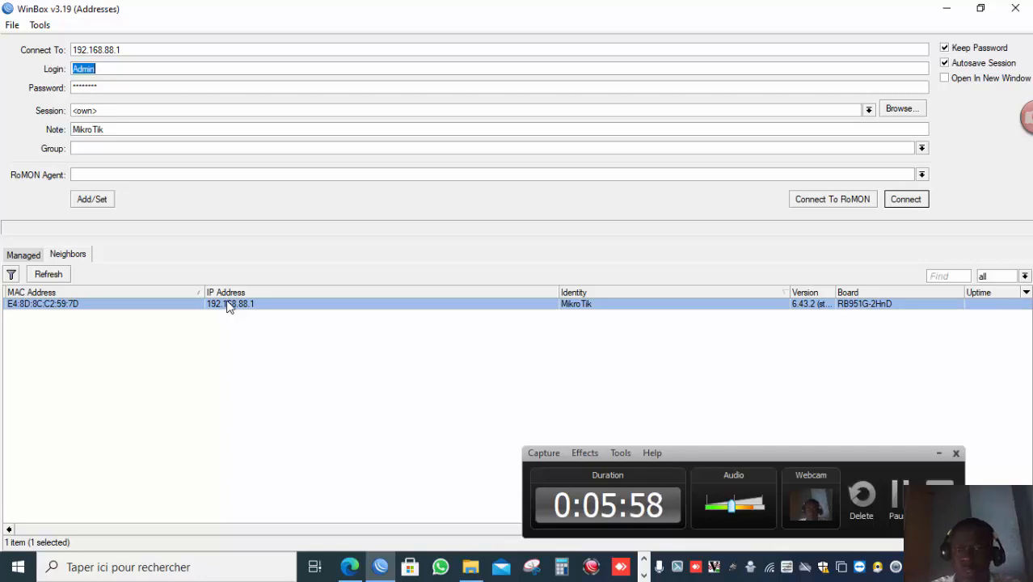
left_click(119, 69)
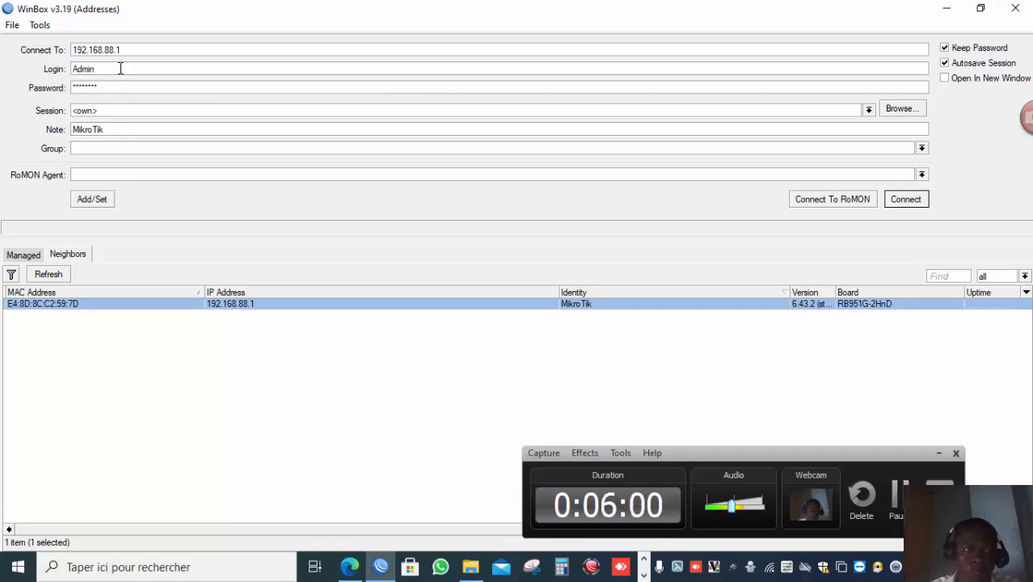
double_click(120, 69)
left_click(120, 69)
double_click(120, 68)
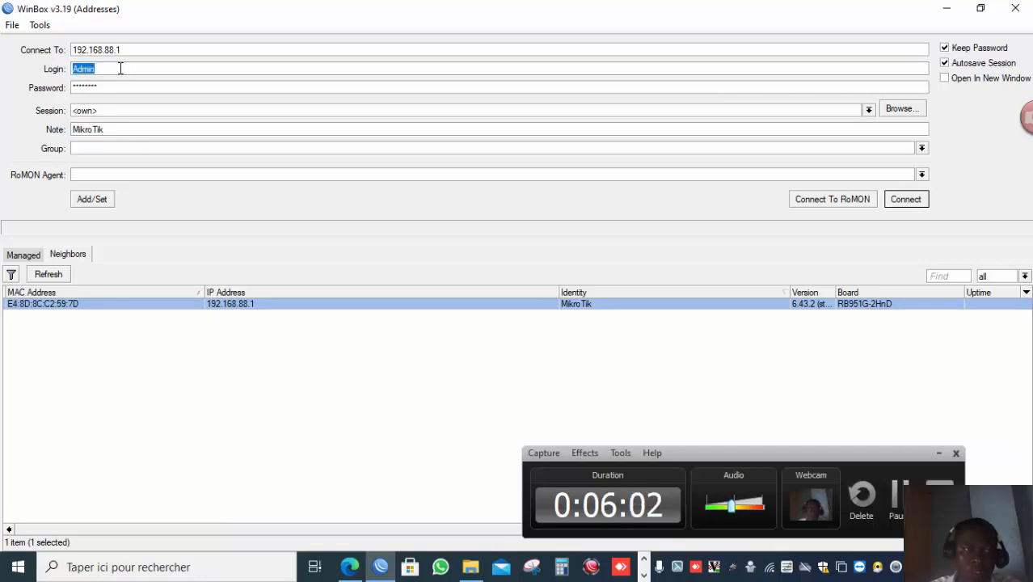
double_click(120, 69)
double_click(121, 69)
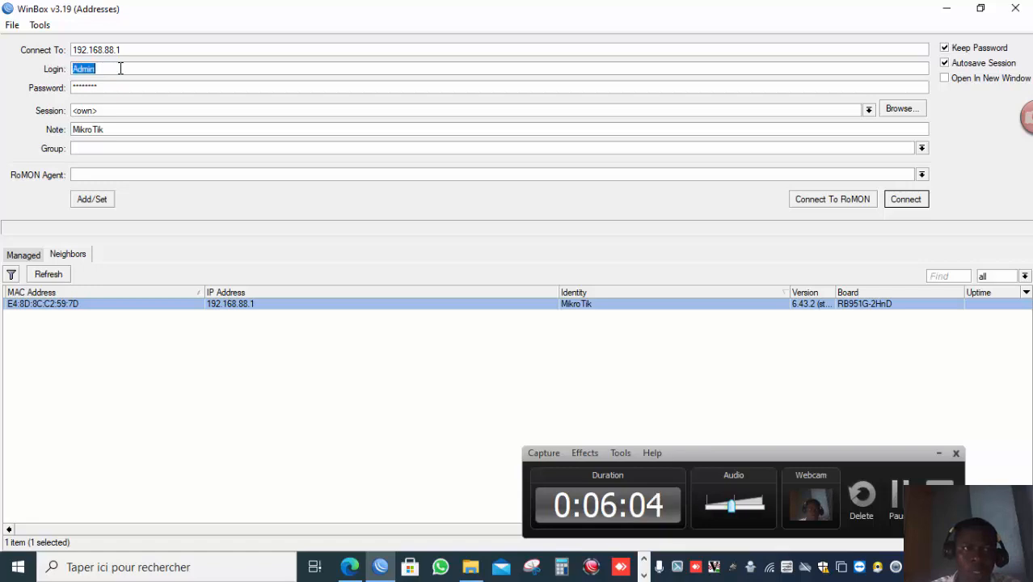
double_click(119, 86)
left_click(120, 86)
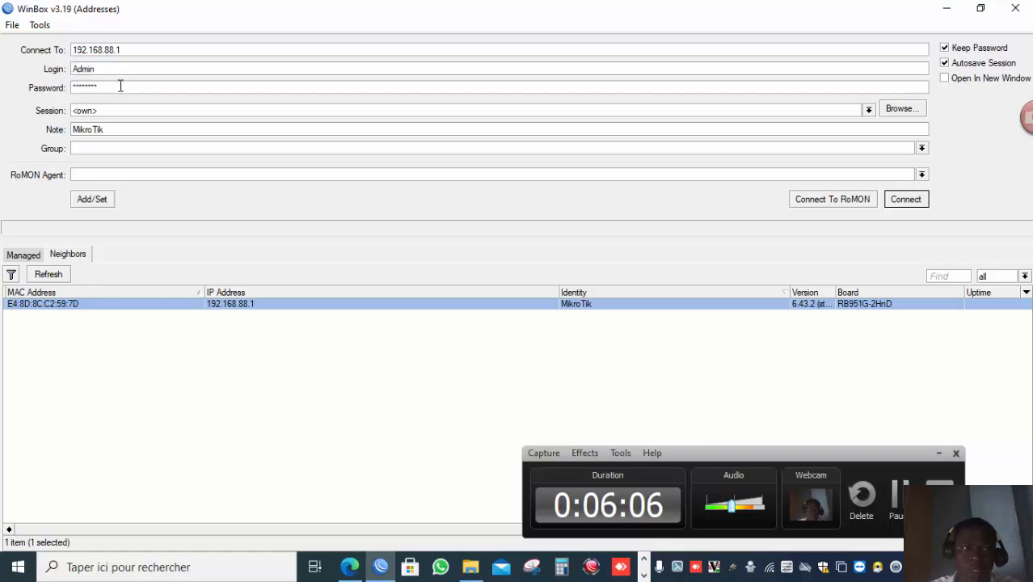
double_click(120, 86)
left_click(120, 85)
double_click(119, 85)
double_click(120, 85)
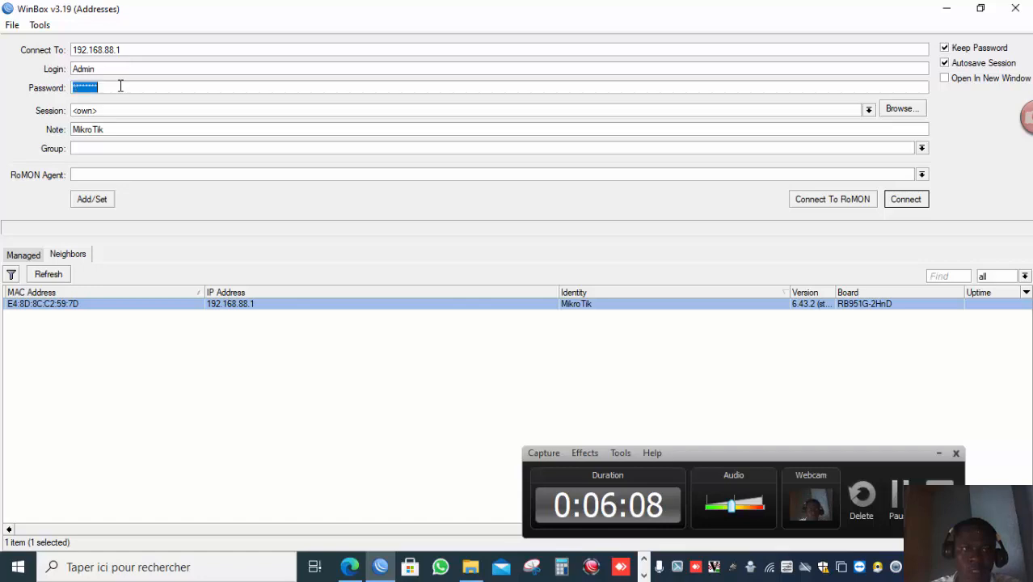
left_click(120, 86)
double_click(119, 85)
left_click(119, 86)
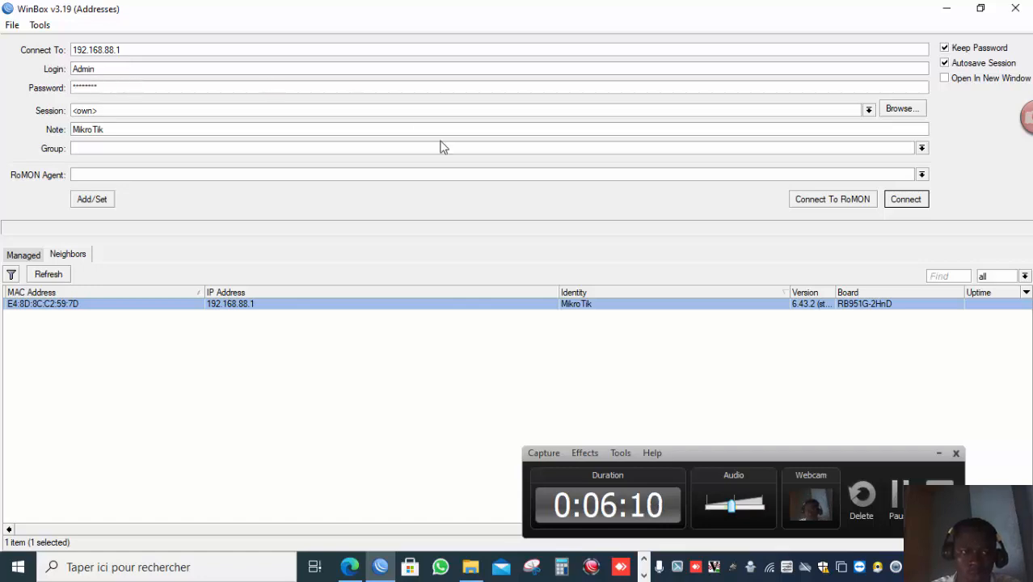
Try connecting to 192.168.88.1 with the saved login, then refresh the neighbors list.
left_click(905, 201)
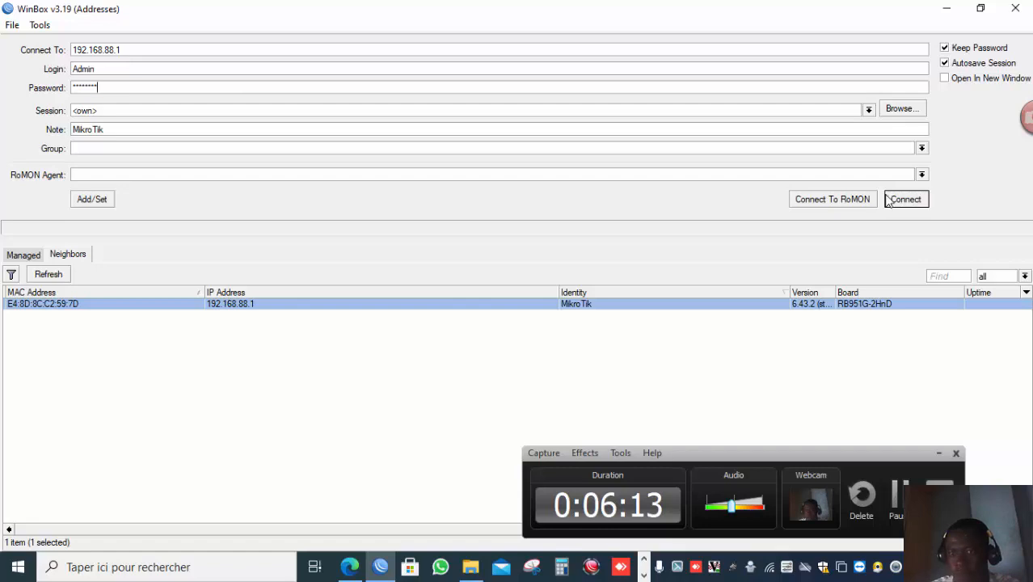
left_click(64, 273)
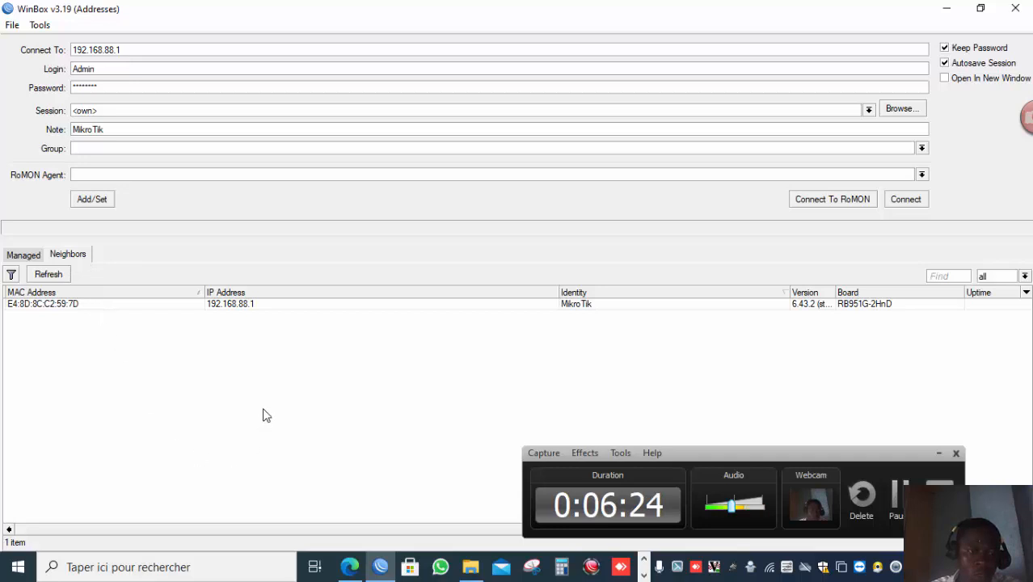
left_click(48, 273)
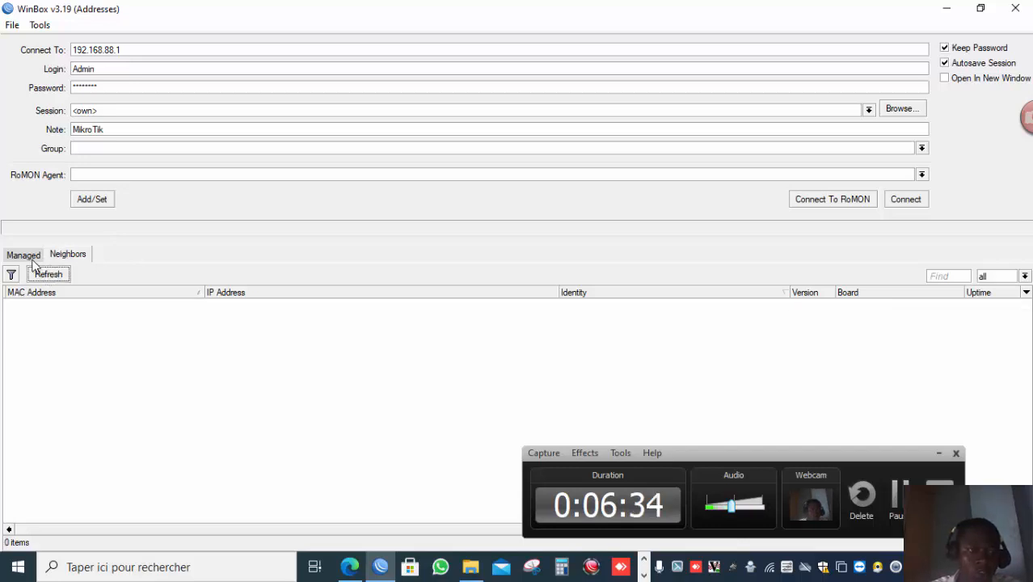
Browse the list of managed saved router sessions, then return to the neighbors list.
left_click(23, 254)
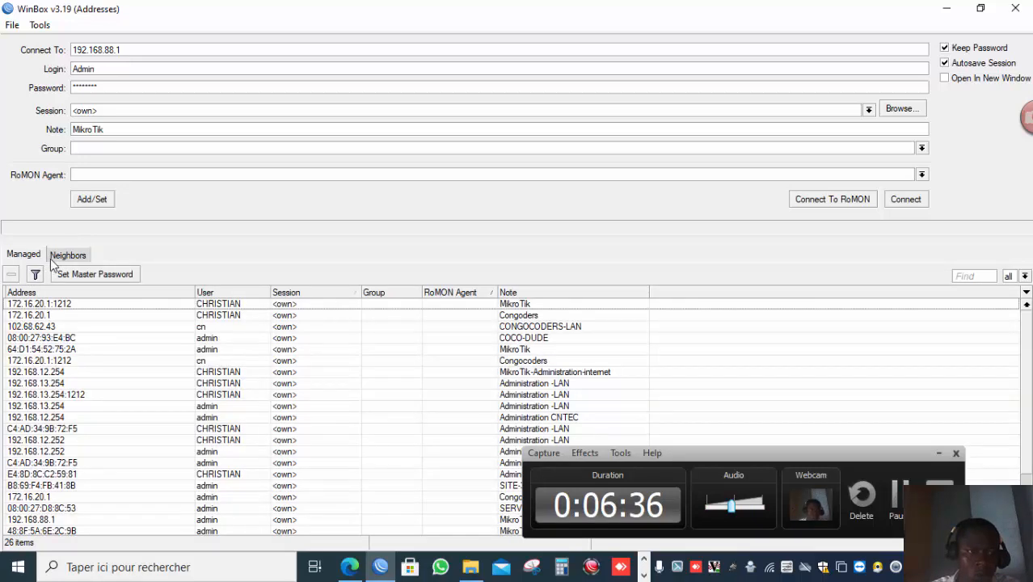
left_click(53, 256)
left_click(24, 255)
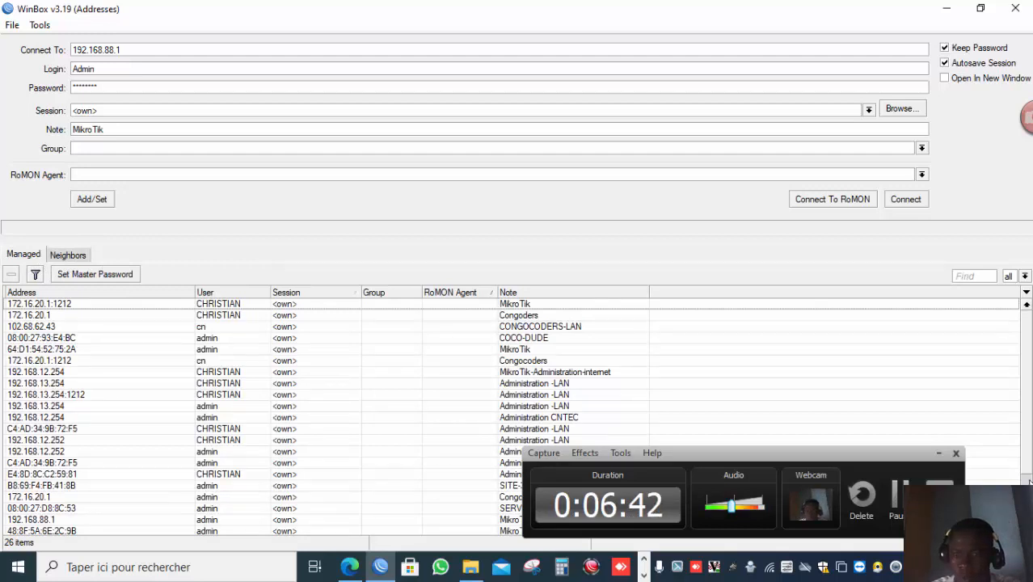
scroll(1029, 481, "down", 2)
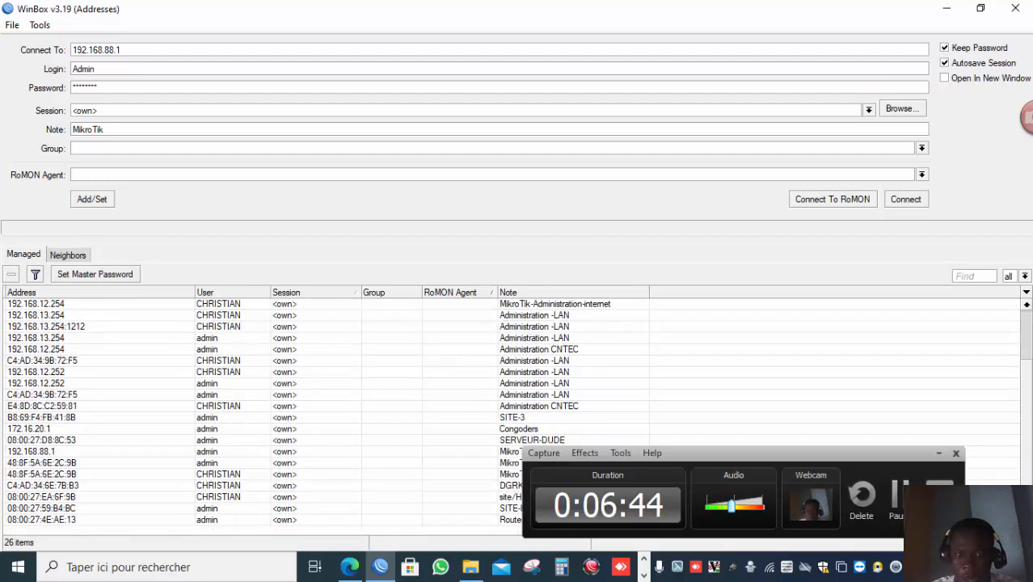
scroll(1028, 355, "up", 2)
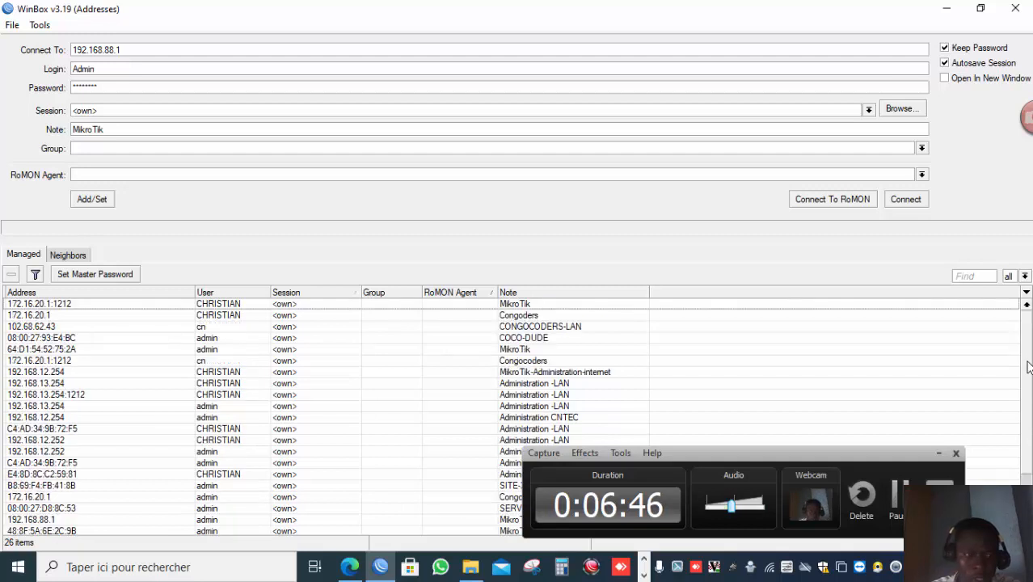
scroll(1028, 362, "down", 2)
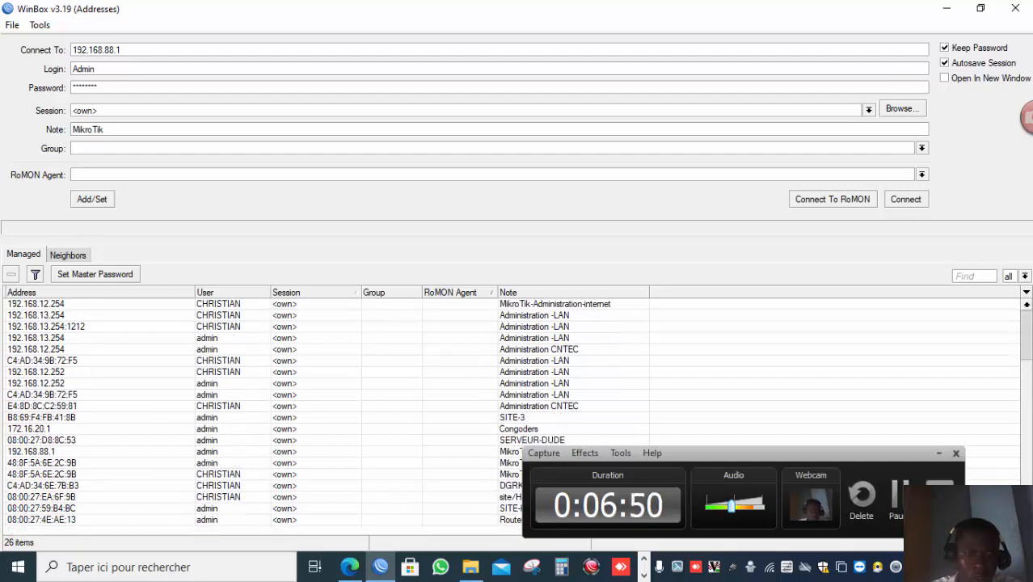
scroll(1028, 356, "up", 2)
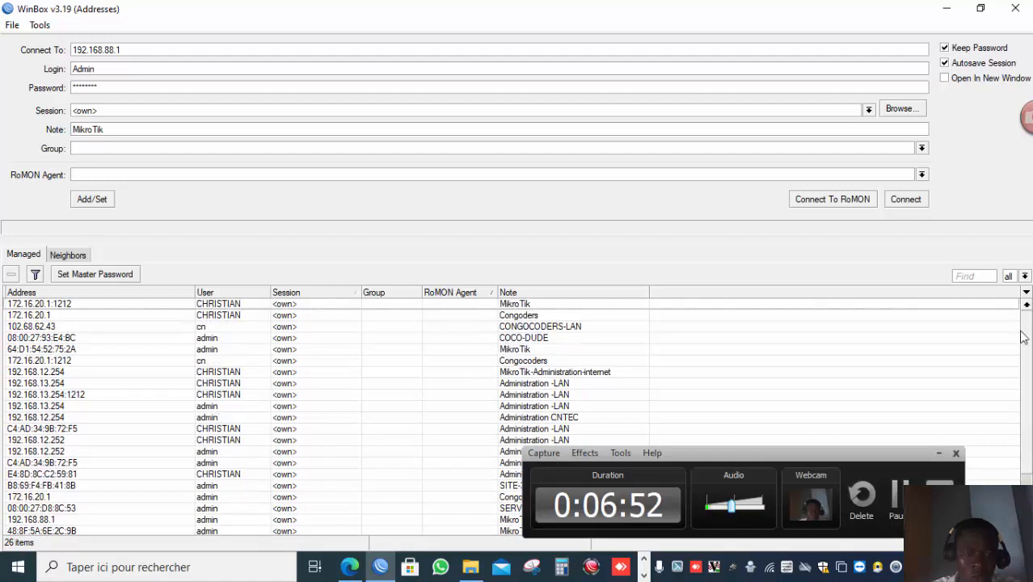
left_click(67, 257)
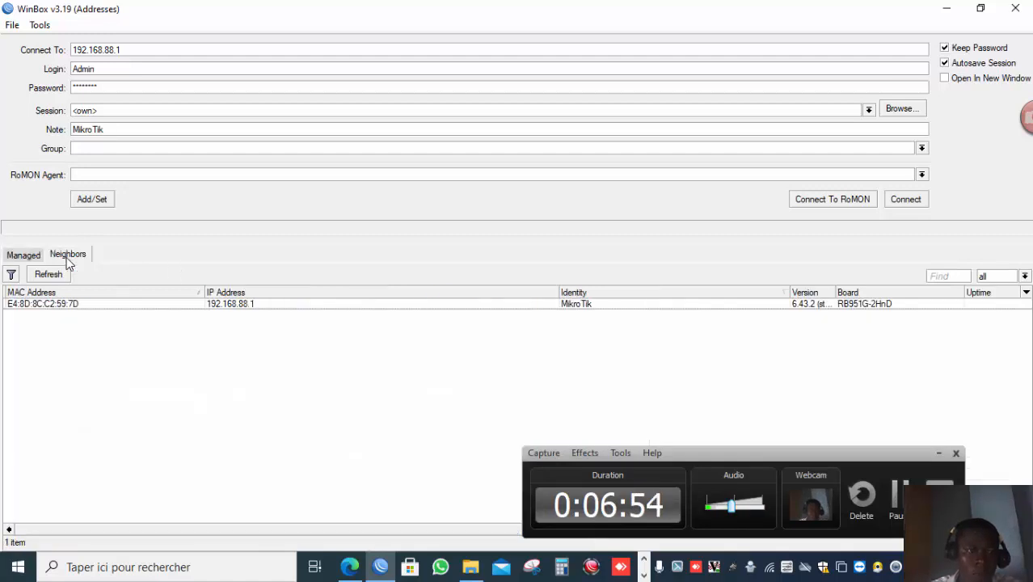
Target the router by its MAC address, enter the login admi, clear the password and try to connect.
left_click(93, 306)
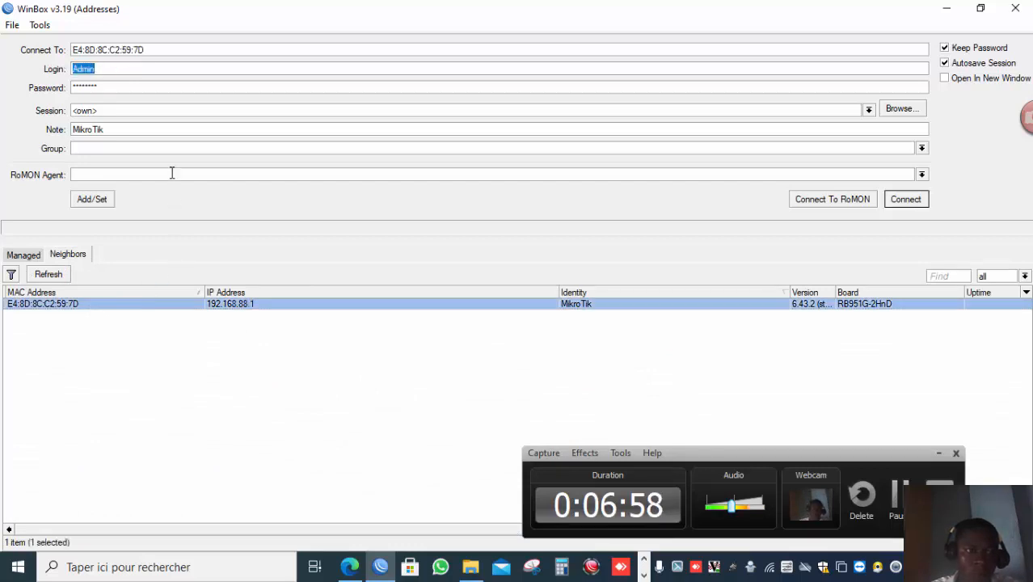
key("BackSpace")
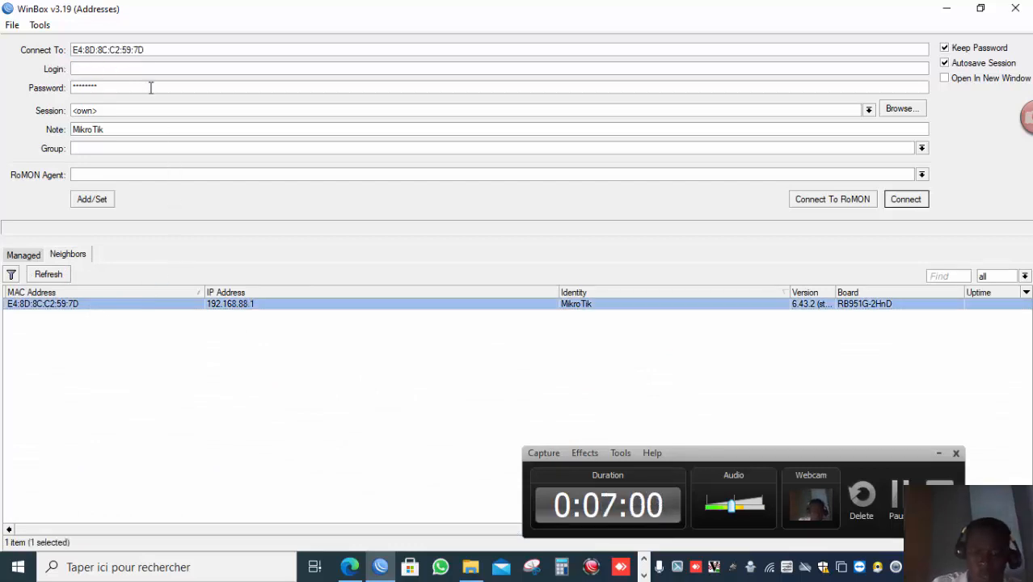
type("admi")
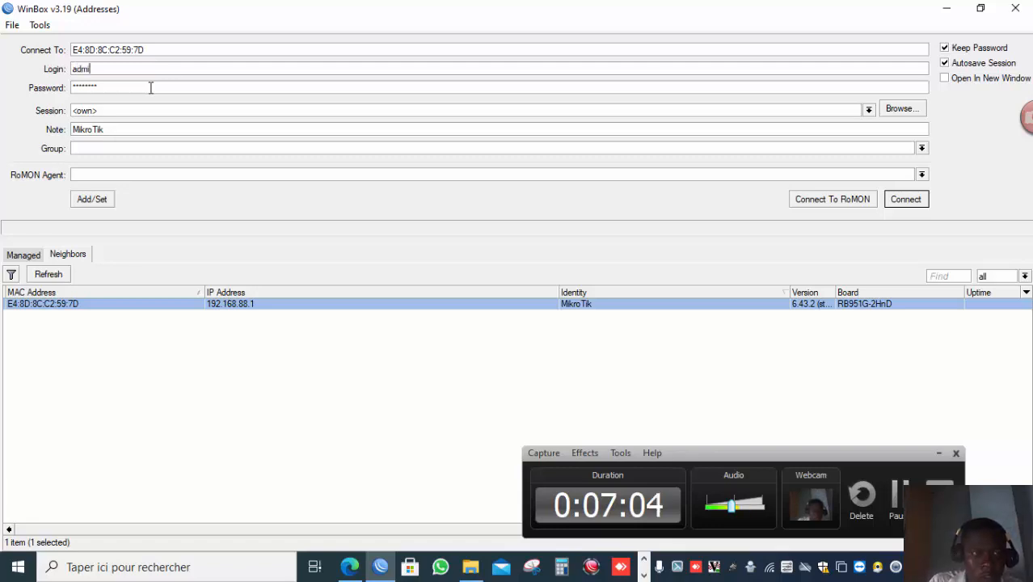
left_click_drag(151, 87, 4, 81)
key("BackSpace")
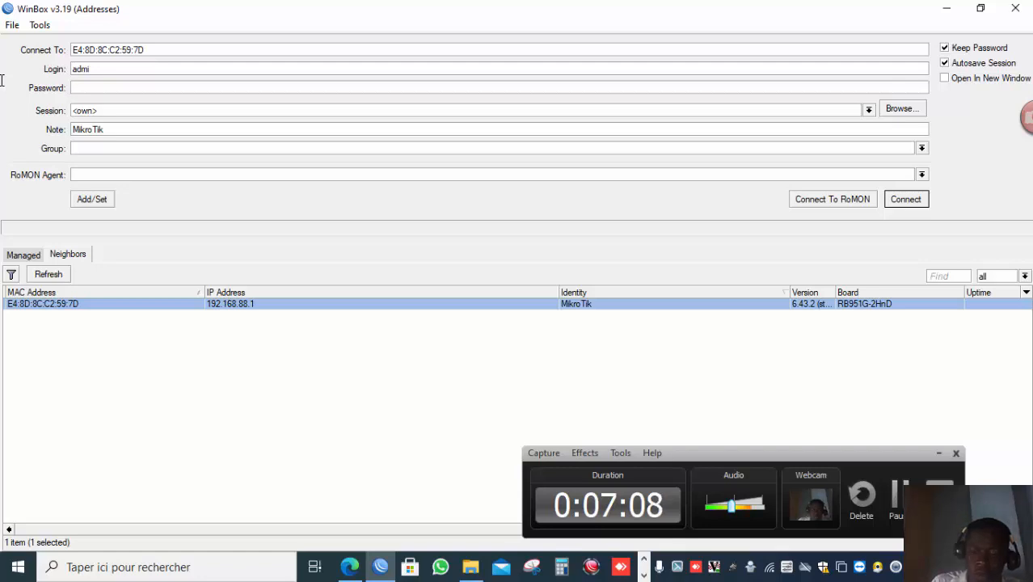
key("Return")
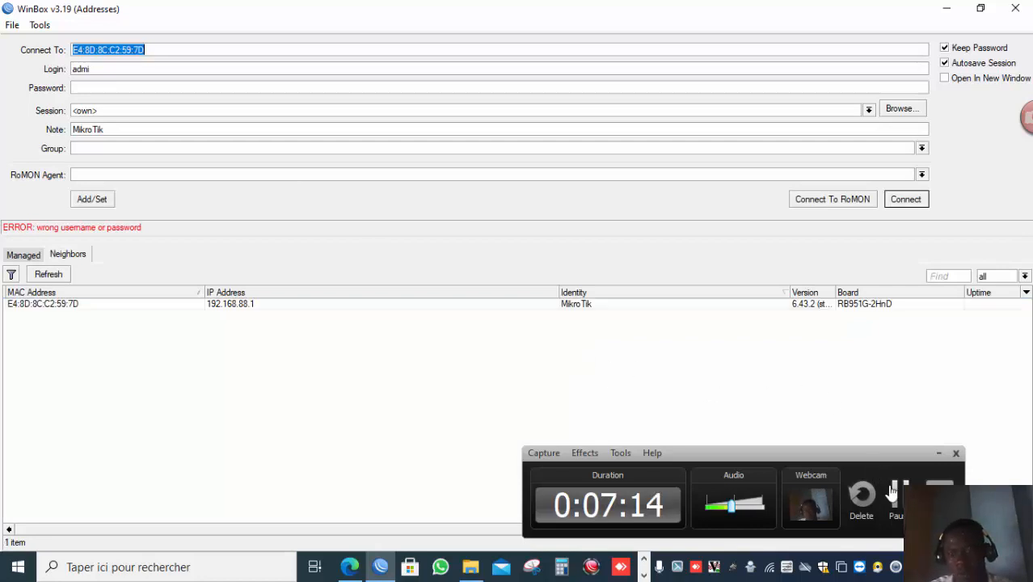
Correct the login name to admin and connect to the router with an empty password.
left_click(897, 494)
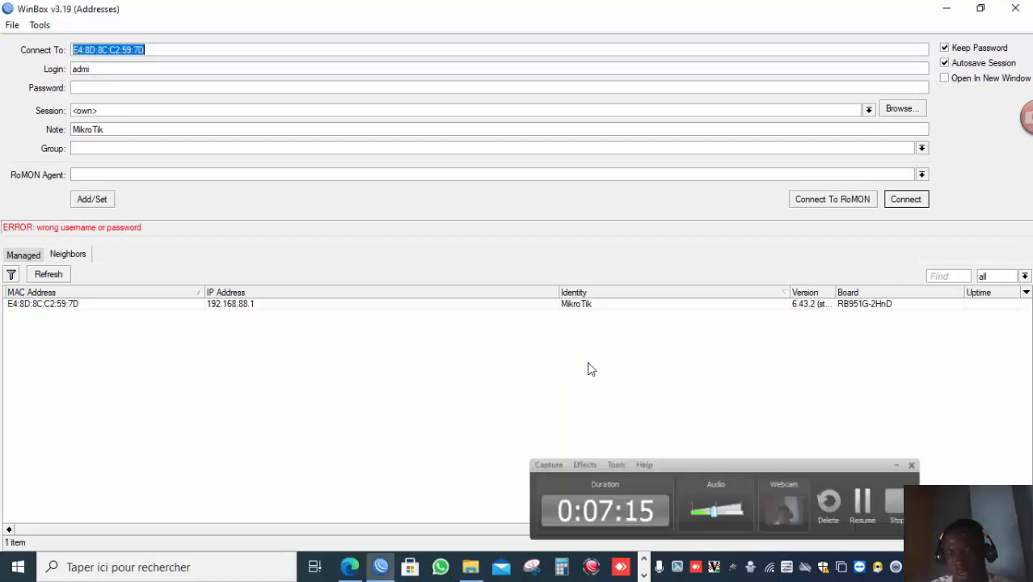
left_click(106, 72)
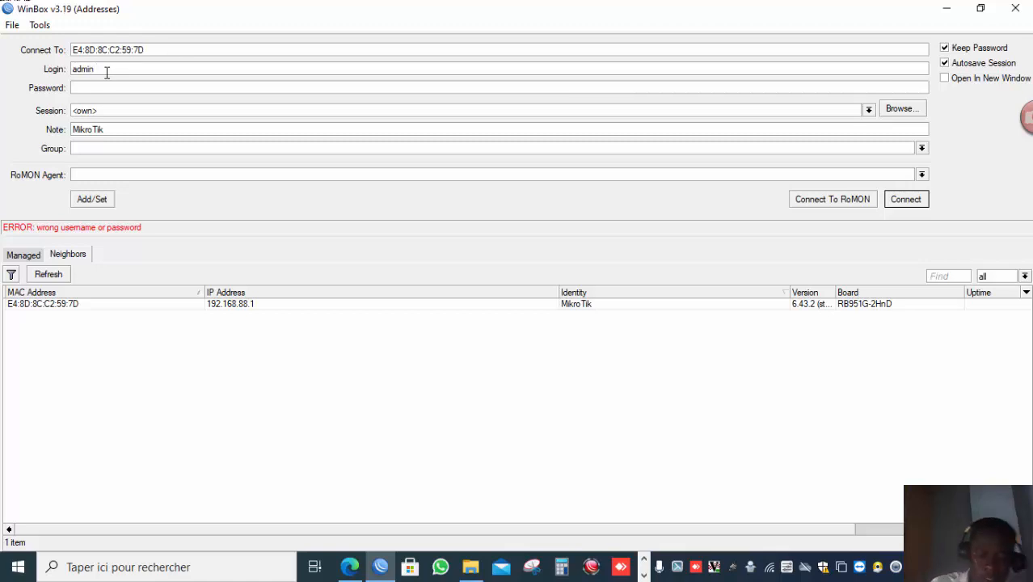
key("Return")
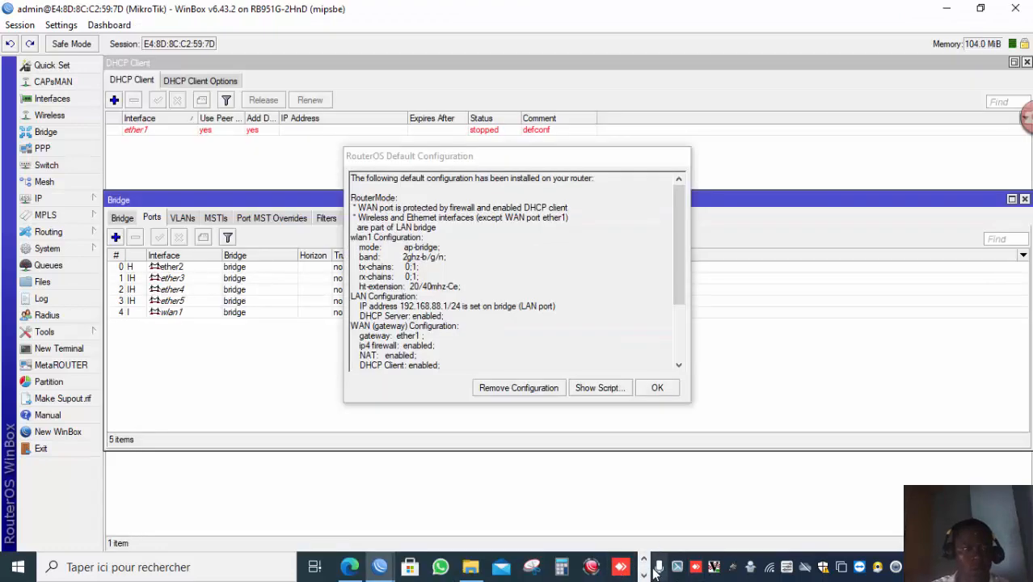
left_click(644, 574)
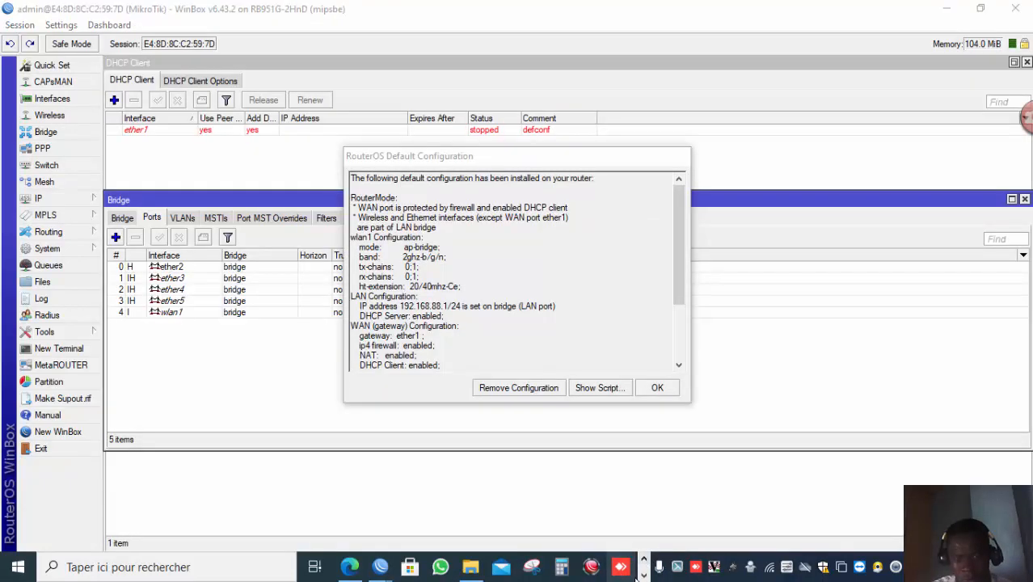
left_click(644, 575)
left_click(644, 575)
left_click(644, 558)
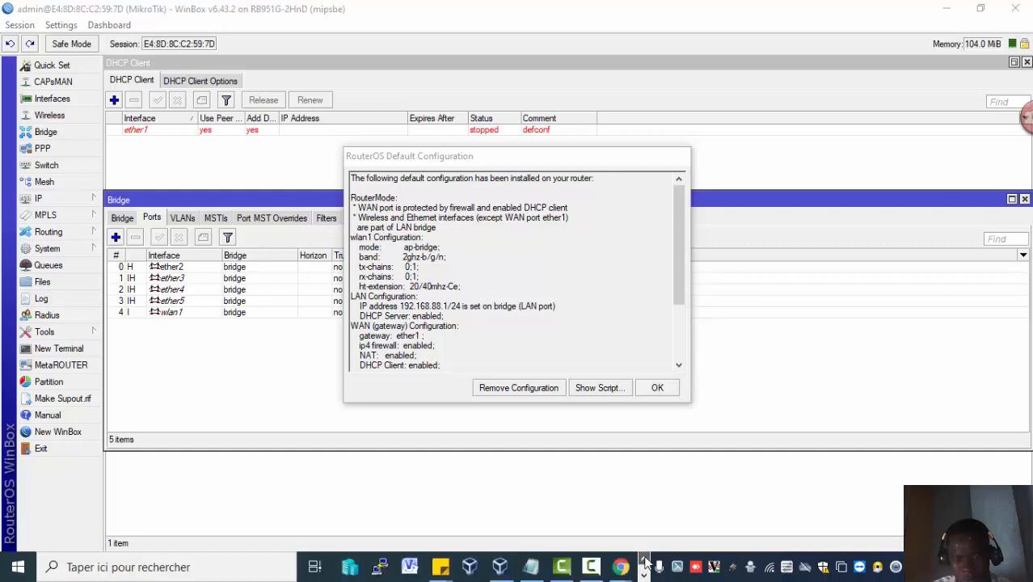
left_click(590, 566)
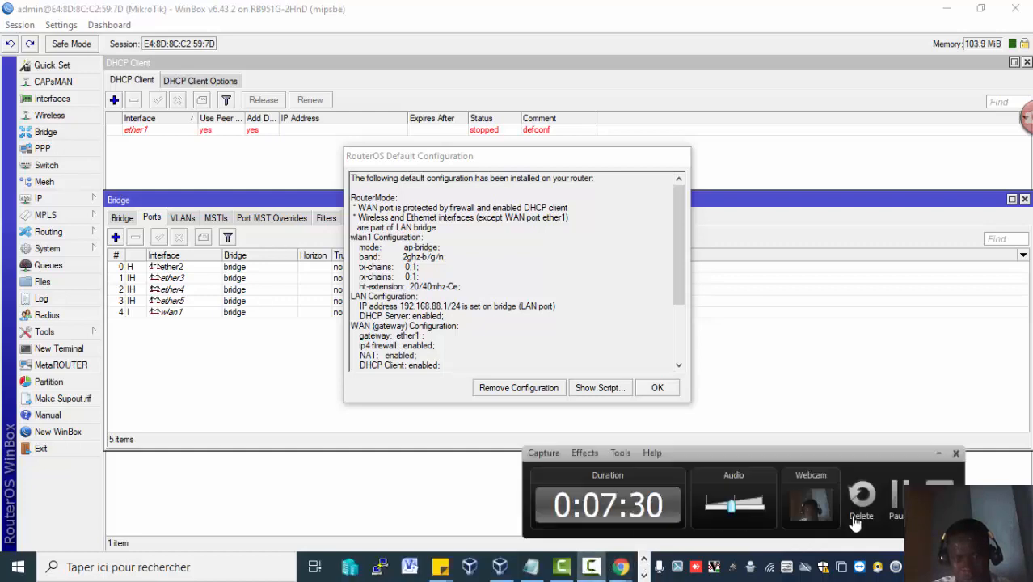
left_click(896, 500)
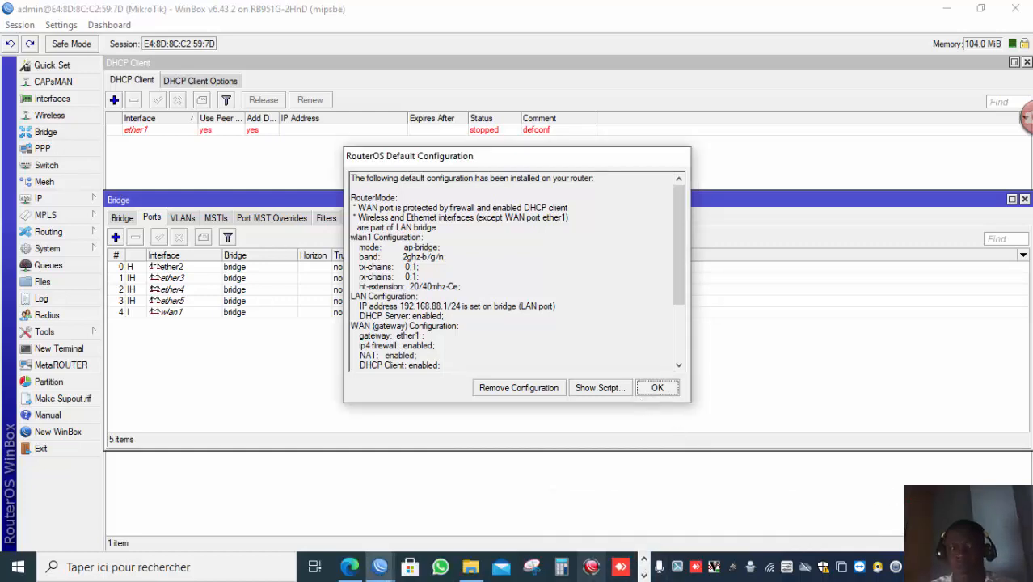
left_click(643, 575)
left_click(593, 566)
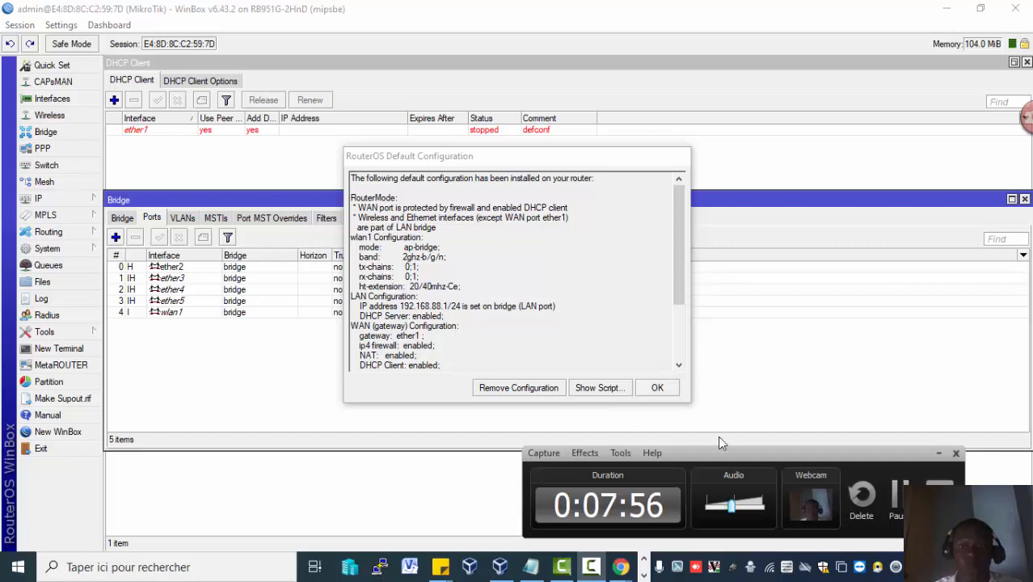
left_click(898, 521)
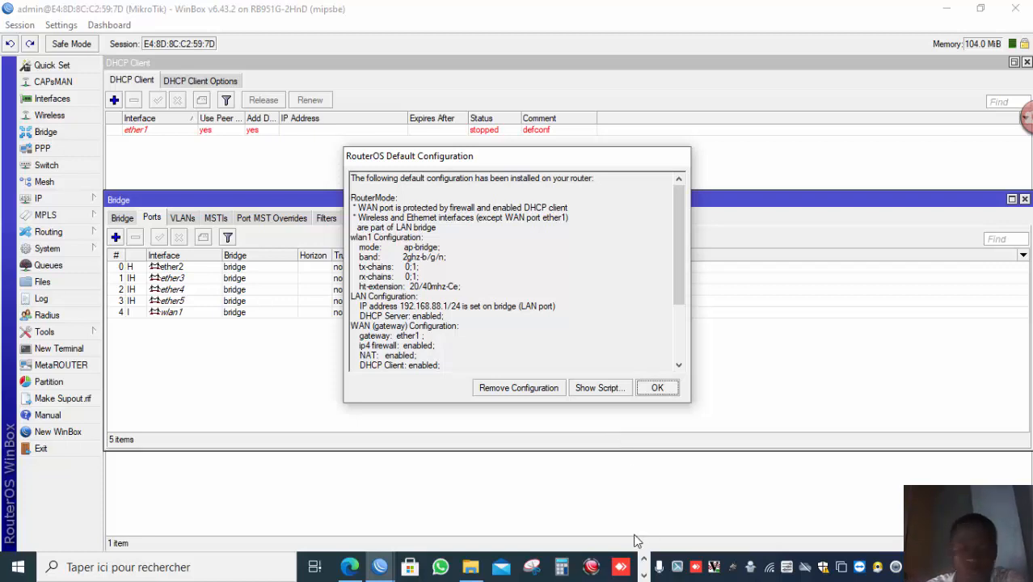
left_click(645, 566)
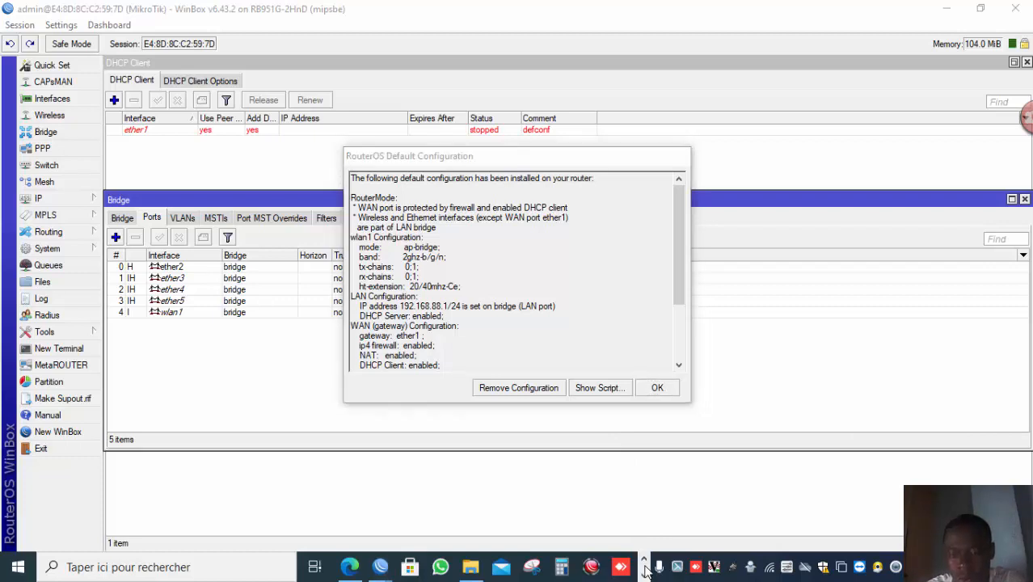
left_click(644, 574)
left_click(591, 567)
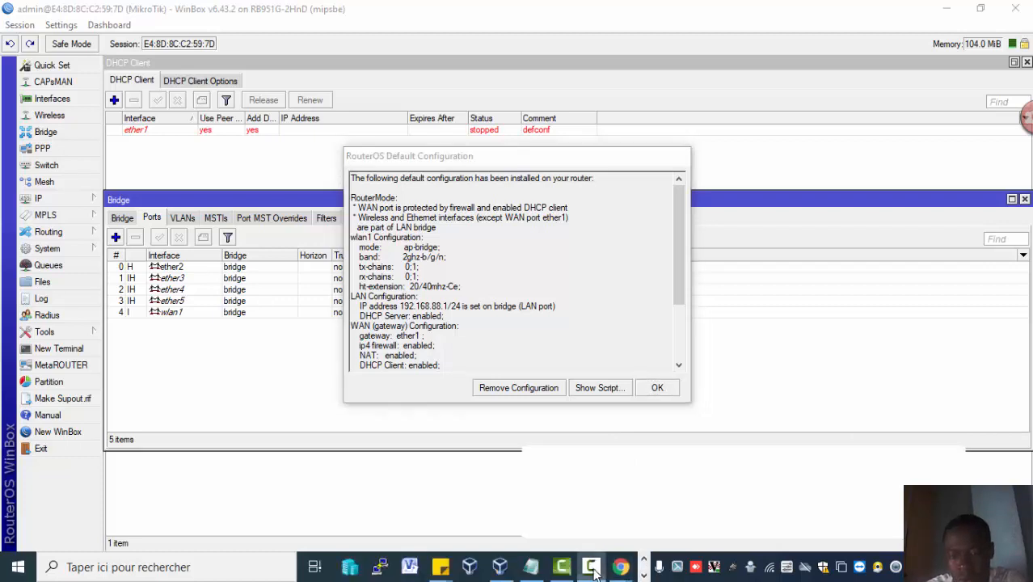
left_click(900, 496)
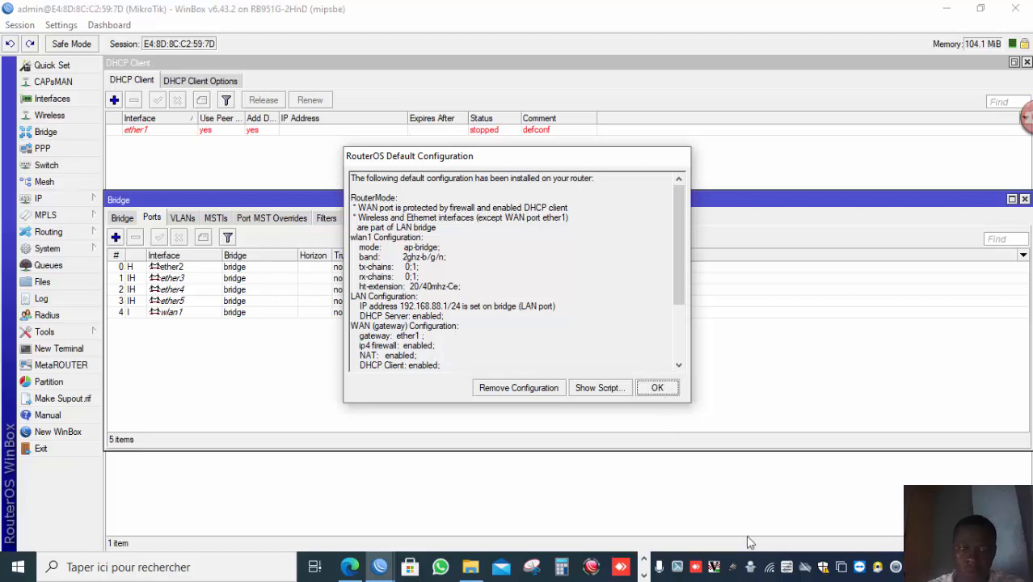
left_click(766, 567)
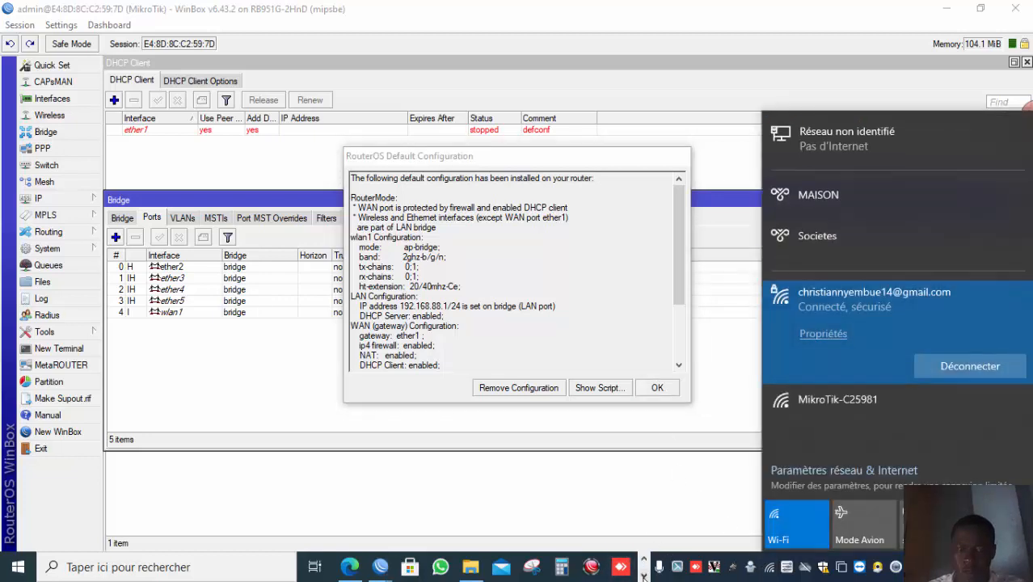
left_click(644, 575)
left_click(592, 568)
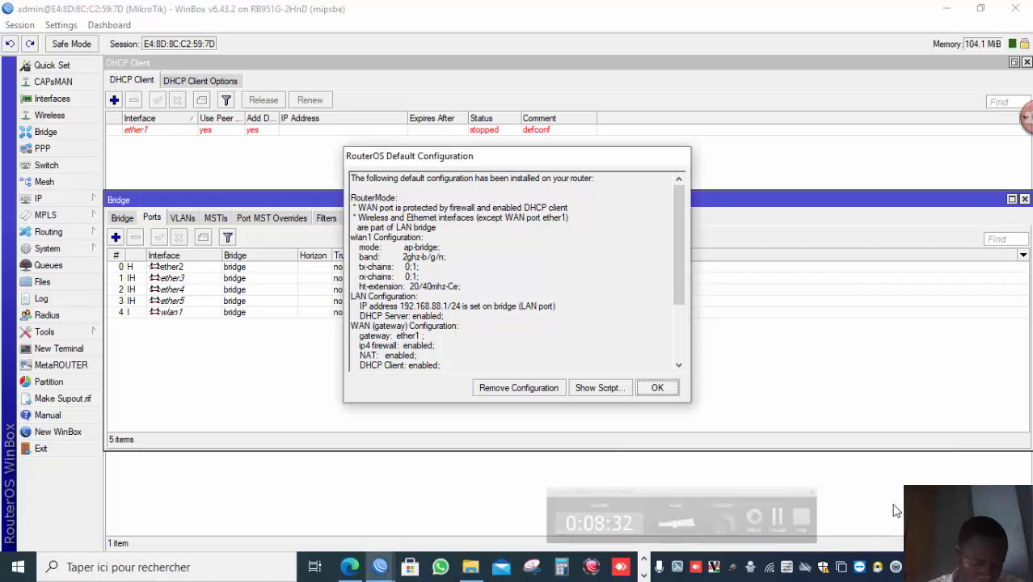
Close the RouterOS default configuration dialog and open a new user form from the system user list.
left_click(657, 388)
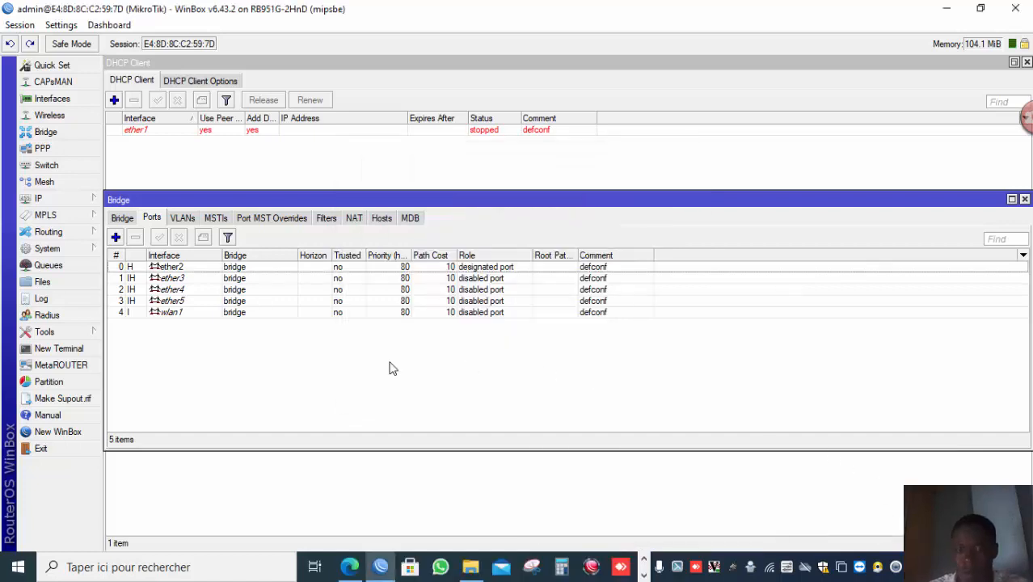
left_click(86, 252)
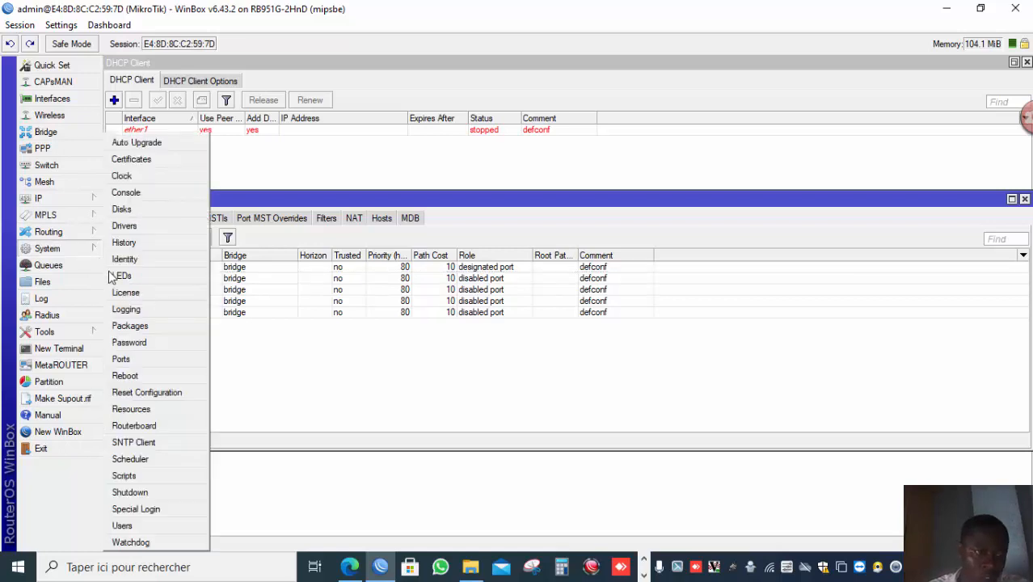
left_click(154, 525)
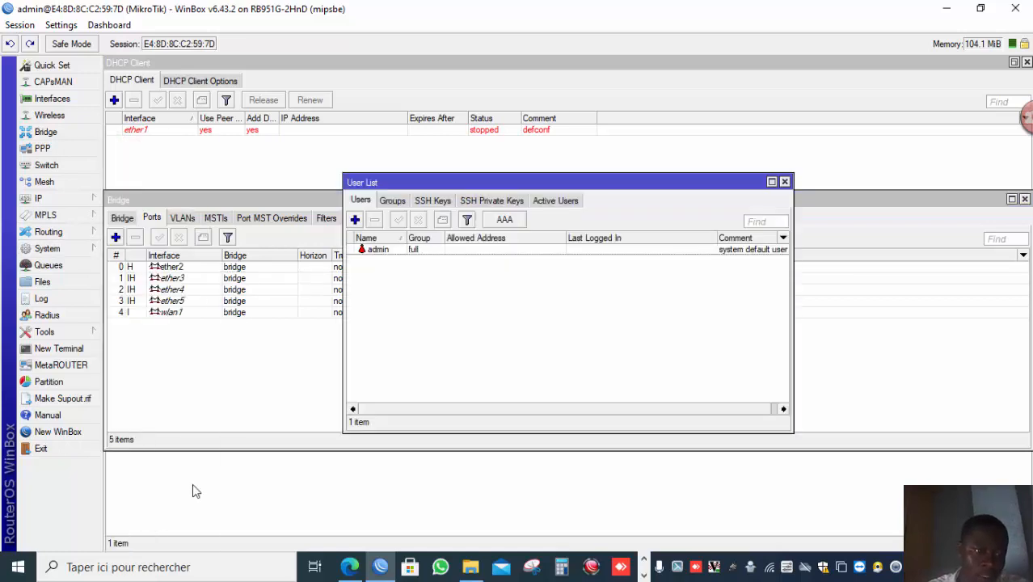
left_click(354, 219)
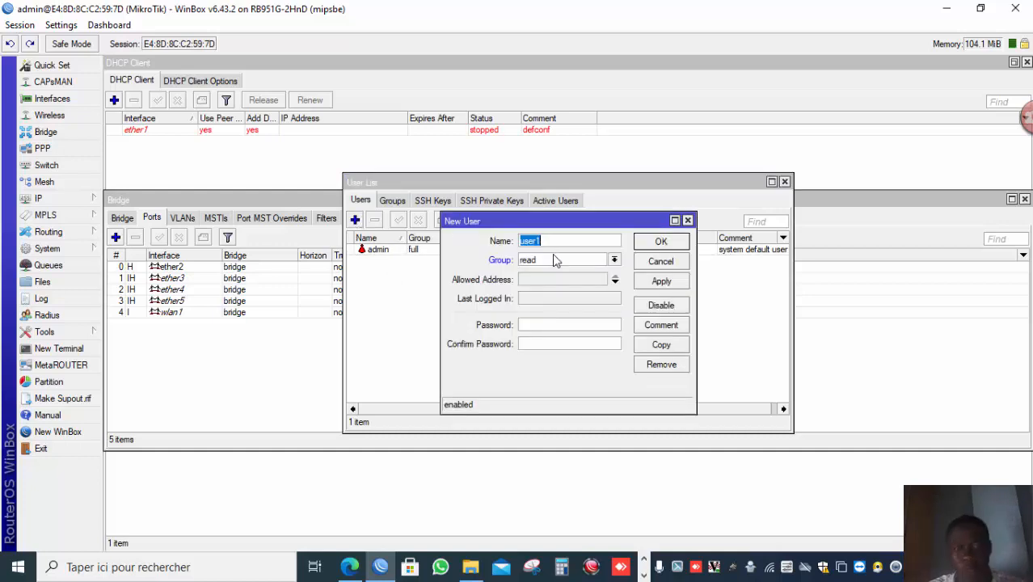
Create user CHRISTIAN in the full group, enter and confirm its password, apply and save.
type("CHRI")
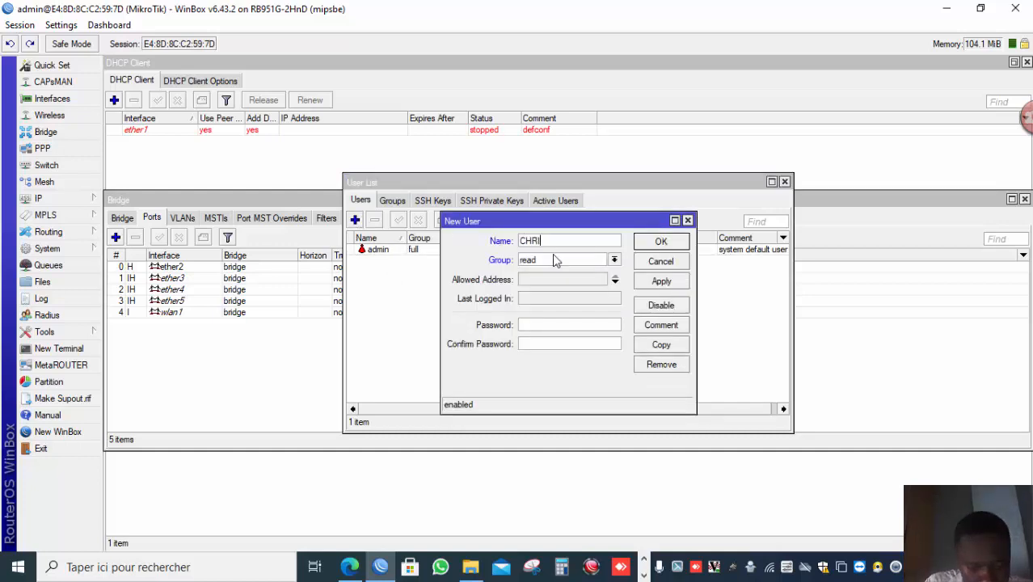
type("STIABN")
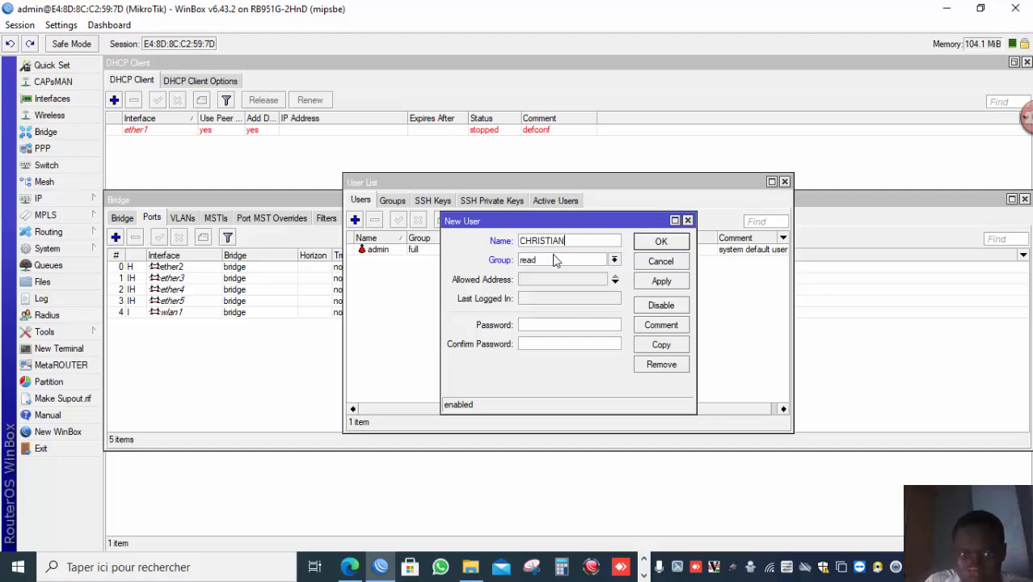
left_click(556, 261)
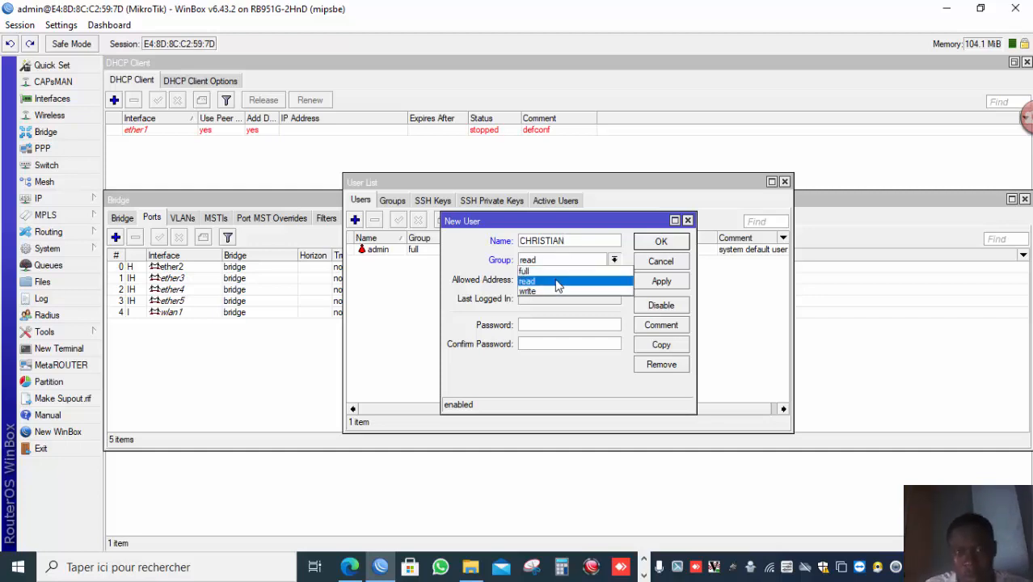
left_click(645, 573)
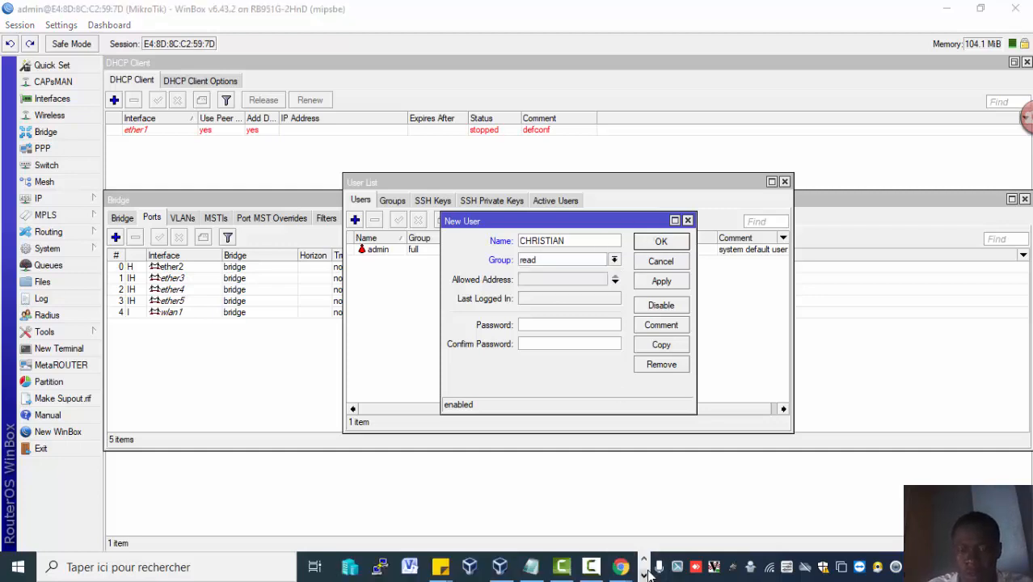
left_click(591, 567)
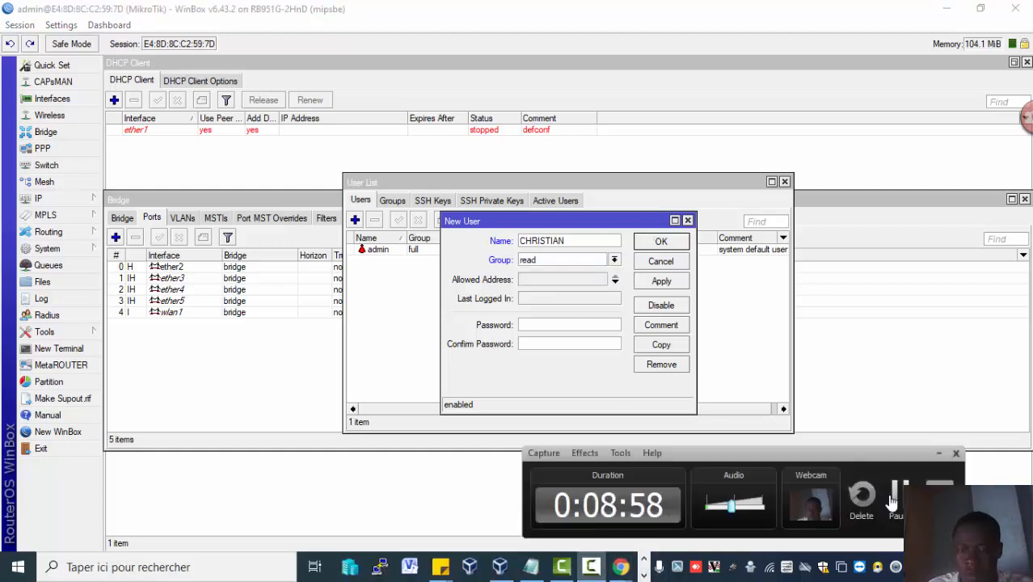
left_click(895, 495)
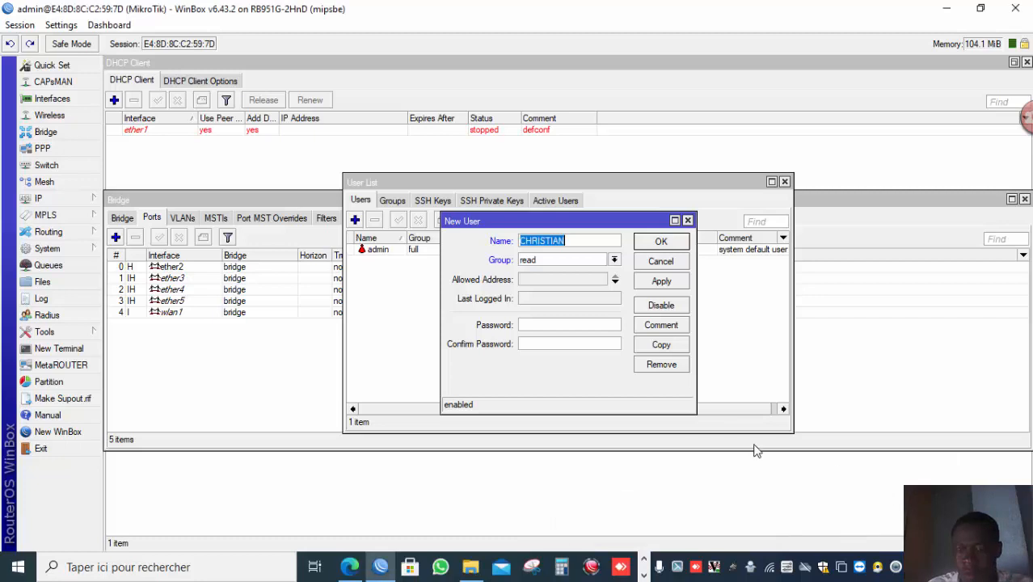
left_click(586, 259)
left_click(579, 269)
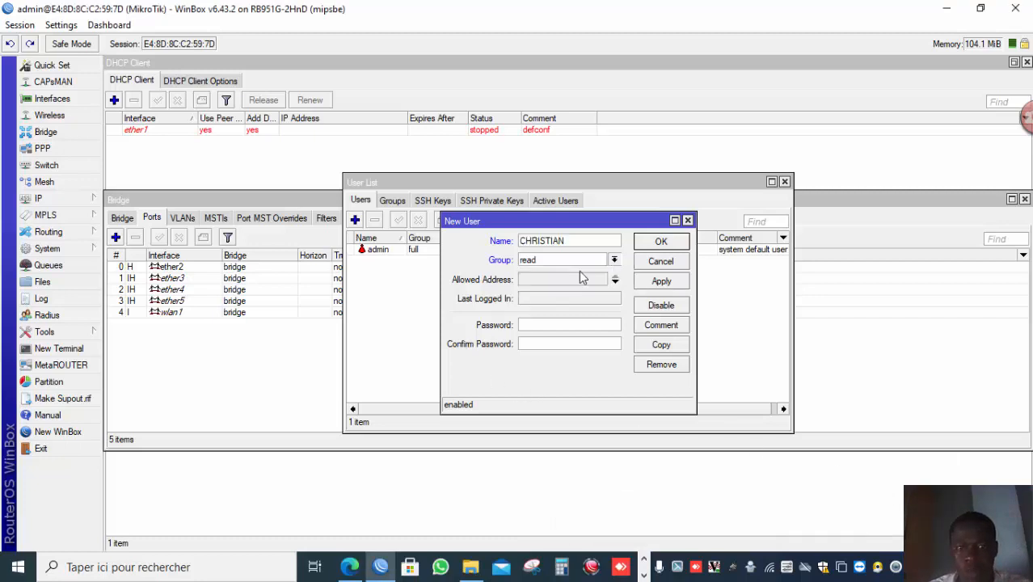
left_click(566, 322)
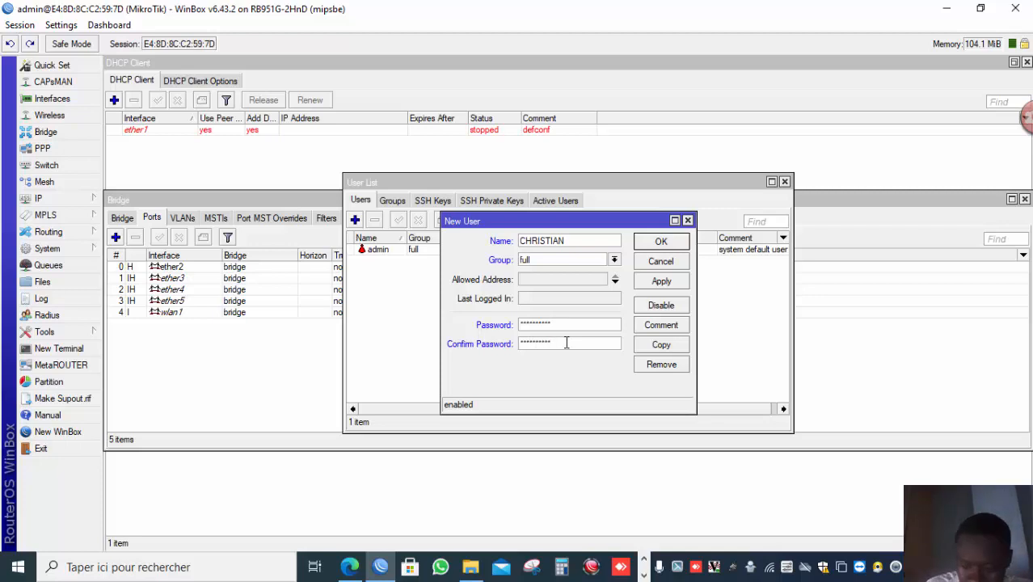
left_click(660, 283)
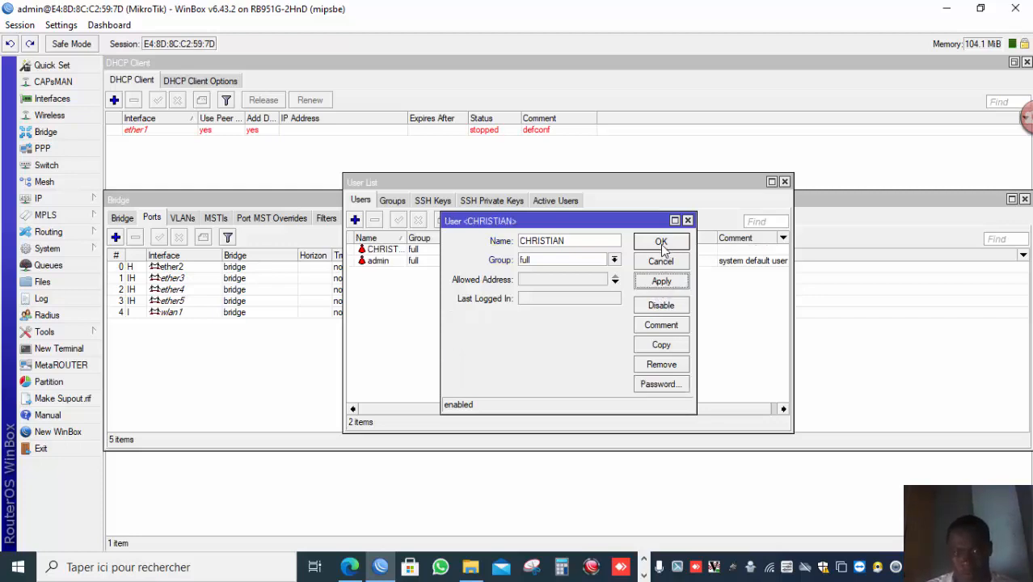
left_click(660, 242)
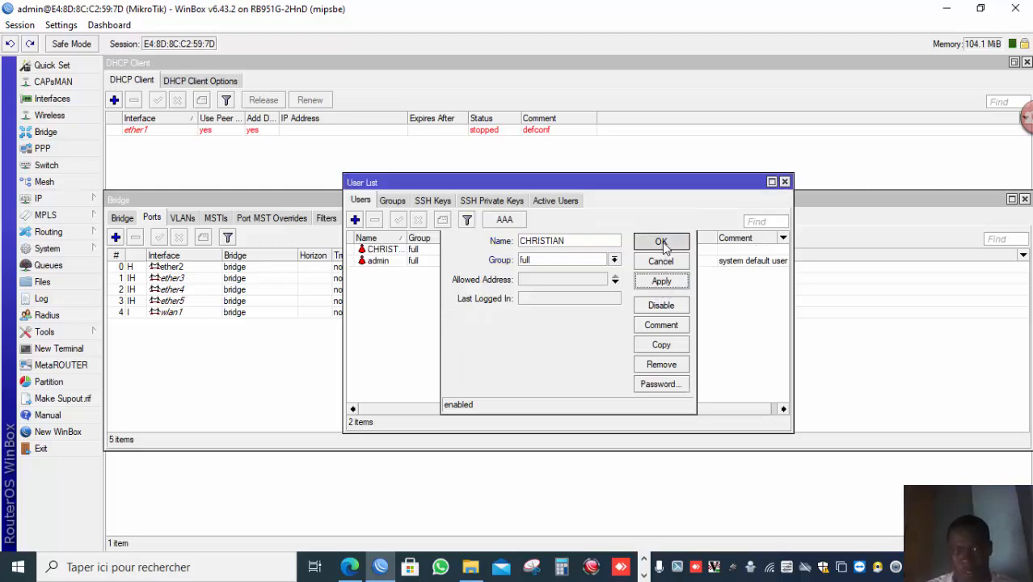
Disable the default admin user account.
left_click(393, 265)
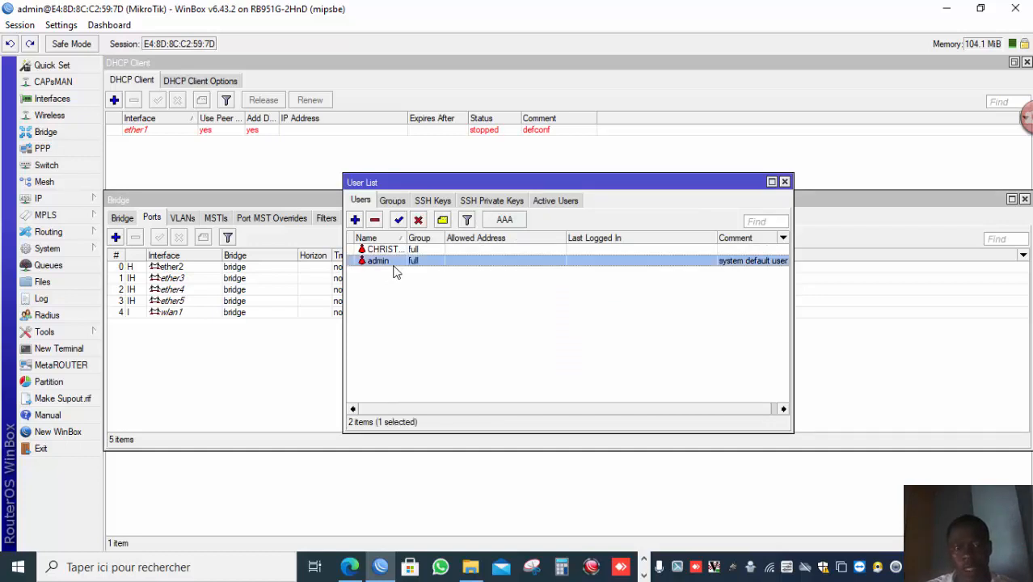
left_click(416, 221)
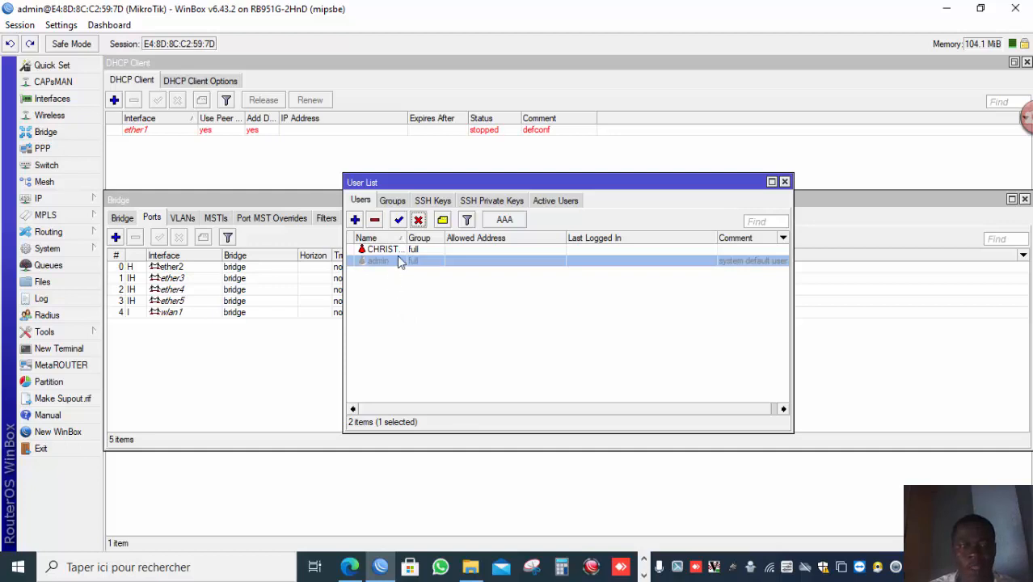
left_click(641, 574)
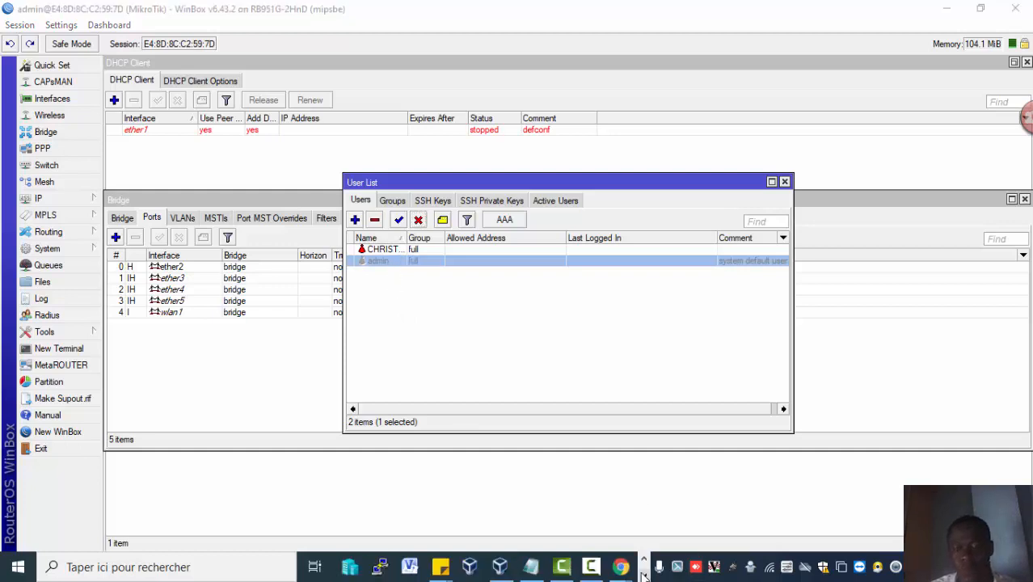
mouse_move(591, 567)
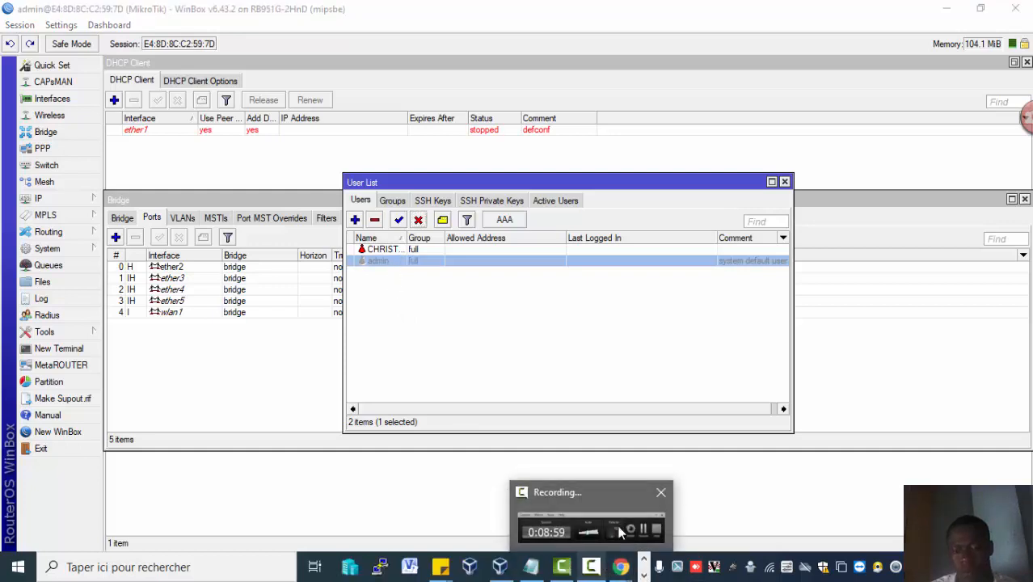
left_click(651, 510)
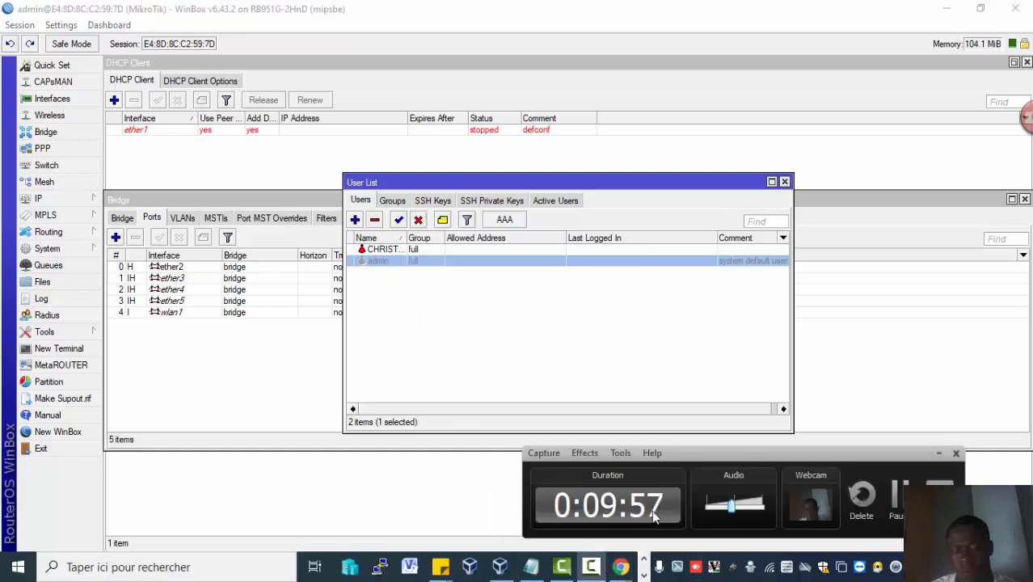
left_click(895, 494)
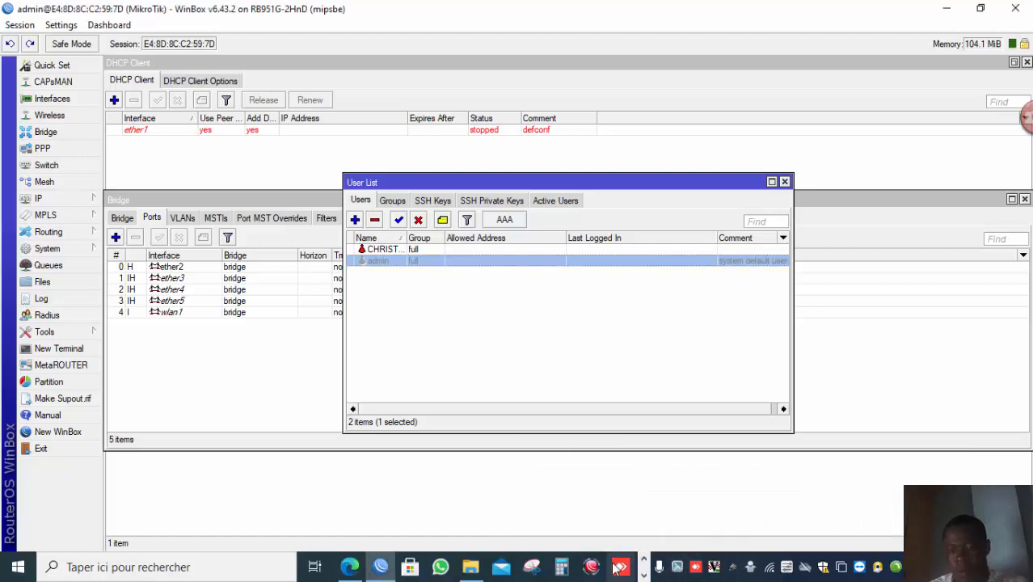
left_click(643, 575)
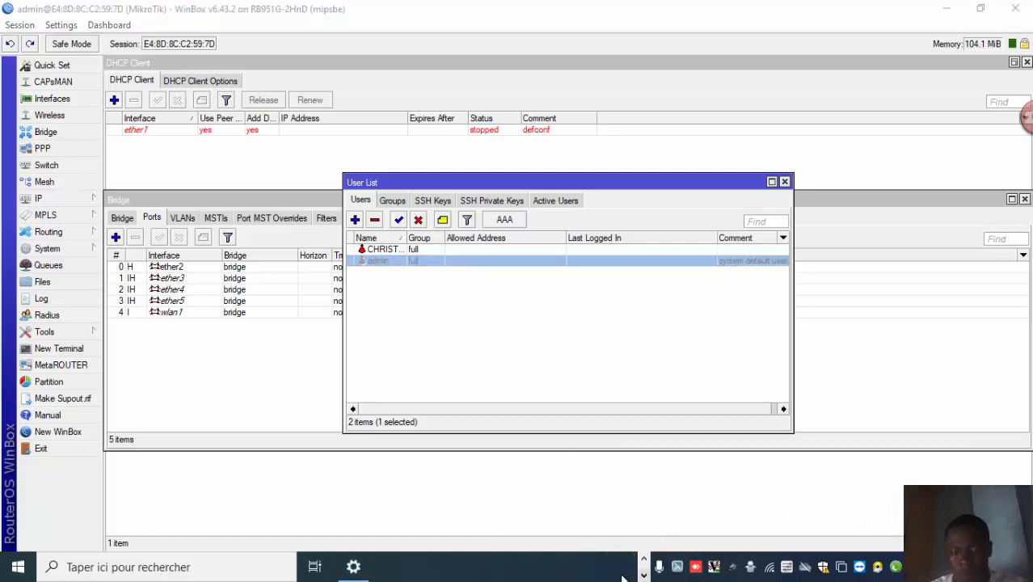
left_click(643, 558)
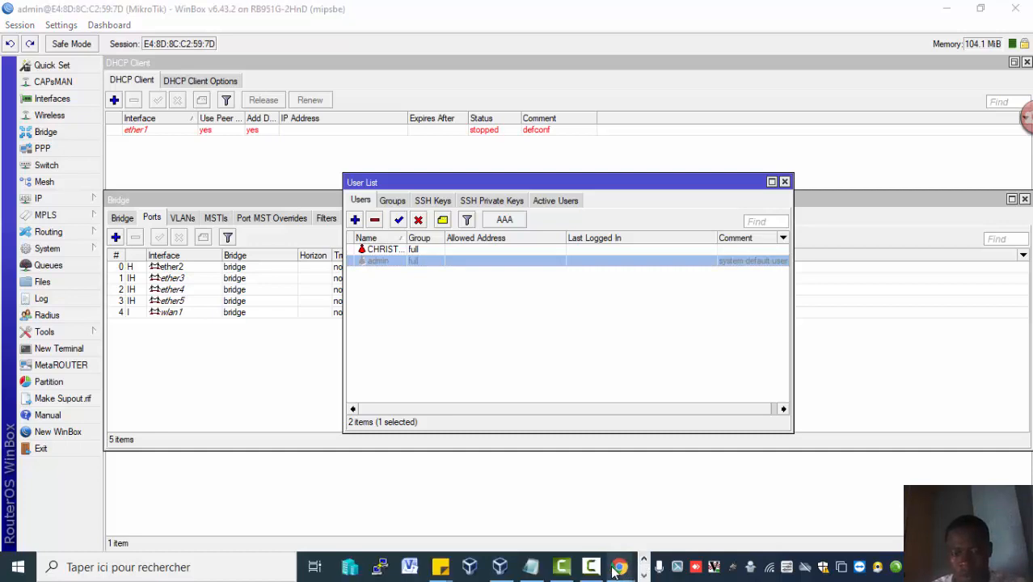
left_click(601, 572)
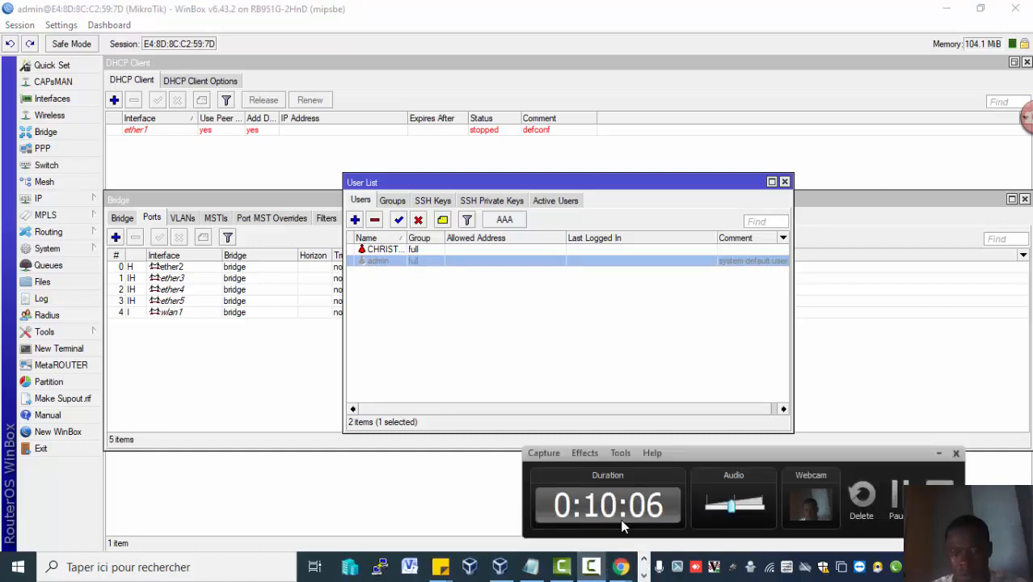
Open user CHRISTIAN and set its allowed address to the 192.168.88.0 network.
left_click(459, 249)
double_click(459, 250)
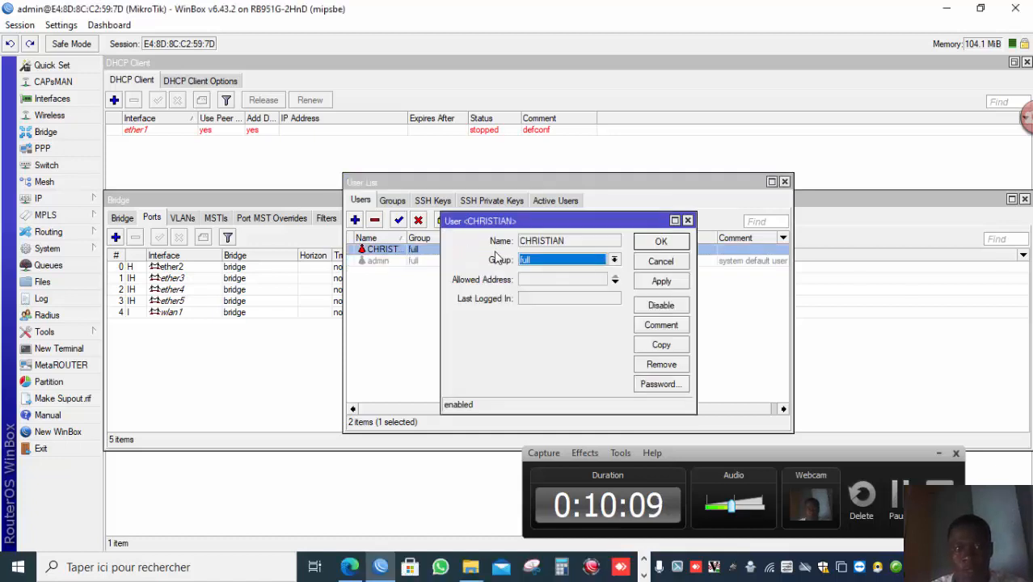
double_click(551, 277)
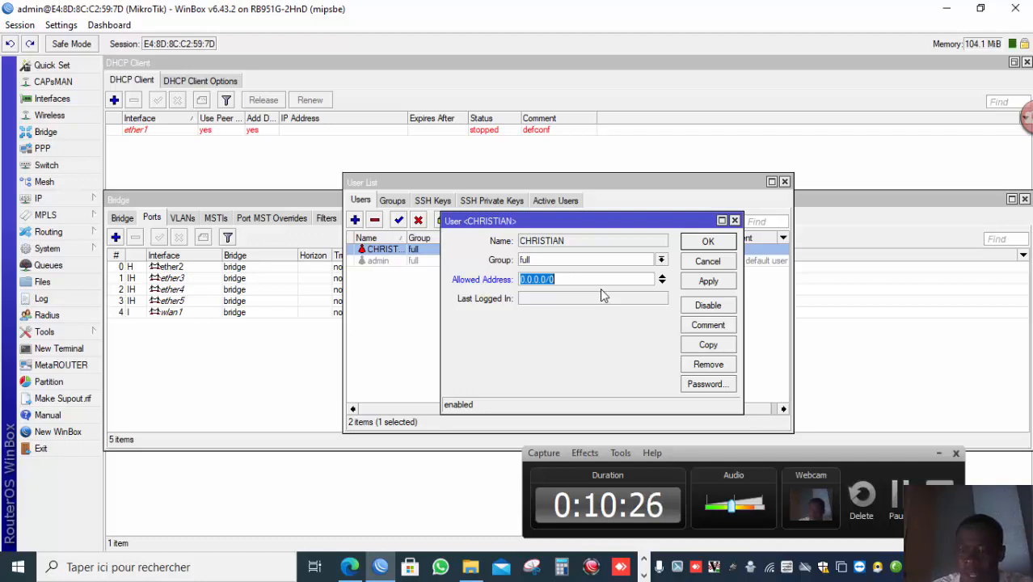
type("192")
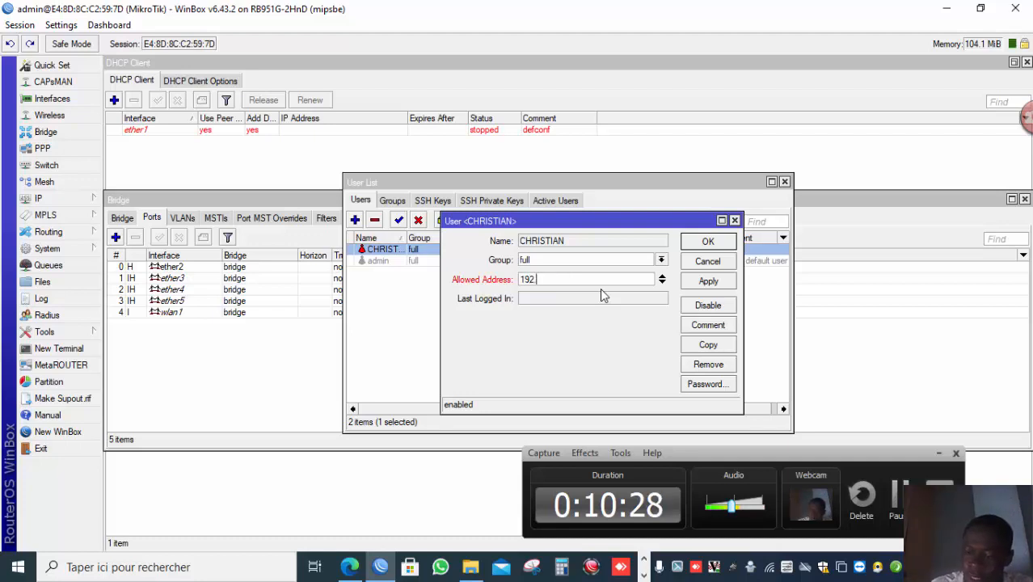
key("BackSpace")
key("BackSpace")
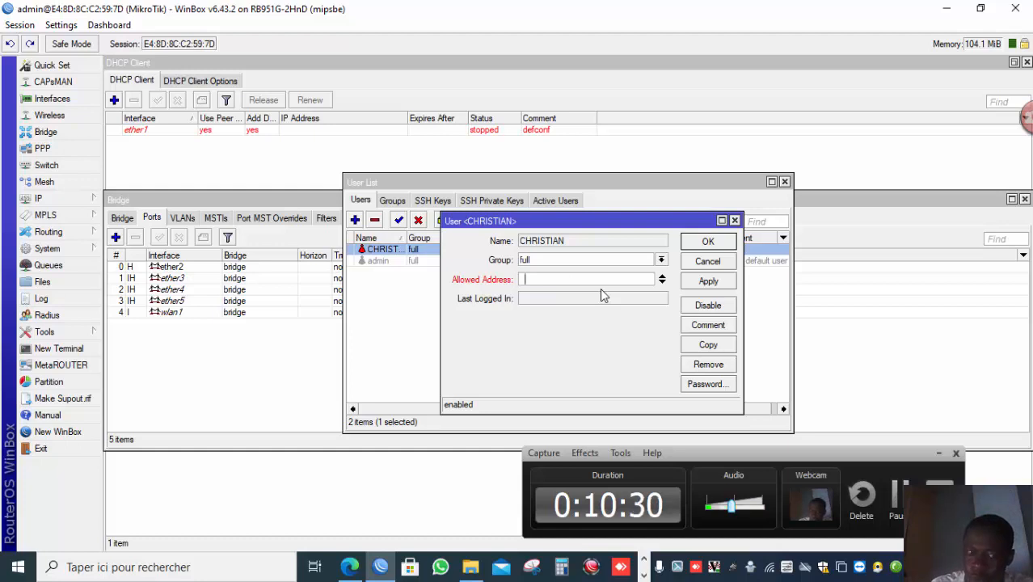
type("192.168")
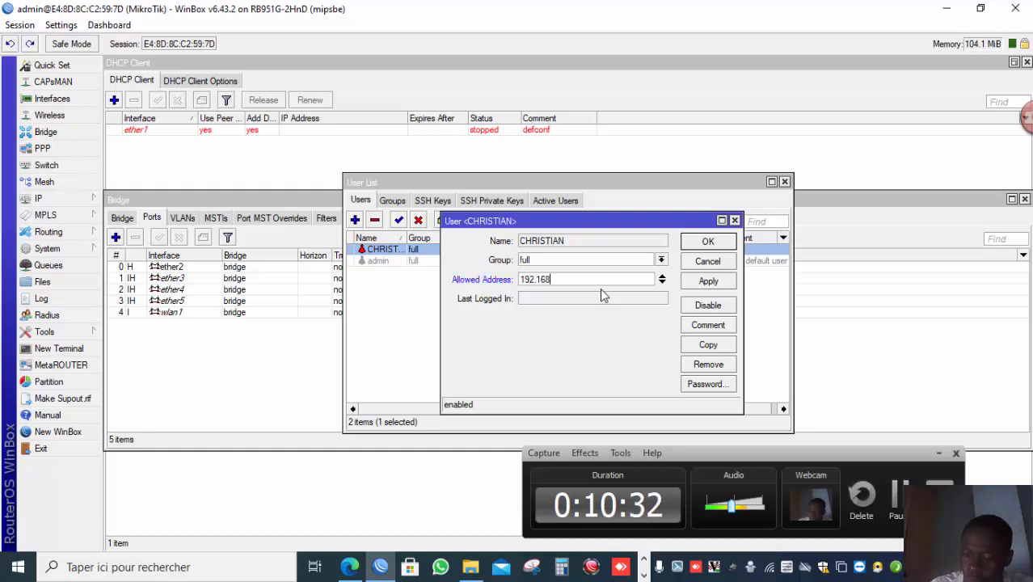
type(".88")
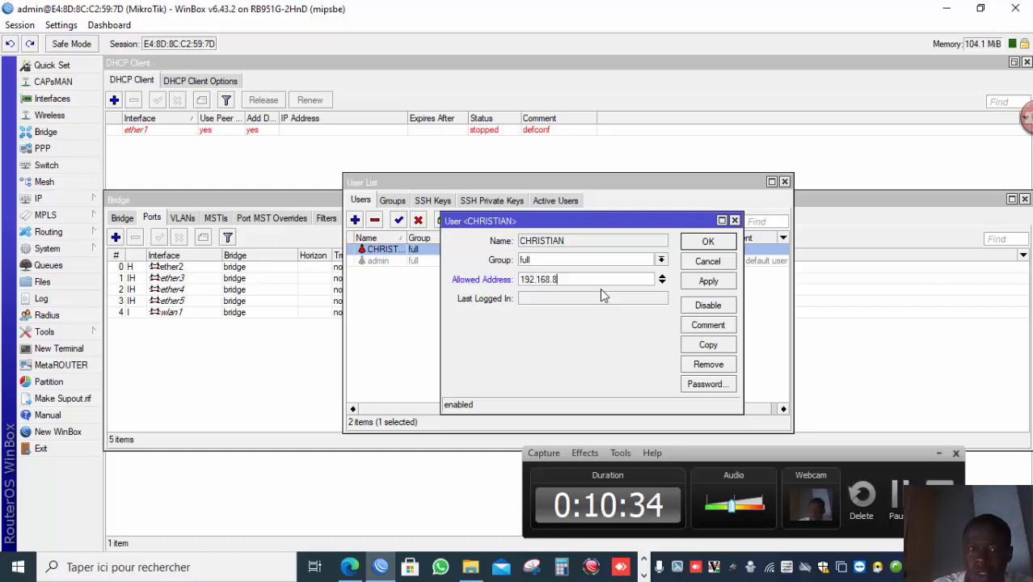
type(".0/24")
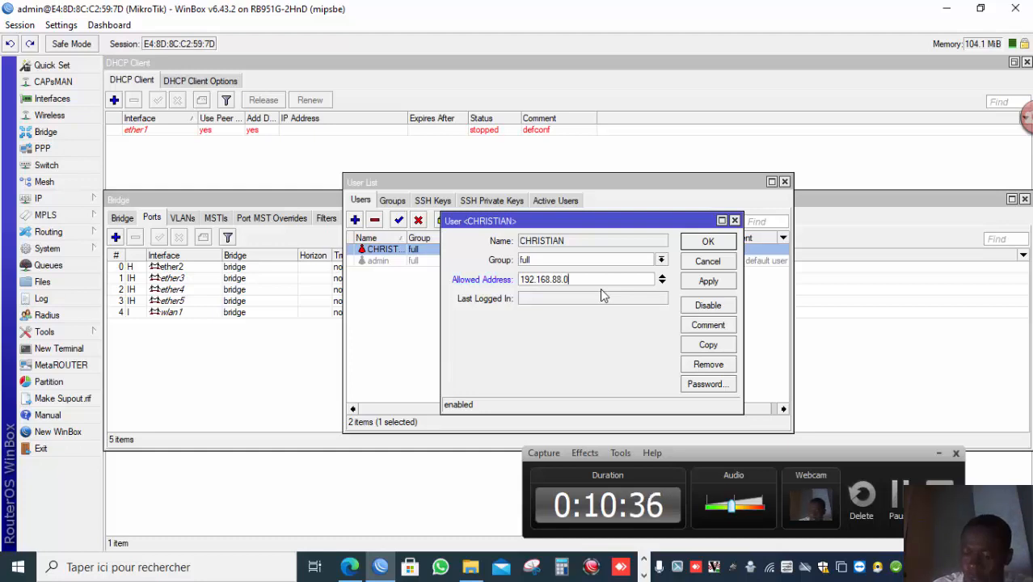
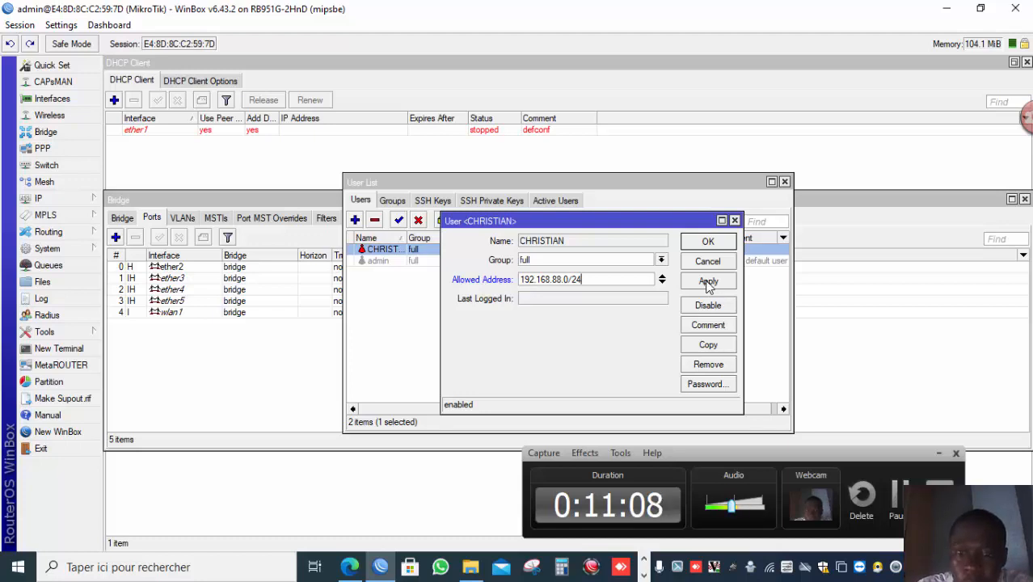
Apply and confirm the allowed address setting for user CHRISTIAN.
left_click(706, 281)
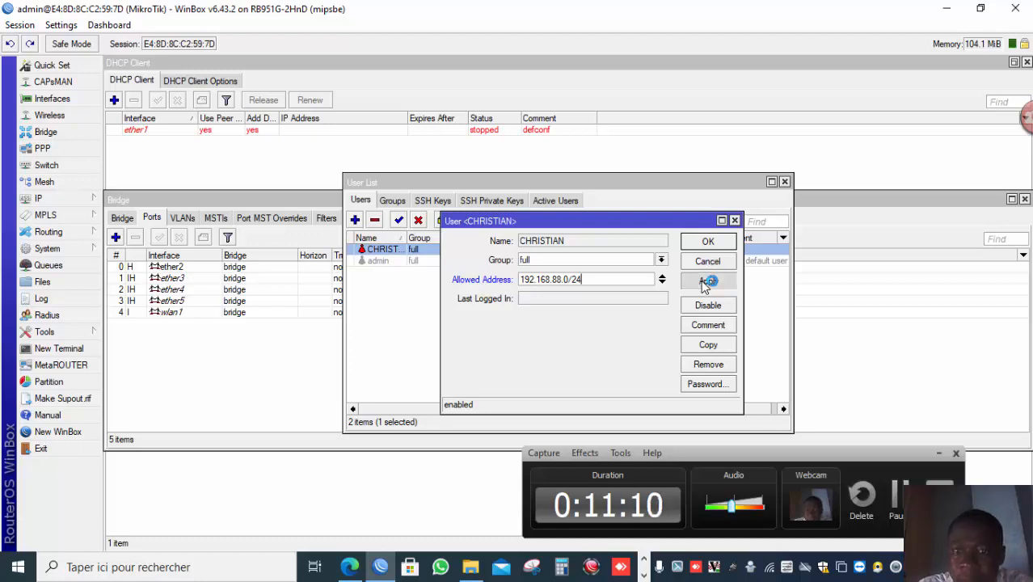
left_click(708, 244)
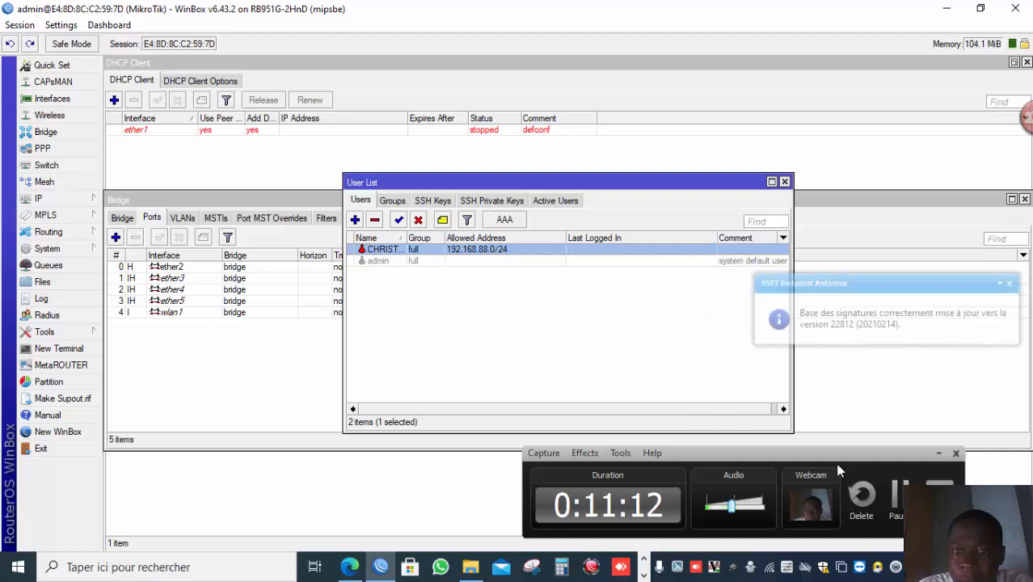
left_click(896, 512)
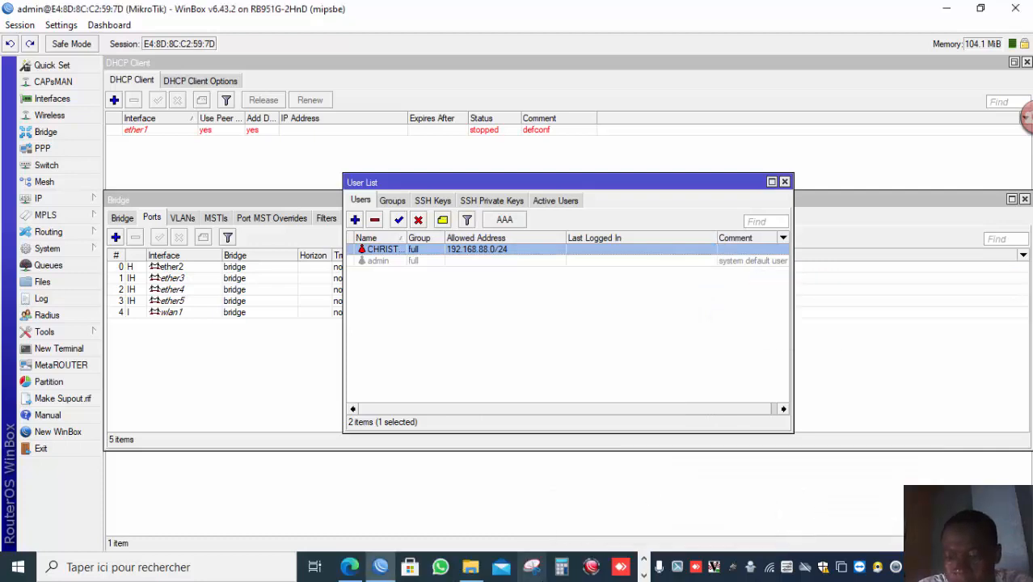
left_click(643, 574)
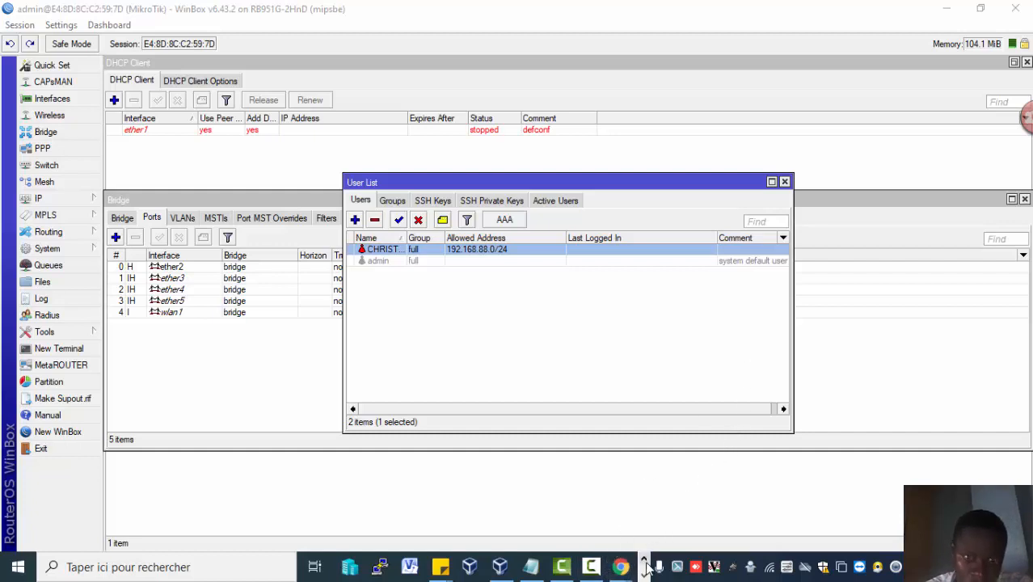
mouse_move(594, 569)
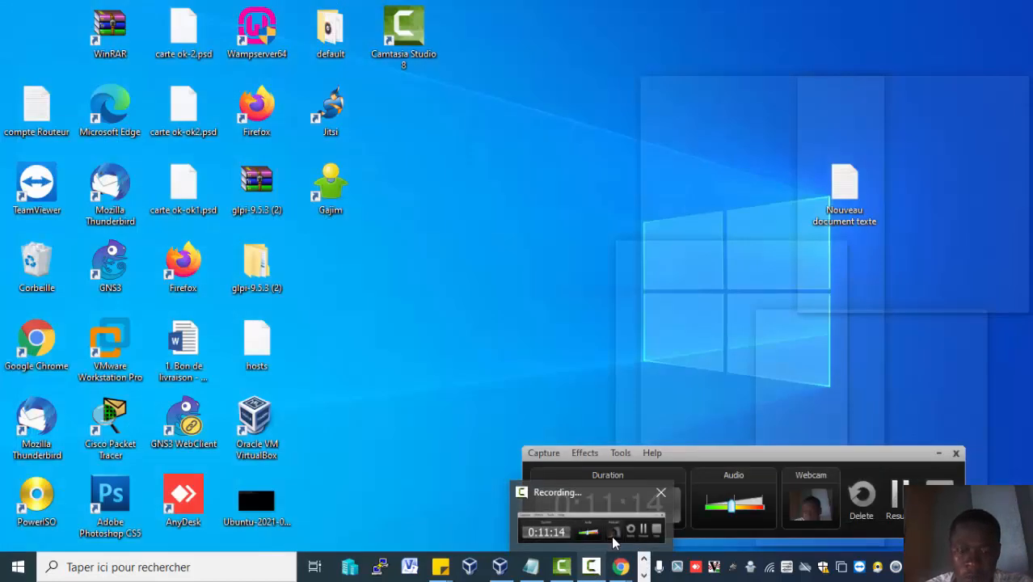
left_click(624, 527)
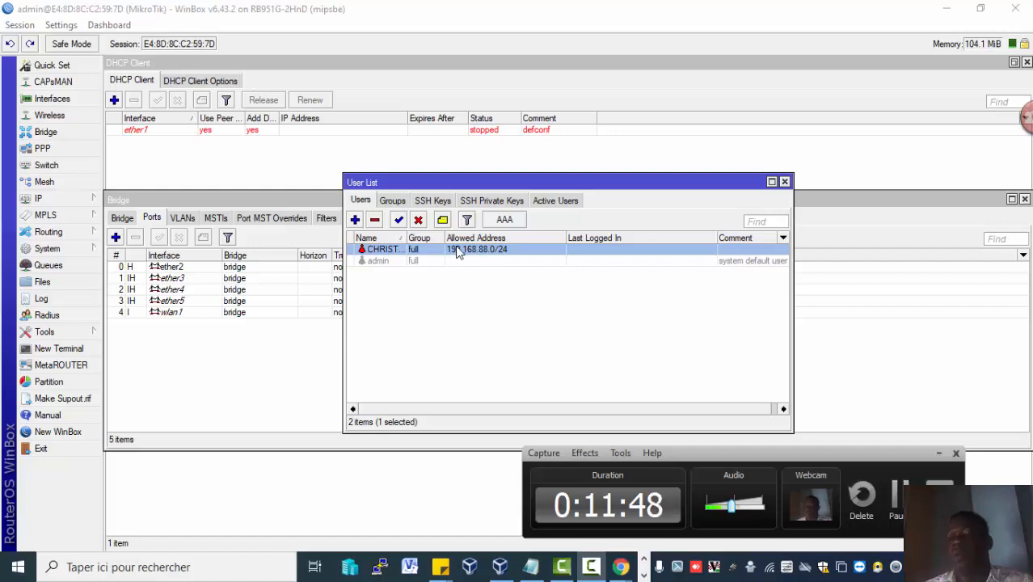
left_click(895, 505)
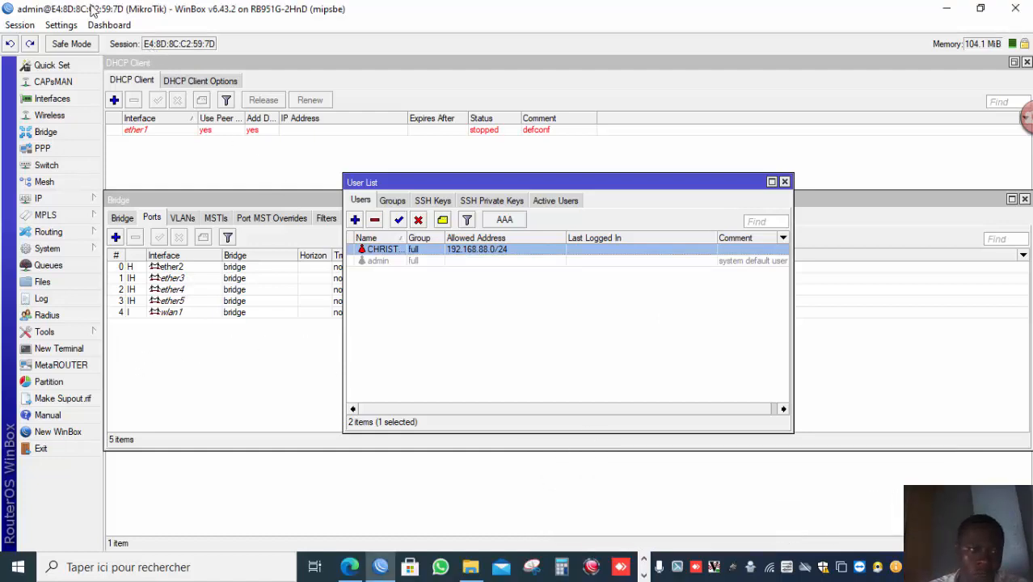
Open a new WinBox login, pick the router's MAC neighbor and try logging in as CHRISTIAN with the account password.
left_click(75, 431)
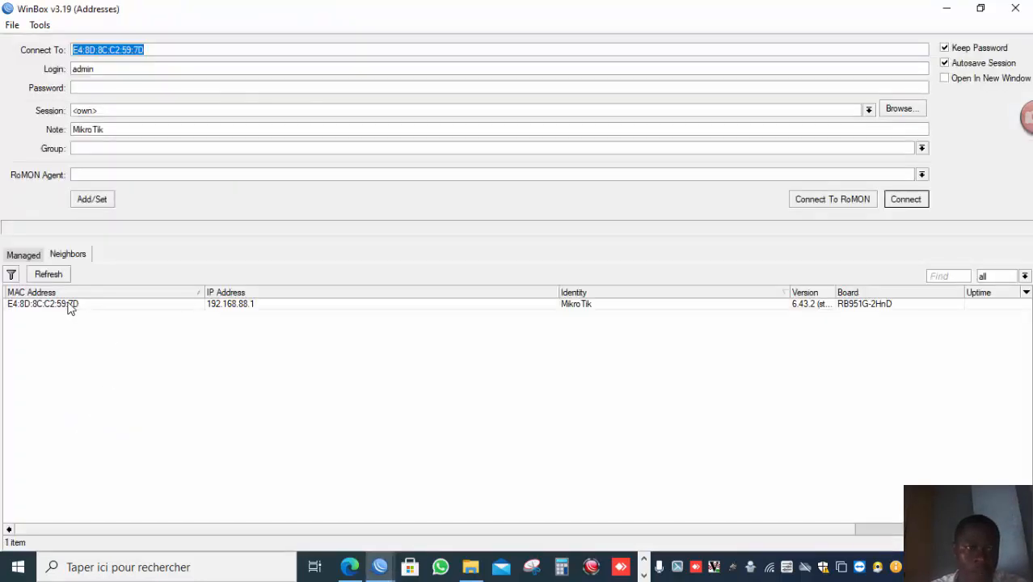
left_click(68, 307)
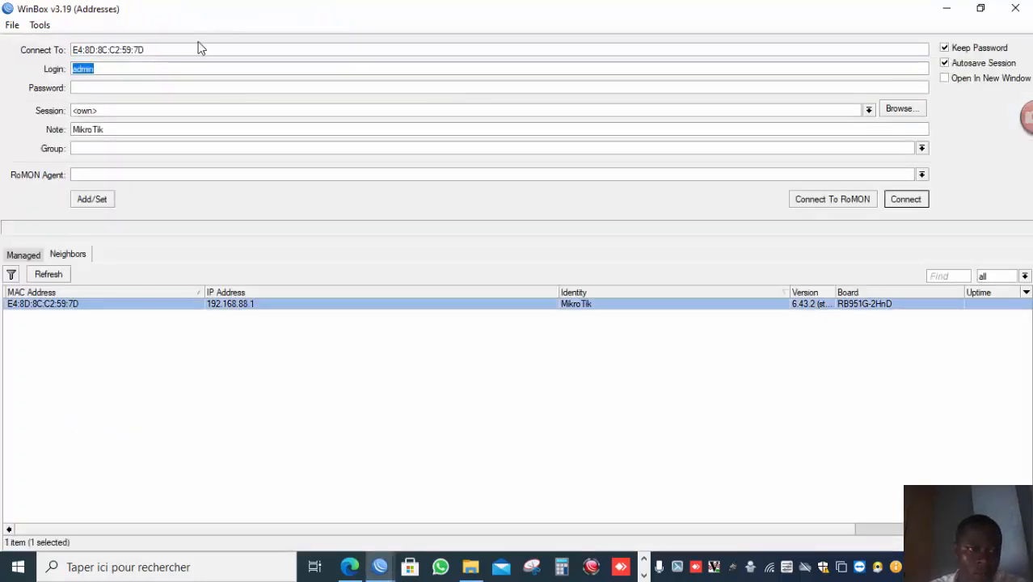
type("CH")
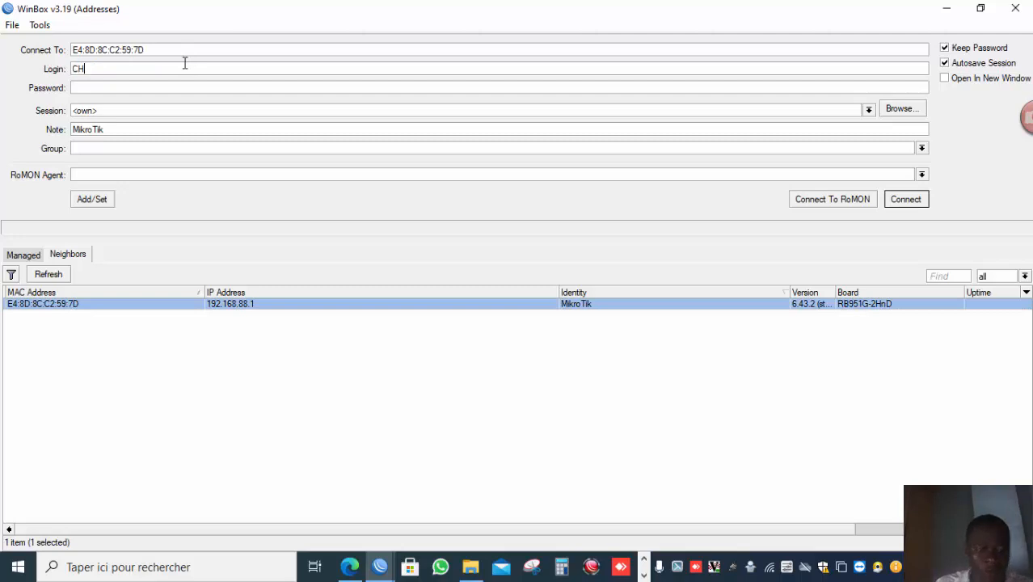
type("RISTI")
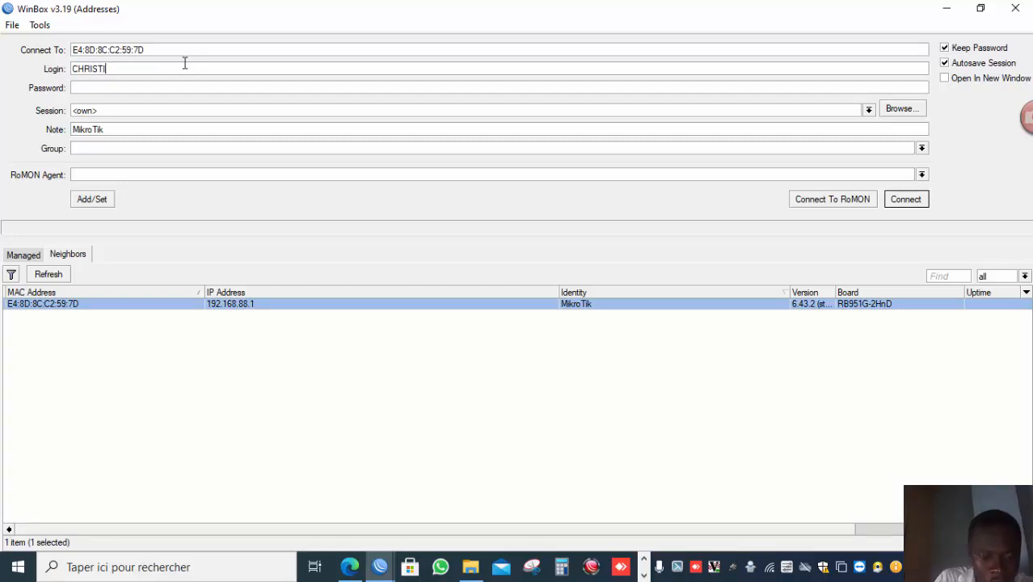
type("AN")
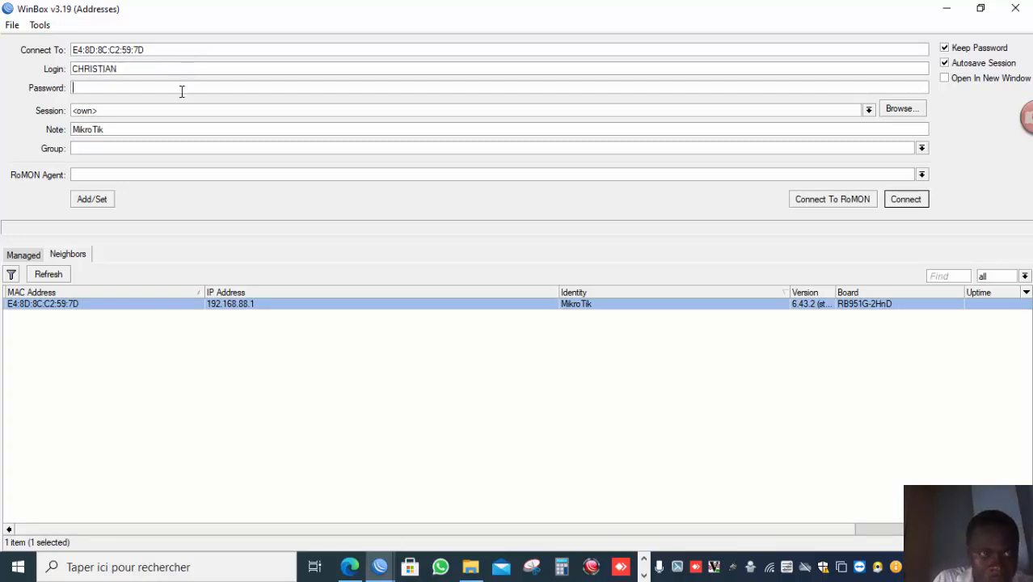
left_click(182, 91)
type("**")
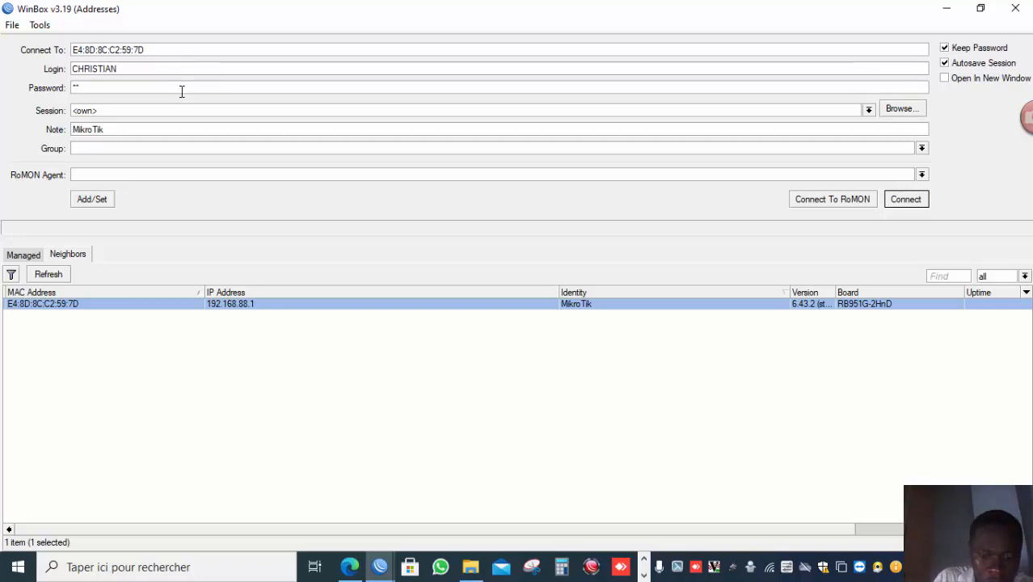
type("***")
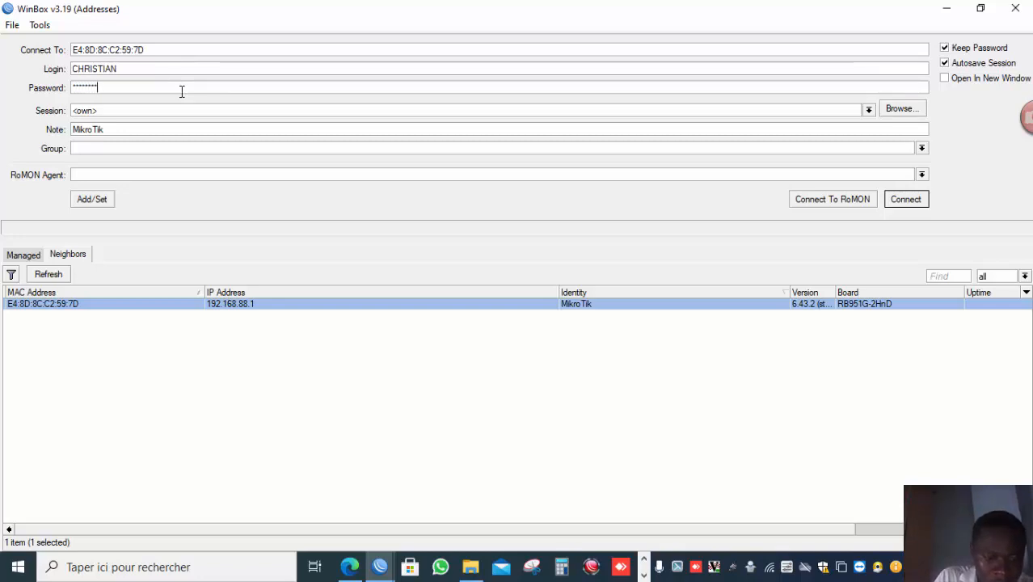
type("*")
key("Return")
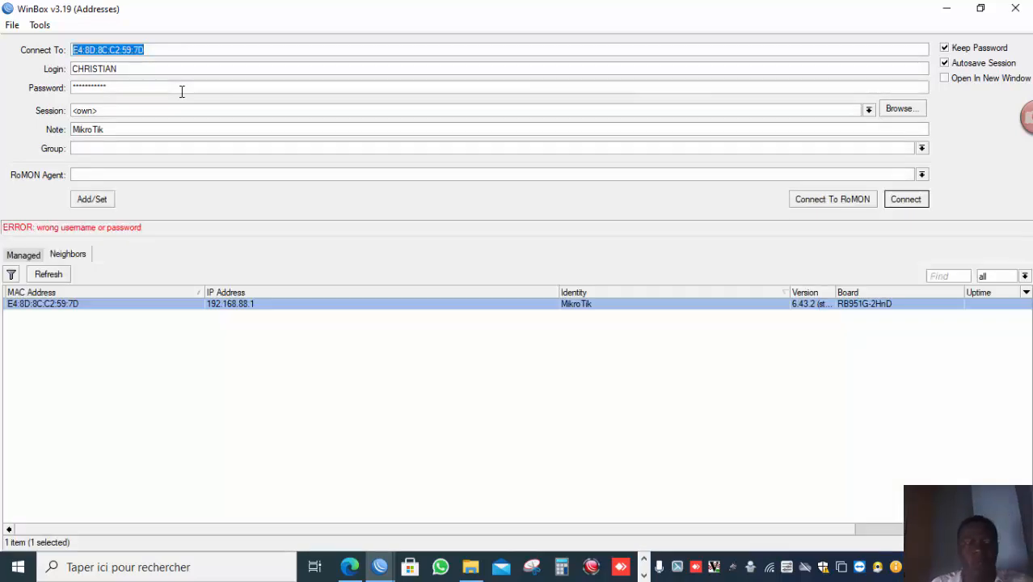
left_click(642, 575)
mouse_move(591, 566)
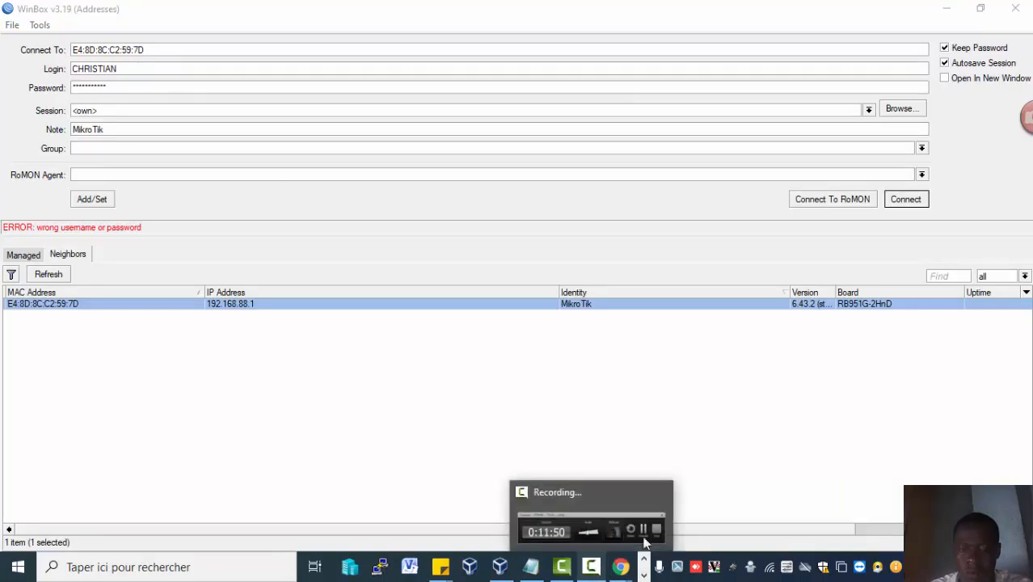
left_click(645, 538)
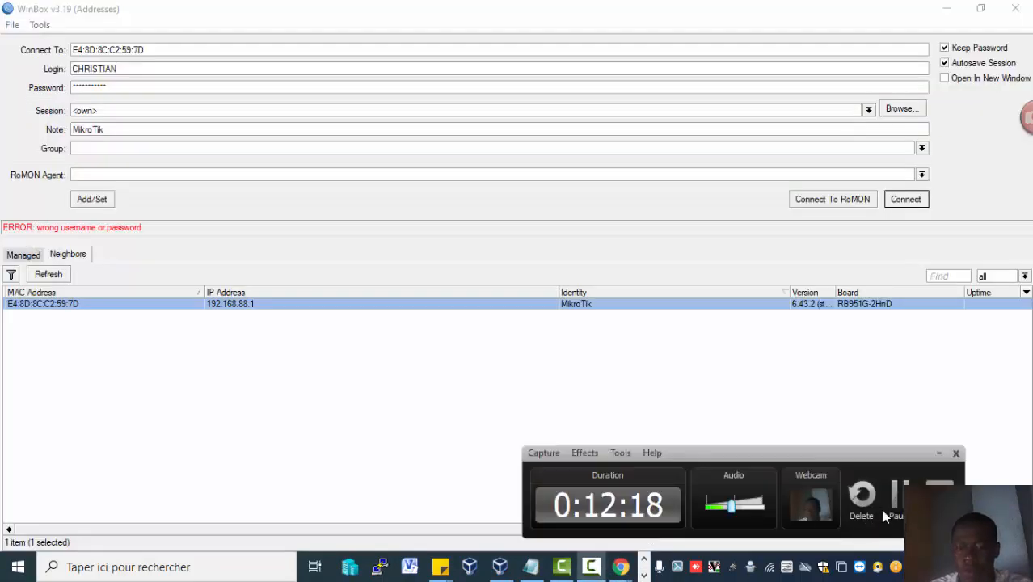
left_click(897, 494)
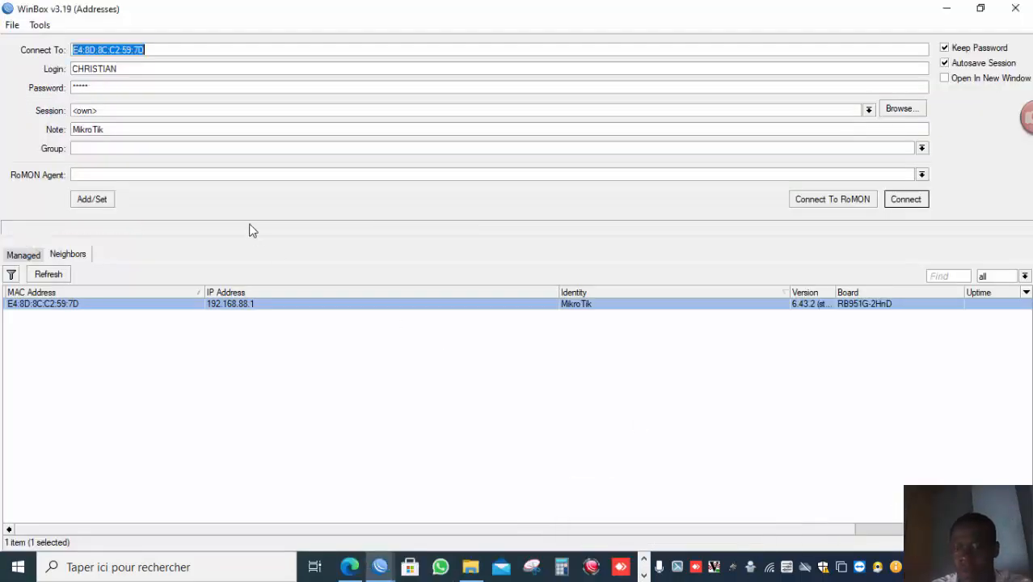
Clear and re-enter CHRISTIAN's account password, then connect to the router.
left_click(135, 88)
key("BackSpace")
key("BackSpace")
key("BackSpace")
key("BackSpace")
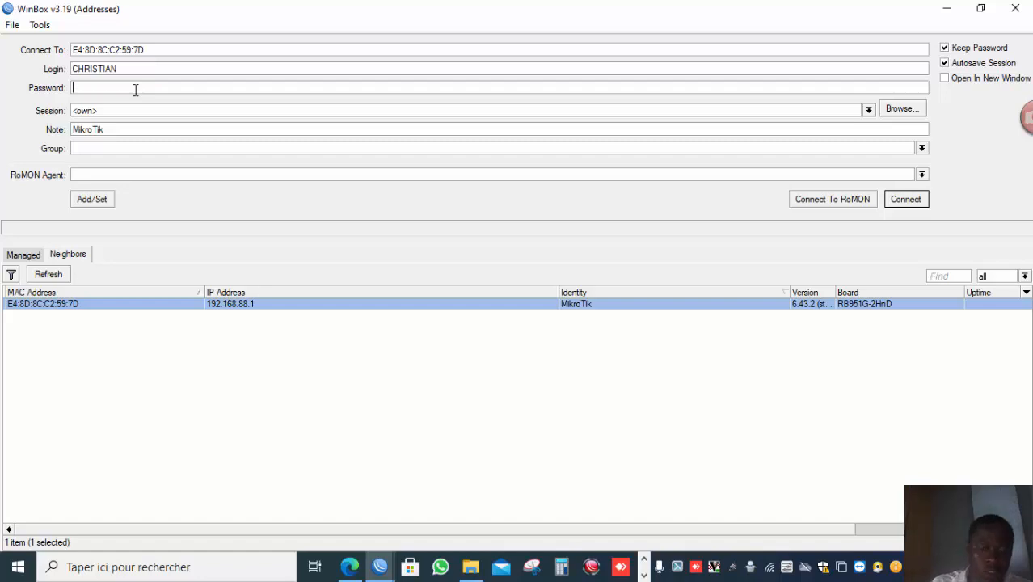
type("***")
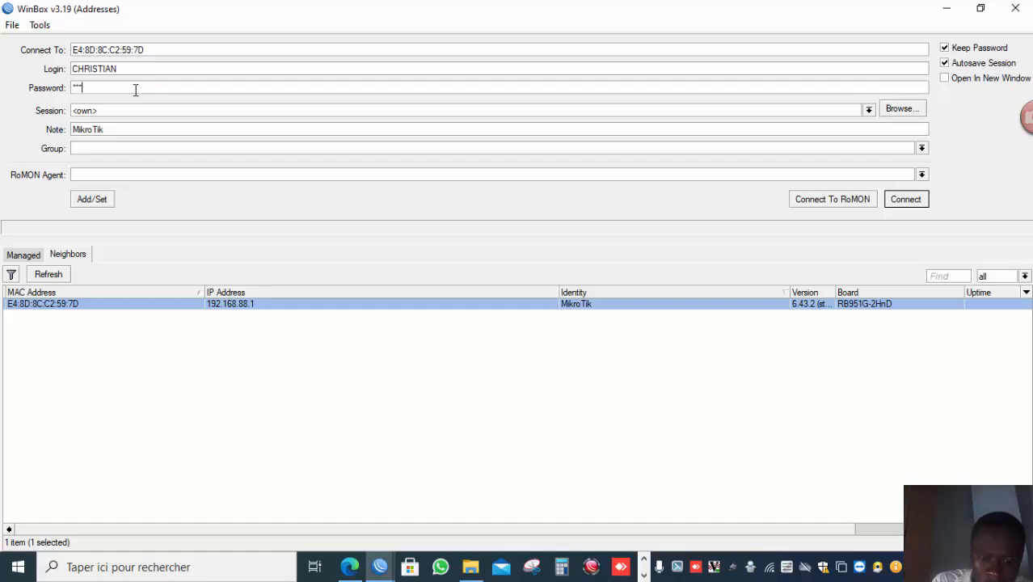
type("*")
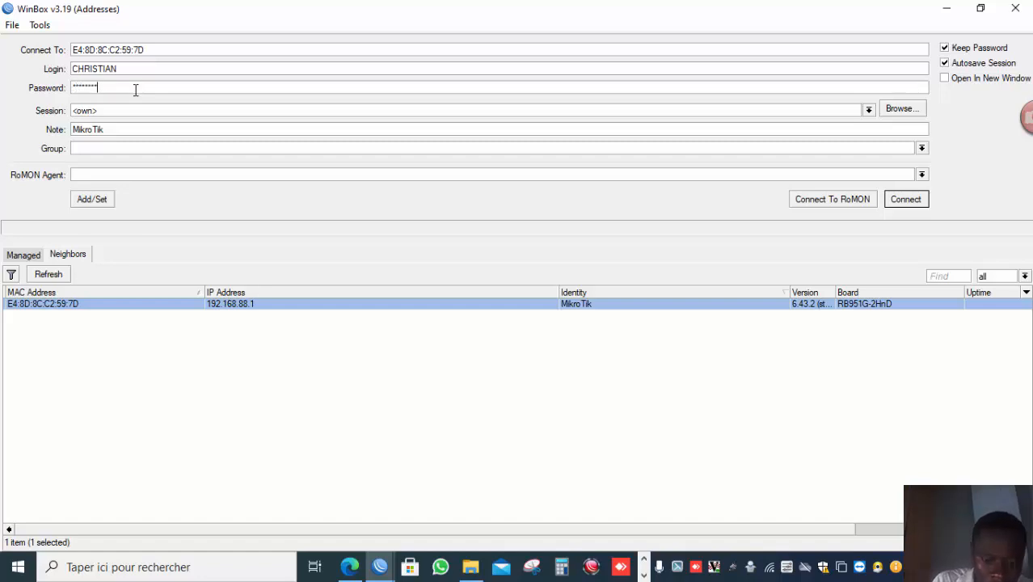
type("*")
key("Return")
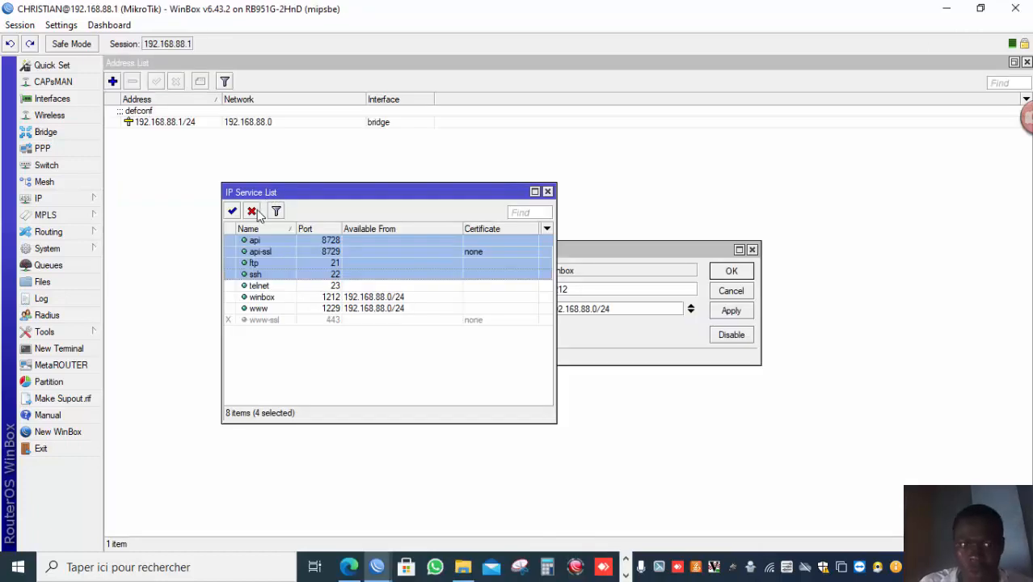
Disable the api, api-ssl, ftp, ssh and telnet services in the IP service list.
left_click(253, 212)
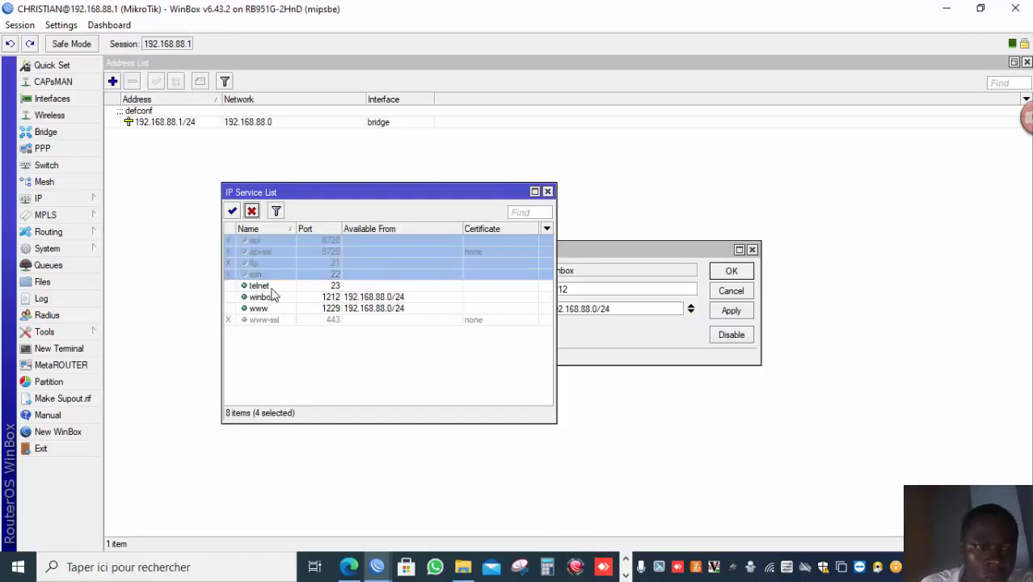
left_click(275, 288)
left_click(251, 210)
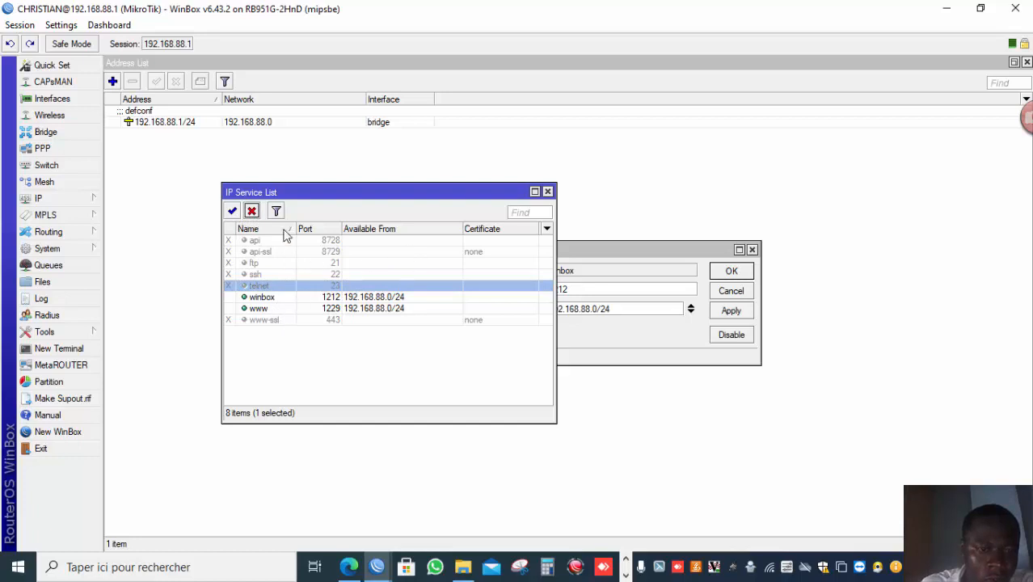
left_click(232, 211)
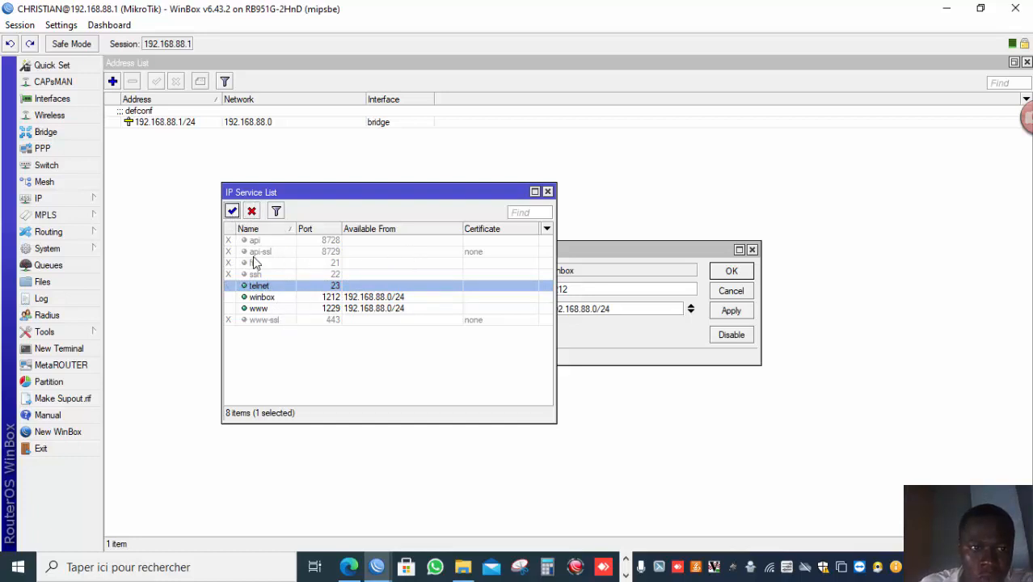
left_click(253, 212)
left_click(184, 328)
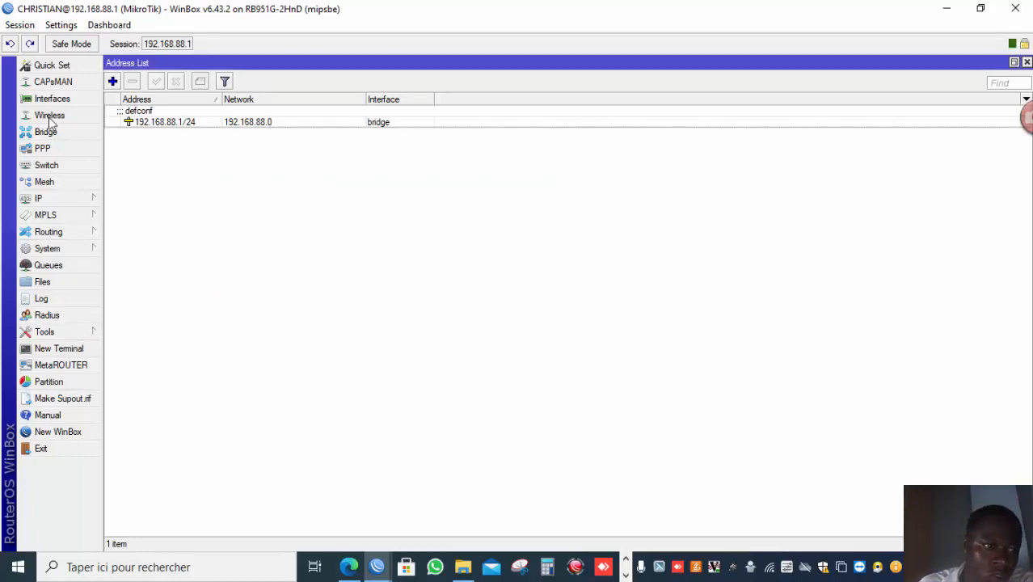
Exit the CHRISTIAN session and disconnect the remaining MAC-based WinBox session.
left_click(24, 24)
left_click(68, 153)
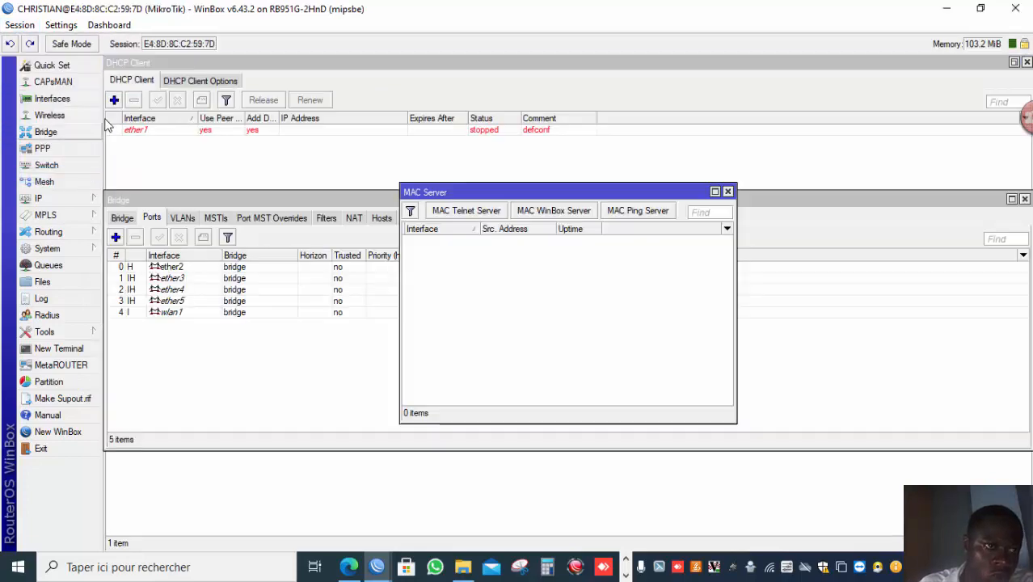
left_click(20, 24)
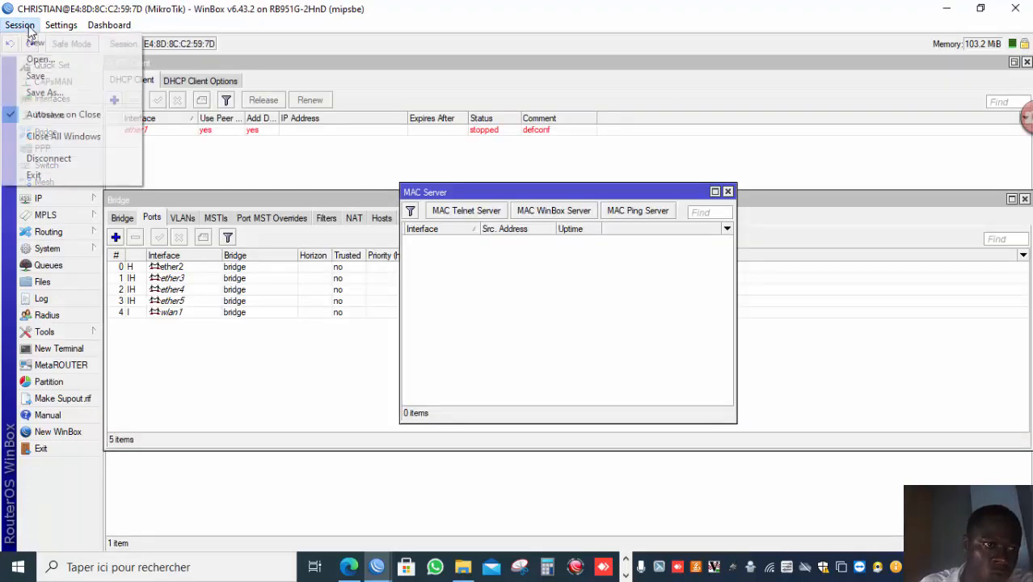
left_click(65, 158)
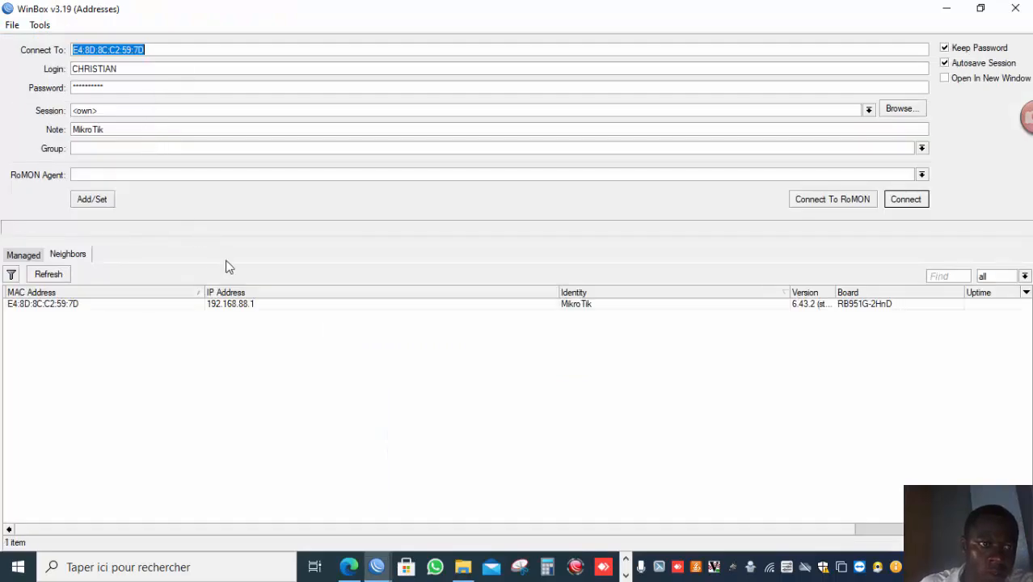
Try connecting to the router at 192.168.88.1 on the default WinBox port.
left_click(240, 306)
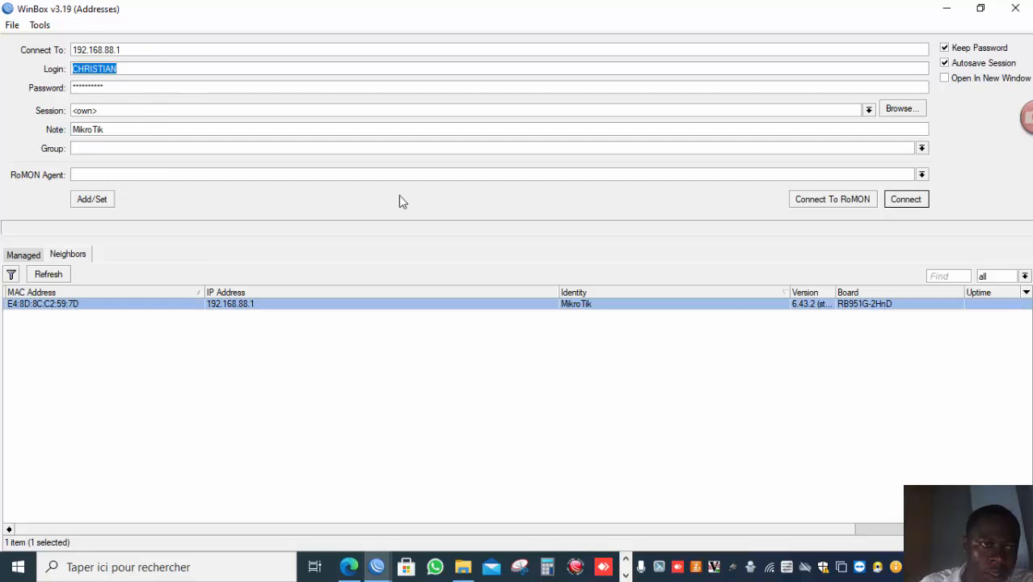
left_click(905, 200)
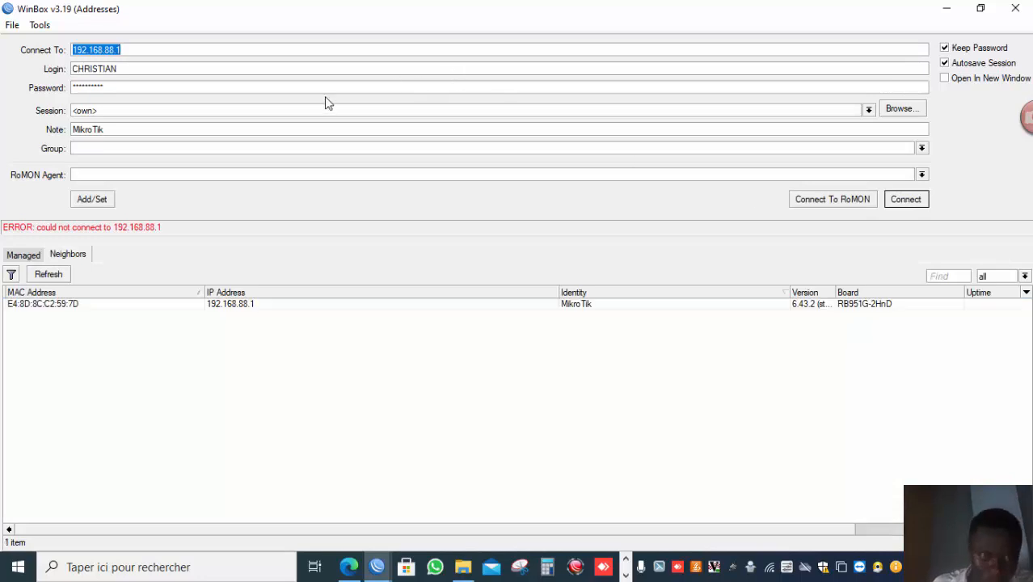
Connect to the router at 192.168.88.1:1212 as CHRISTIAN.
left_click(286, 53)
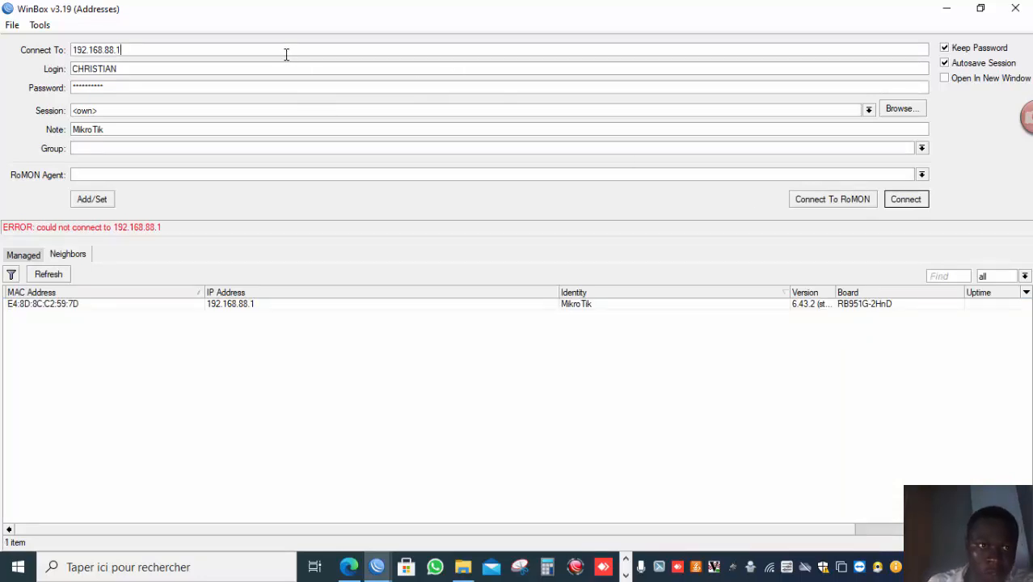
type(":")
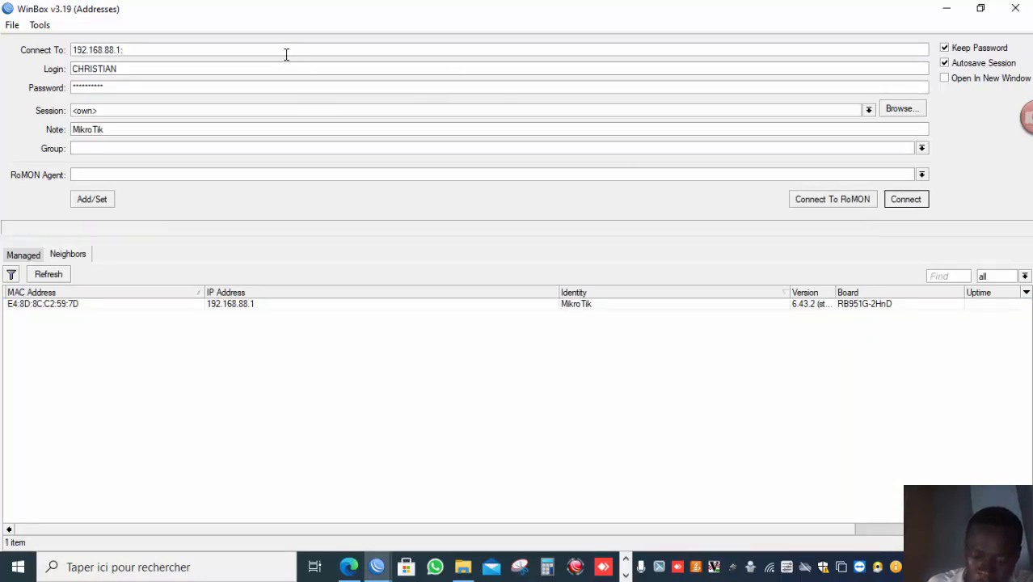
type("12")
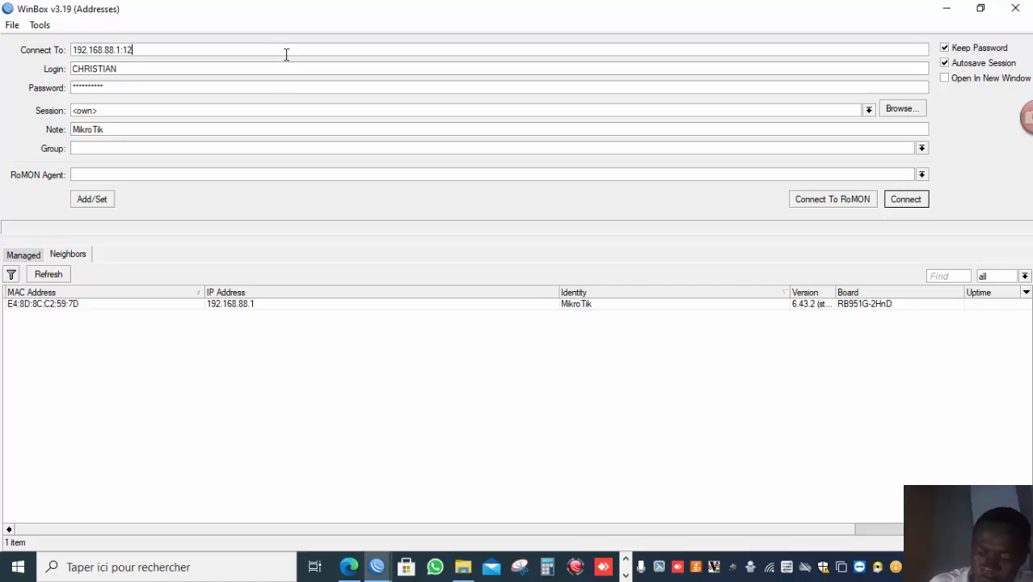
type("12")
key("Return")
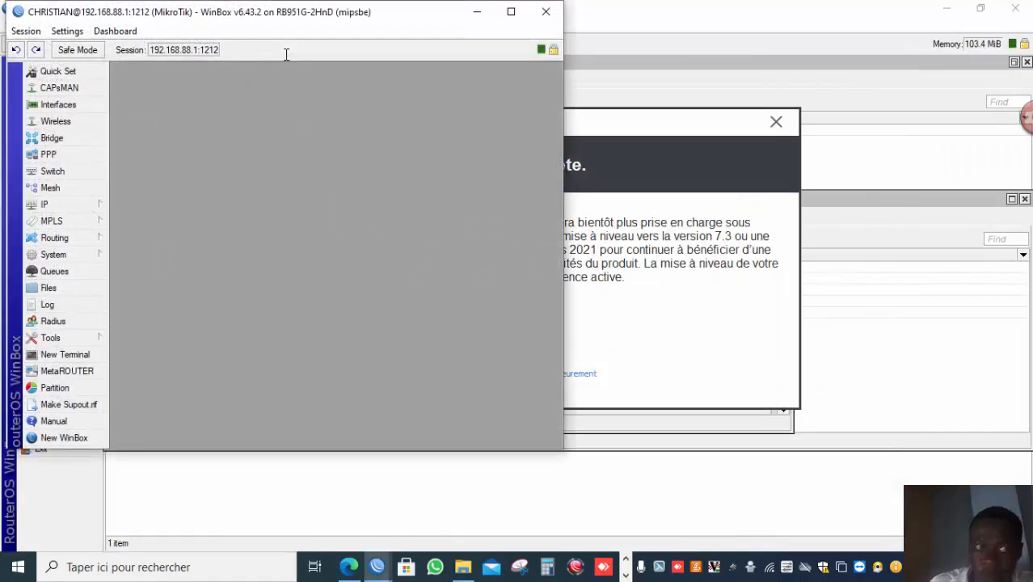
left_click(511, 12)
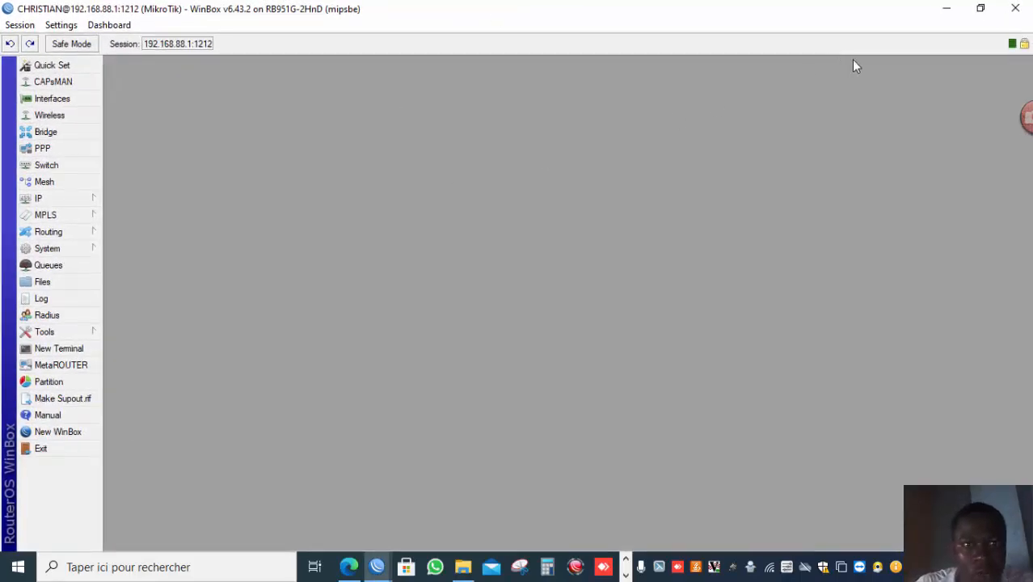
left_click(980, 8)
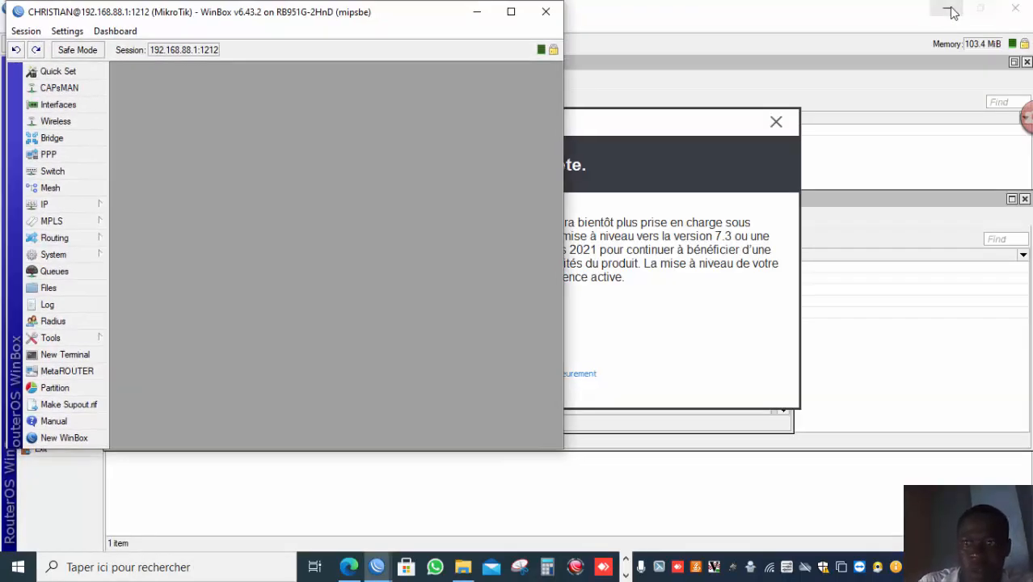
left_click(946, 9)
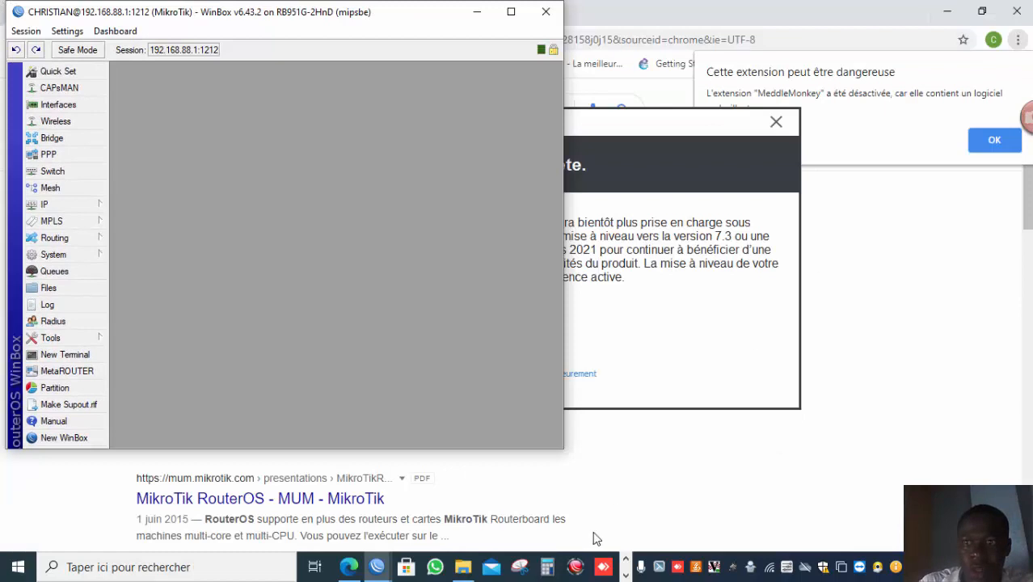
Switch to the web browser, open a new tab and browse to 192.168.88.1.
left_click(625, 575)
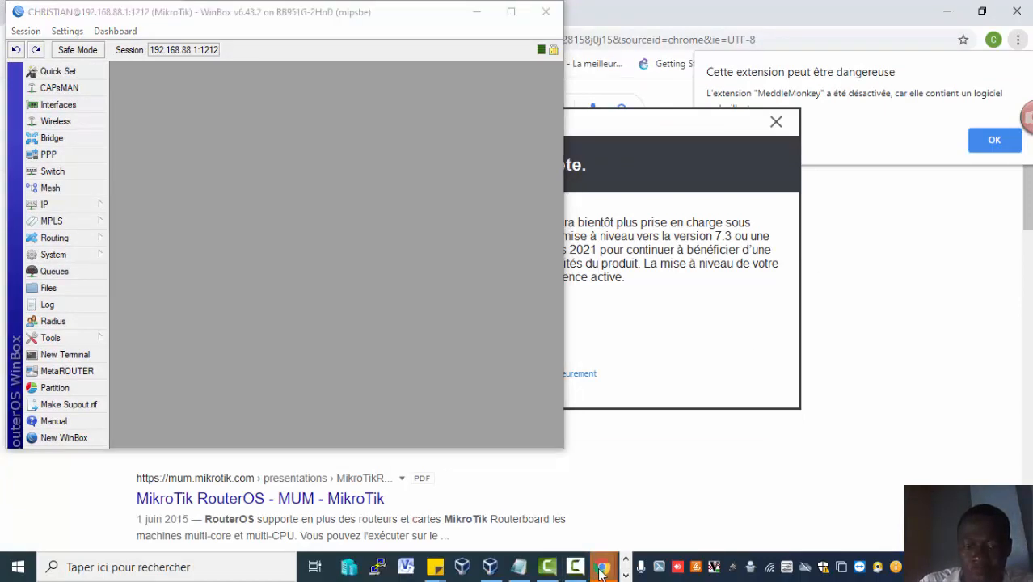
mouse_move(601, 572)
left_click(636, 505)
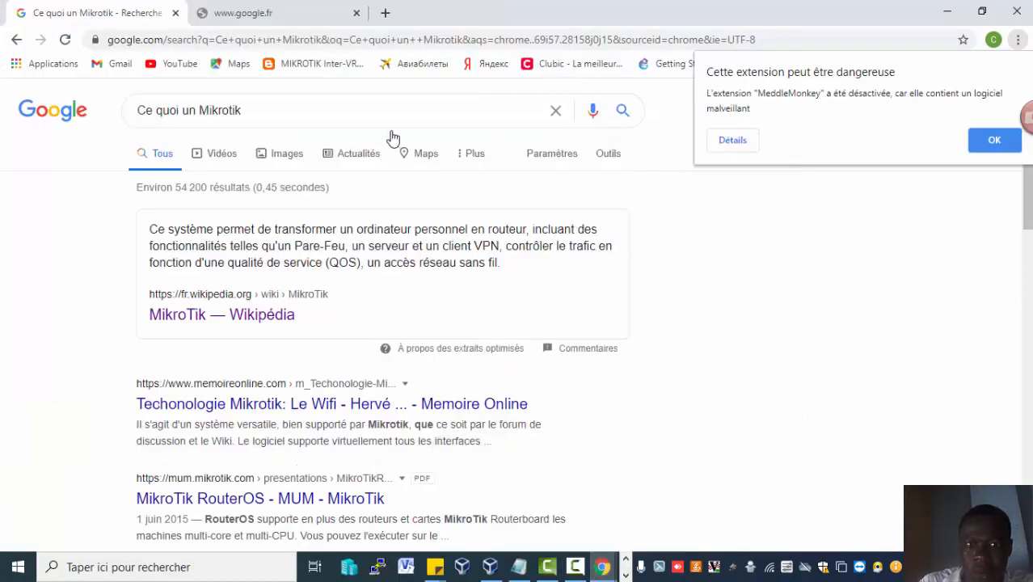
left_click(384, 13)
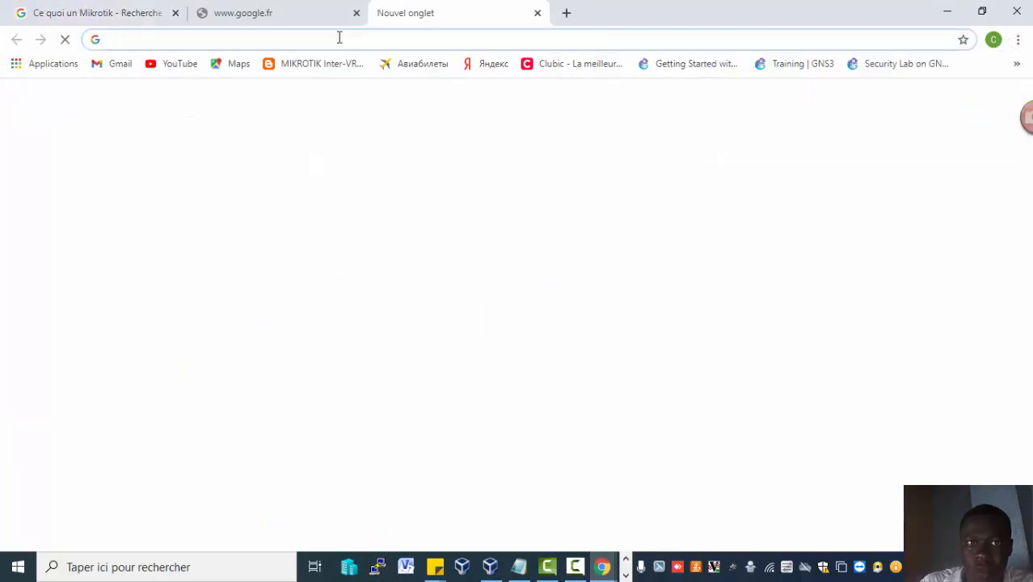
type("192.168.")
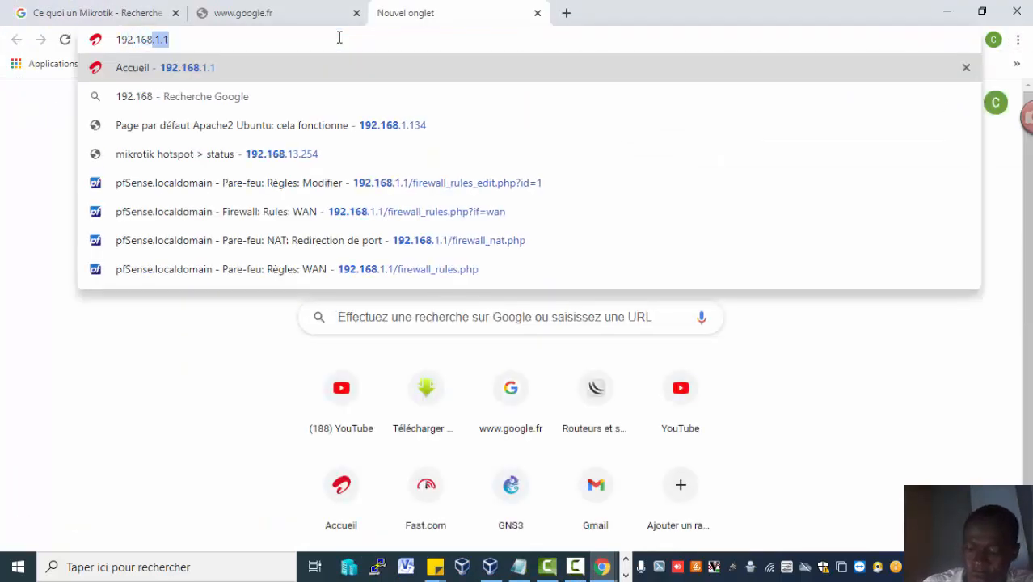
type("88.1")
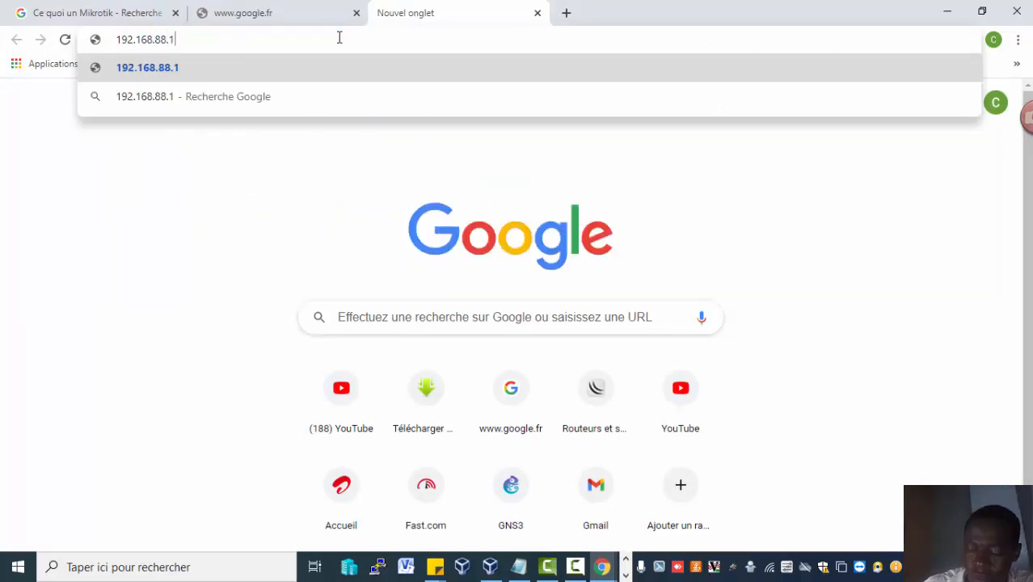
key("Return")
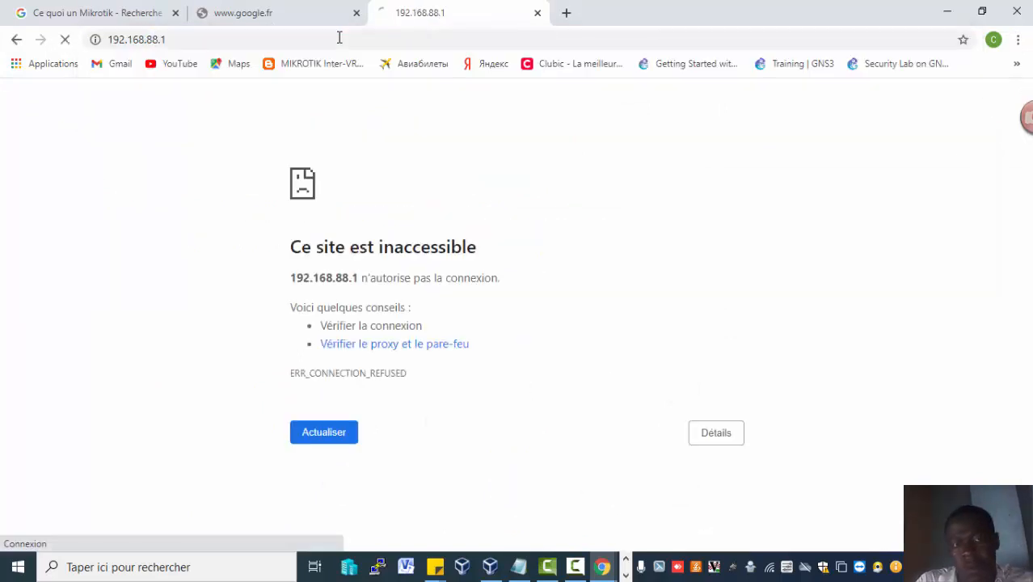
Browse to 192.168.88.1:1229 to reach the router's WebFig login page.
left_click(339, 37)
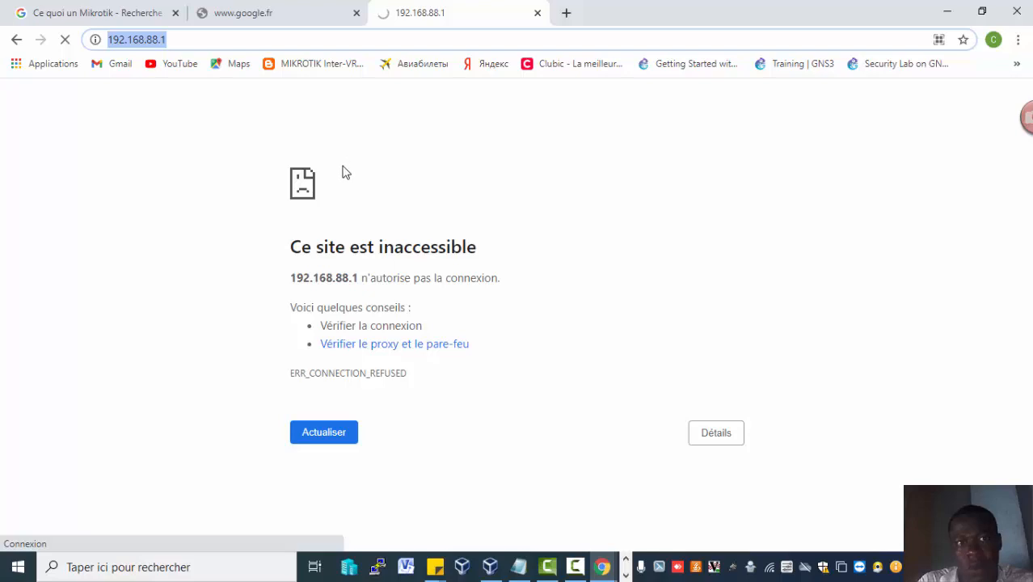
left_click(293, 37)
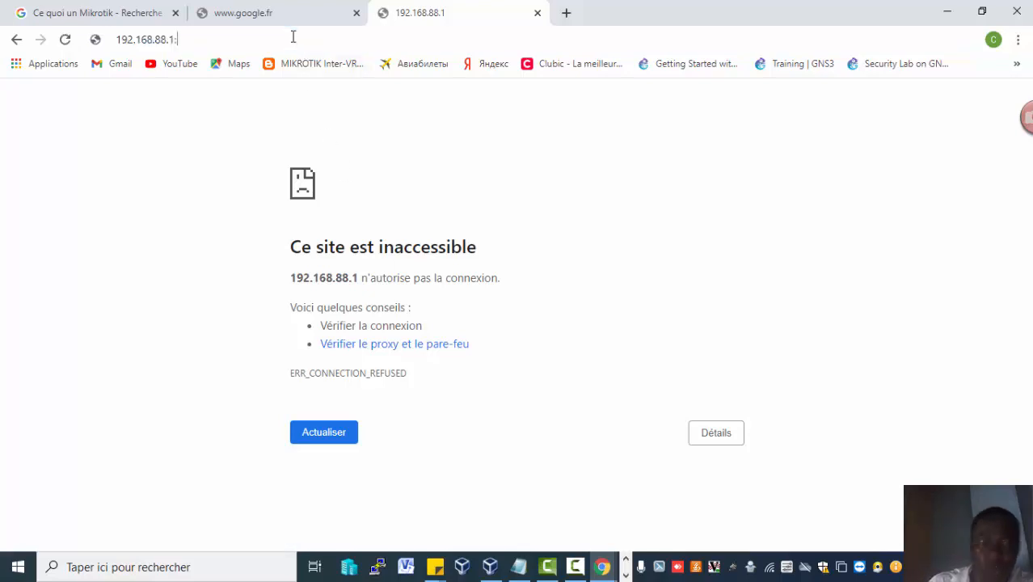
type(":1229")
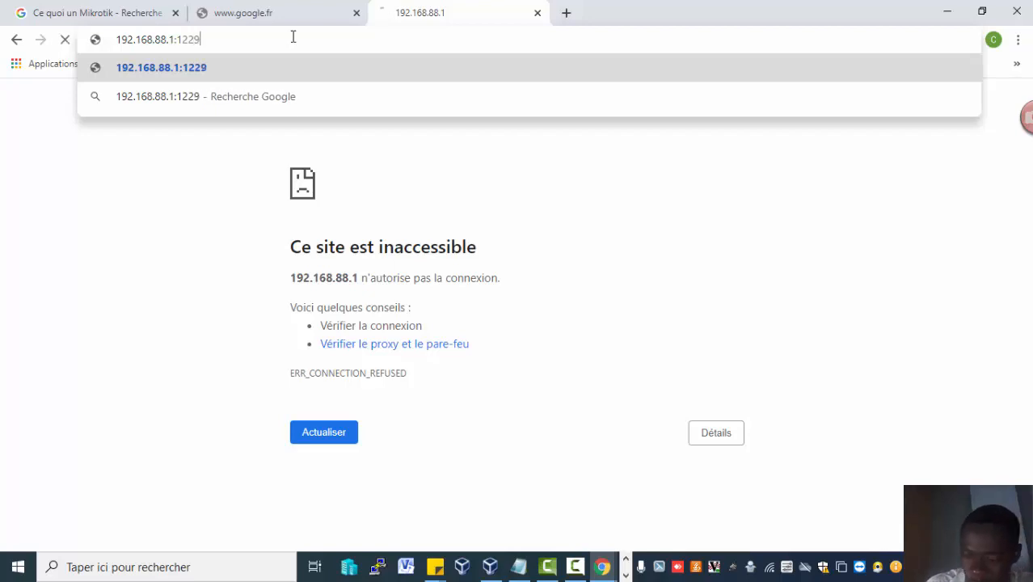
key("Return")
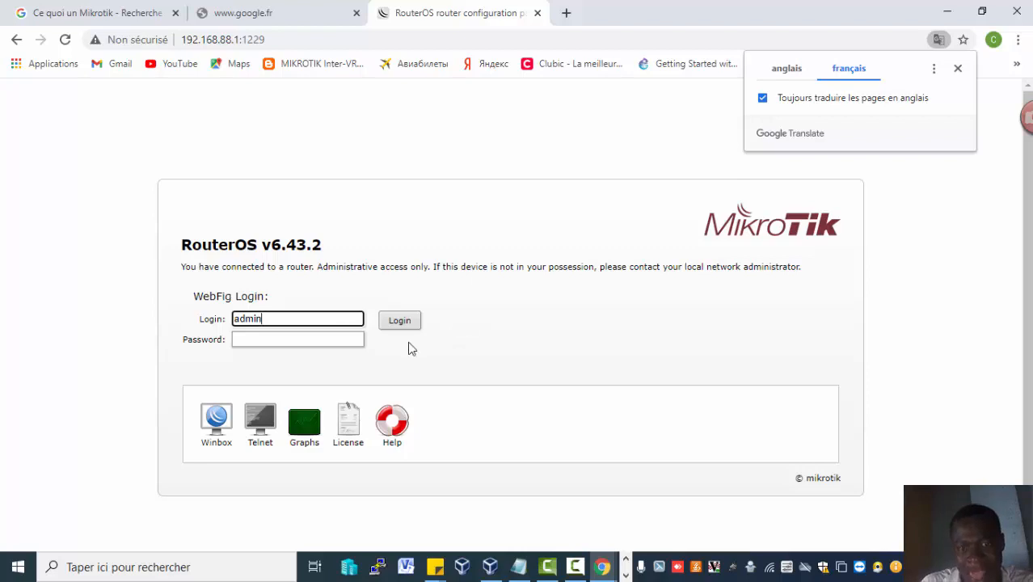
left_click(1027, 386)
mouse_move(1028, 386)
left_mouse_down()
mouse_move(1029, 427)
mouse_move(1030, 360)
mouse_move(1029, 404)
mouse_move(1014, 414)
mouse_move(1010, 383)
left_mouse_up()
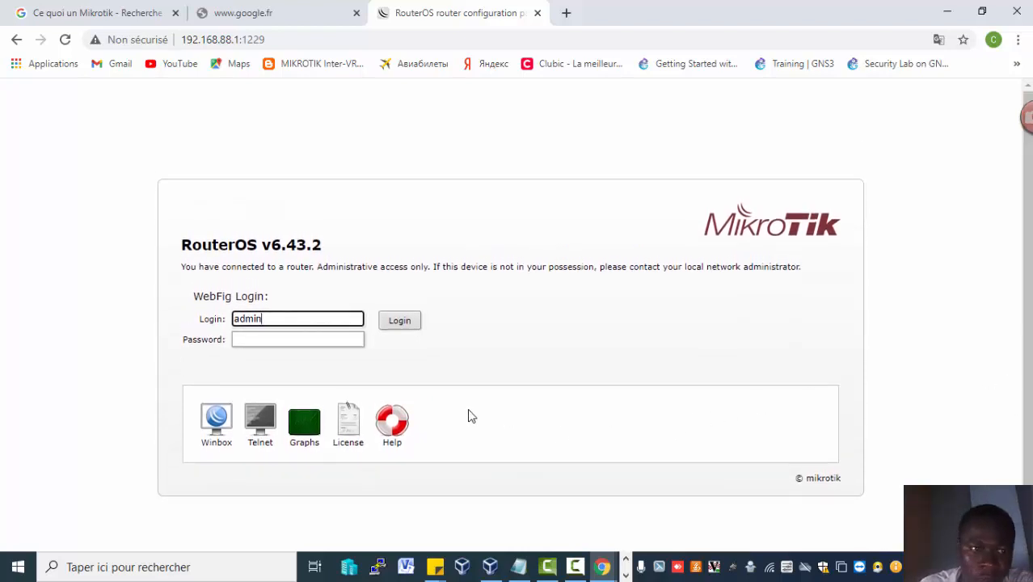
left_click(316, 343)
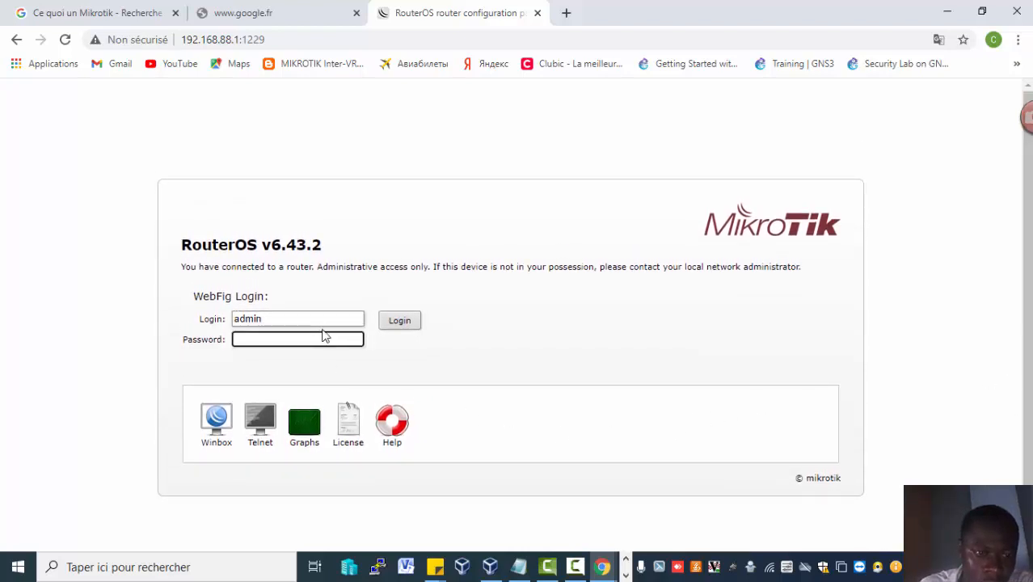
left_click(333, 319)
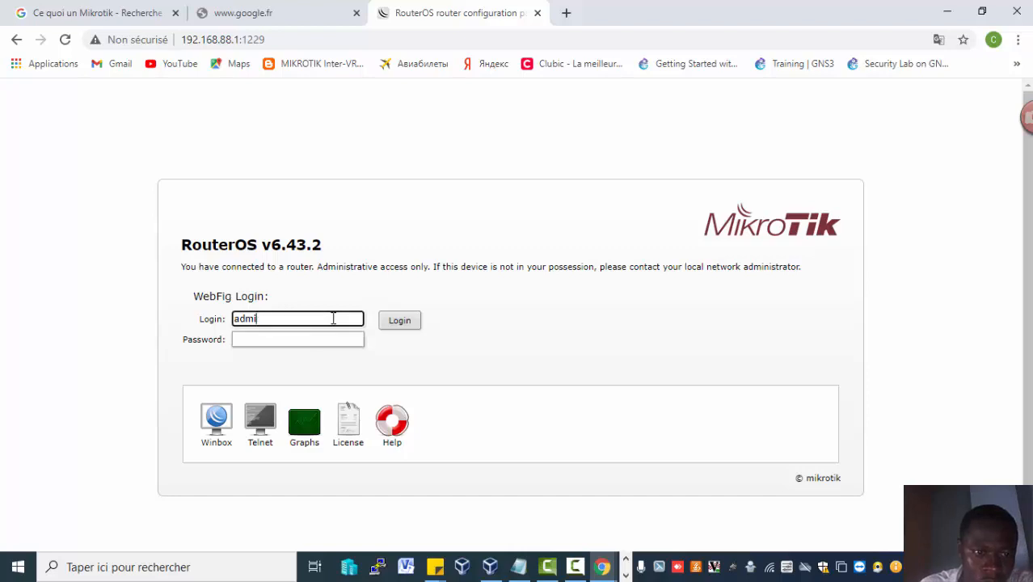
key("BackSpace")
key("BackSpace")
key("BackSpace")
key("BackSpace")
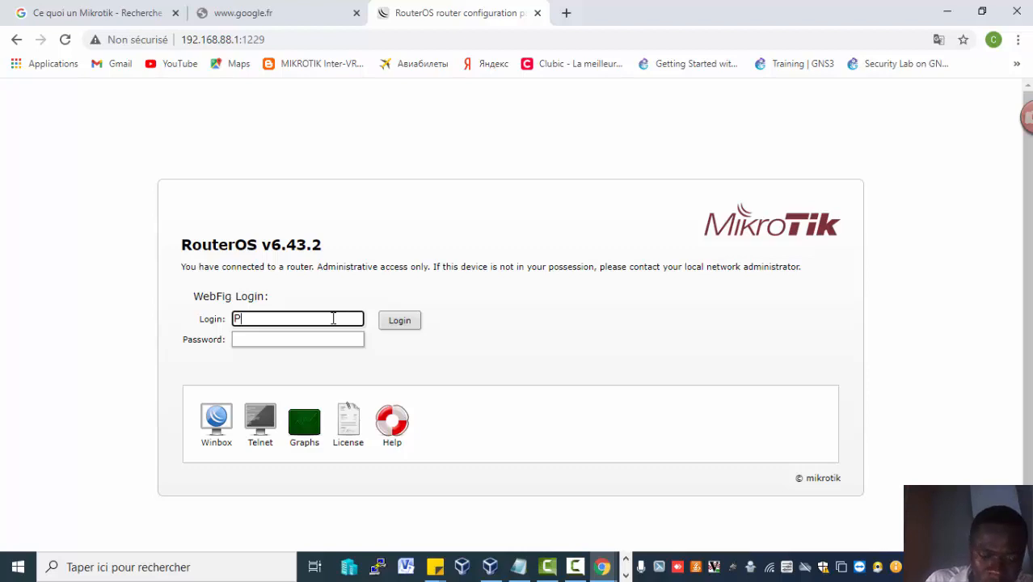
type("Prat")
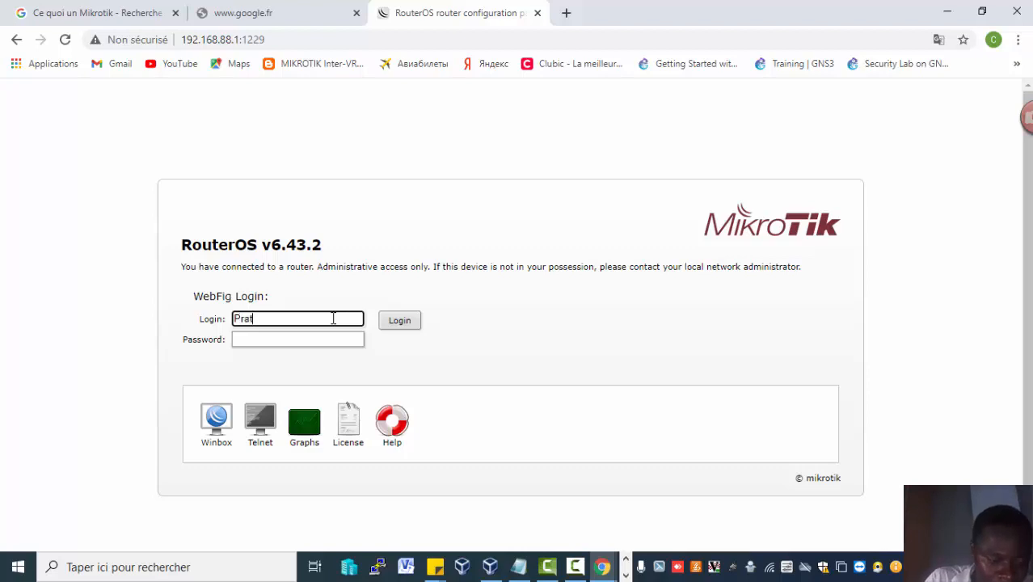
key("BackSpace")
key("BackSpace")
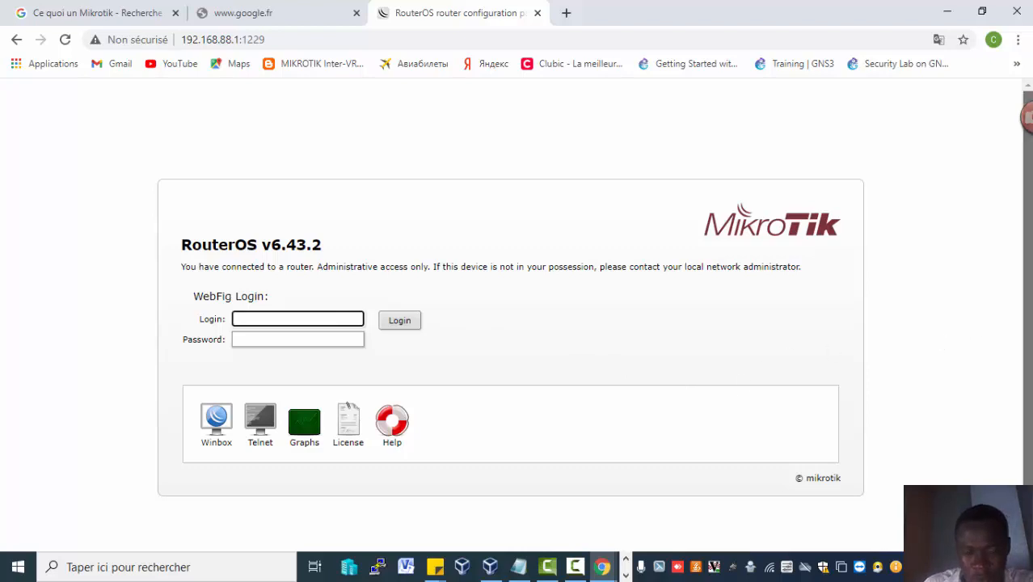
scroll(1026, 343, "down", 1)
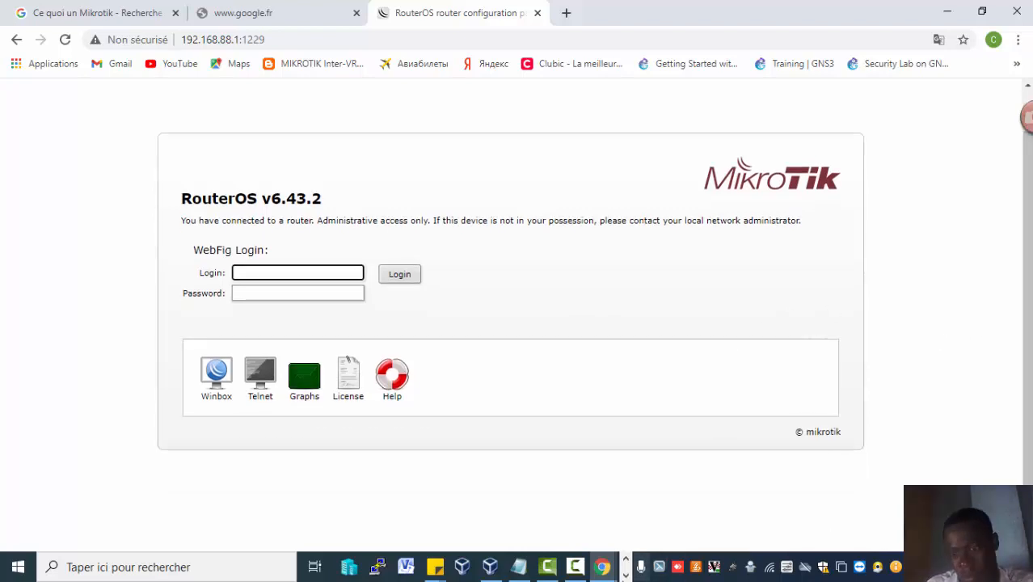
left_click(625, 574)
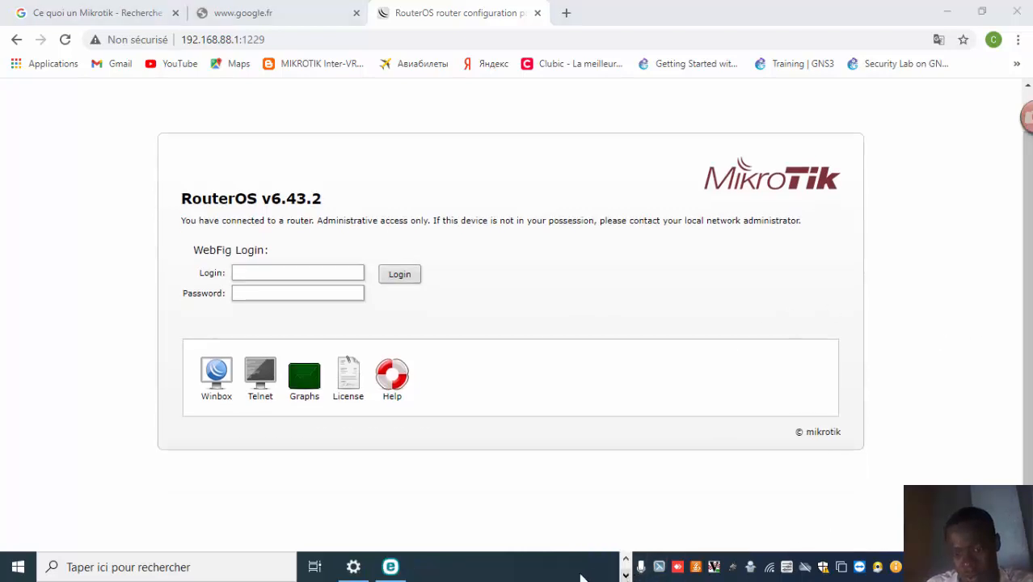
left_click(626, 558)
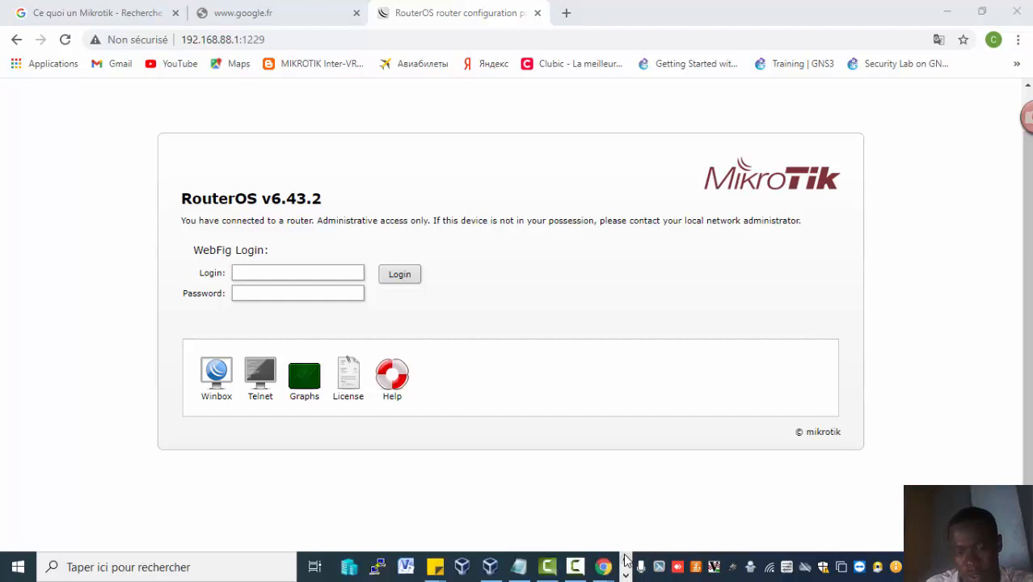
left_click(574, 568)
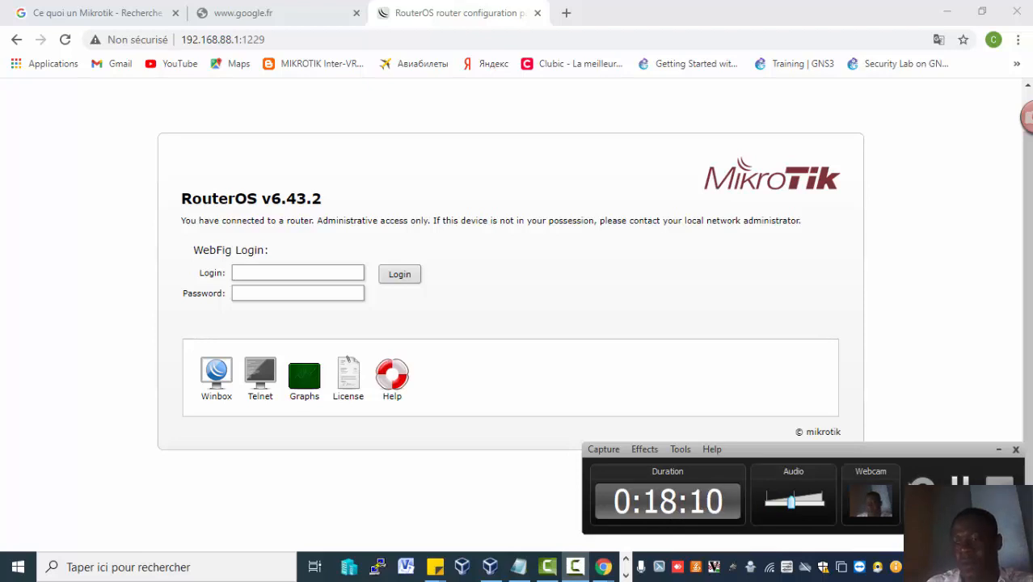
left_click(297, 273)
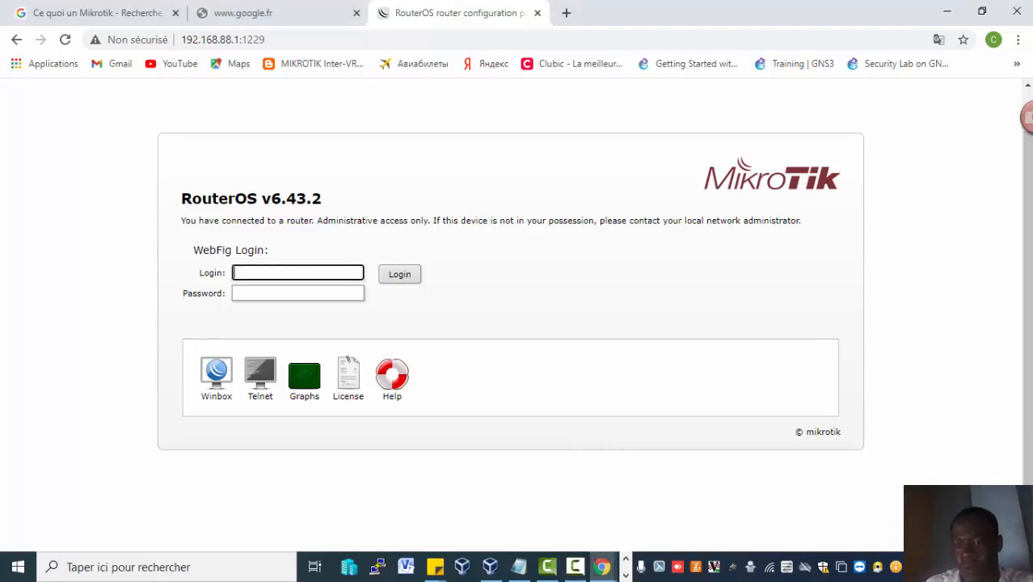
left_click(574, 567)
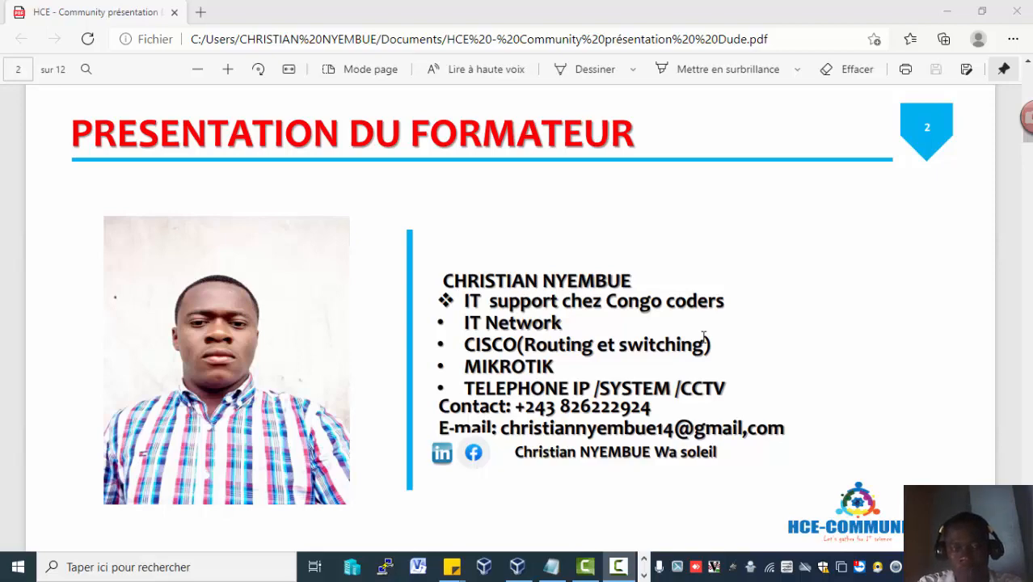
left_click(962, 10)
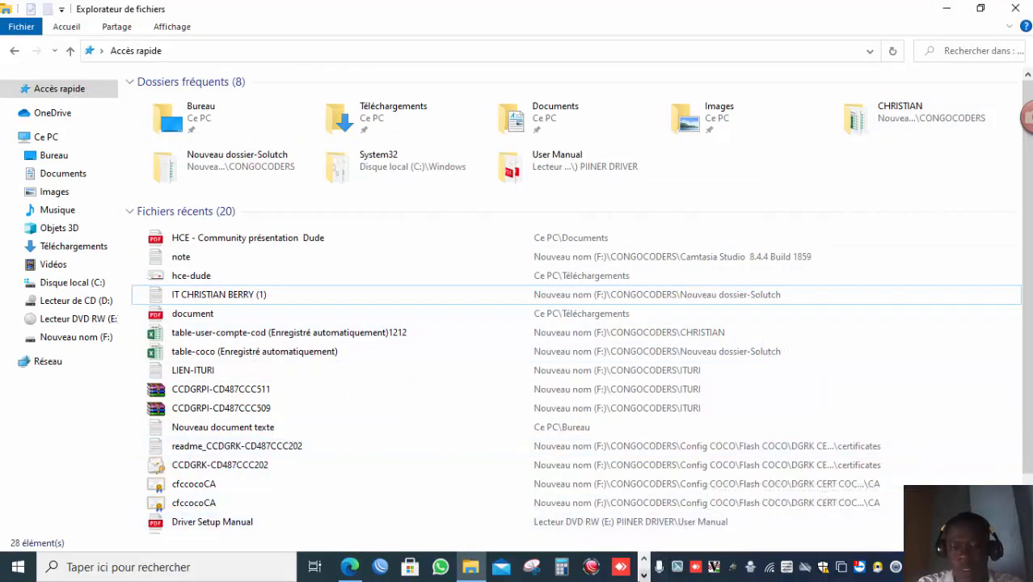
left_click(644, 574)
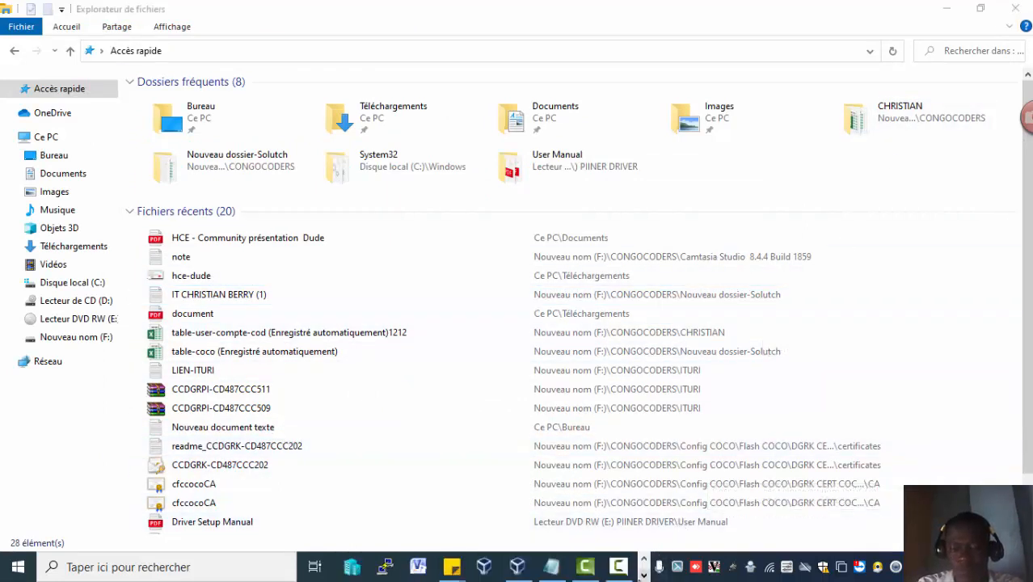
left_click(644, 574)
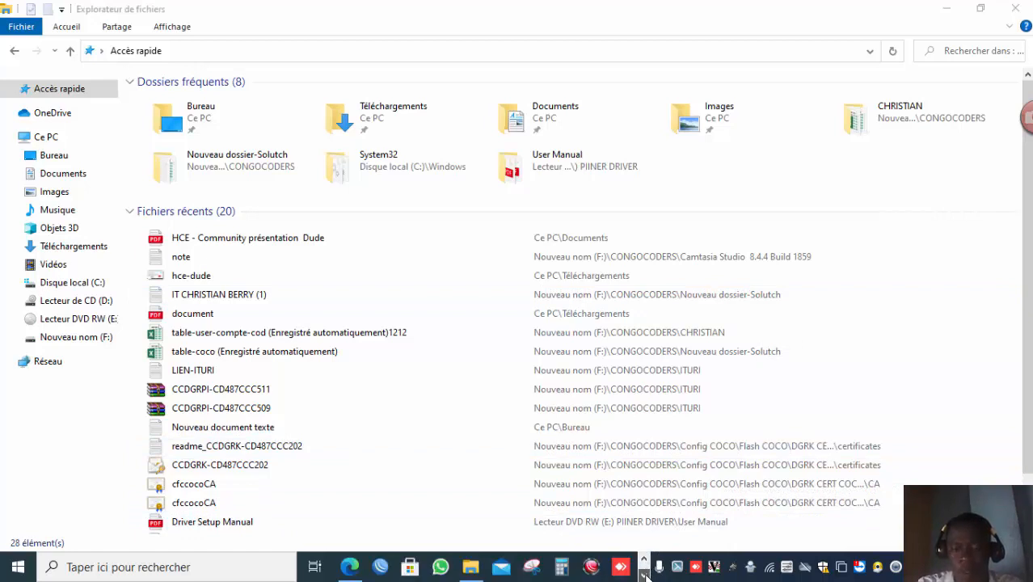
left_click(644, 574)
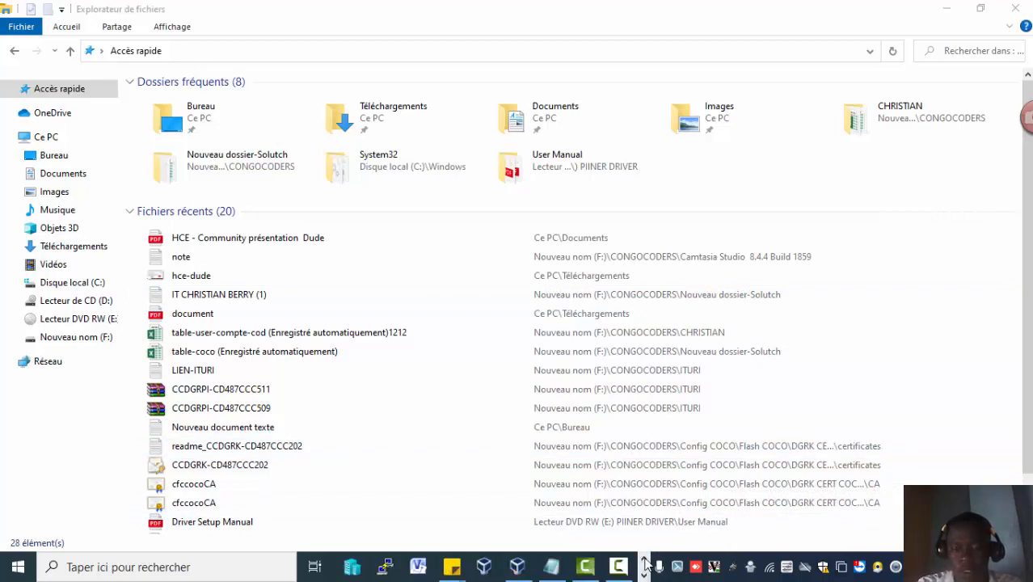
left_click(644, 559)
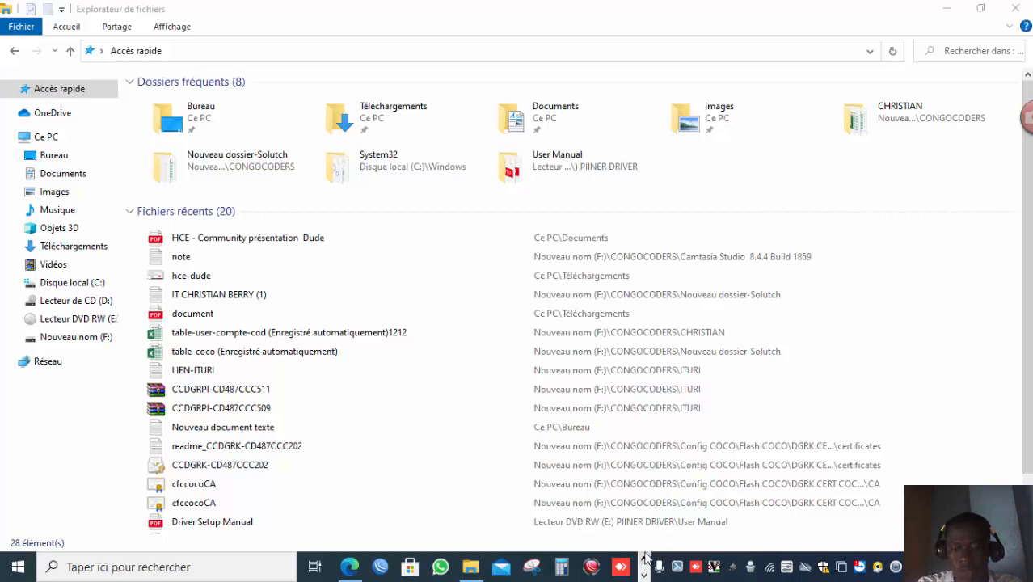
left_click(931, 8)
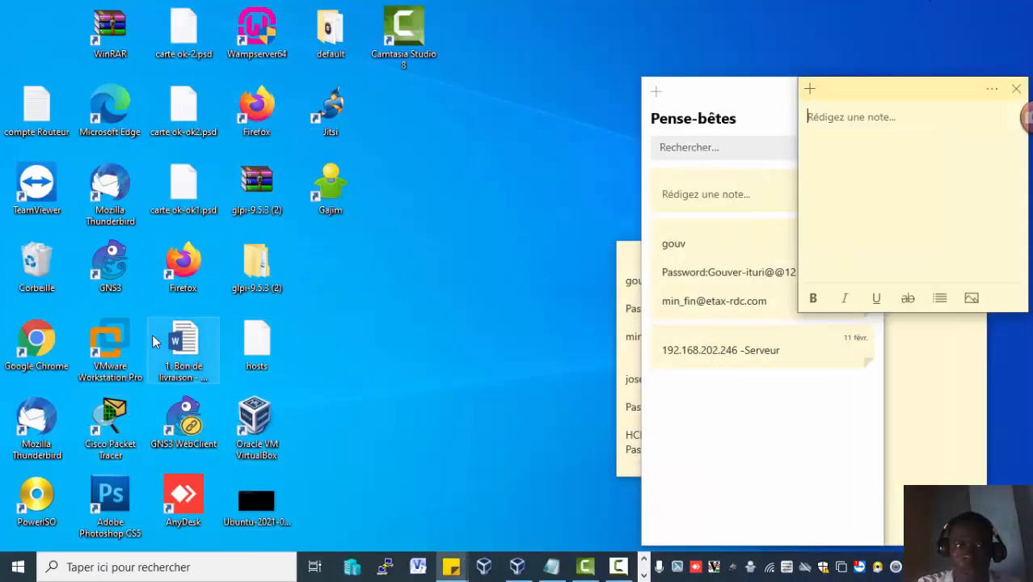
Launch Google Chrome from the desktop and bring up the MikroTik Wikipedia page.
left_click(43, 347)
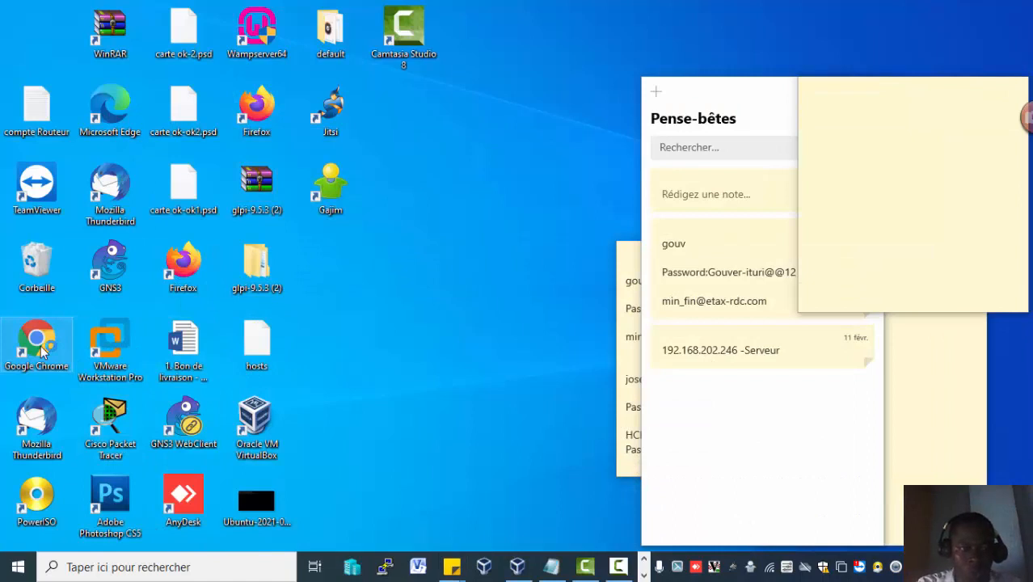
double_click(43, 347)
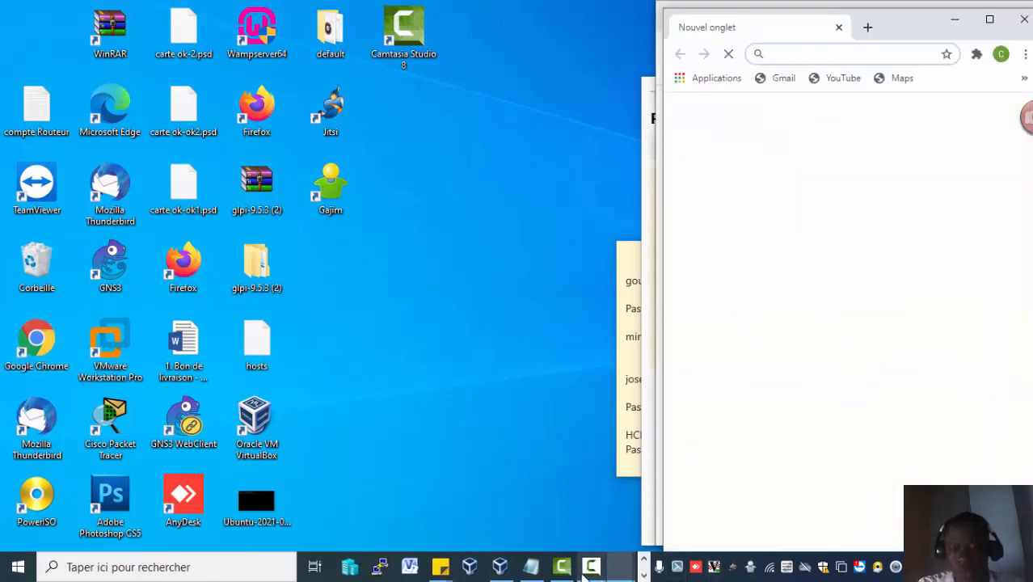
left_click(583, 575)
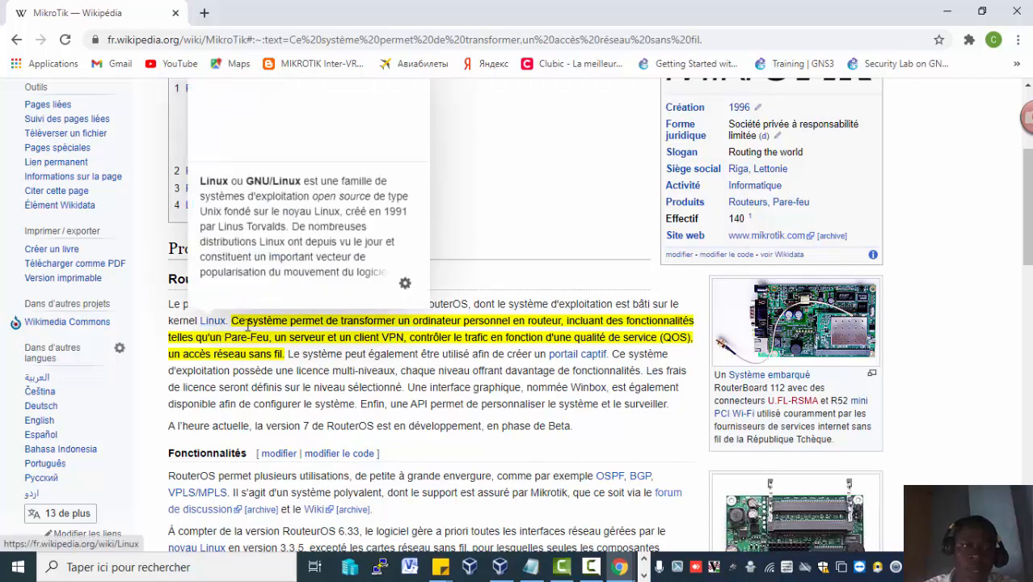
mouse_move(246, 340)
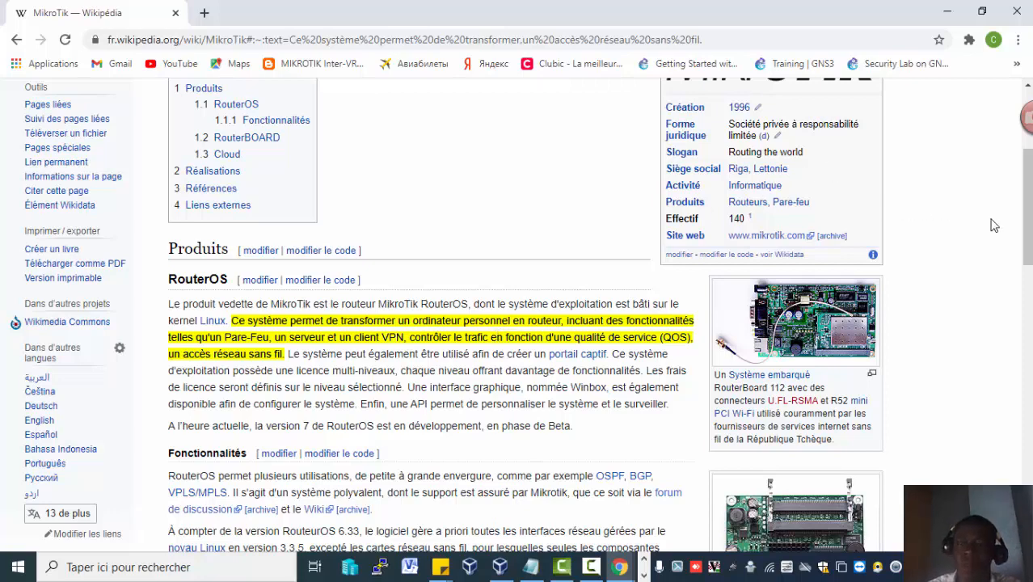
left_click_drag(1030, 229, 1029, 162)
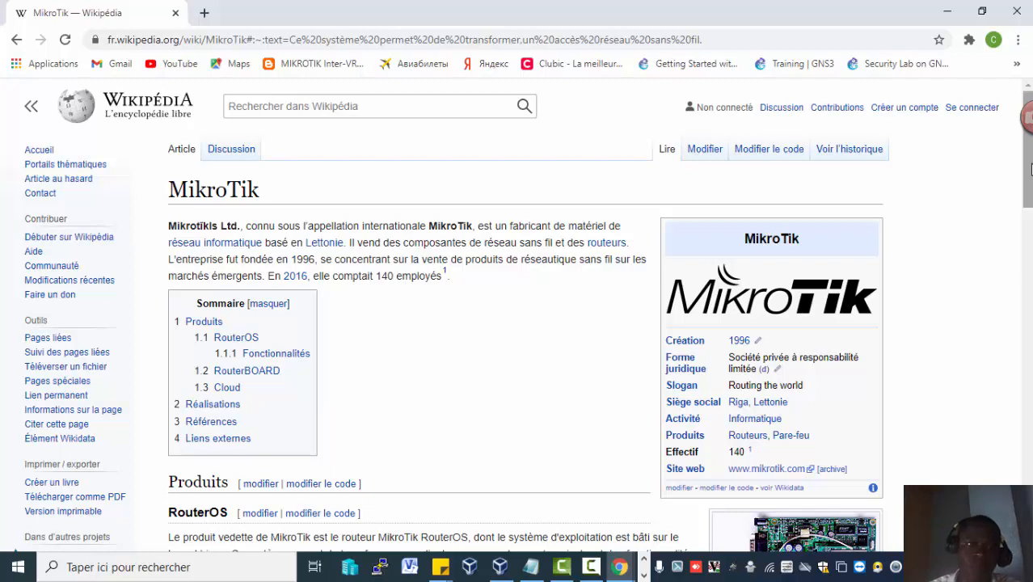
mouse_move(1030, 172)
left_mouse_down()
mouse_move(1030, 203)
mouse_move(1030, 171)
left_mouse_up()
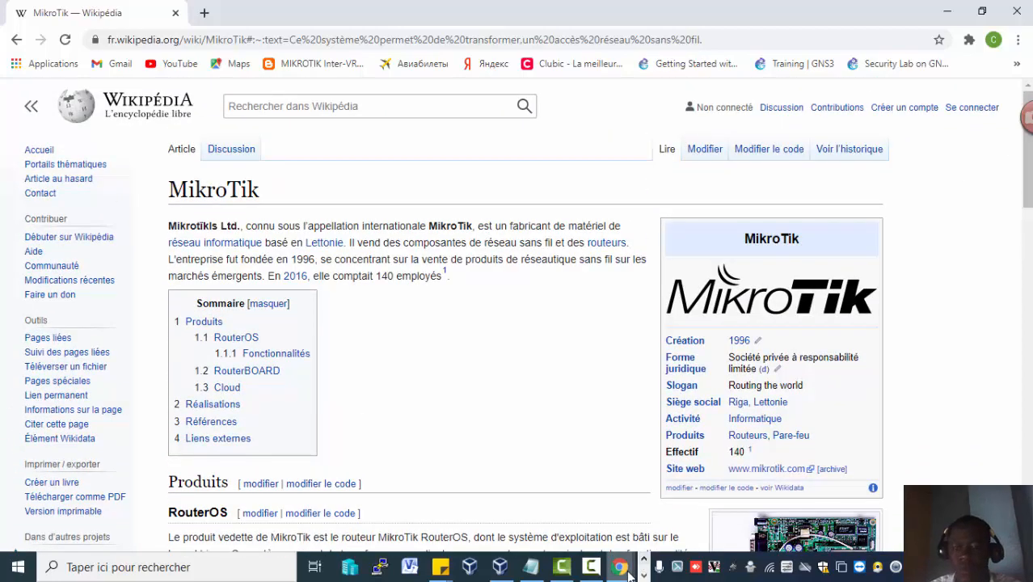
left_click(748, 521)
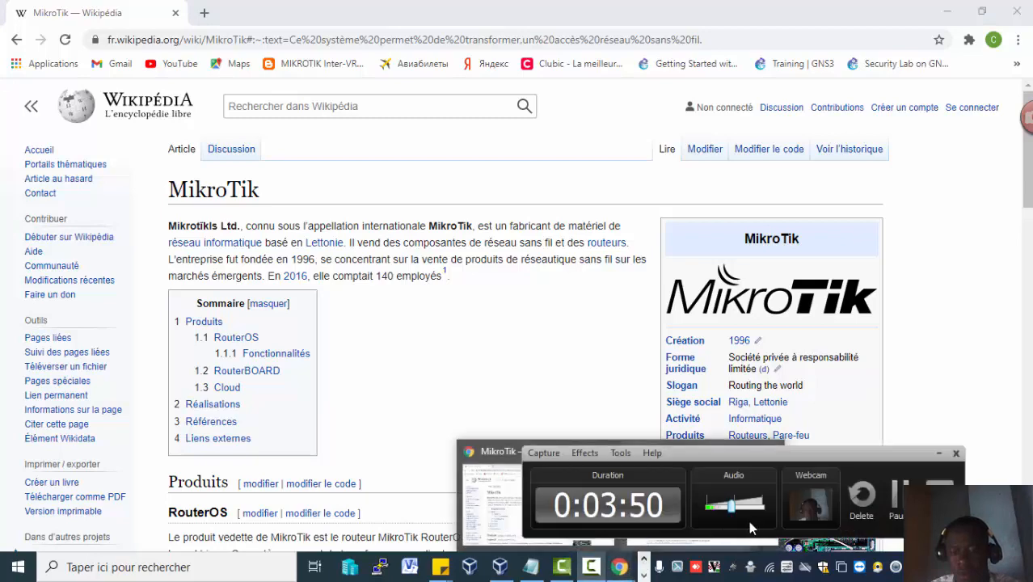
left_click(897, 517)
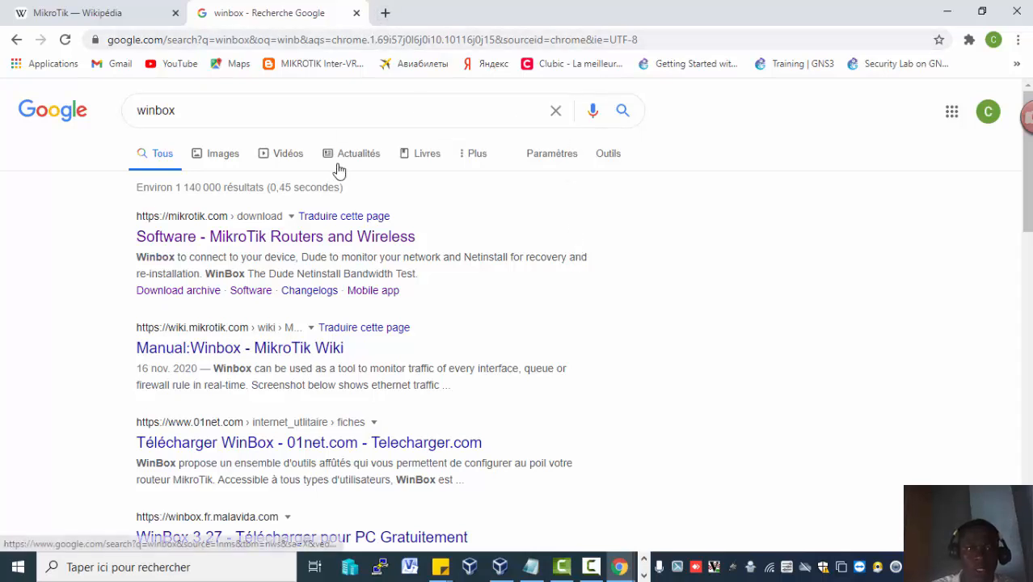
Open mikrotik.com in a new tab and view the WinBox download options on the Software page.
left_click(381, 21)
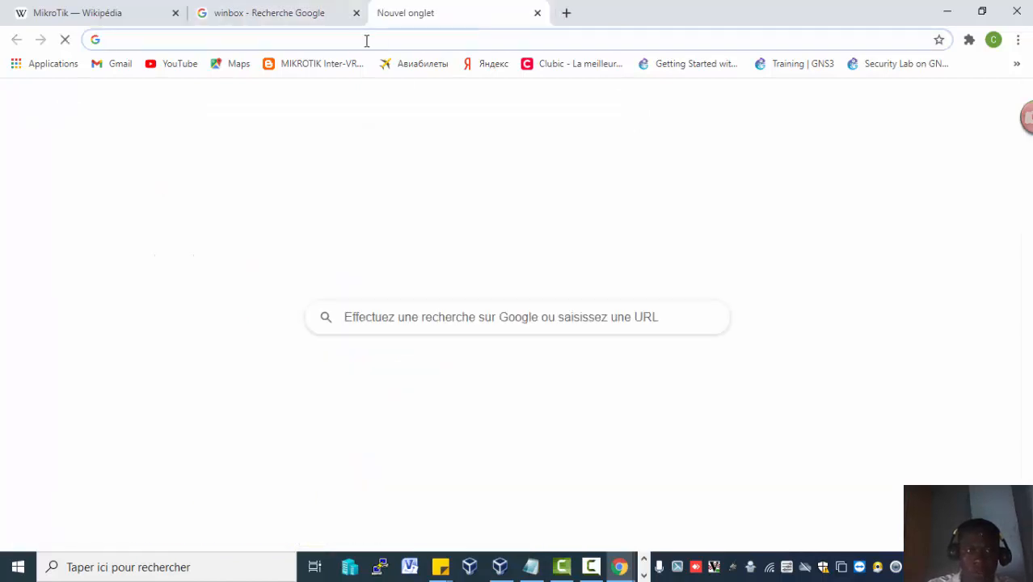
type("mikr")
key("Return")
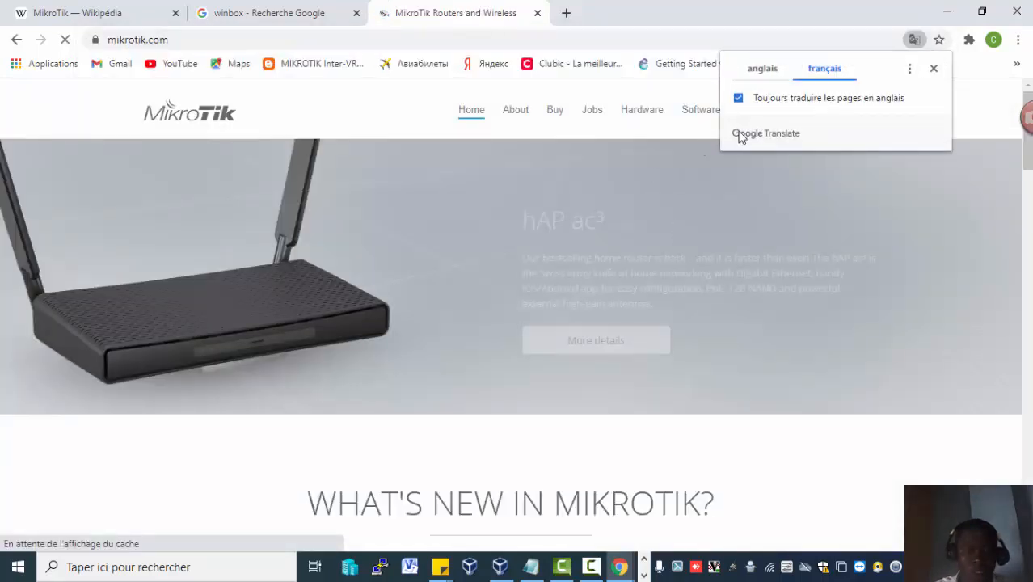
left_click(691, 118)
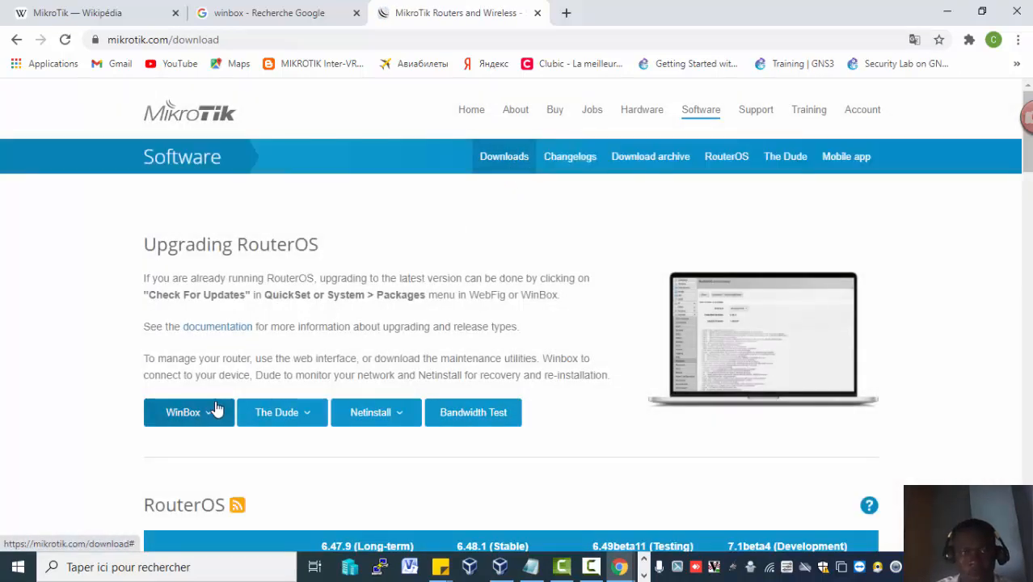
left_click(209, 449)
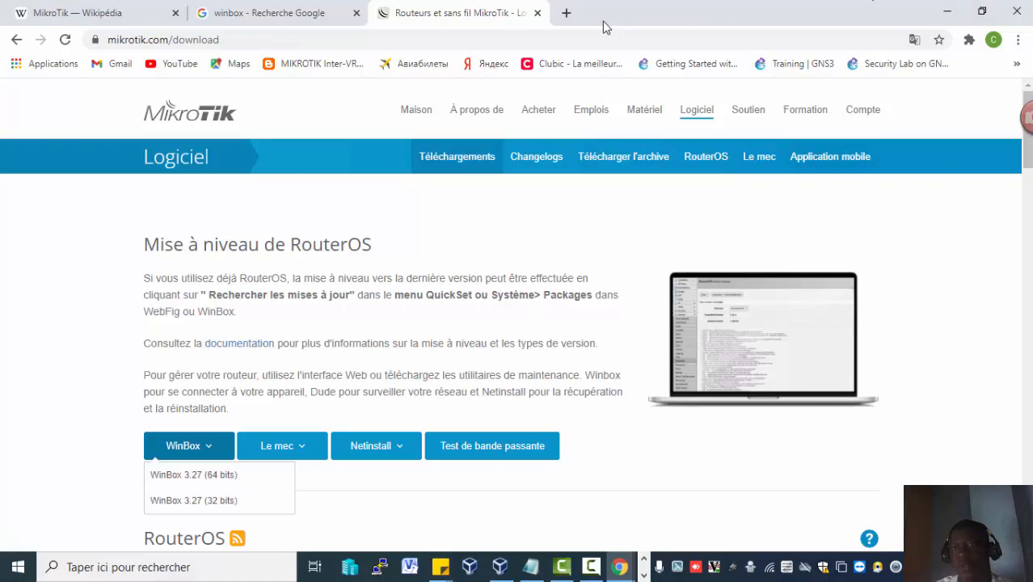
left_click_drag(1027, 167, 1019, 431)
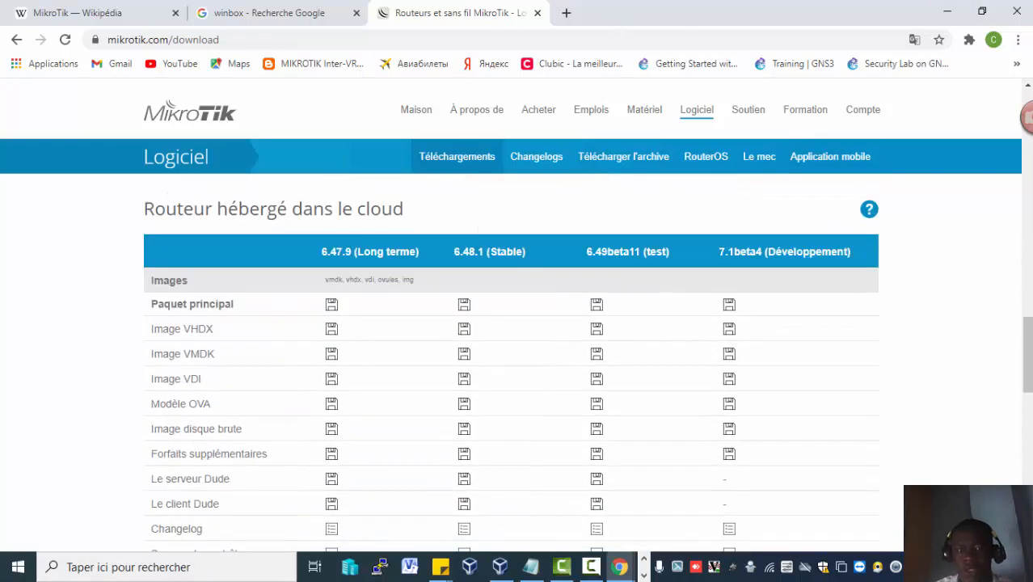
left_click(644, 563)
left_click(379, 567)
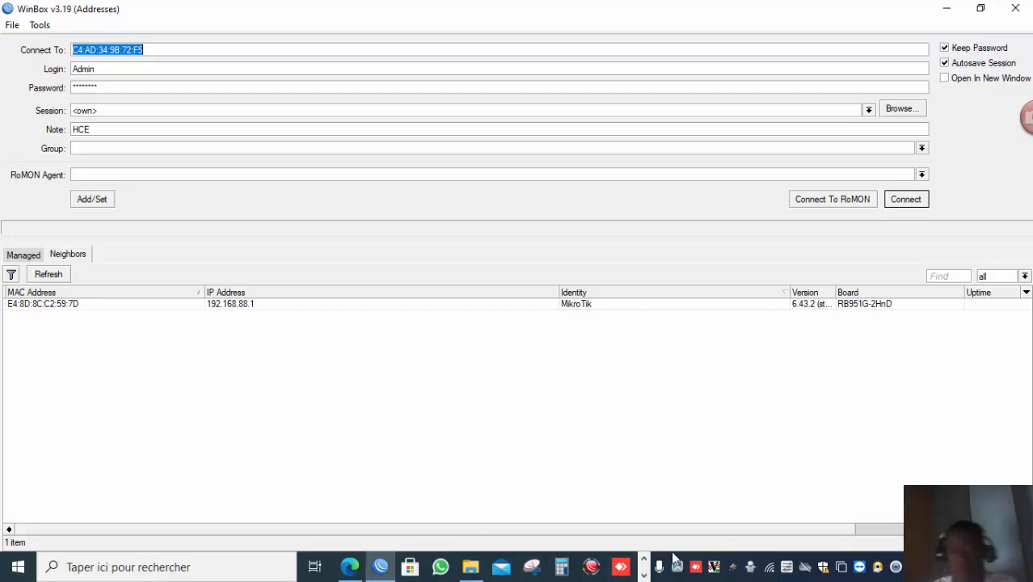
left_click(644, 562)
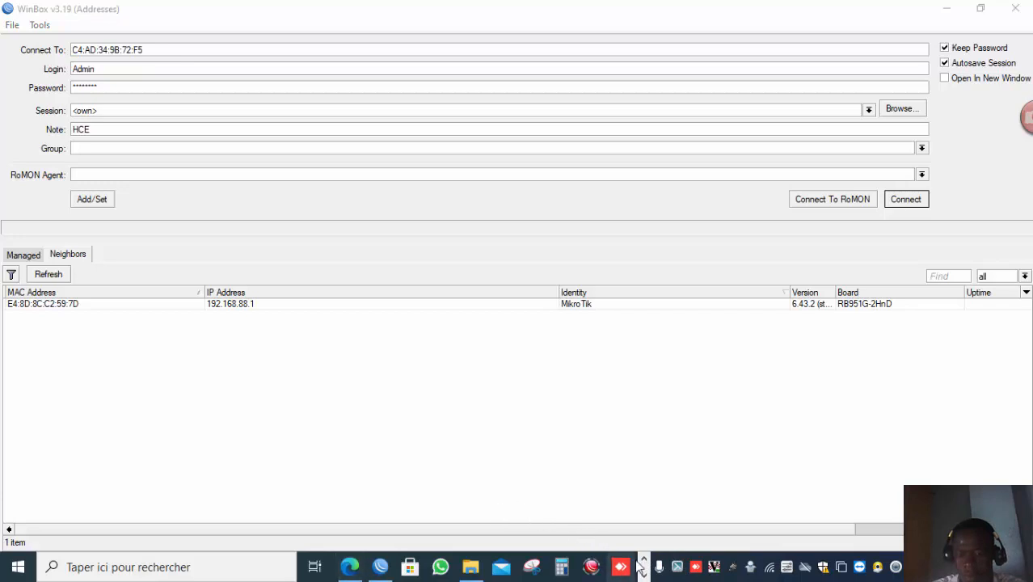
left_click(650, 569)
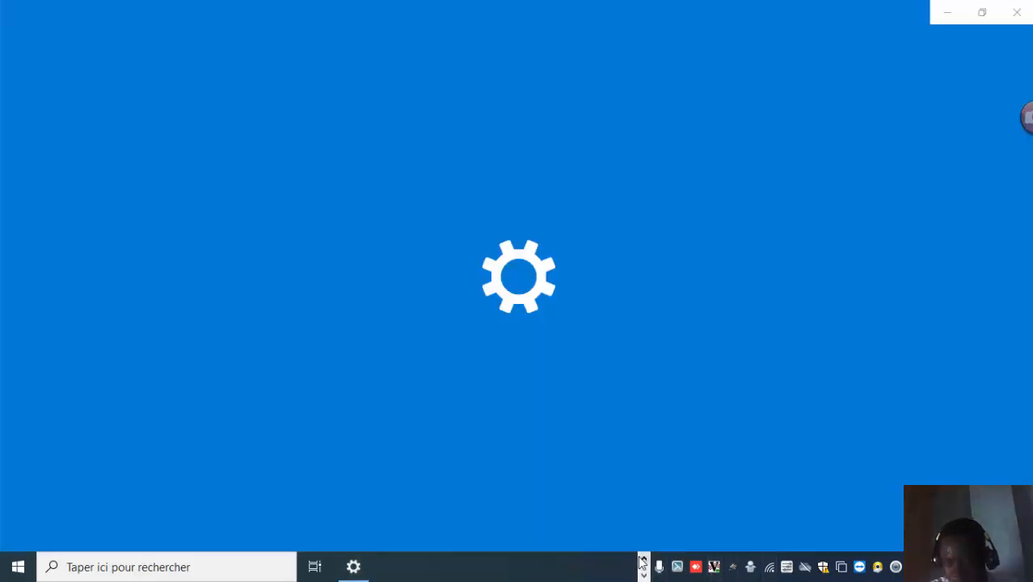
left_click(642, 558)
left_click(643, 574)
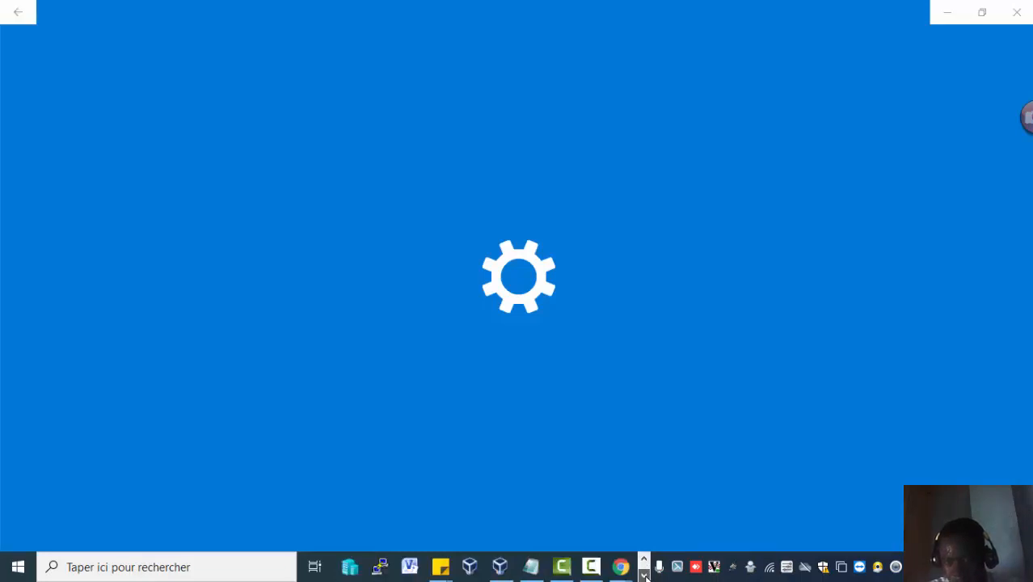
left_click(590, 566)
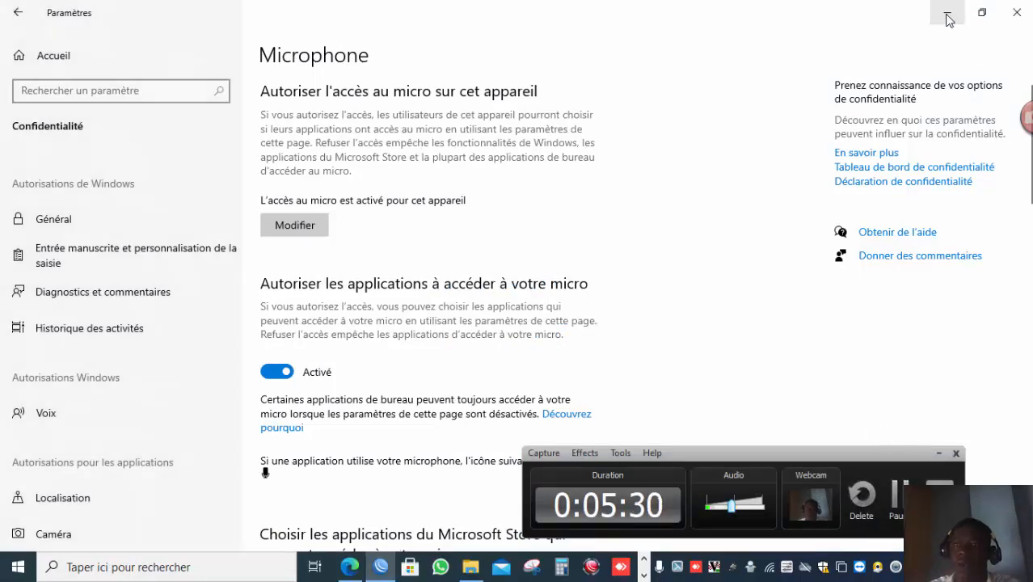
left_click(947, 13)
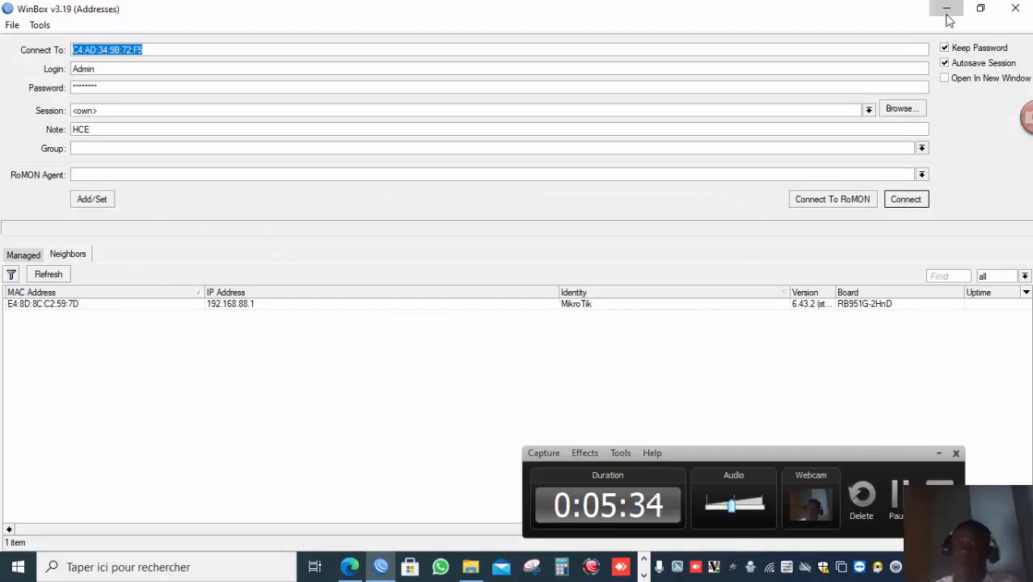
left_click(947, 11)
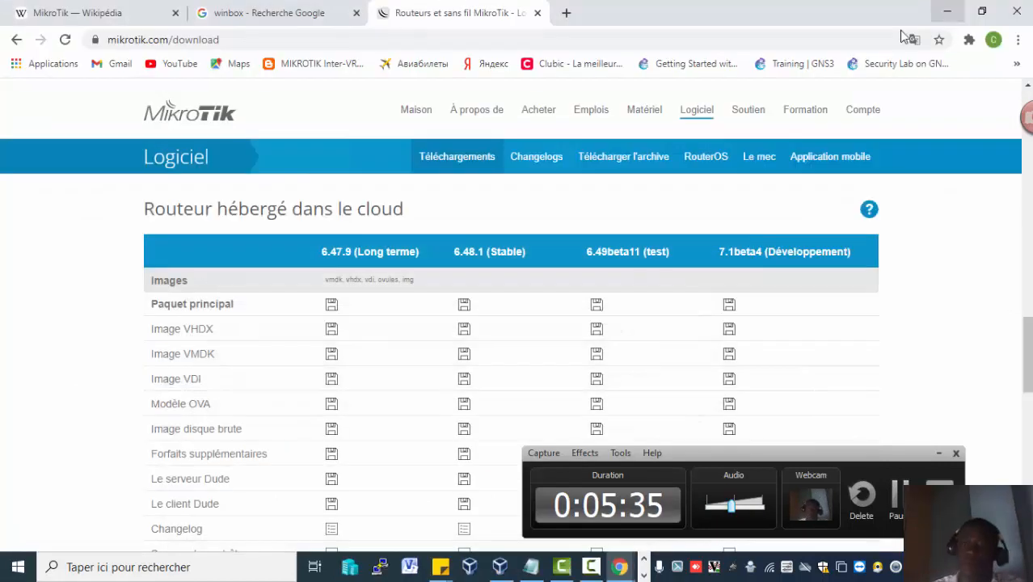
left_click(944, 10)
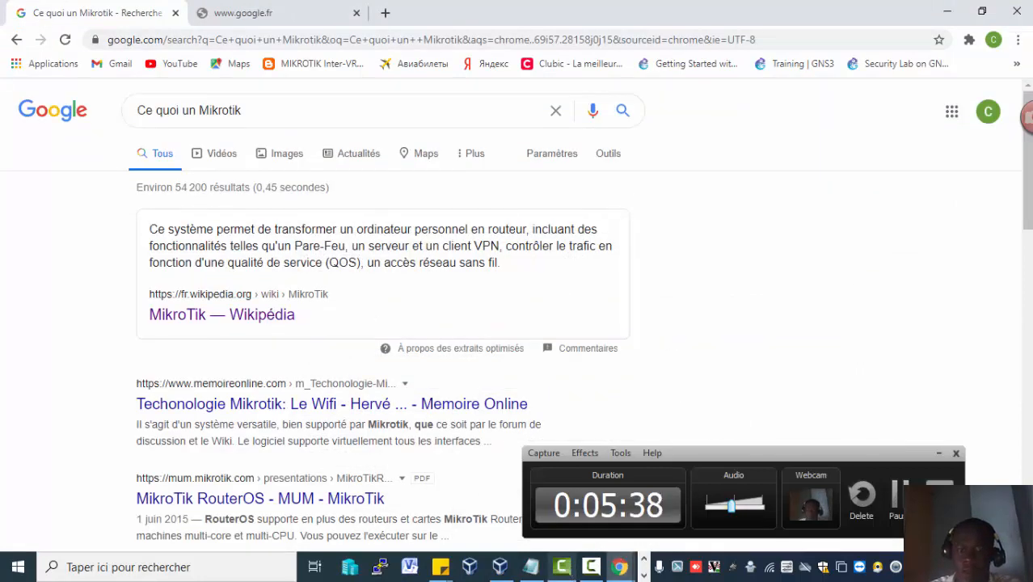
left_click(644, 560)
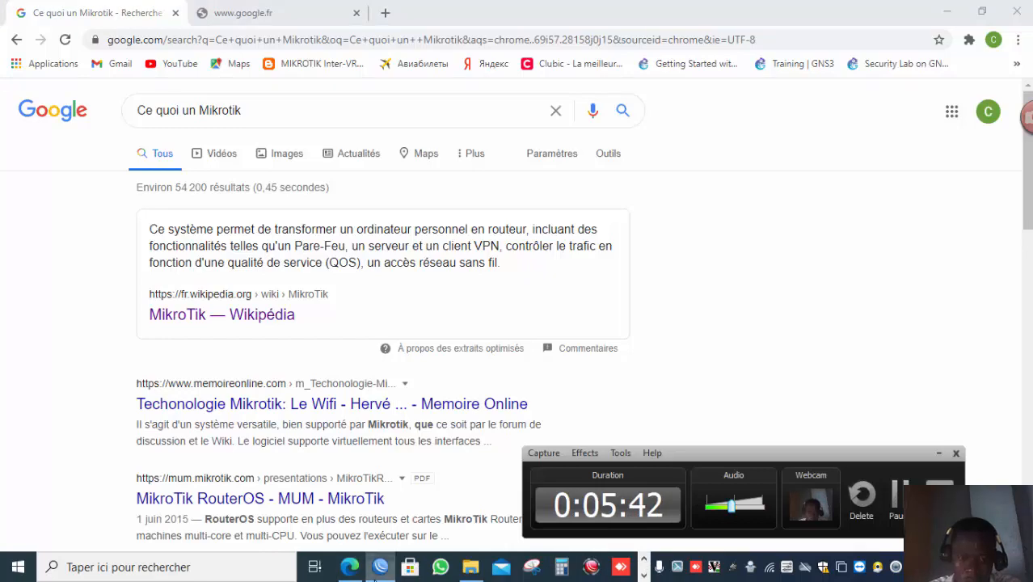
Switch to WinBox and set the connection target to the neighbor router's IP 192.168.88.1.
left_click(380, 566)
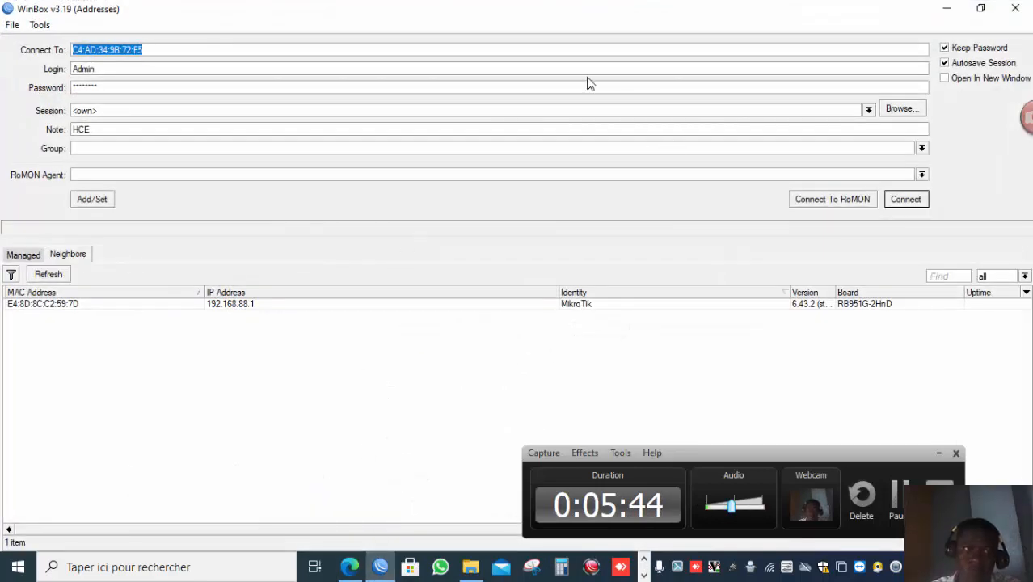
left_click(196, 50)
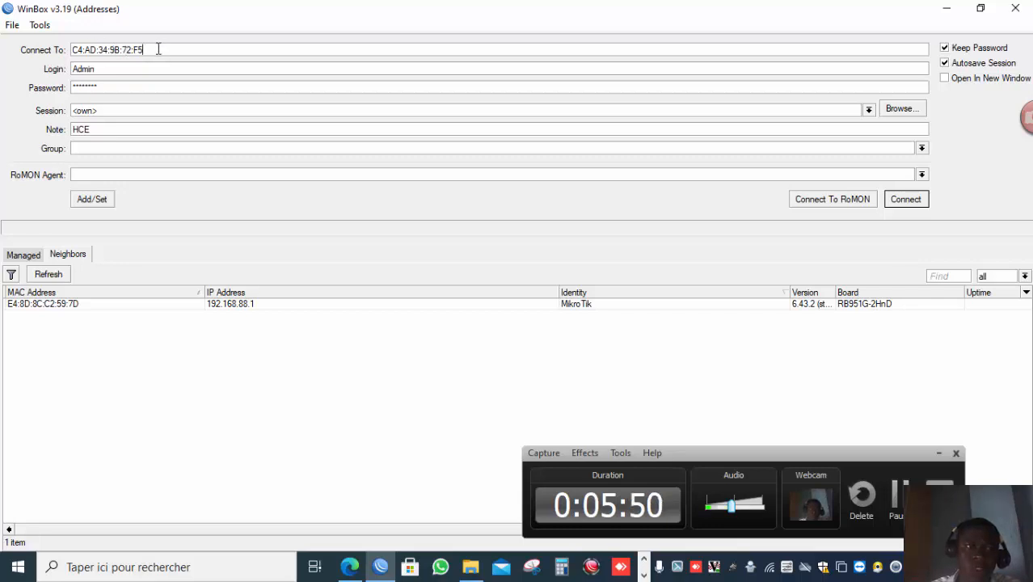
left_click(35, 304)
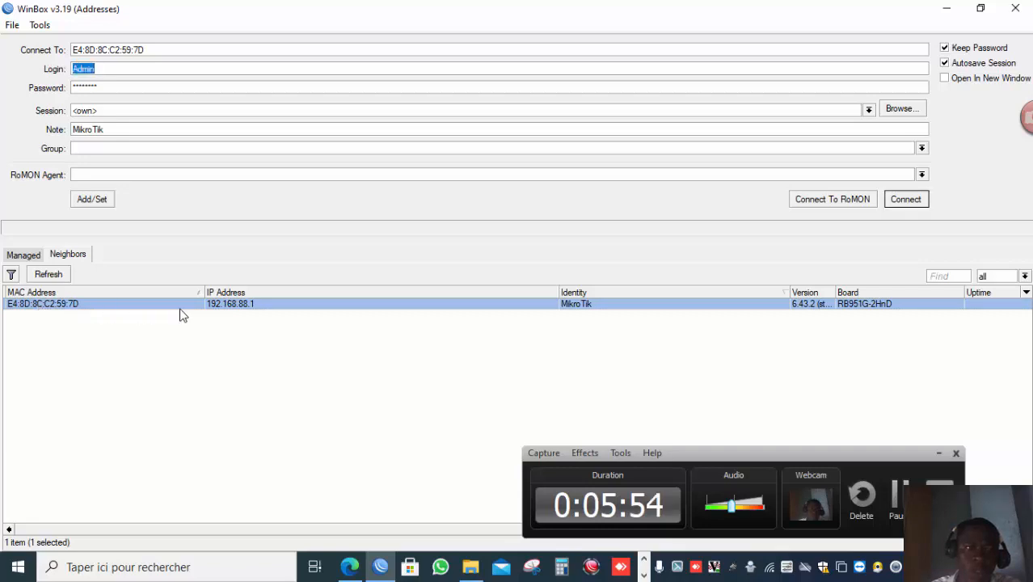
left_click(227, 306)
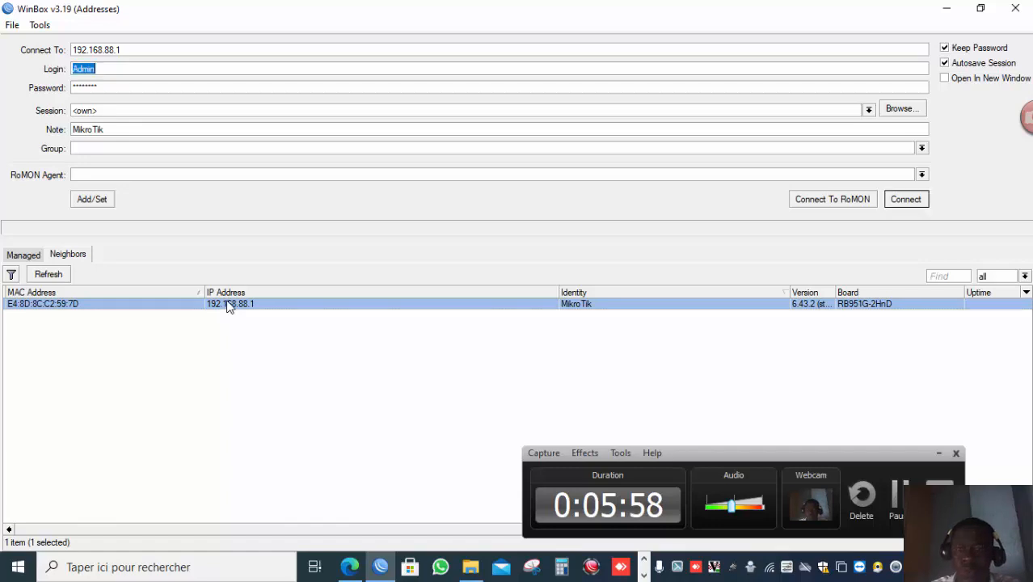
left_click(120, 86)
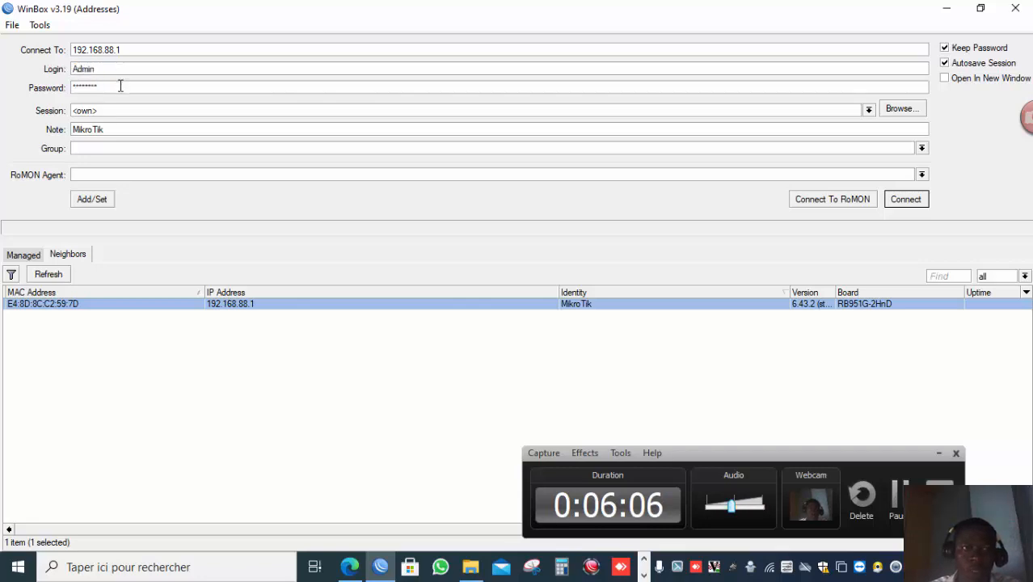
double_click(120, 86)
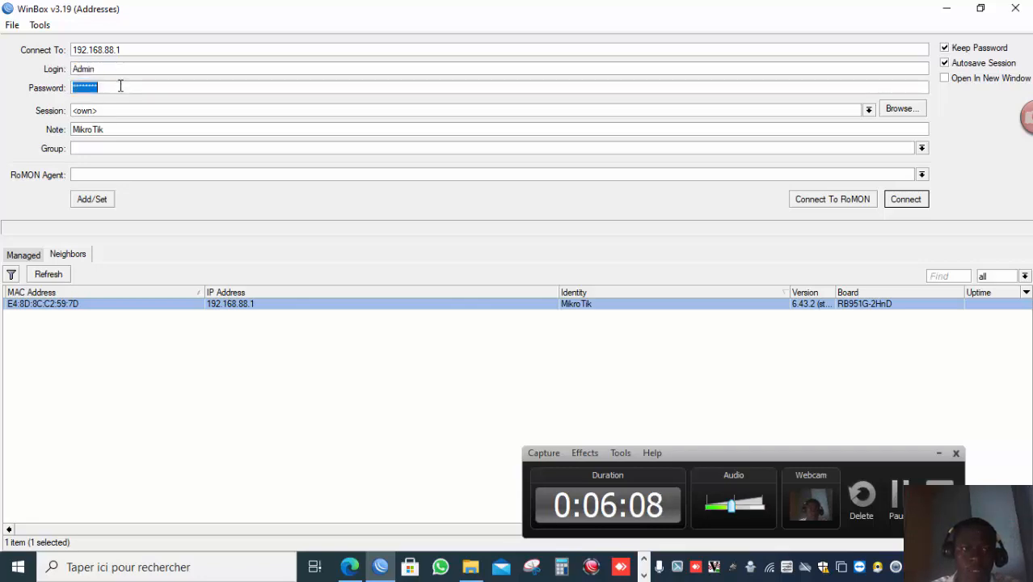
double_click(120, 87)
double_click(121, 86)
left_click(120, 87)
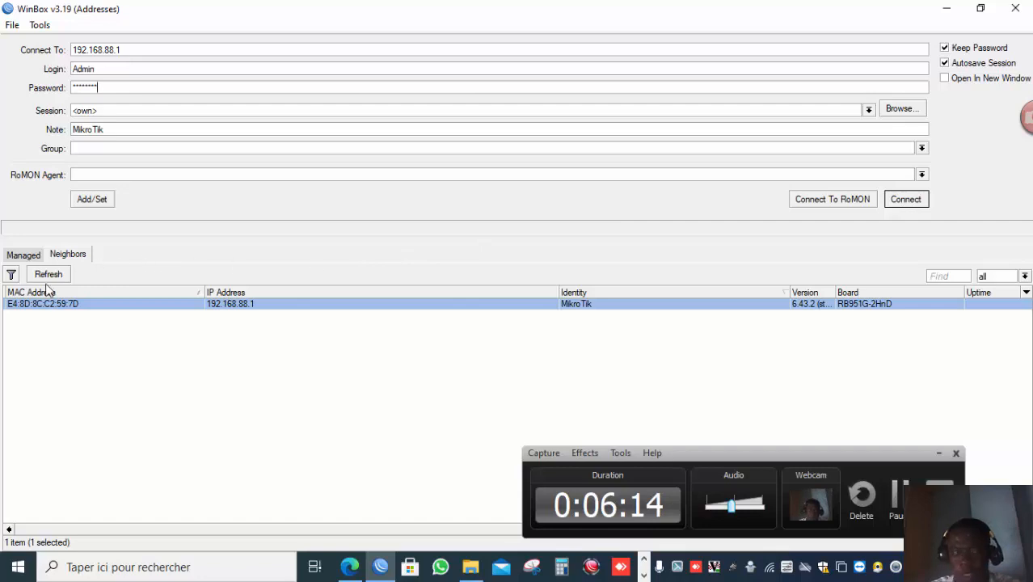
Refresh the WinBox neighbor discovery list.
left_click(71, 257)
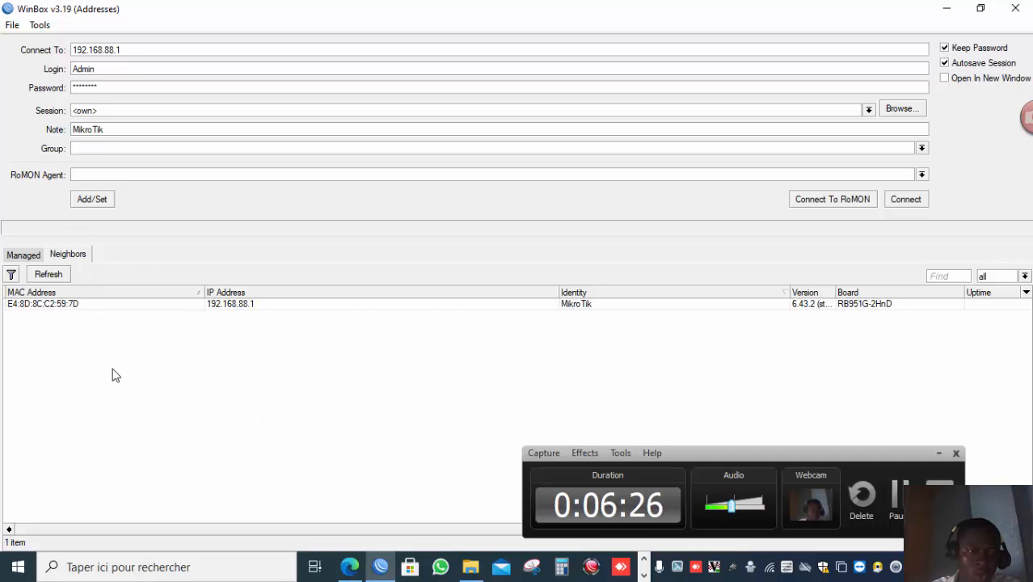
left_click(48, 275)
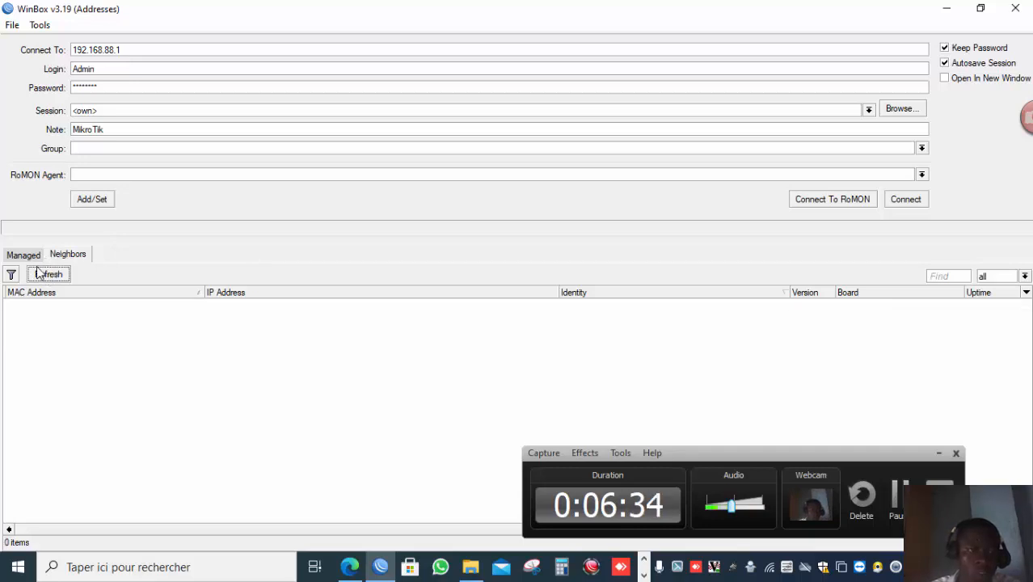
Browse the saved sessions in the Managed list.
left_click(35, 259)
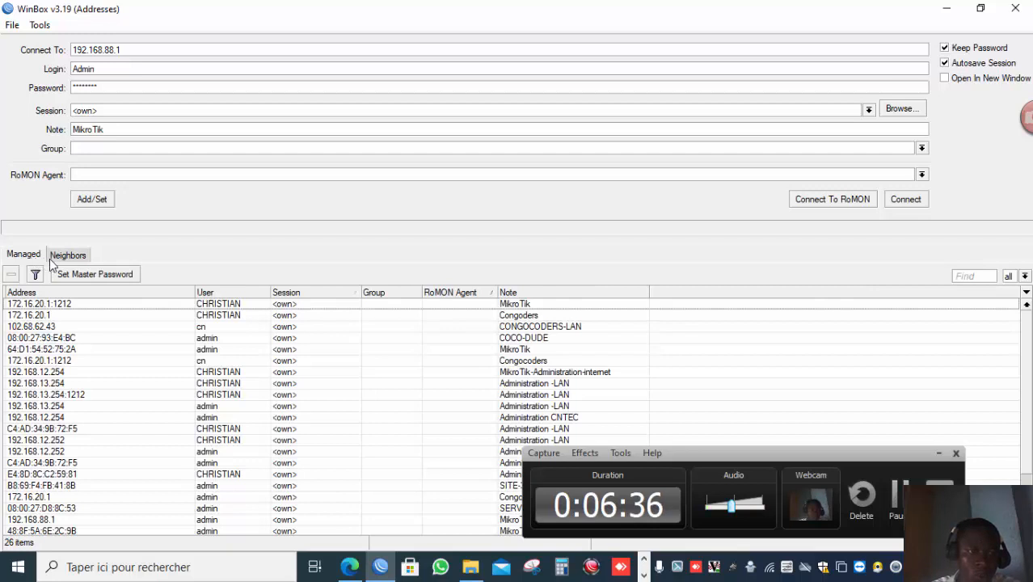
left_click(51, 259)
left_click(34, 260)
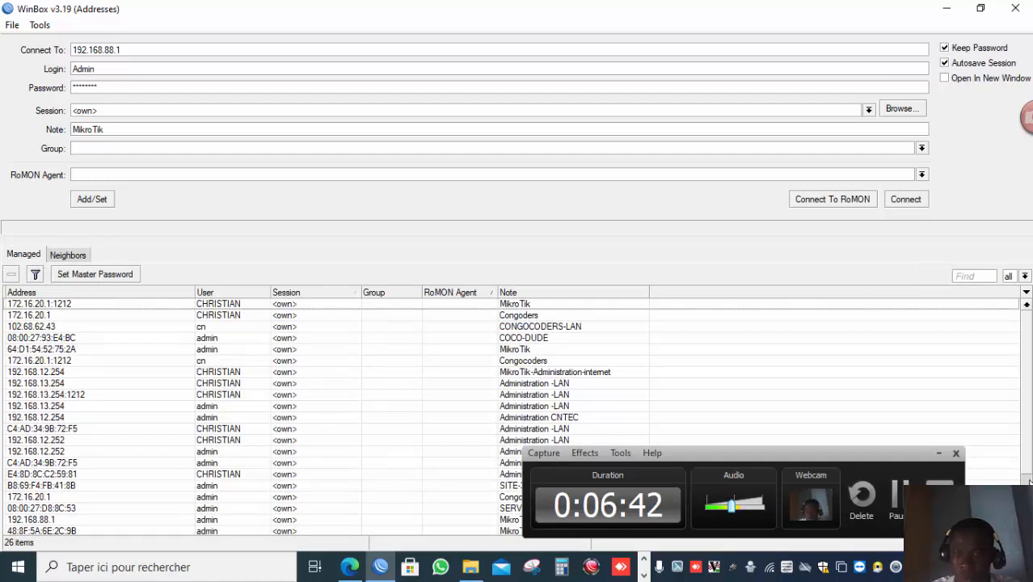
scroll(1028, 481, "down", 2)
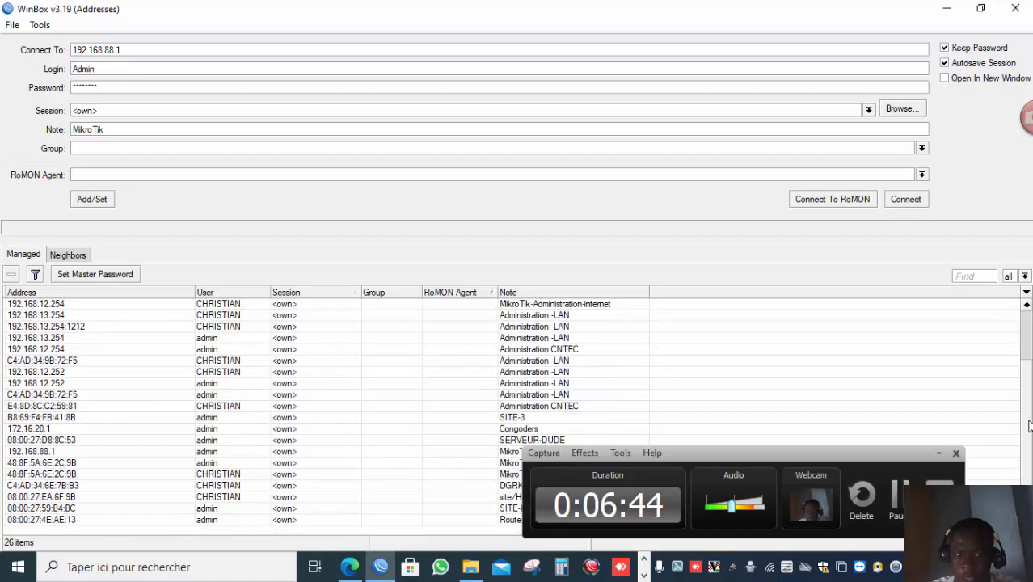
scroll(1029, 352, "up", 2)
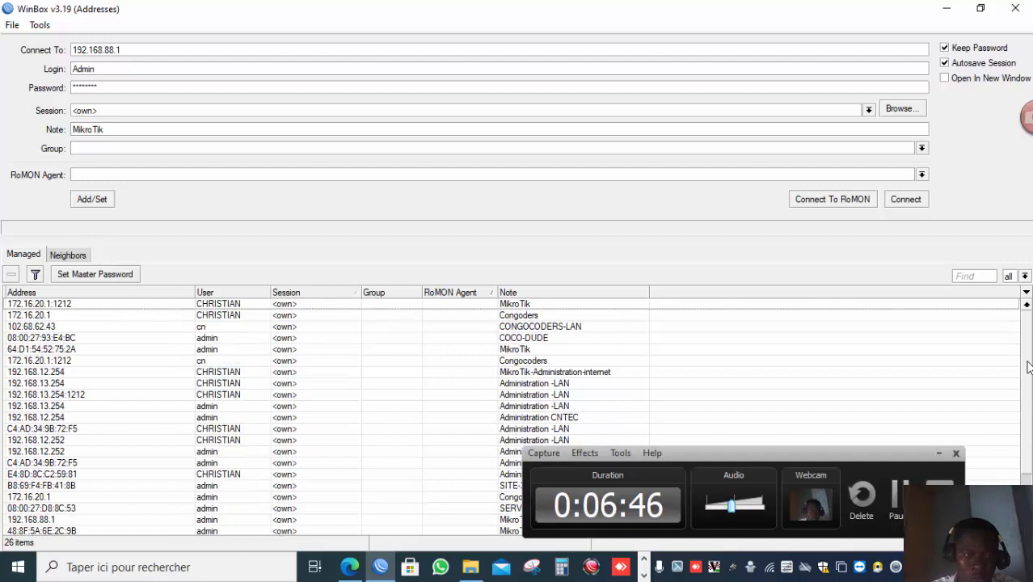
scroll(1028, 361, "down", 2)
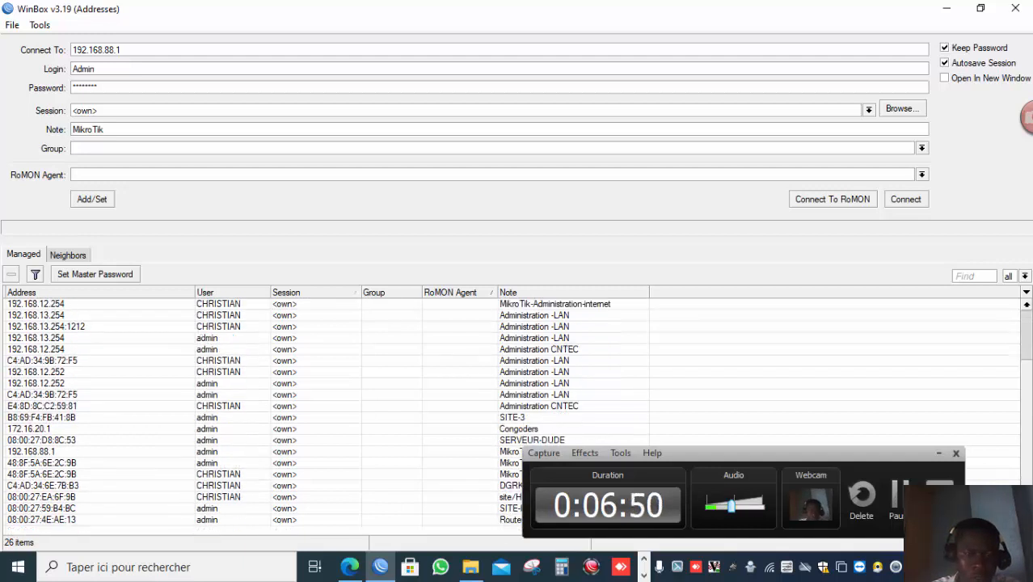
scroll(1029, 345, "up", 2)
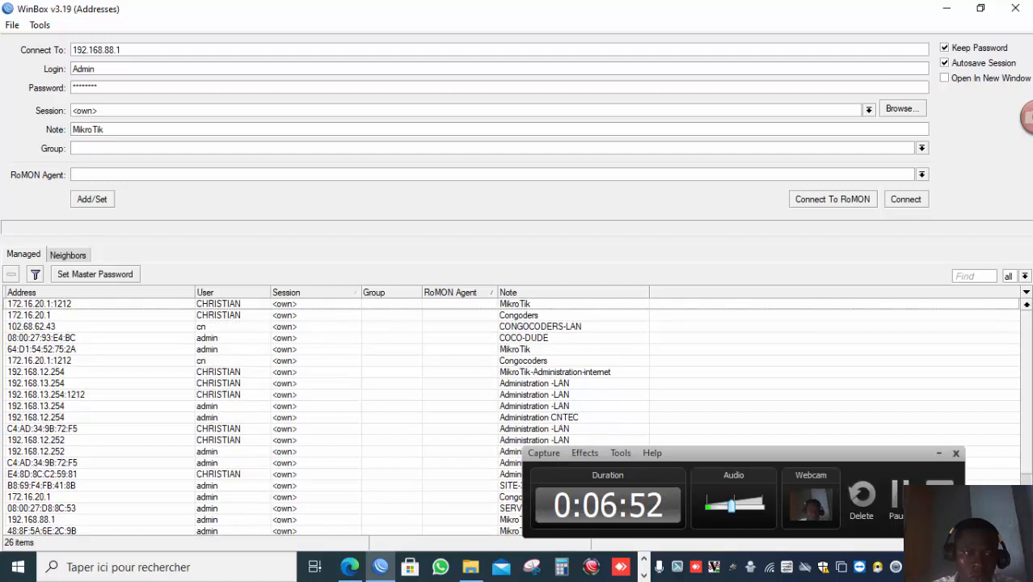
Return to the neighbors list and pick the router's MAC address E4:8D:8C:C2:59:7D as the connection target.
left_click(68, 256)
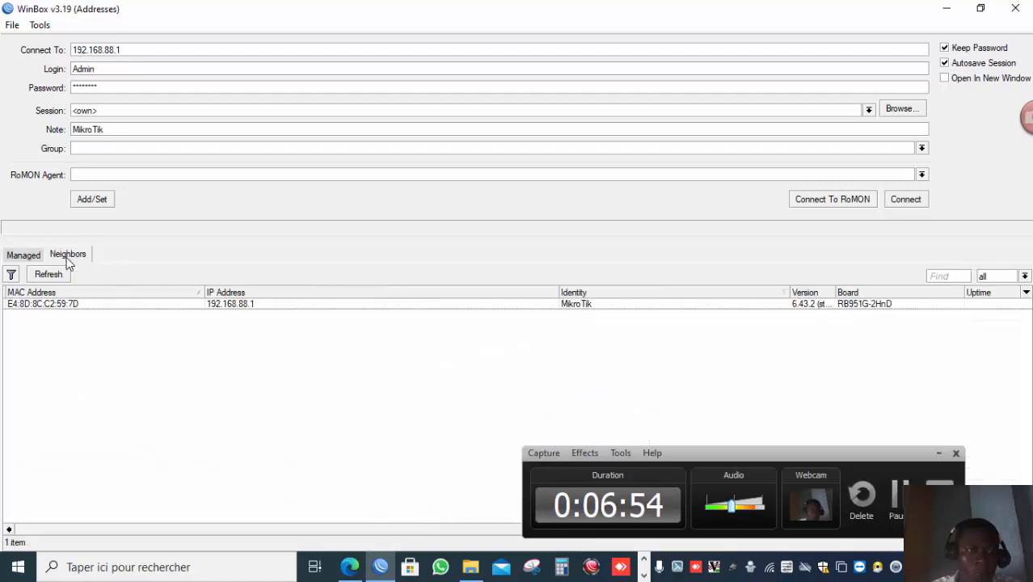
left_click(94, 306)
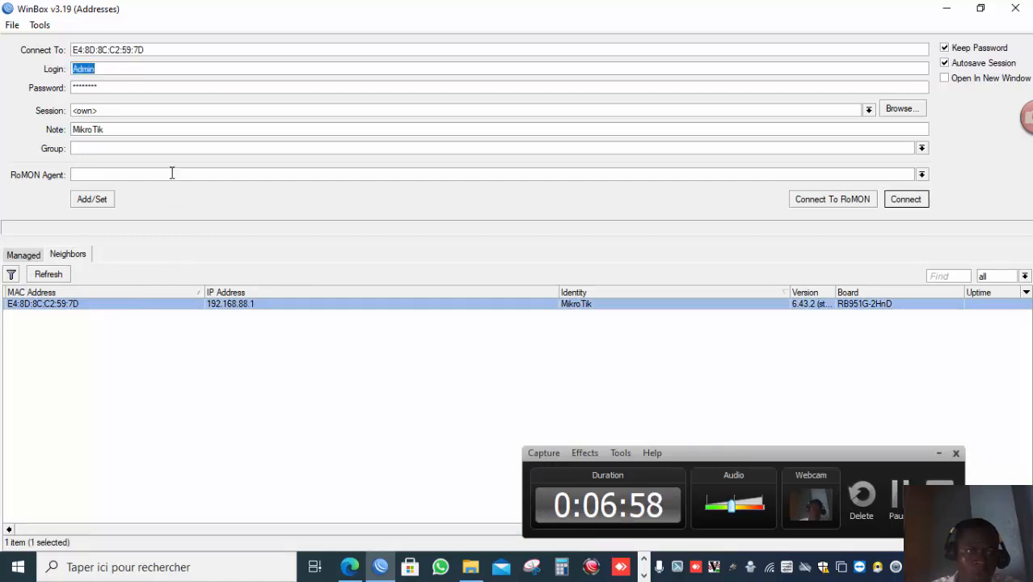
Try to log in over the MAC address with login admi and an empty password.
key("BackSpace")
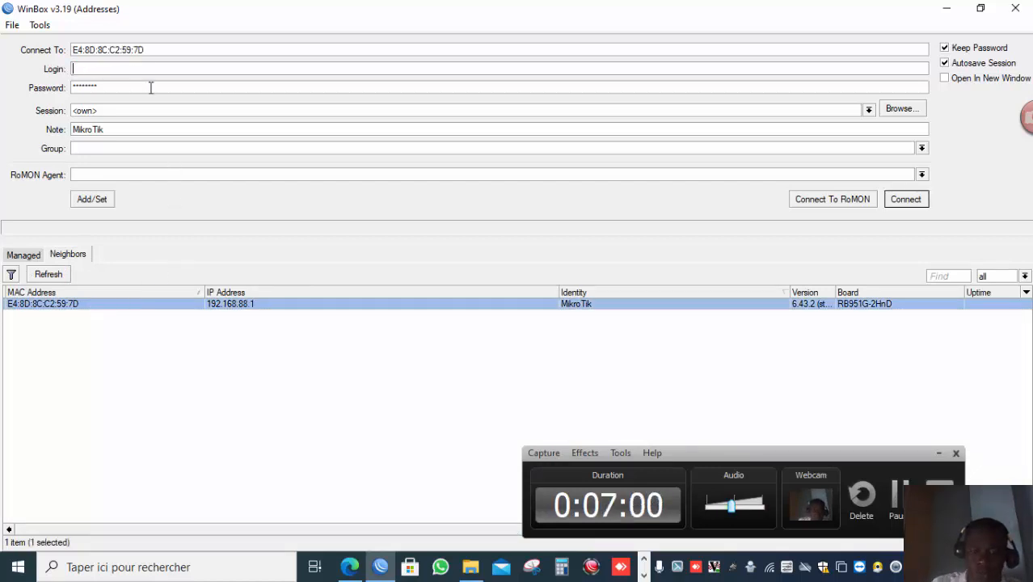
type("ad")
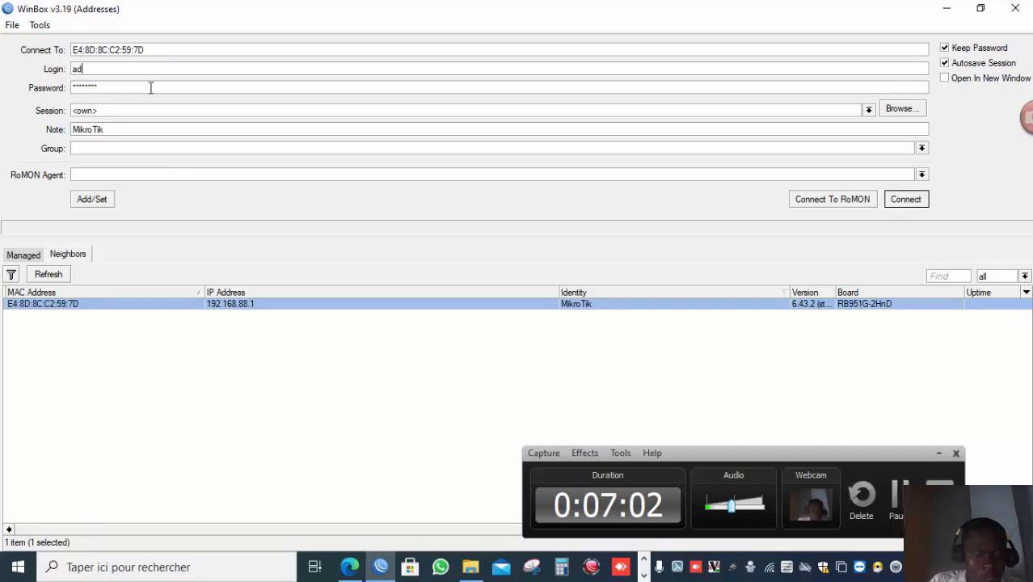
type("mi")
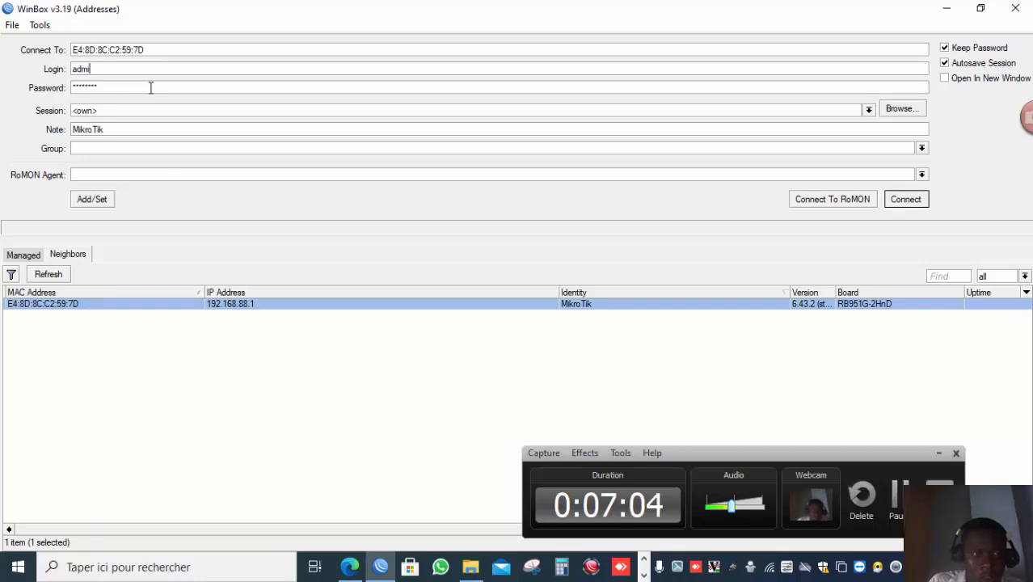
left_click_drag(98, 88, 2, 80)
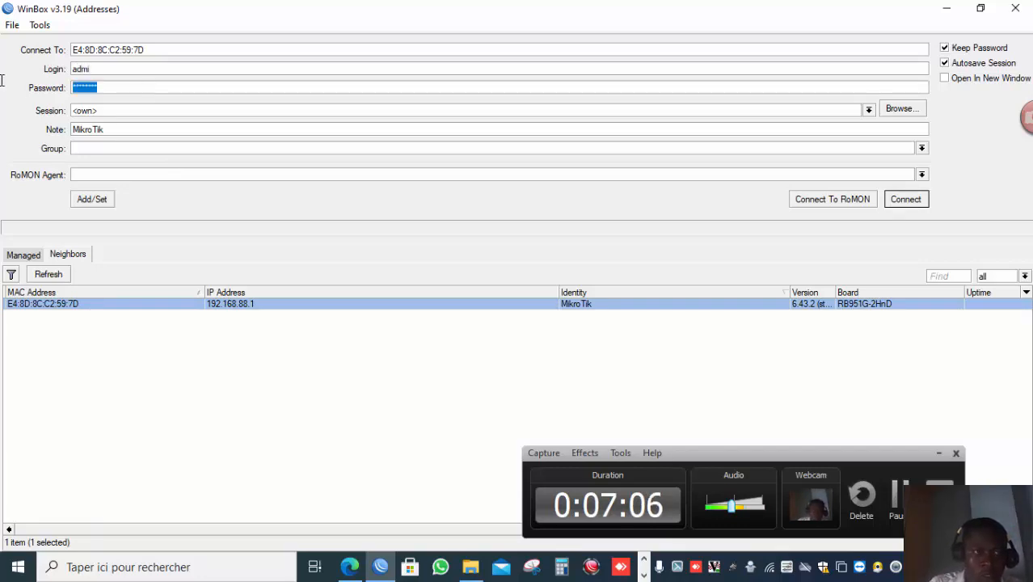
key("BackSpace")
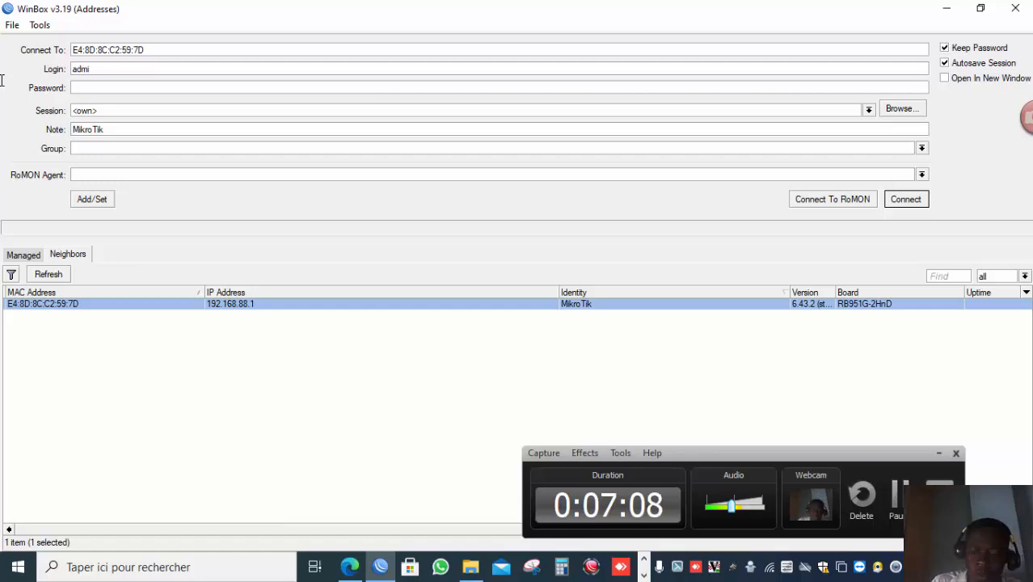
key("Return")
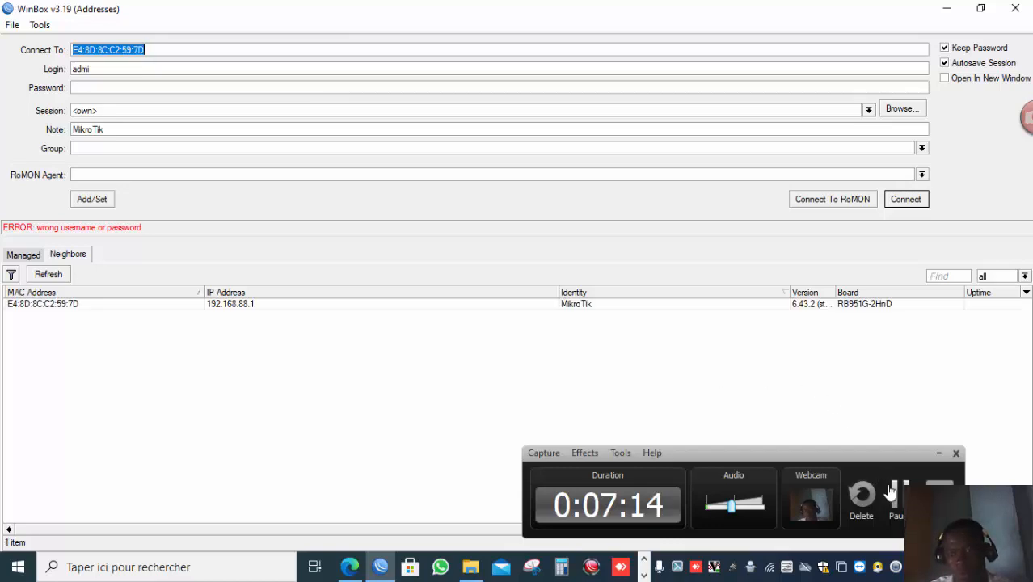
Complete the login name as admin and connect to the router.
left_click(895, 494)
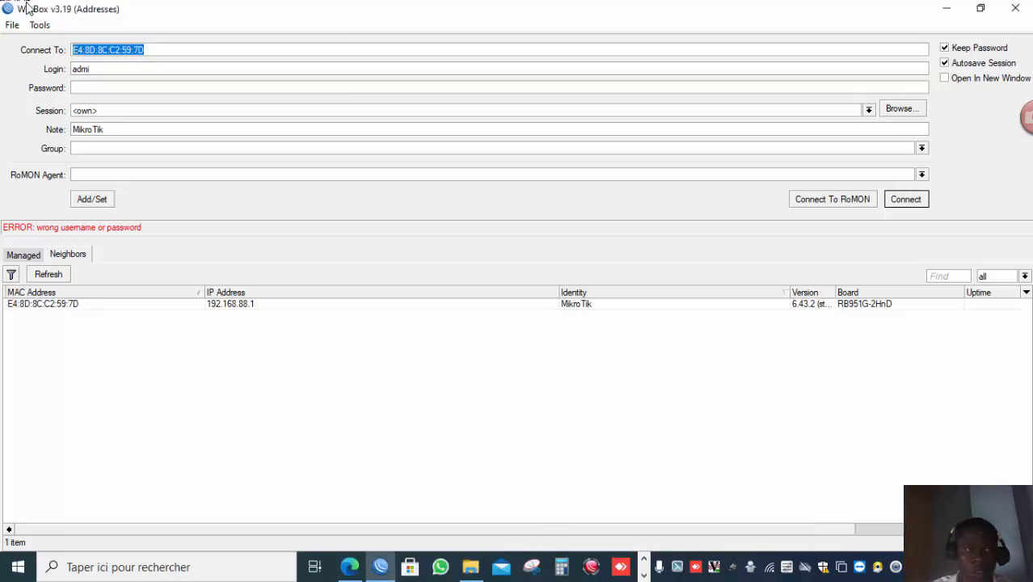
left_click(106, 72)
type("n")
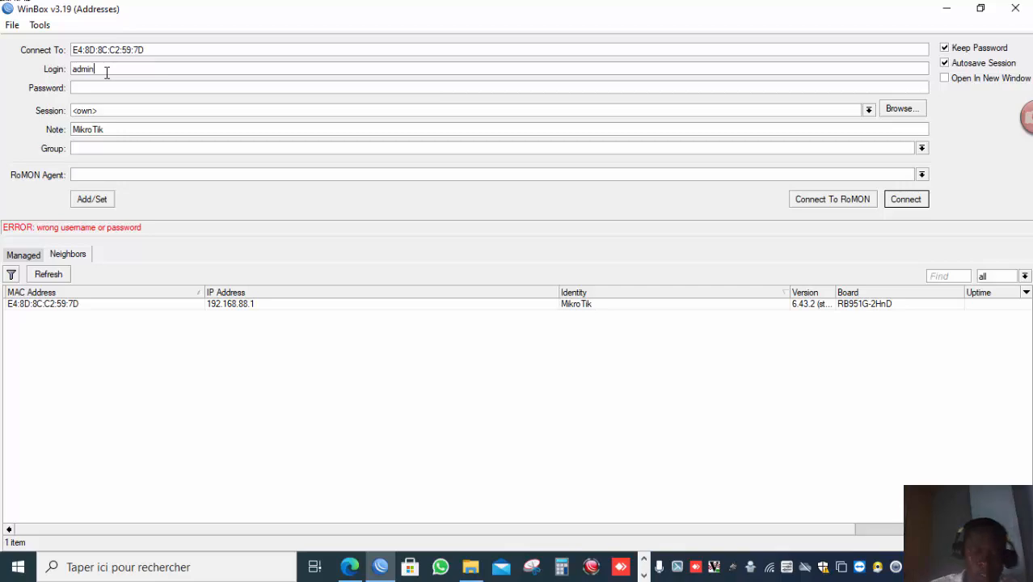
key("Return")
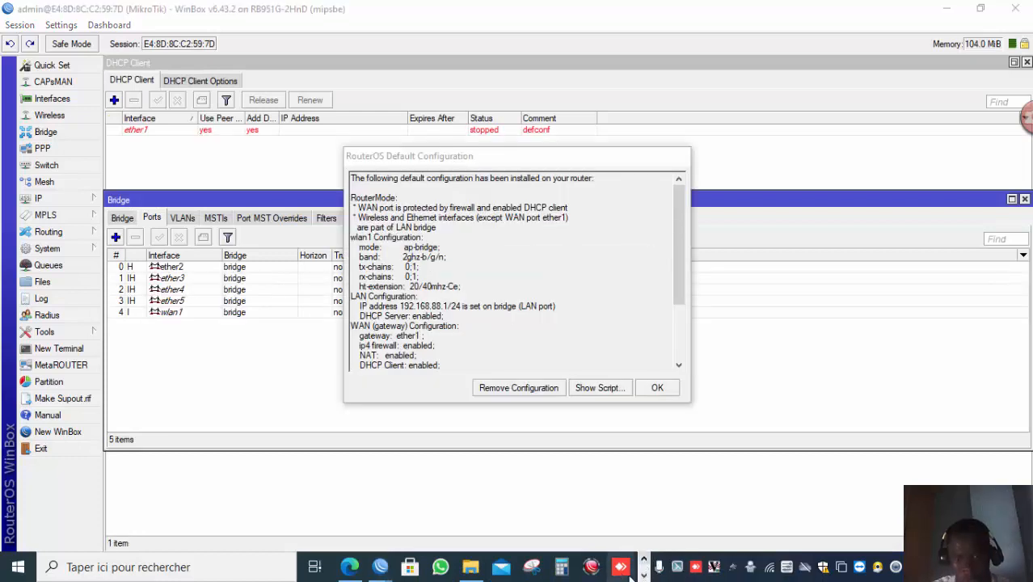
left_click(643, 576)
left_click(644, 577)
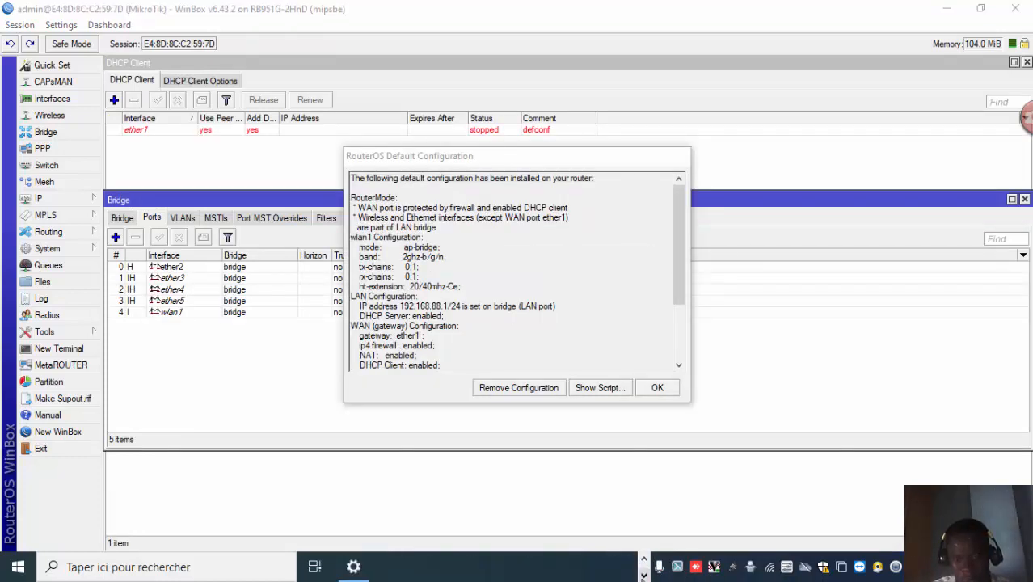
left_click(643, 558)
left_click(643, 558)
left_click(591, 566)
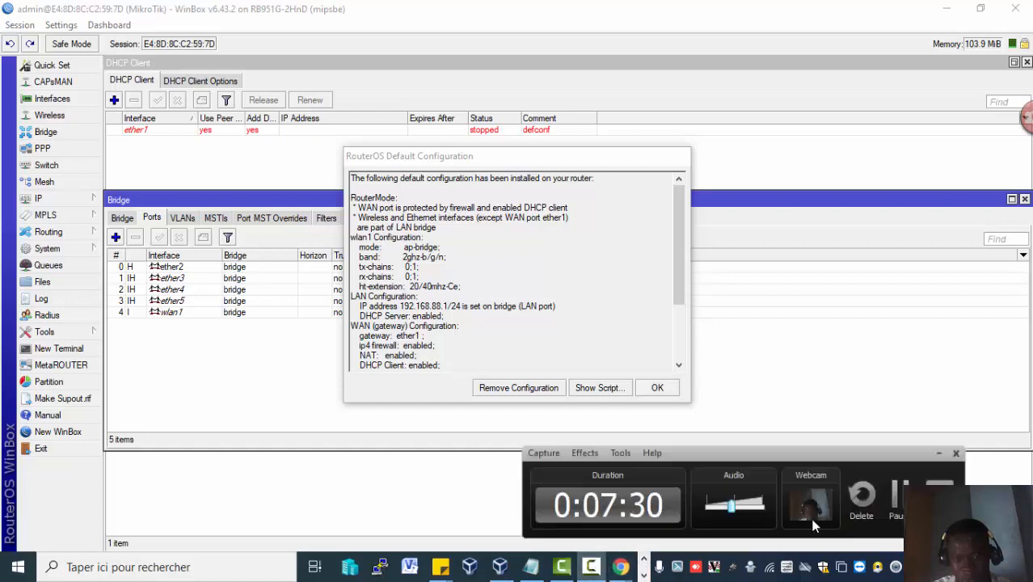
left_click(897, 496)
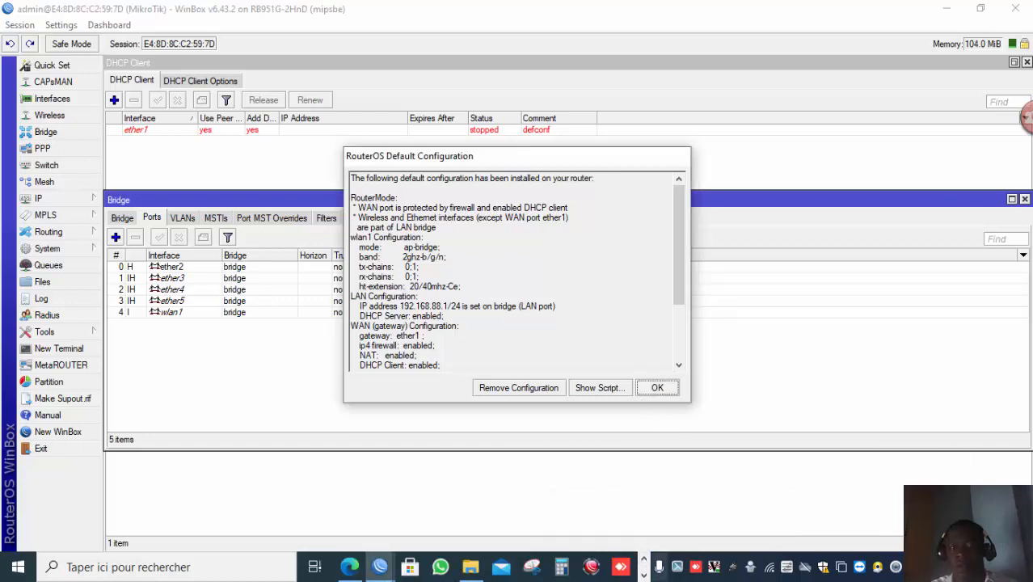
left_click(643, 574)
left_click(597, 572)
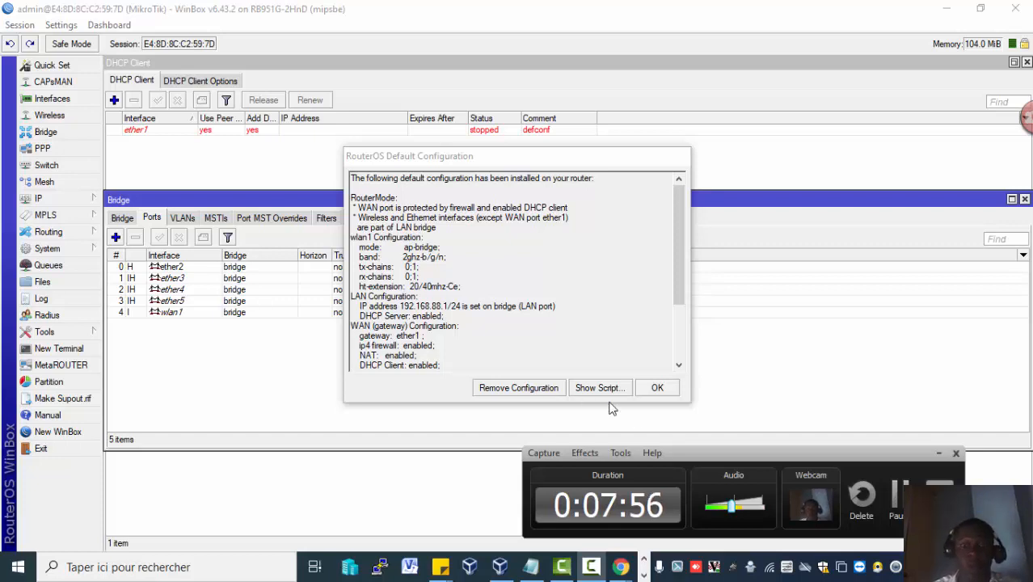
left_click(897, 524)
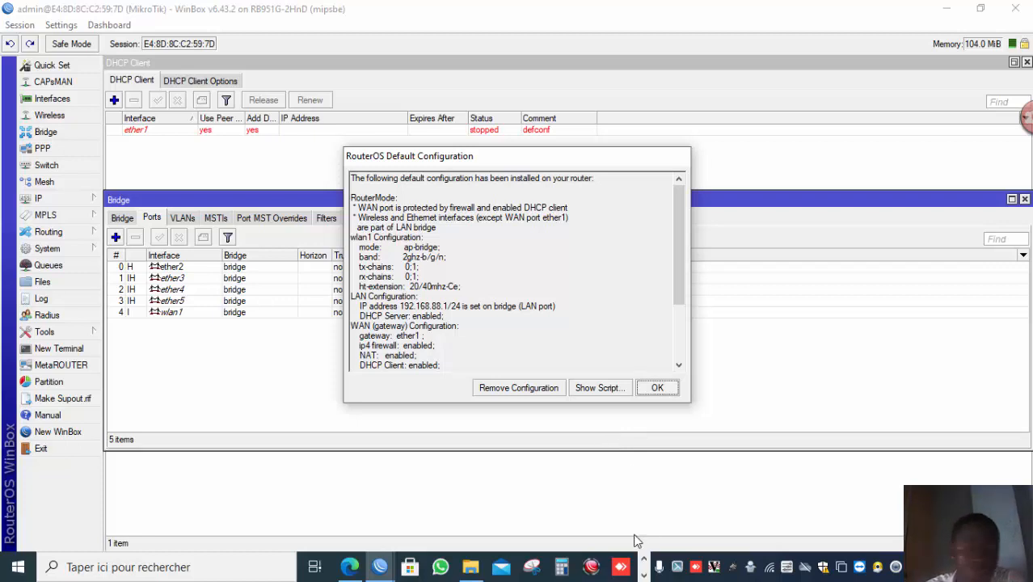
left_click(645, 573)
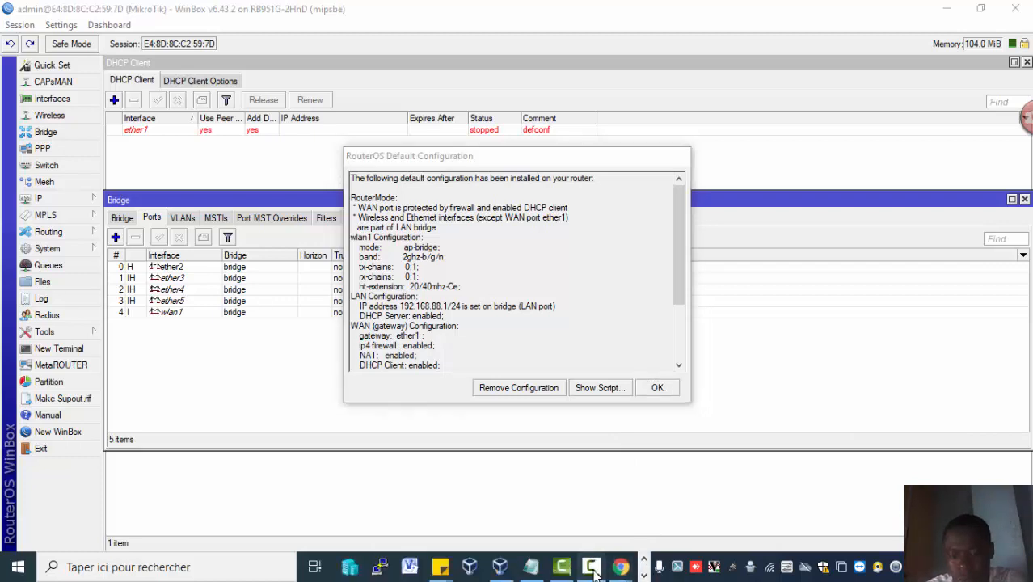
left_click(591, 566)
left_click(893, 503)
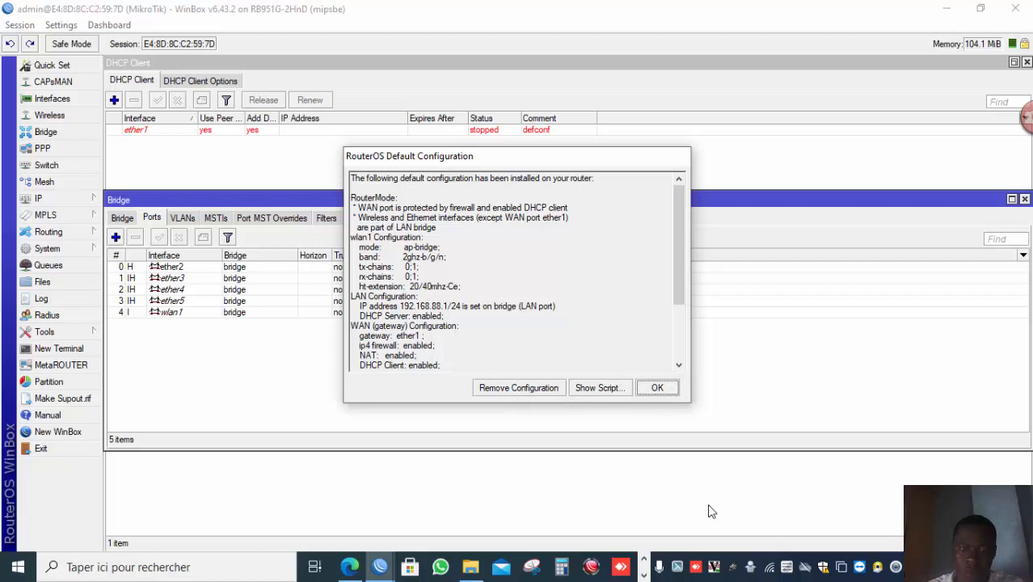
left_click(768, 569)
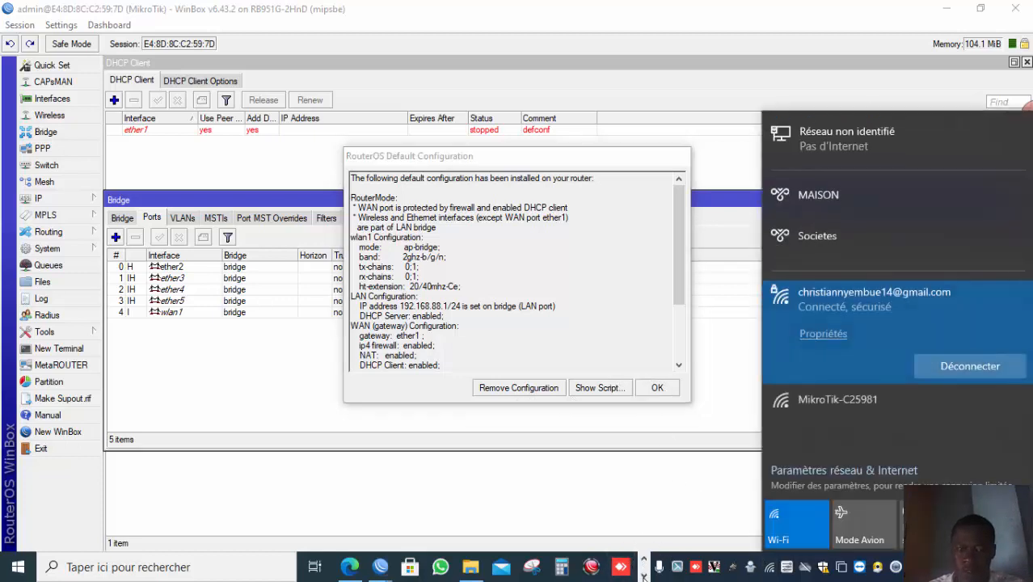
left_click(644, 574)
left_click(593, 568)
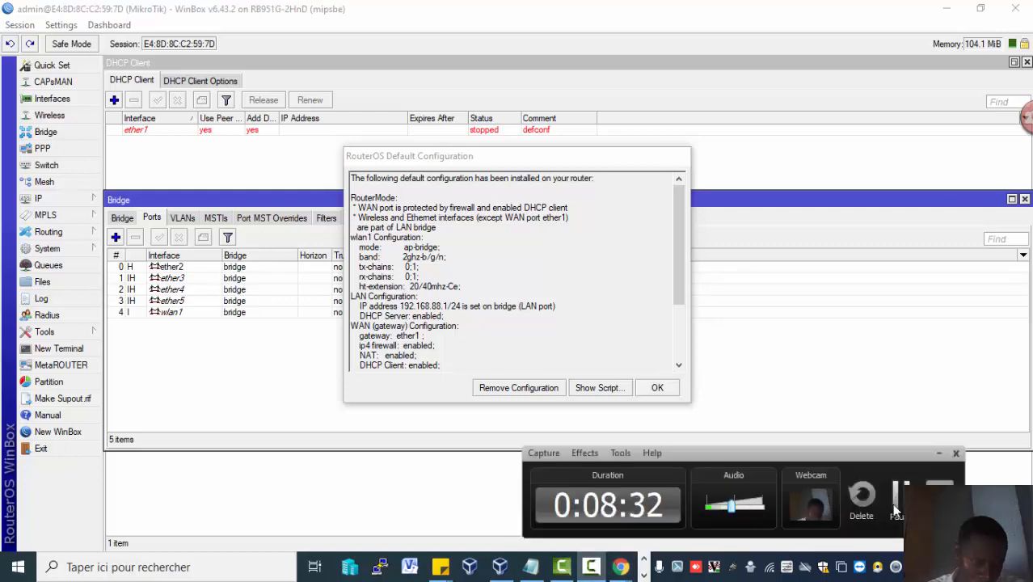
Dismiss the RouterOS Default Configuration dialog.
left_click(732, 412)
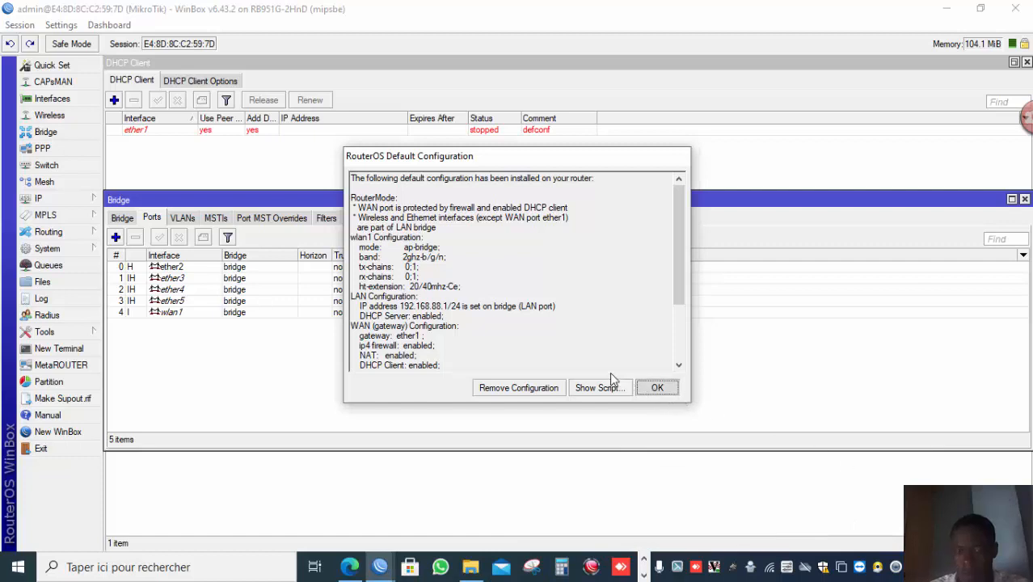
left_click(657, 388)
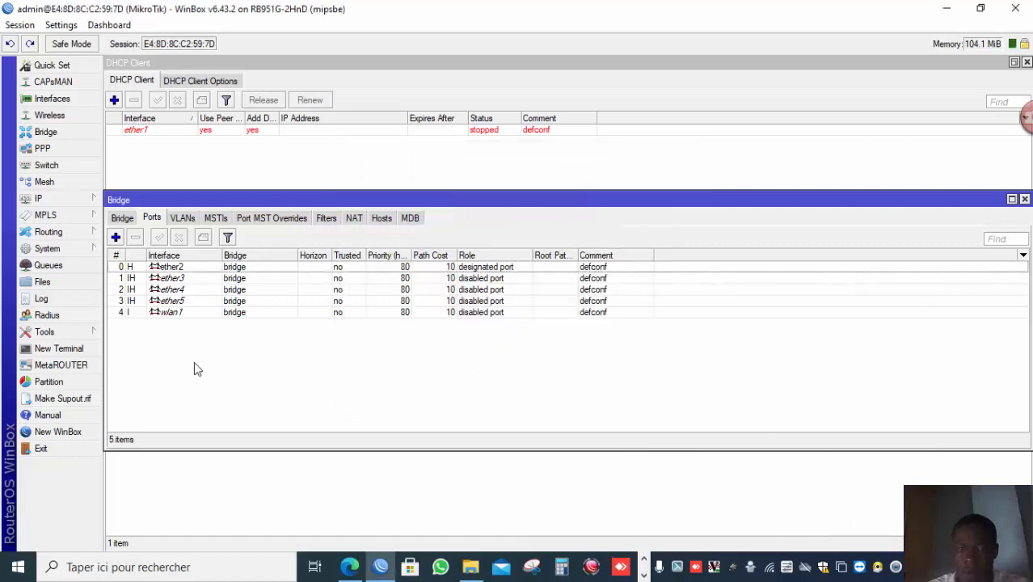
Open the system user list and add a new user, entering the owner's first name as the user name.
left_click(86, 251)
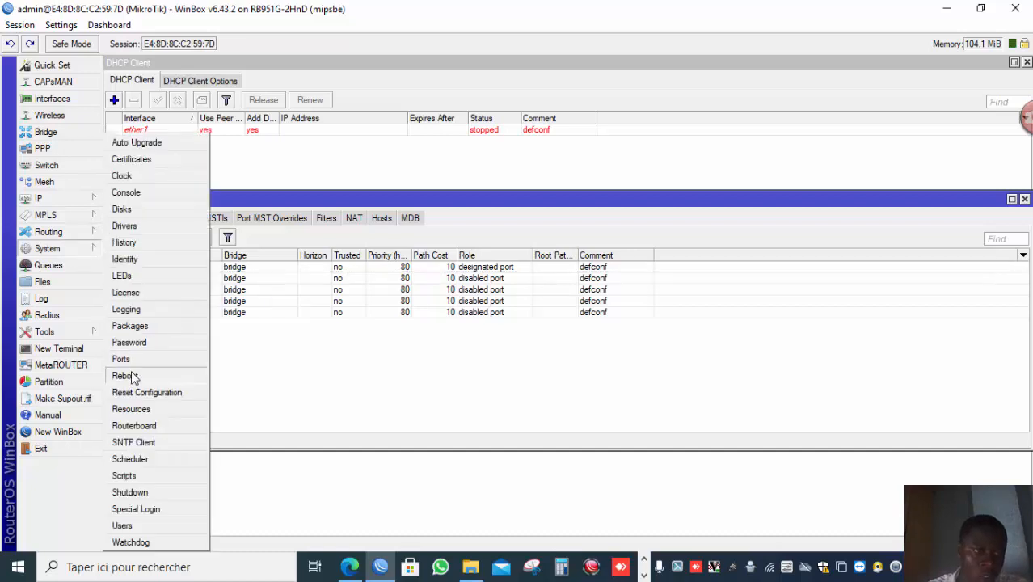
left_click(152, 526)
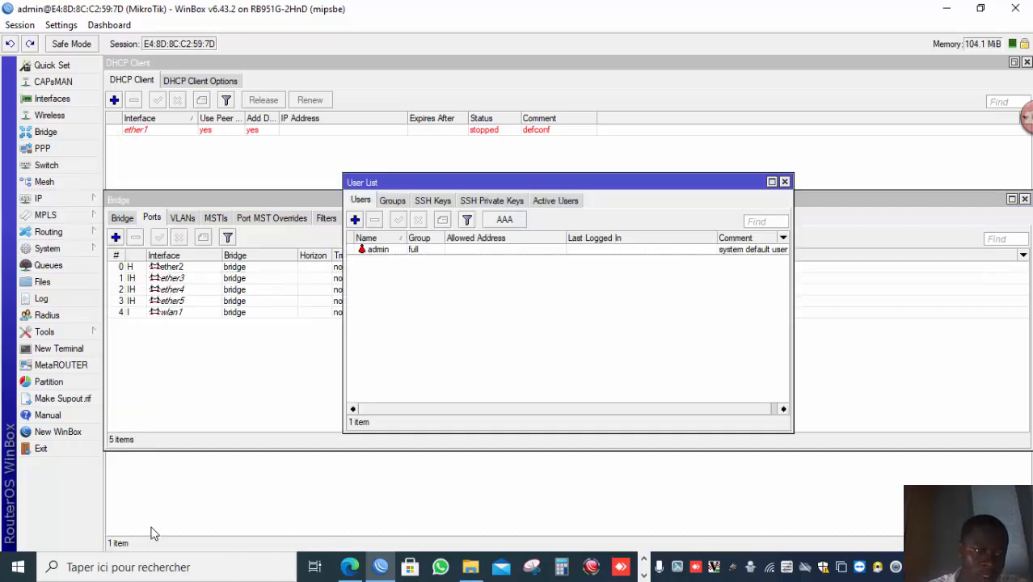
left_click(355, 220)
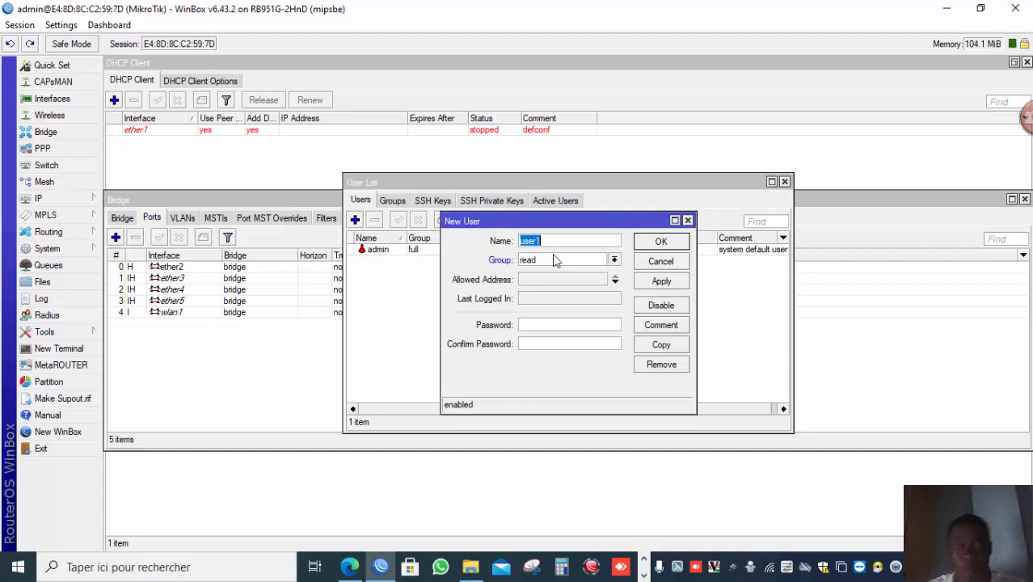
type("CHRI")
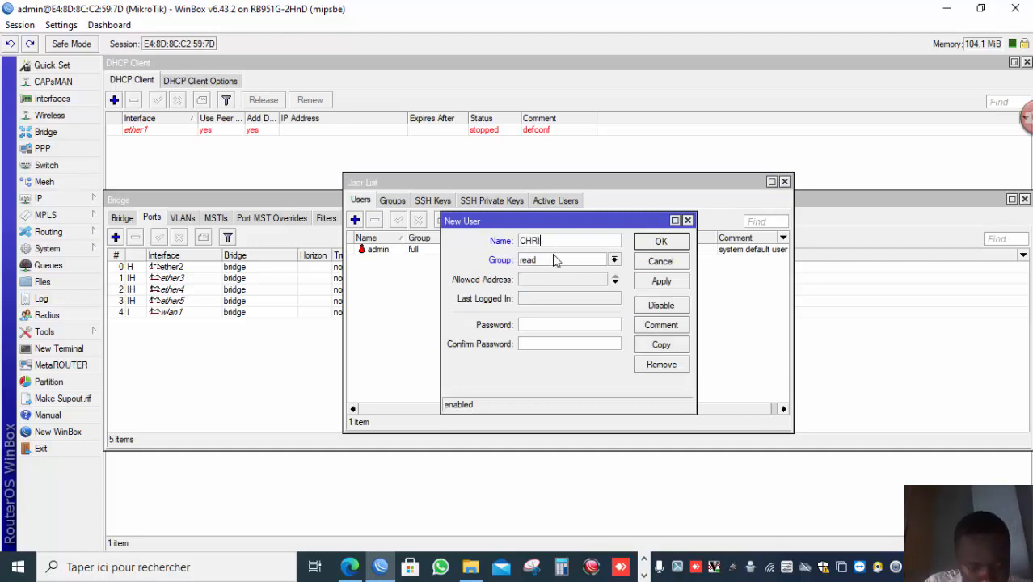
type("STIABN")
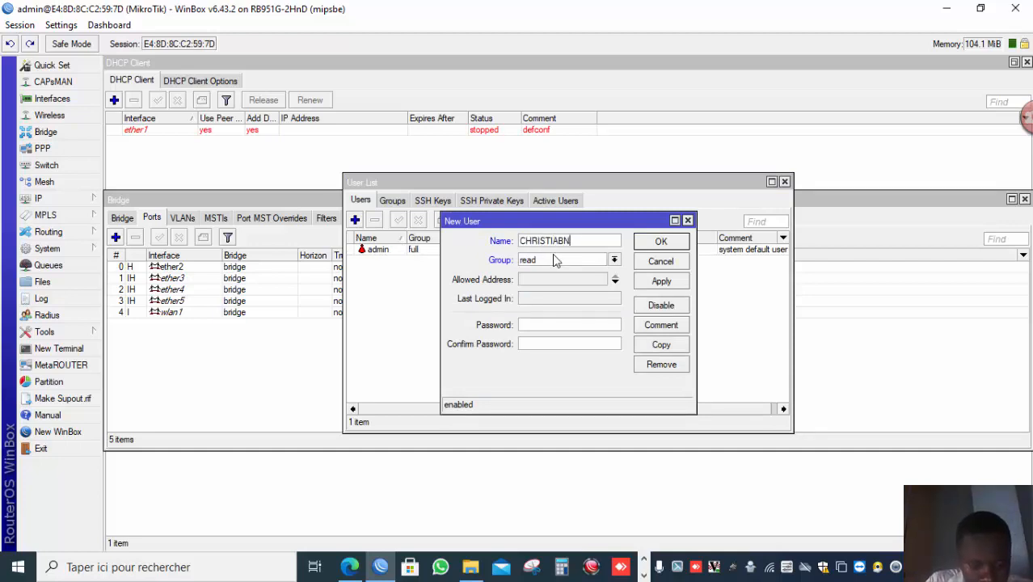
key("BackSpace")
key("BackSpace")
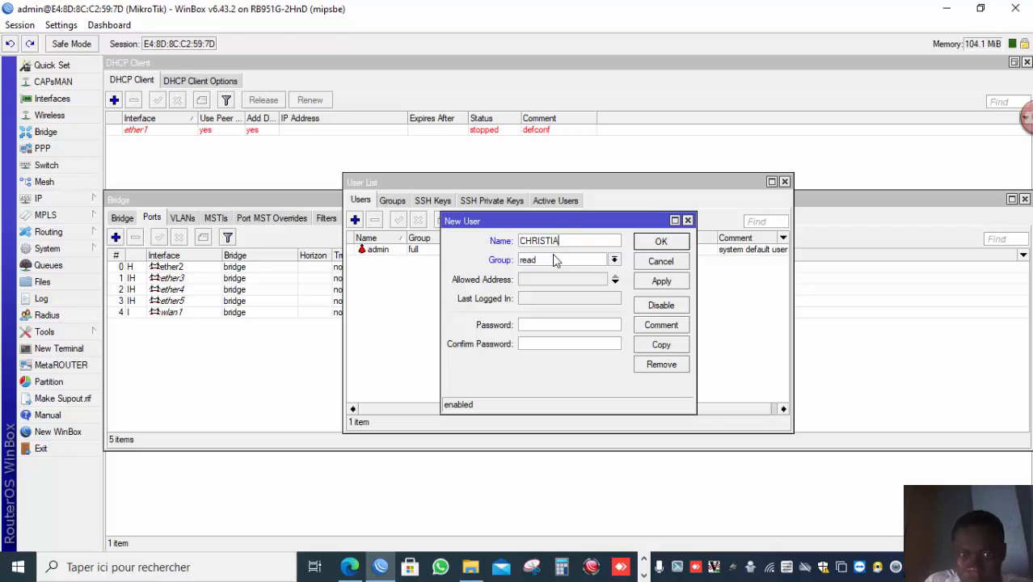
Set the new user's group to full, enter and confirm its password, and save the user.
left_click(556, 261)
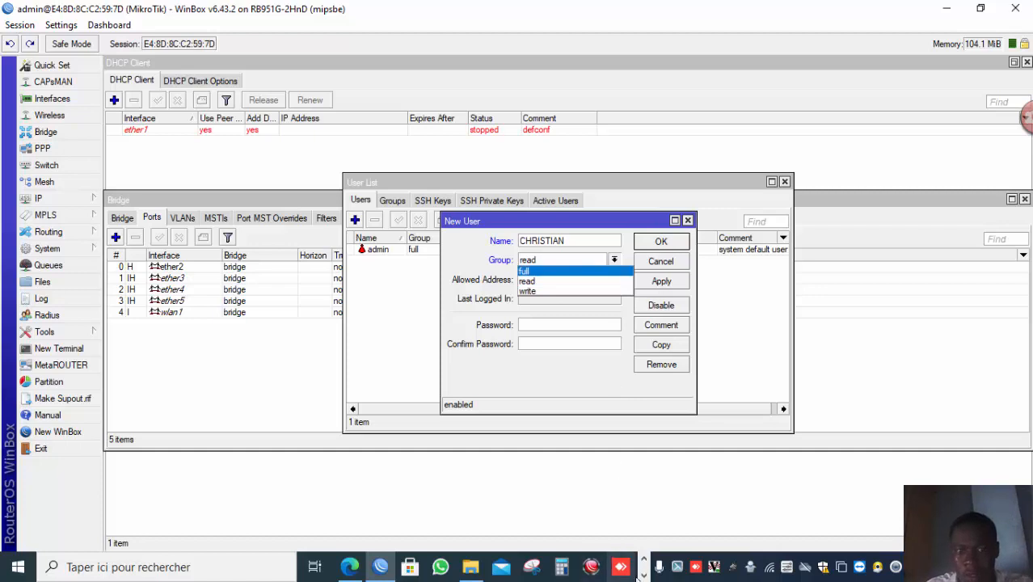
left_click(644, 574)
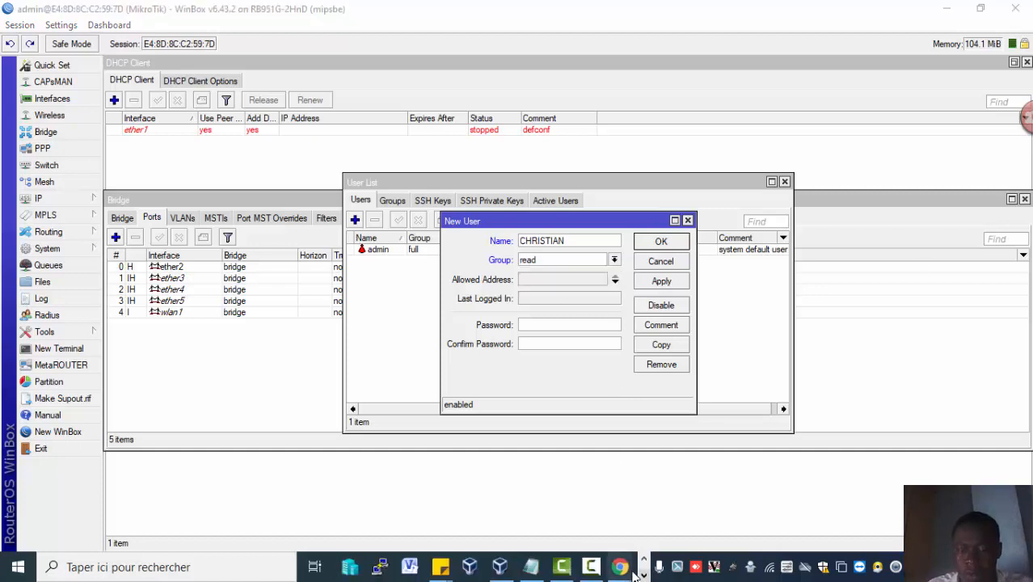
left_click(592, 566)
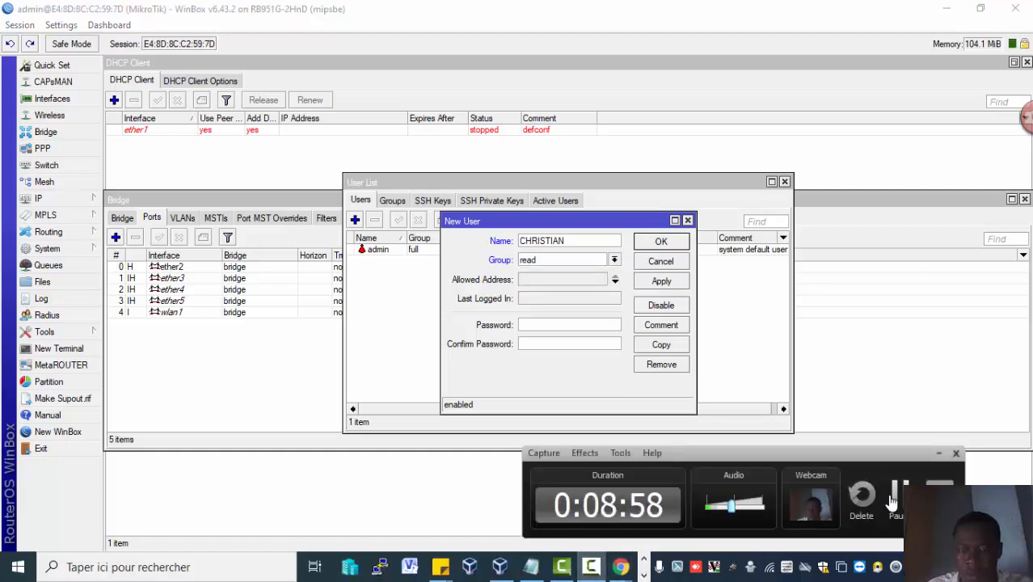
left_click(892, 496)
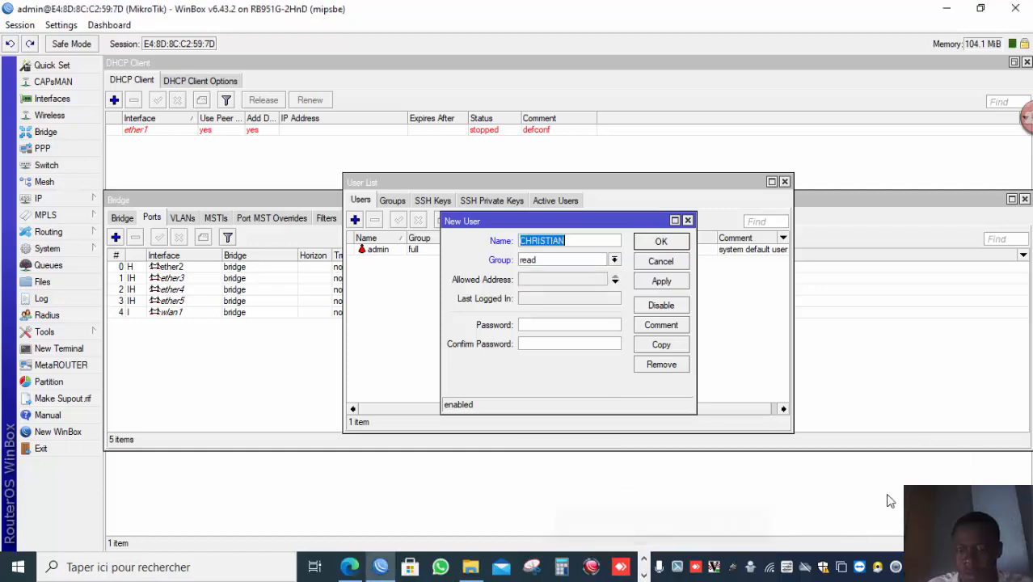
left_click(583, 263)
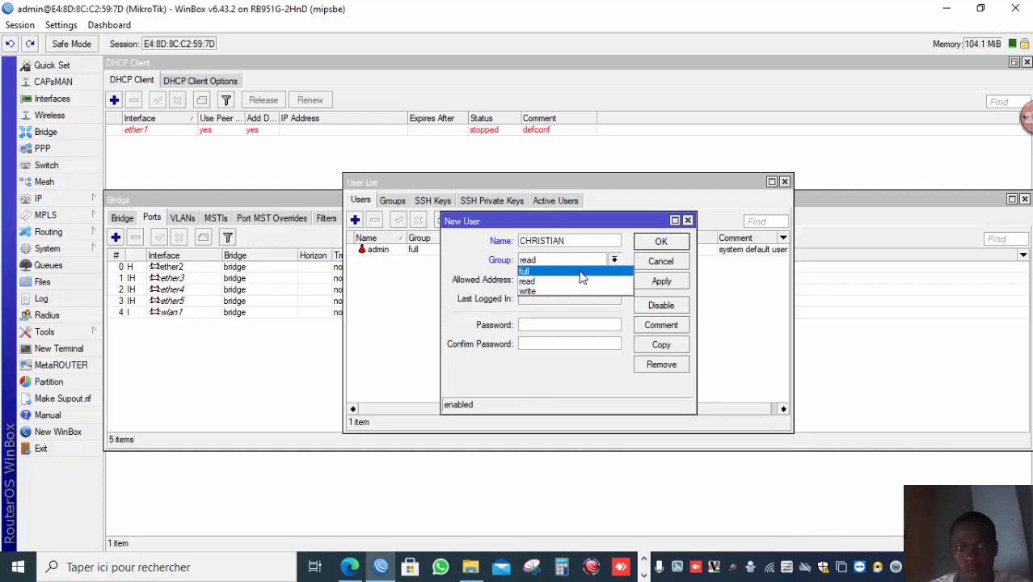
left_click(579, 272)
left_click(566, 322)
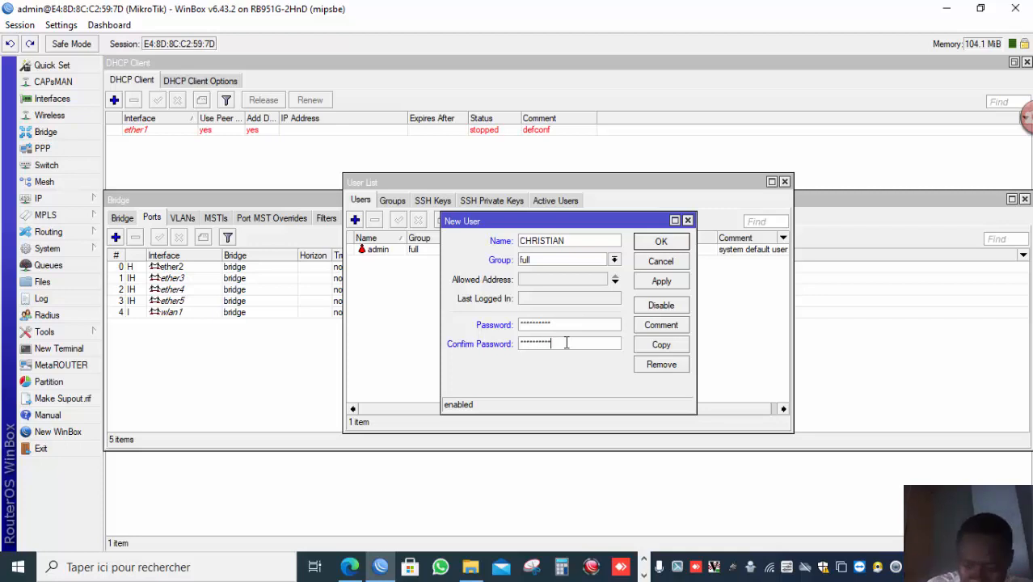
left_click(660, 283)
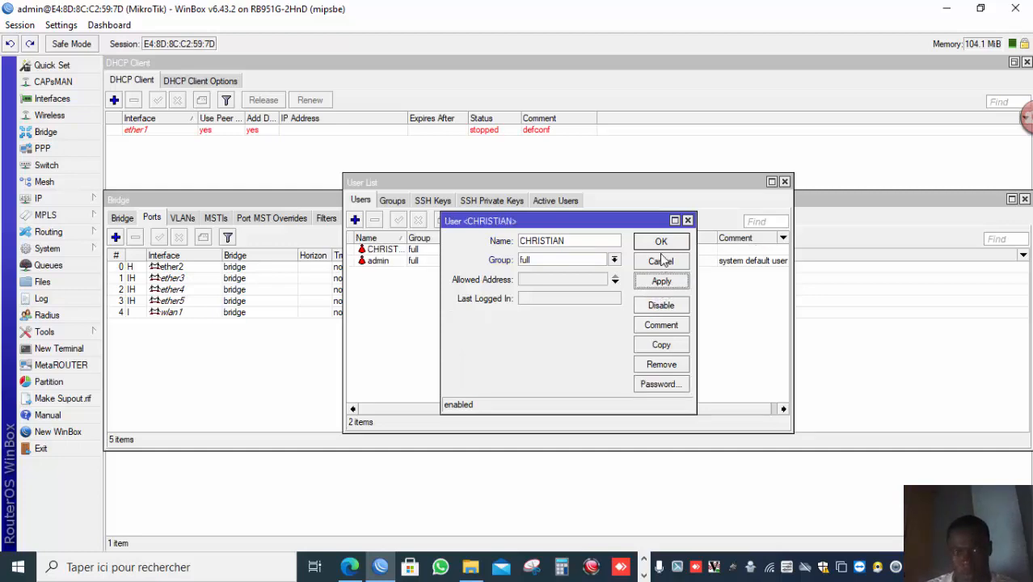
left_click(661, 243)
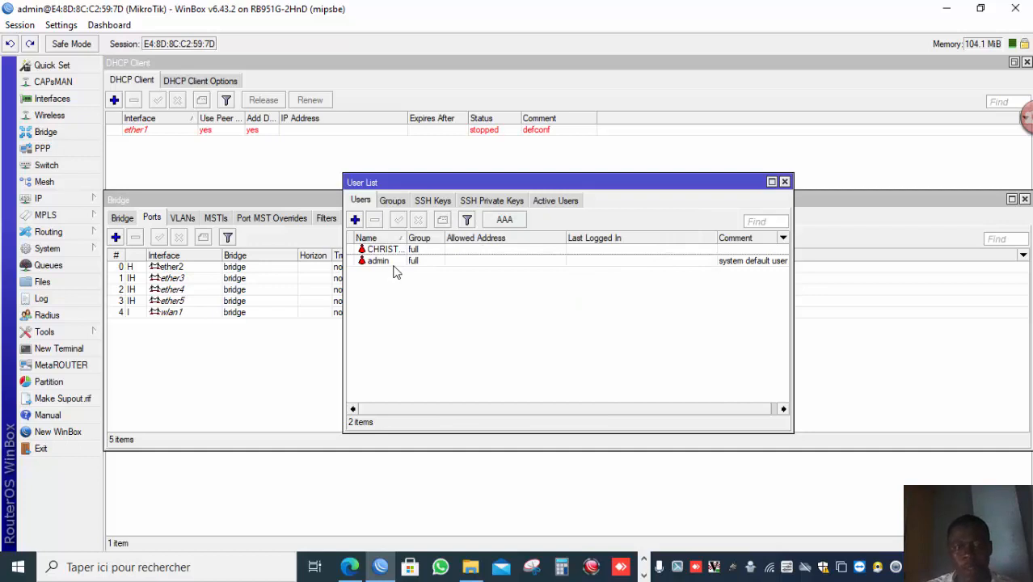
Disable the default admin user account.
left_click(394, 261)
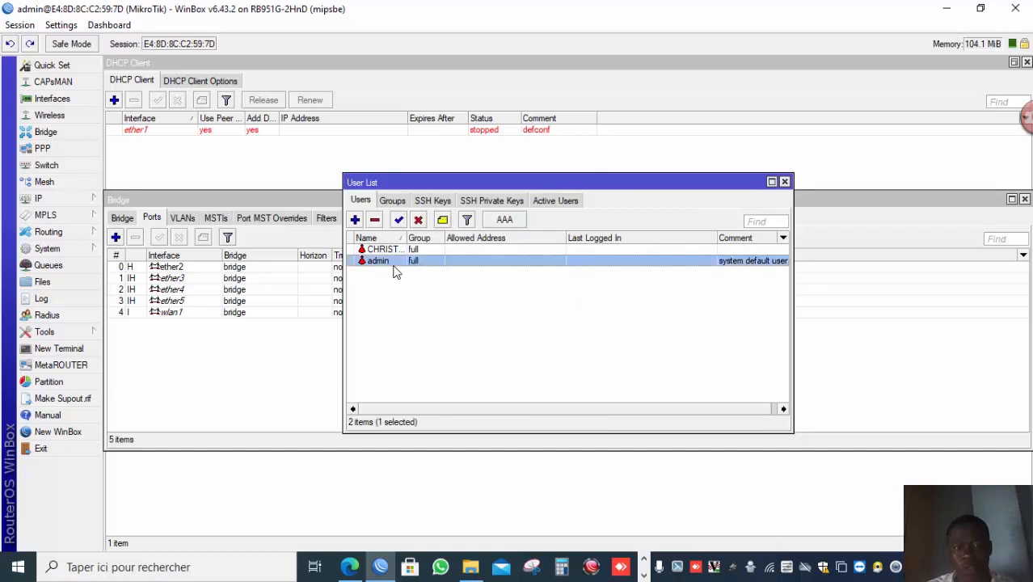
left_click(417, 222)
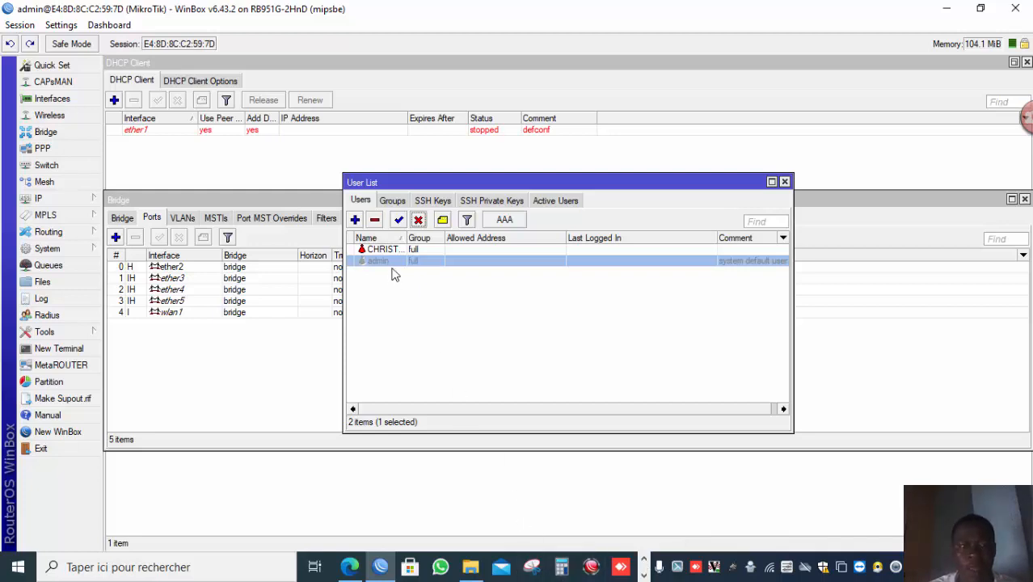
left_click(643, 575)
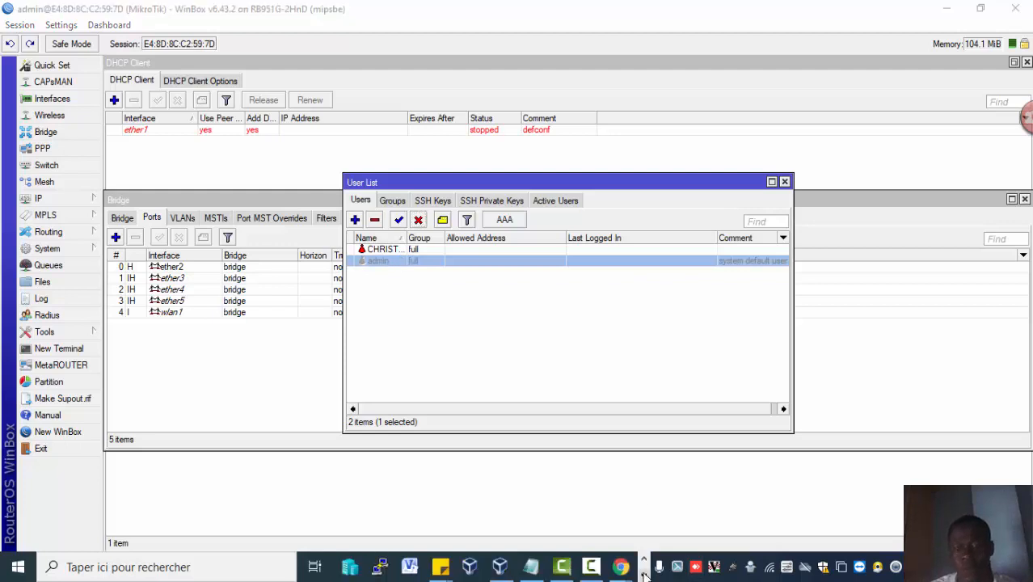
mouse_move(596, 572)
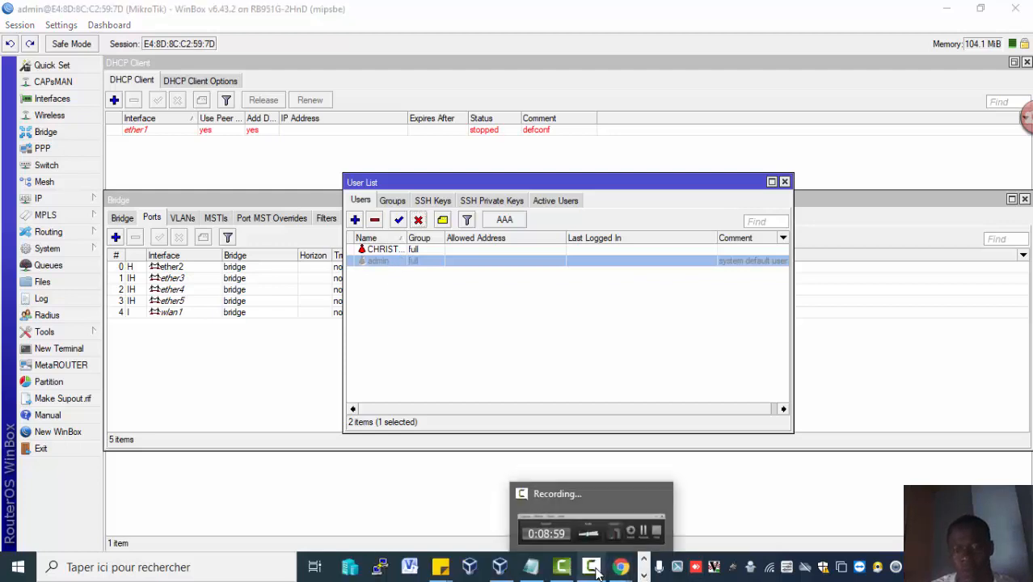
left_click(622, 532)
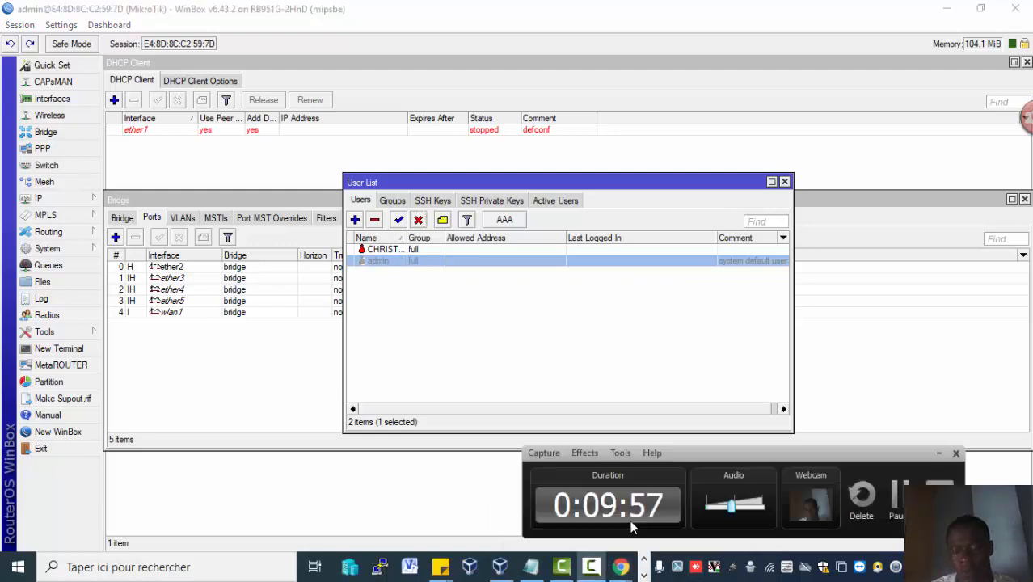
left_click(895, 497)
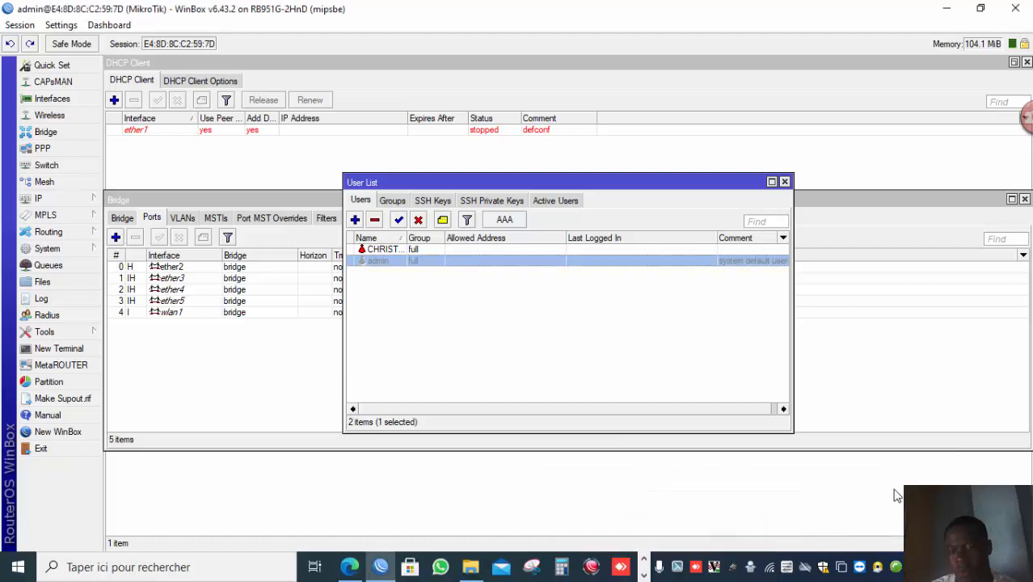
left_click(643, 576)
left_click(644, 575)
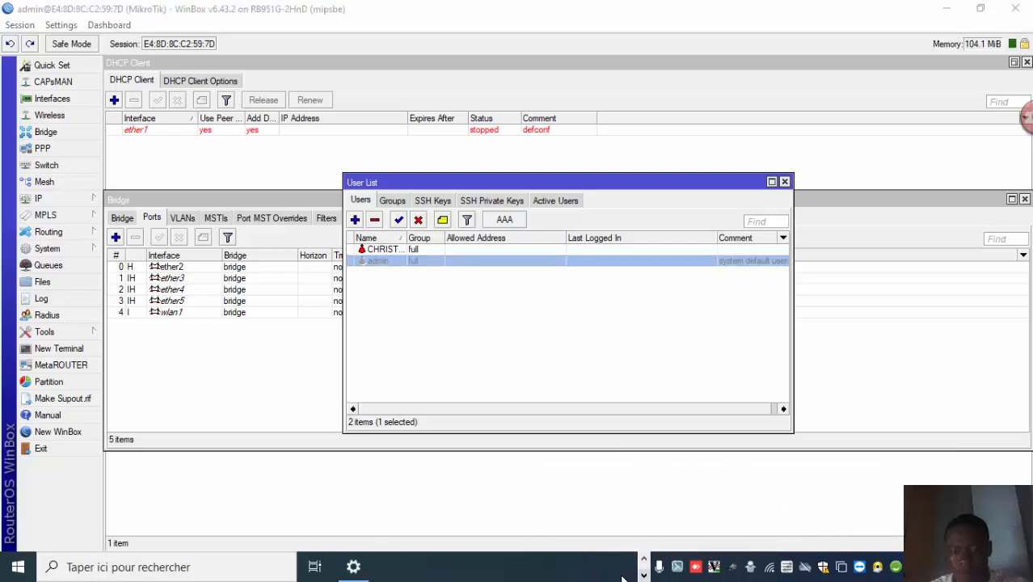
left_click(642, 561)
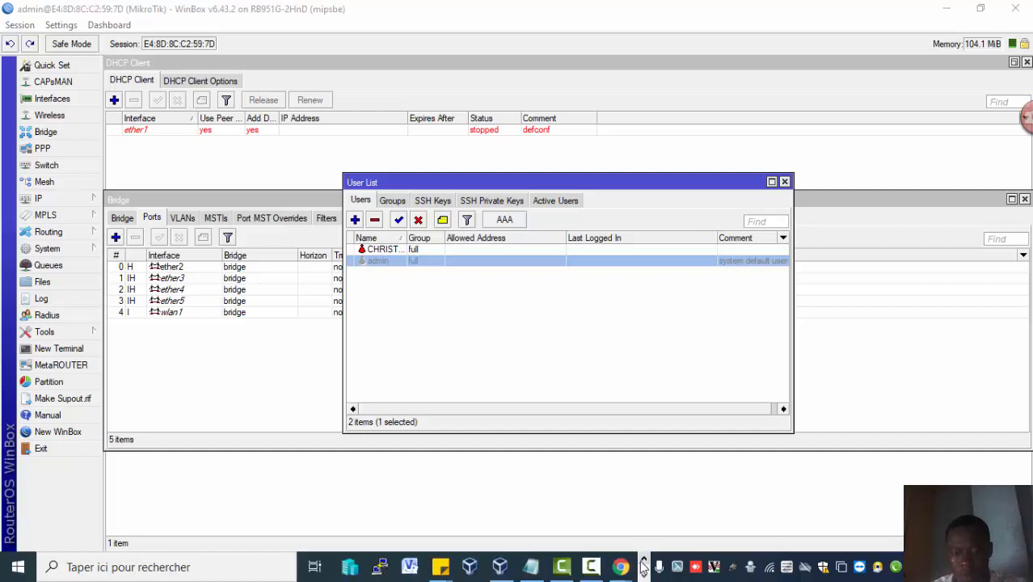
left_click(600, 571)
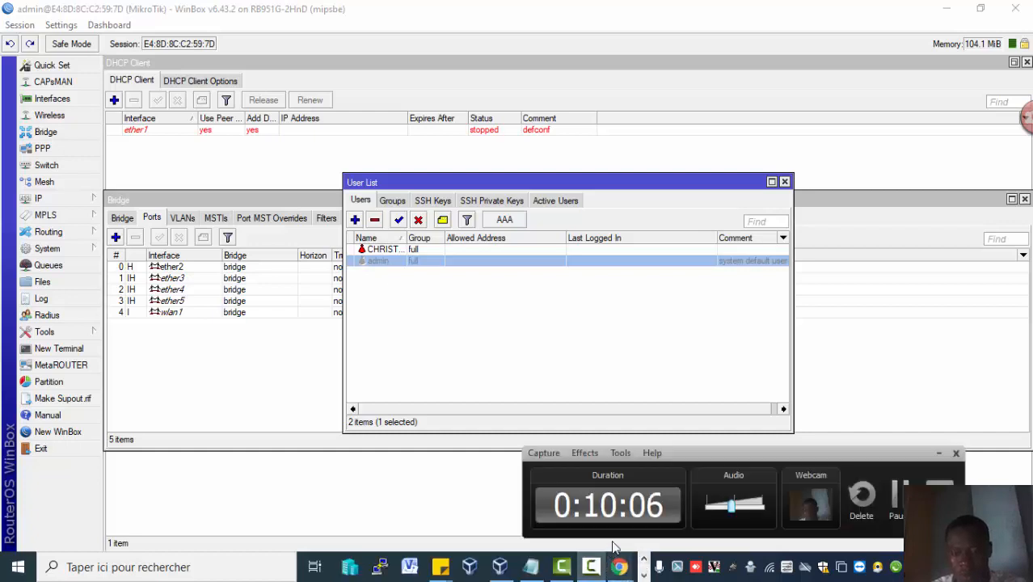
Open the new user's settings, restrict its allowed address to 192.168.88.0/24, apply and save.
double_click(458, 248)
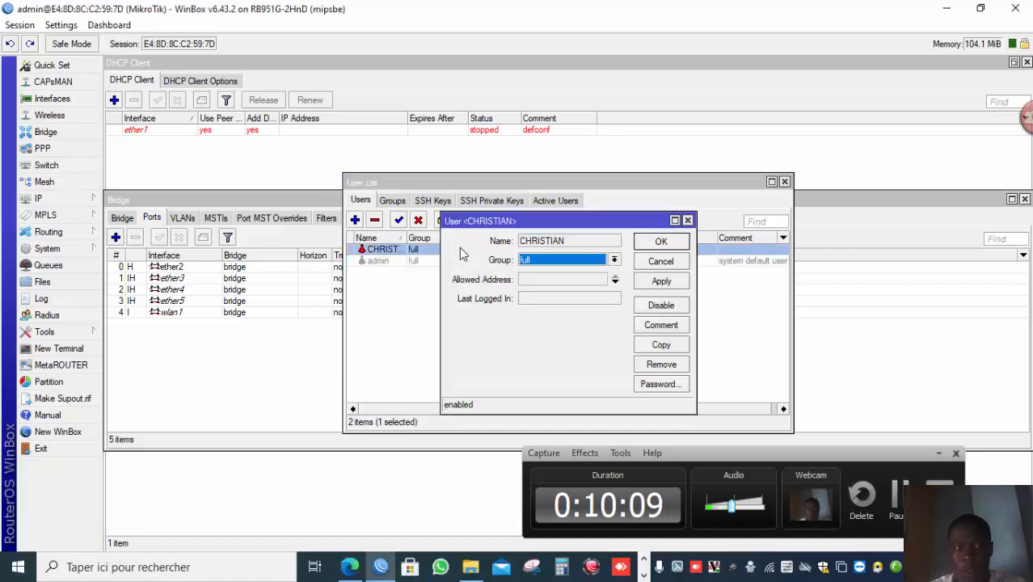
left_click(544, 277)
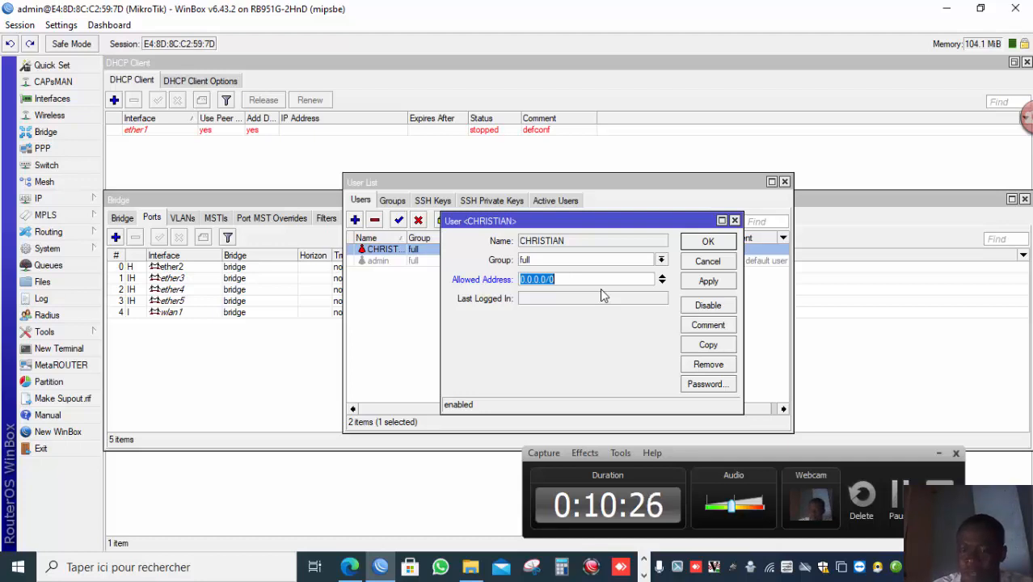
type("192")
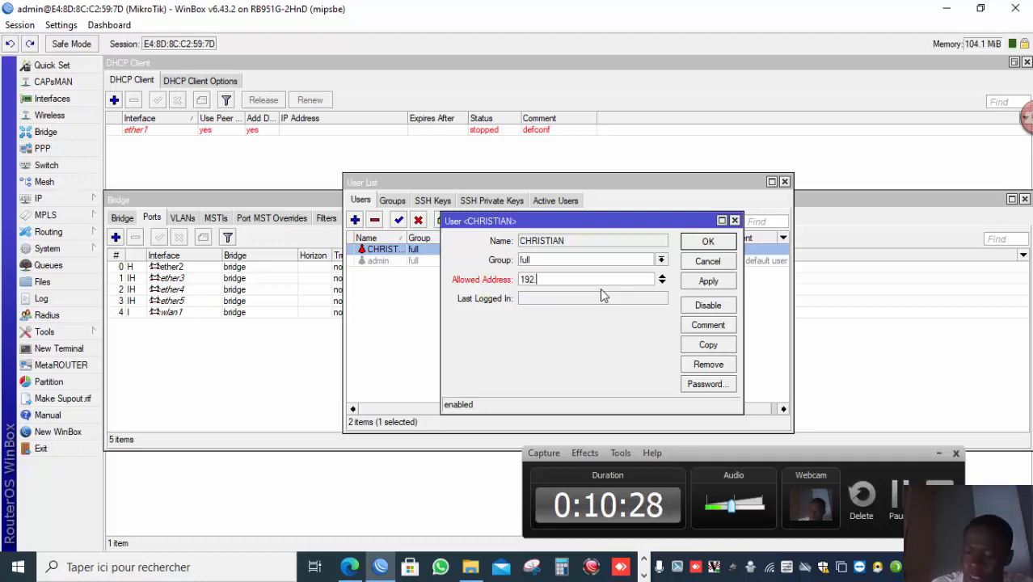
key("BackSpace")
key("BackSpace")
key("BackSpace")
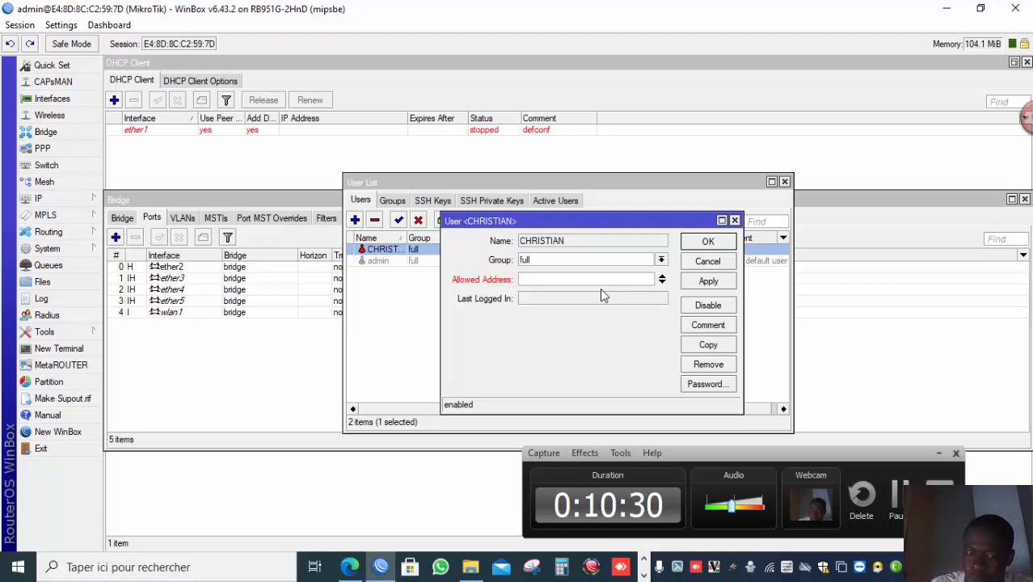
type("192.168")
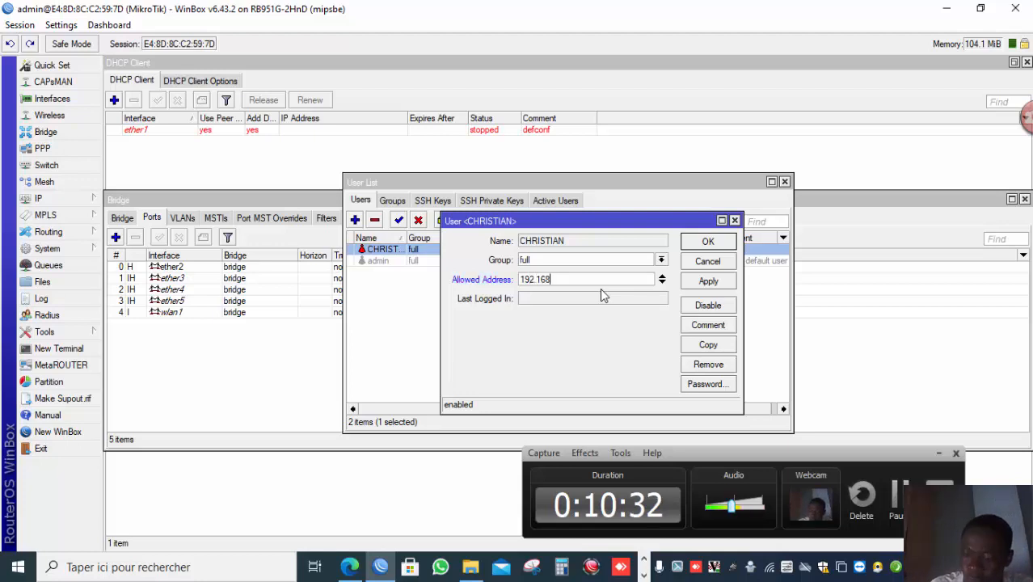
type(".")
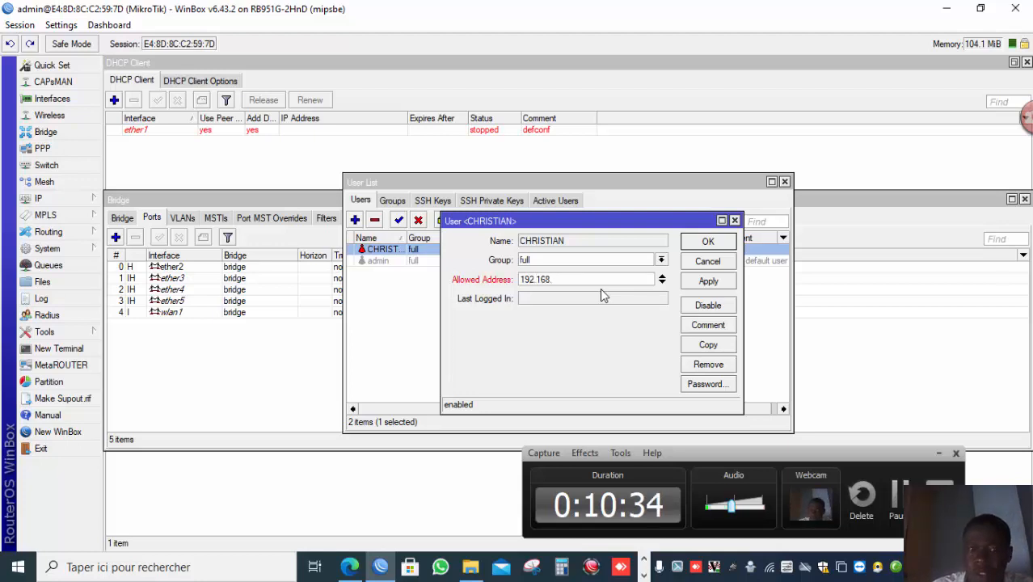
type("88.0")
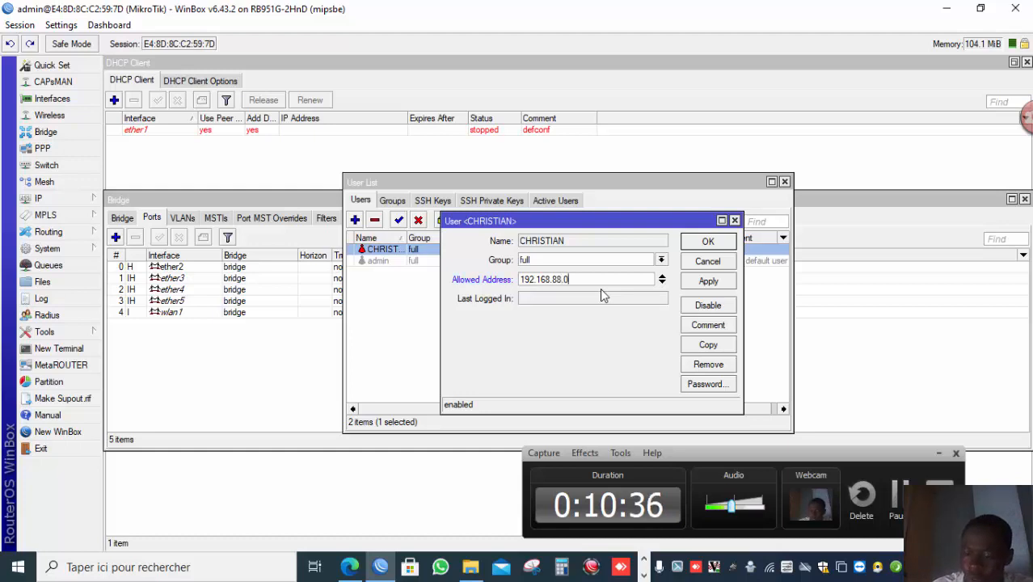
type("/24")
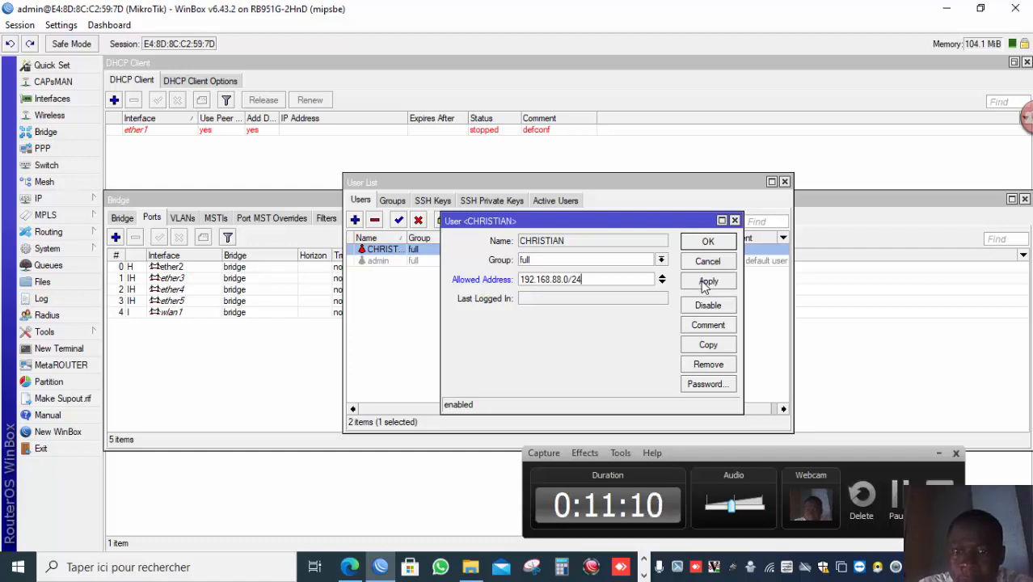
left_click(706, 282)
left_click(709, 243)
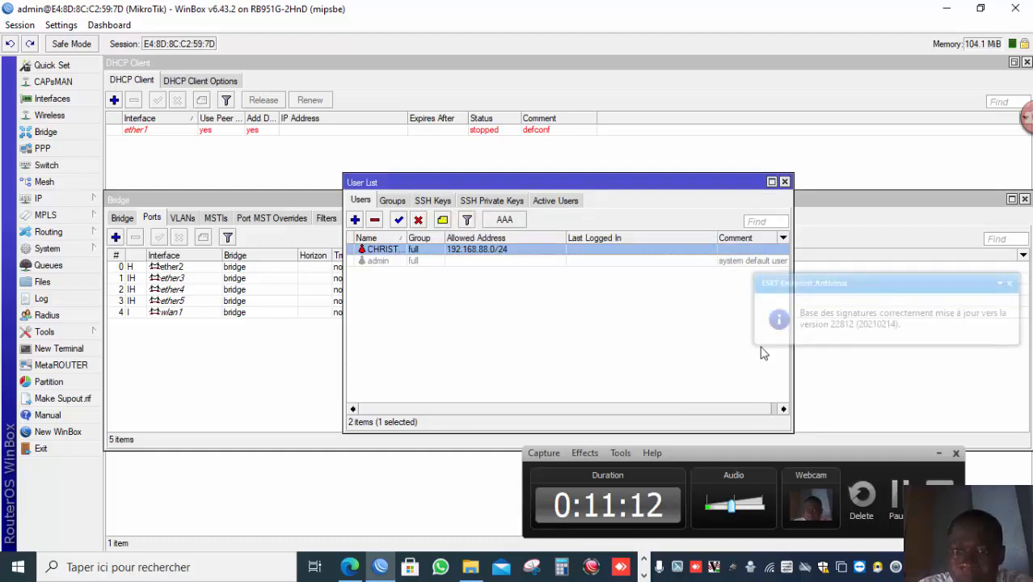
left_click(895, 501)
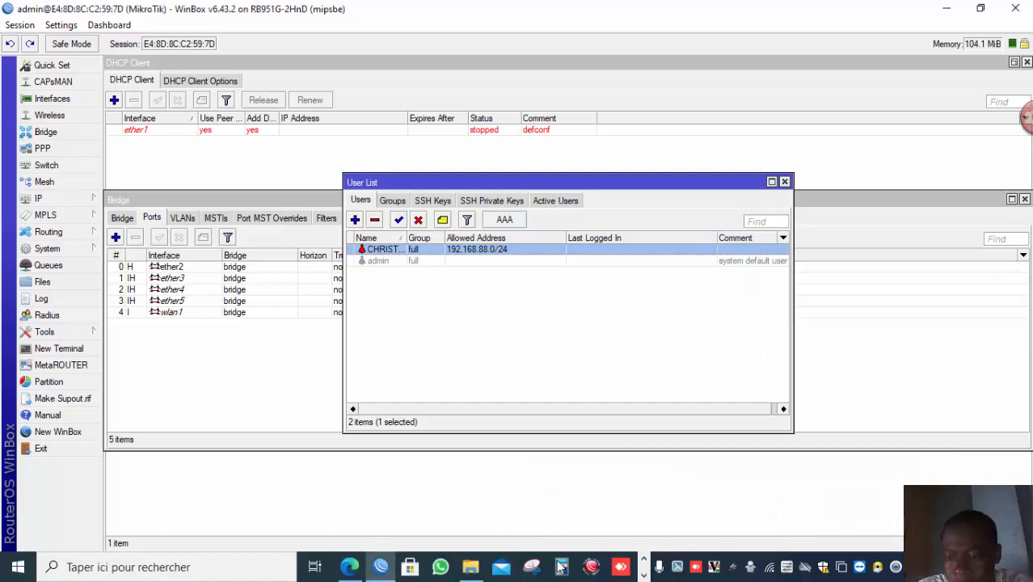
left_click(645, 575)
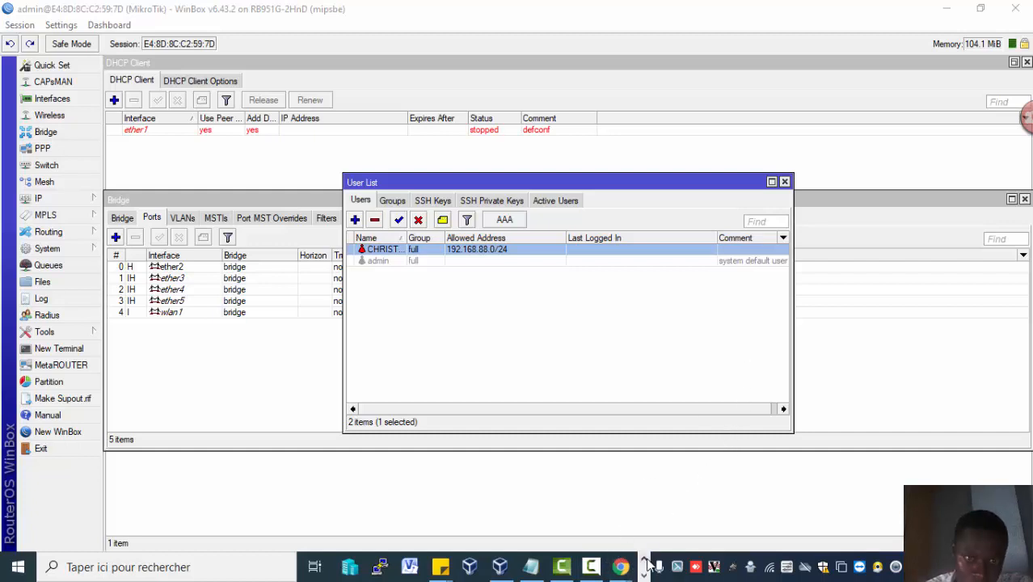
mouse_move(600, 563)
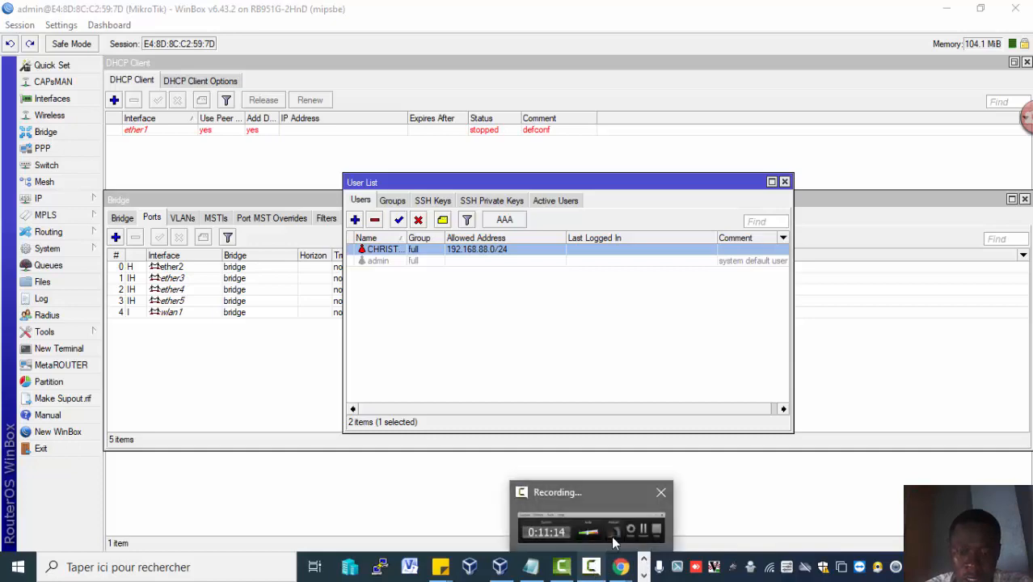
mouse_move(612, 543)
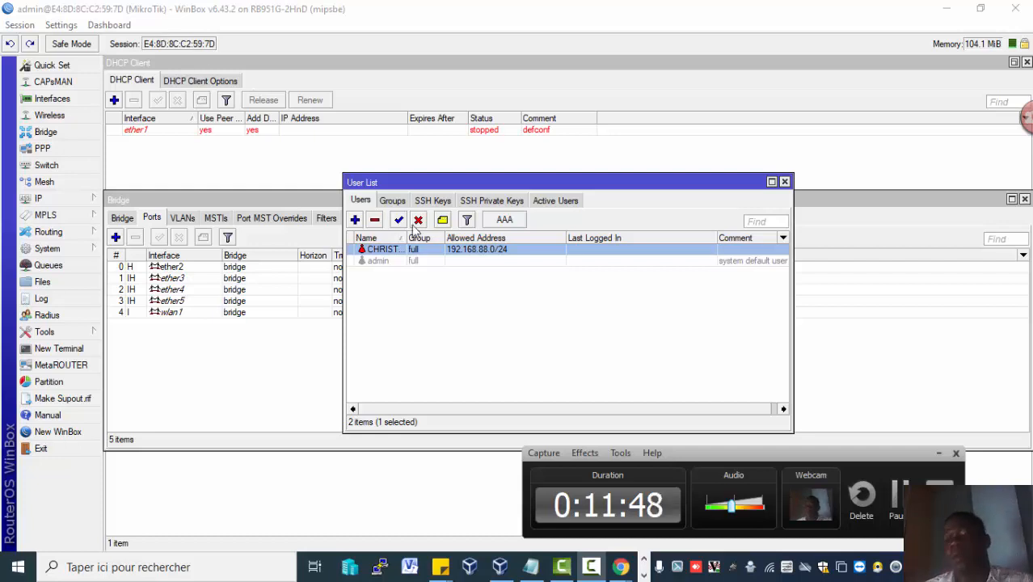
left_click(889, 489)
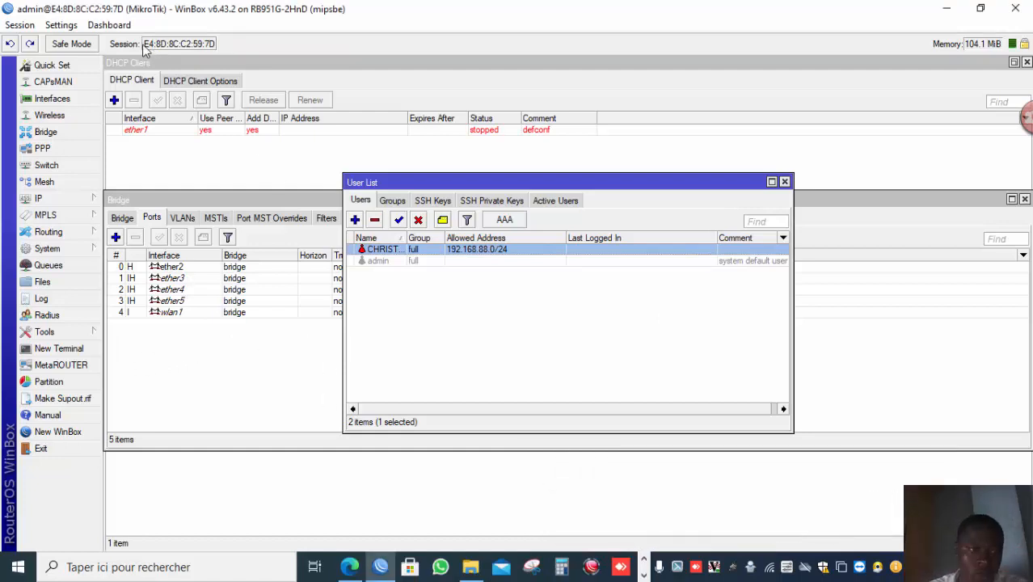
Open a new WinBox window, pick the router by MAC address, and try logging in as the new user with its password.
left_click(76, 429)
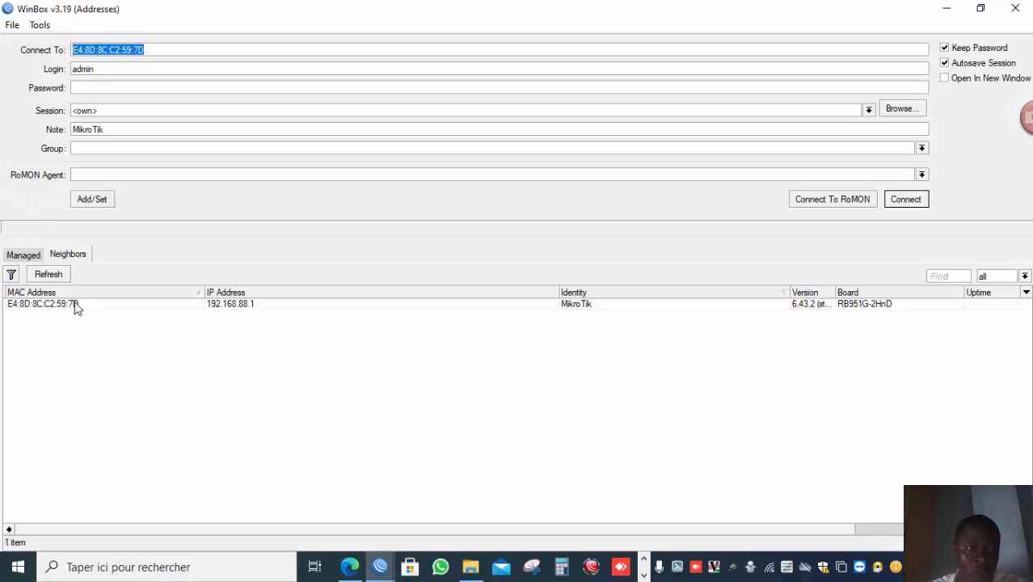
left_click(66, 305)
double_click(66, 306)
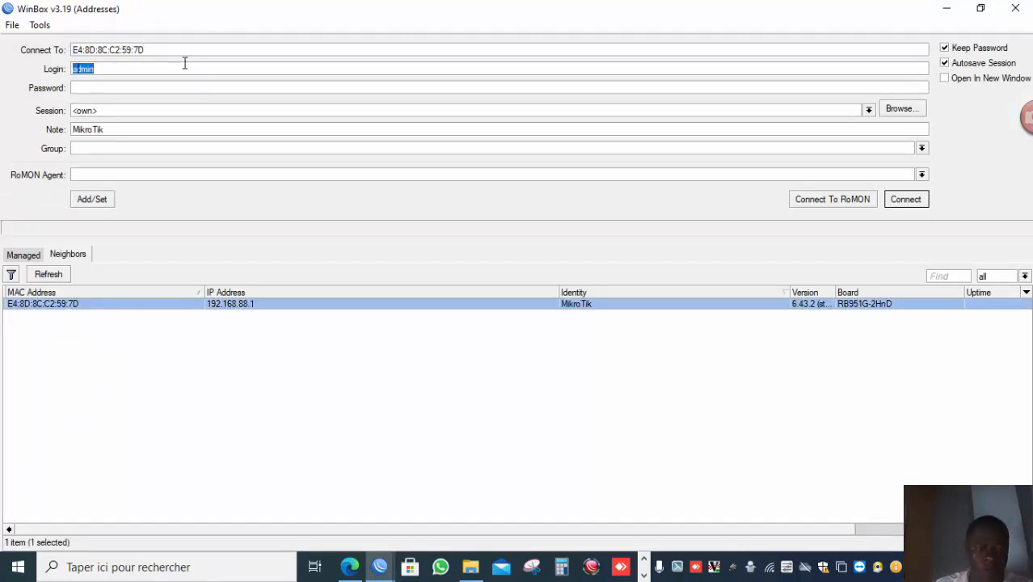
type("CHRISTIAN")
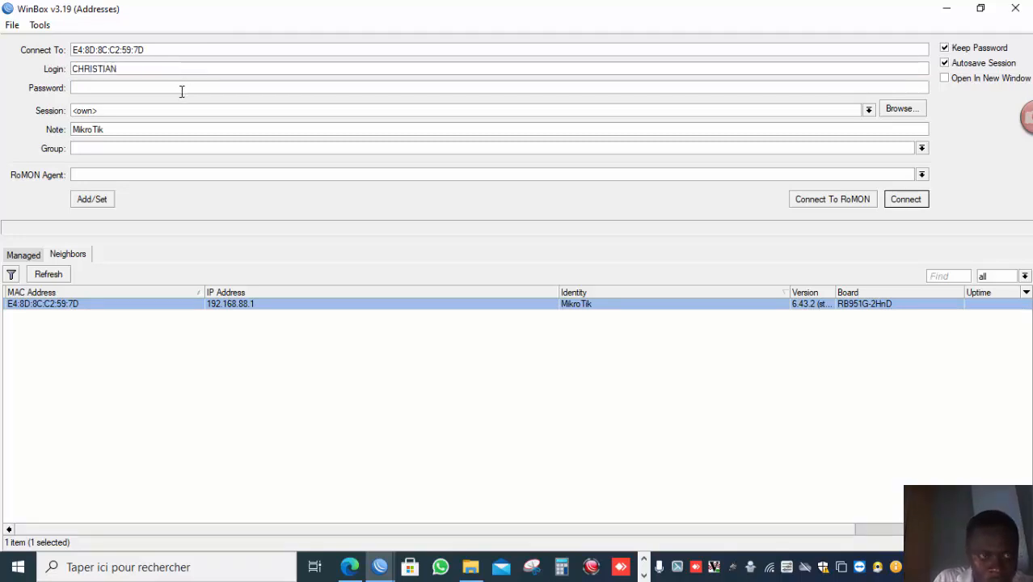
left_click(182, 91)
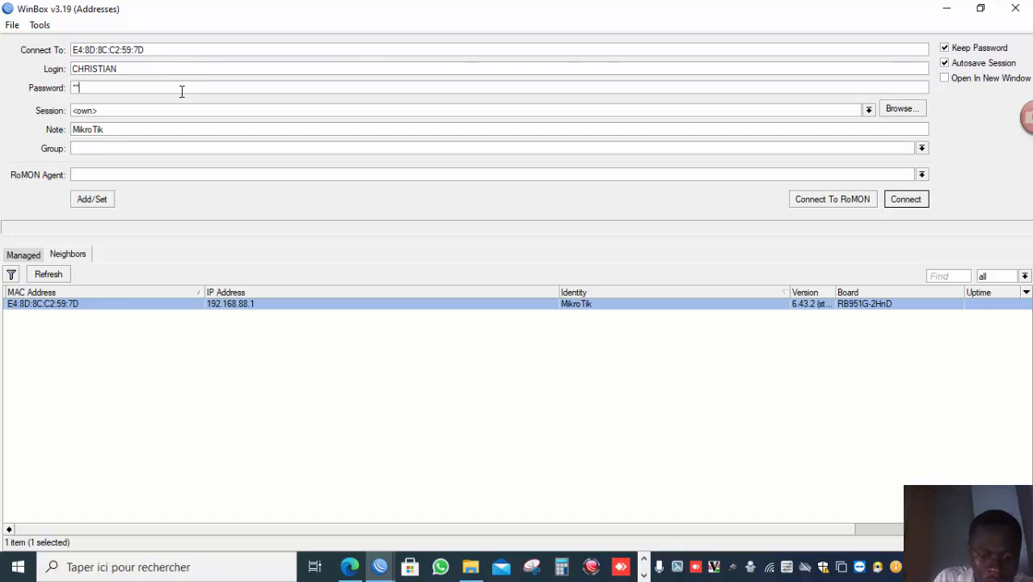
type("****")
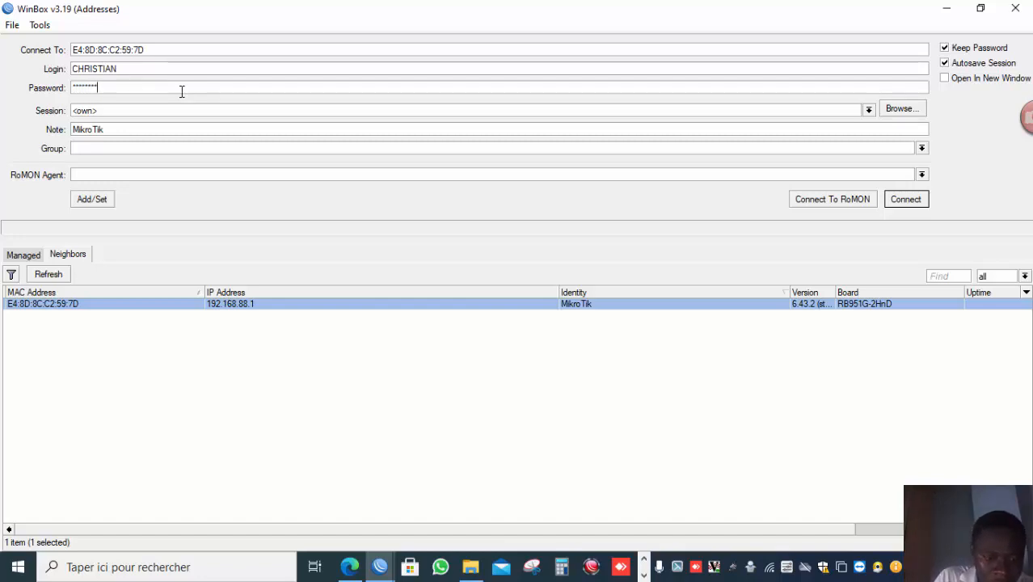
key("Return")
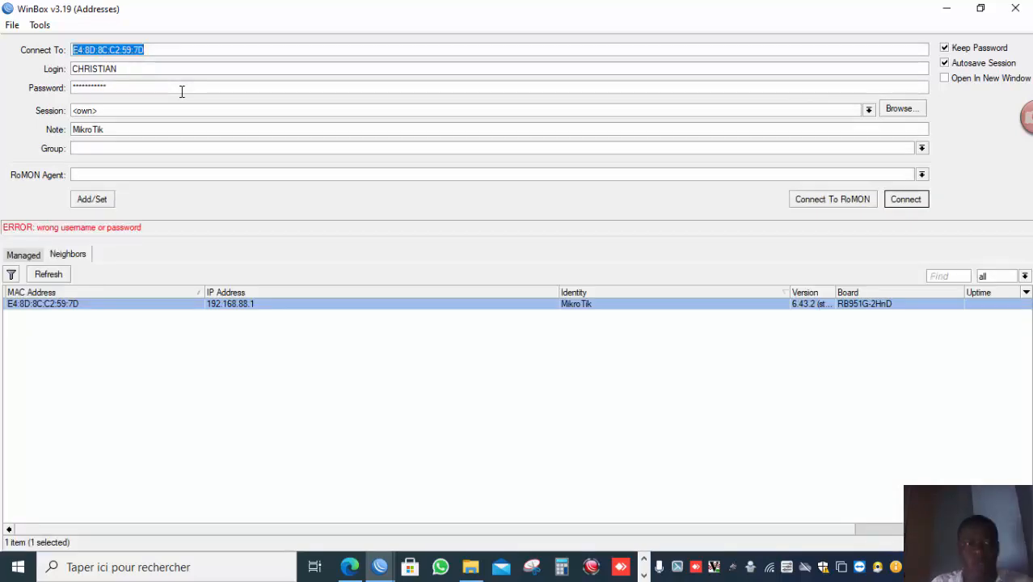
left_click(642, 576)
mouse_move(591, 572)
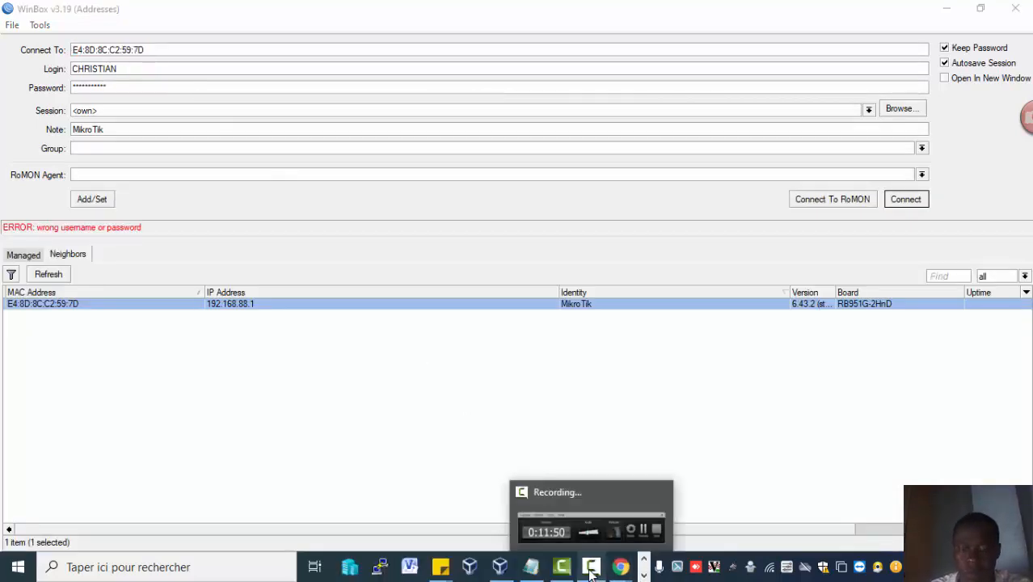
left_click(645, 537)
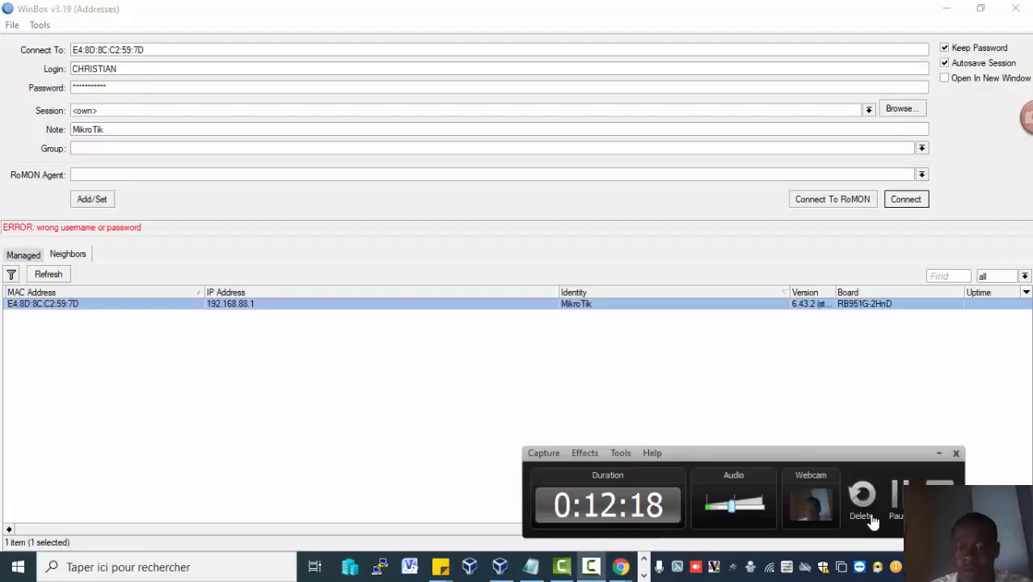
left_click(895, 501)
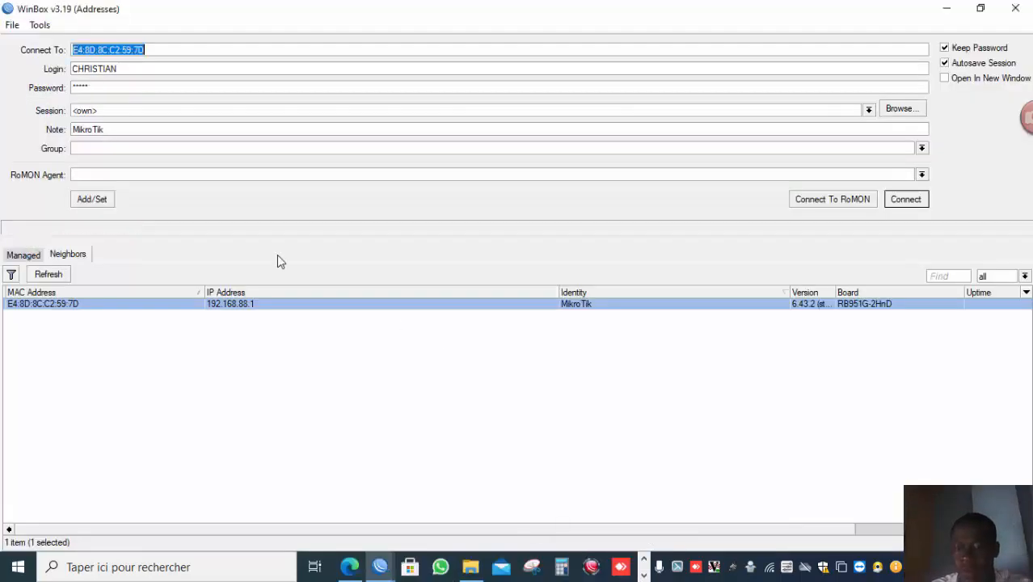
Re-enter the new user's password and connect to the router.
left_click(136, 88)
key("BackSpace")
key("BackSpace")
key("BackSpace")
key("BackSpace")
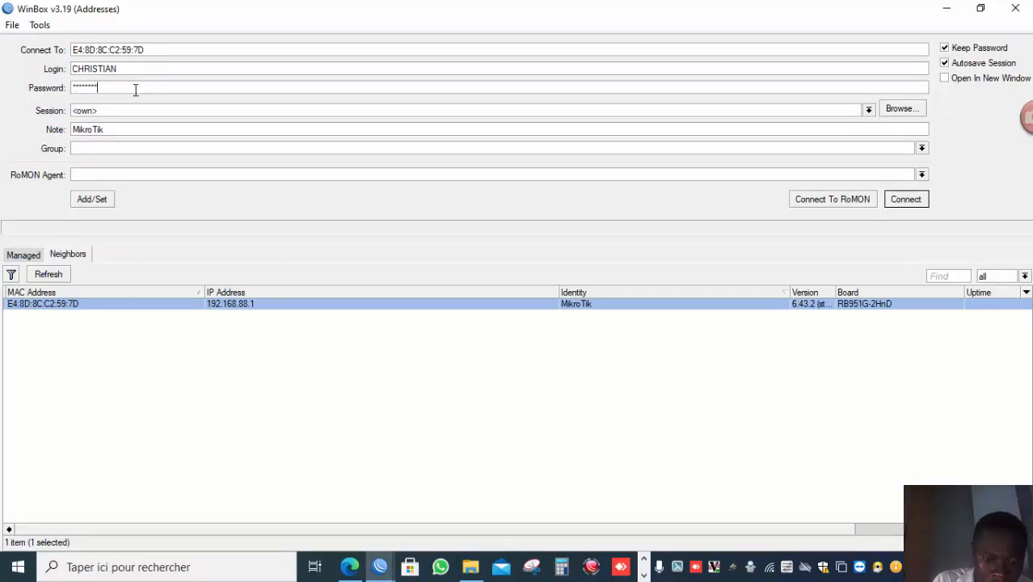
key("Return")
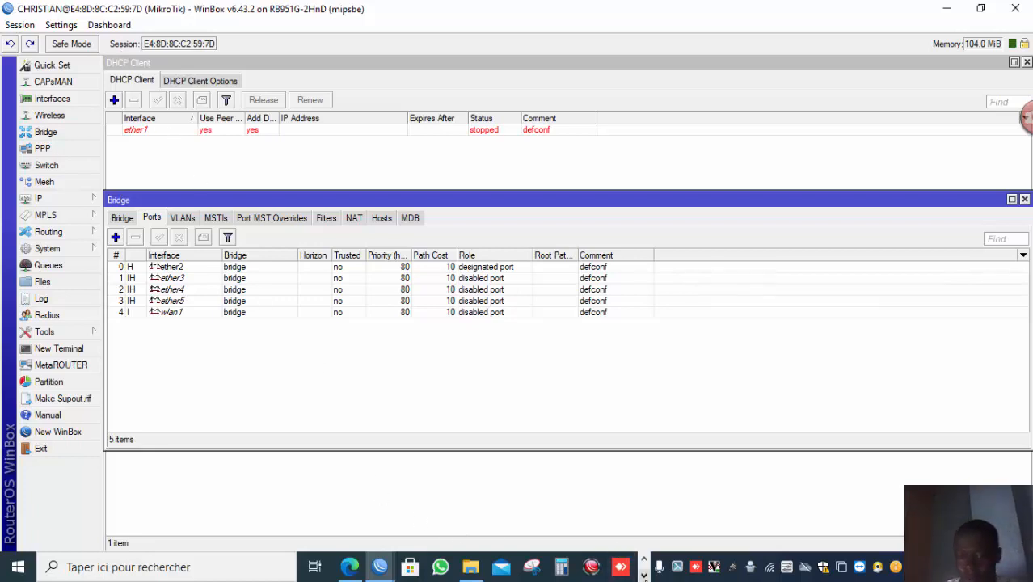
left_click(643, 573)
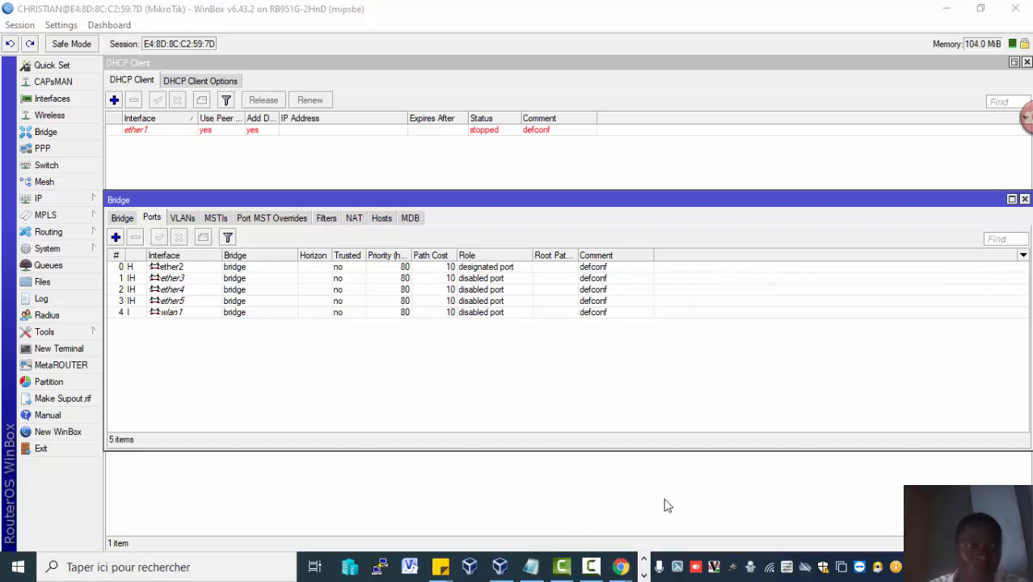
left_click(591, 565)
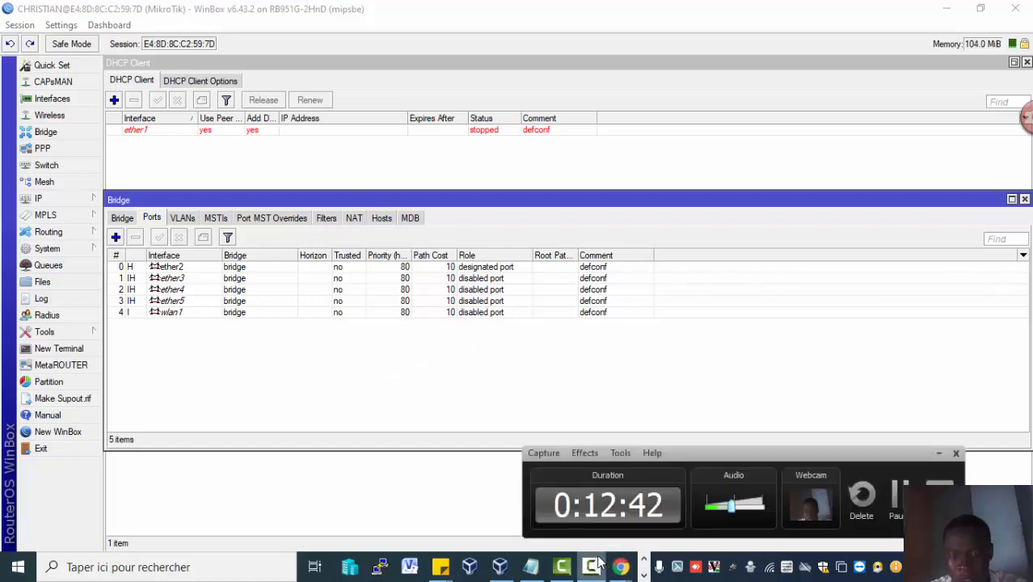
left_click(897, 503)
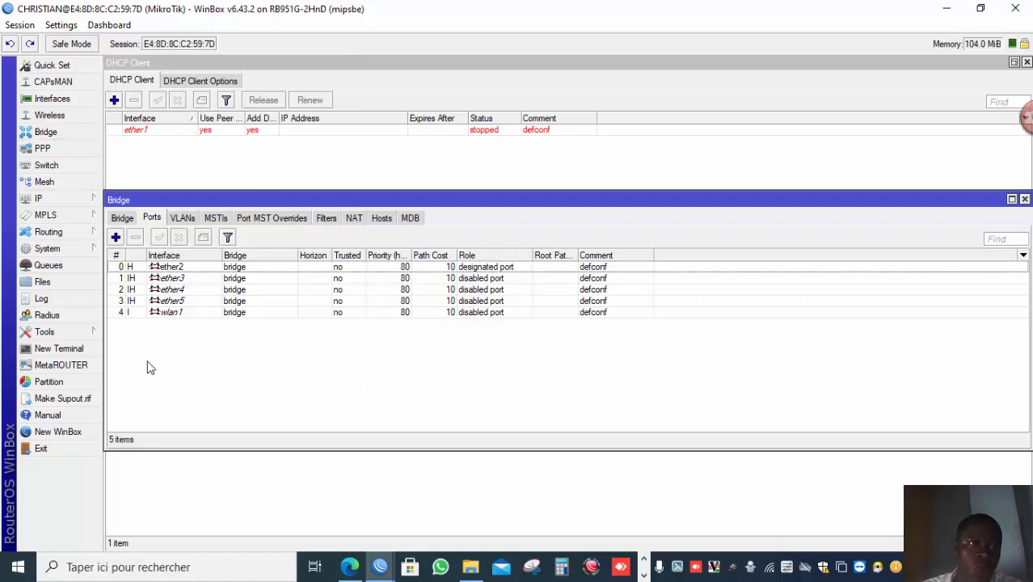
Disable the MAC Ping Server in the MAC Server tool and confirm.
left_click(79, 336)
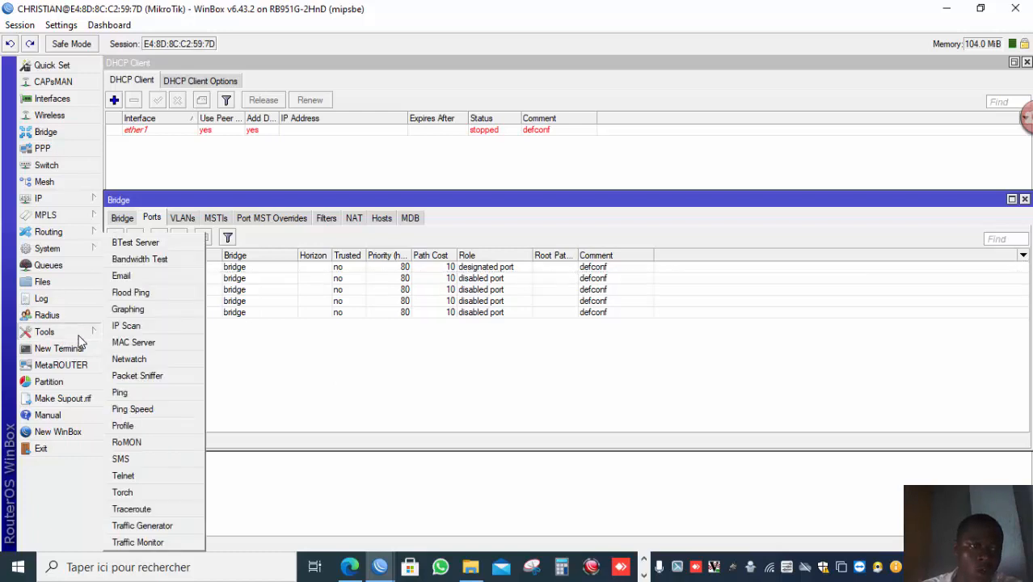
left_click(129, 342)
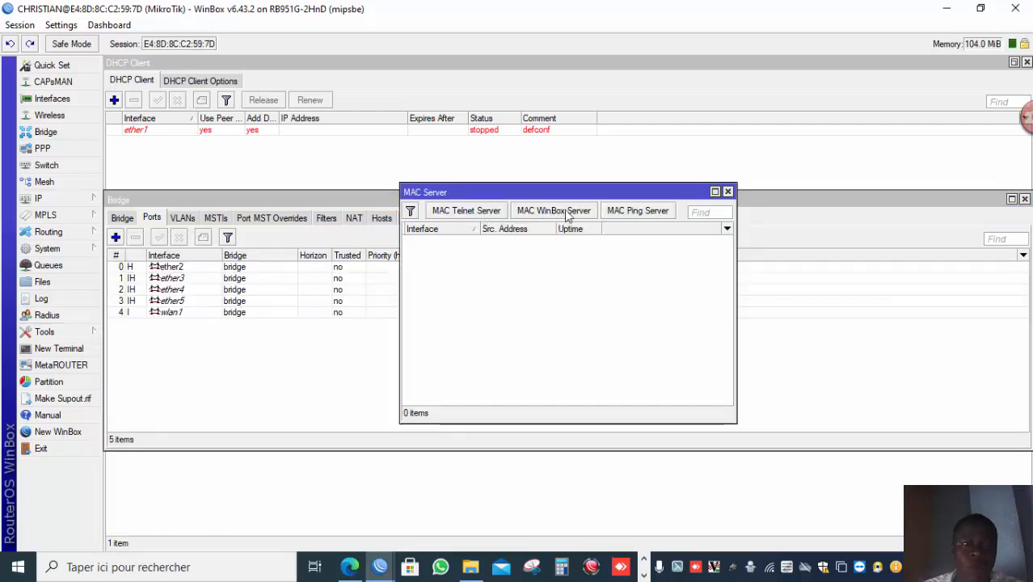
left_click(655, 216)
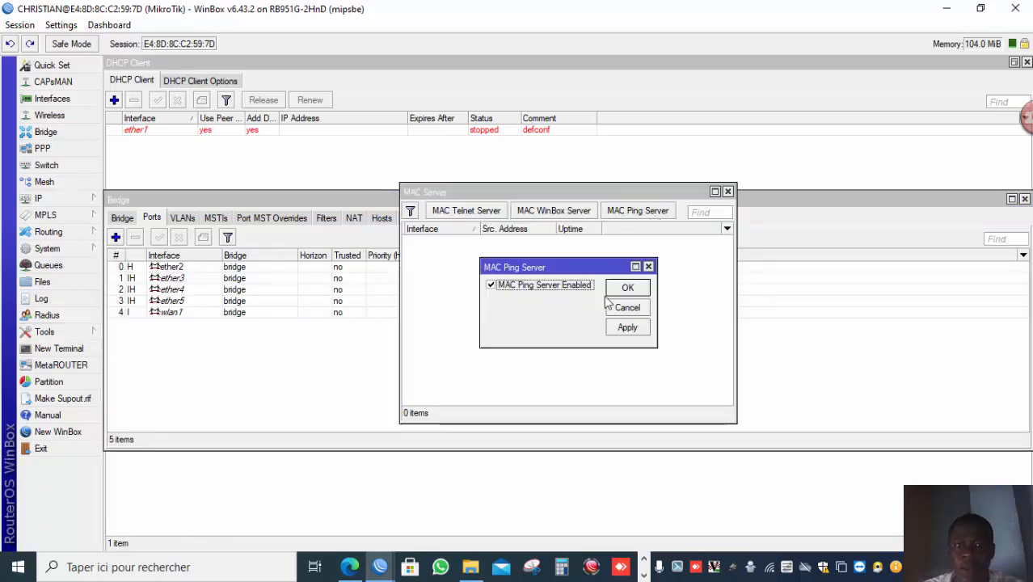
left_click(553, 287)
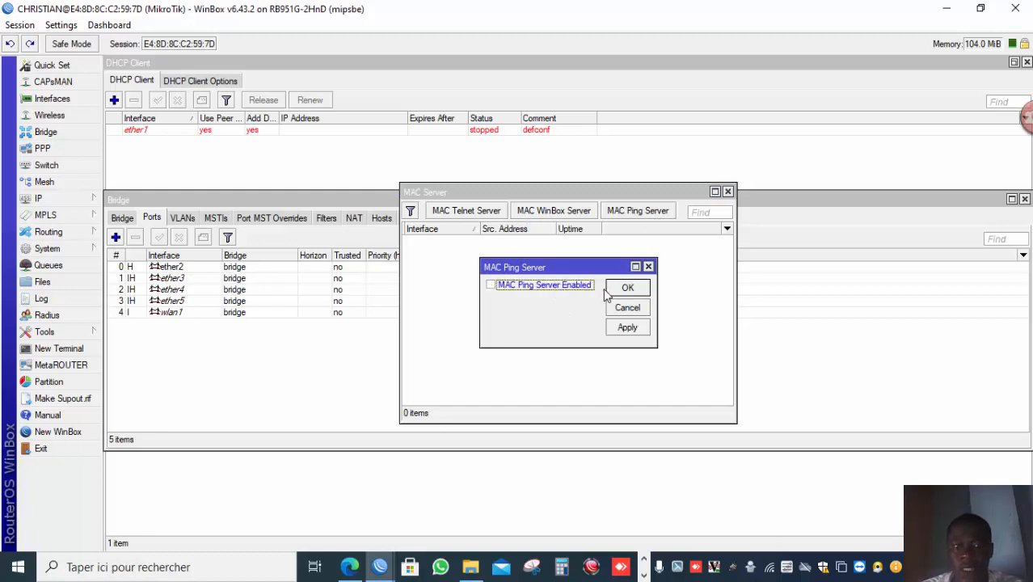
left_click(614, 289)
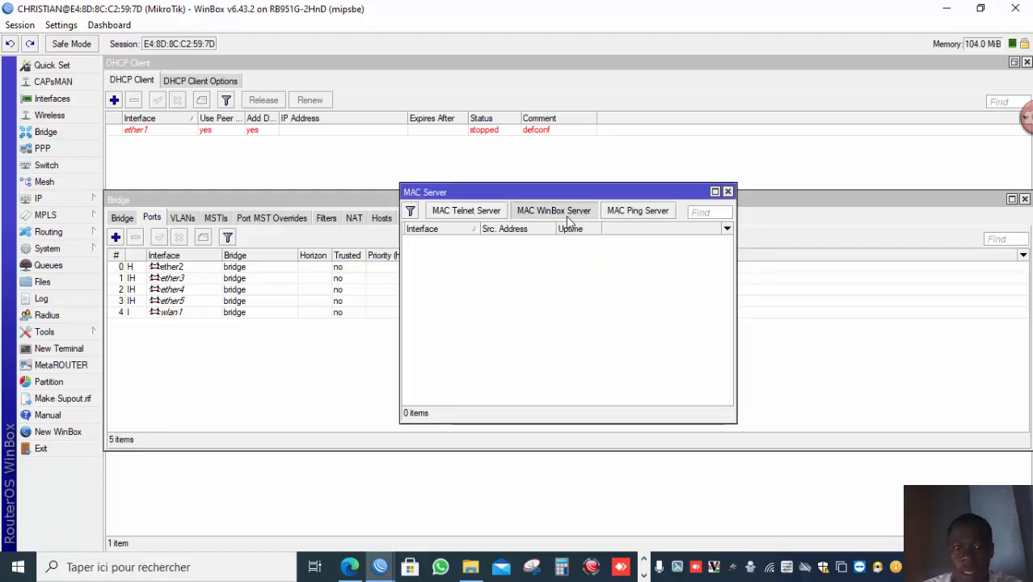
Check the MAC WinBox Server and MAC Telnet Server settings and close both dialogs.
left_click(566, 213)
left_click(641, 288)
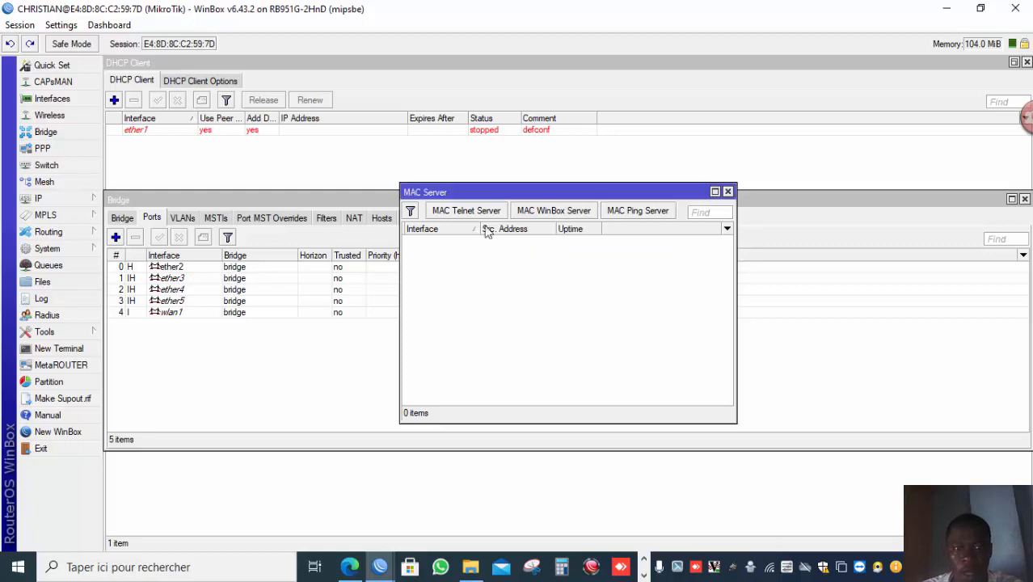
left_click(475, 211)
left_click(640, 288)
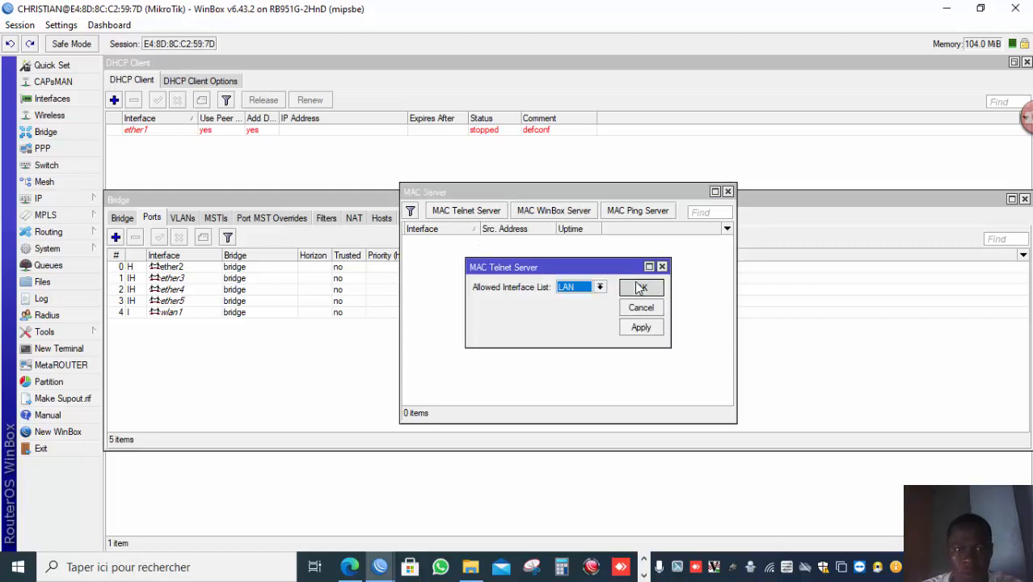
Open a new WinBox window, pick the router by its MAC address and connect.
left_click(88, 430)
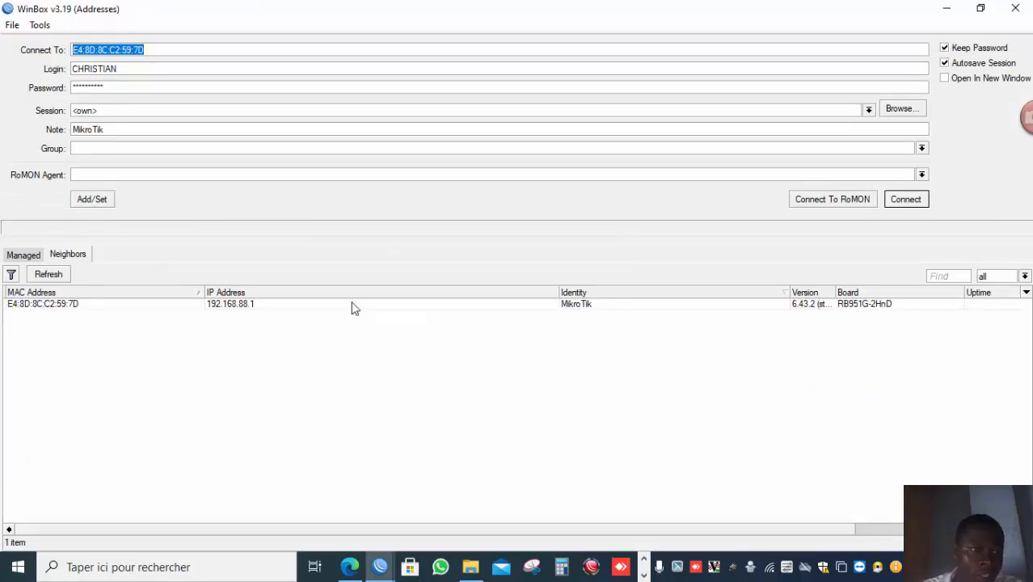
left_click(133, 303)
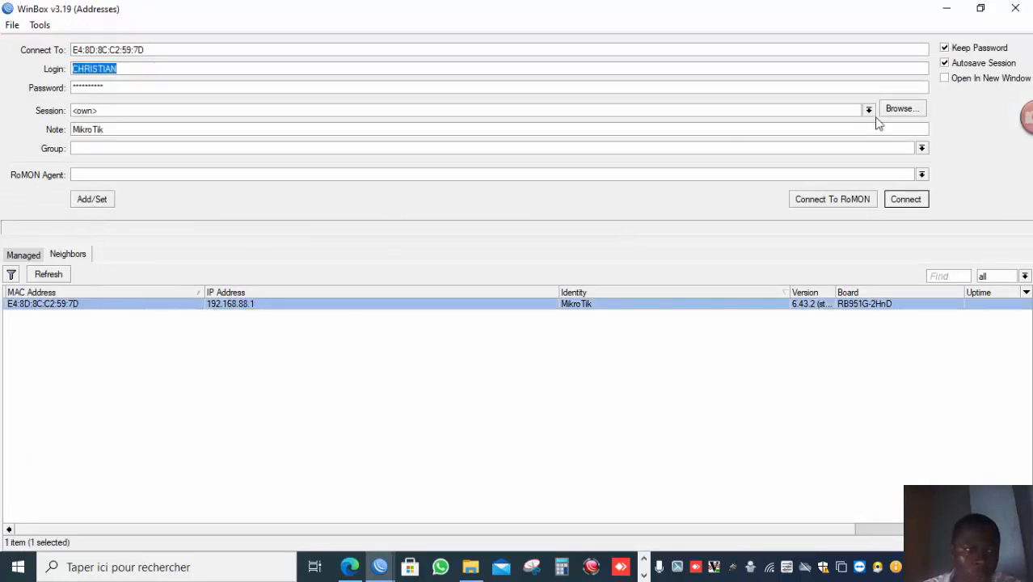
left_click(918, 204)
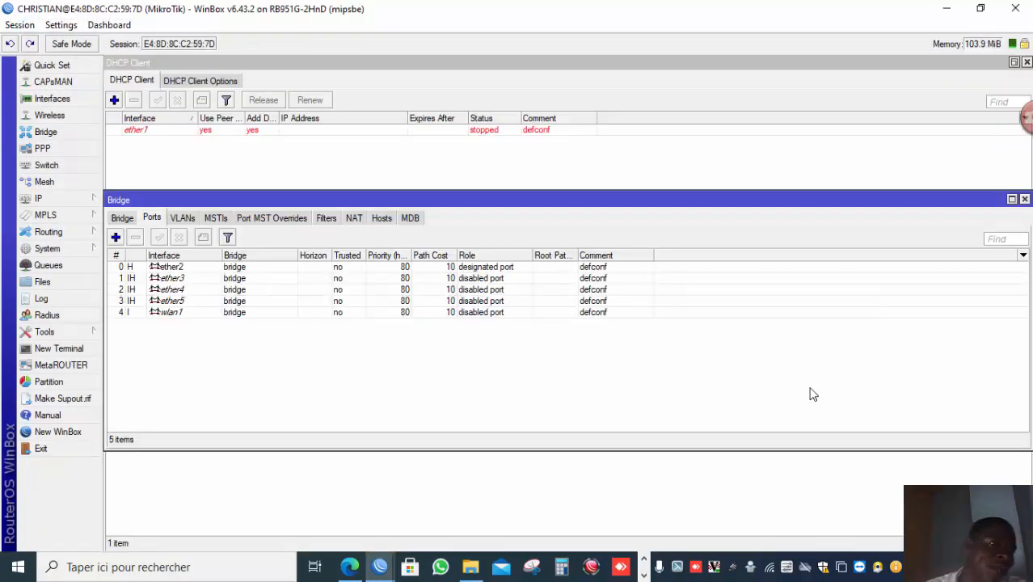
left_click(643, 573)
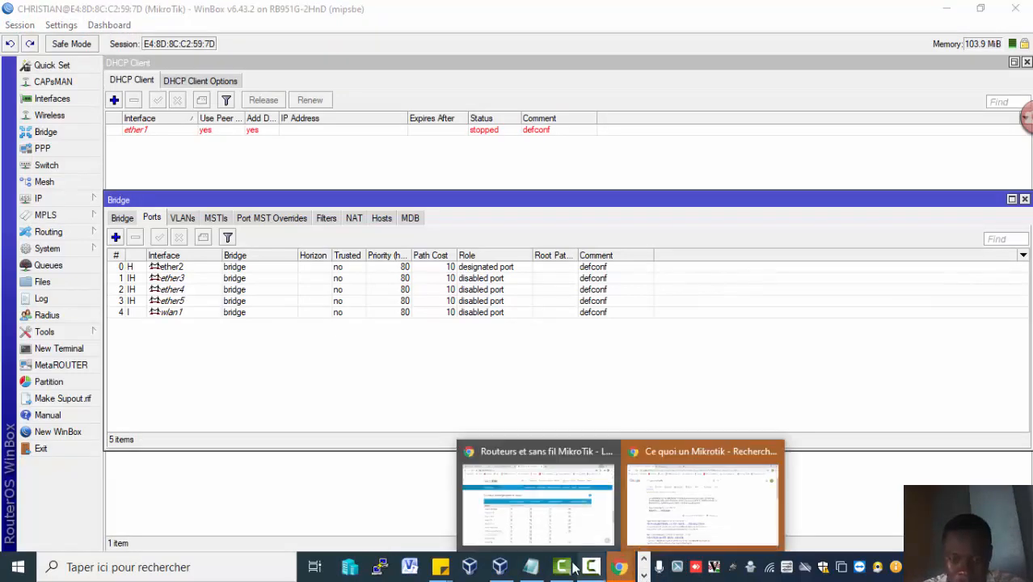
mouse_move(590, 566)
left_click(634, 530)
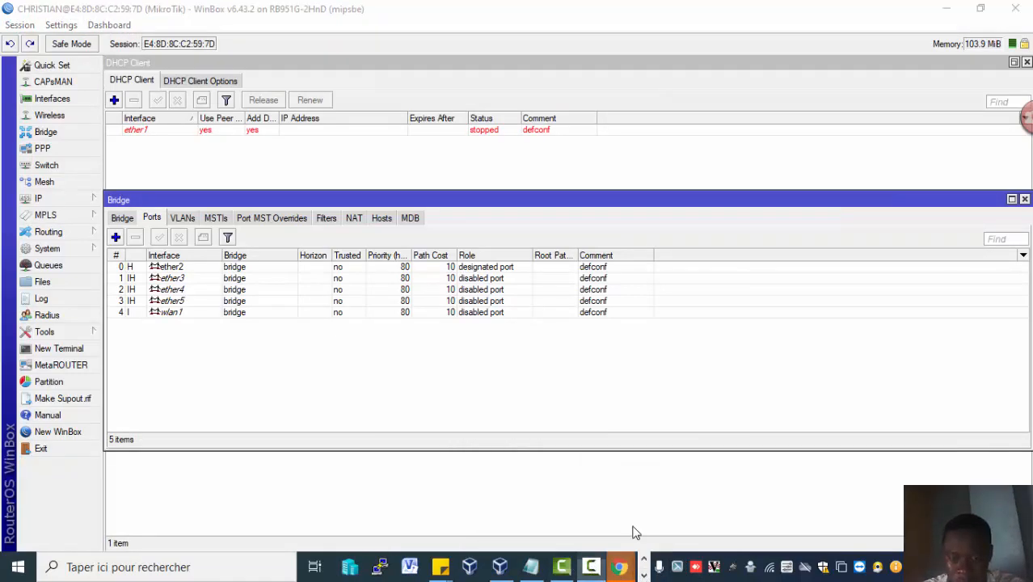
left_click(861, 501)
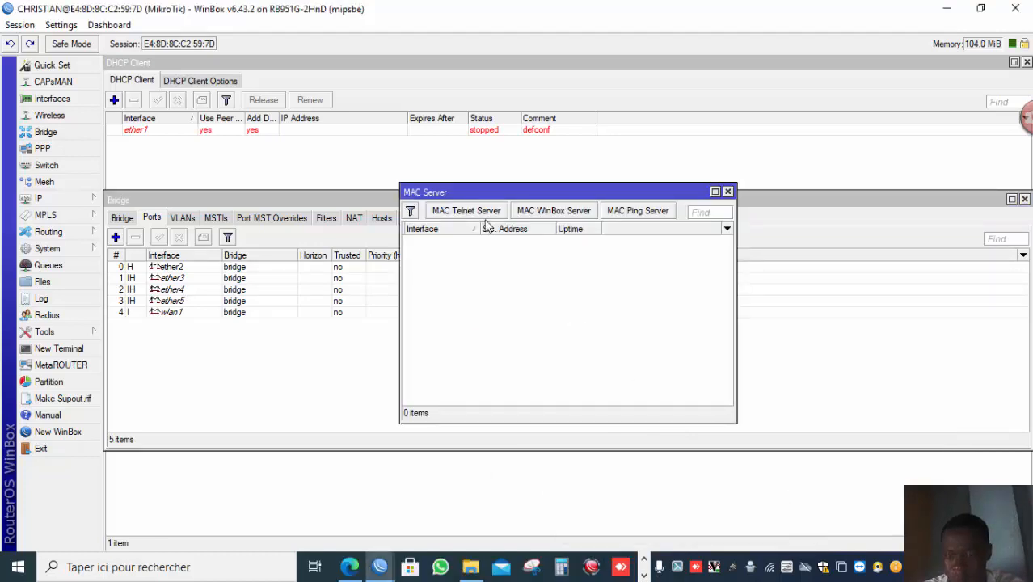
left_click(461, 211)
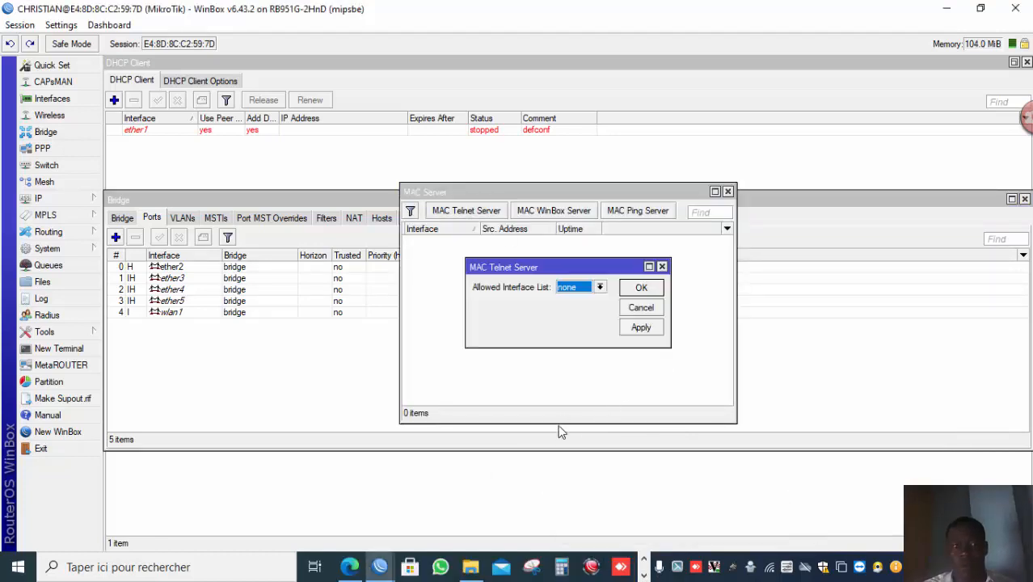
left_click(644, 572)
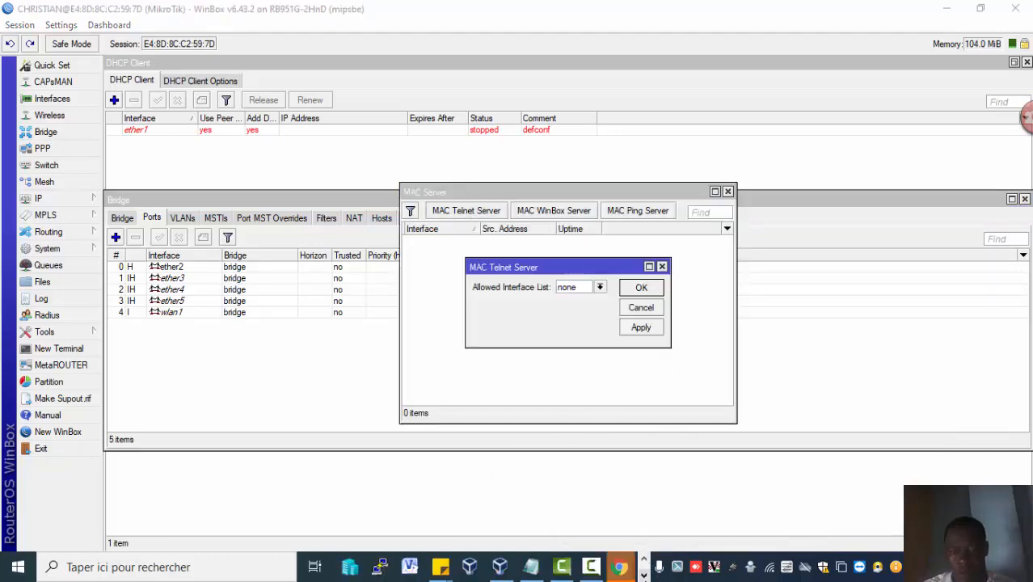
left_click(594, 567)
left_click(891, 505)
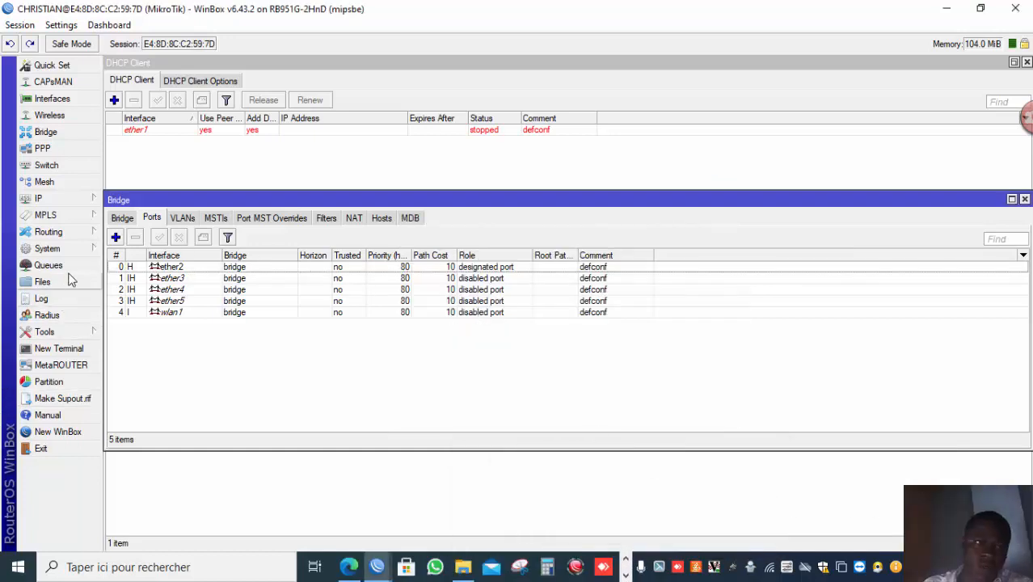
Set the MAC Telnet Server's allowed interface list to none and confirm.
left_click(72, 331)
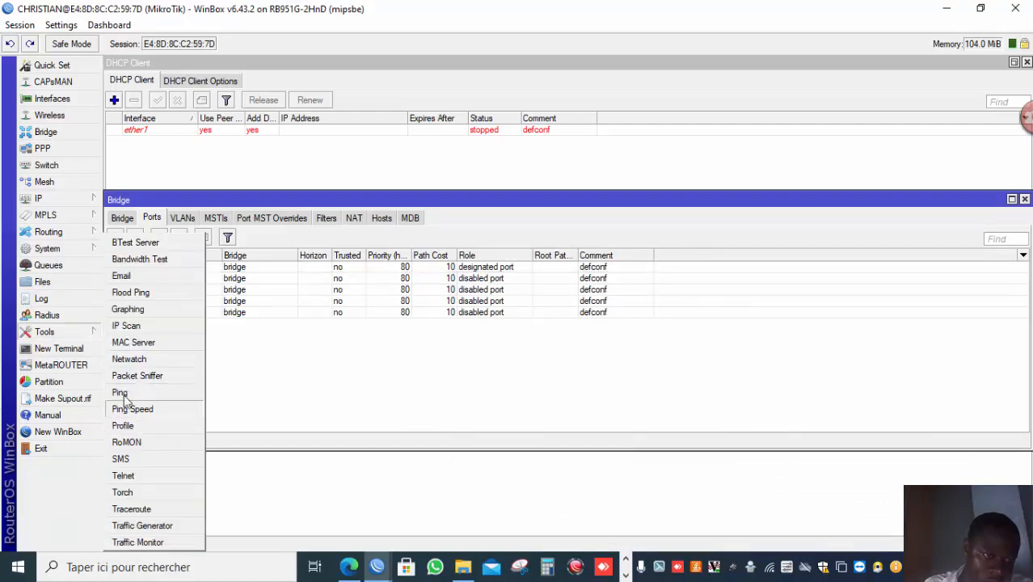
left_click(144, 342)
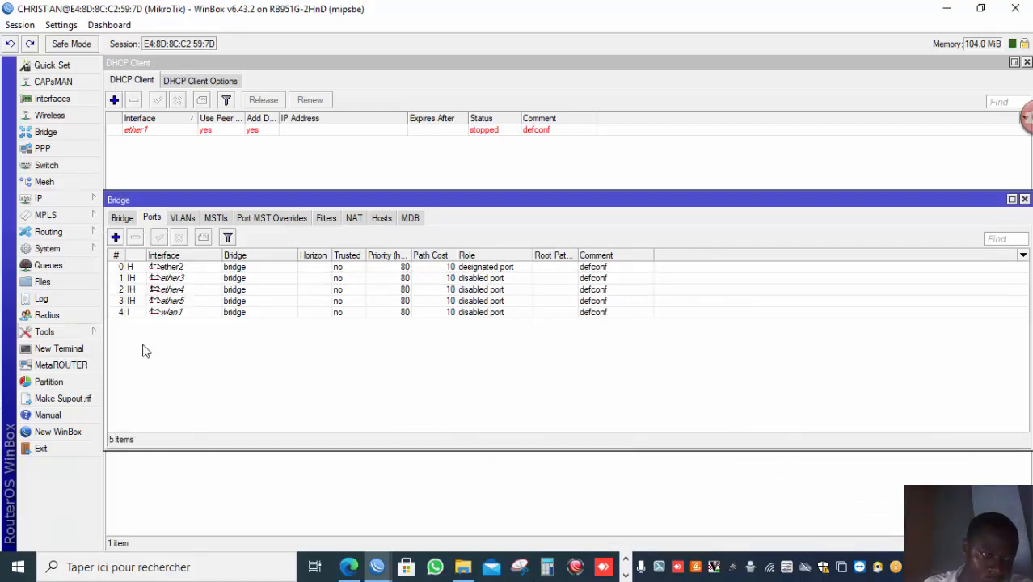
left_click(469, 212)
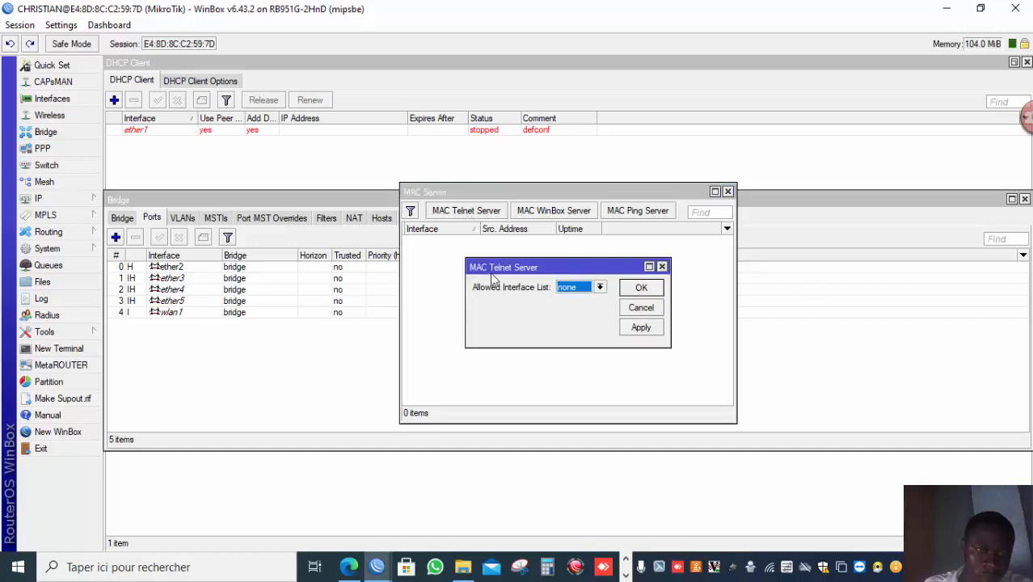
left_click(568, 289)
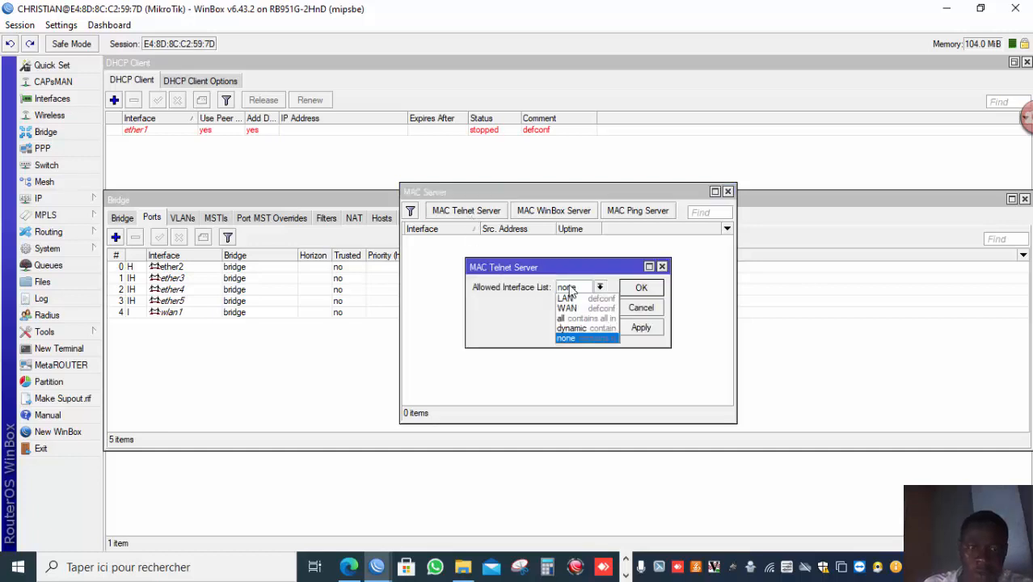
left_click(569, 337)
left_click(638, 291)
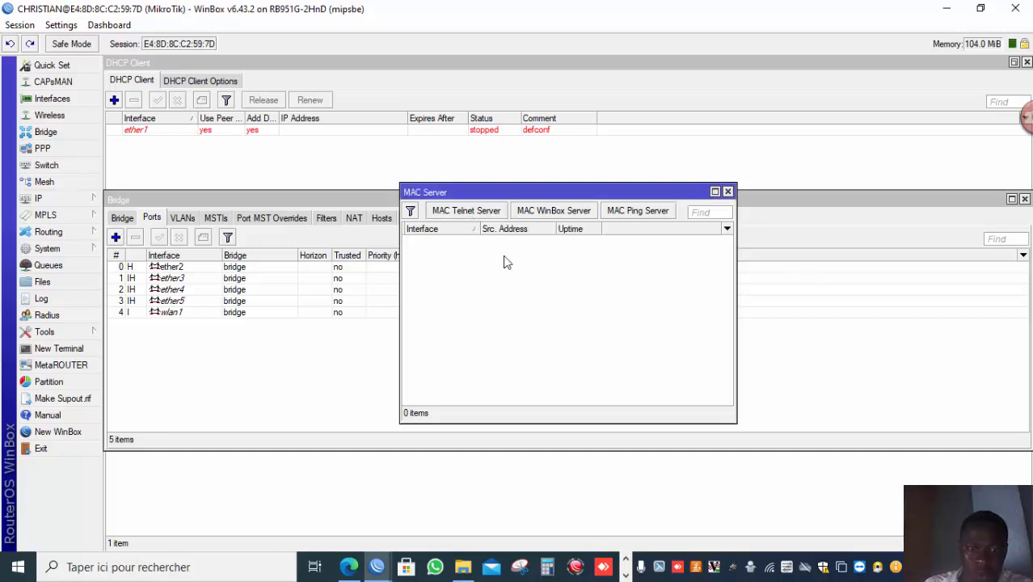
Confirm none as the MAC WinBox Server's allowed interface list and confirm the disabled MAC Ping Server.
left_click(527, 212)
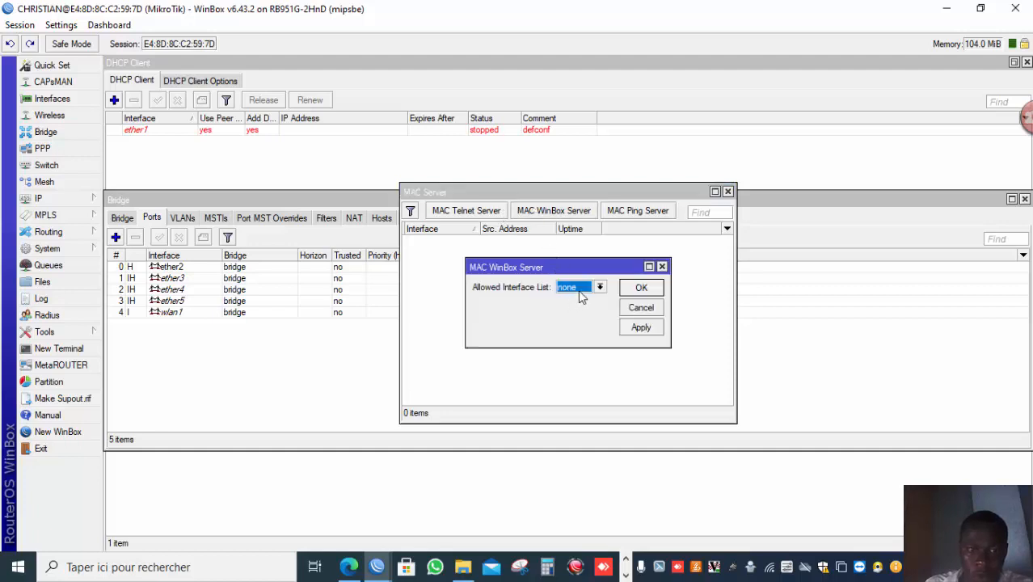
left_click(644, 289)
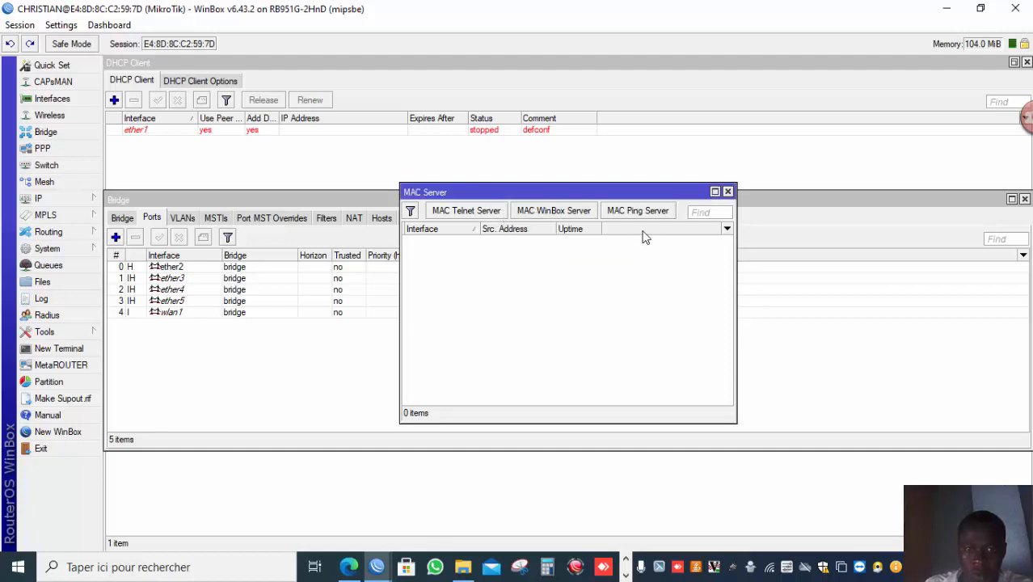
left_click(652, 212)
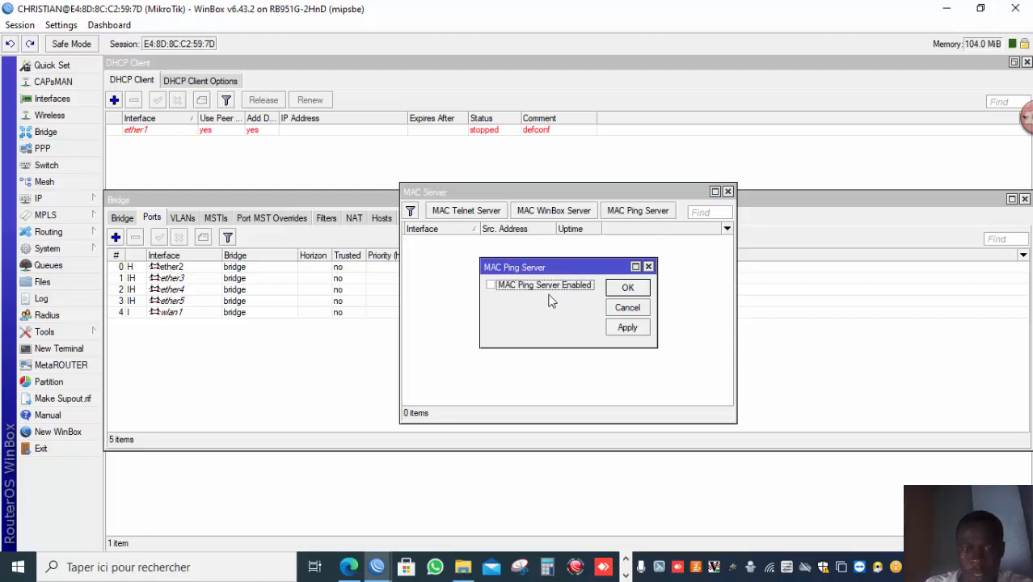
left_click(617, 294)
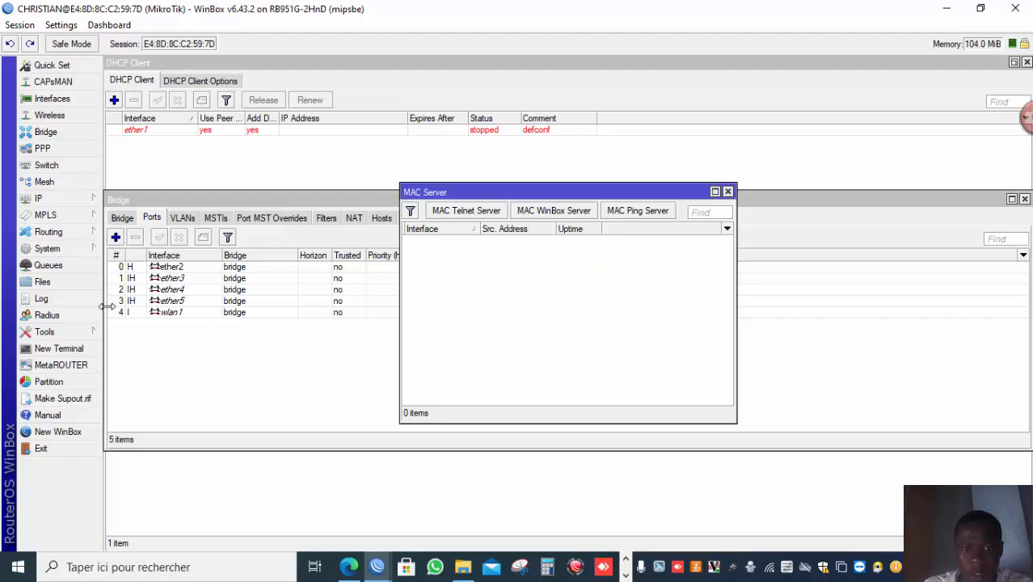
Disconnect the session and try reconnecting to the router by its MAC address.
left_click(21, 25)
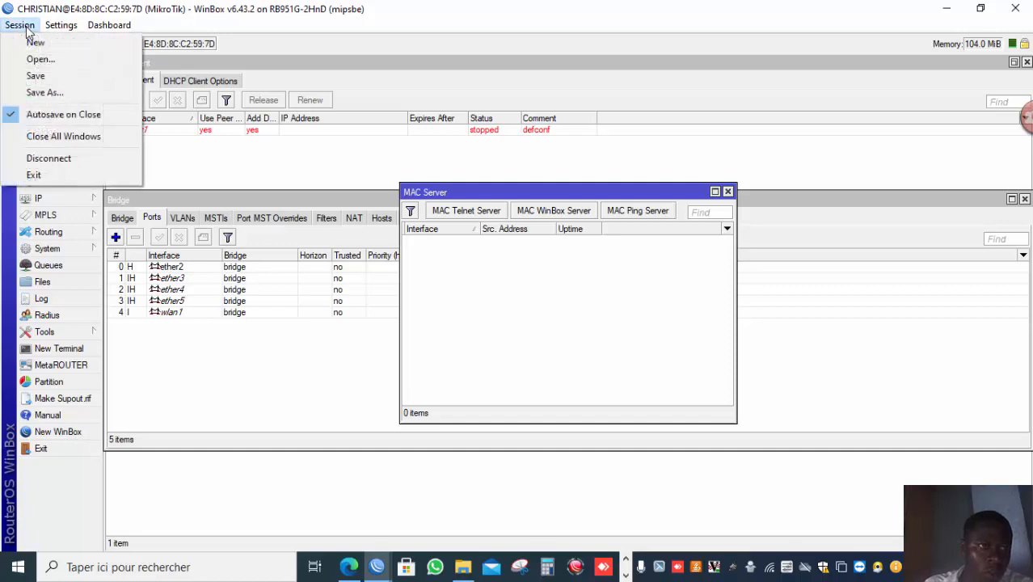
left_click(64, 160)
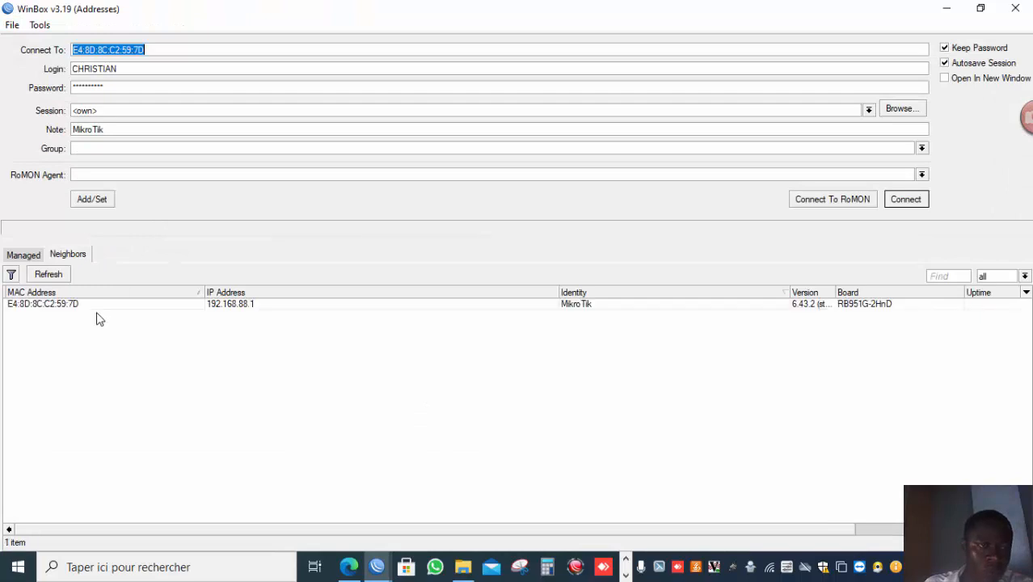
left_click(66, 306)
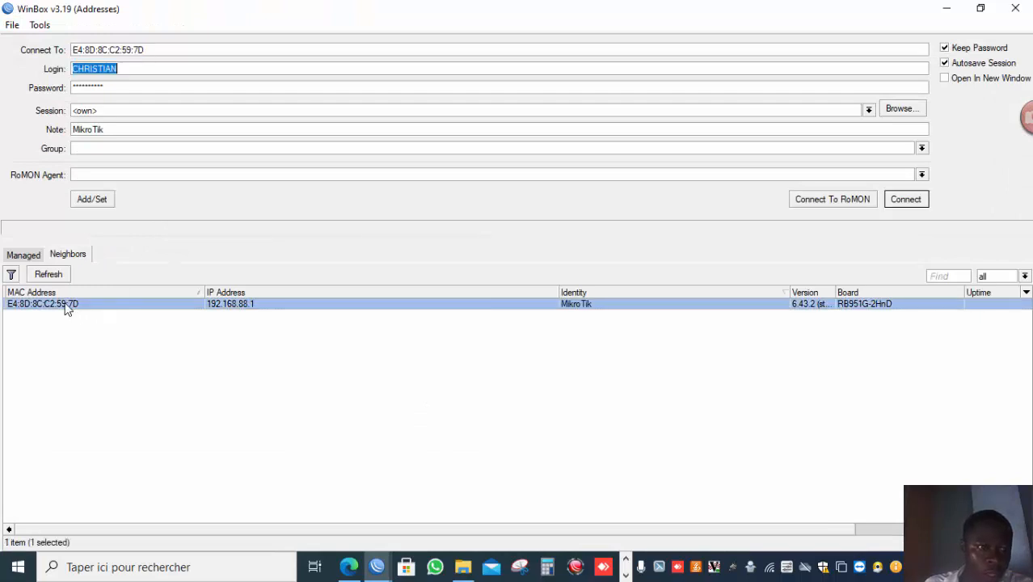
double_click(67, 309)
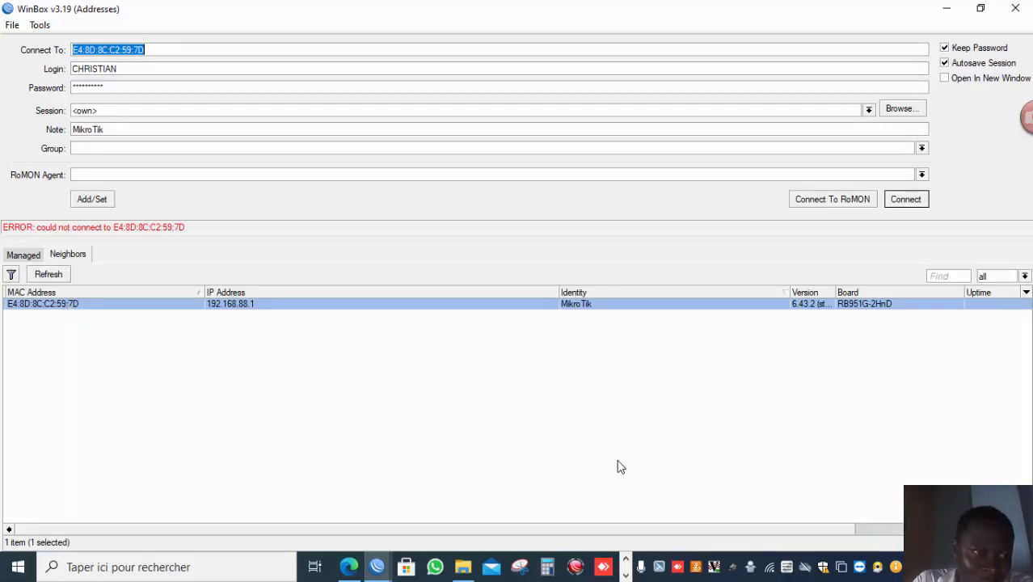
left_click(624, 570)
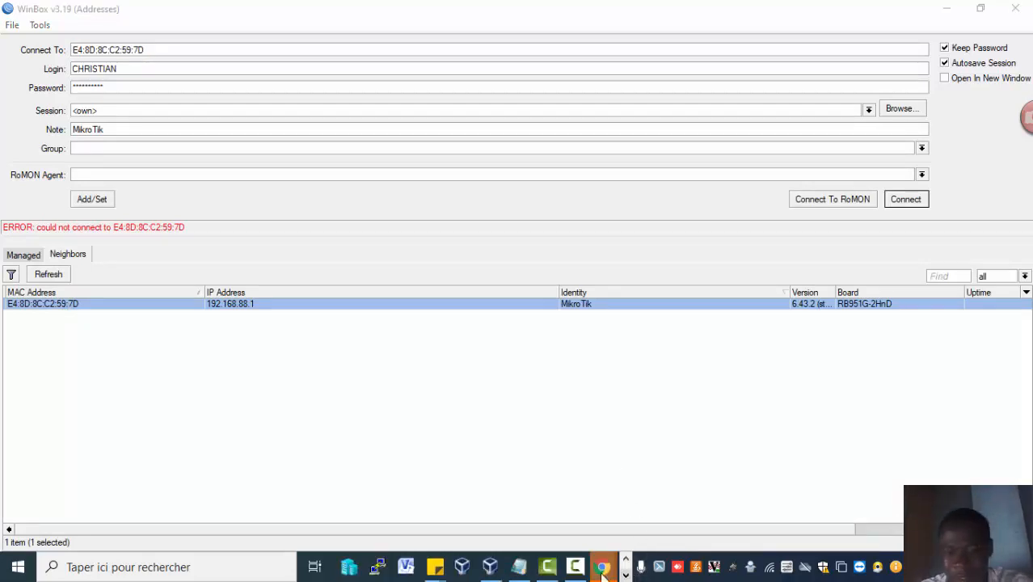
mouse_move(573, 569)
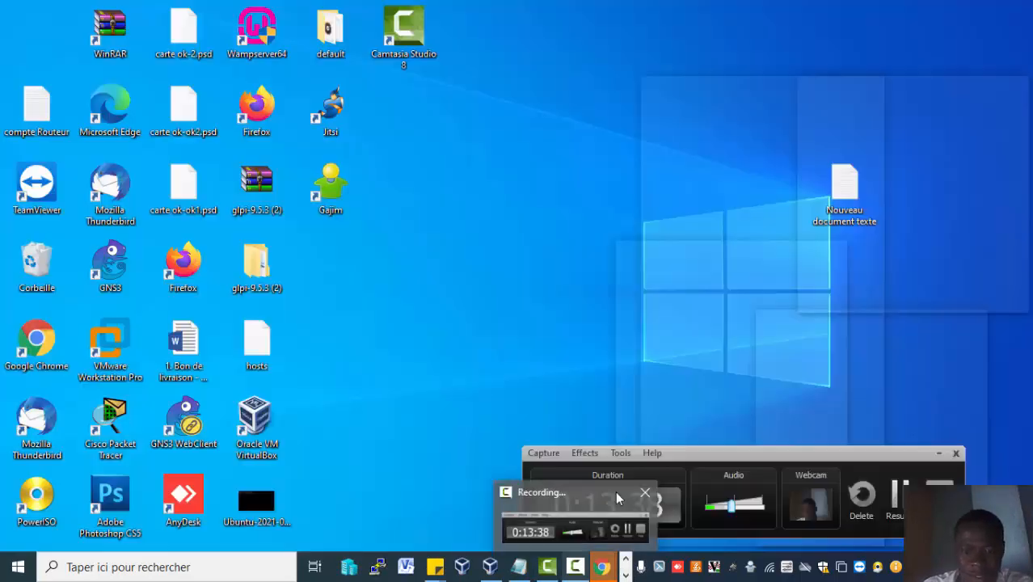
left_click(614, 490)
left_click(892, 492)
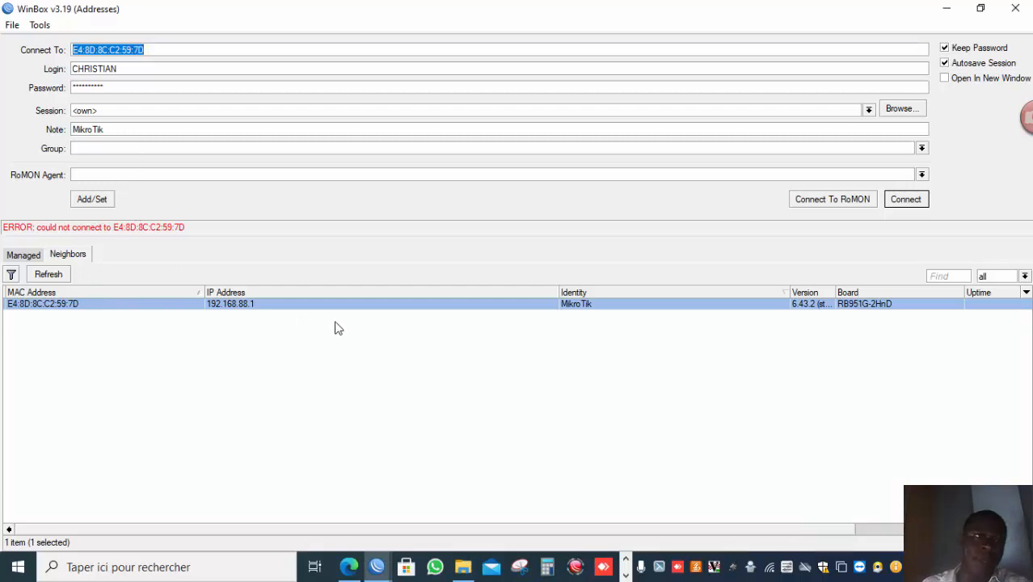
Connect to the router by its IP address 192.168.88.1 from the neighbours list.
left_click(249, 313)
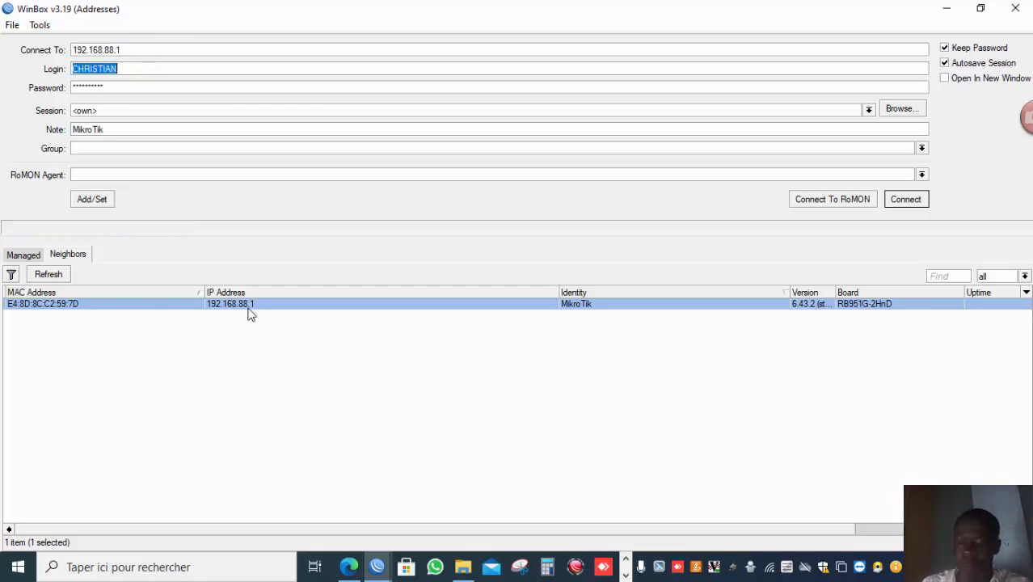
key("Return")
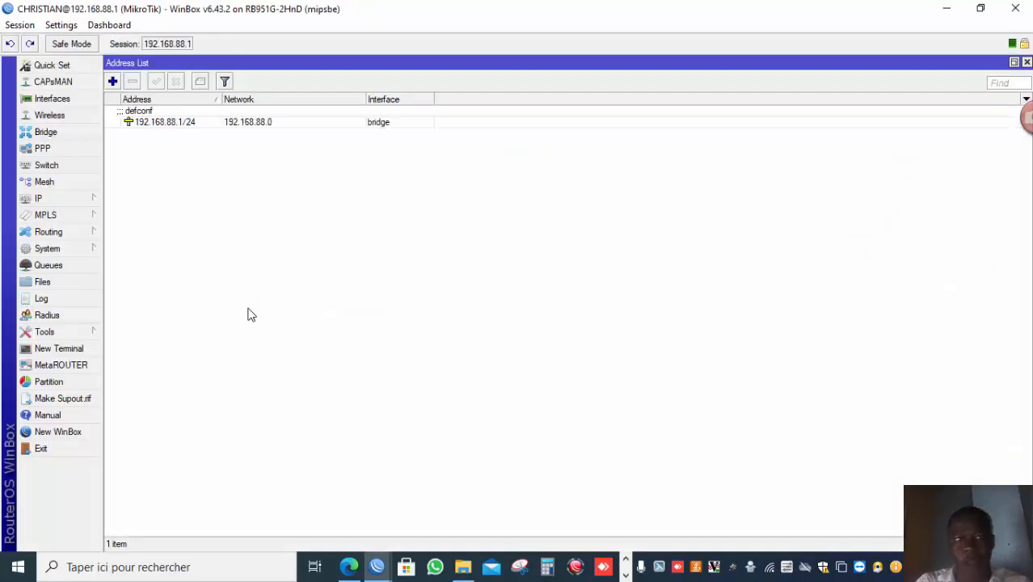
left_click(624, 574)
mouse_move(600, 570)
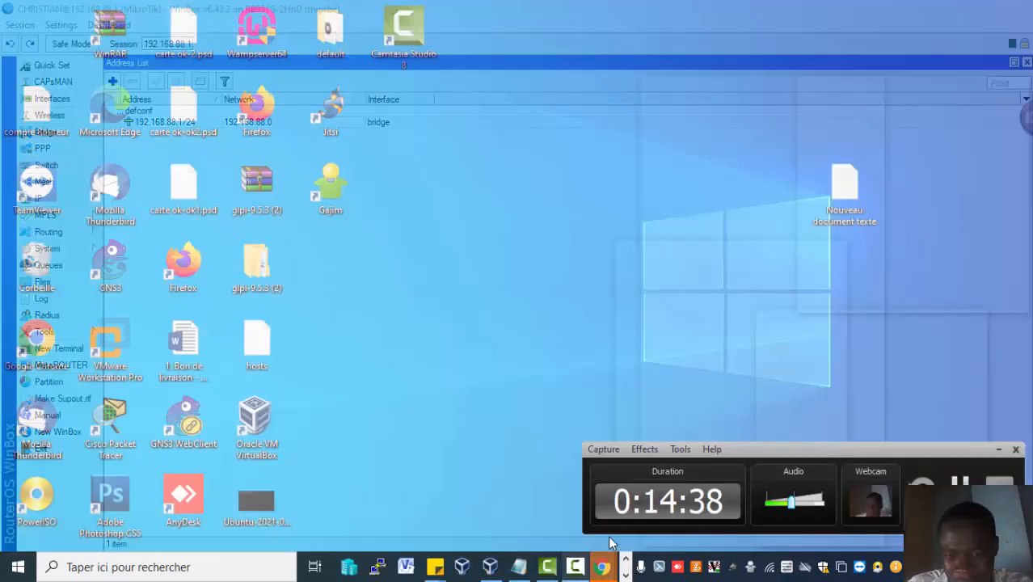
left_click(612, 533)
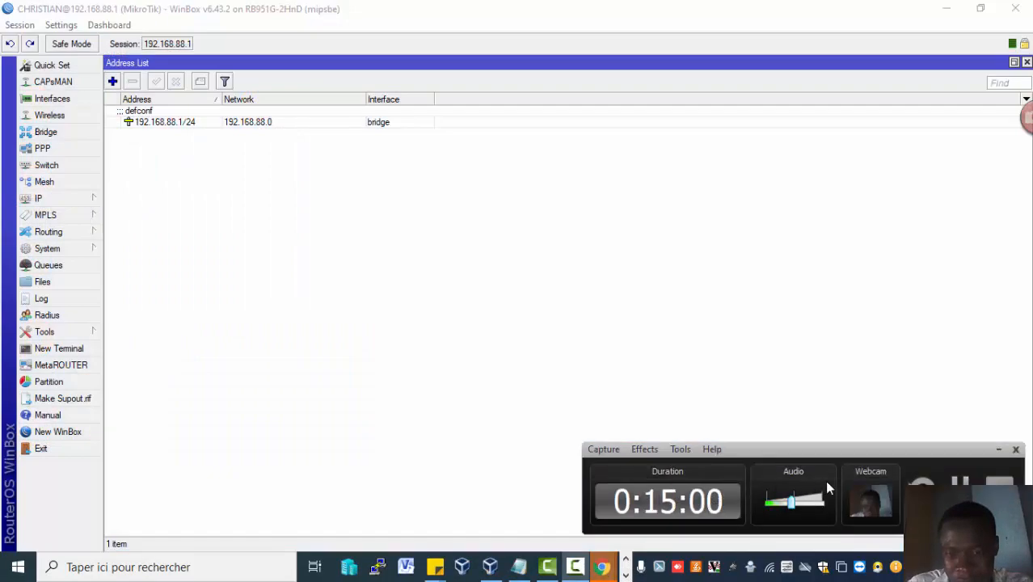
left_click(959, 489)
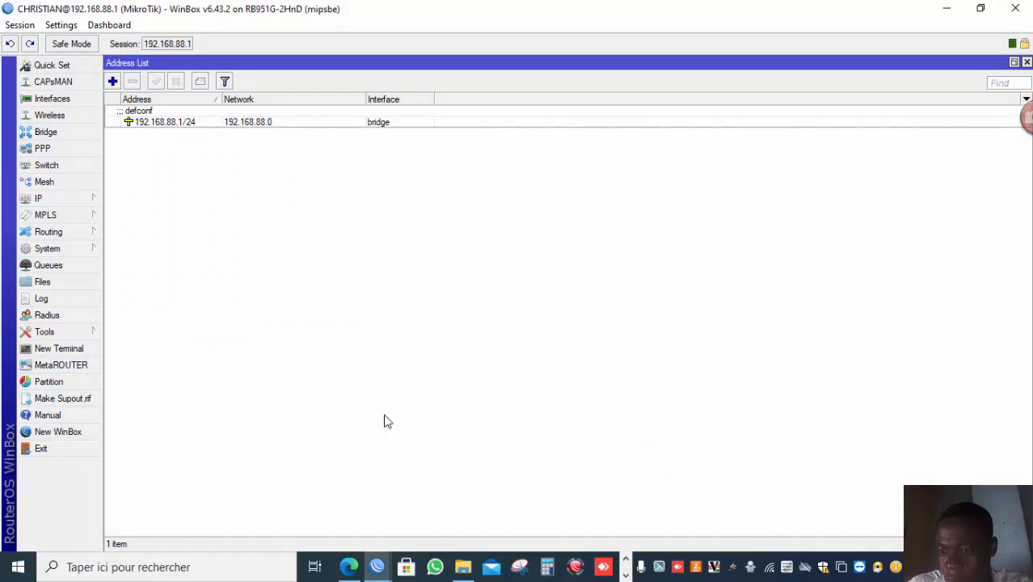
Open the IP services list and set the winbox service's port to 1212, available only from 192.168.88.0/24.
left_click(95, 199)
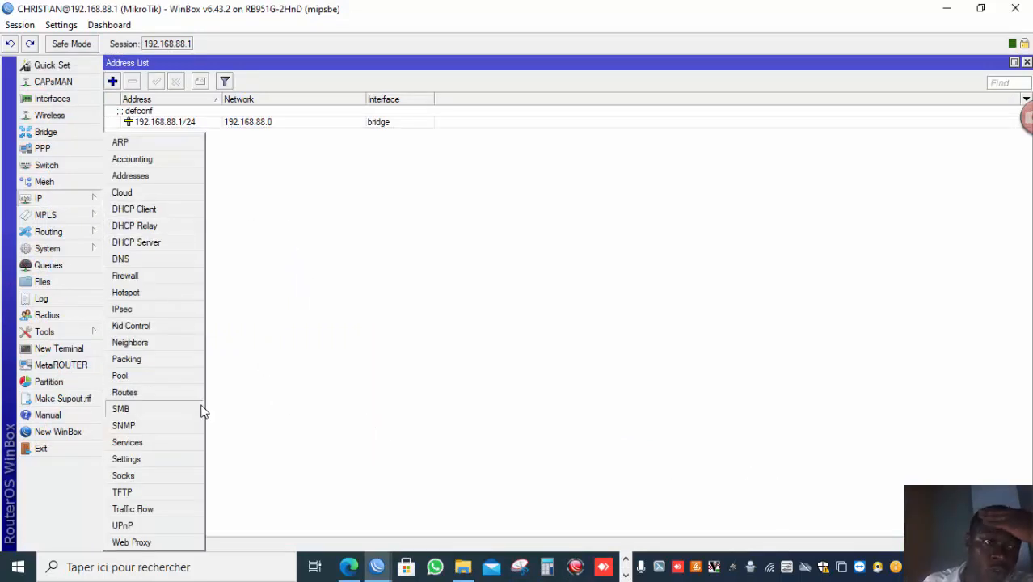
left_click(180, 443)
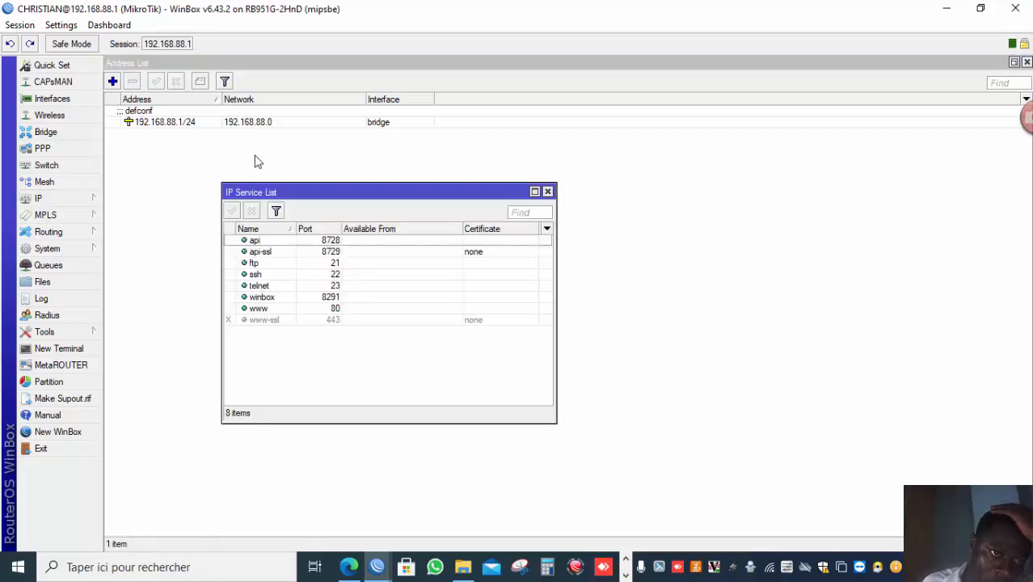
double_click(310, 297)
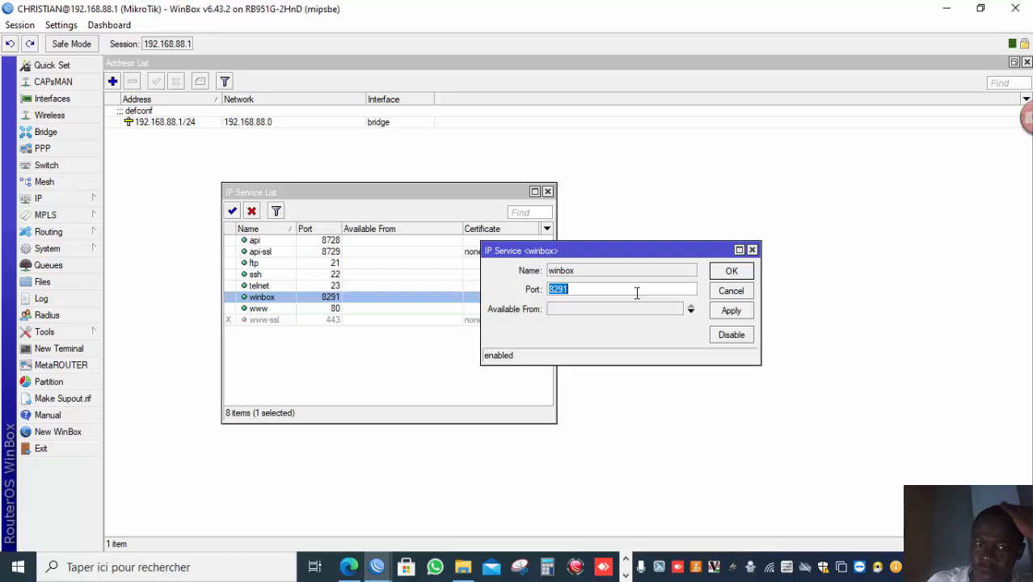
type("1212")
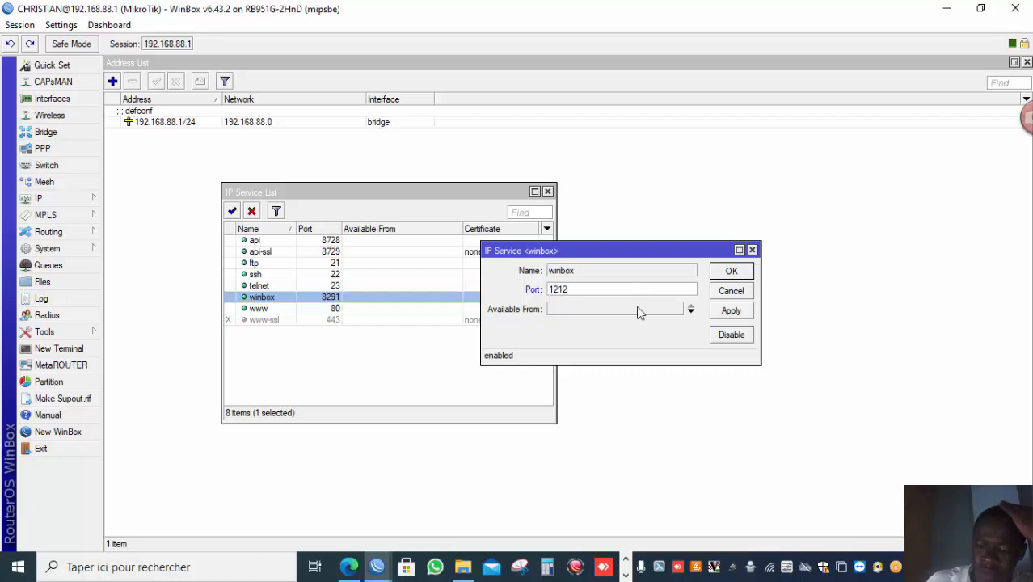
left_click(657, 314)
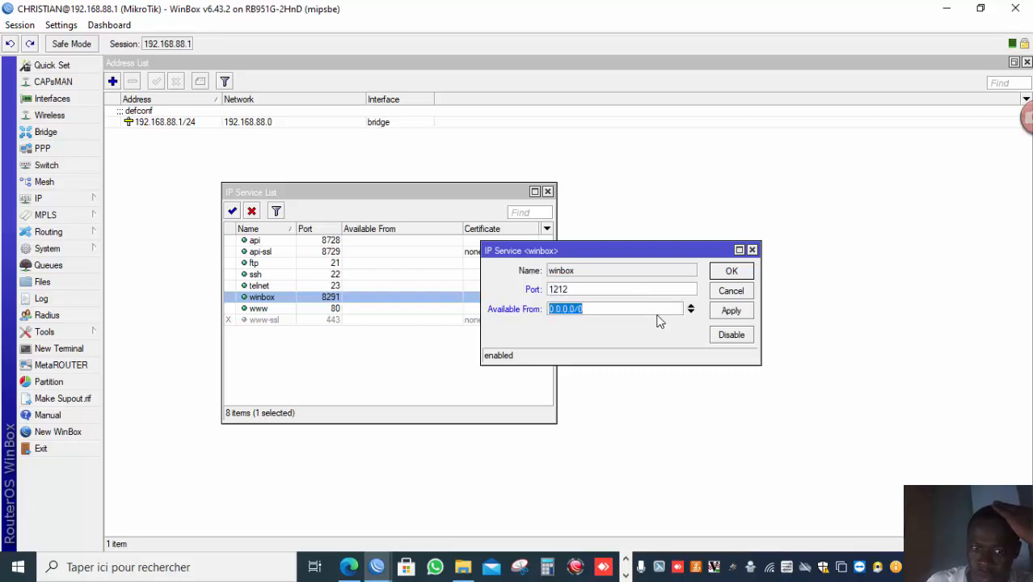
type("192.16")
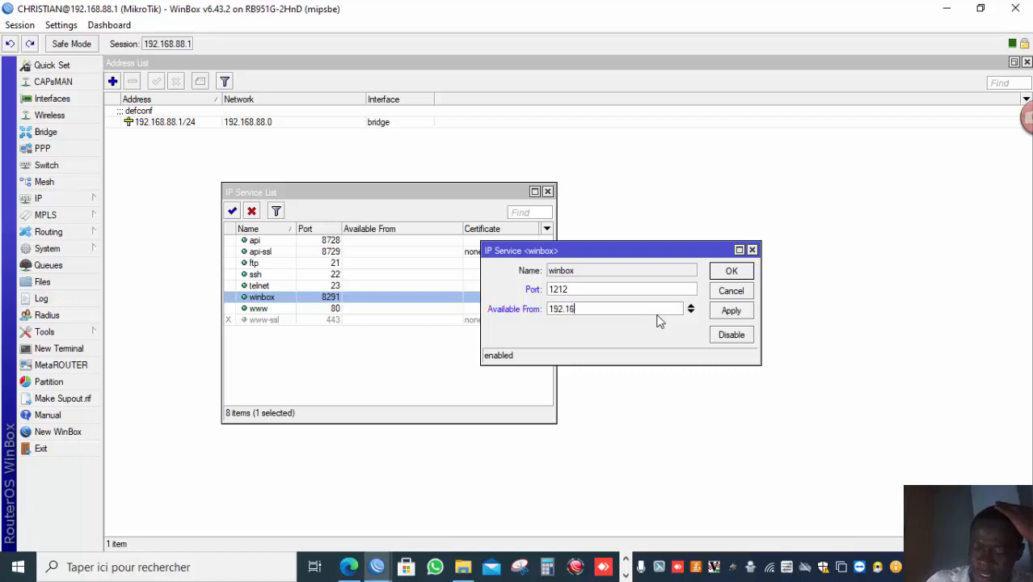
type("8.88")
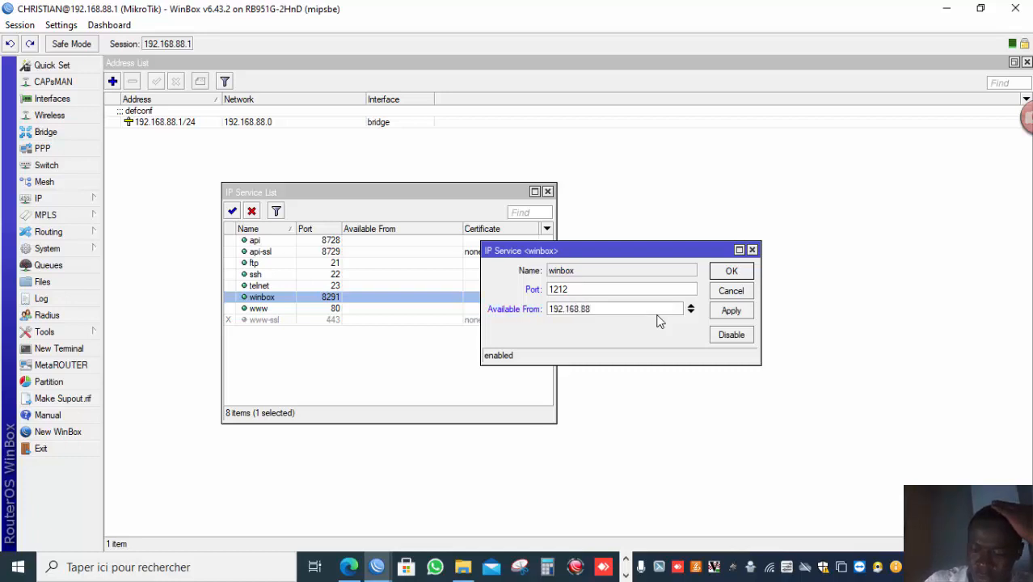
type(".0/")
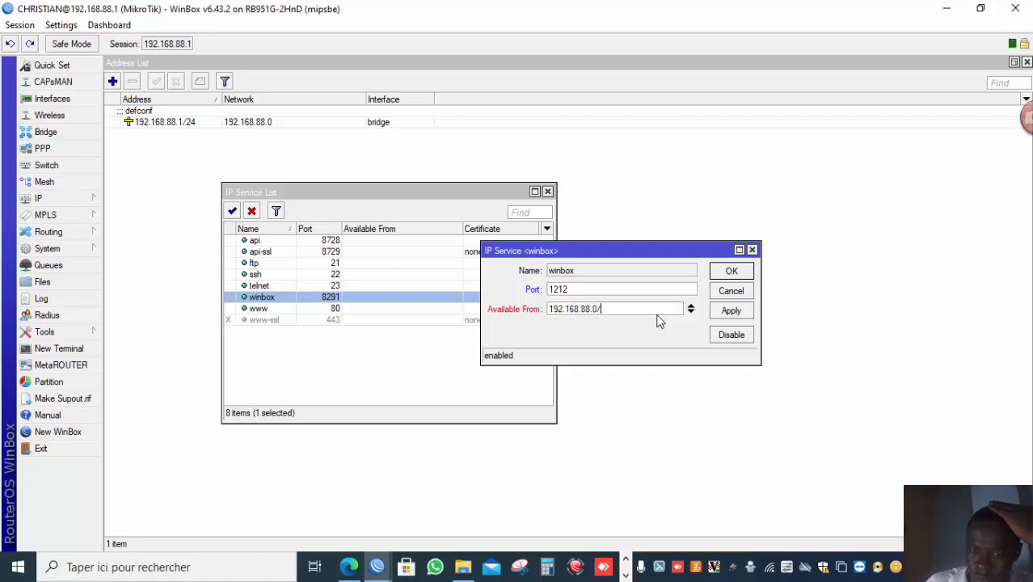
type("24")
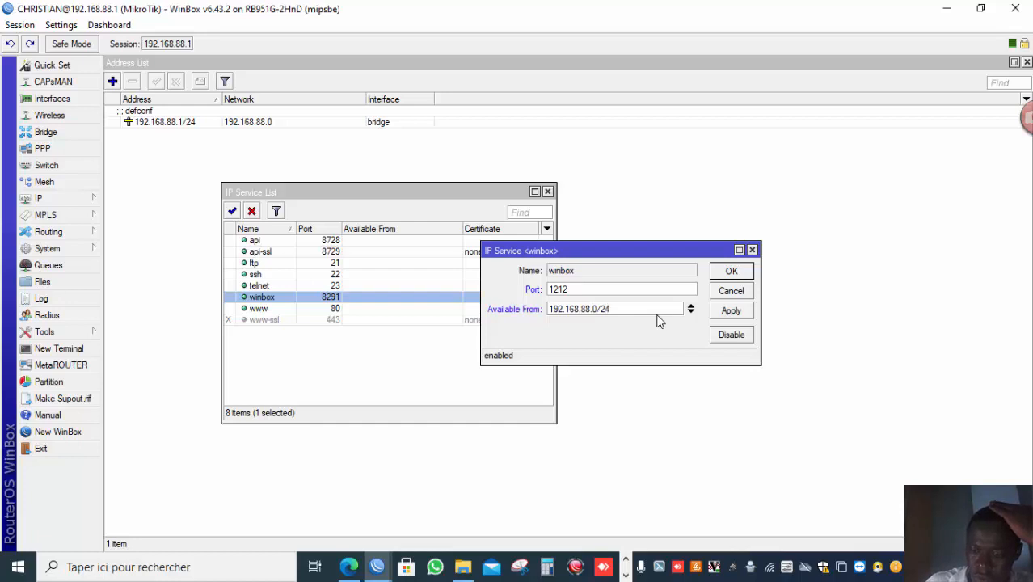
left_click(736, 312)
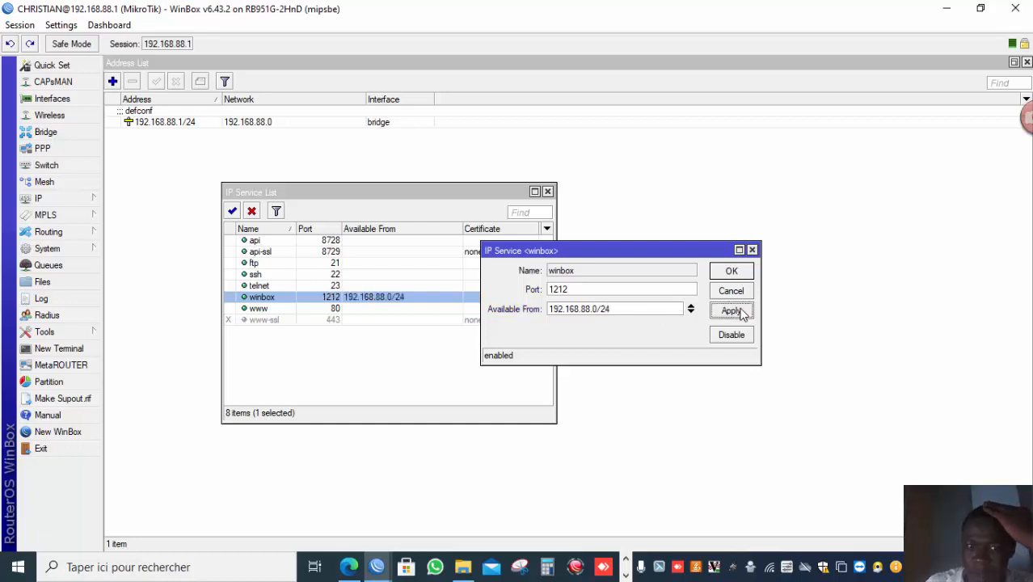
Set the www service's port to 1229, restrict it to 192.168.88.0/24, and close its dialog.
double_click(335, 315)
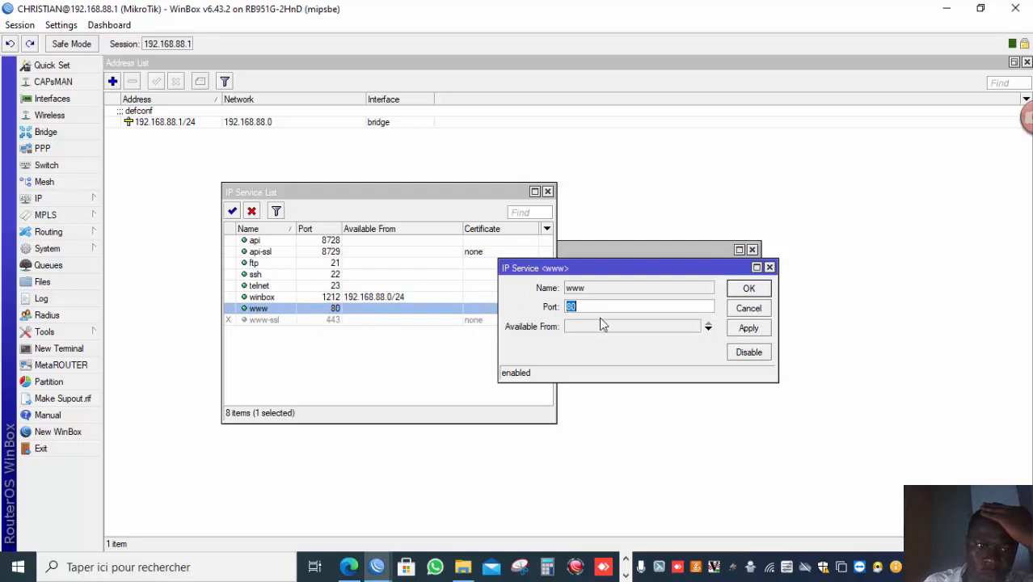
left_click(602, 325)
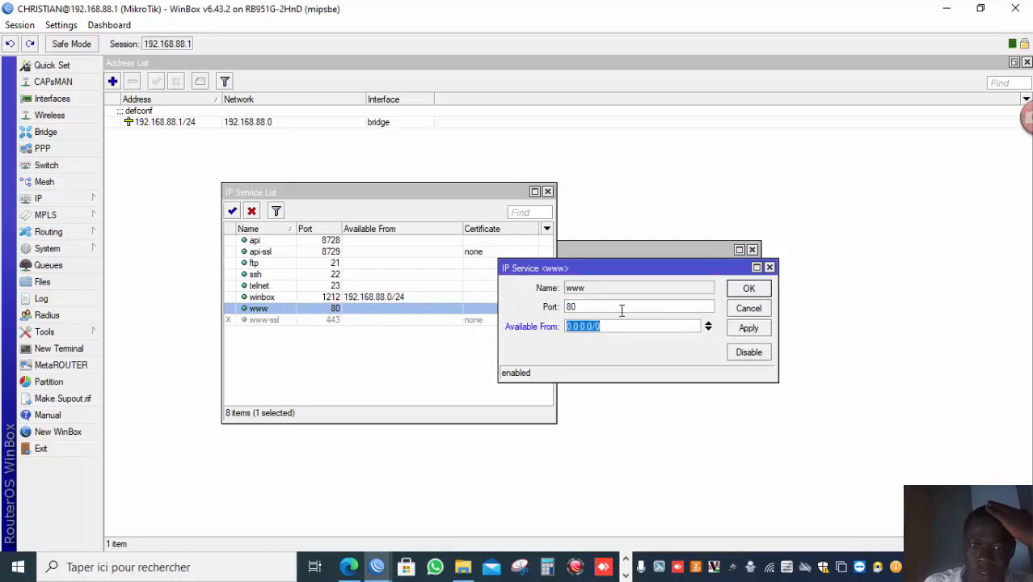
double_click(621, 310)
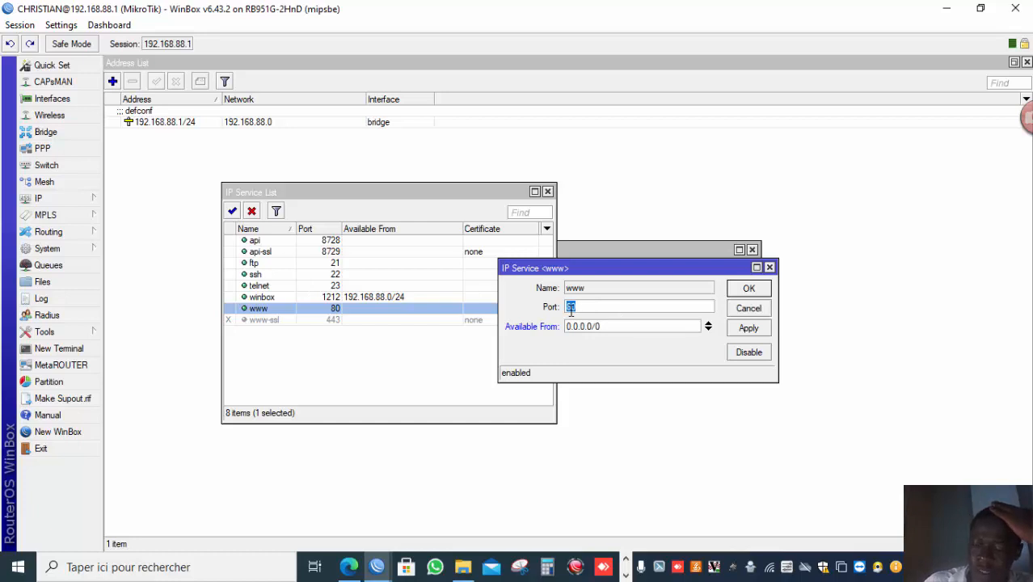
type("1229")
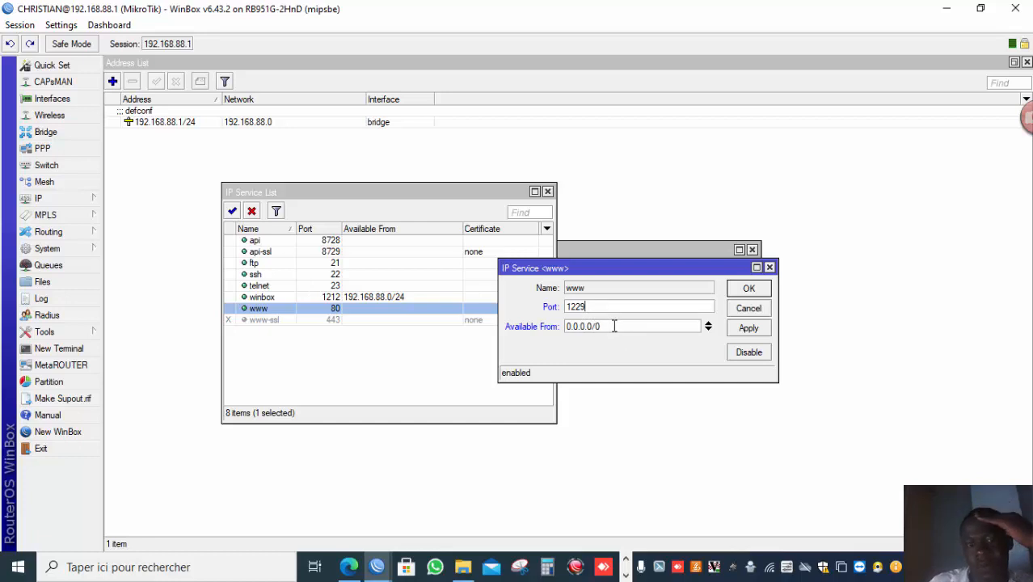
key("Tab")
type("19")
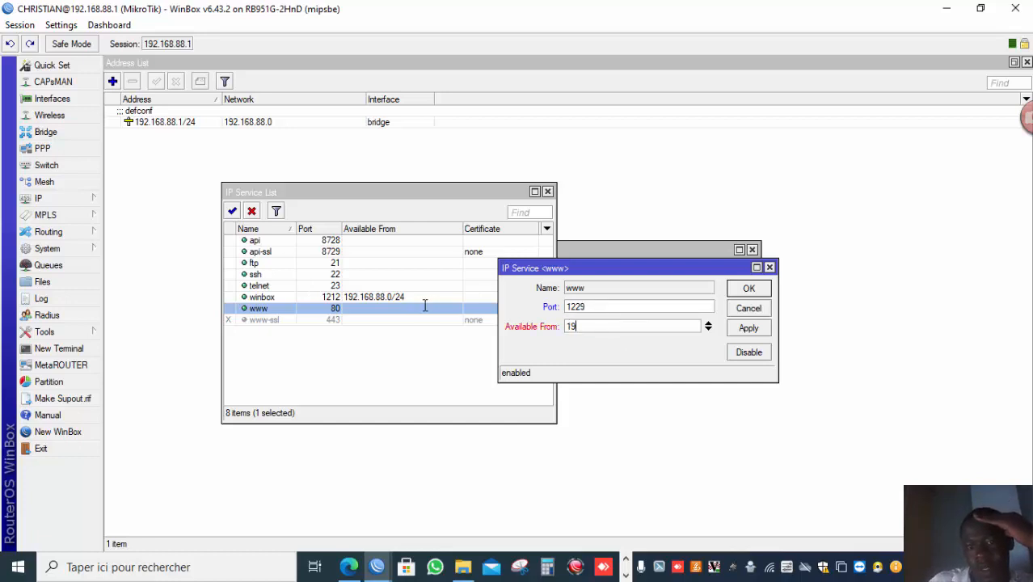
type("2.168.88")
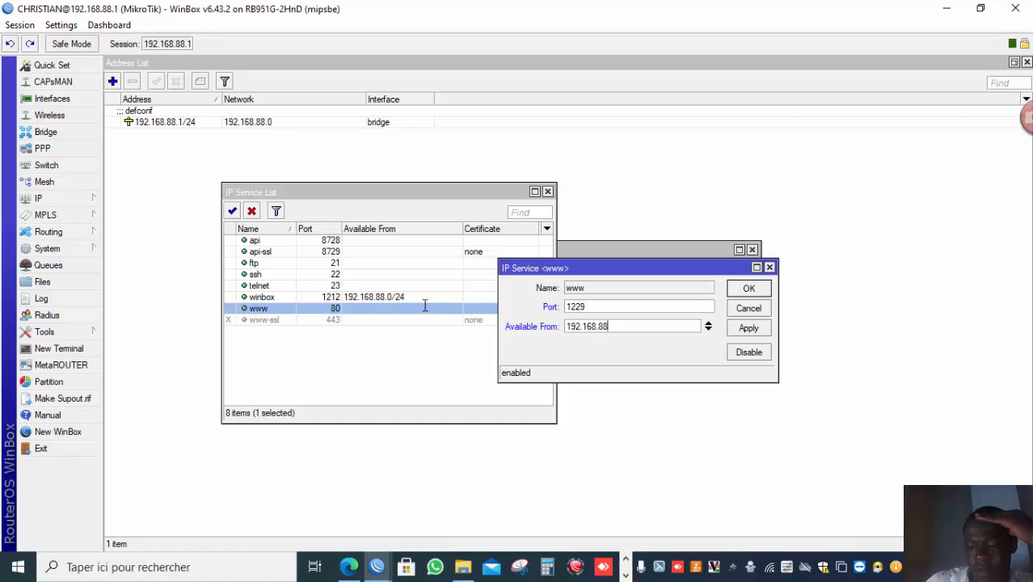
type(".0/")
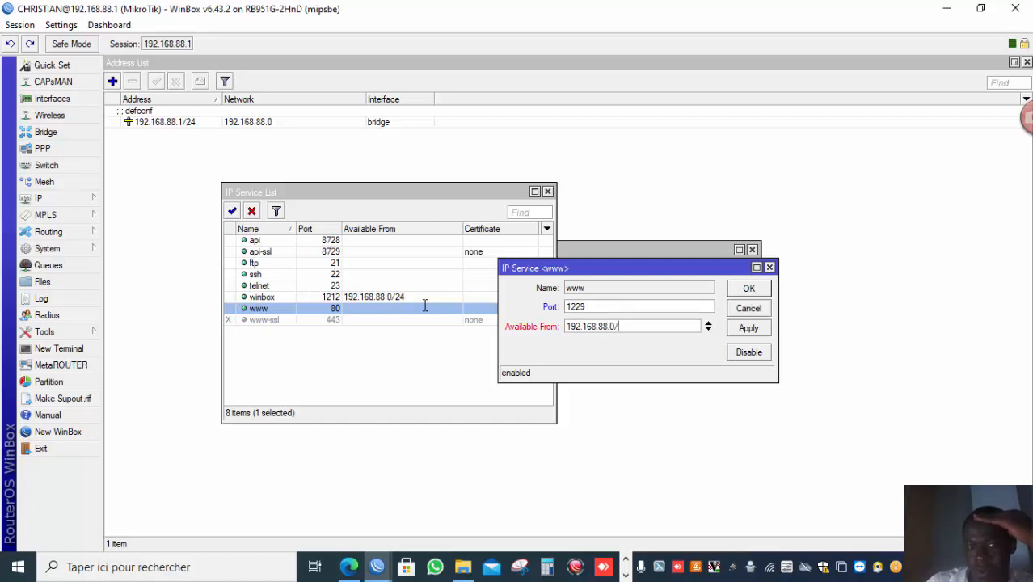
type("24")
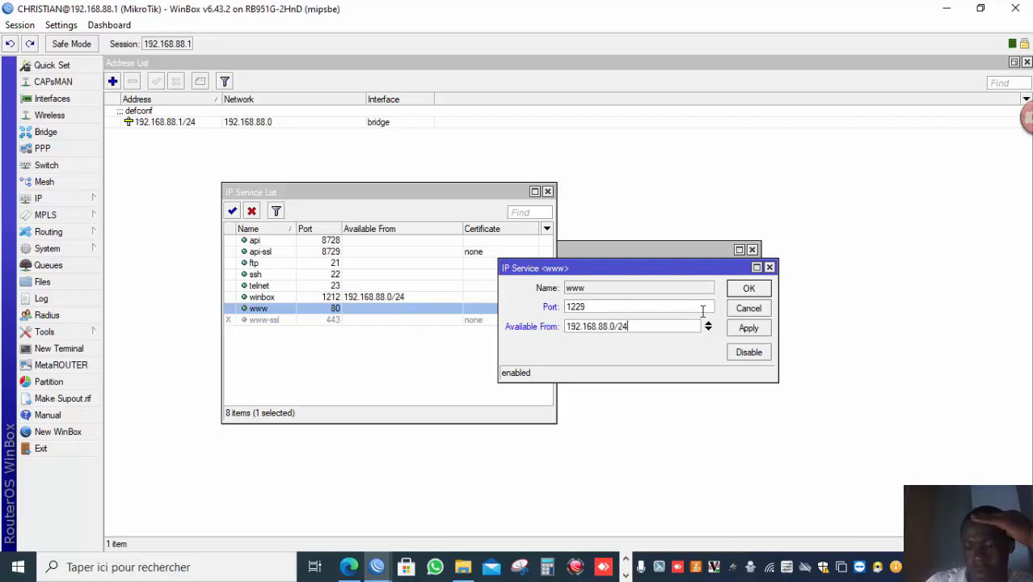
left_click(738, 329)
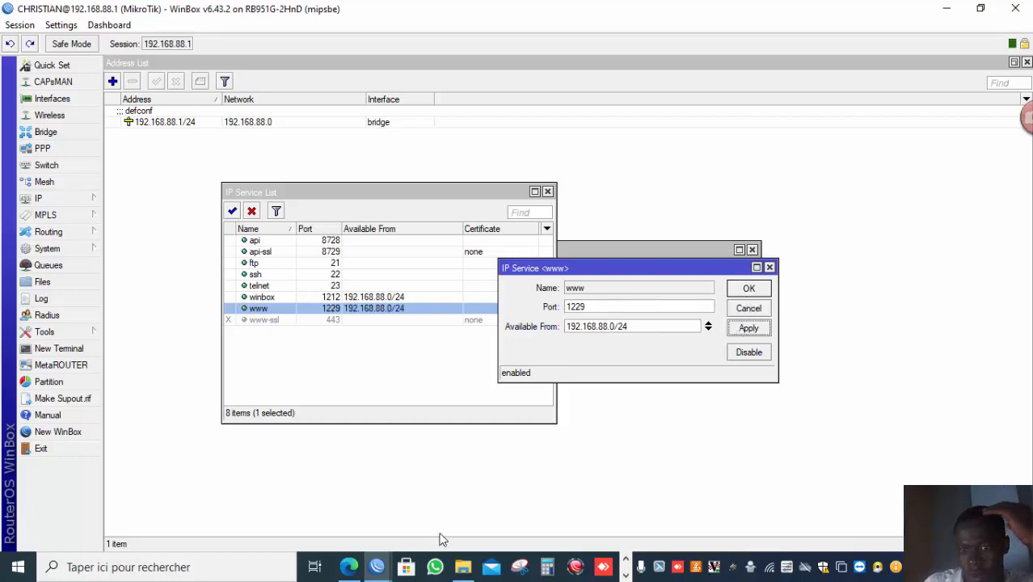
left_click(742, 289)
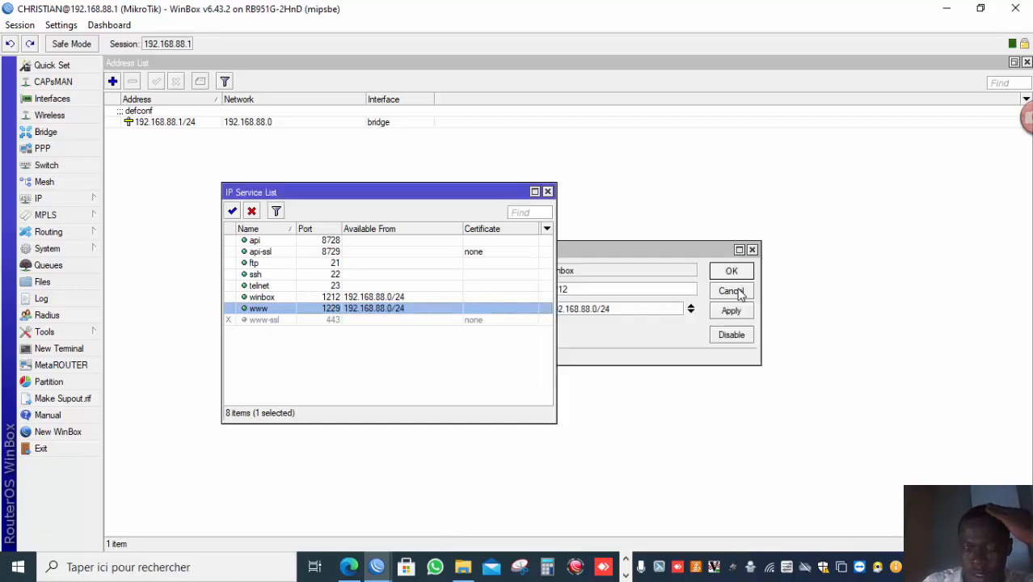
Disable the api, api-ssl, ftp, ssh and telnet services.
left_click(349, 242)
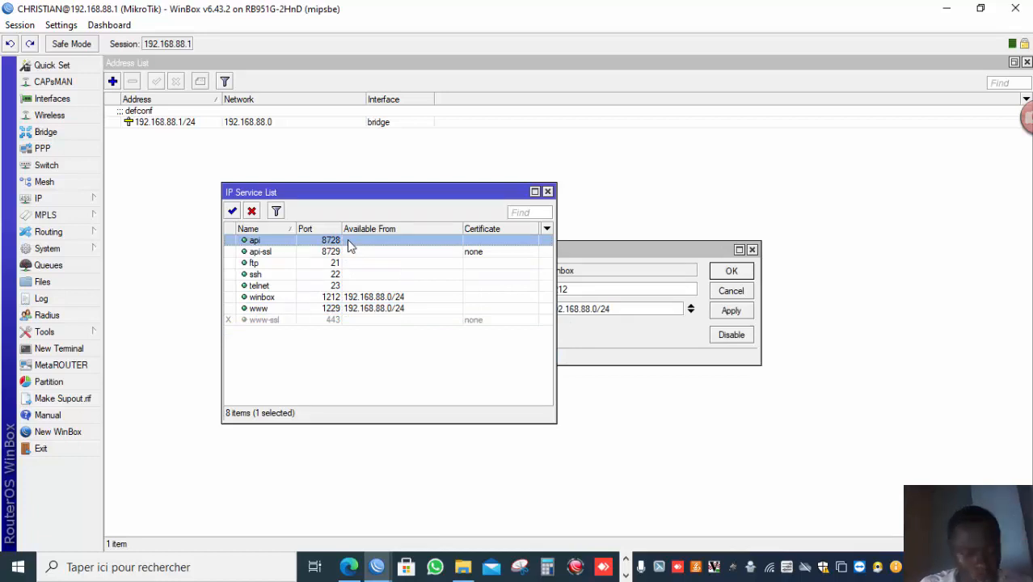
key("shift+Down")
key("shift+Down")
key("shift+Down")
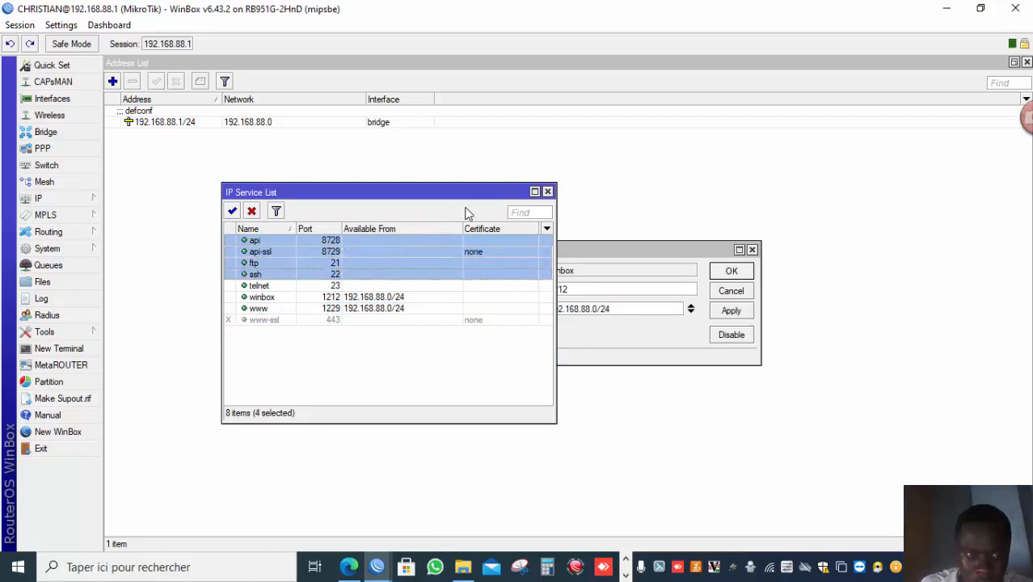
left_click(252, 211)
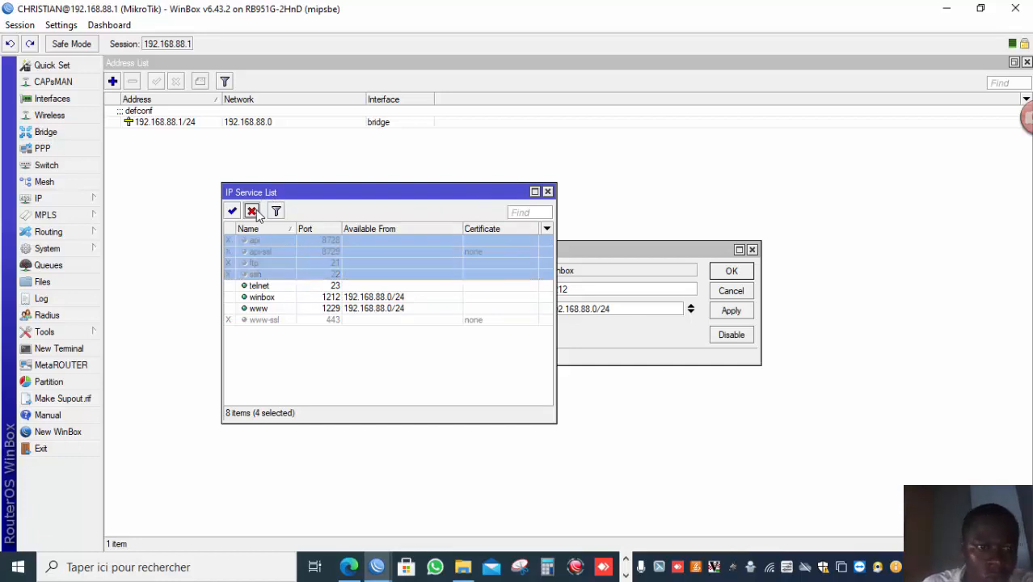
left_click(275, 288)
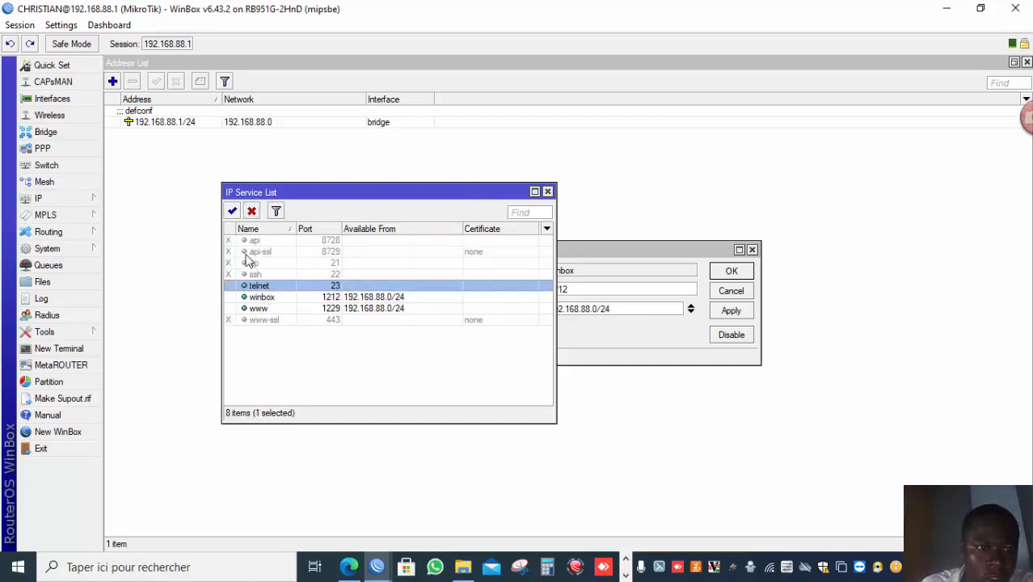
left_click(252, 211)
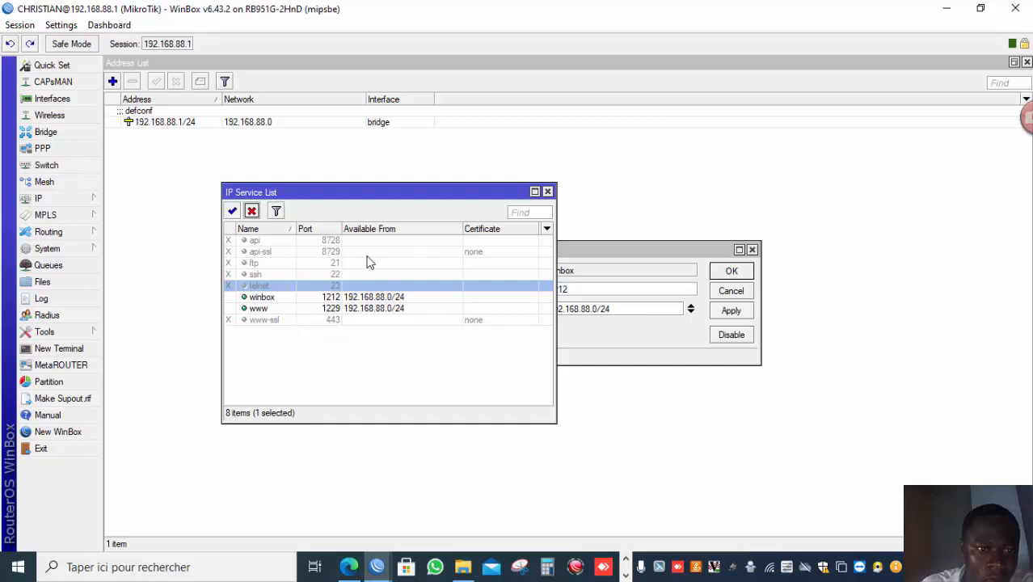
left_click(232, 211)
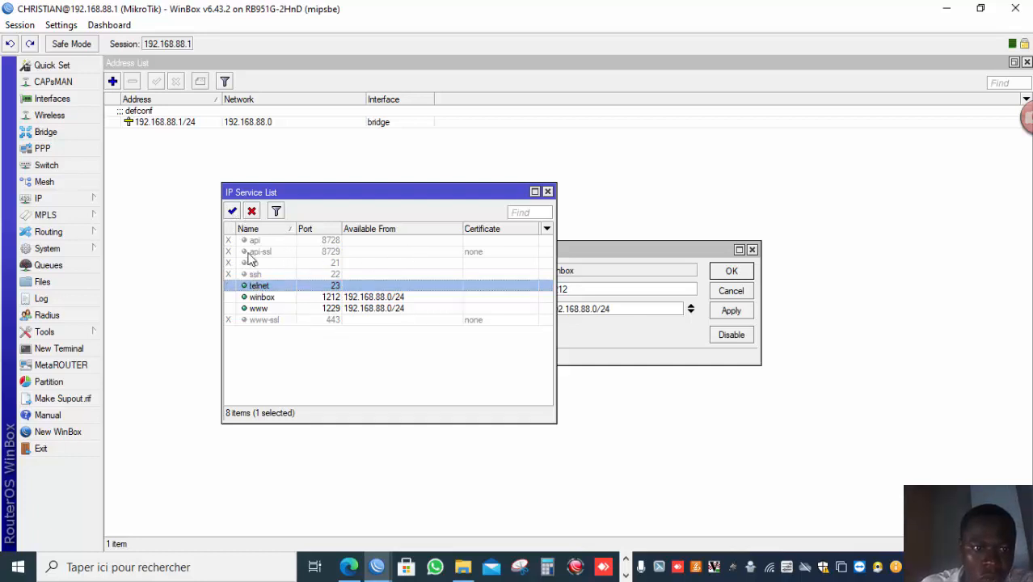
left_click(251, 211)
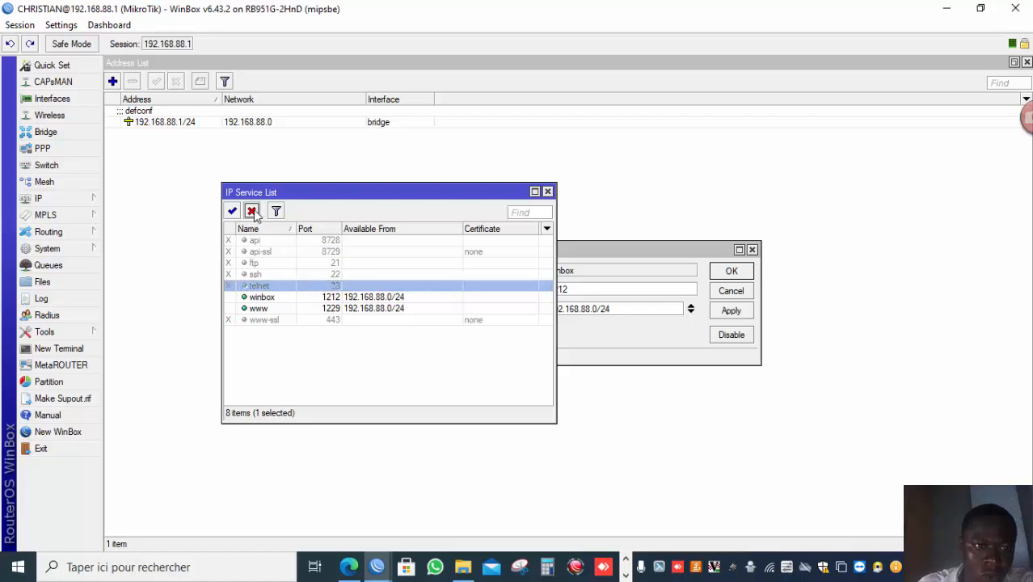
left_click(185, 327)
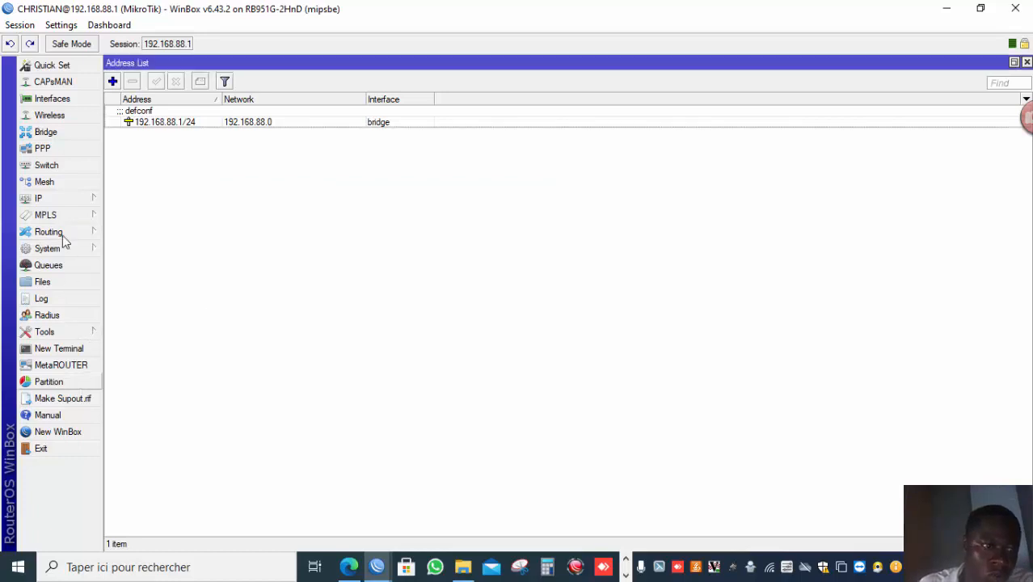
Disconnect the current WinBox session.
left_click(19, 25)
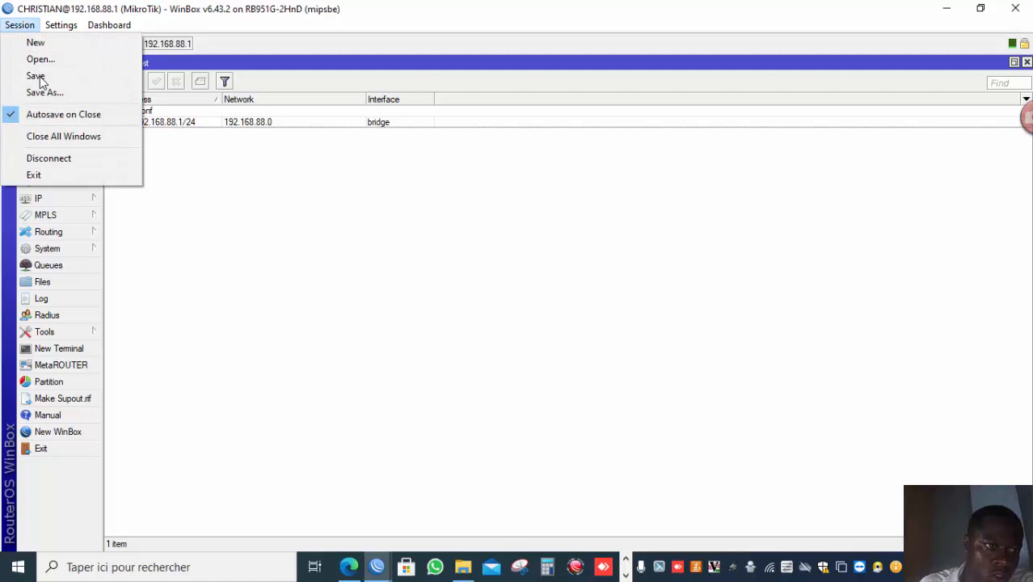
left_click(44, 158)
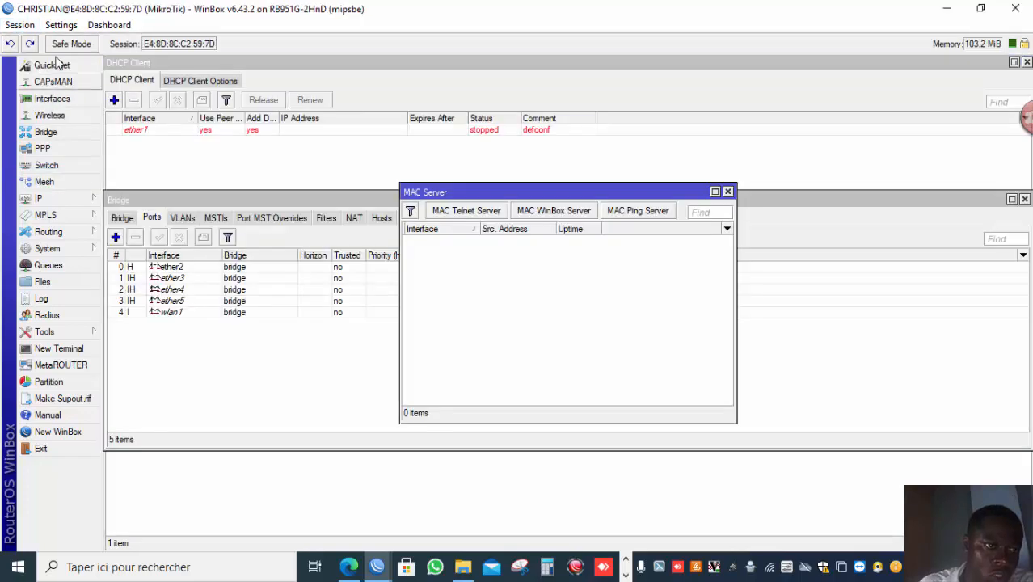
Disconnect the session and try to reconnect WinBox to the router at 192.168.88.1 from the neighbors list.
left_click(20, 24)
left_click(49, 158)
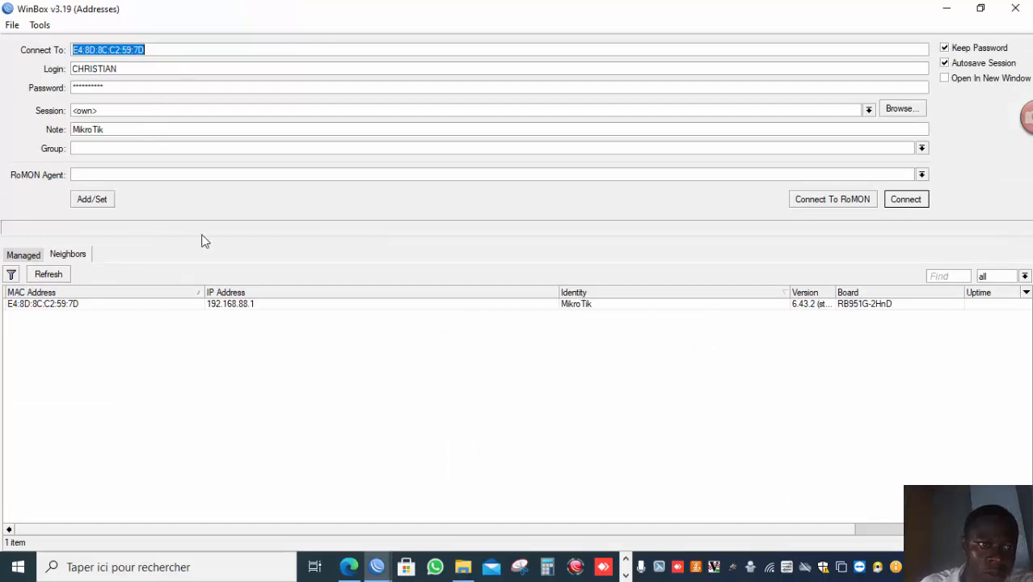
left_click(241, 305)
left_click(240, 306)
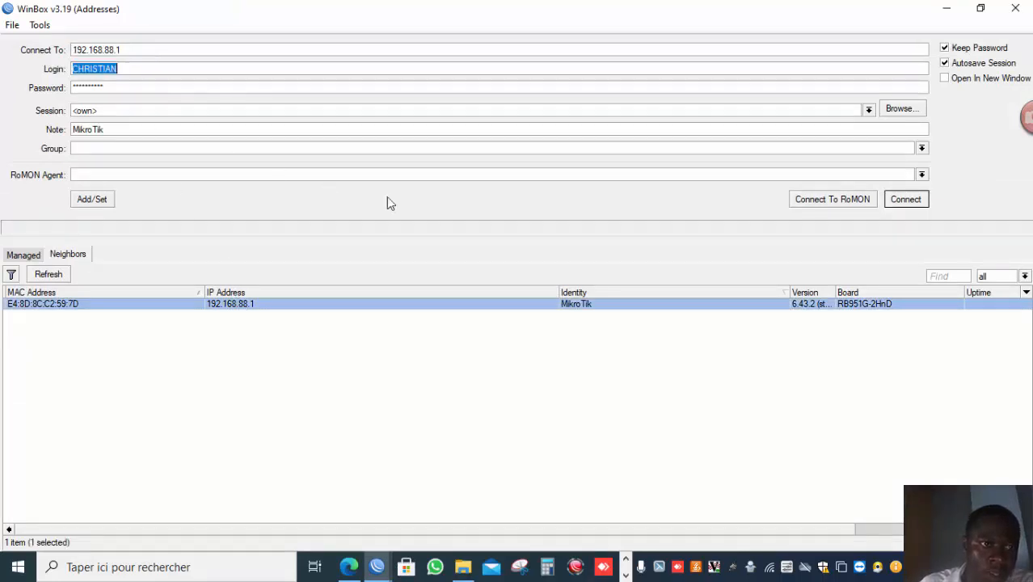
left_click(904, 199)
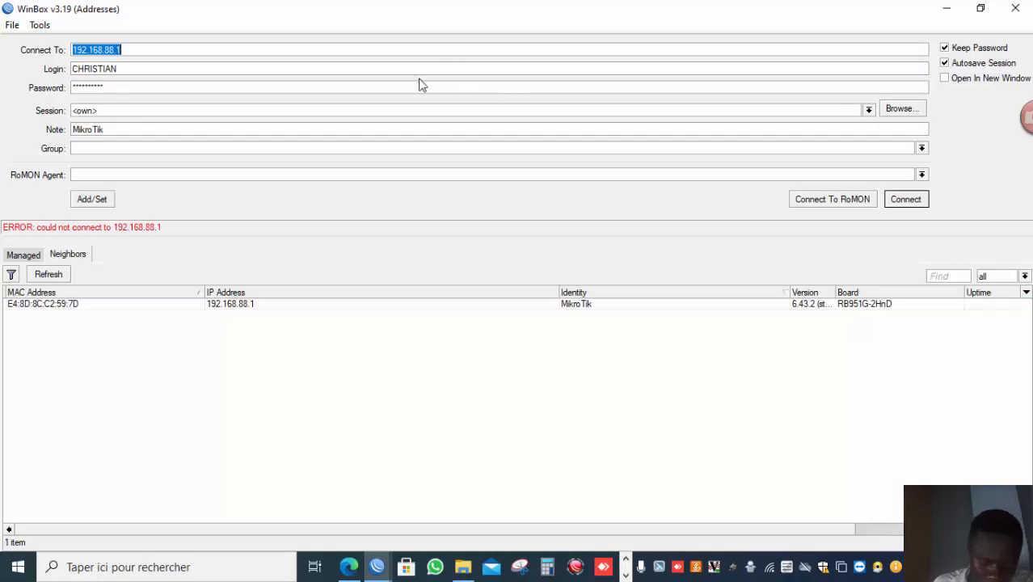
Connect WinBox to the router at 192.168.88.1 on port 1212.
left_click(286, 53)
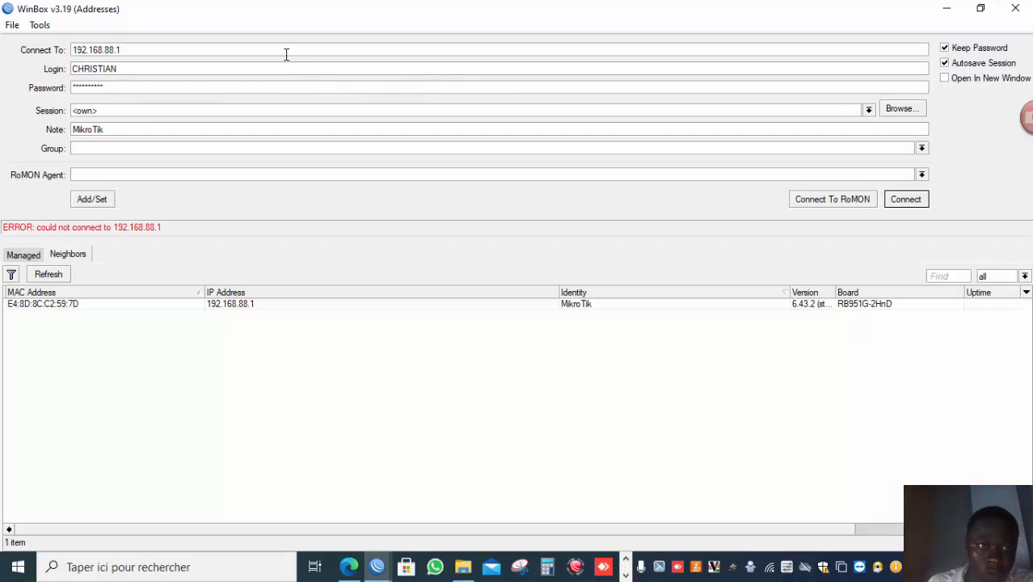
type(":1212")
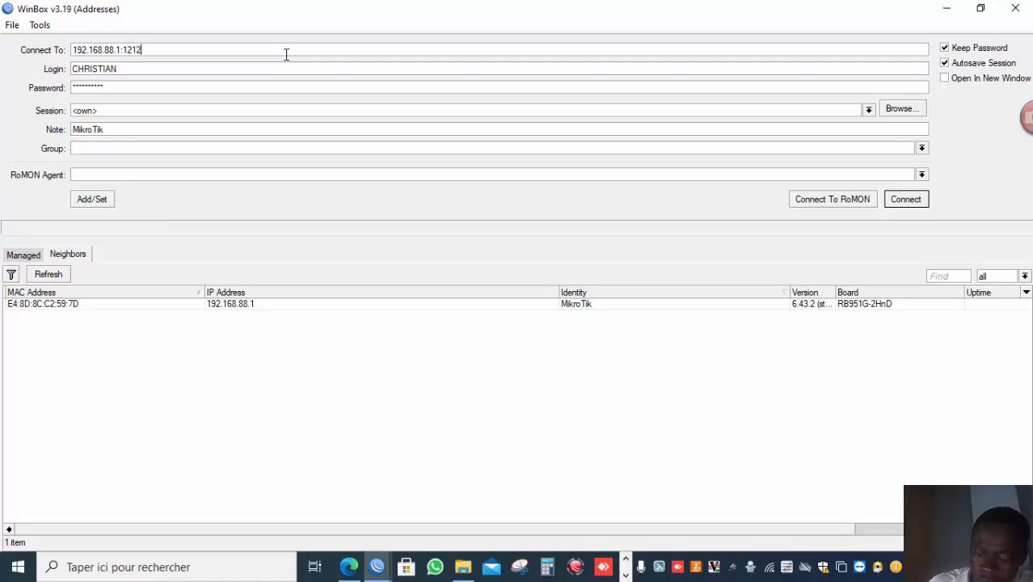
key("Return")
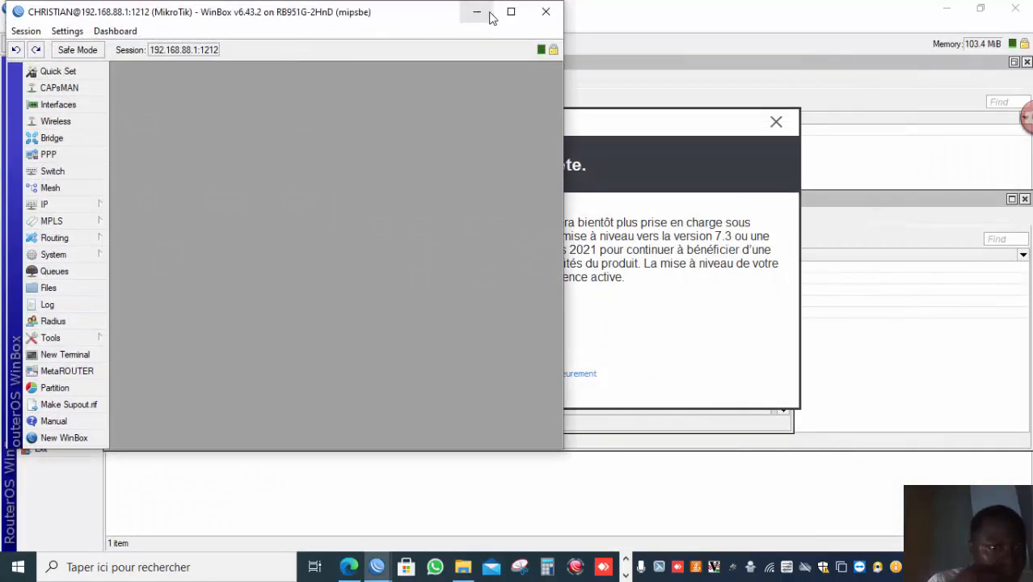
Minimize WinBox, switch to Chrome and open a new browser tab.
left_click(511, 11)
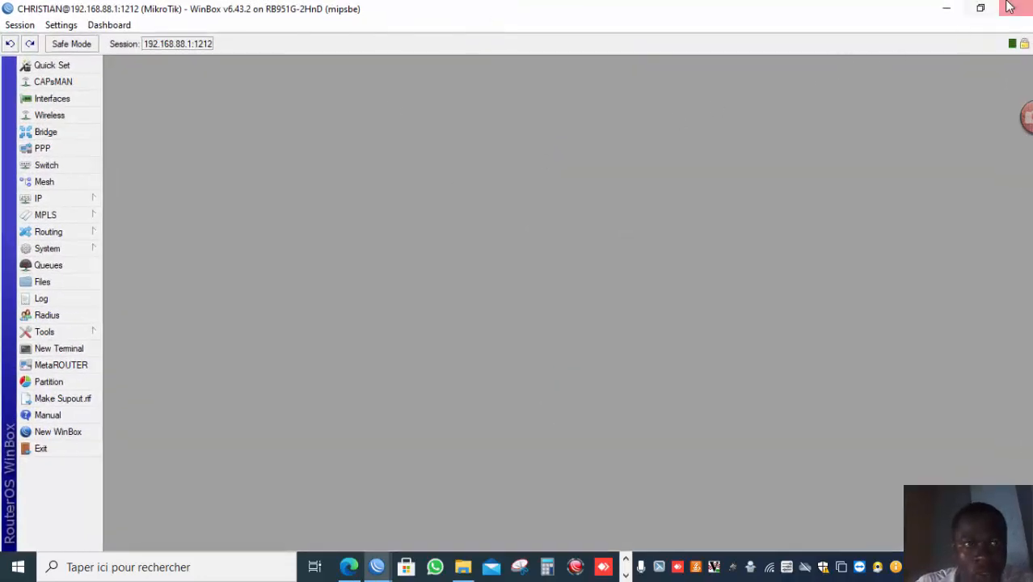
left_click(980, 8)
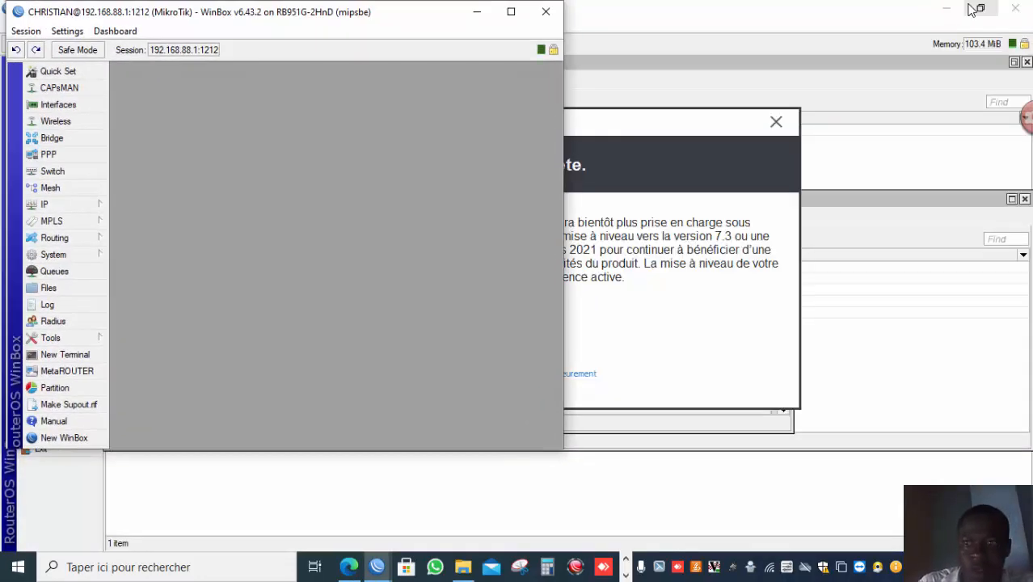
left_click(946, 10)
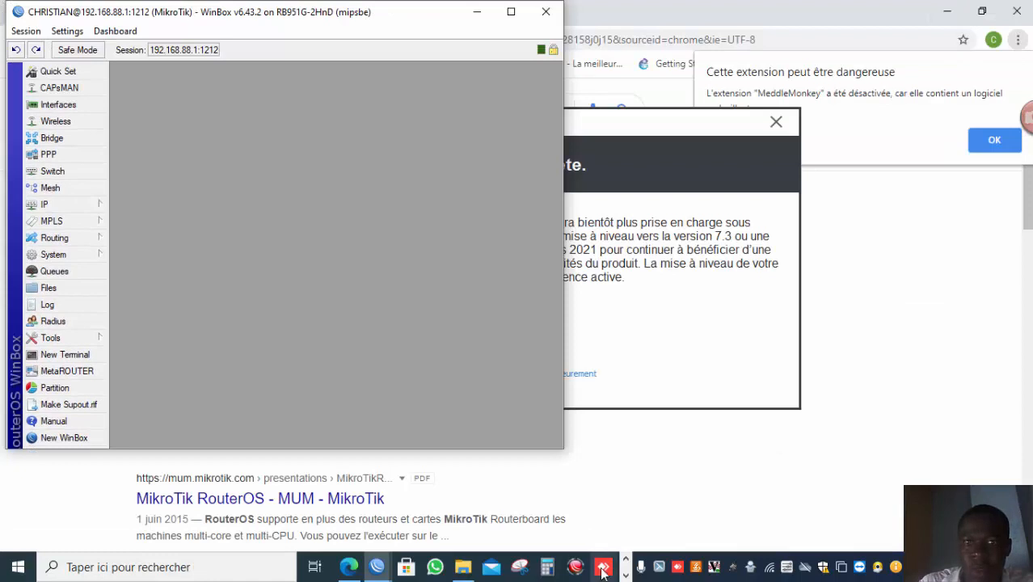
left_click(626, 574)
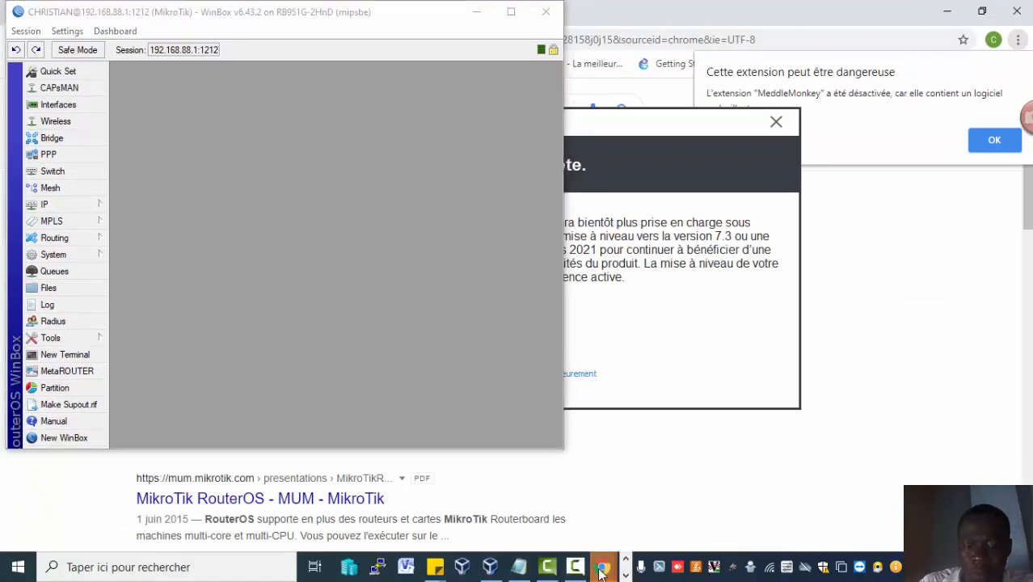
mouse_move(603, 564)
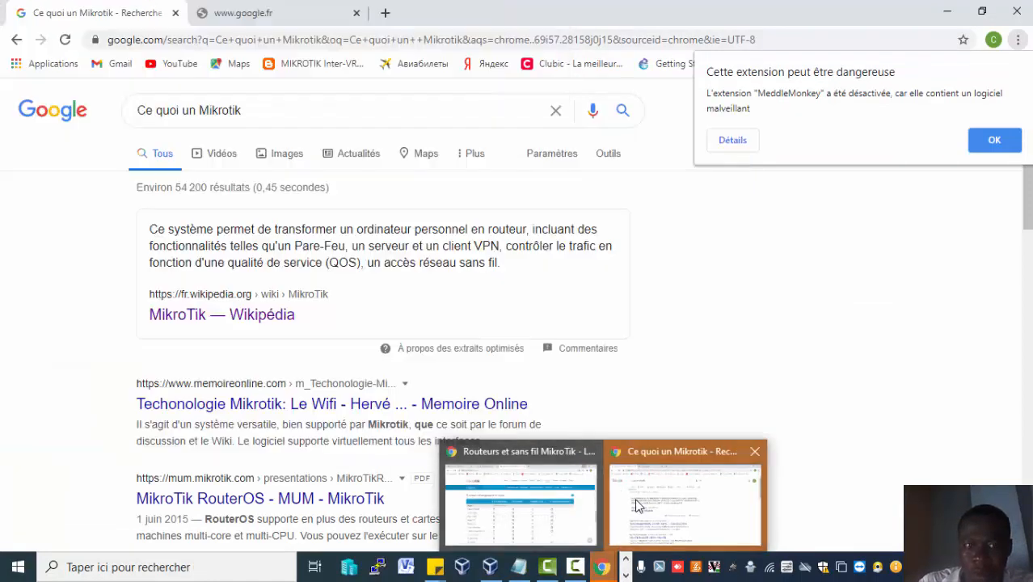
left_click(636, 505)
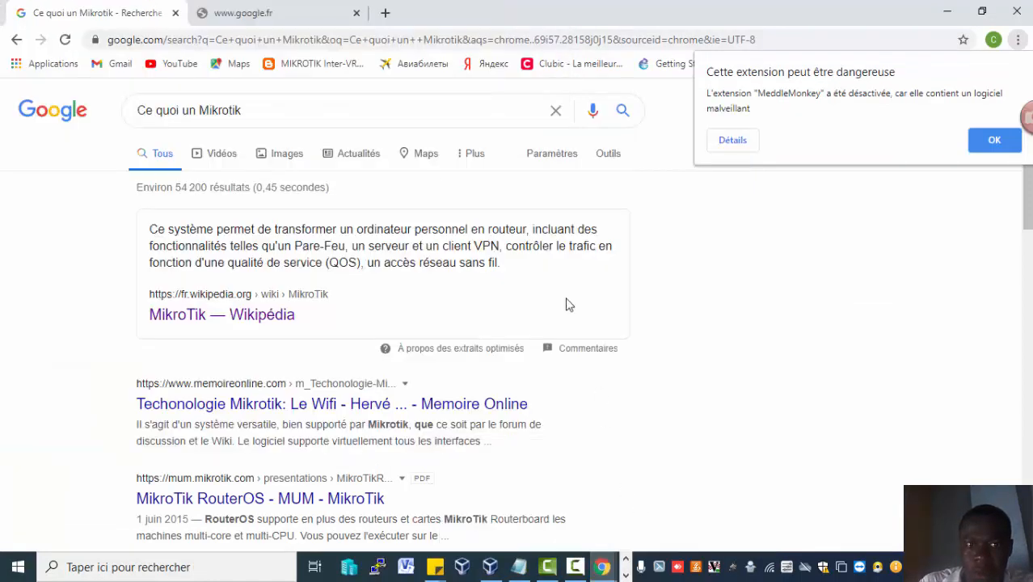
key("ctrl+t")
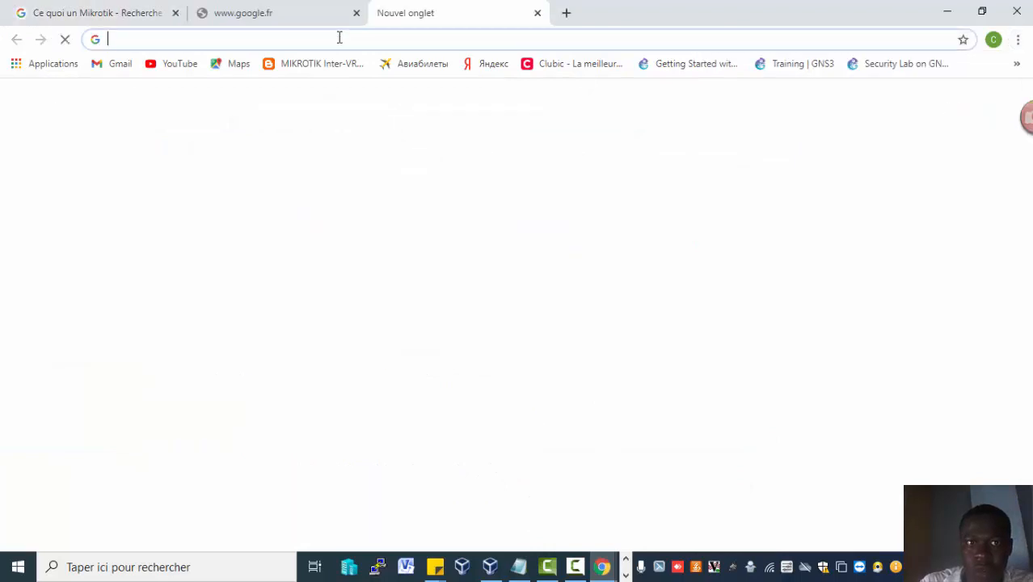
Try to open WebFig at 192.168.88.1 in the browser.
type("192")
type(".1")
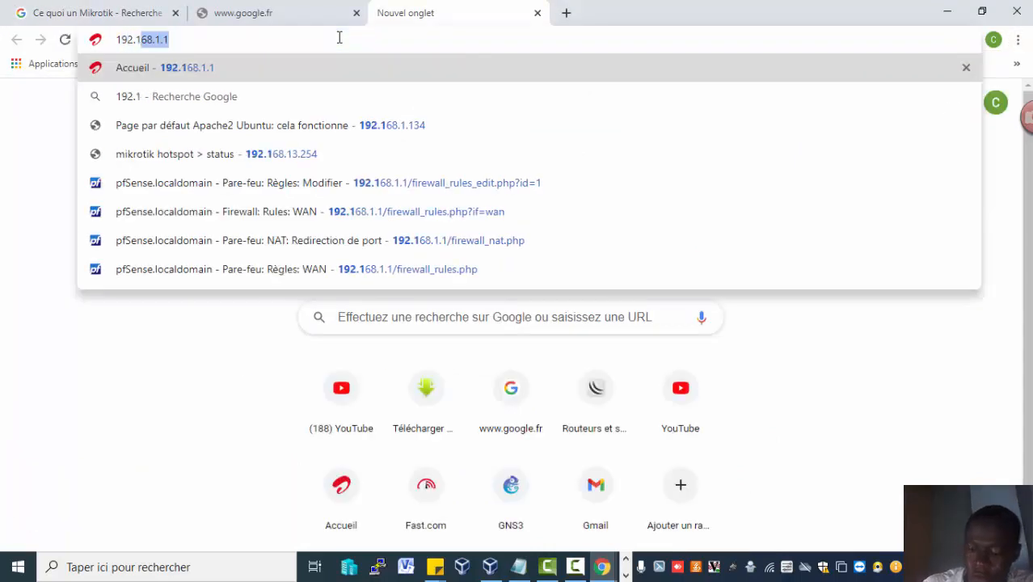
type("68.88.1")
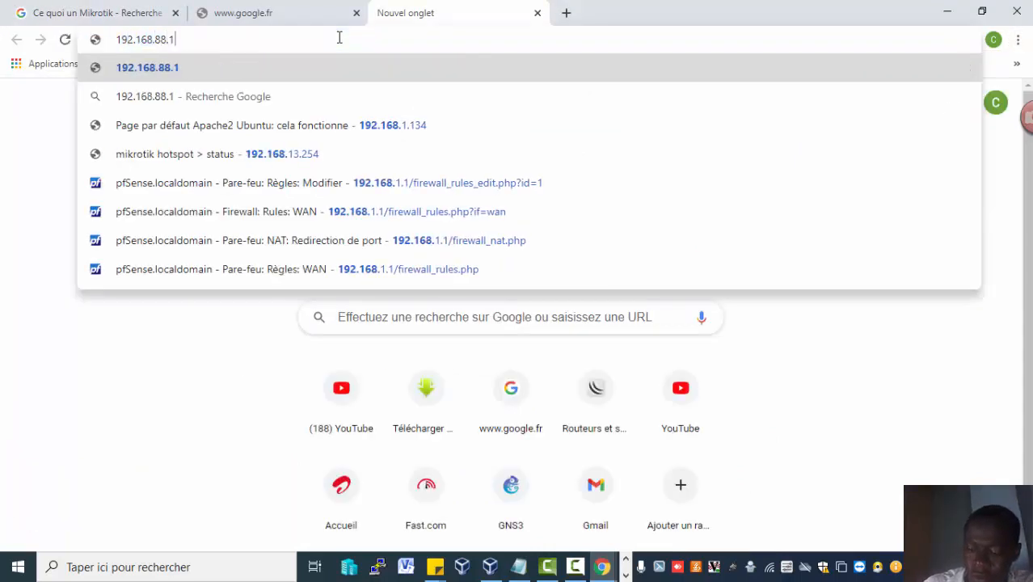
key("Return")
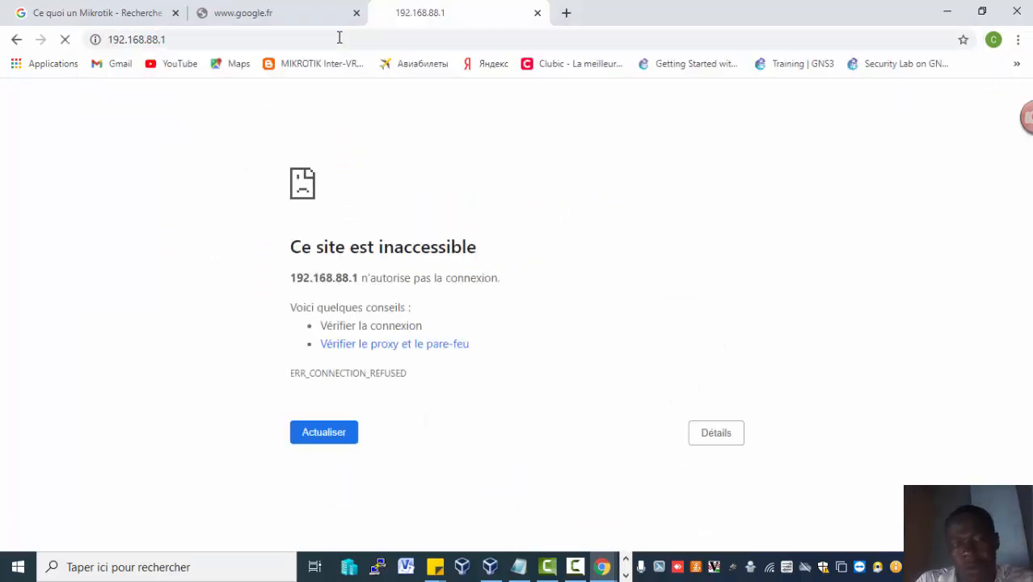
Open WebFig at 192.168.88.1:1229 in the browser.
left_click(340, 38)
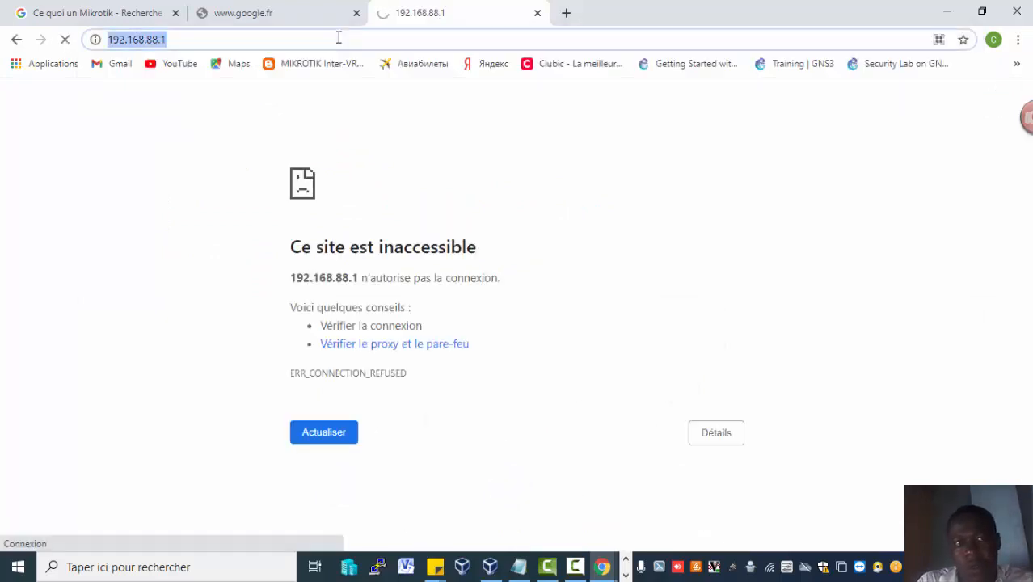
left_click(293, 37)
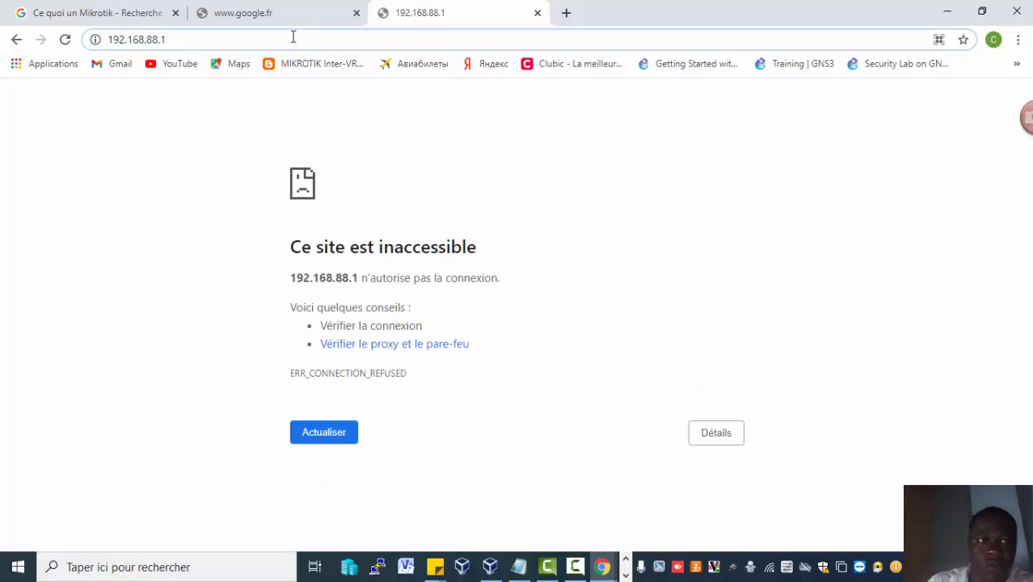
type(":")
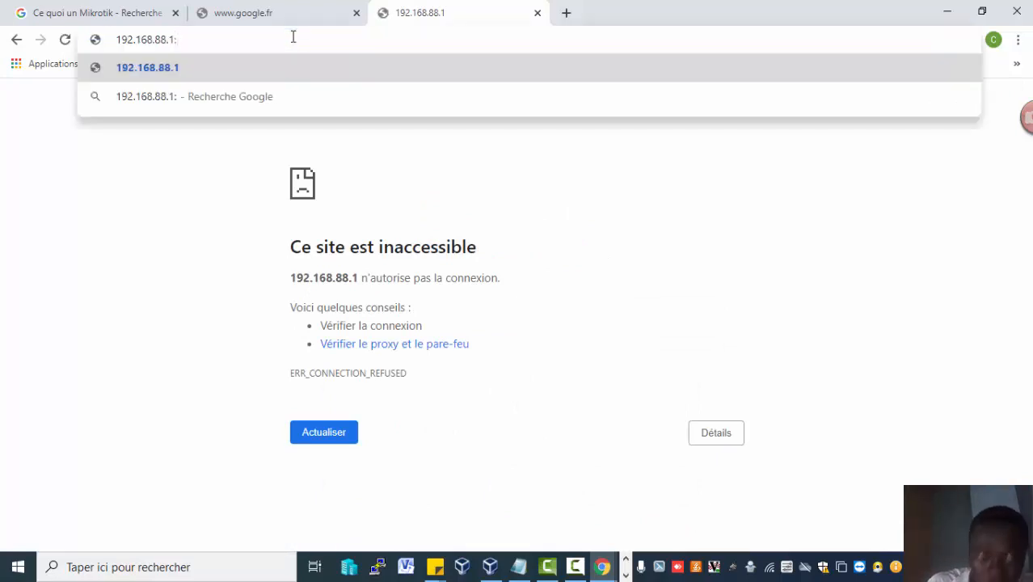
type("1229")
key("Return")
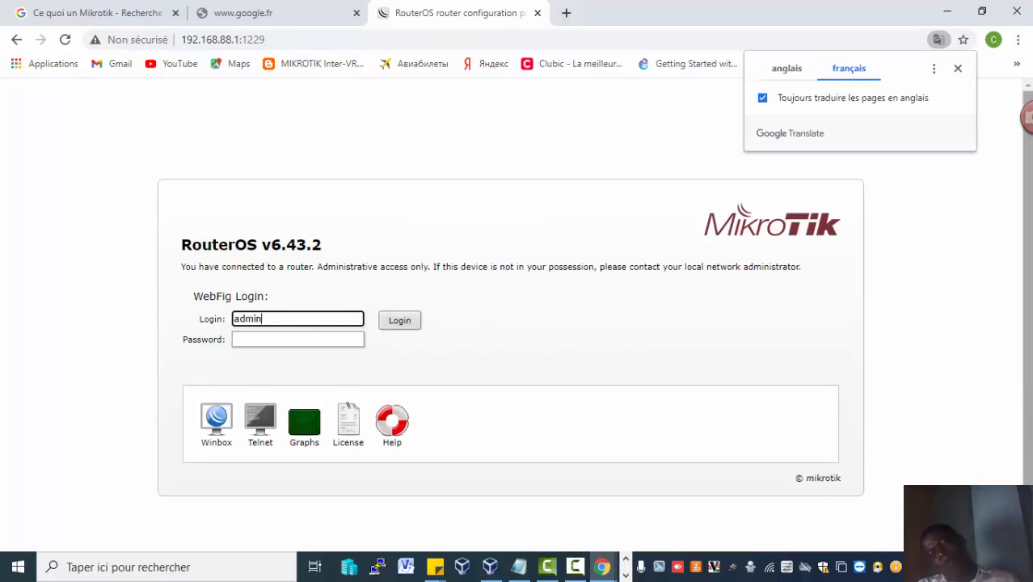
Dismiss the translation popup and clear the WebFig login field.
left_click(1028, 388)
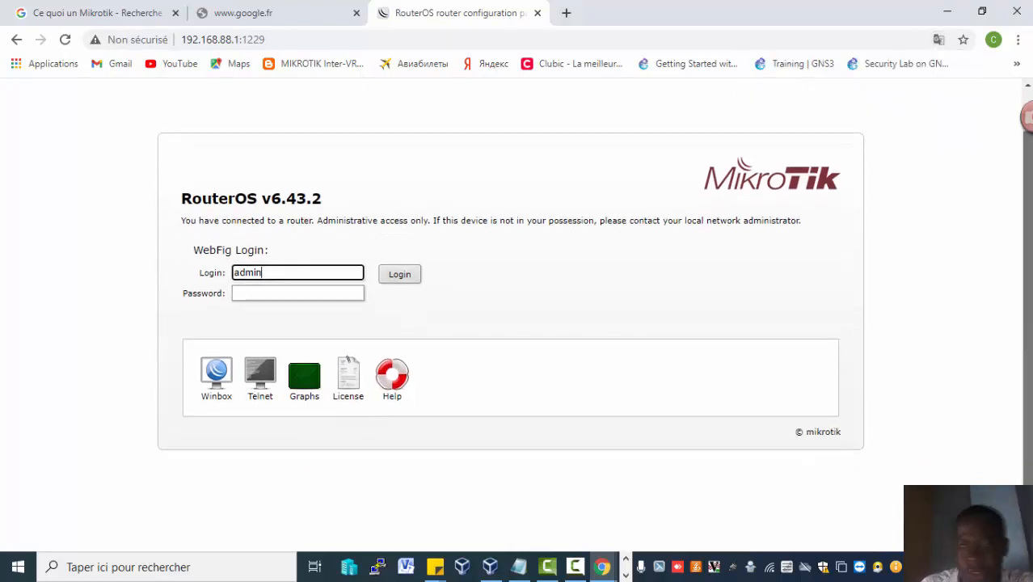
left_click_drag(1032, 429, 1010, 377)
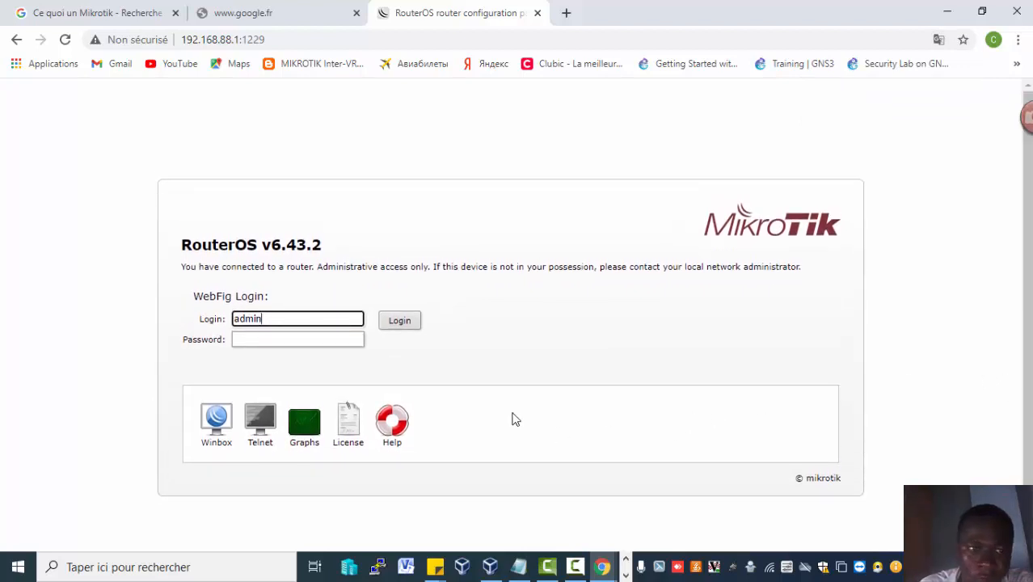
left_click(316, 342)
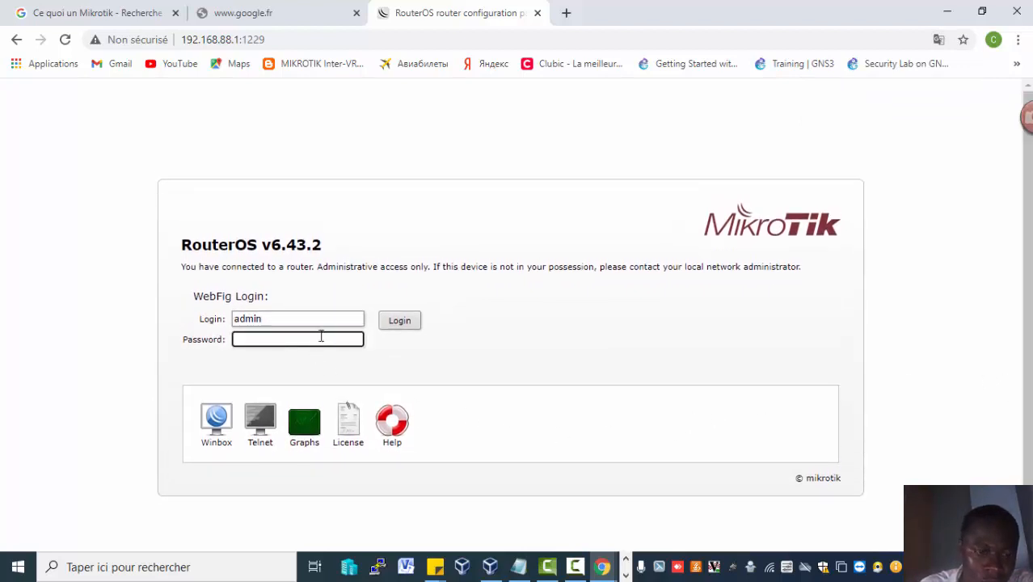
left_click(333, 318)
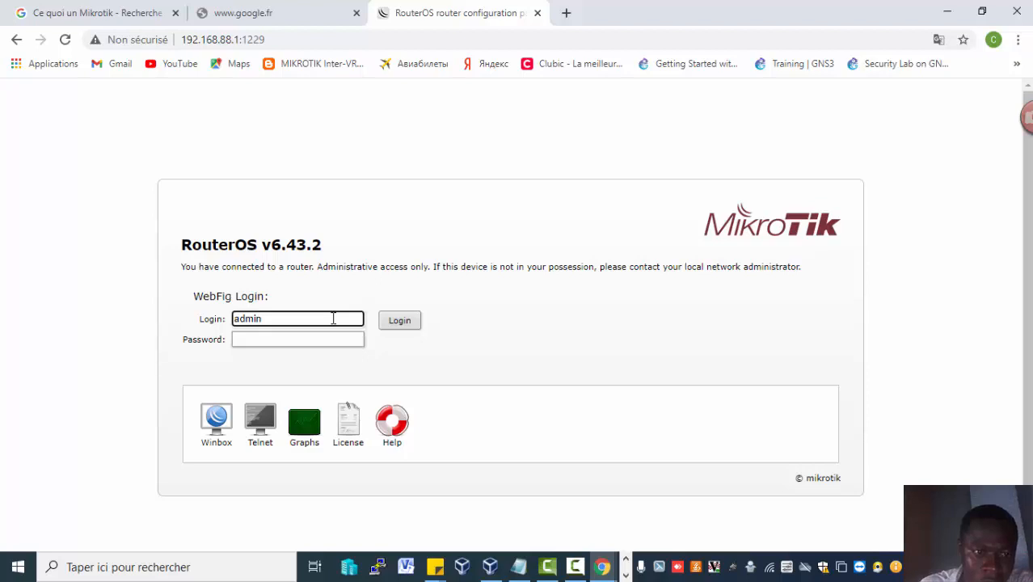
key("BackSpace")
key("BackSpace")
key("BackSpace")
key("BackSpace")
key("BackSpace")
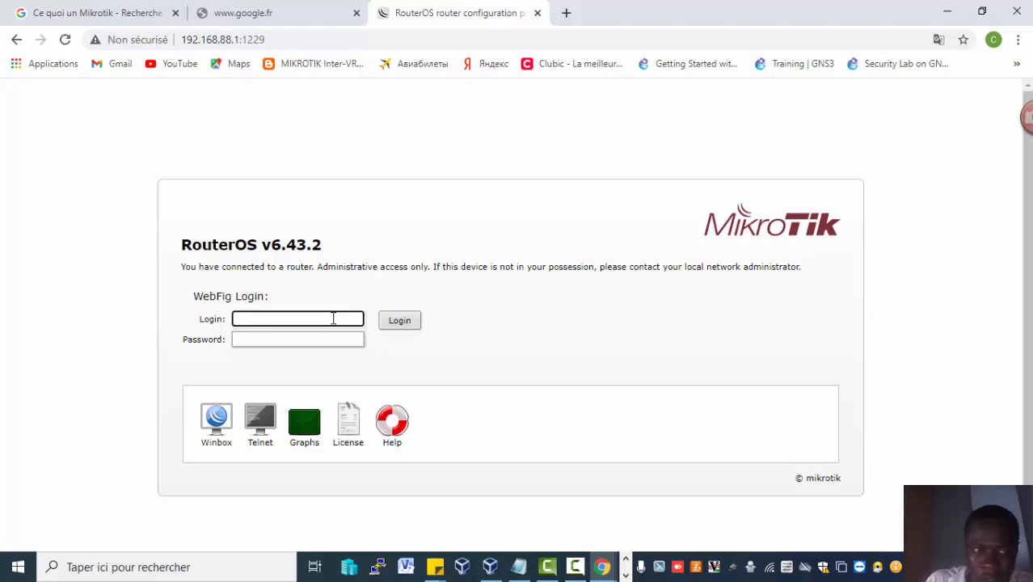
type("P")
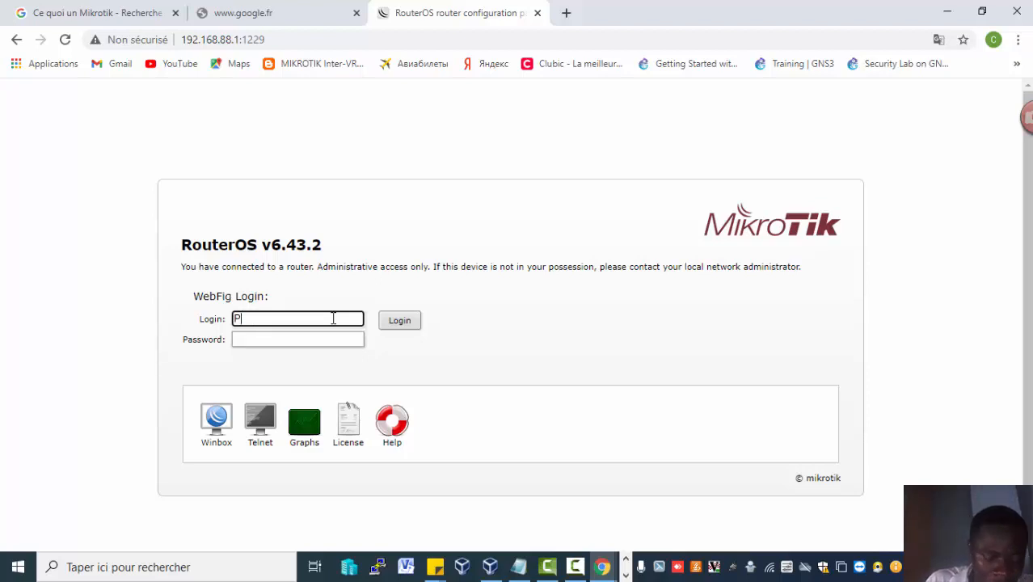
type("rat")
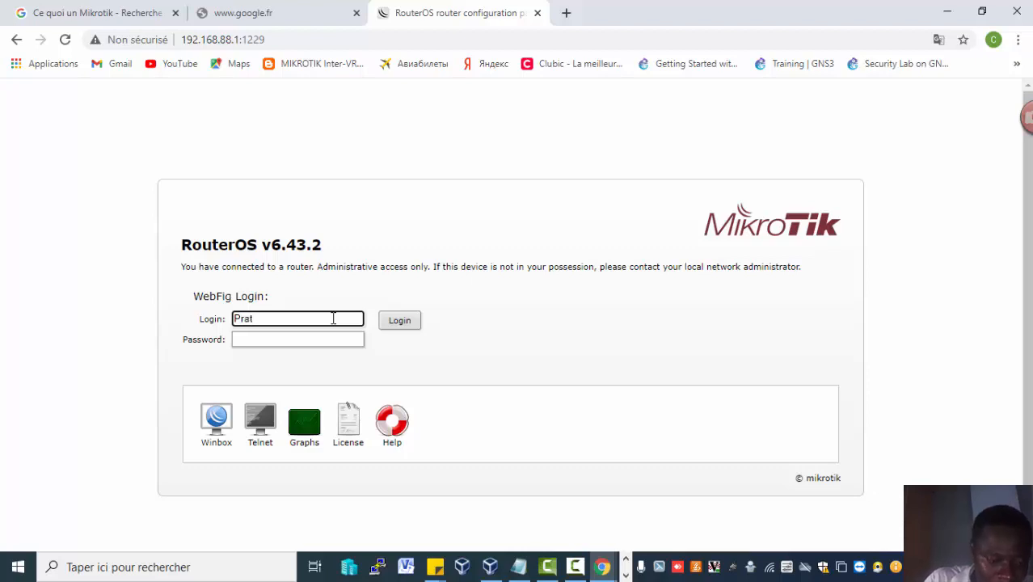
key("BackSpace")
key("BackSpace")
key("BackSpace")
key("BackSpace")
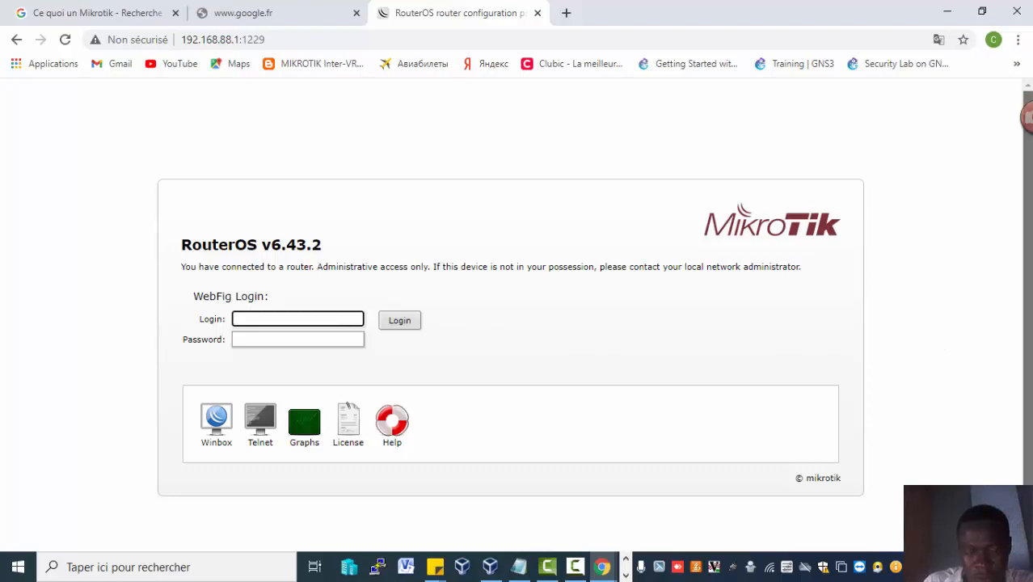
scroll(940, 340, "down", 1)
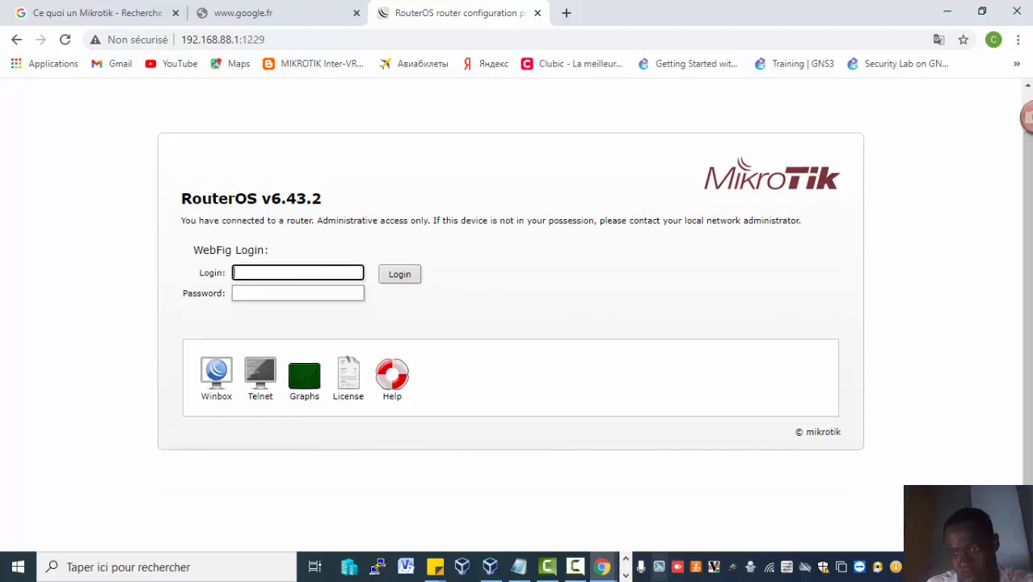
left_click(625, 575)
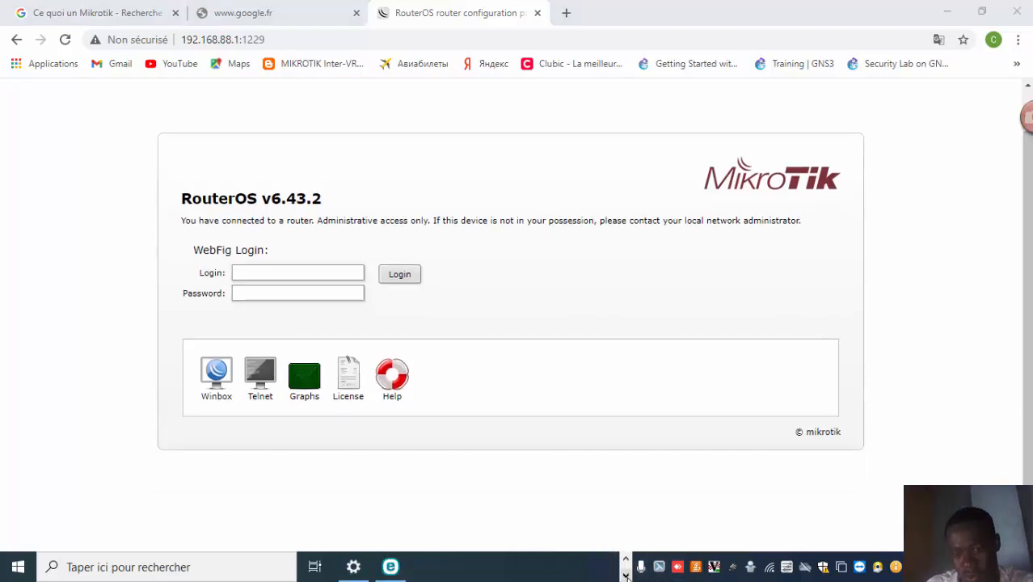
left_click(625, 558)
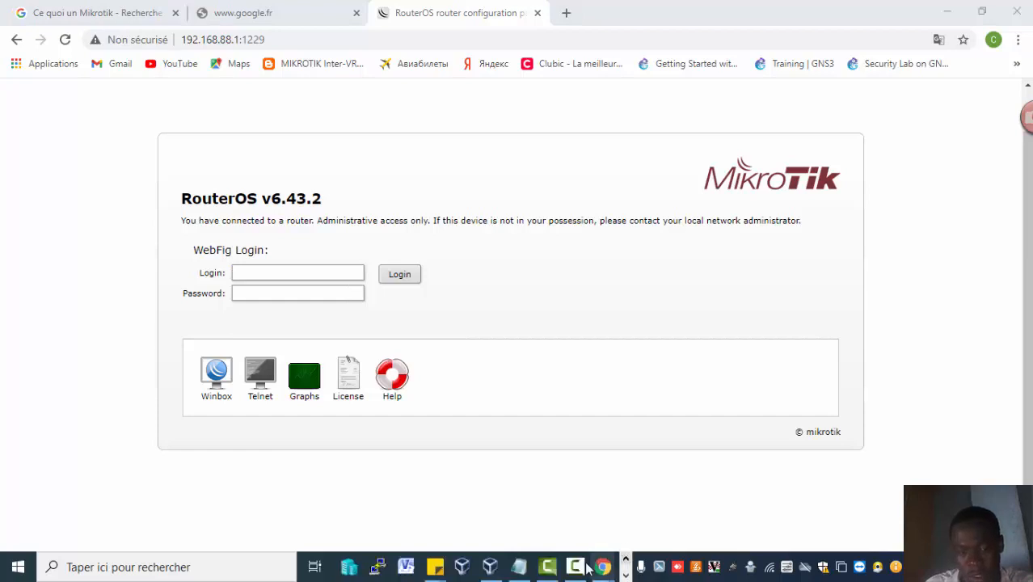
left_click(575, 569)
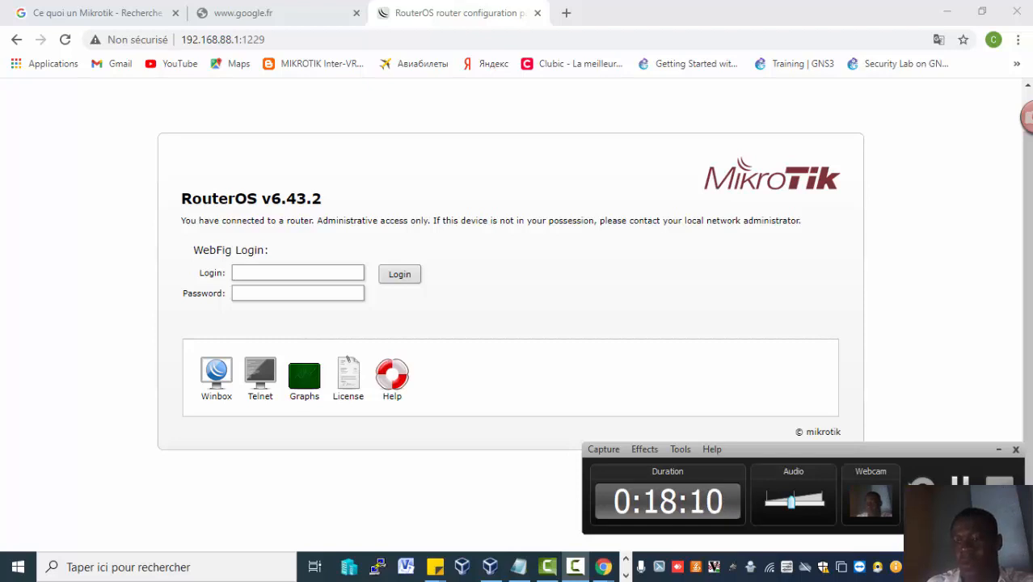
left_click(959, 486)
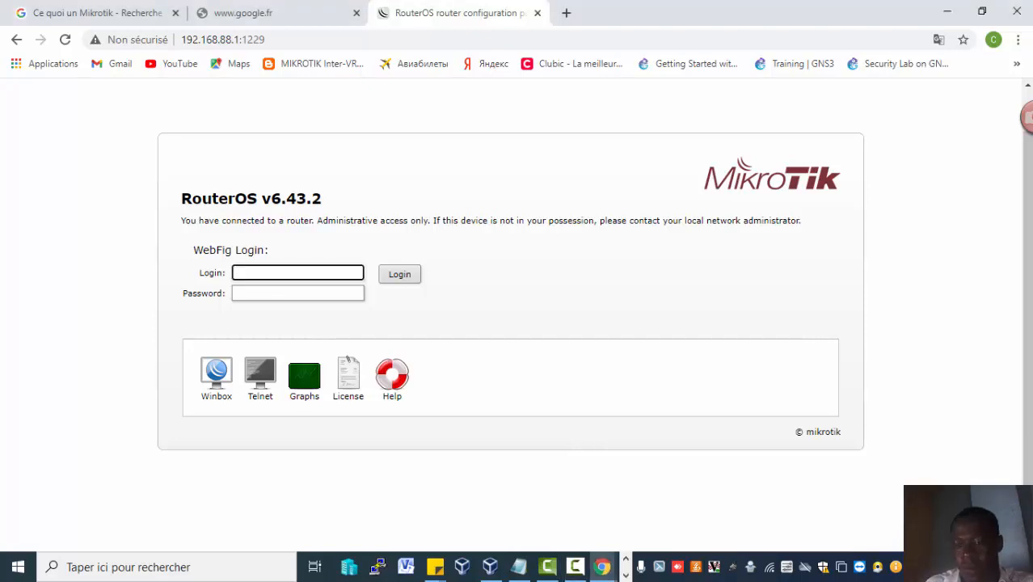
left_click(573, 568)
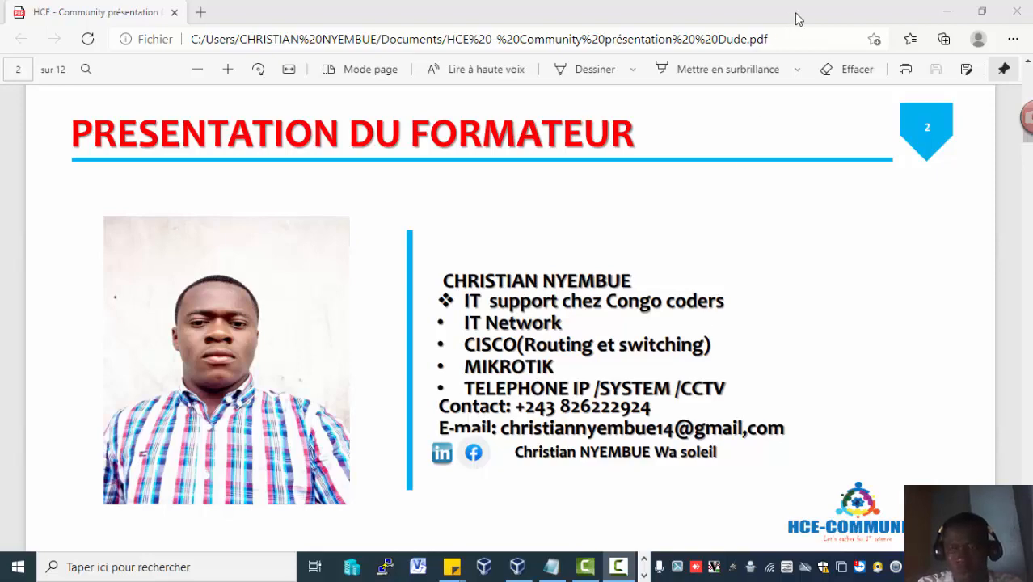
left_click(950, 11)
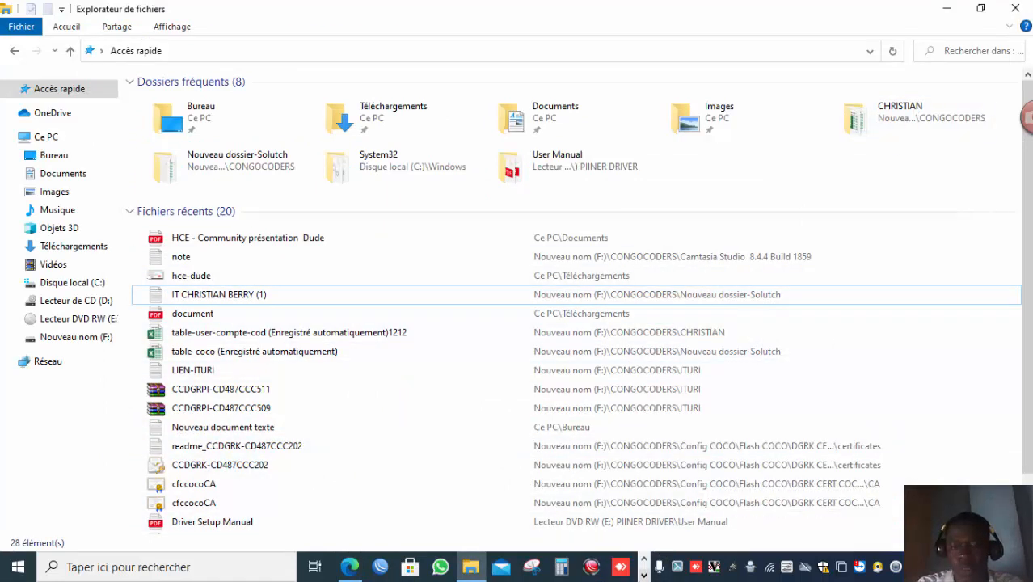
left_click(644, 574)
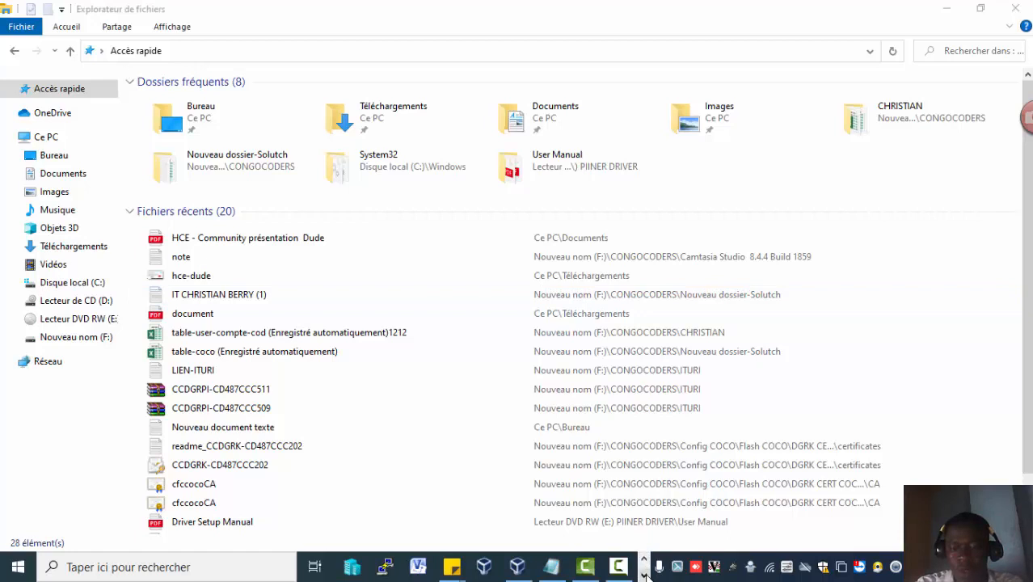
left_click(644, 575)
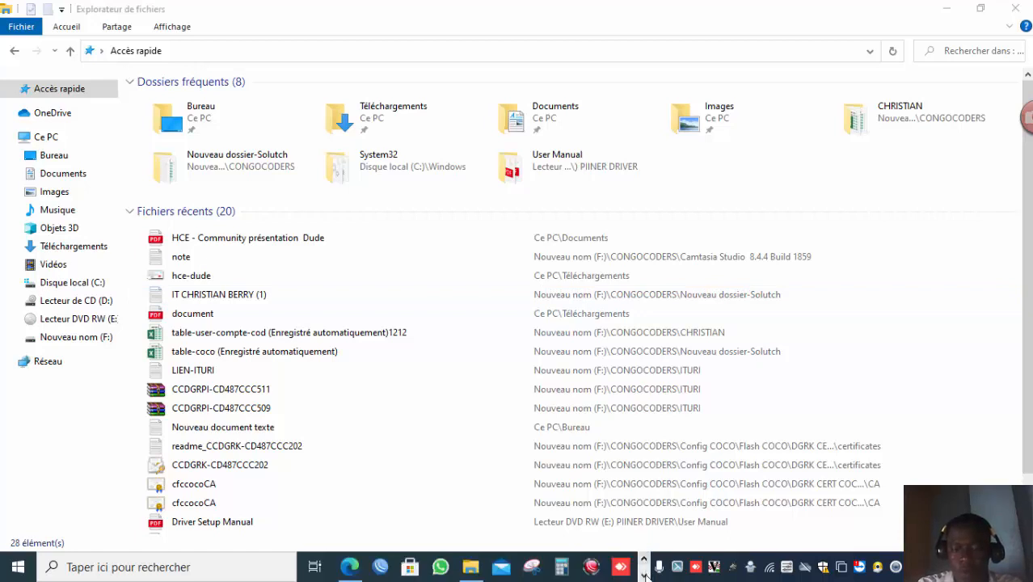
left_click(644, 559)
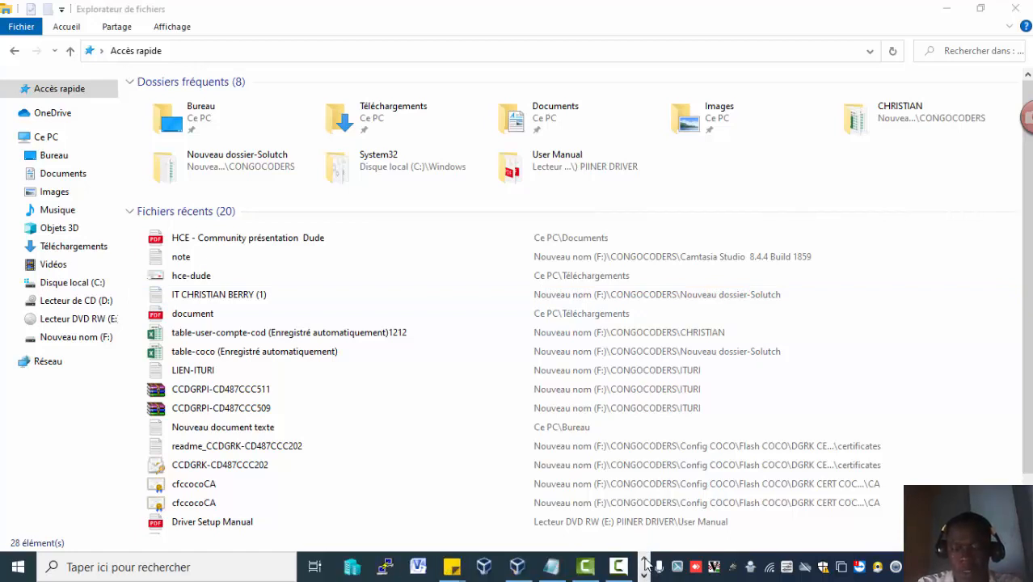
left_click(644, 559)
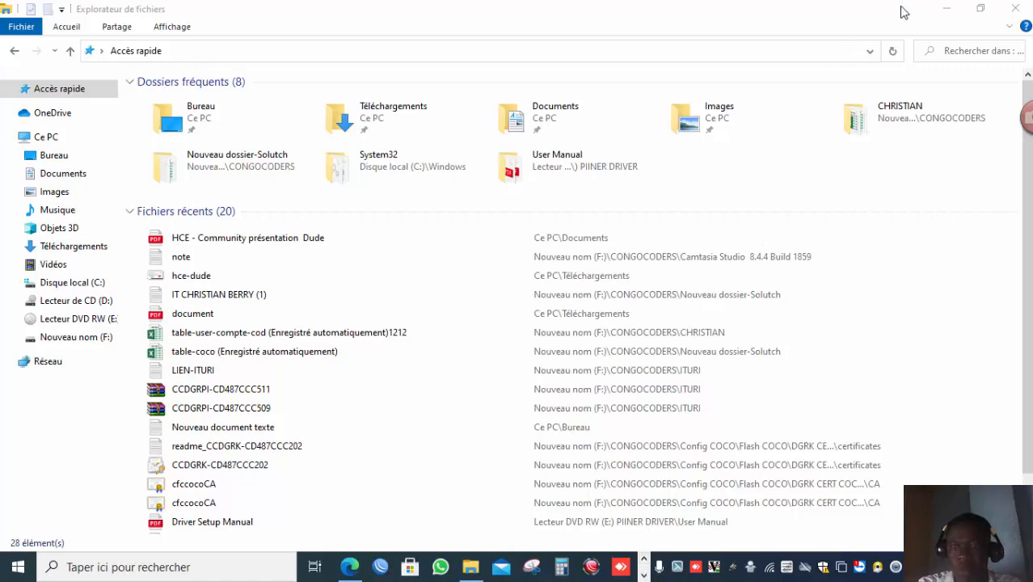
Minimize File Explorer and launch Google Chrome from the desktop shortcut.
left_click(944, 8)
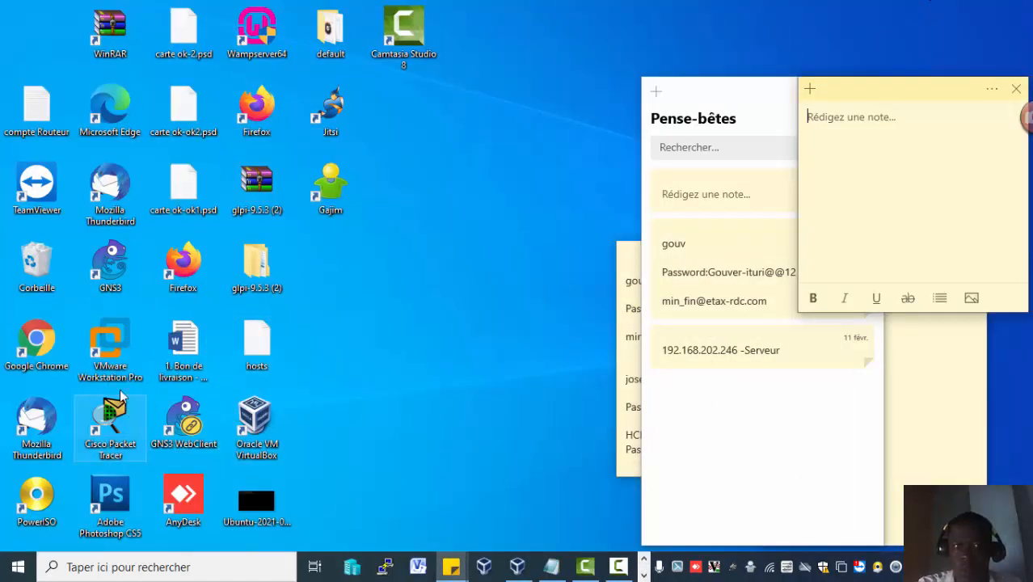
left_click(42, 347)
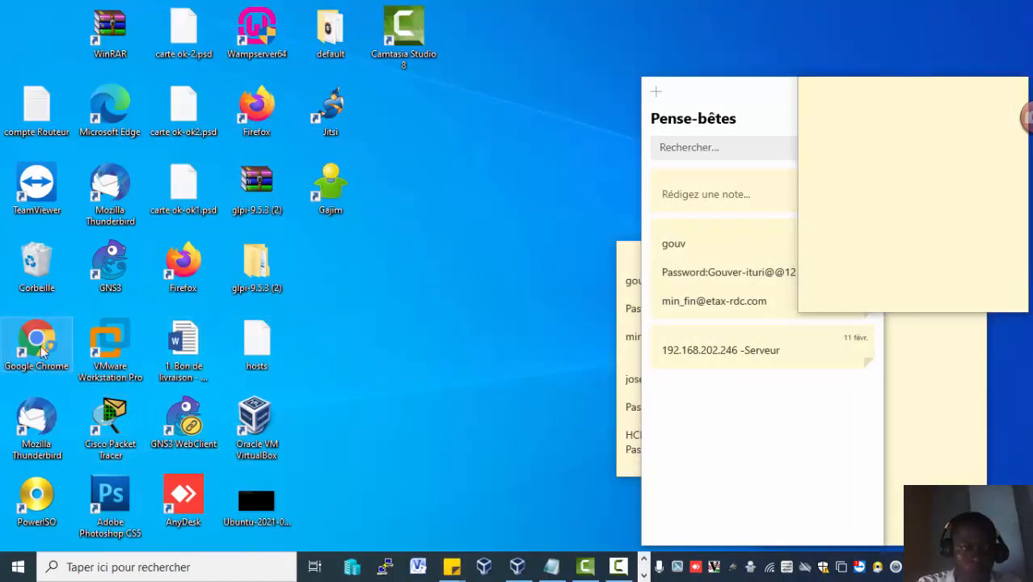
double_click(42, 347)
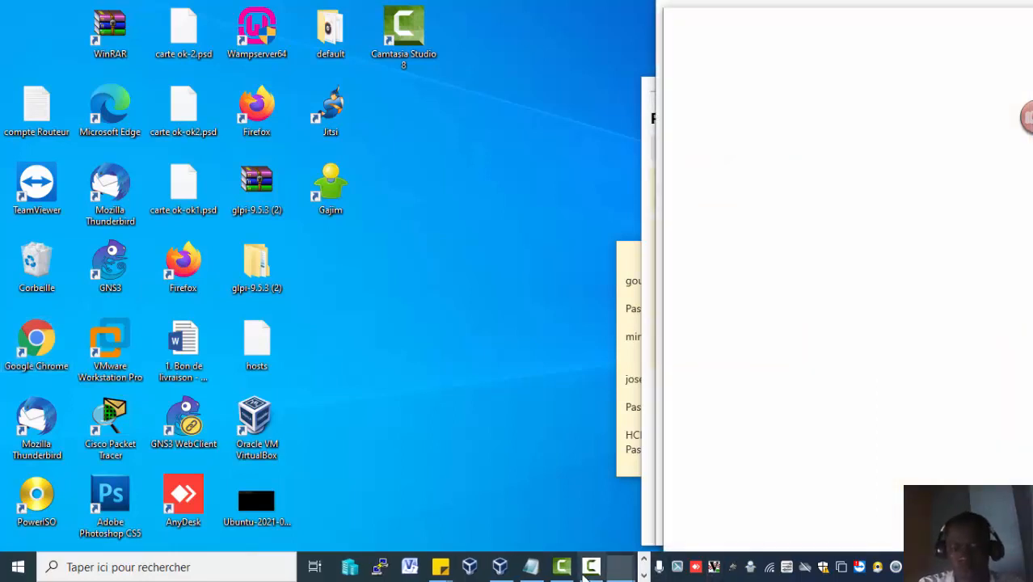
left_click(586, 569)
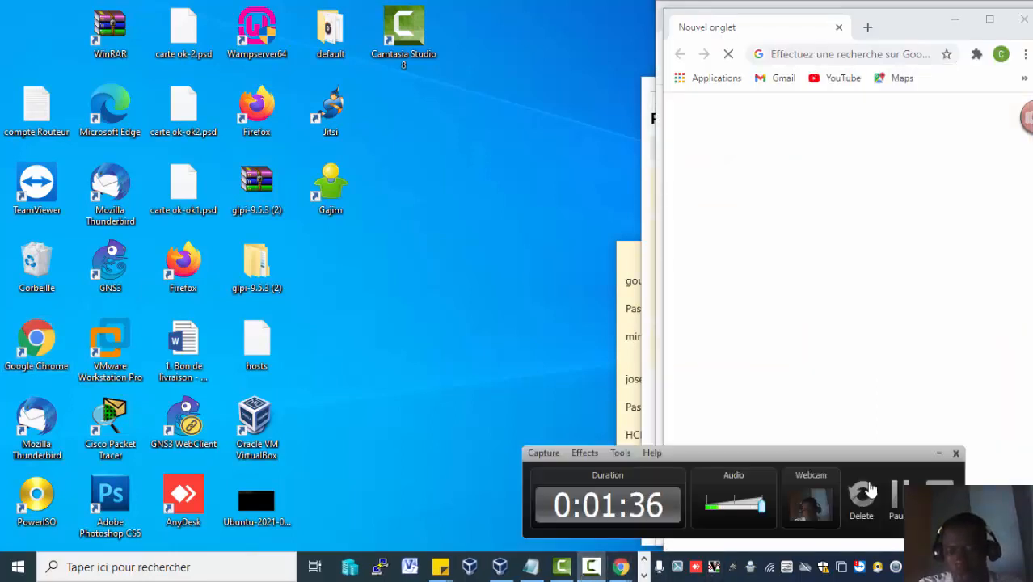
left_click(898, 497)
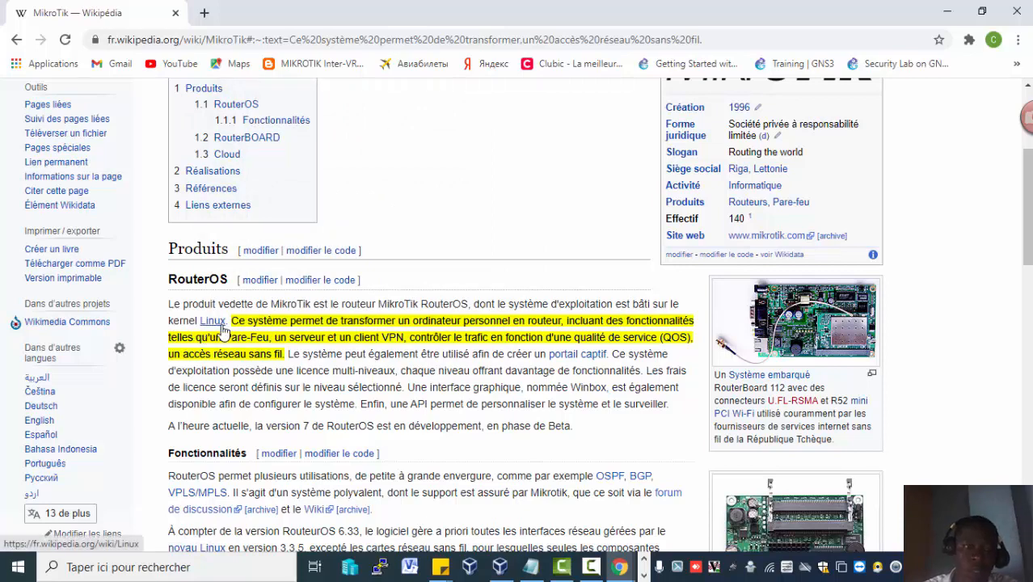
mouse_move(247, 341)
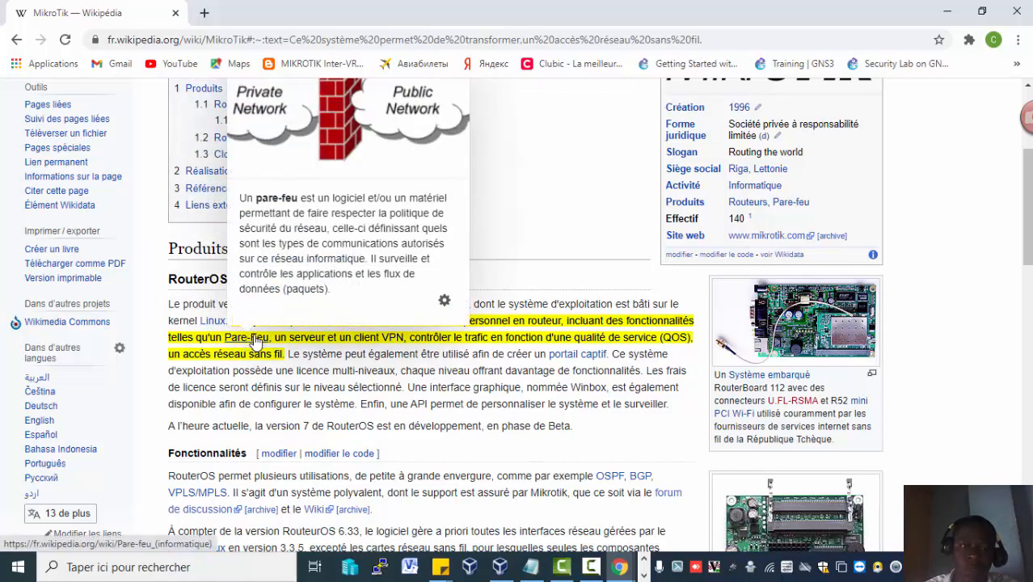
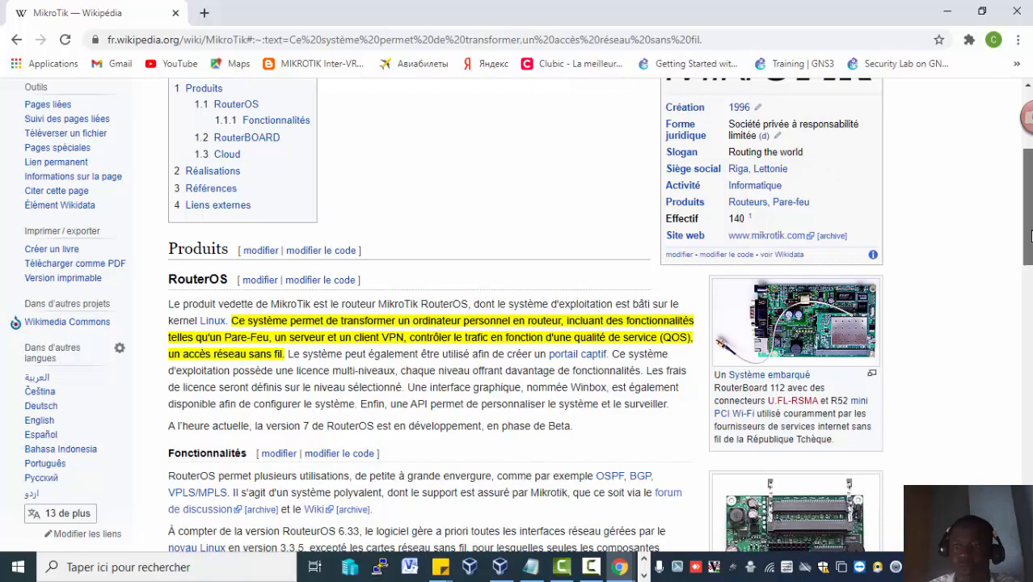
left_click_drag(1027, 229, 1027, 267)
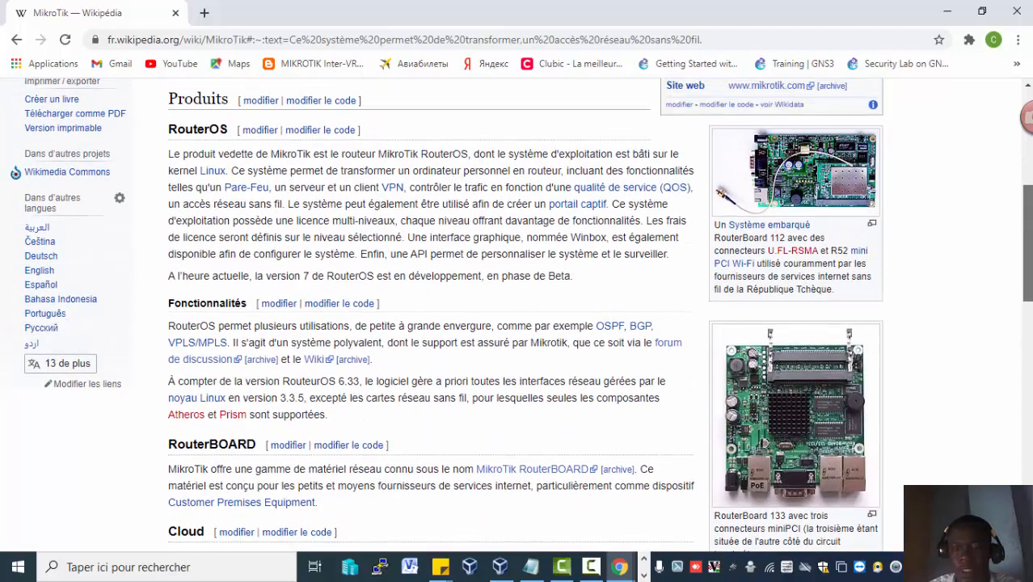
left_click_drag(1026, 118, 1026, 117)
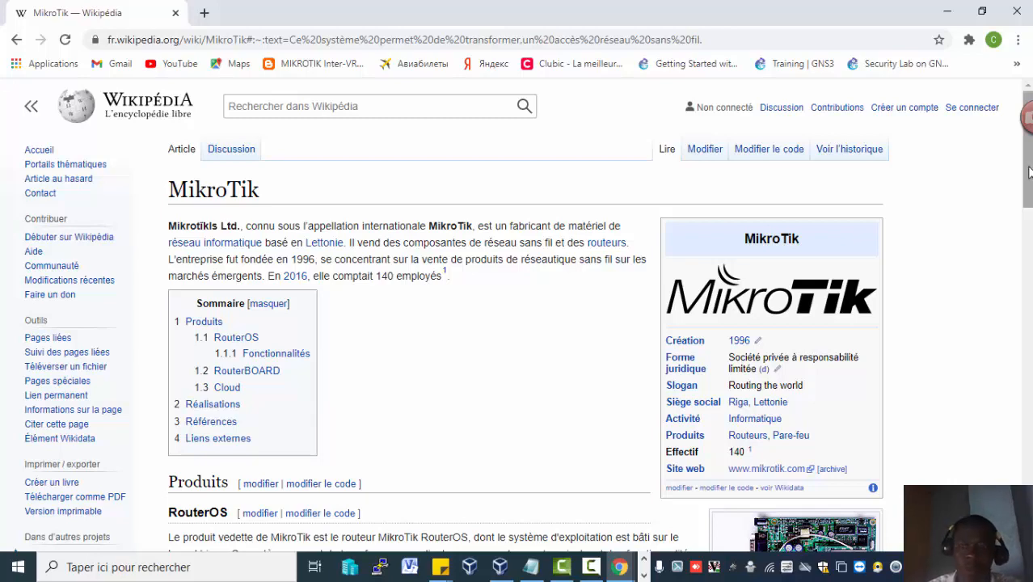
mouse_move(1029, 172)
left_mouse_down()
mouse_move(1029, 216)
mouse_move(1031, 172)
left_mouse_up()
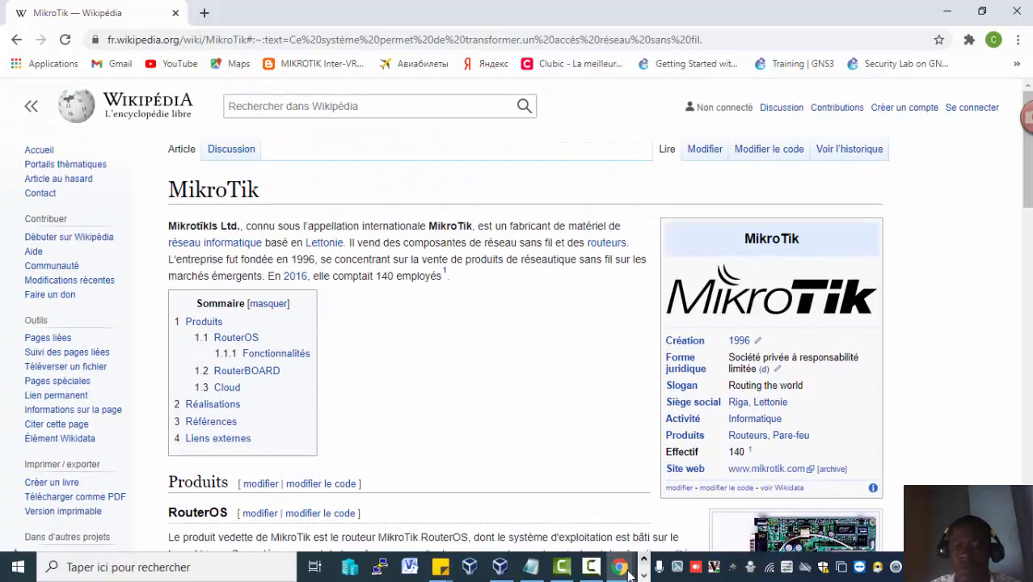
left_click(591, 567)
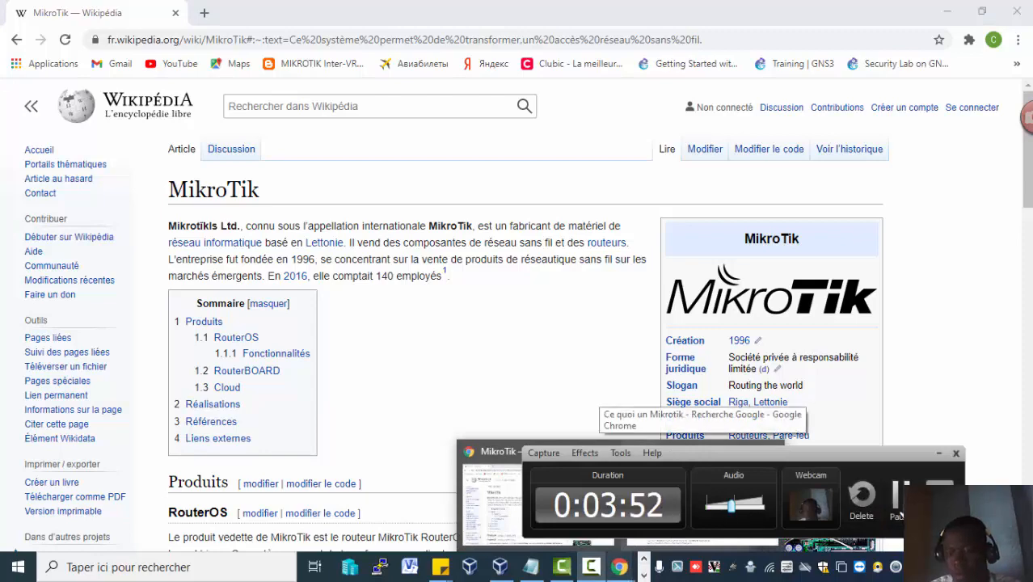
left_click(897, 516)
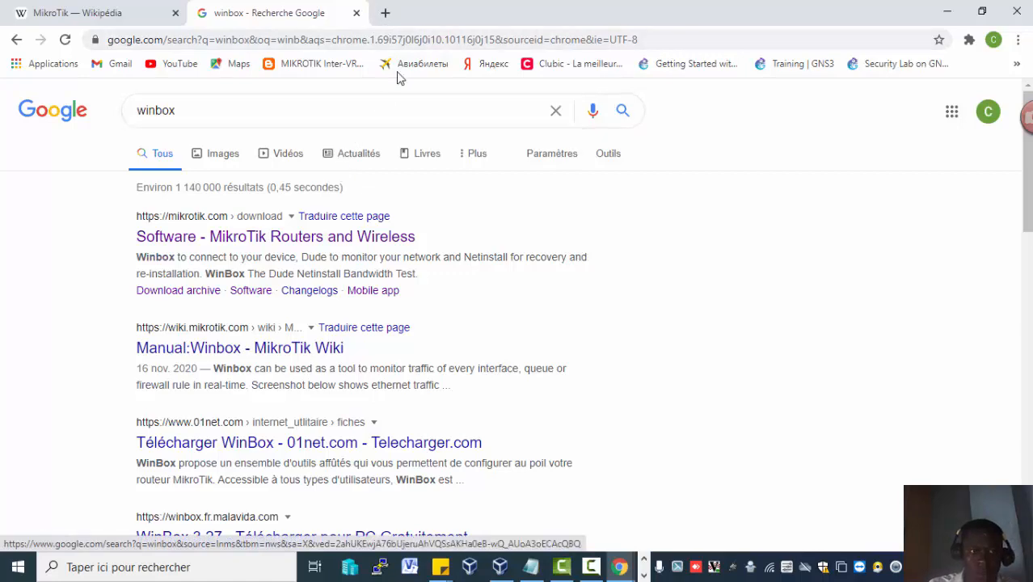
Open mikrotik.com in a new browser tab.
left_click(385, 13)
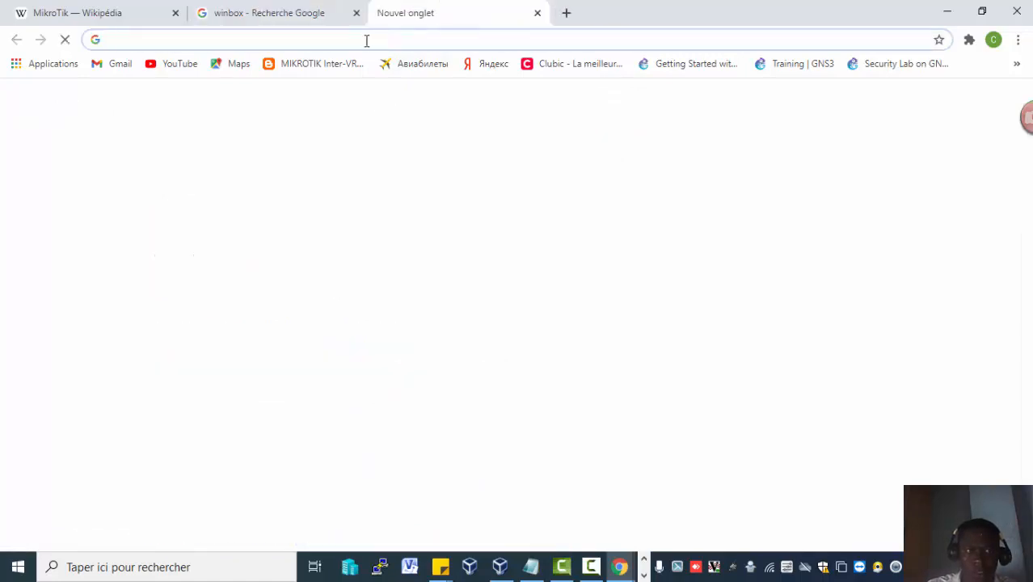
type("mikrotik.com")
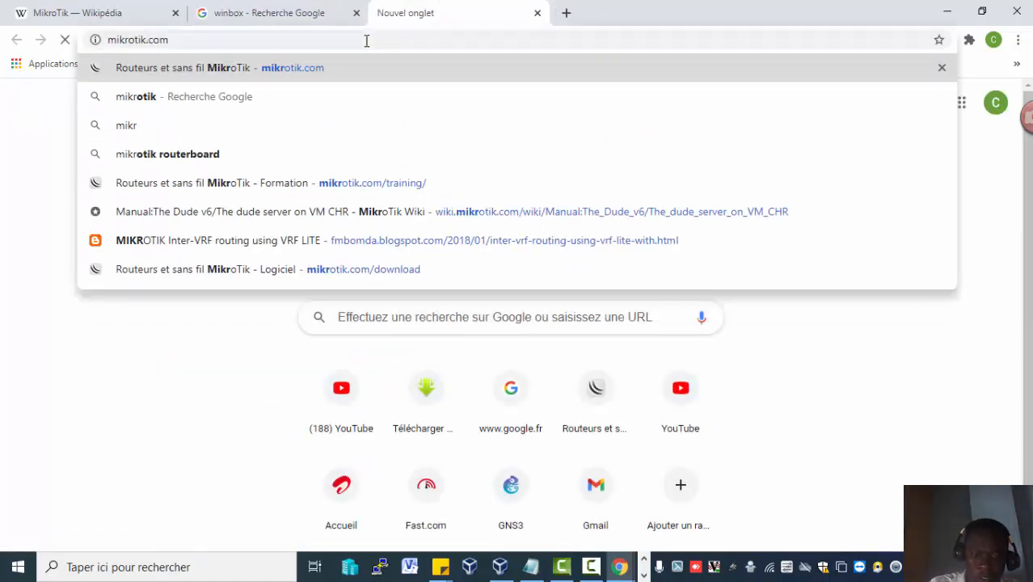
key("Return")
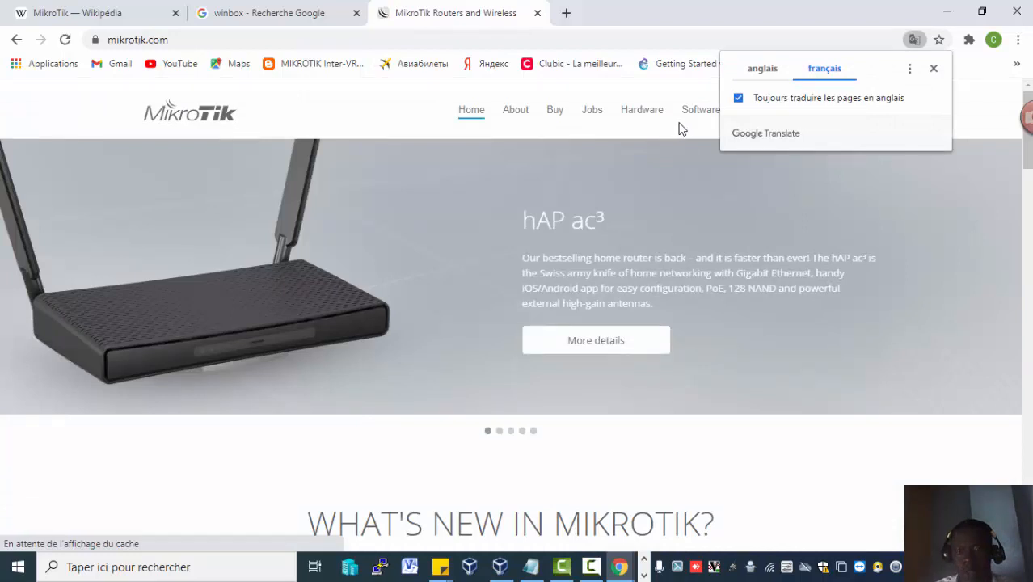
Open the Software downloads page and expand the WinBox download options.
left_click(692, 120)
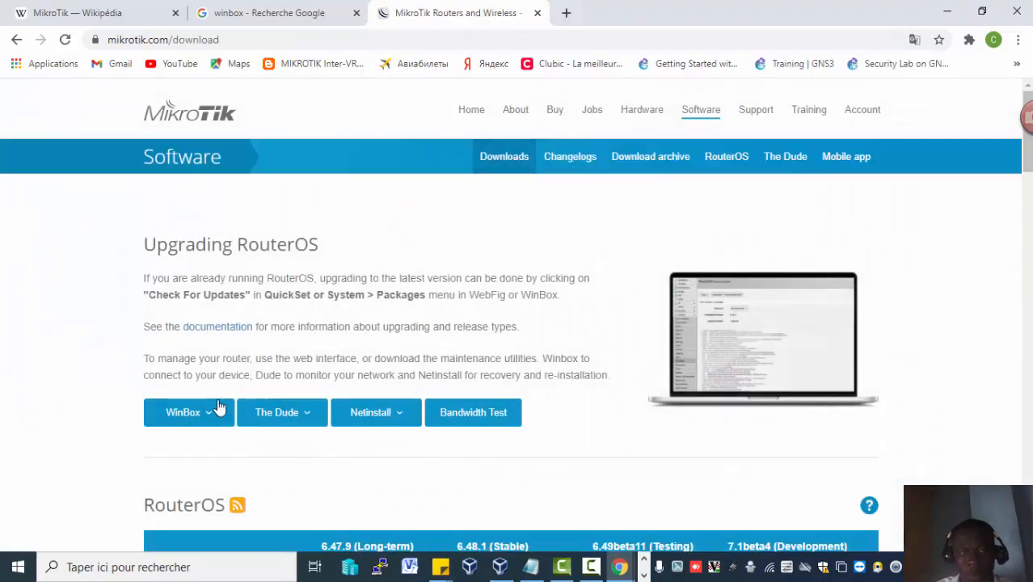
left_click(207, 450)
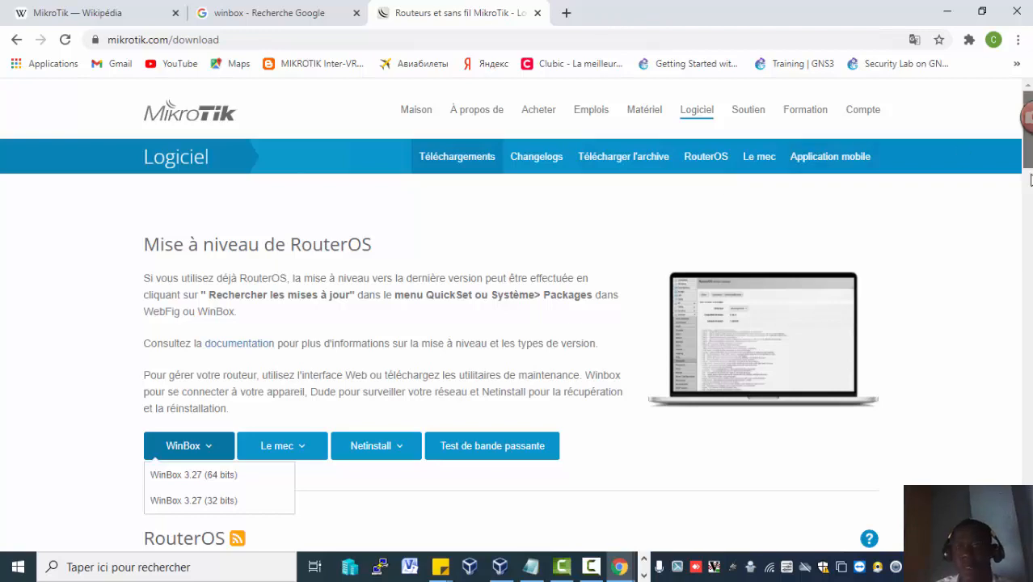
left_click_drag(1027, 168, 1027, 388)
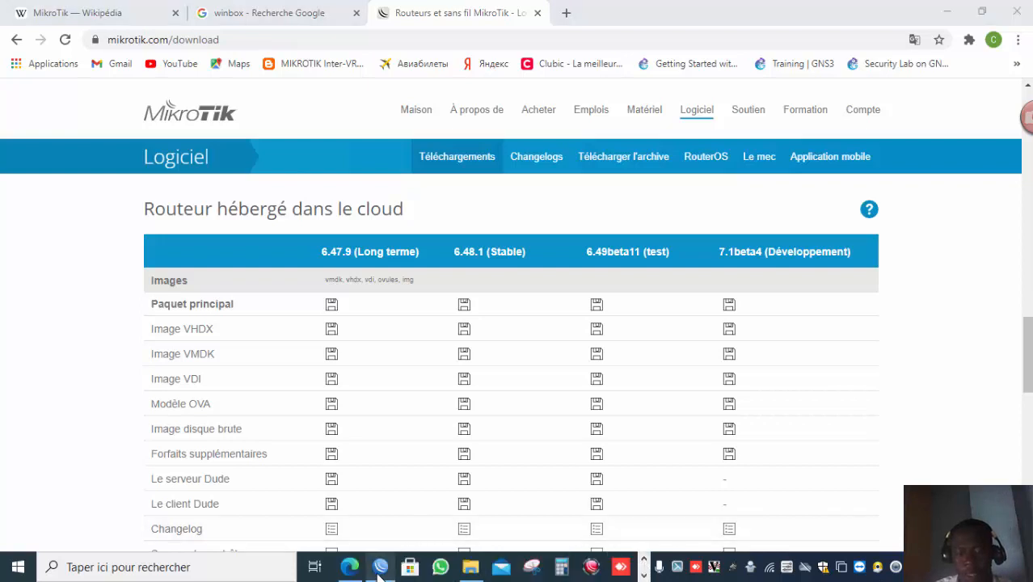
left_click(380, 570)
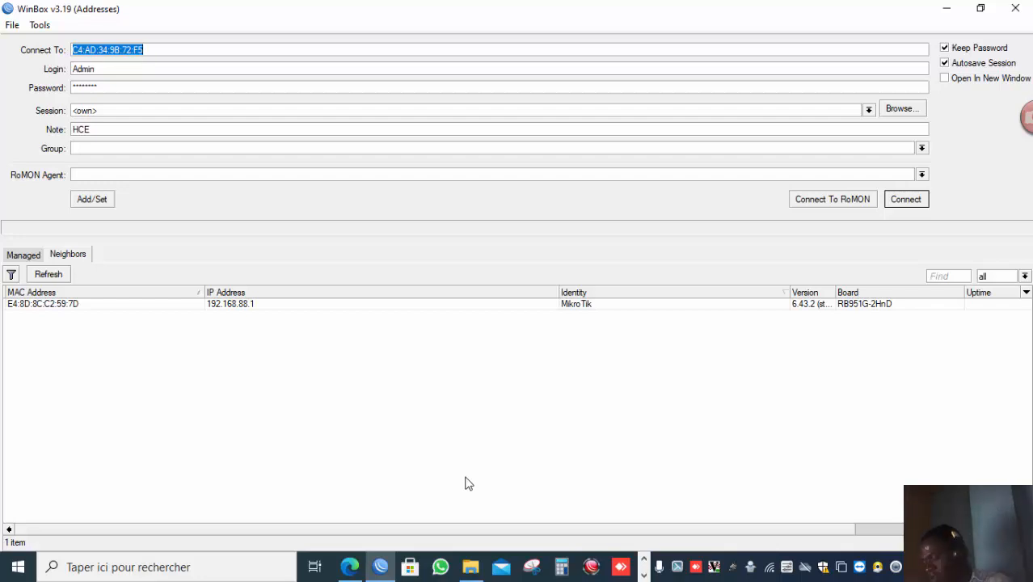
left_click(645, 561)
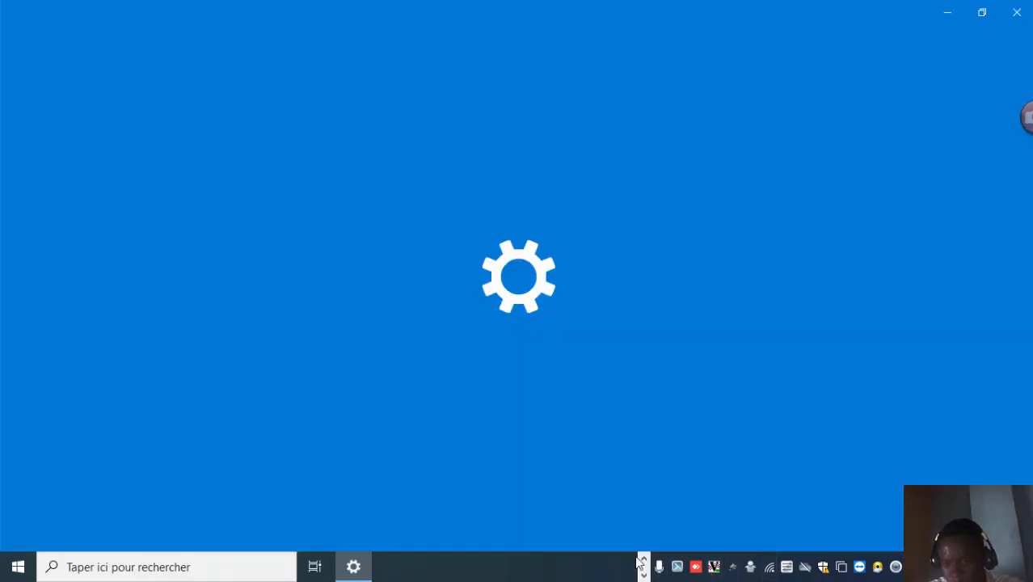
left_click(640, 563)
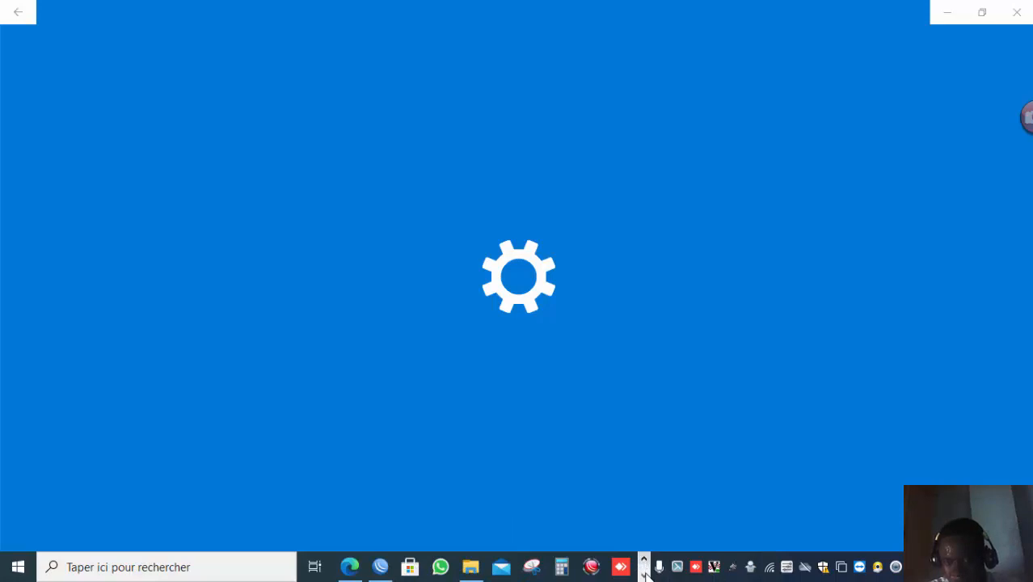
left_click(644, 574)
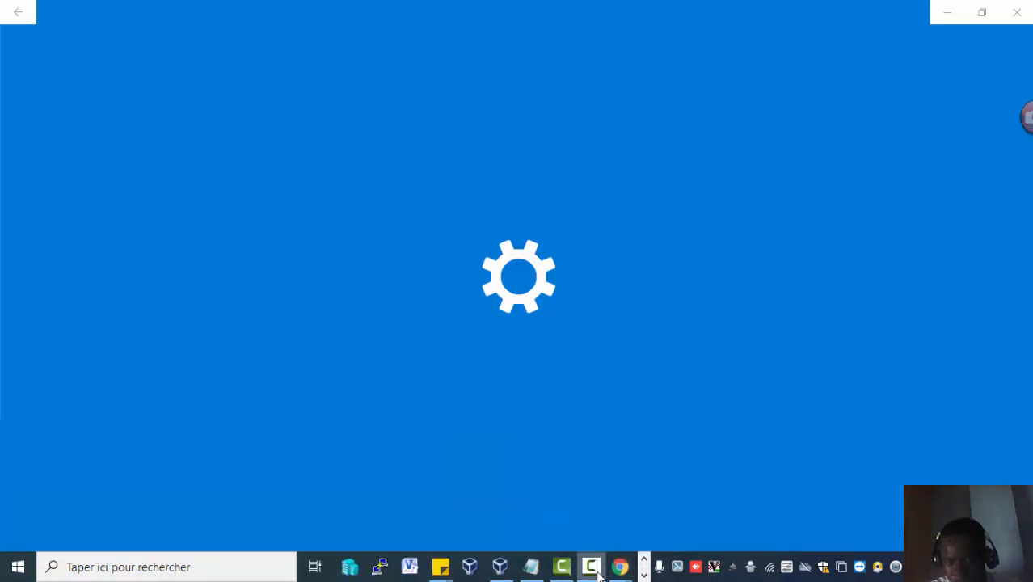
left_click(592, 567)
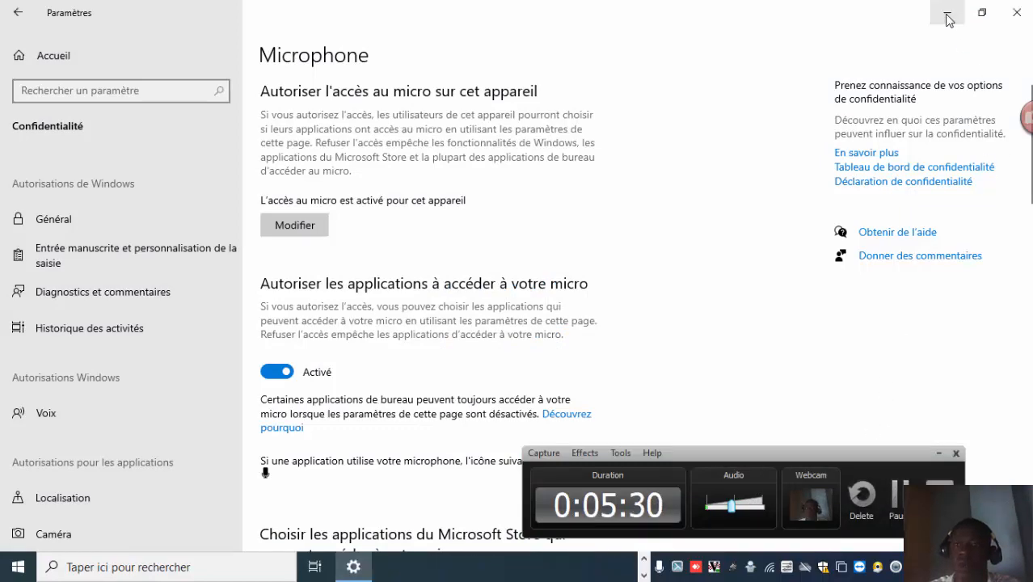
Minimize the open windows and switch back to the WinBox login window.
left_click(948, 16)
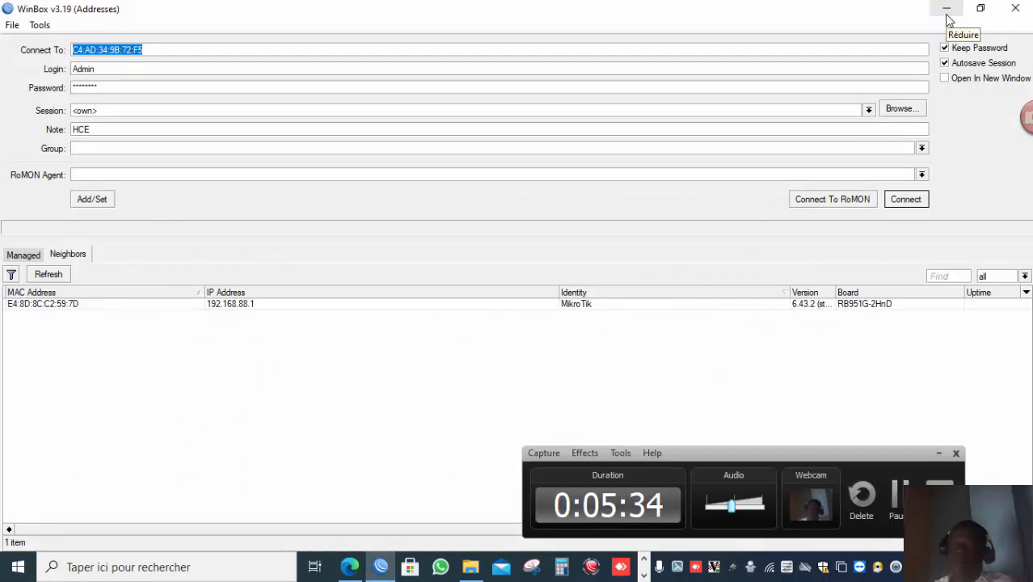
left_click(947, 14)
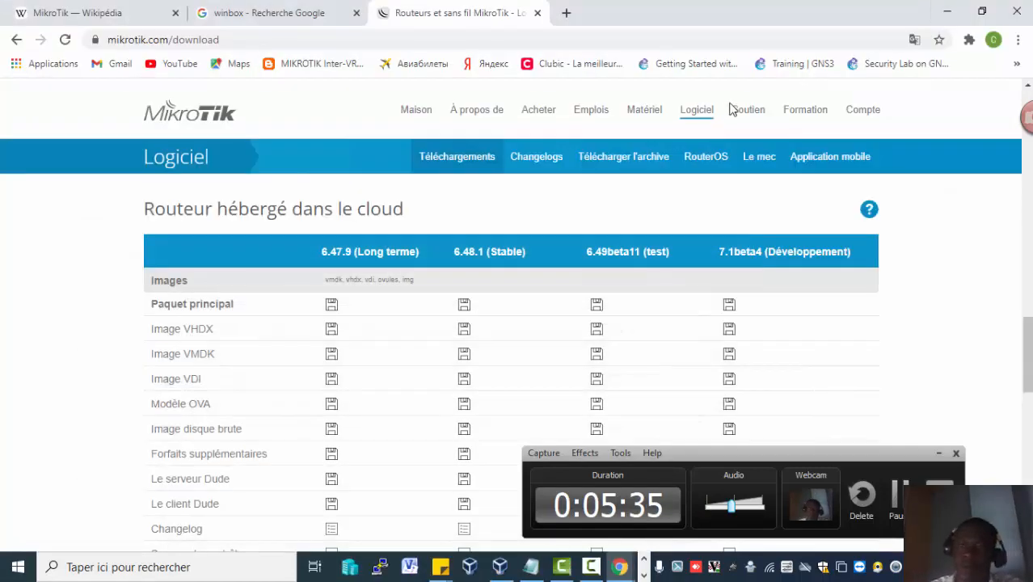
left_click(946, 11)
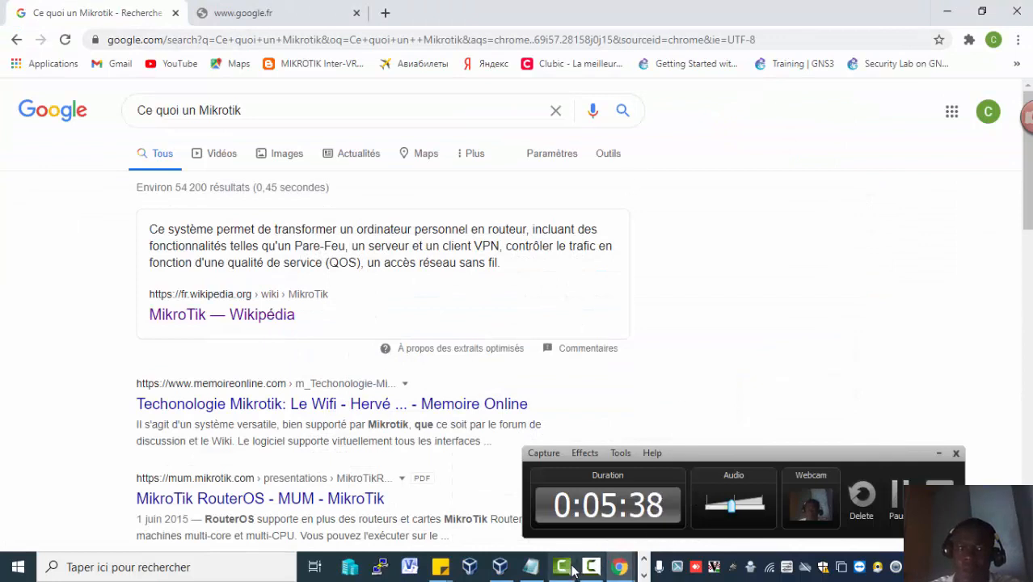
left_click(644, 560)
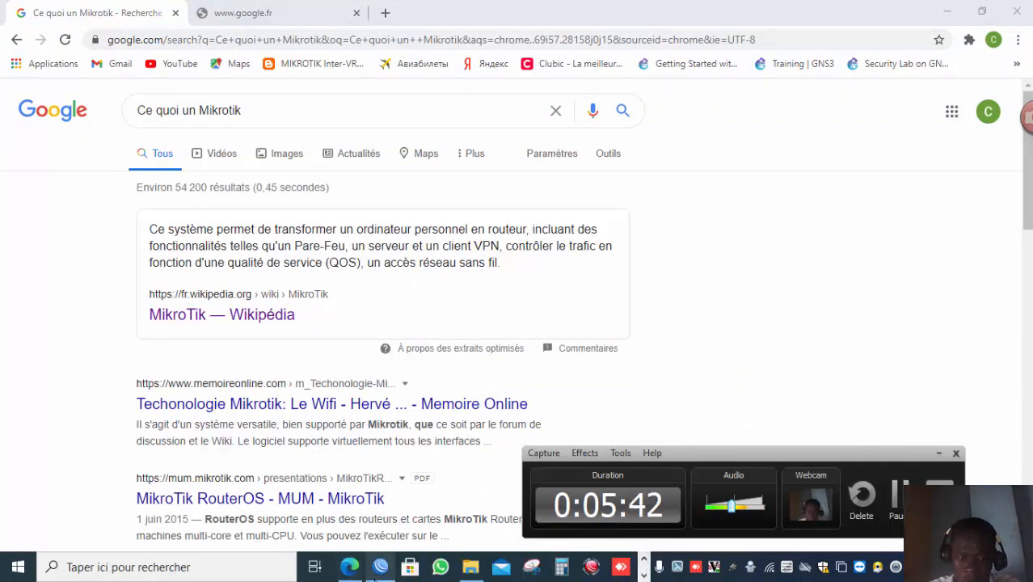
left_click(380, 567)
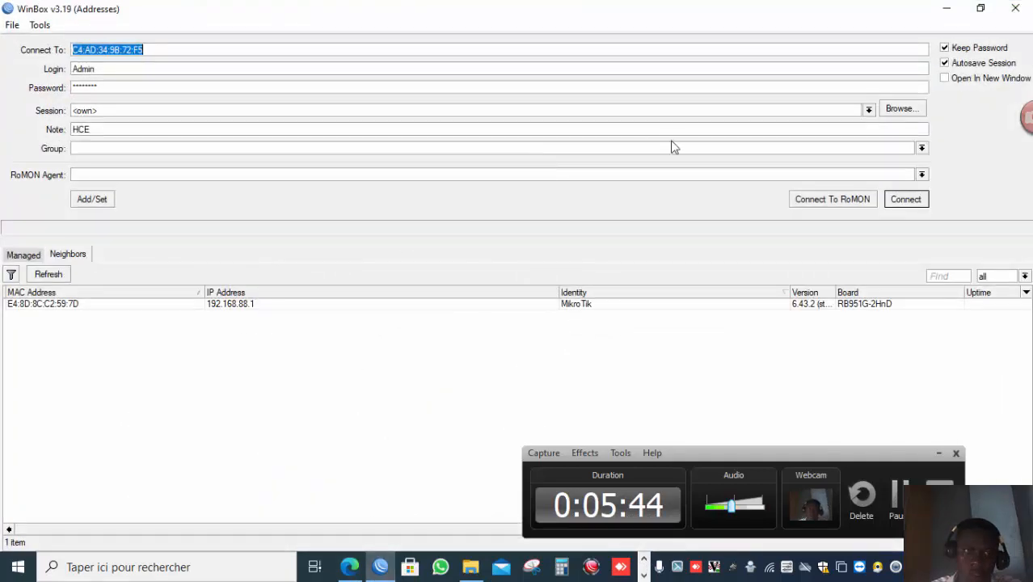
Set the connection target to the discovered router's IP address 192.168.88.1.
left_click(195, 51)
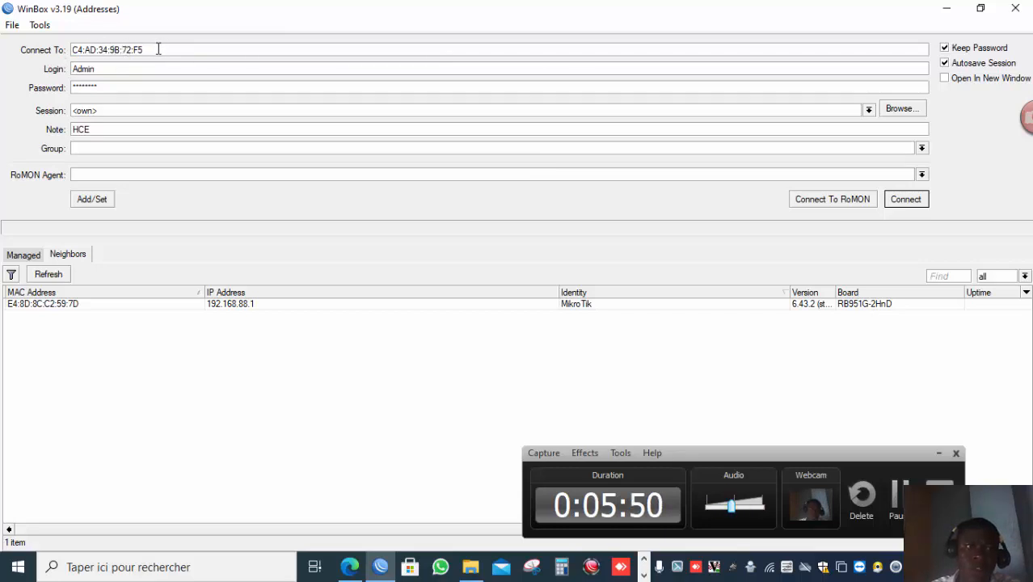
left_click(34, 303)
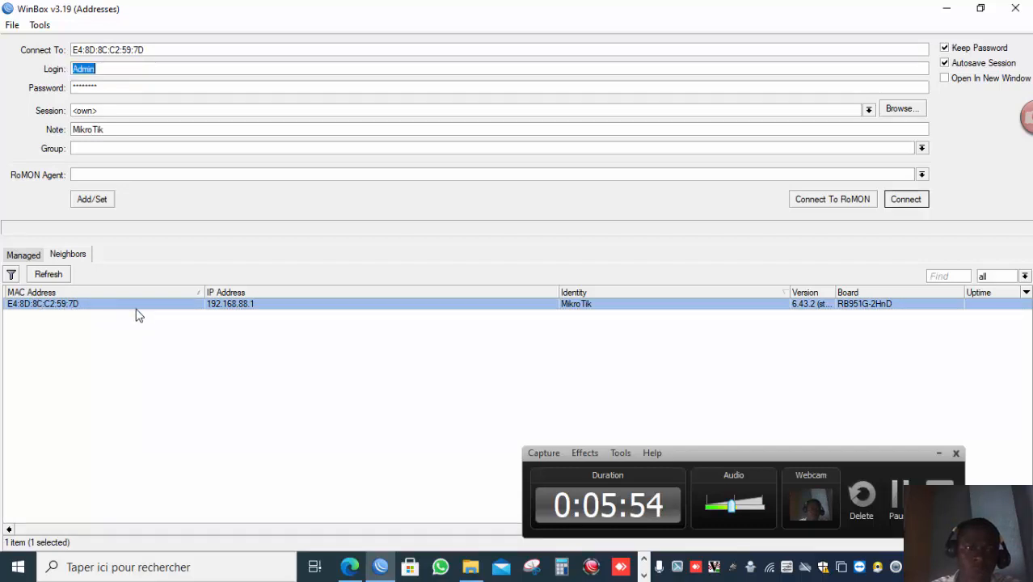
left_click(228, 307)
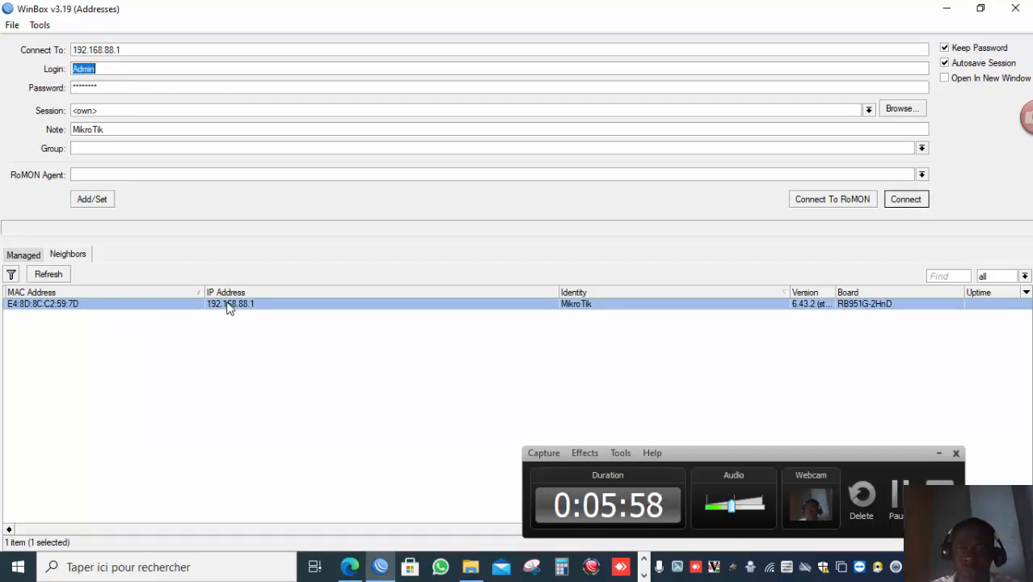
double_click(120, 69)
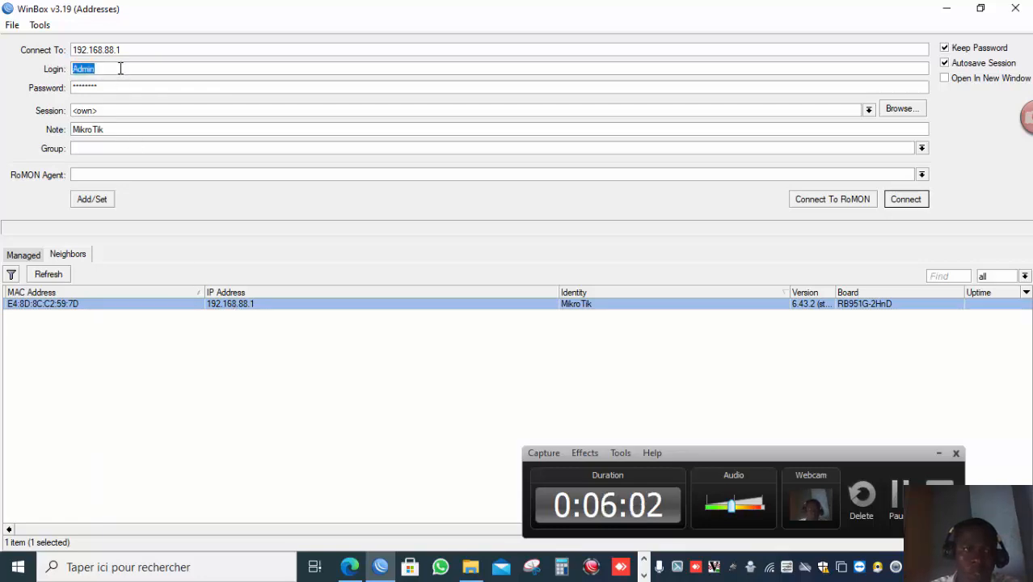
left_click(120, 69)
double_click(120, 68)
double_click(120, 69)
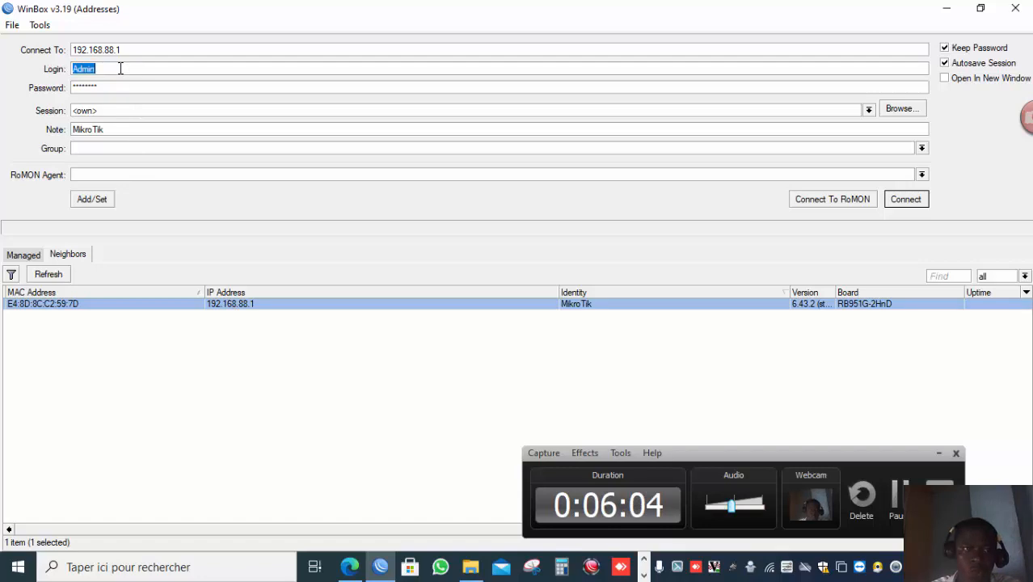
double_click(121, 86)
left_click(121, 86)
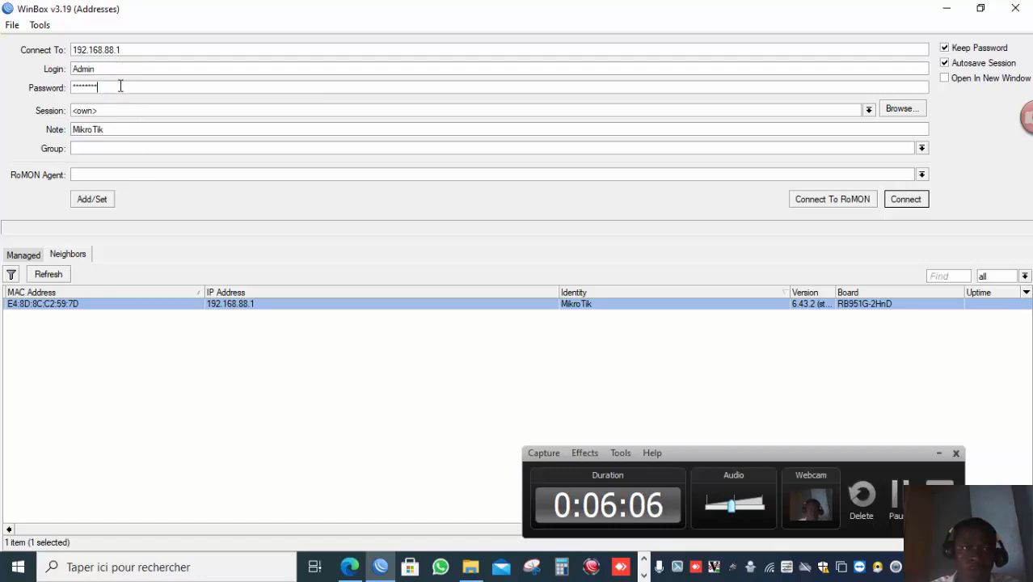
double_click(120, 85)
double_click(120, 86)
double_click(120, 86)
left_click(121, 85)
double_click(120, 85)
double_click(121, 85)
left_click(120, 86)
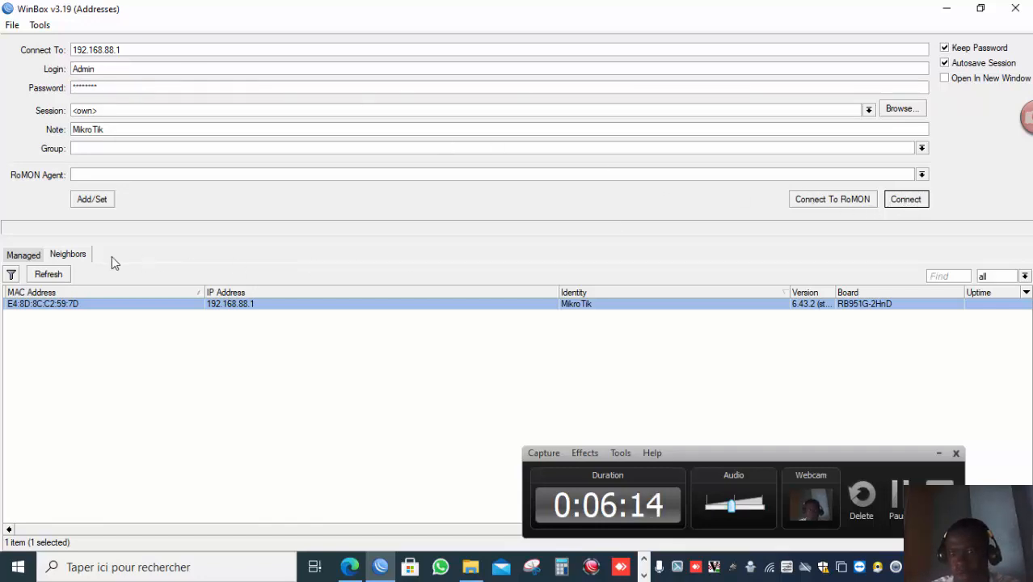
Refresh the neighbor discovery list and browse the saved sessions in the Managed list.
left_click(69, 257)
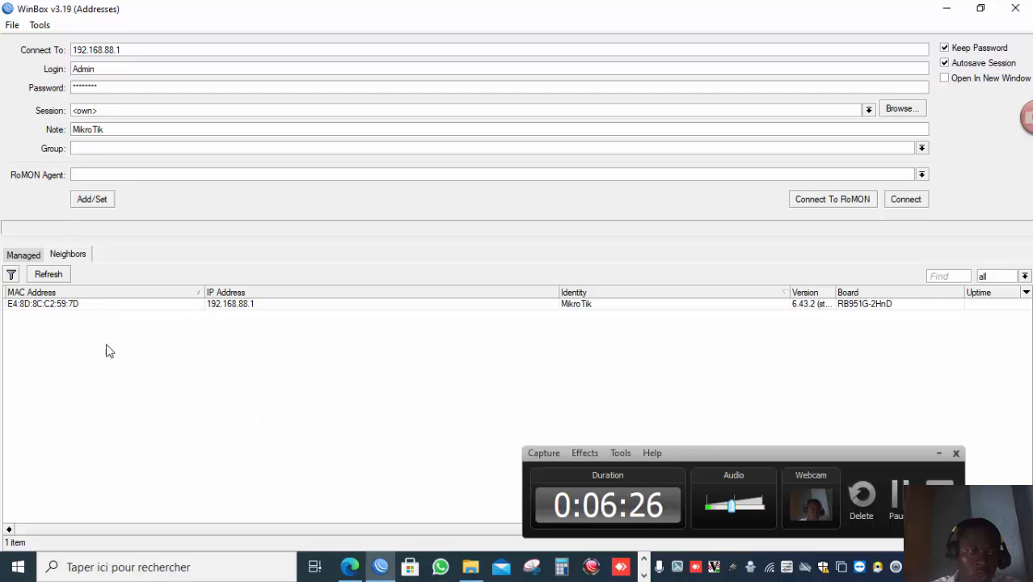
left_click(48, 274)
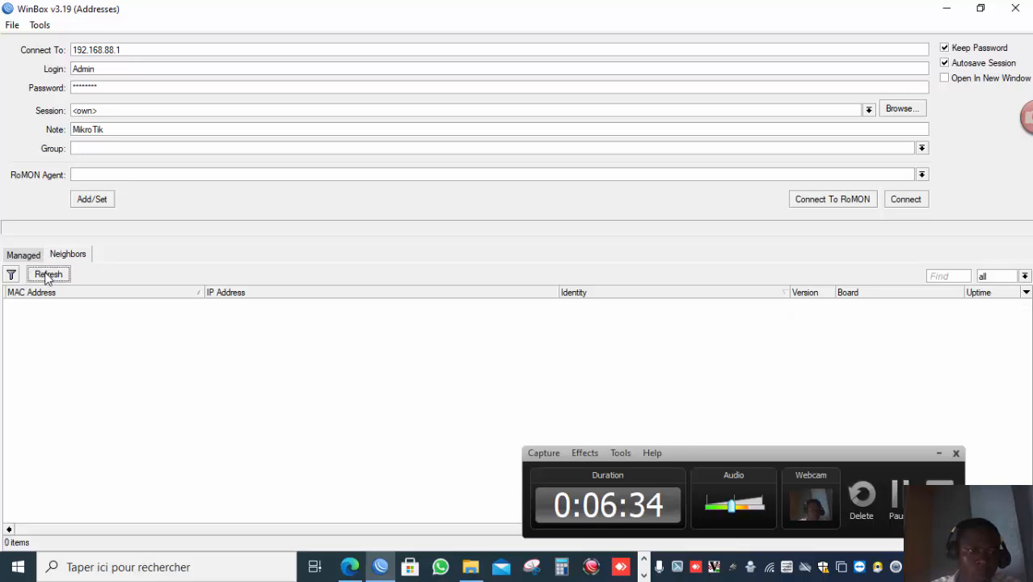
left_click(29, 256)
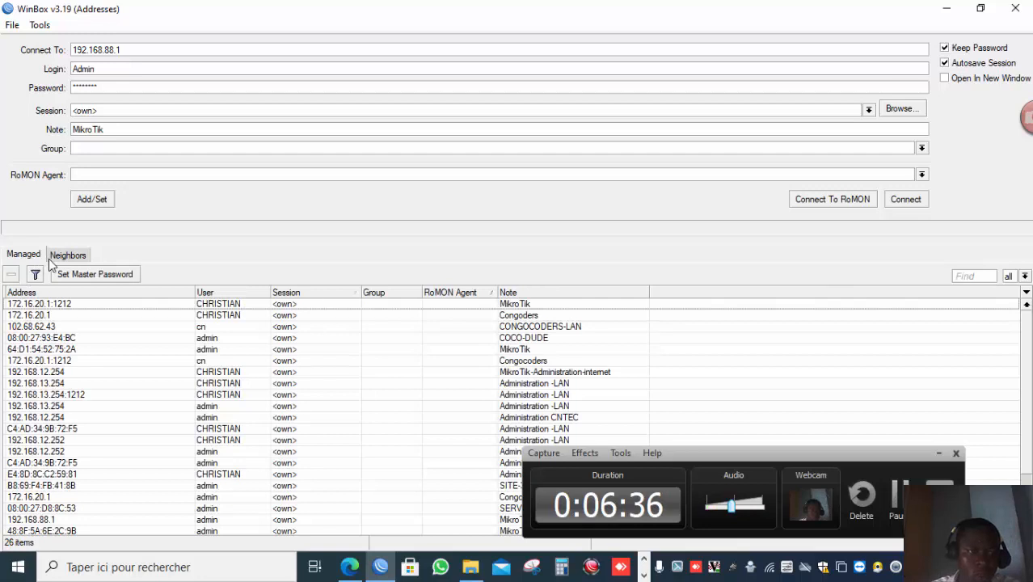
left_click(53, 257)
left_click(26, 257)
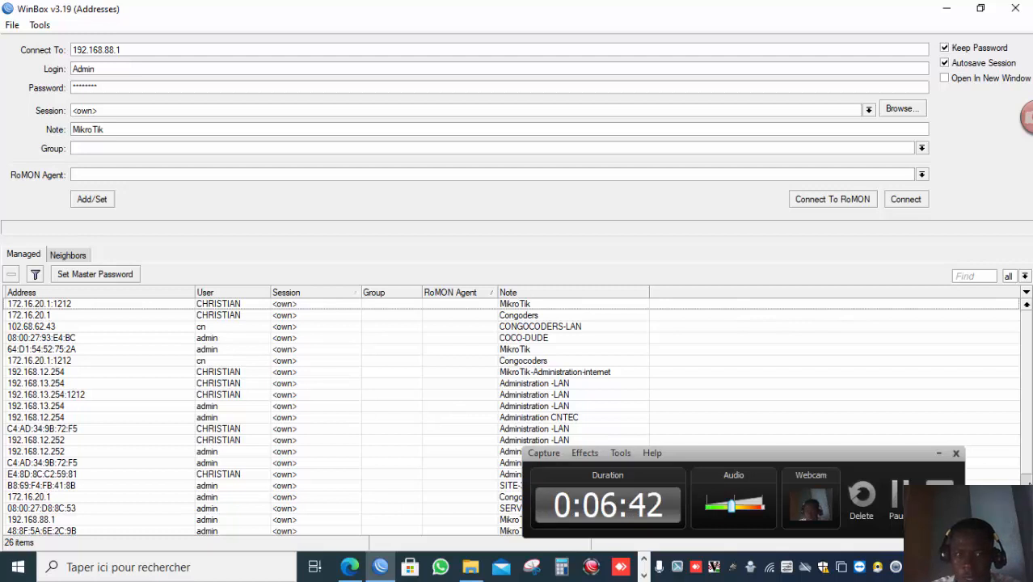
scroll(1029, 482, "down", 2)
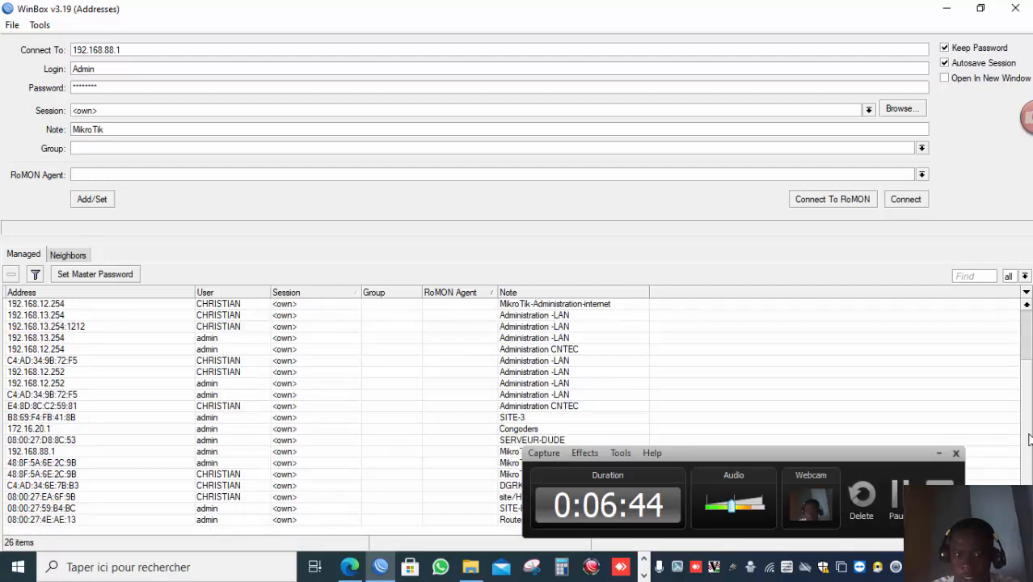
scroll(1028, 360, "up", 2)
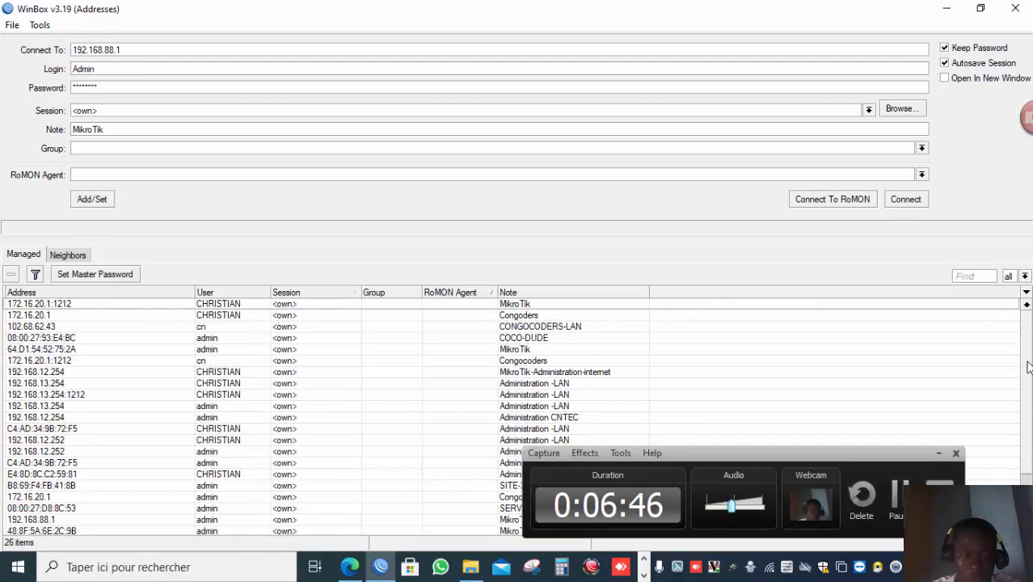
scroll(1028, 363, "down", 2)
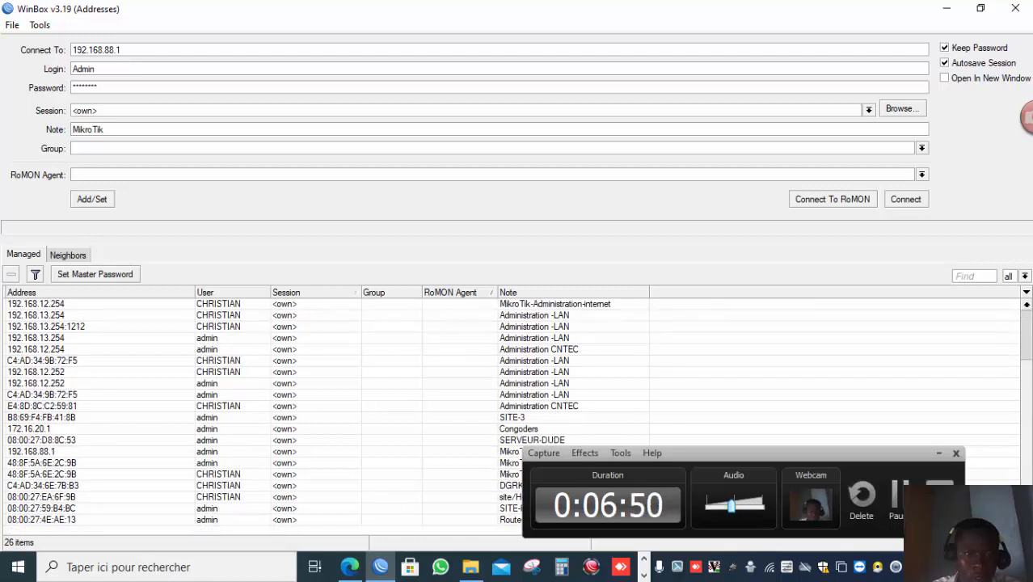
scroll(319, 370, "up", 2)
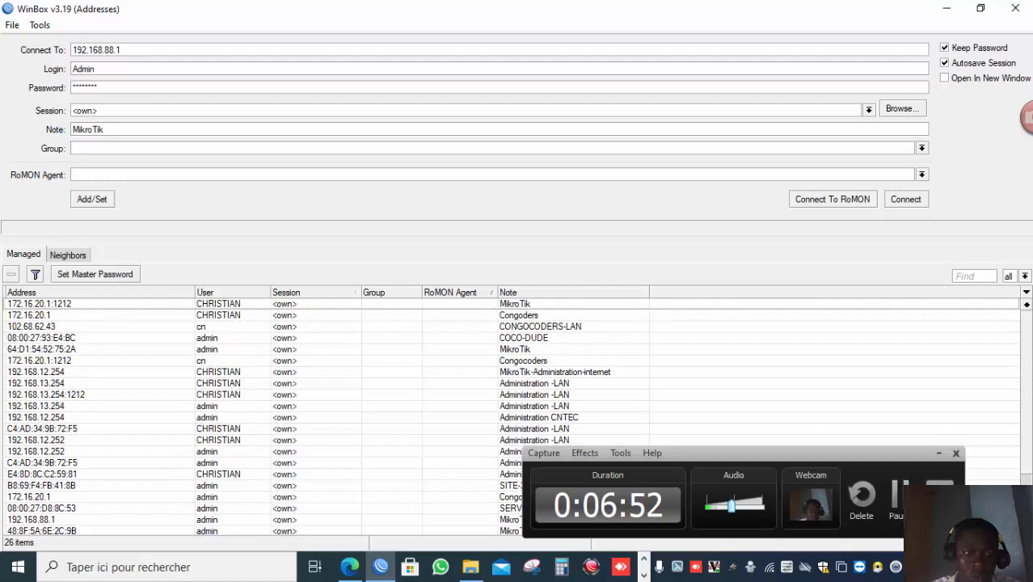
Connect to the neighbor router by its MAC address, logging in as admin with an empty password.
left_click(68, 257)
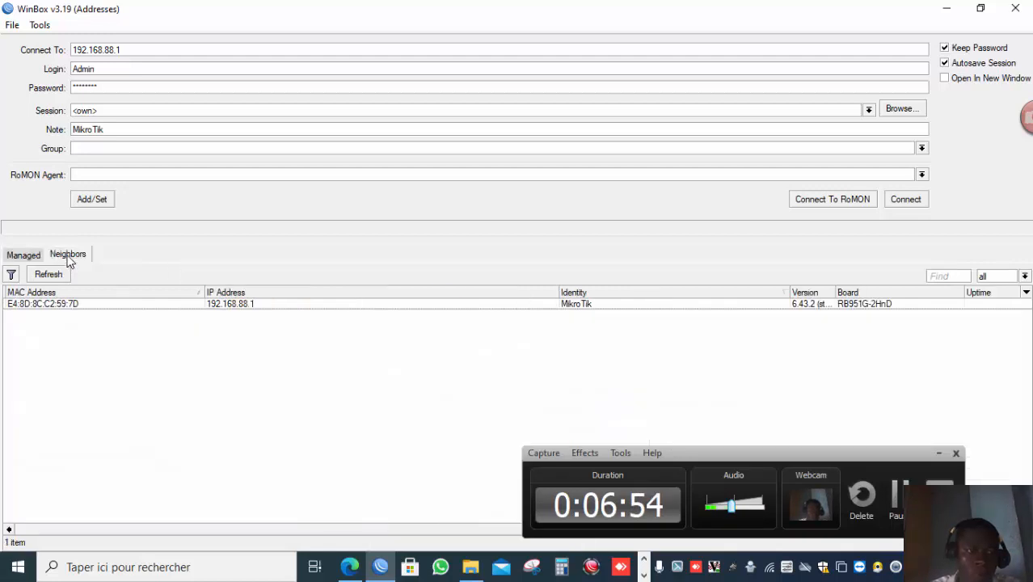
left_click(93, 305)
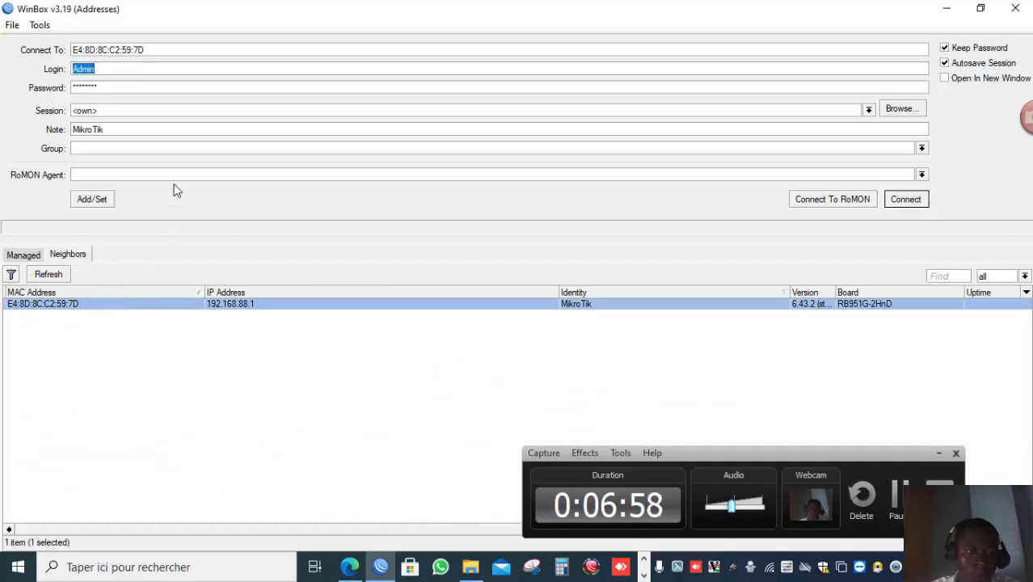
key("BackSpace")
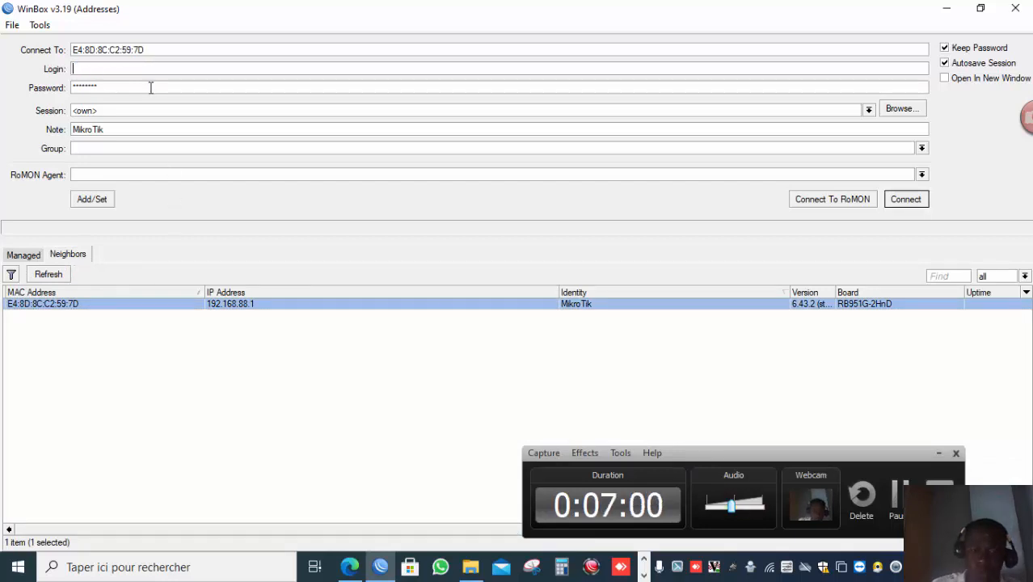
type("admi")
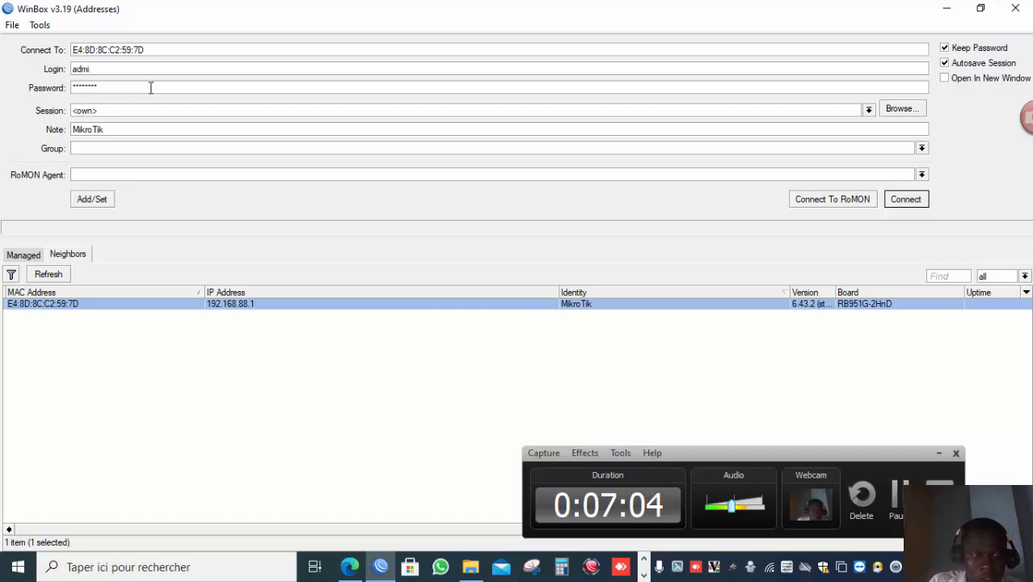
key("Tab")
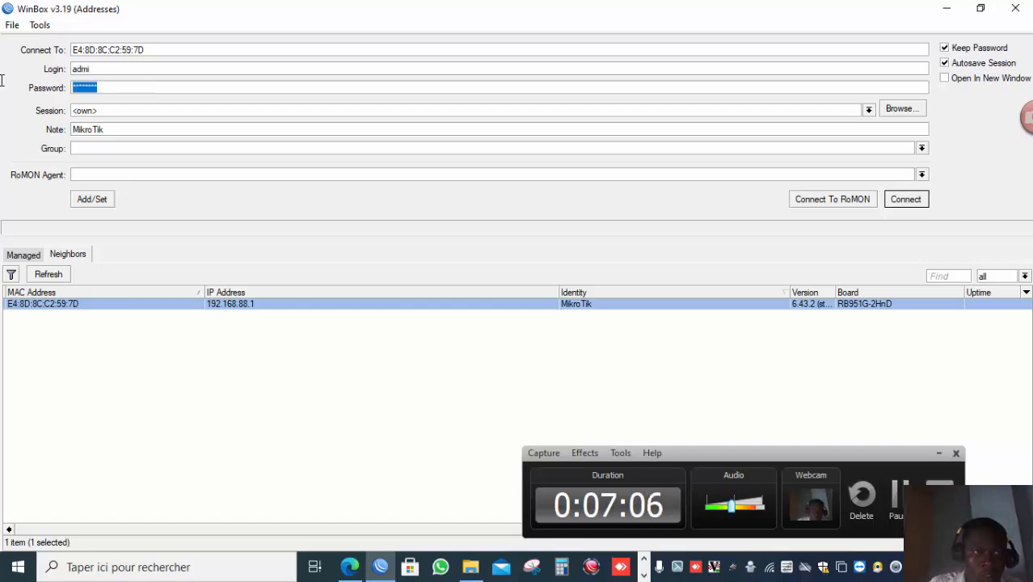
key("BackSpace")
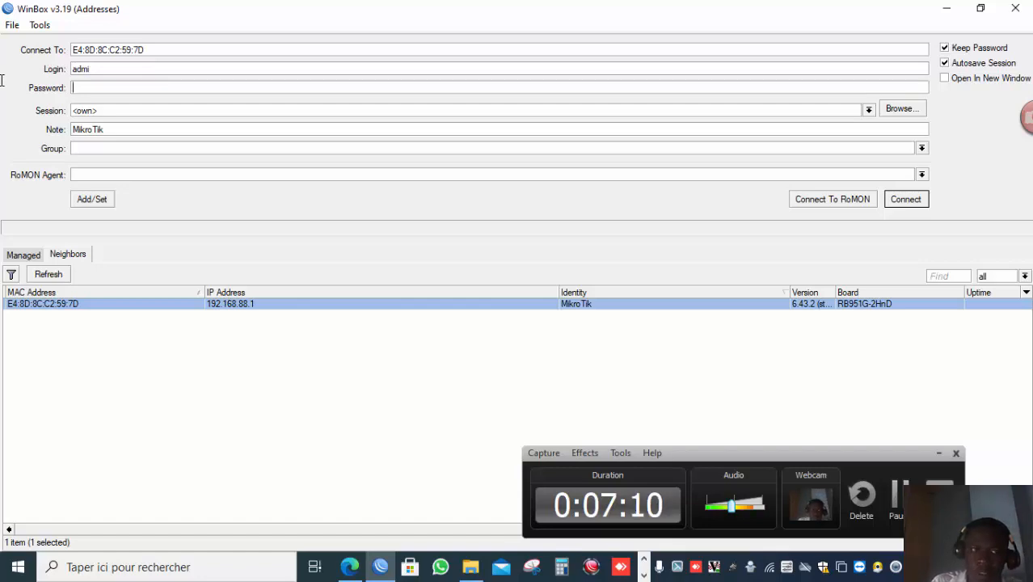
key("Return")
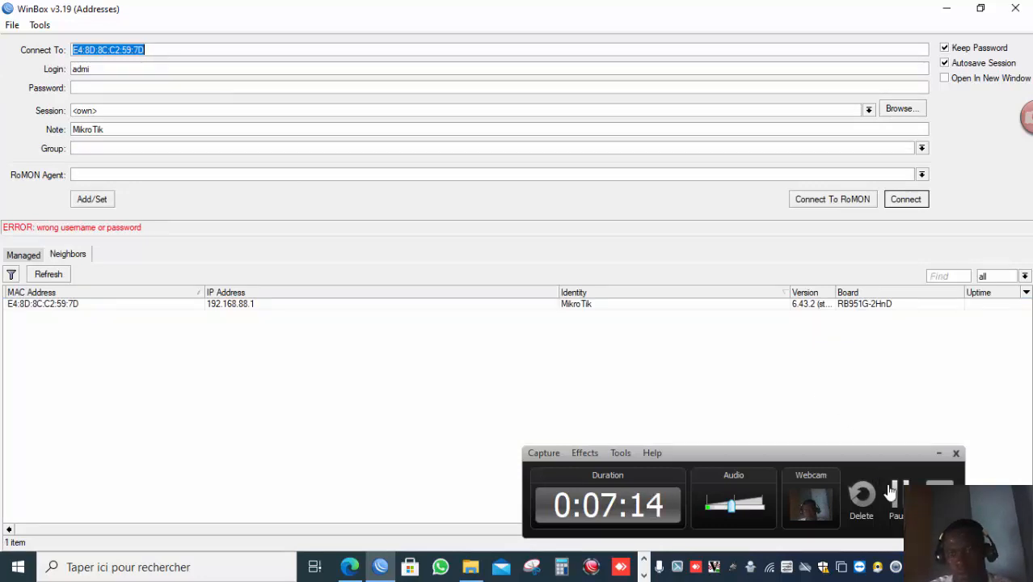
left_click(895, 498)
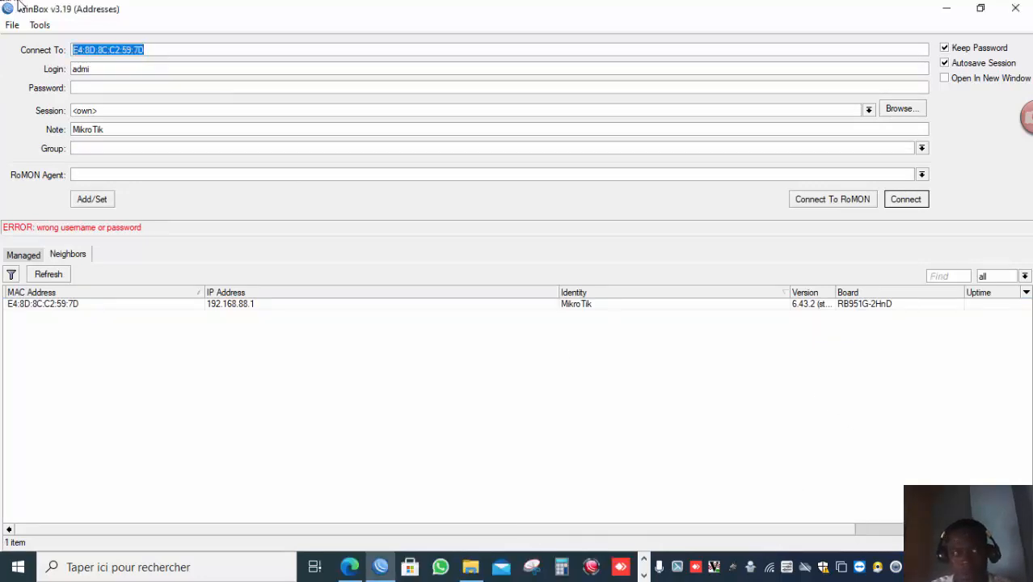
left_click(106, 71)
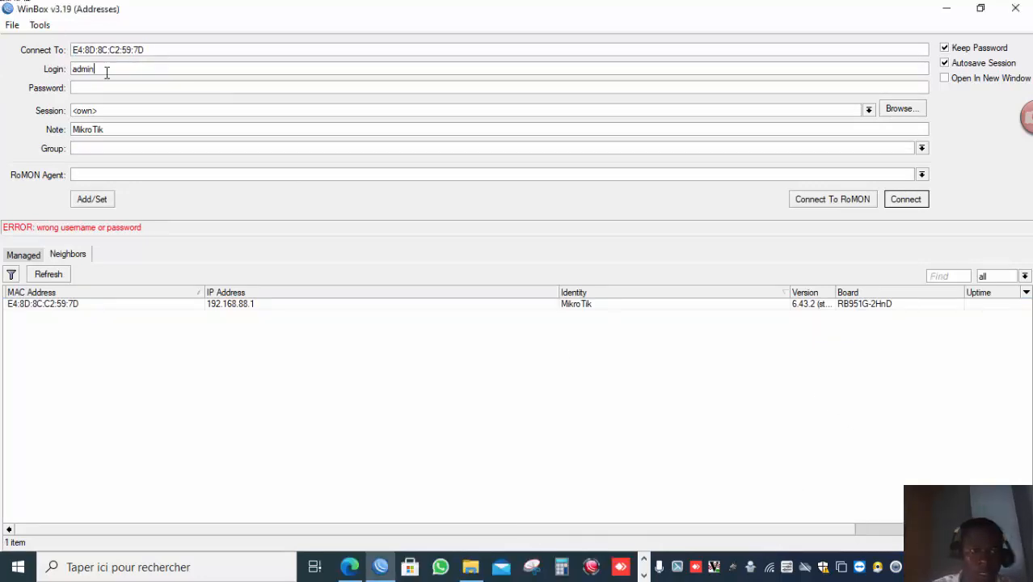
key("Return")
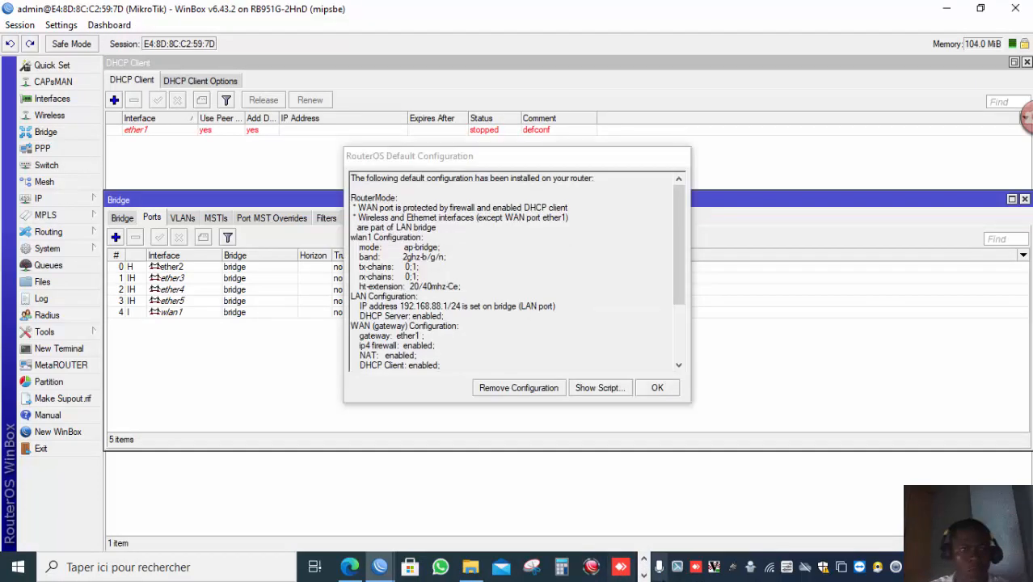
left_click(645, 563)
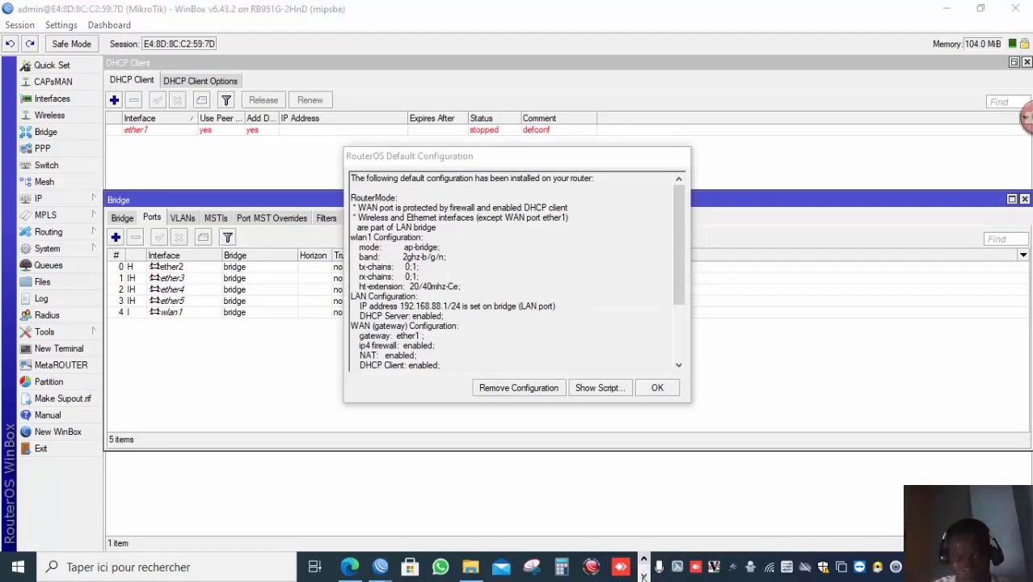
left_click(643, 574)
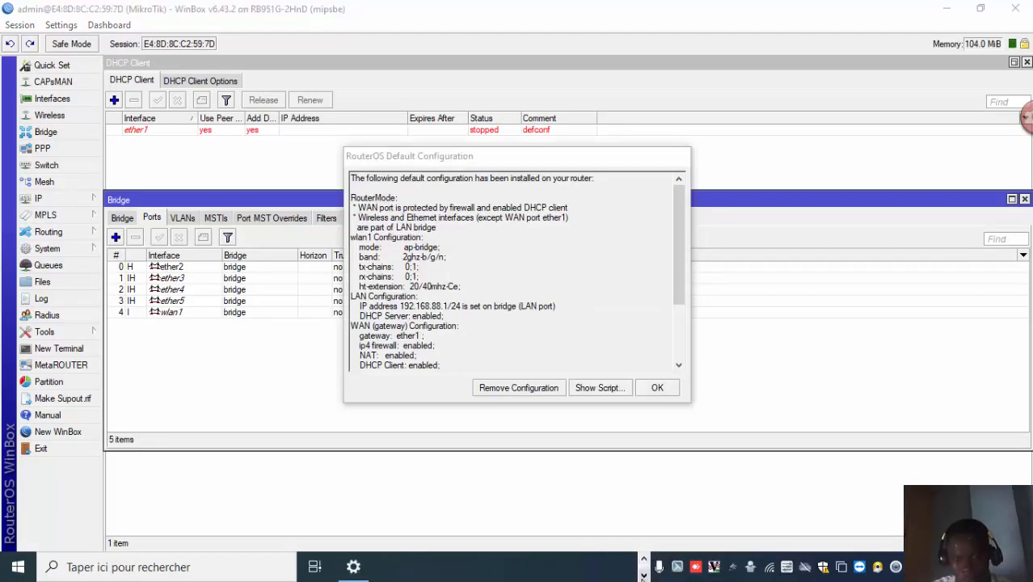
left_click(643, 558)
left_click(591, 567)
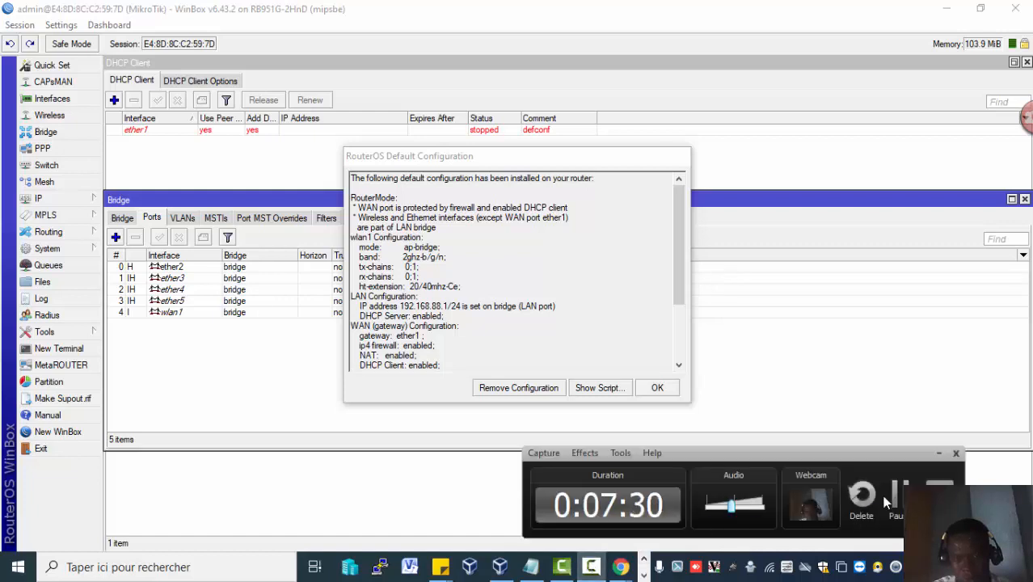
left_click(895, 496)
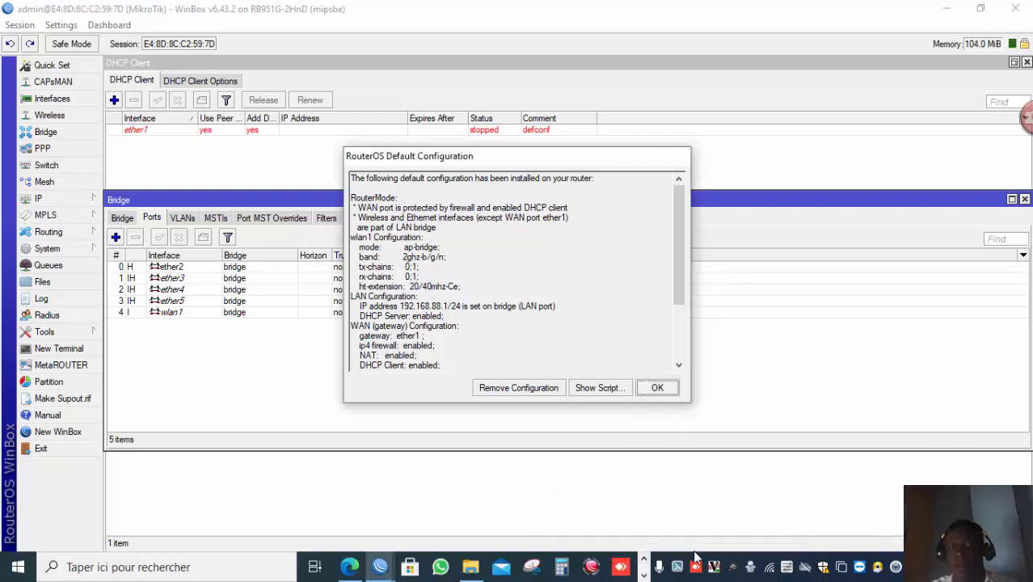
left_click(643, 574)
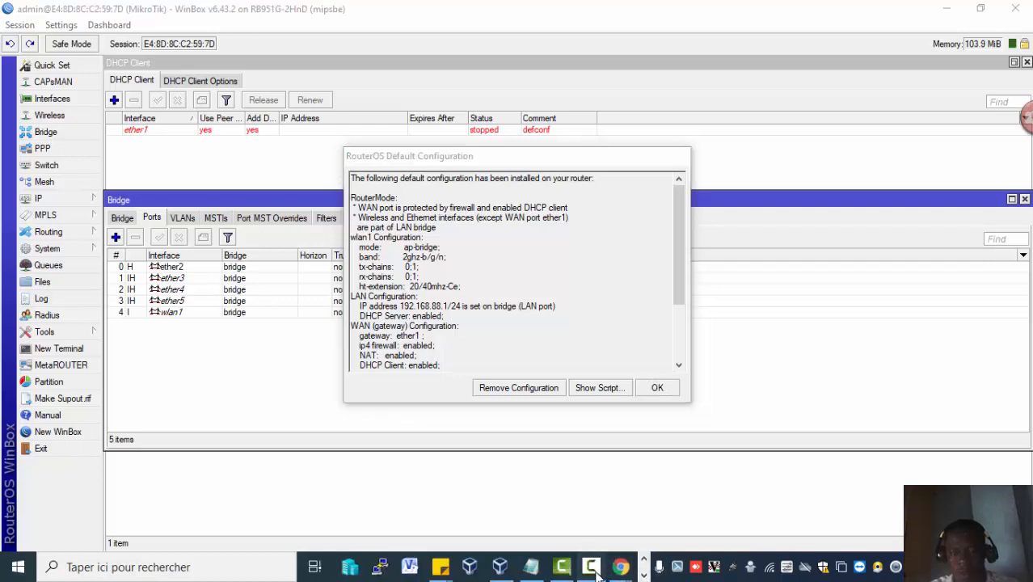
left_click(591, 567)
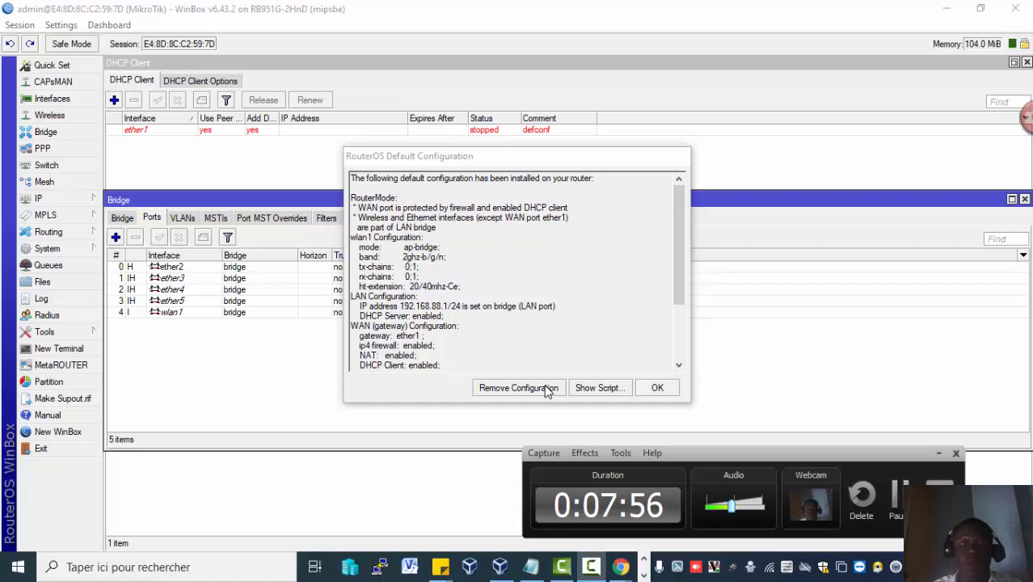
left_click(899, 523)
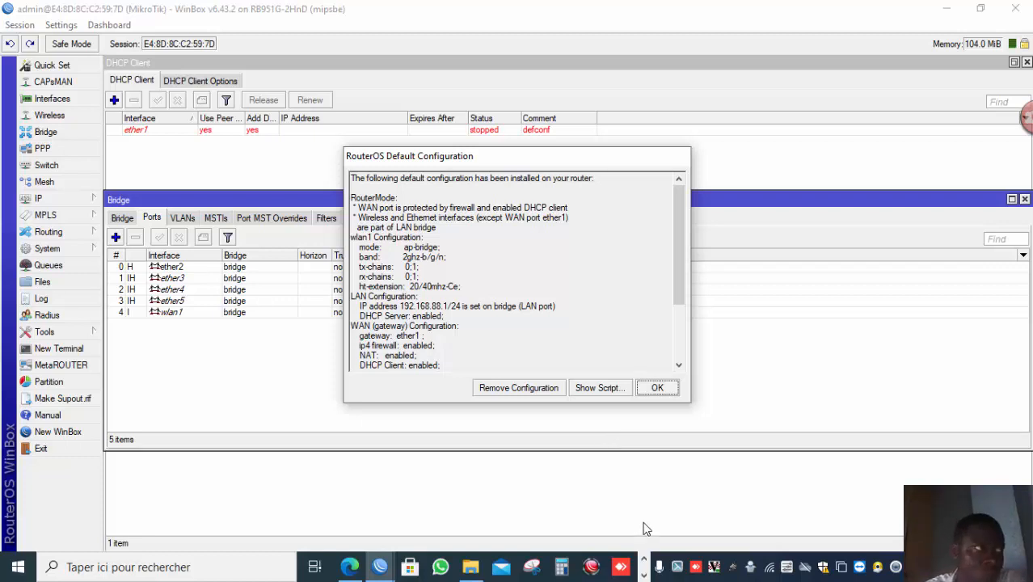
left_click(645, 572)
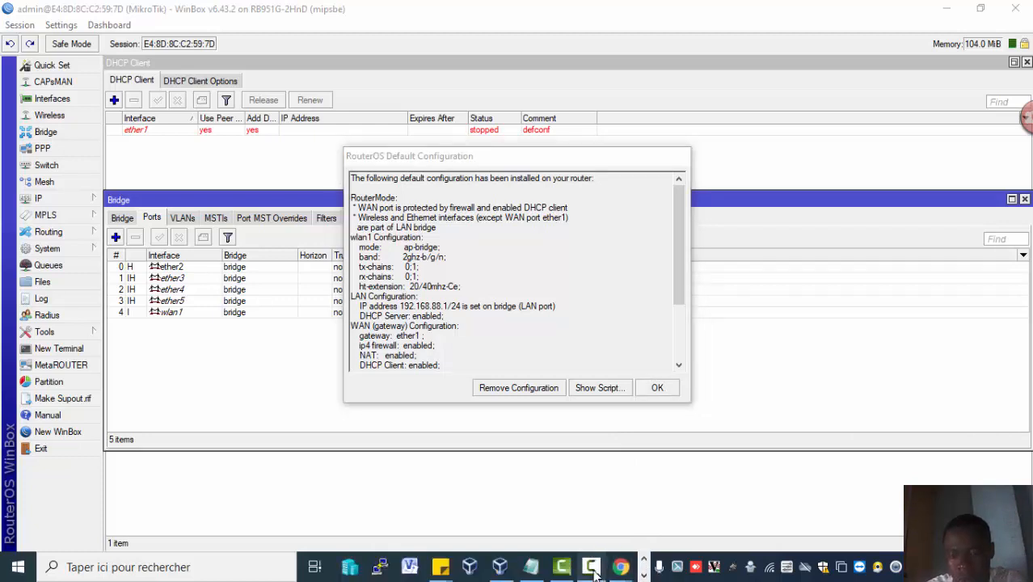
left_click(593, 571)
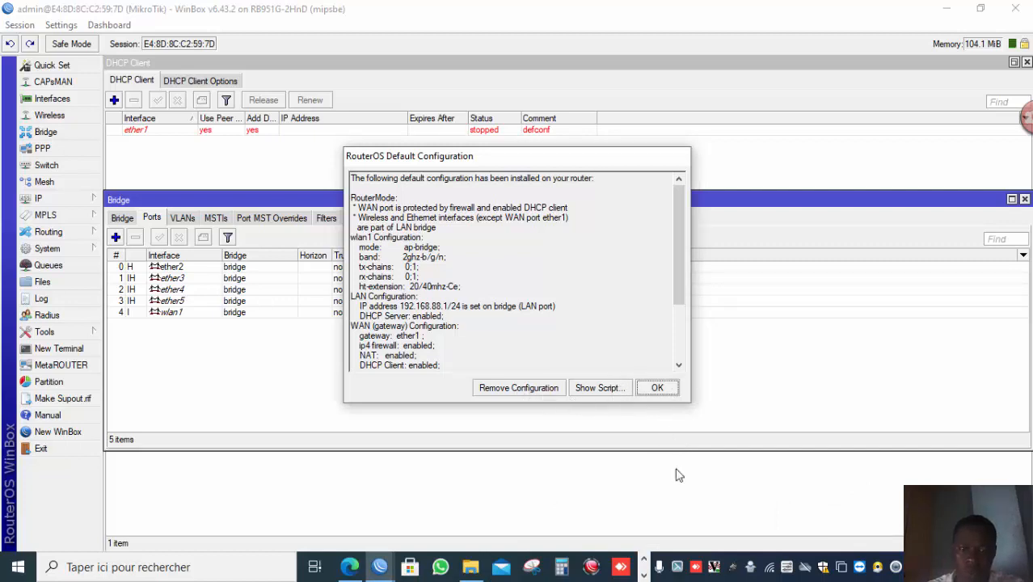
left_click(768, 570)
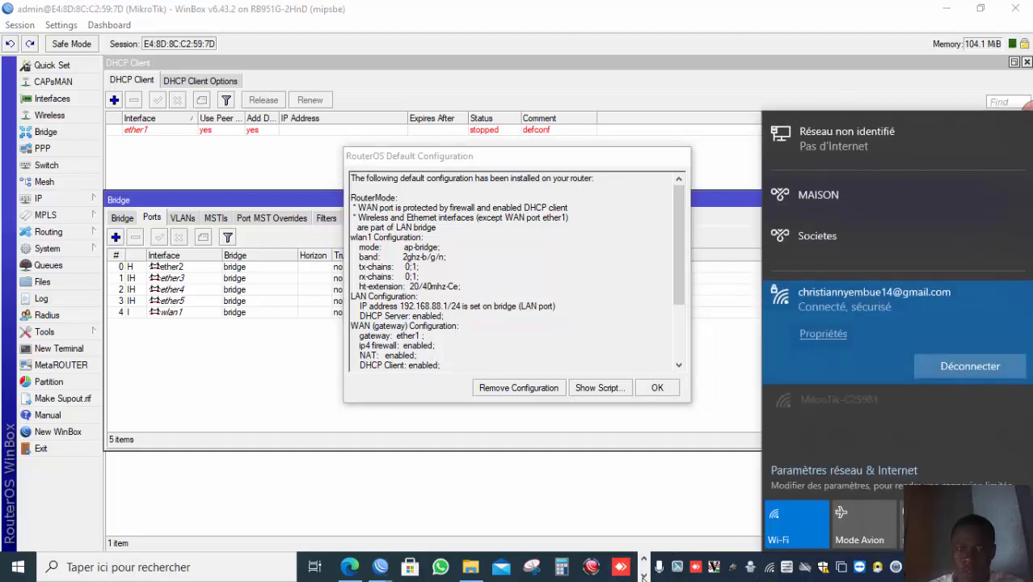
left_click(643, 575)
left_click(593, 568)
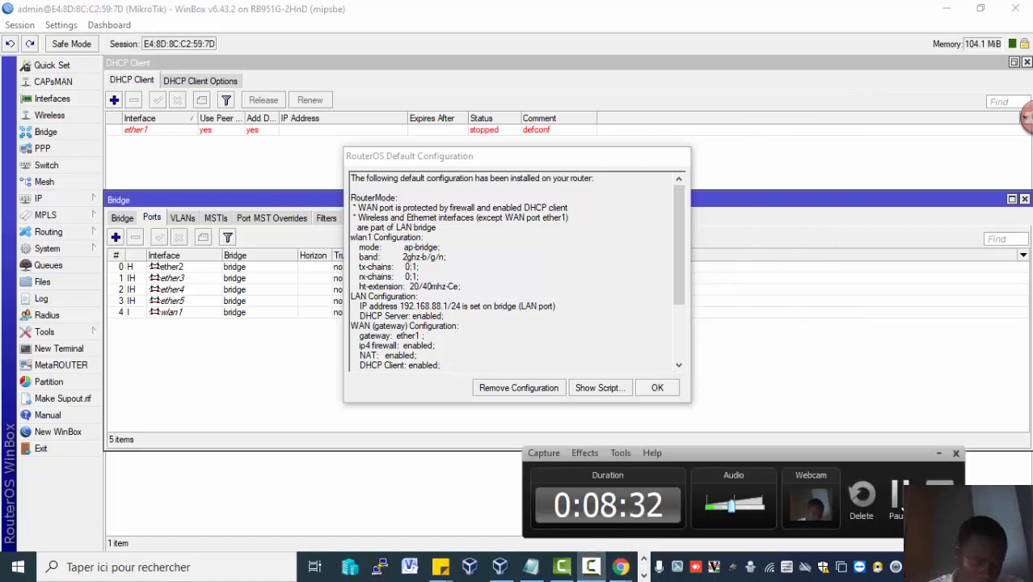
left_click(900, 501)
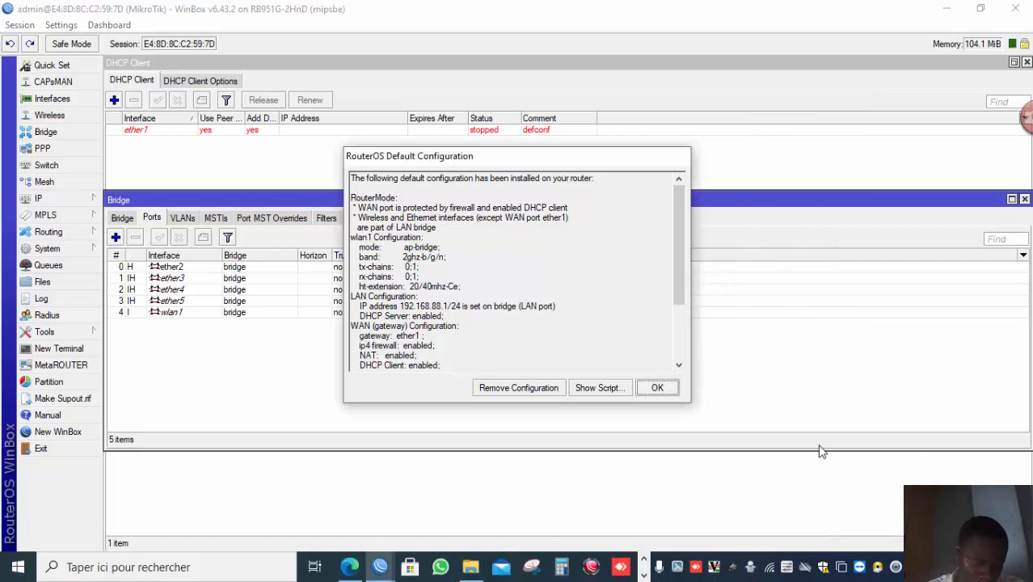
Dismiss the RouterOS default configuration notice and open the system Users list.
left_click(661, 391)
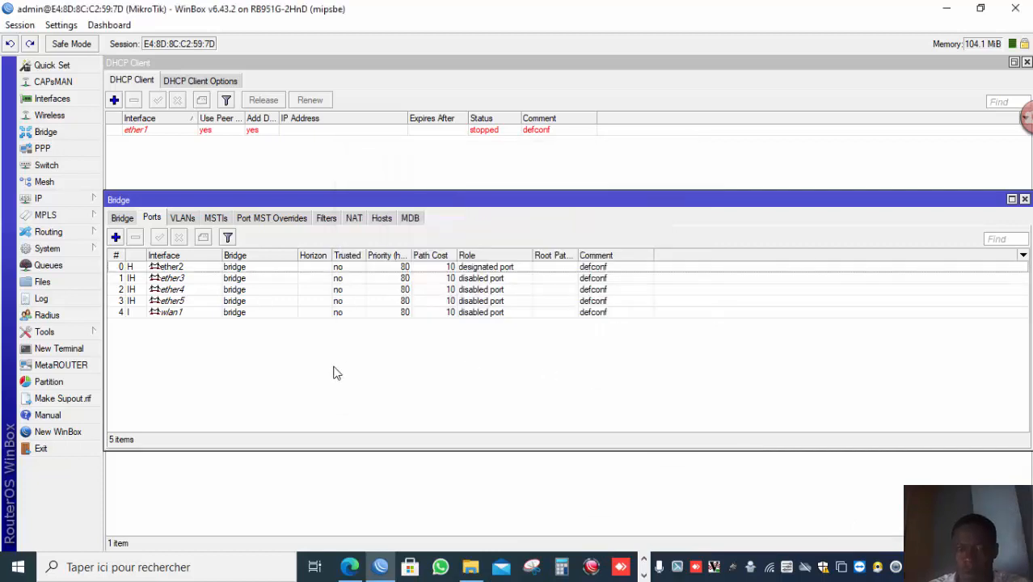
left_click(87, 254)
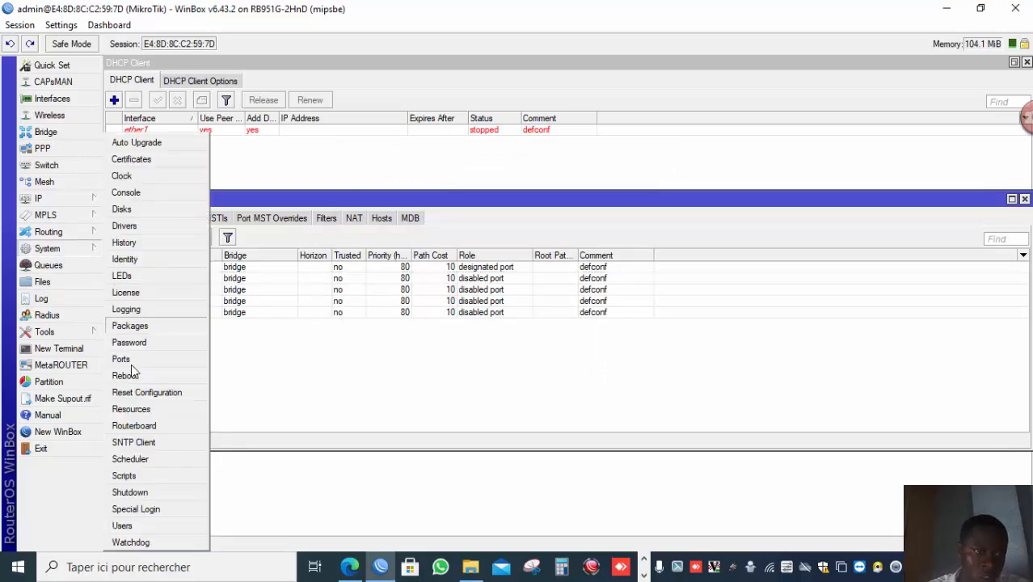
left_click(151, 528)
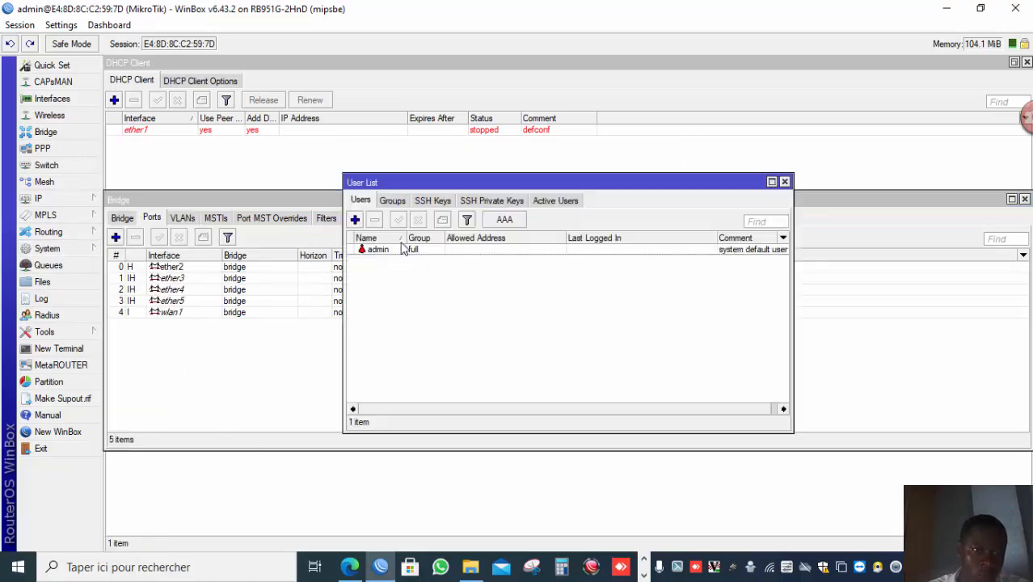
Add a new router user and enter the user's name in the new user form.
left_click(356, 220)
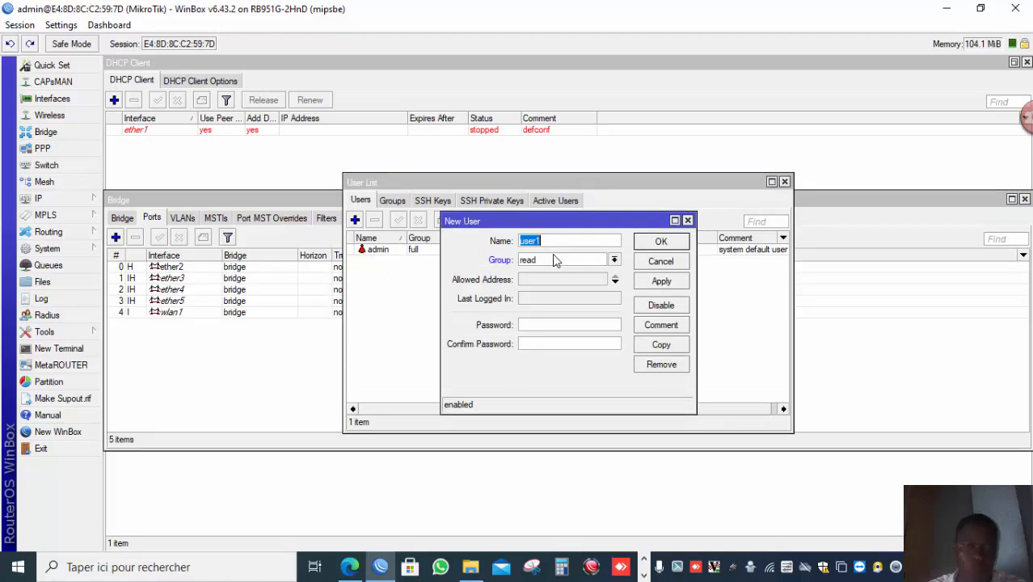
type("CHRI")
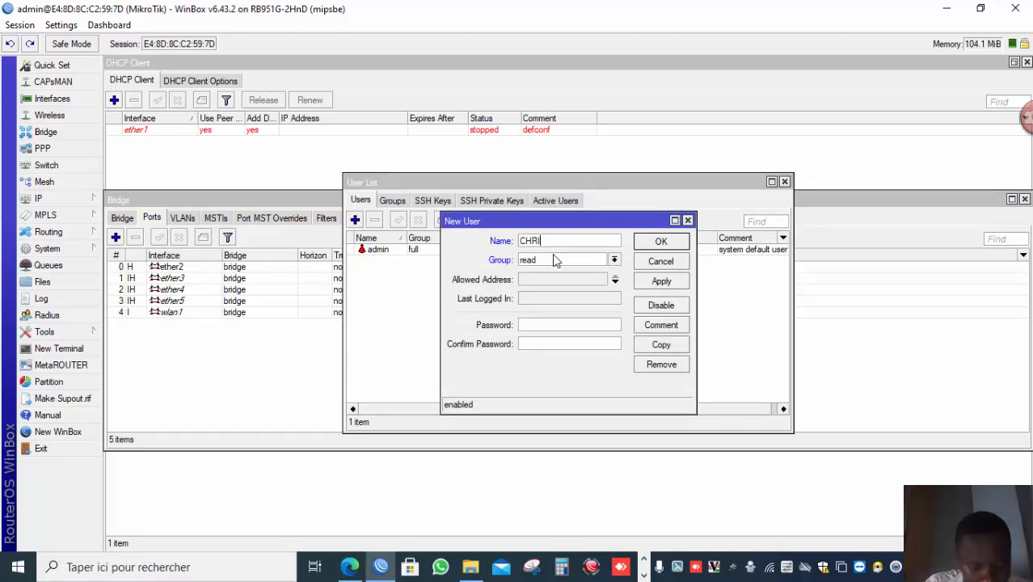
type("STIAN")
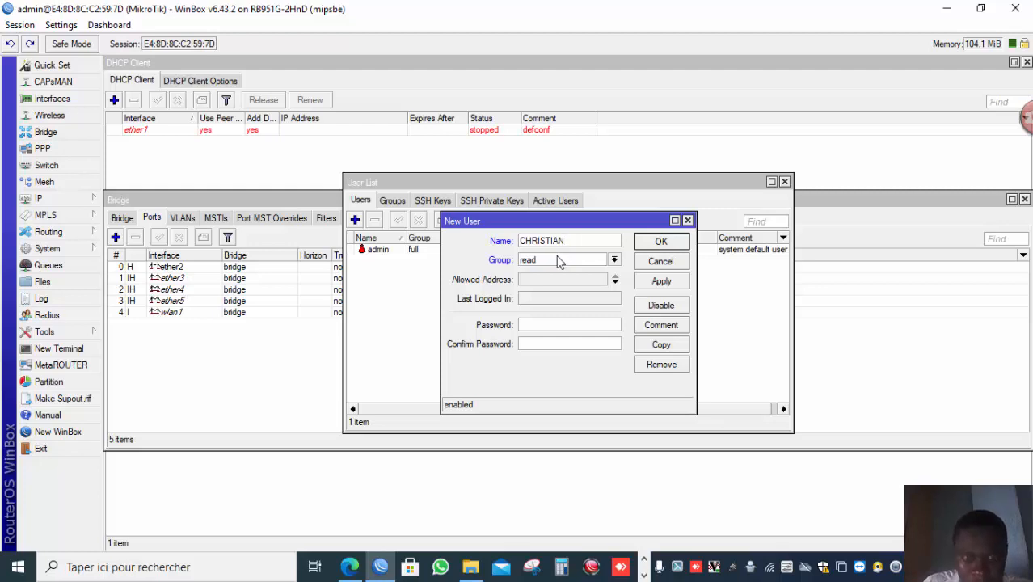
left_click(556, 258)
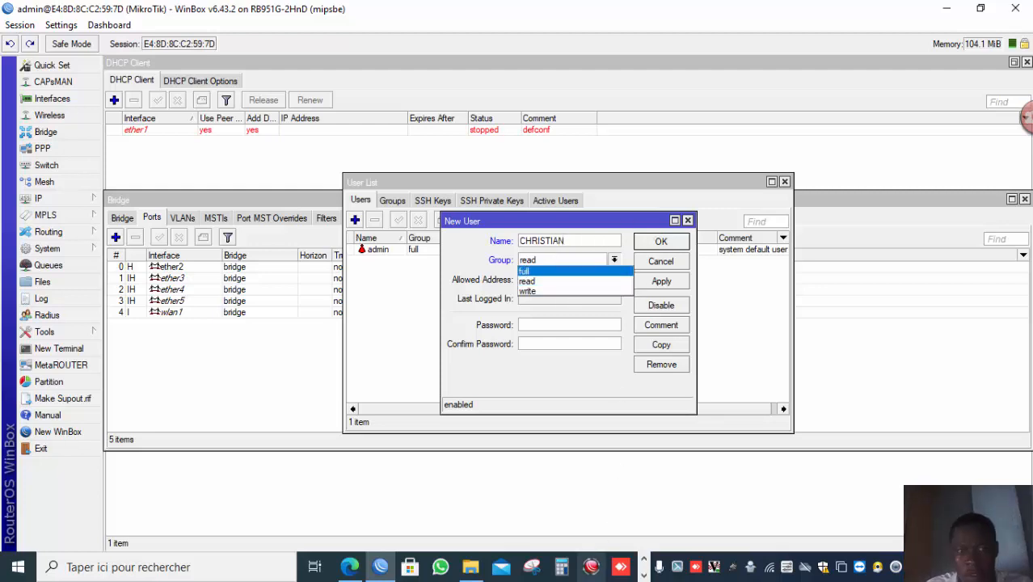
left_click(646, 574)
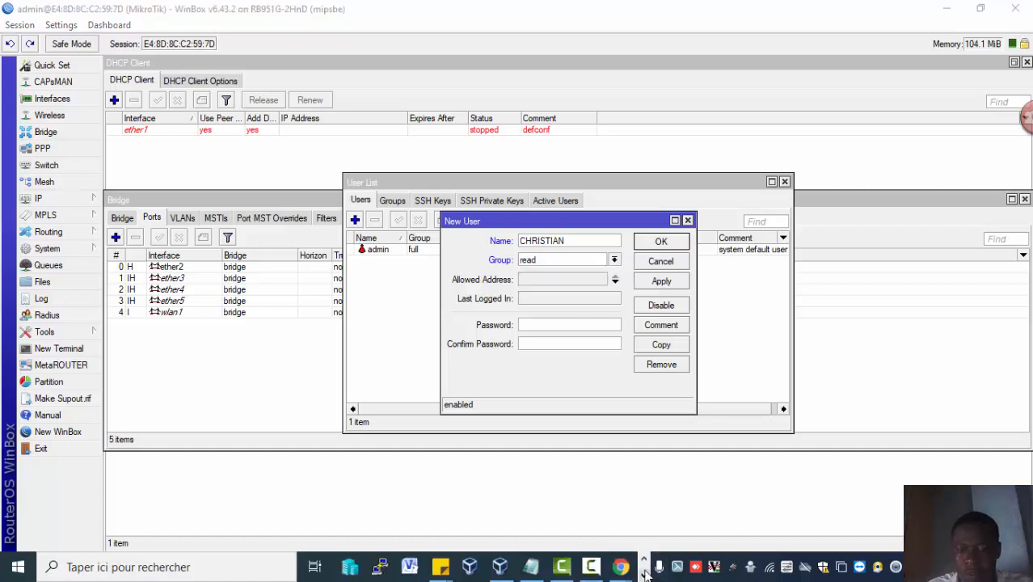
left_click(591, 567)
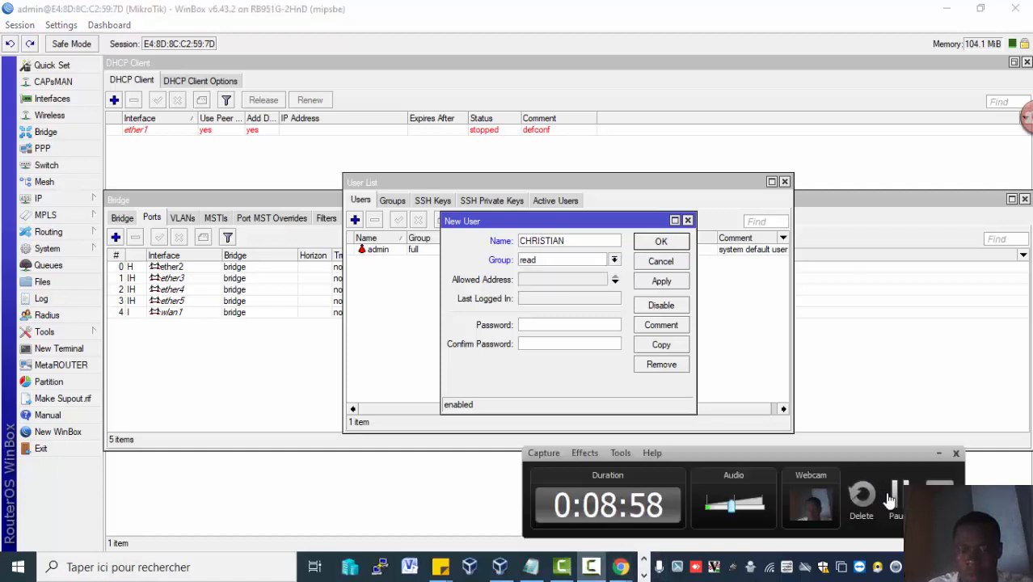
left_click(524, 393)
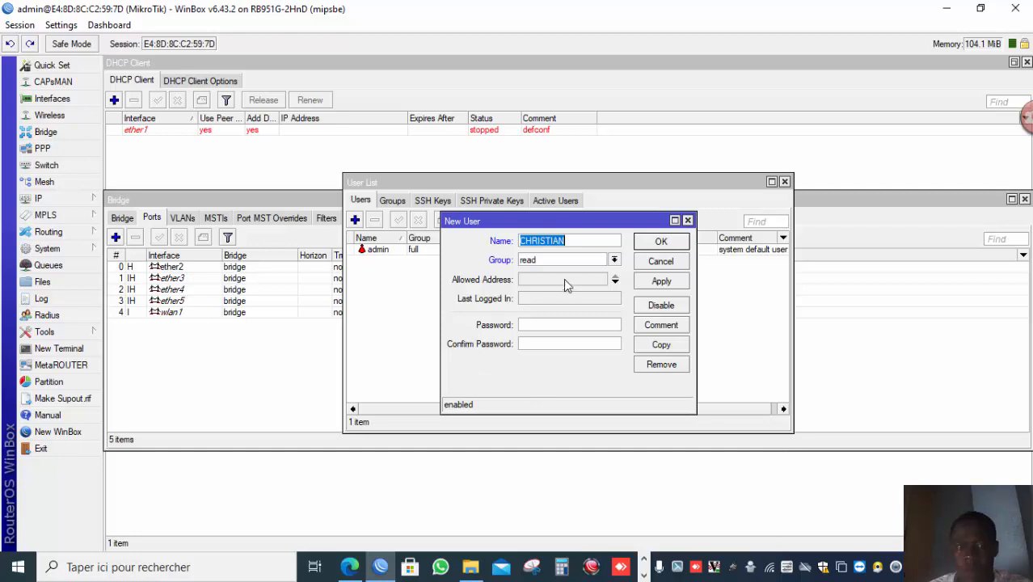
Set the new user's group to full, enter and confirm the account password, then apply and save the user.
left_click(587, 261)
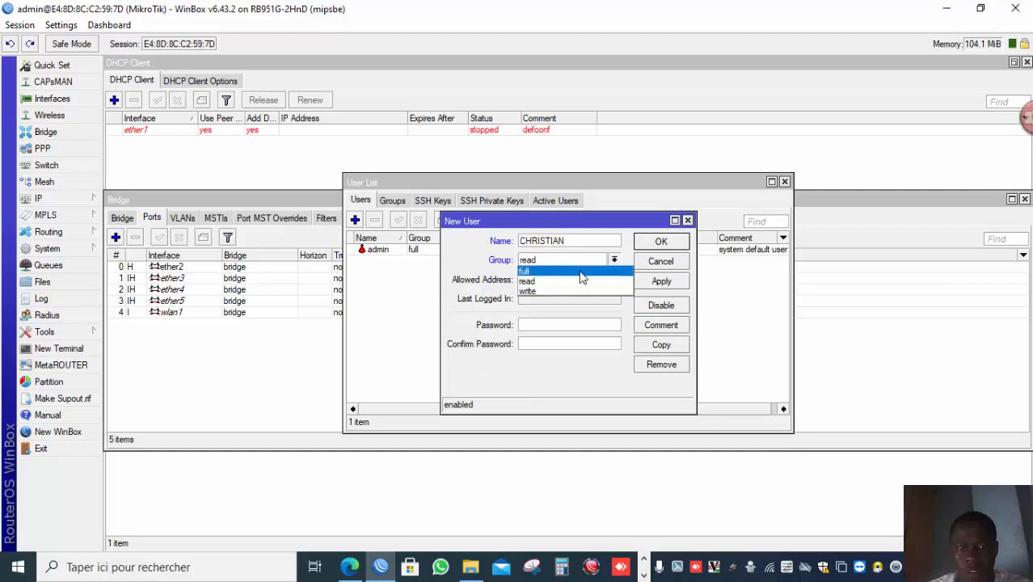
left_click(579, 271)
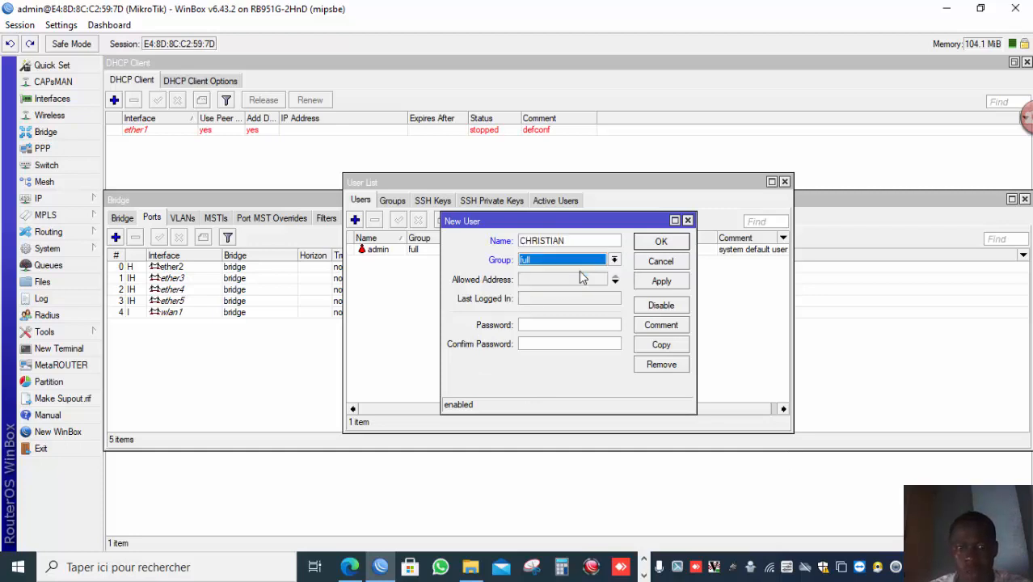
left_click(567, 323)
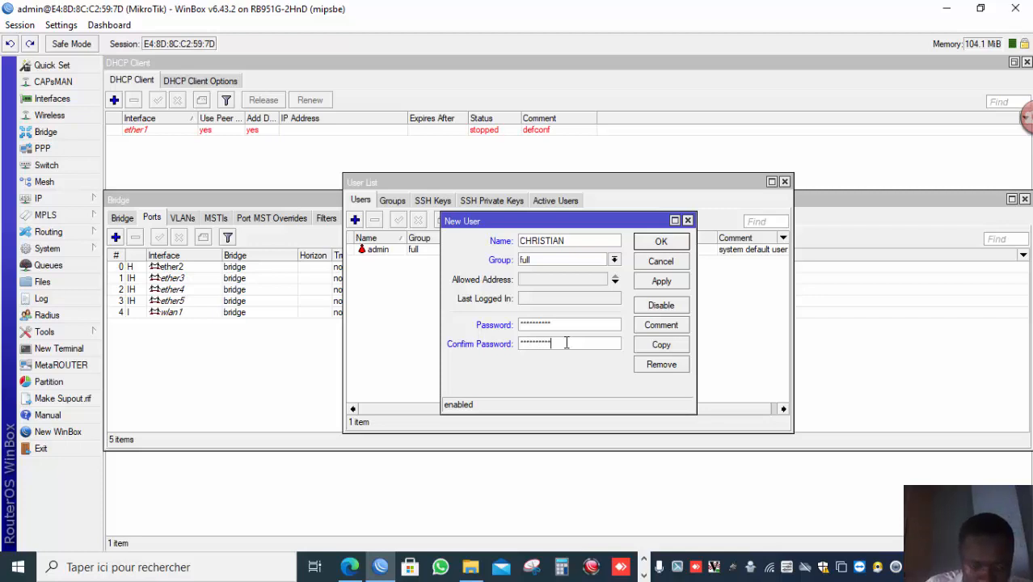
left_click(659, 283)
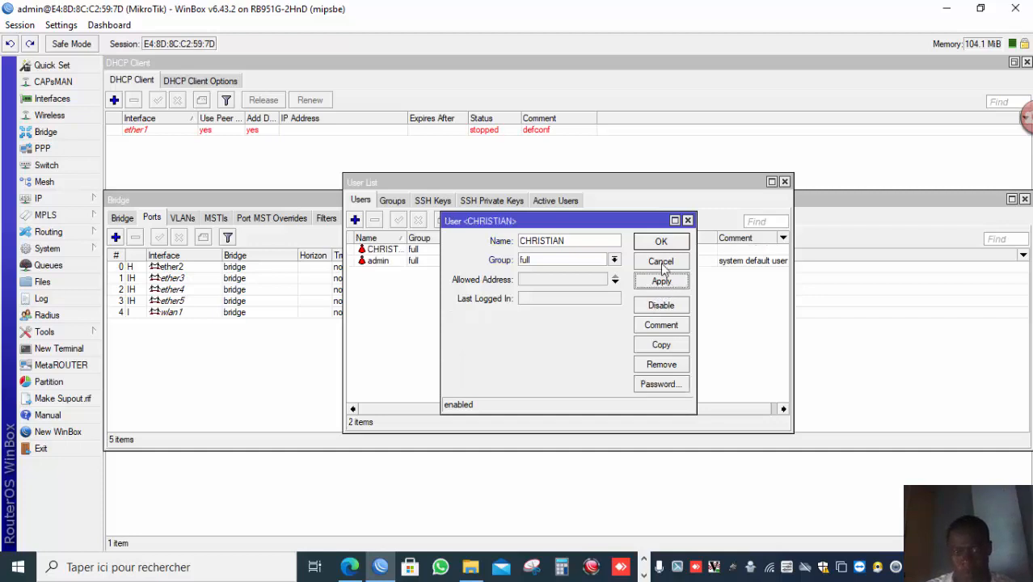
left_click(661, 244)
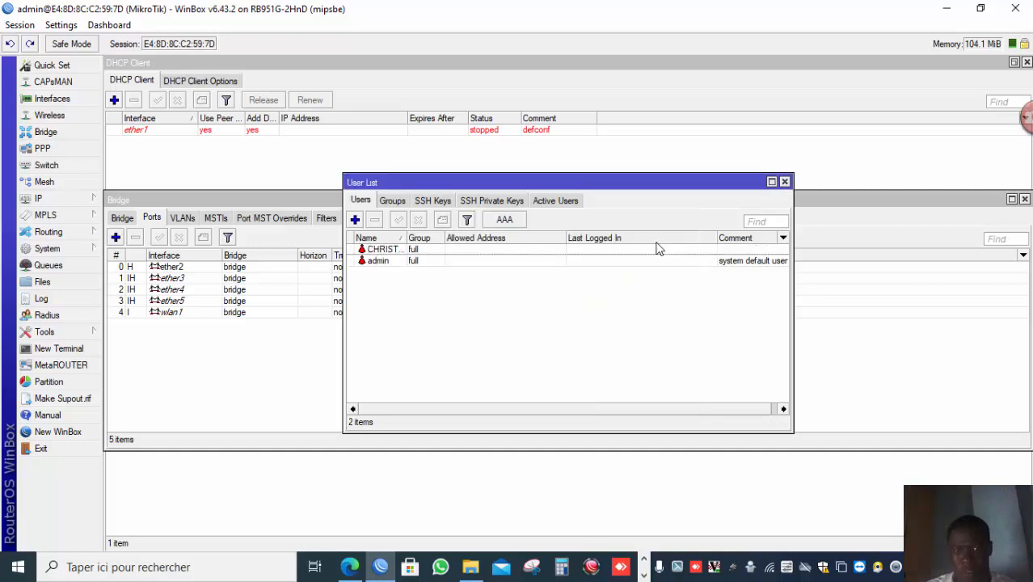
Disable the default admin user account.
left_click(394, 266)
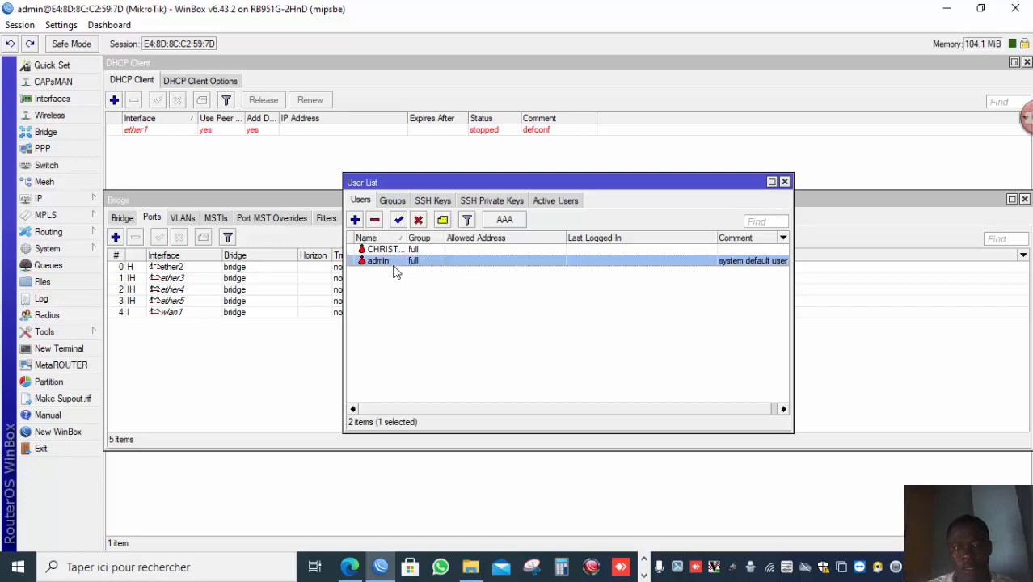
left_click(418, 220)
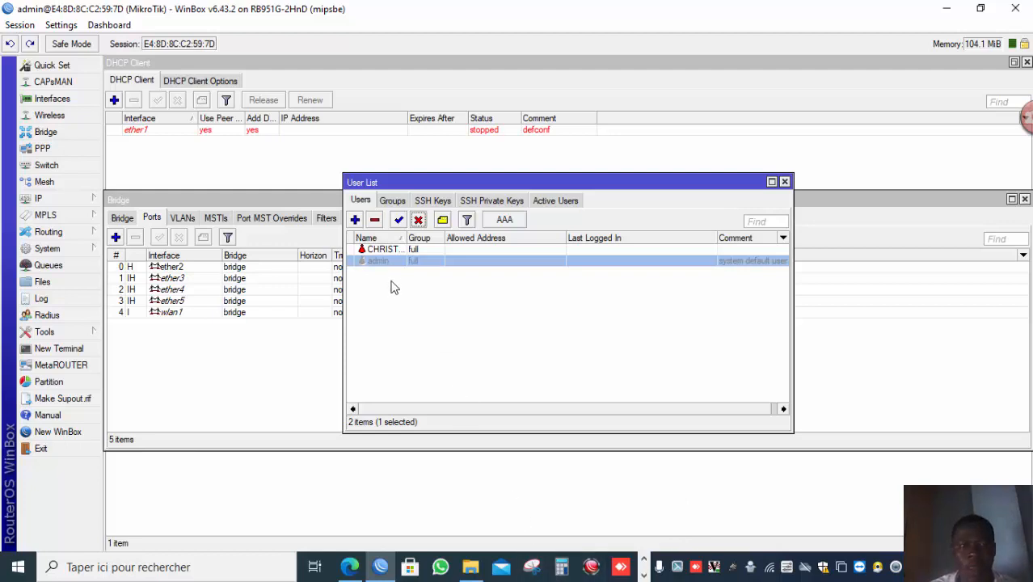
left_click(644, 575)
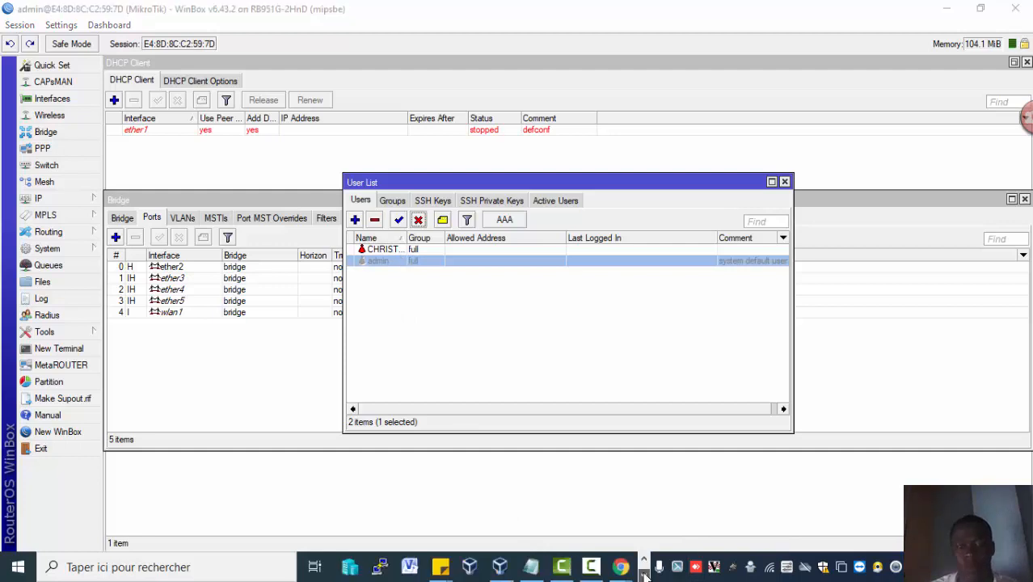
mouse_move(595, 572)
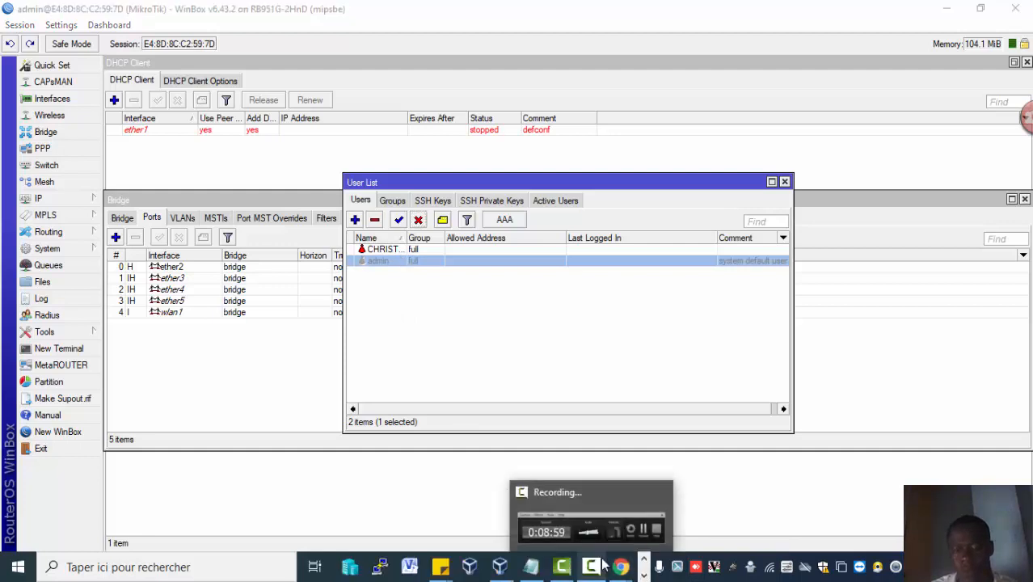
left_click(621, 534)
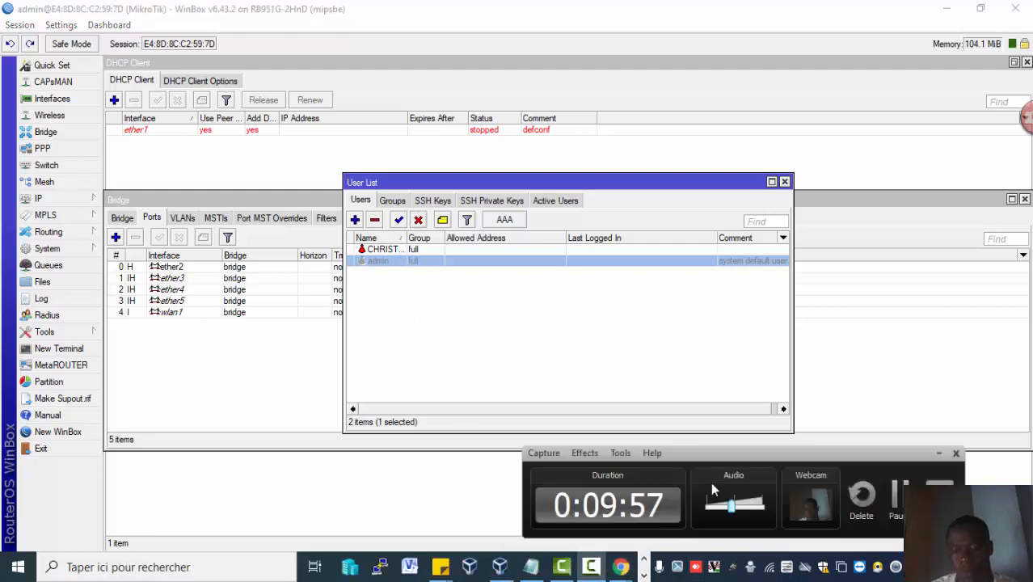
left_click(895, 513)
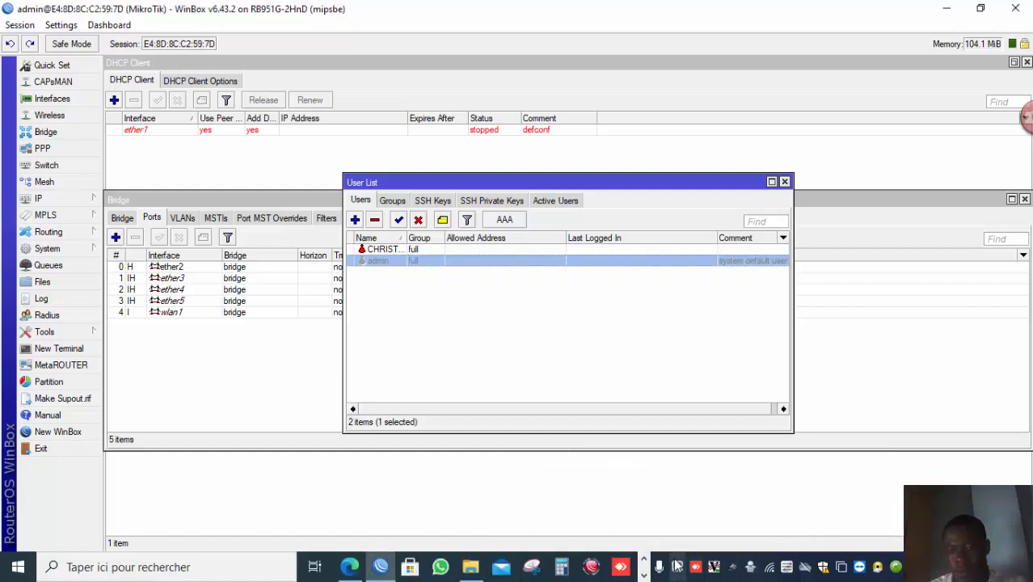
left_click(642, 575)
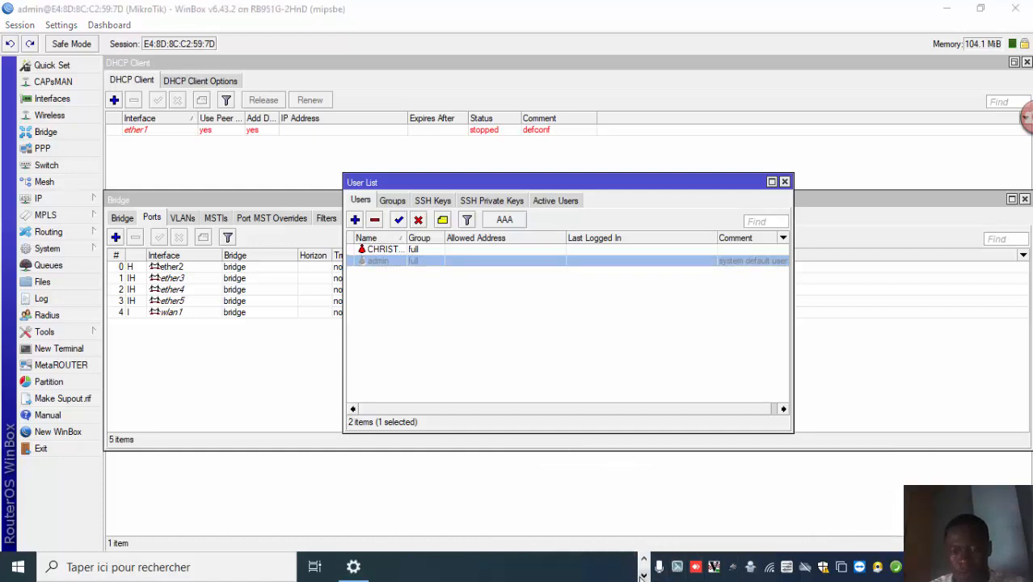
left_click(643, 558)
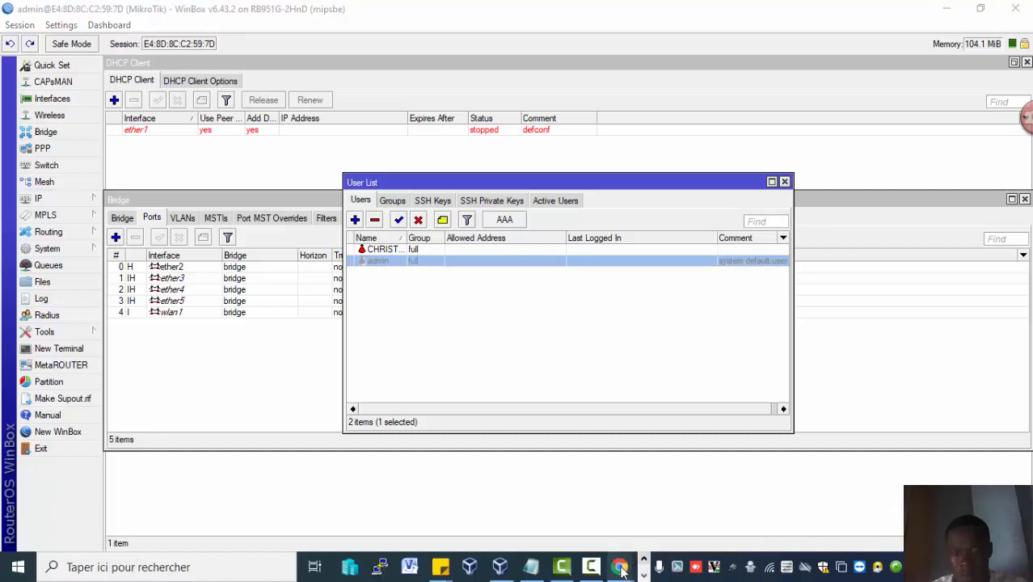
left_click(601, 571)
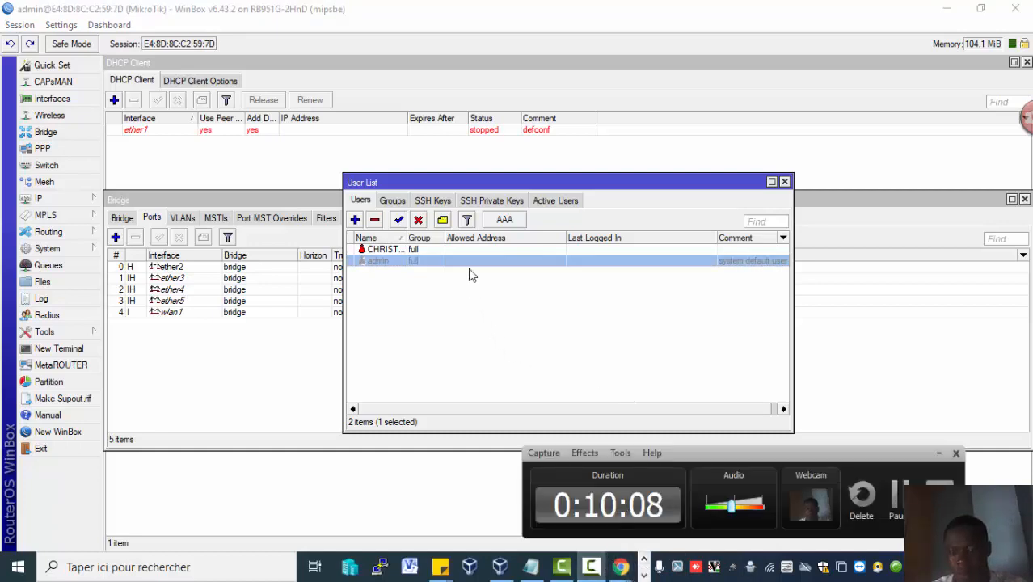
Restrict the new user's allowed address to the 192.168.88.0/24 subnet and save the change.
double_click(459, 249)
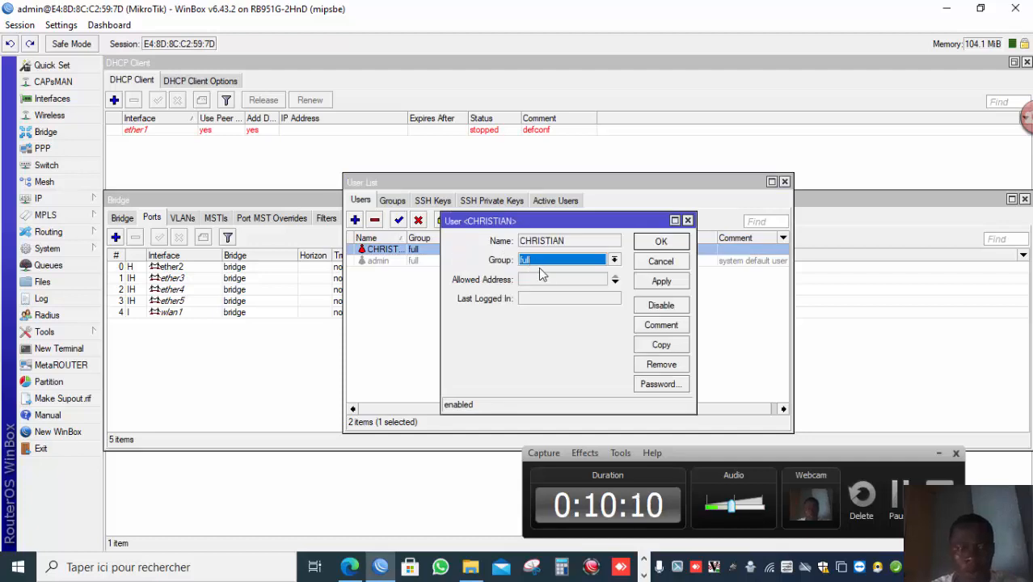
left_click(614, 279)
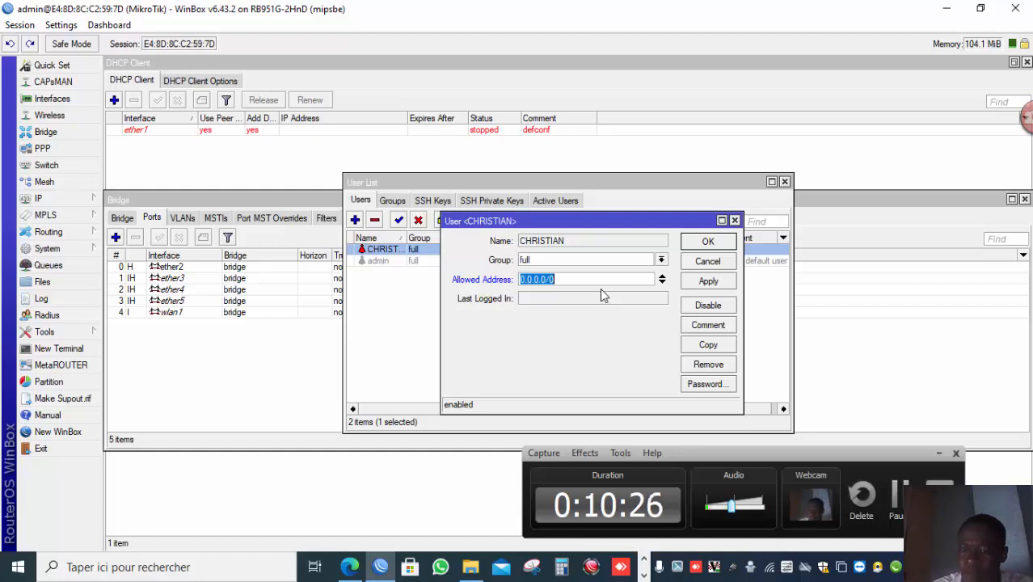
type("192.")
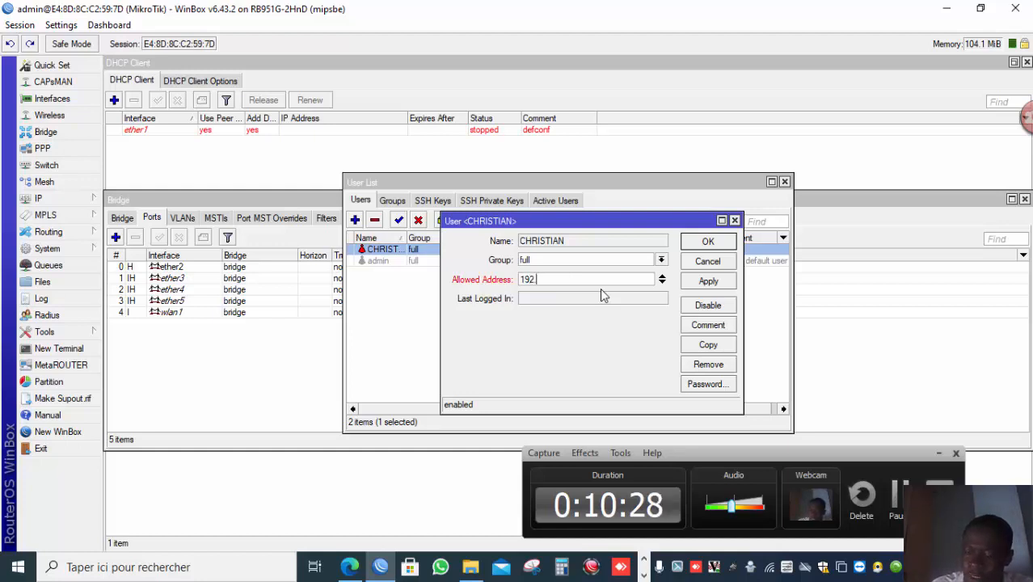
key("BackSpace")
key("BackSpace")
key("BackSpace")
key("BackSpace")
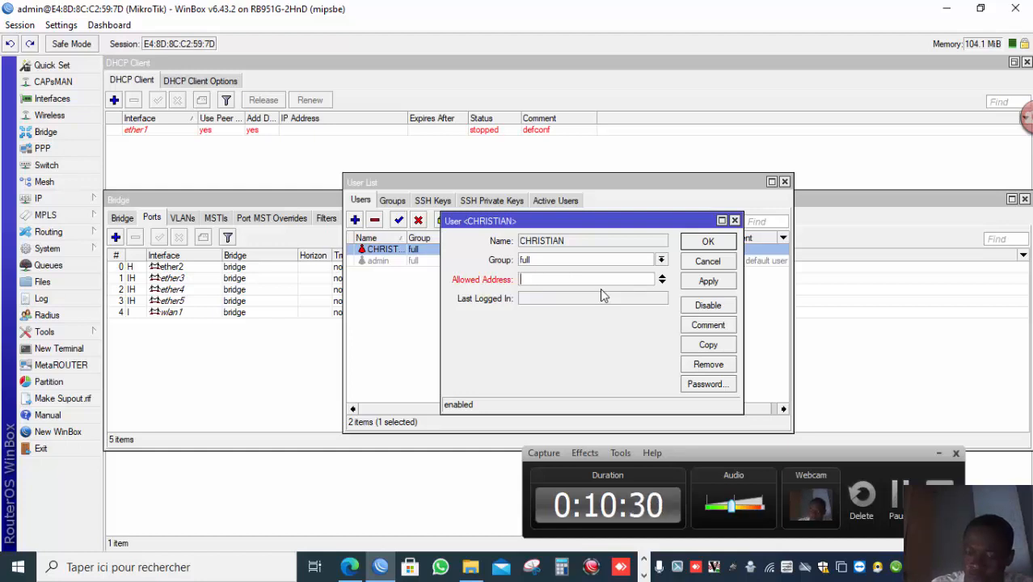
type("192.168.")
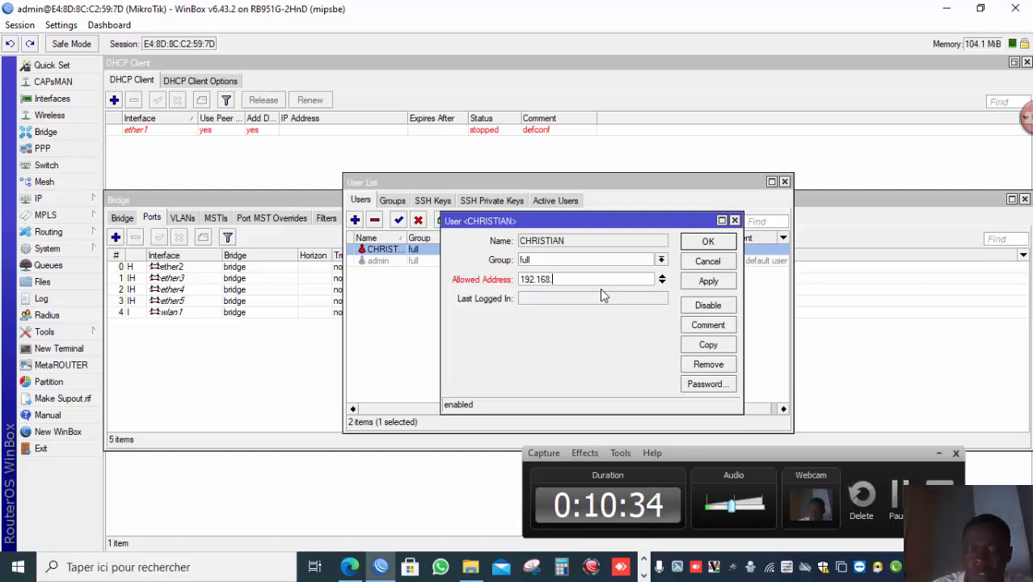
type("88")
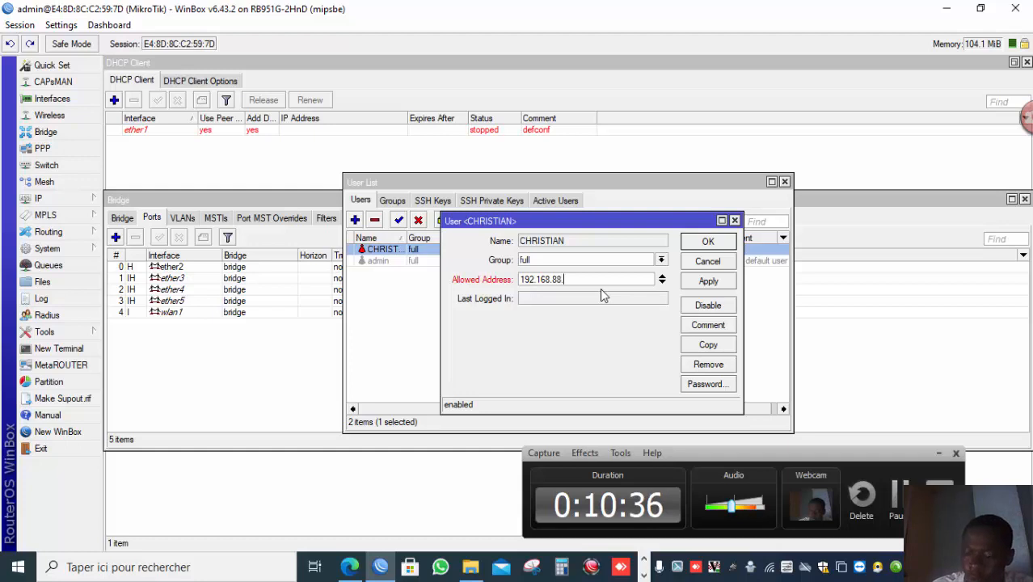
type(".0/24")
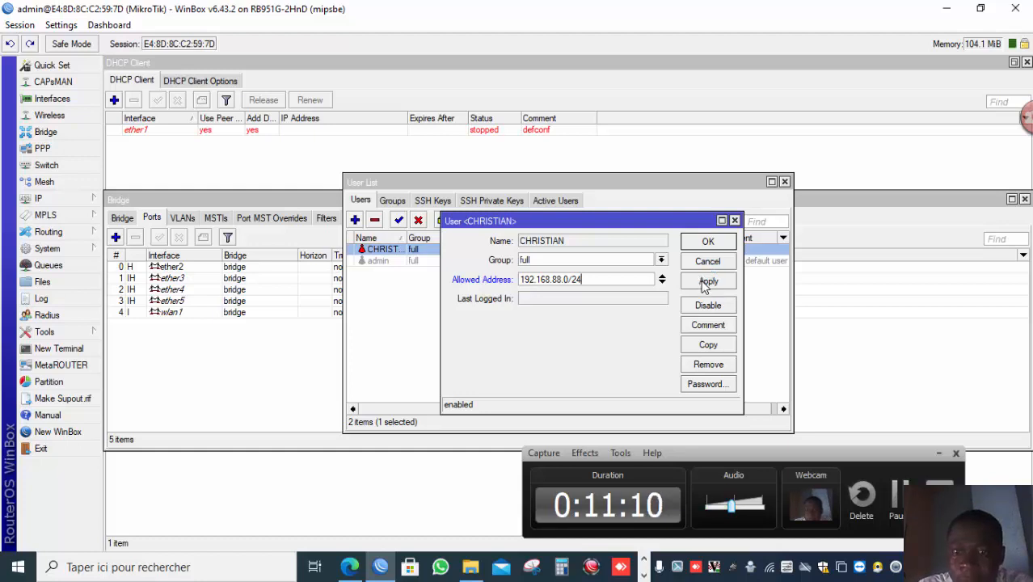
left_click(706, 281)
left_click(705, 244)
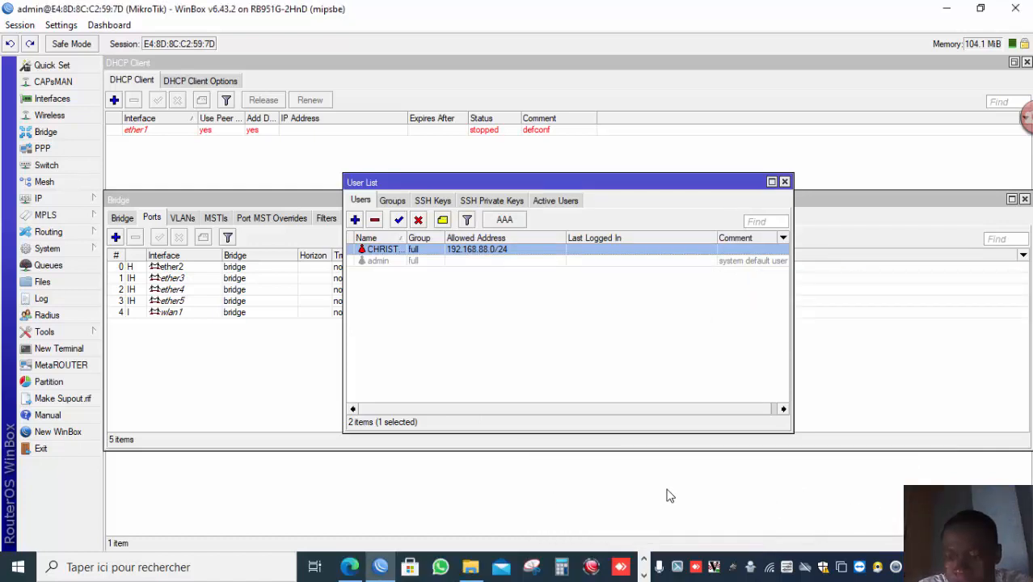
left_click(644, 575)
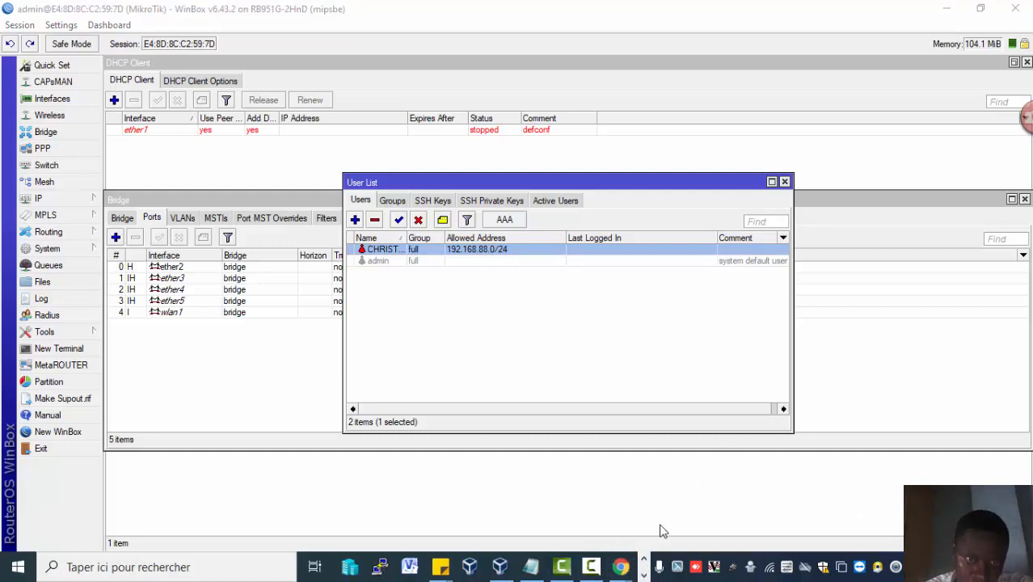
mouse_move(591, 570)
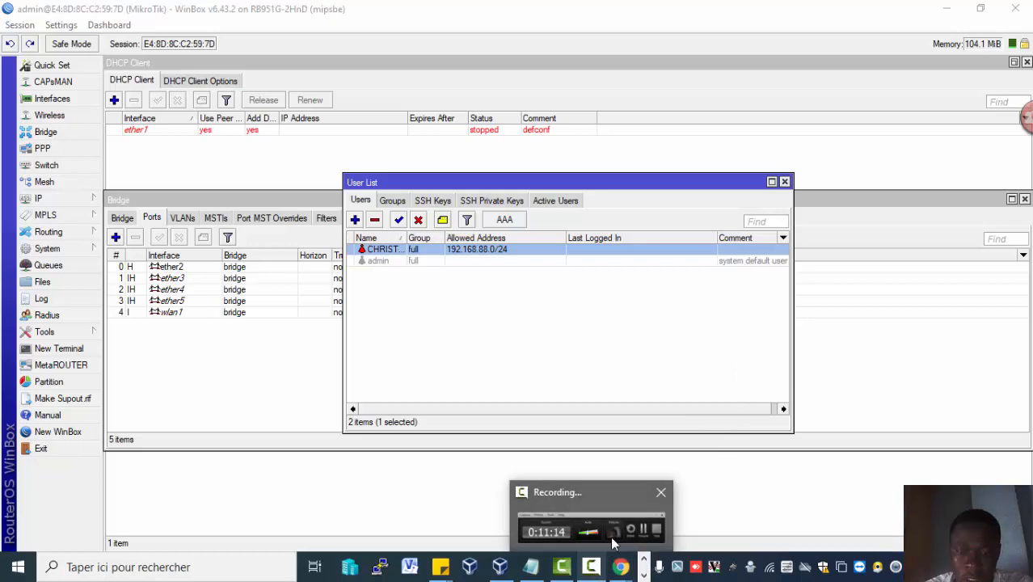
mouse_move(614, 543)
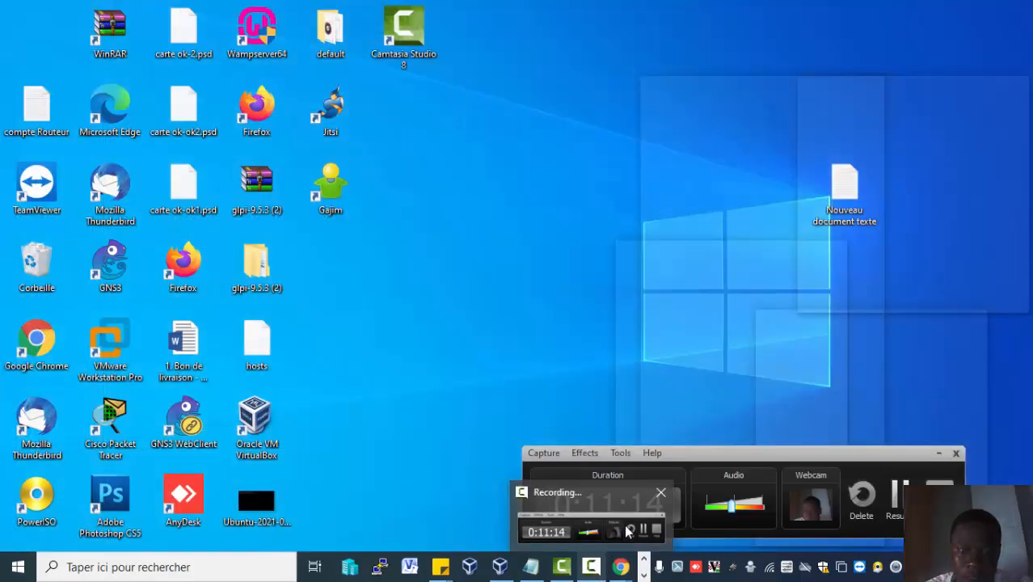
left_click(614, 535)
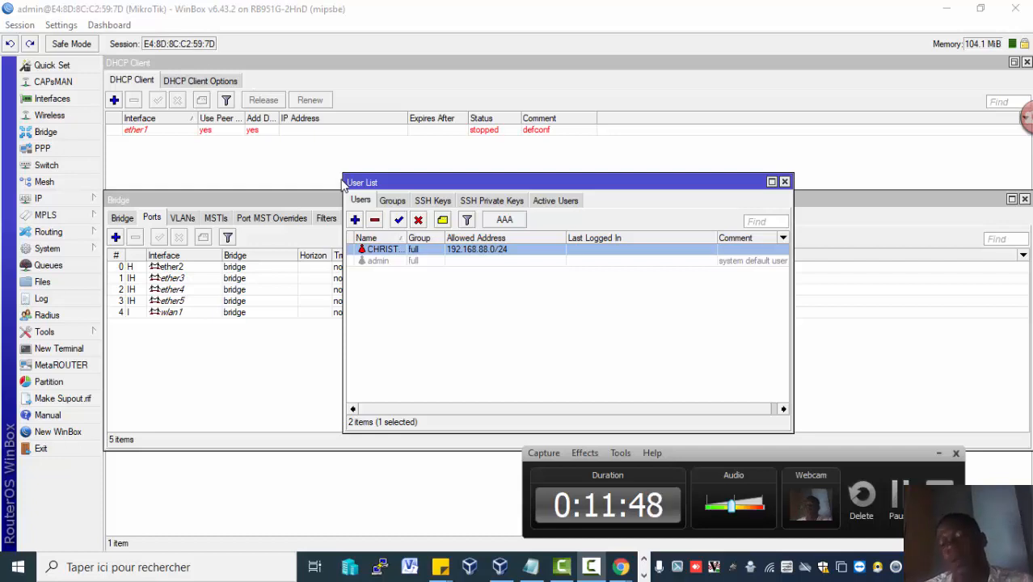
left_click(895, 495)
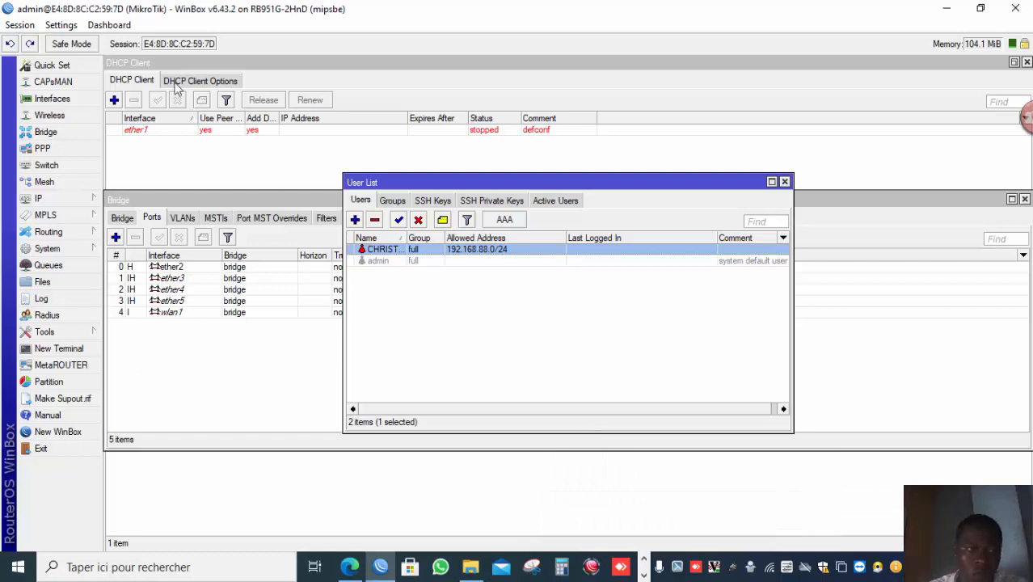
Open a new WinBox login window to test access with the new user.
left_click(76, 433)
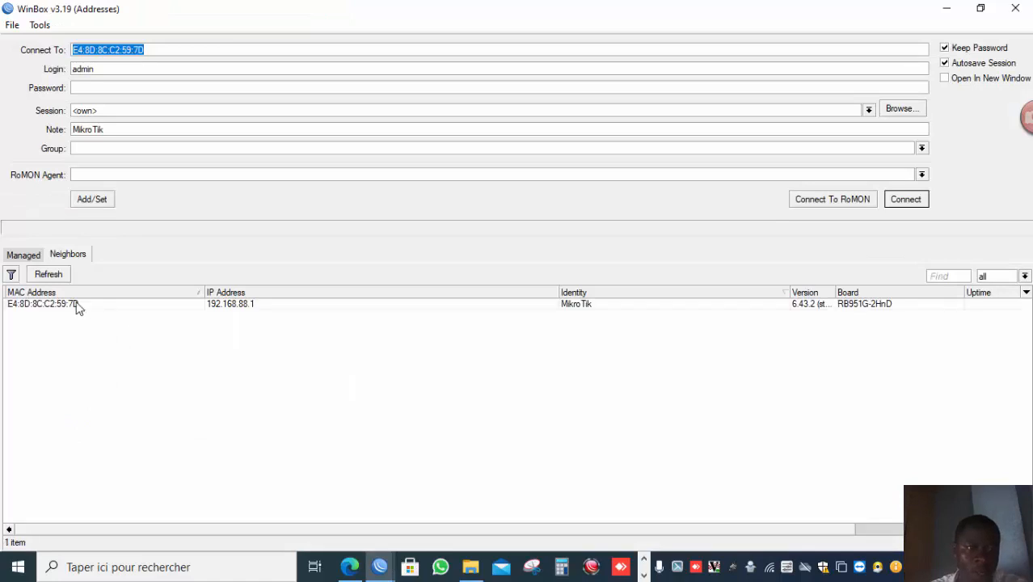
Try to log in to the router by its MAC address with the new user's login name and account password.
left_click(68, 305)
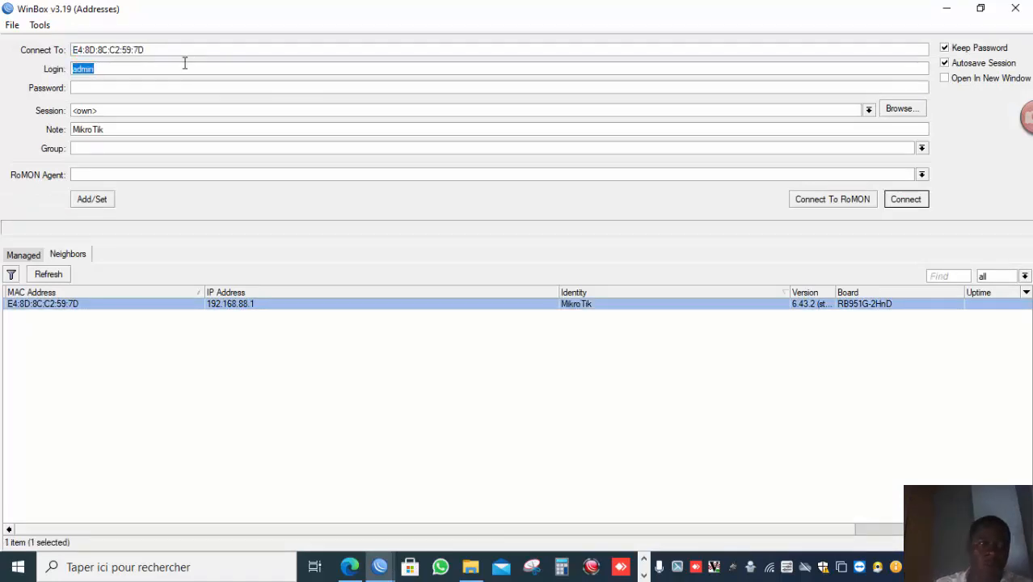
type("CHRISTIAN")
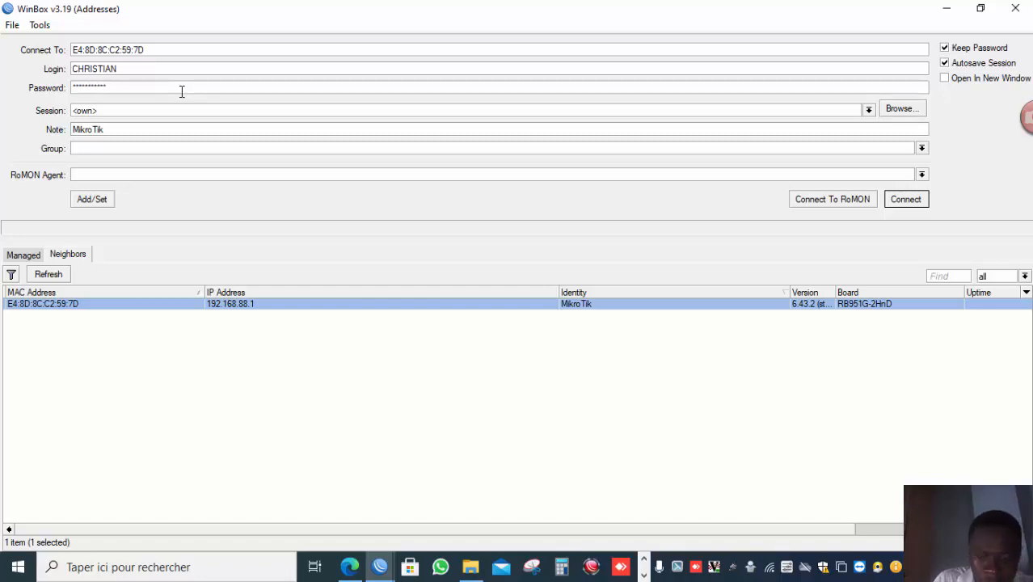
key("Return")
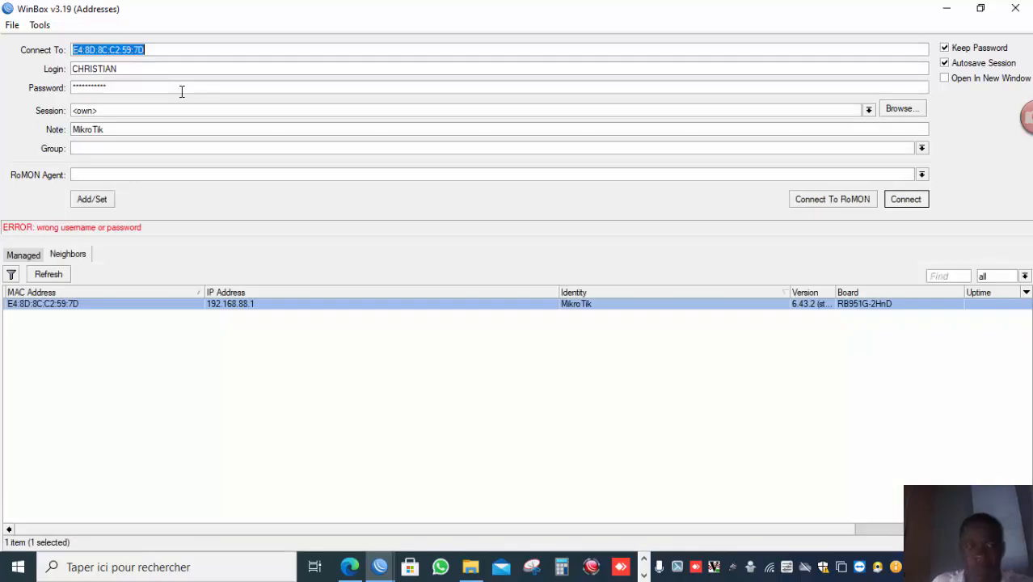
left_click(643, 575)
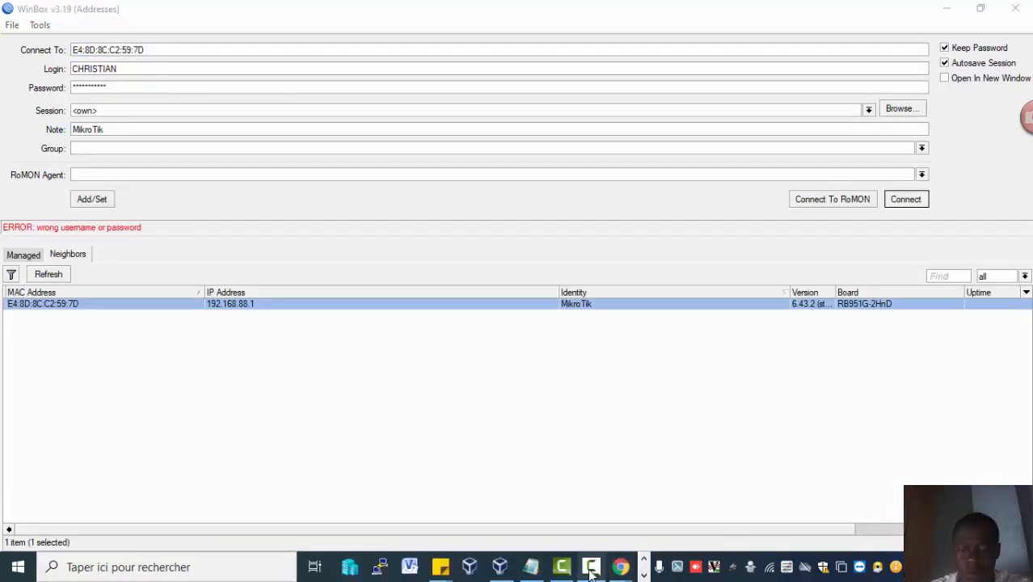
mouse_move(591, 572)
left_click(644, 537)
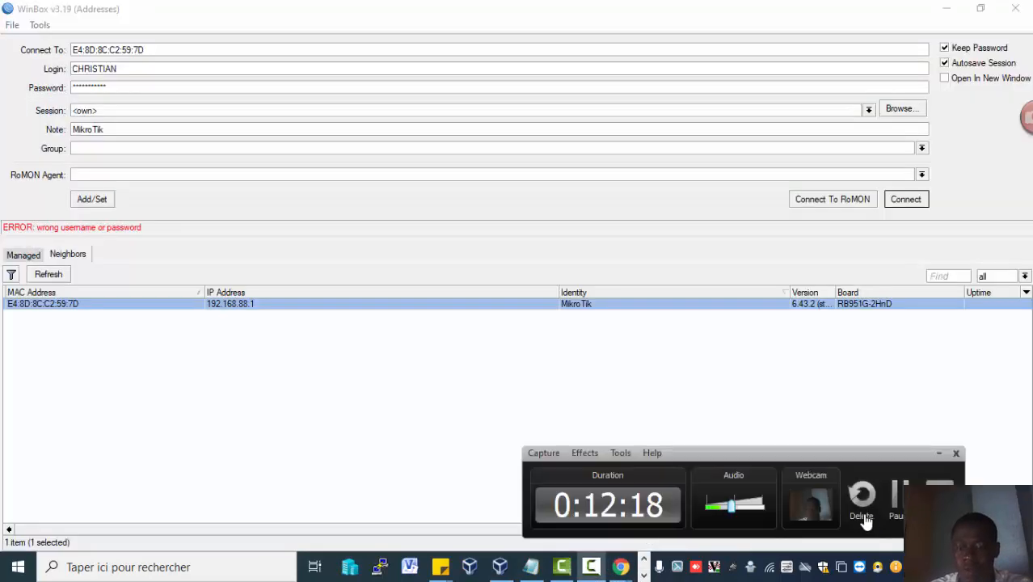
Re-enter the new user's account password and connect to the router by its MAC address.
left_click(136, 90)
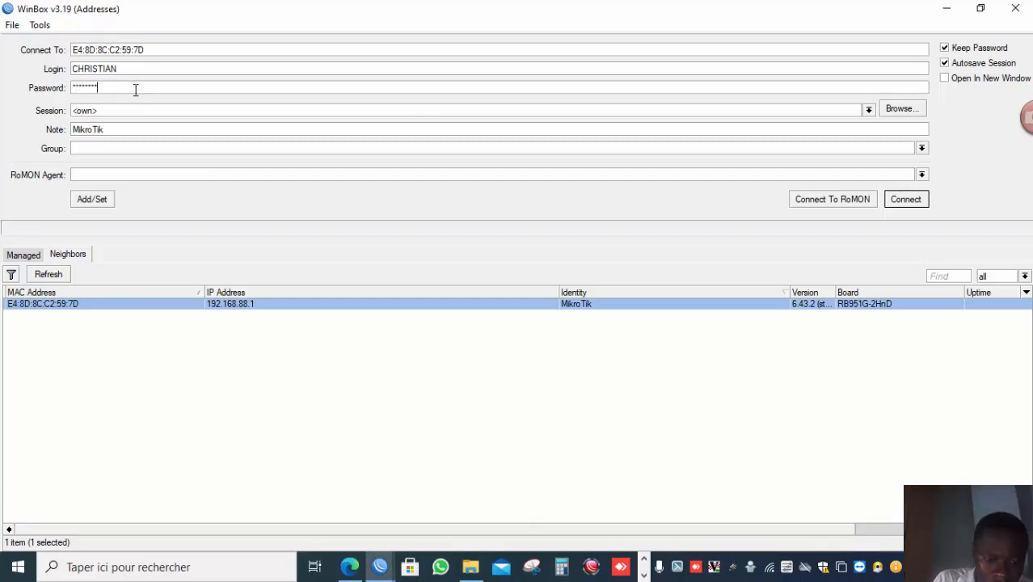
key("Return")
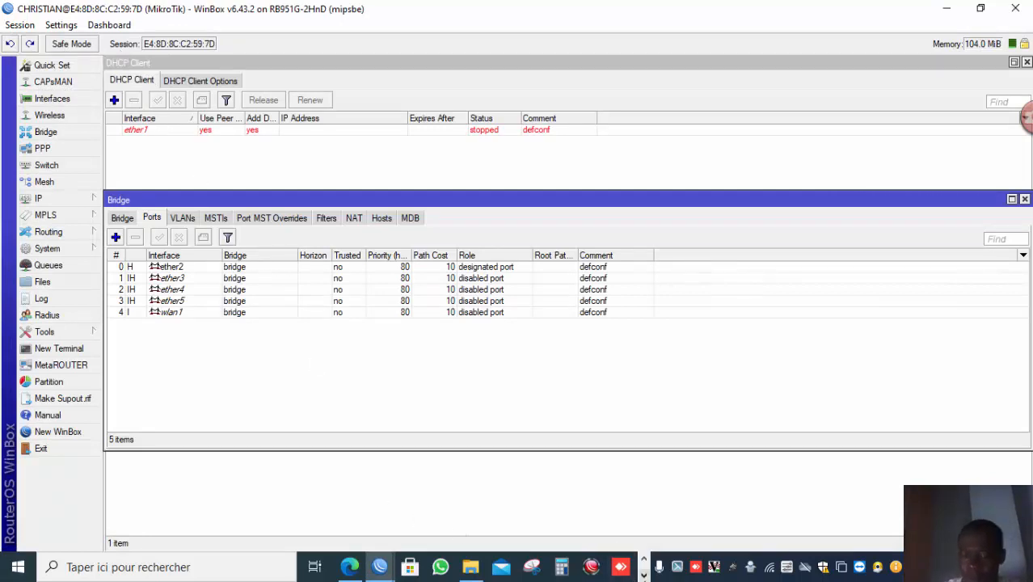
left_click(644, 575)
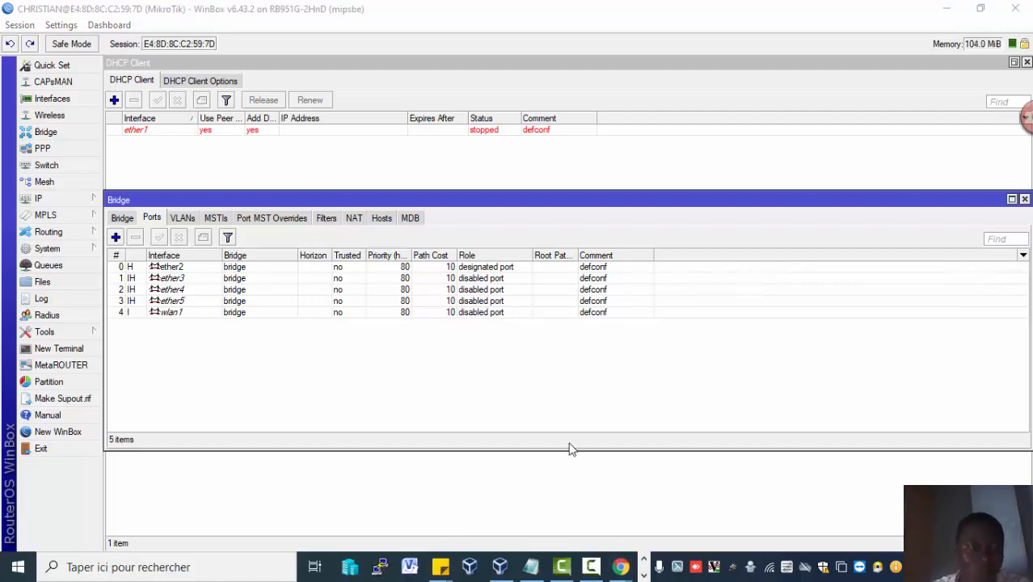
left_click(594, 567)
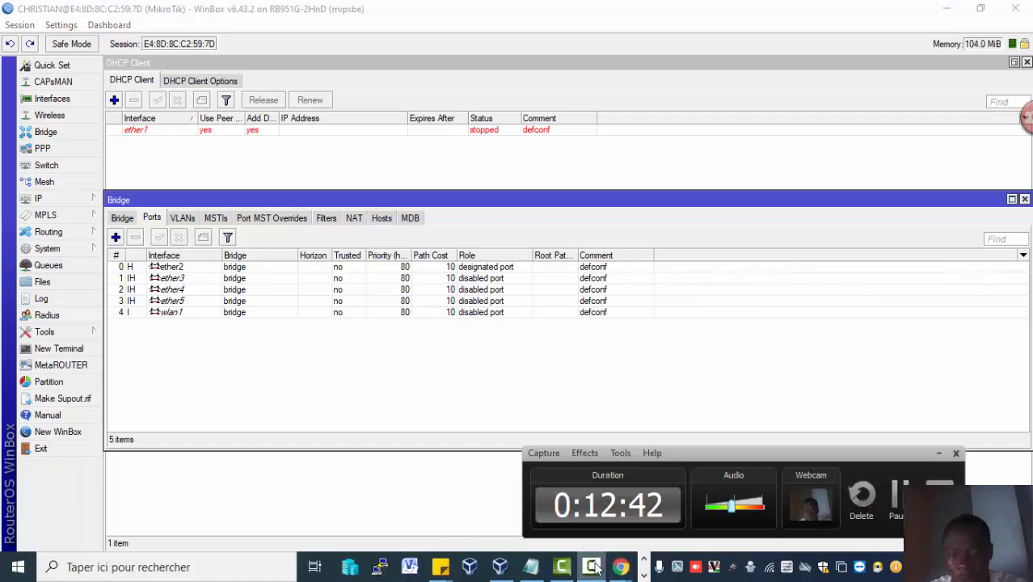
left_click(881, 494)
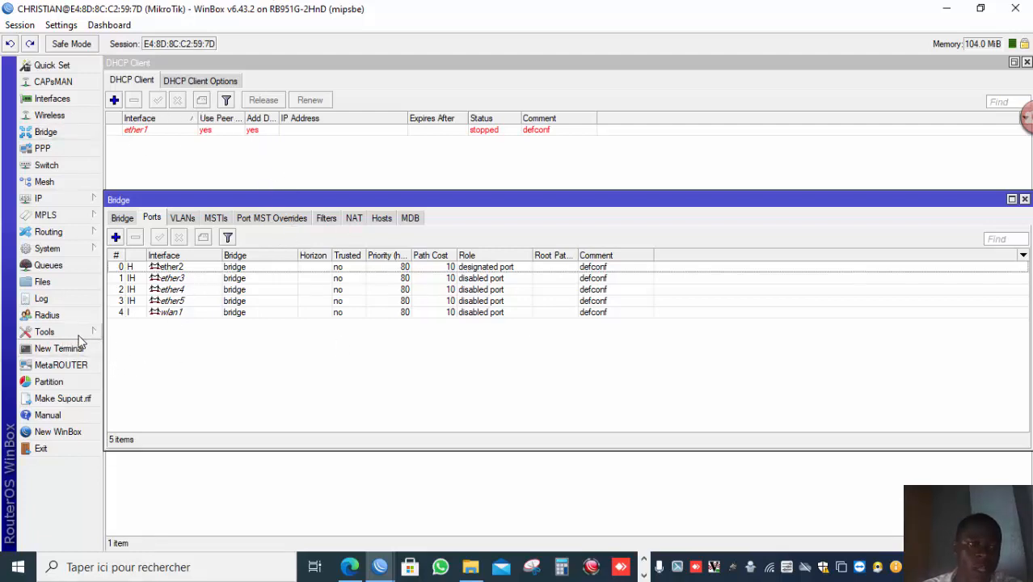
Open the MAC Server settings and disable the MAC Ping Server.
mouse_move(78, 340)
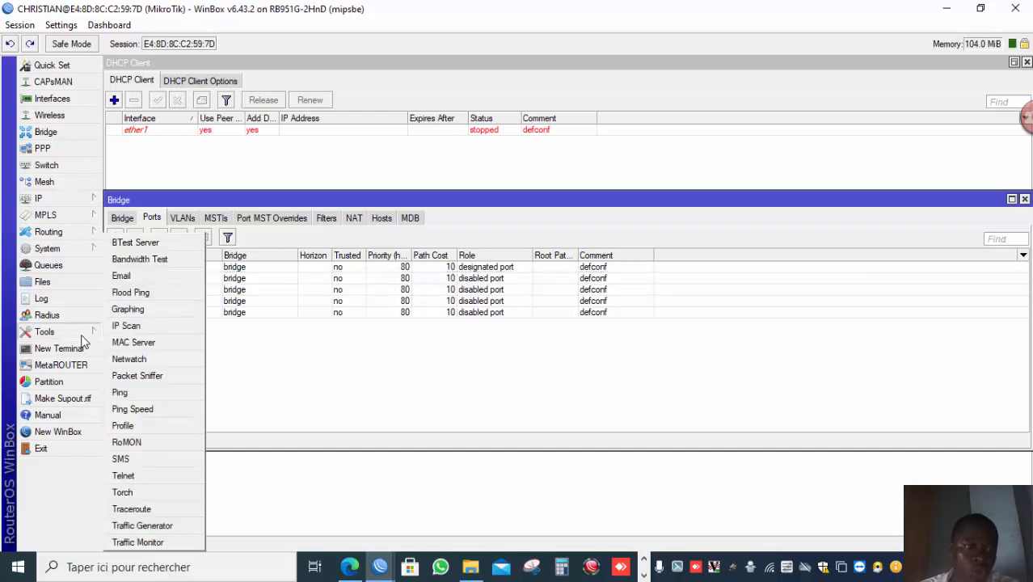
left_click(133, 342)
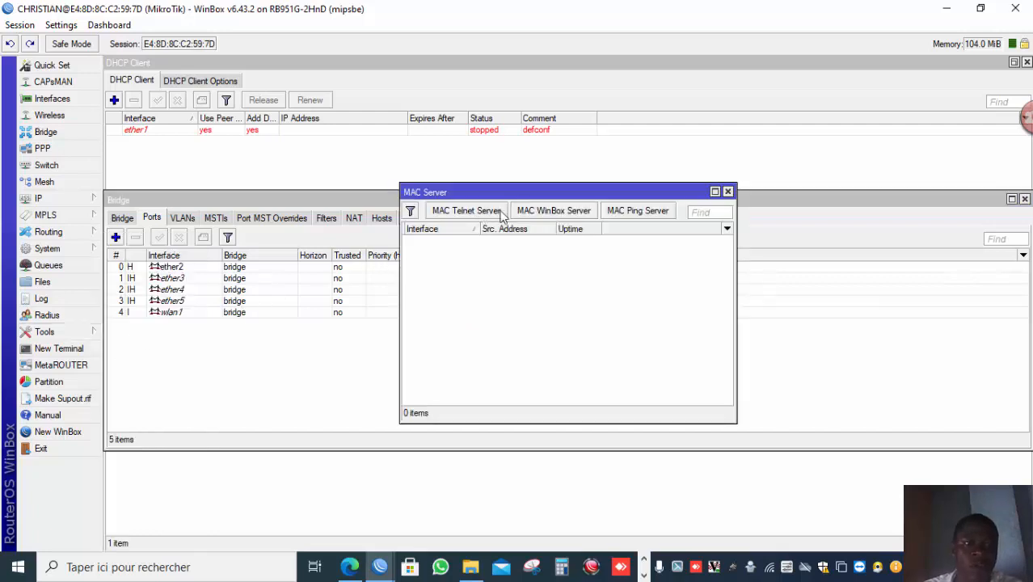
left_click(660, 217)
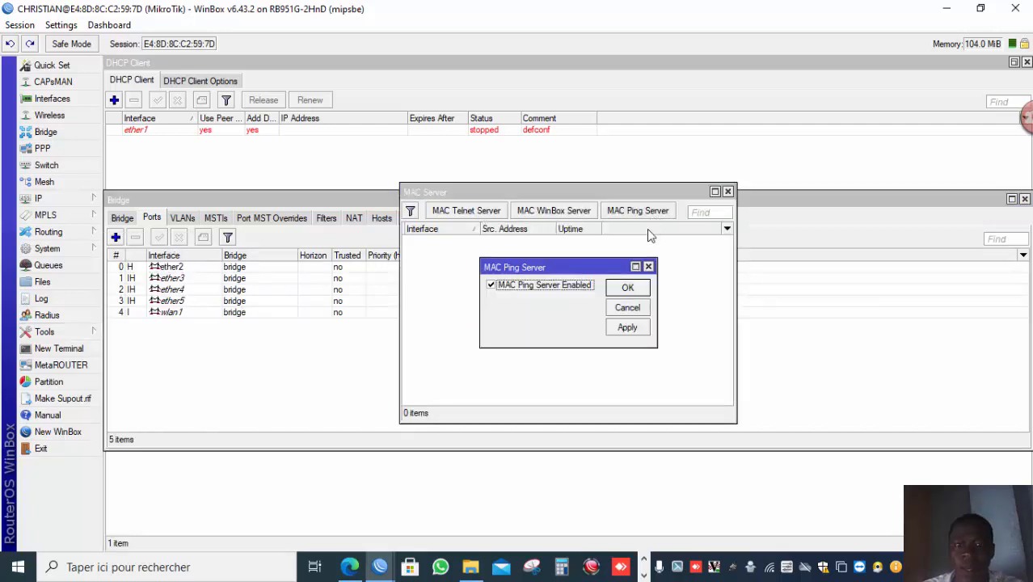
left_click(552, 287)
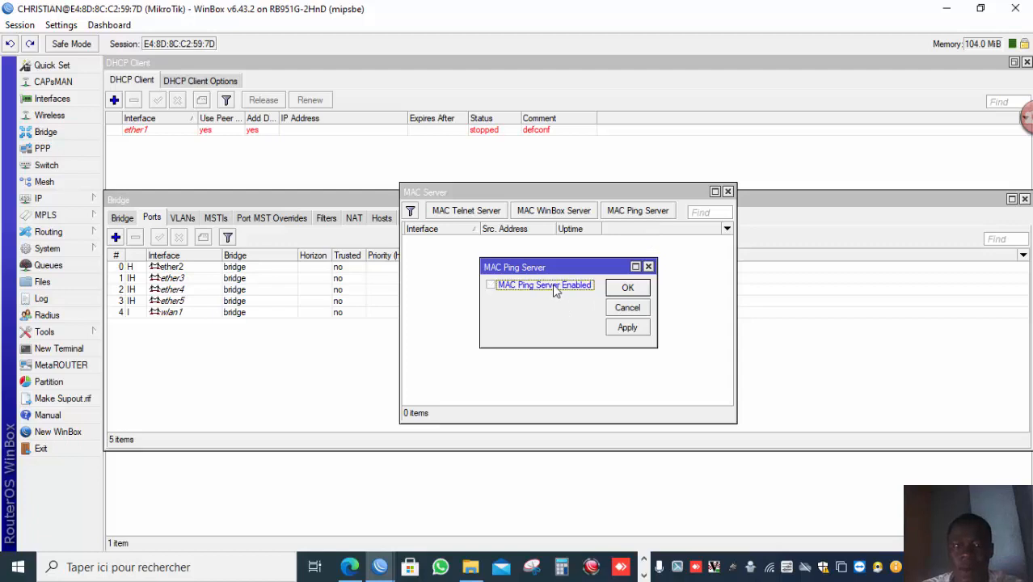
left_click(626, 288)
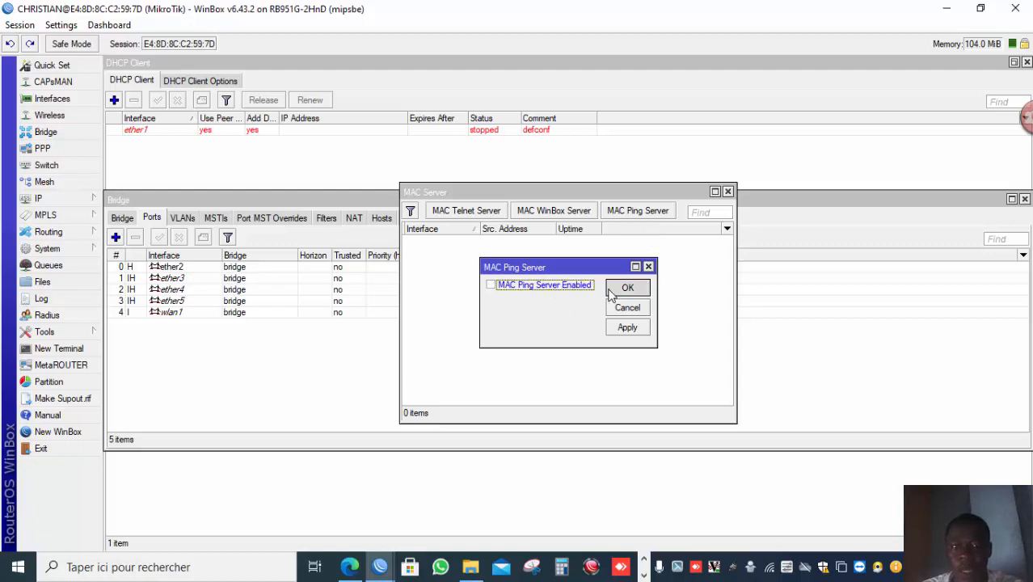
Review the allowed interface lists of the MAC WinBox Server and MAC Telnet Server.
left_click(566, 213)
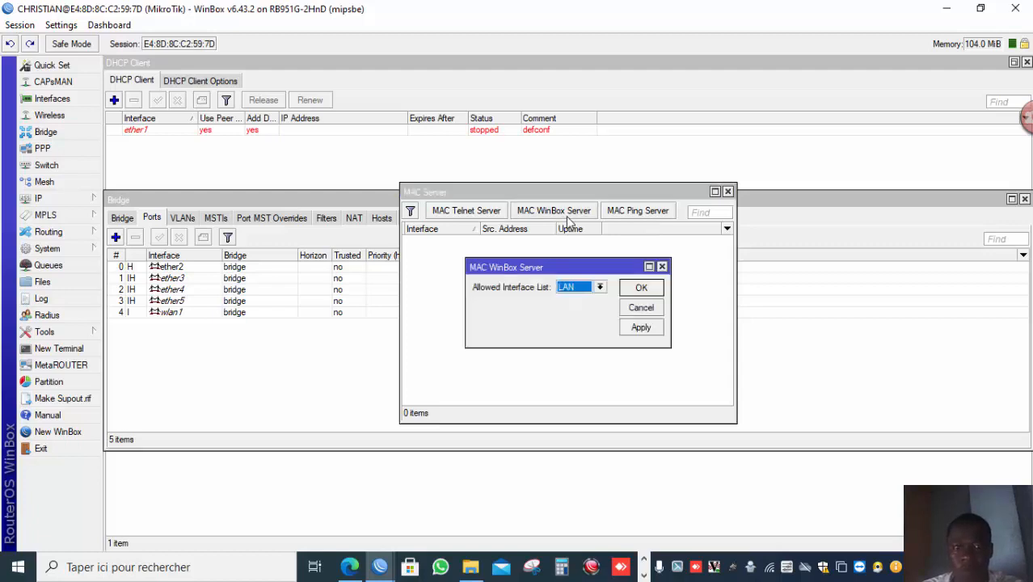
left_click(635, 287)
left_click(477, 212)
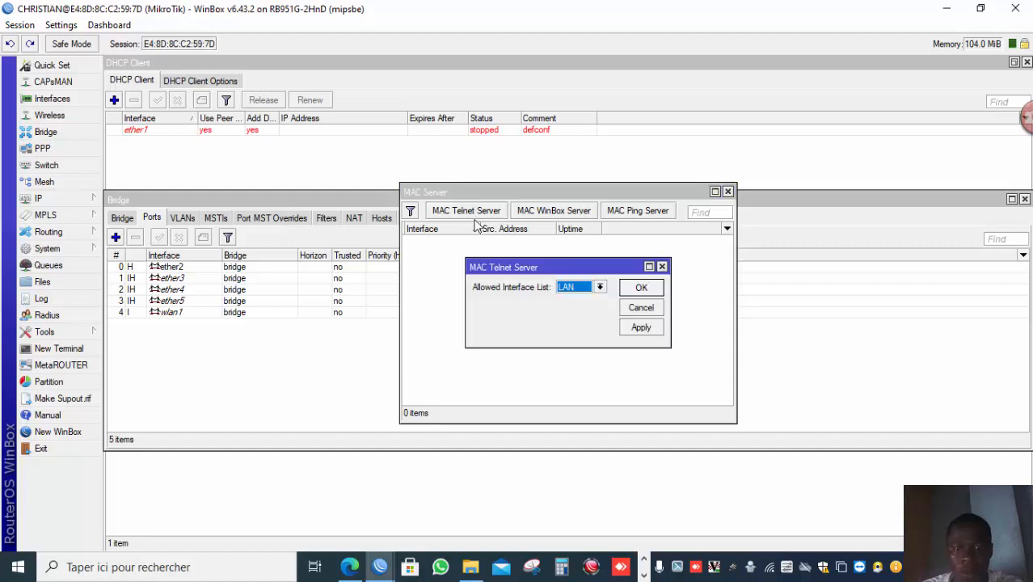
left_click(638, 287)
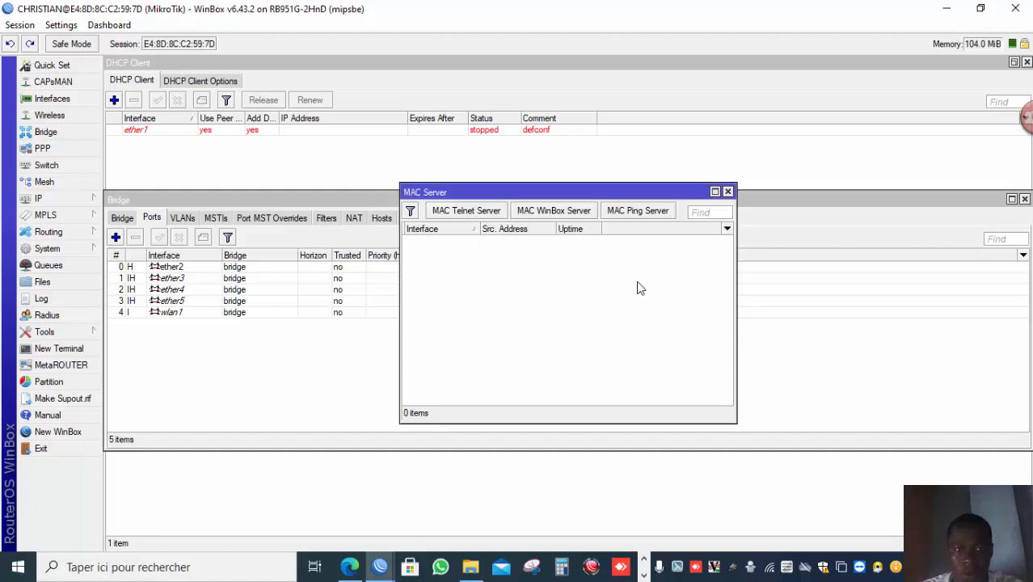
Open a new WinBox window and connect to the router by its MAC address with the saved credentials.
left_click(79, 437)
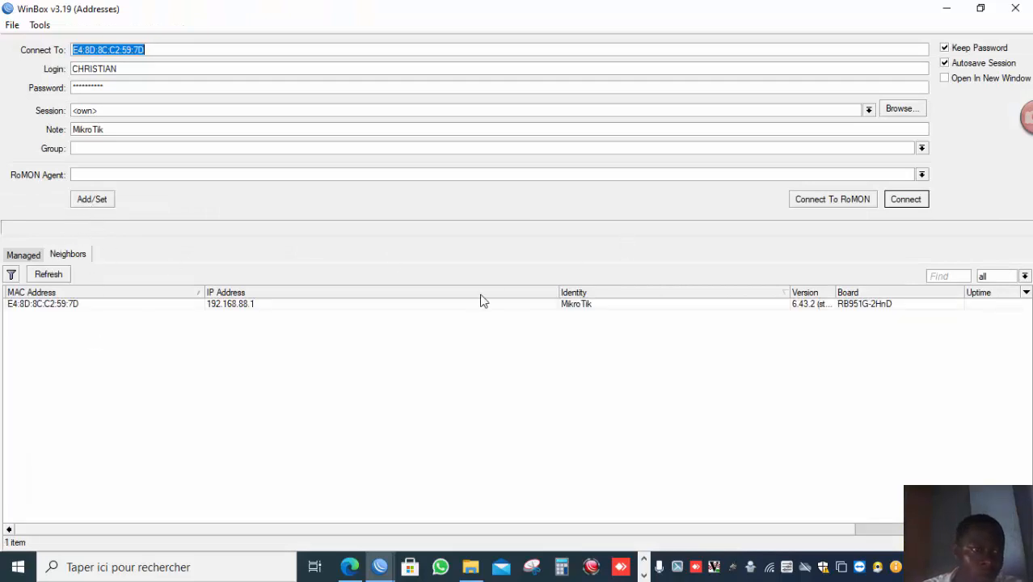
left_click(132, 301)
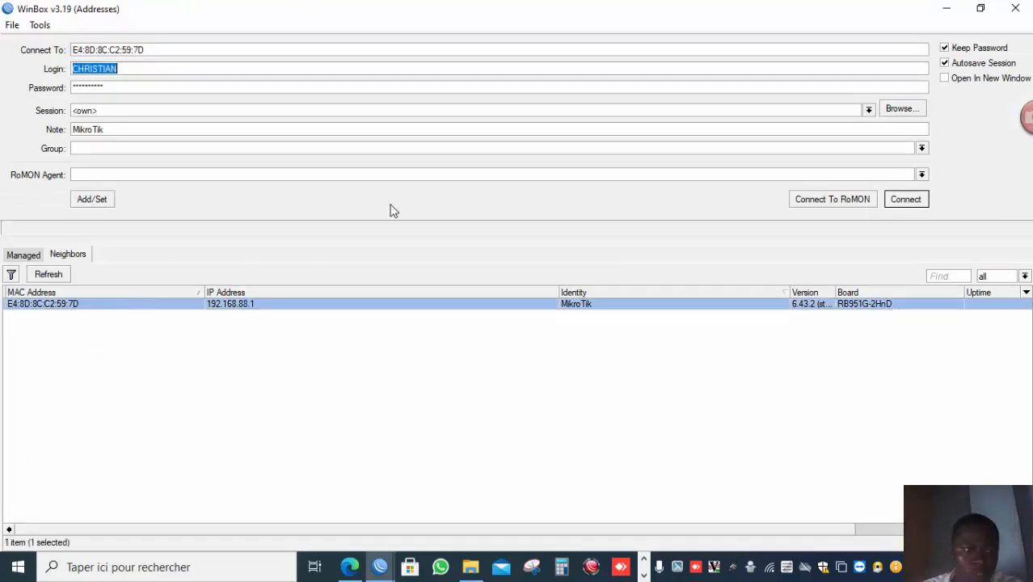
left_click(916, 204)
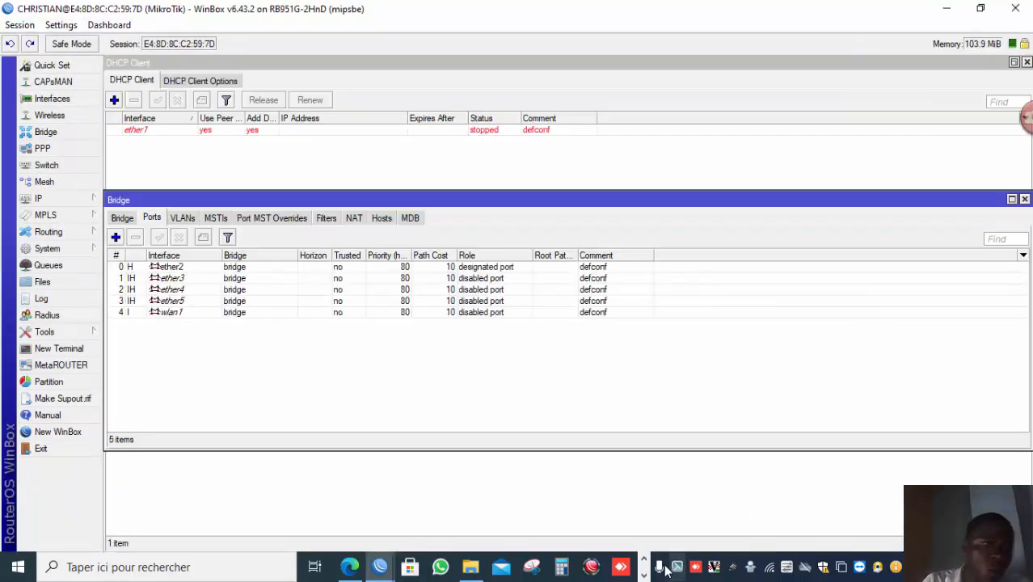
left_click(643, 574)
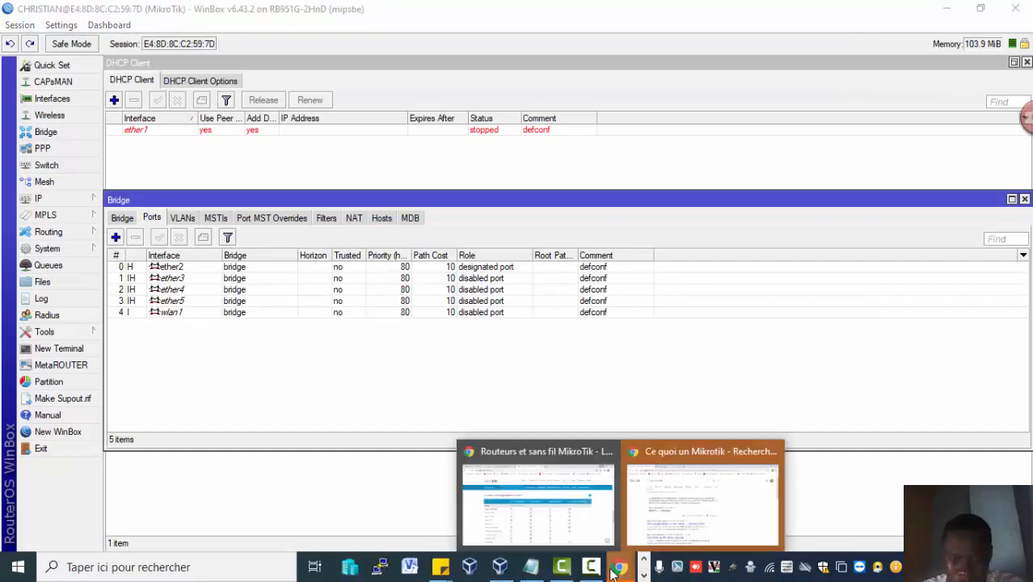
mouse_move(592, 567)
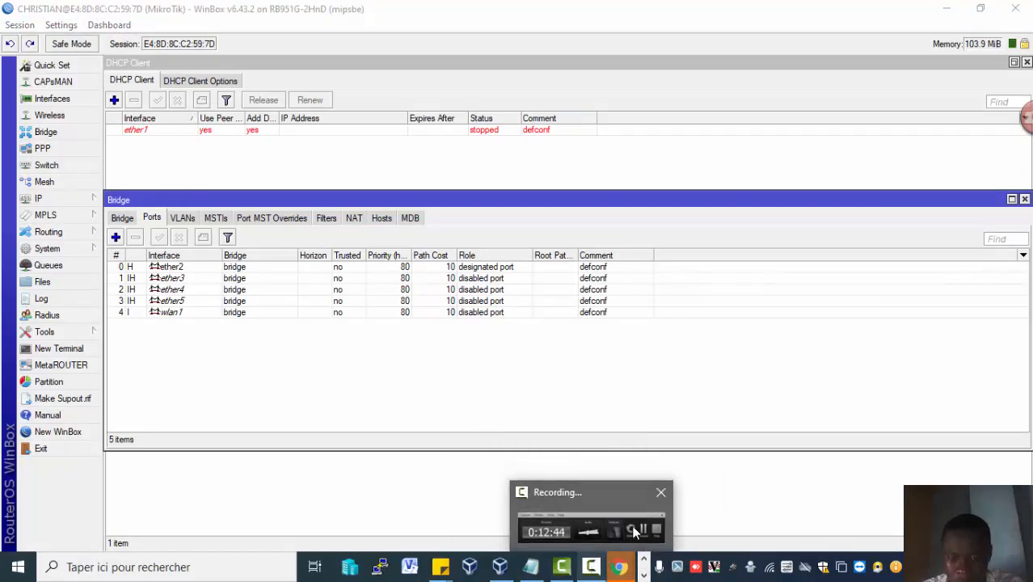
left_click(632, 525)
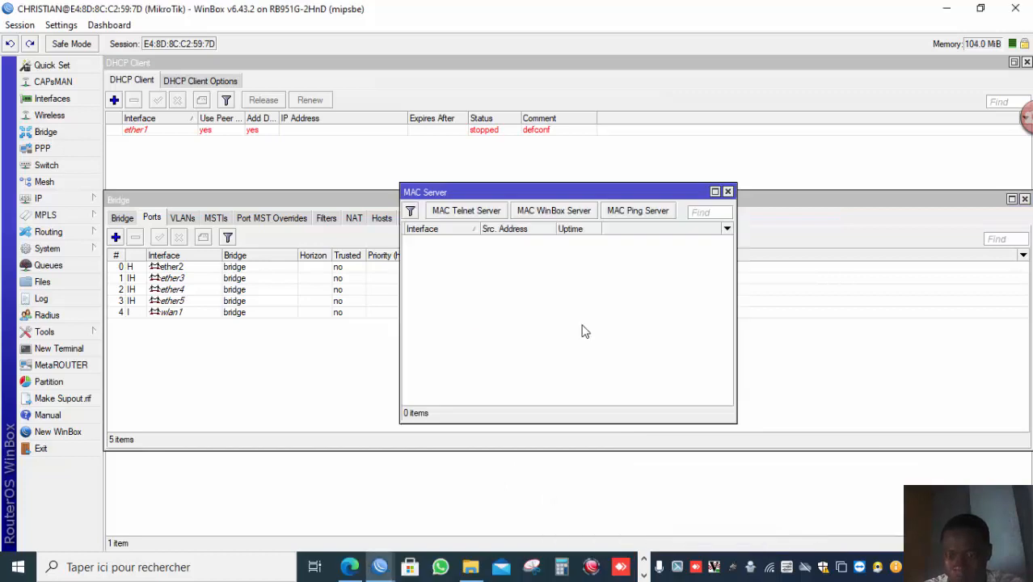
left_click(459, 212)
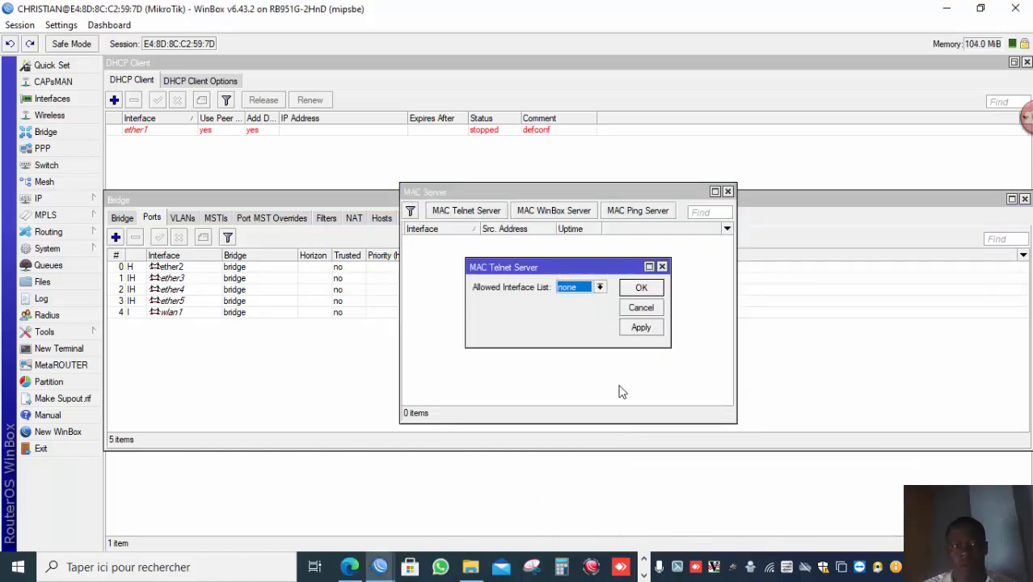
left_click(644, 574)
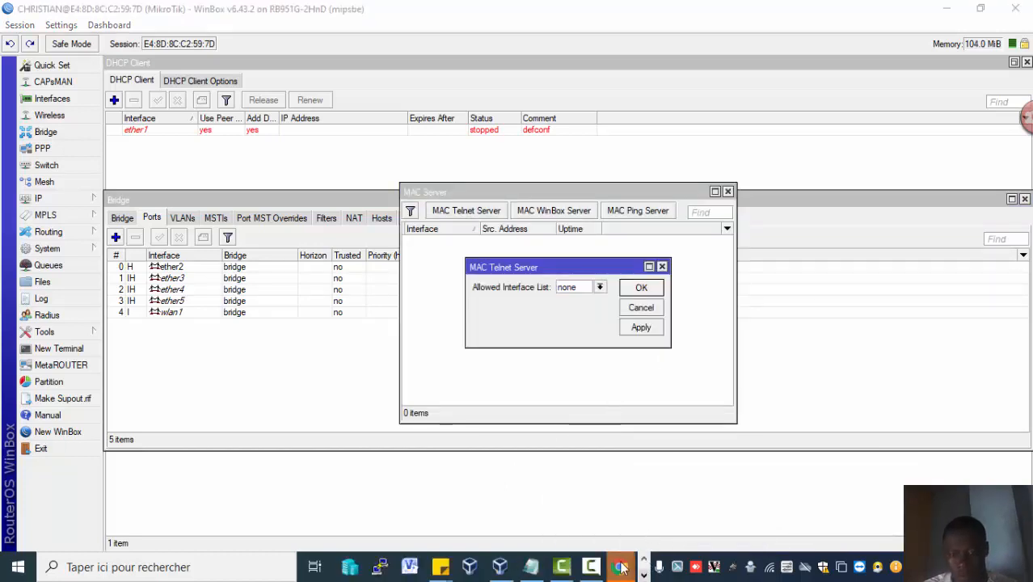
left_click(598, 567)
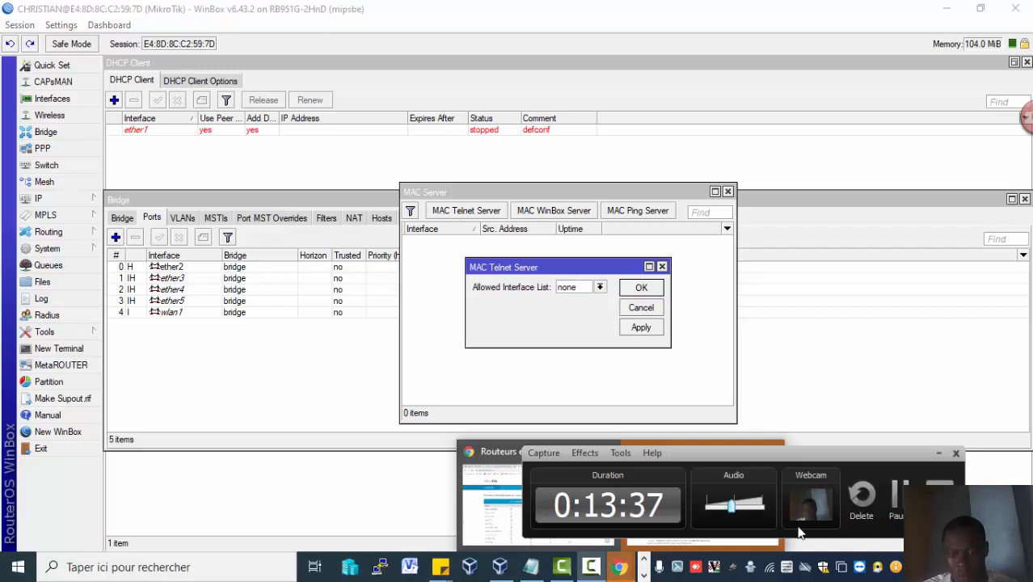
left_click(895, 499)
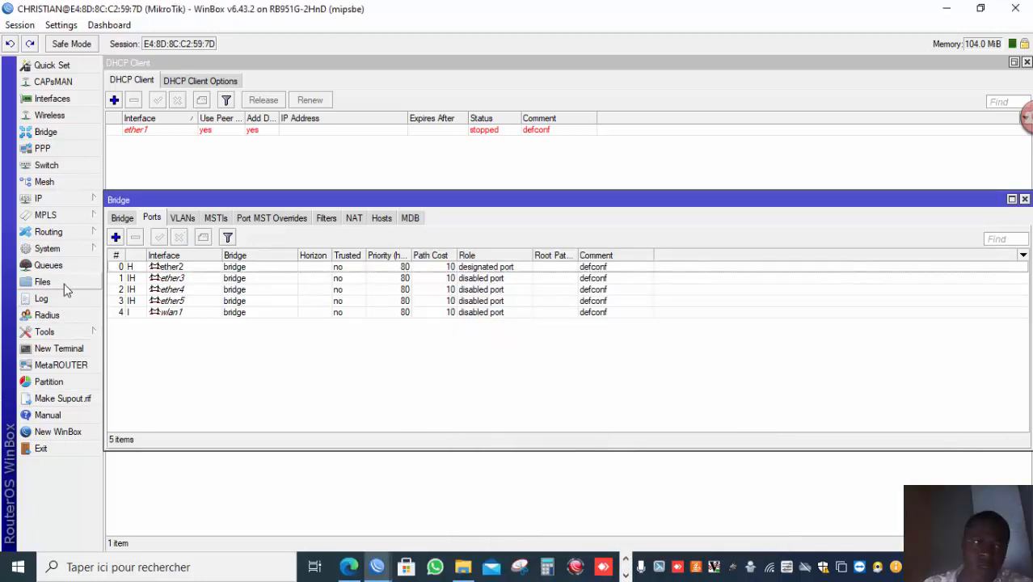
Set the MAC Telnet Server's allowed interface list to none.
left_click(76, 331)
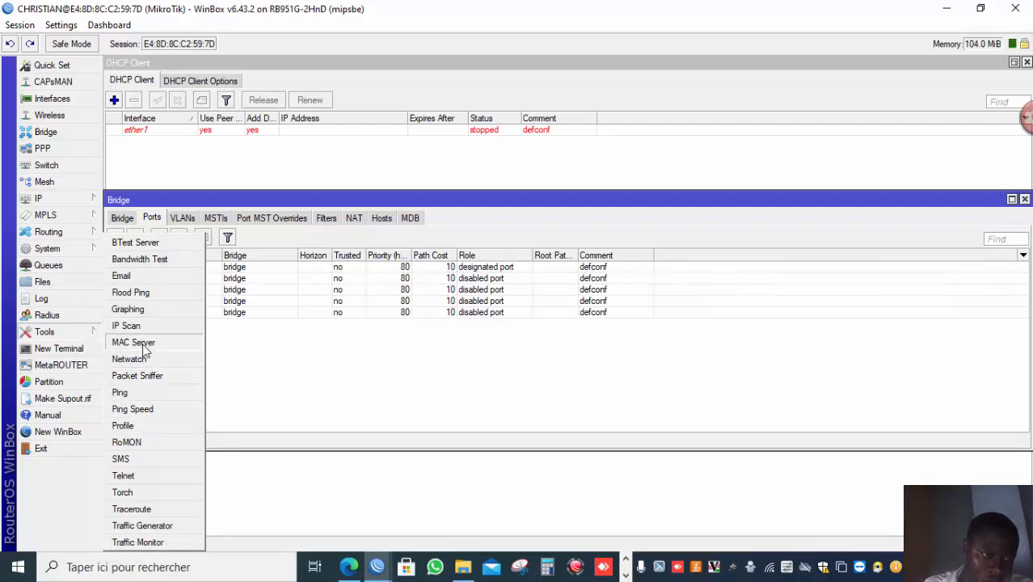
left_click(142, 340)
left_click(469, 212)
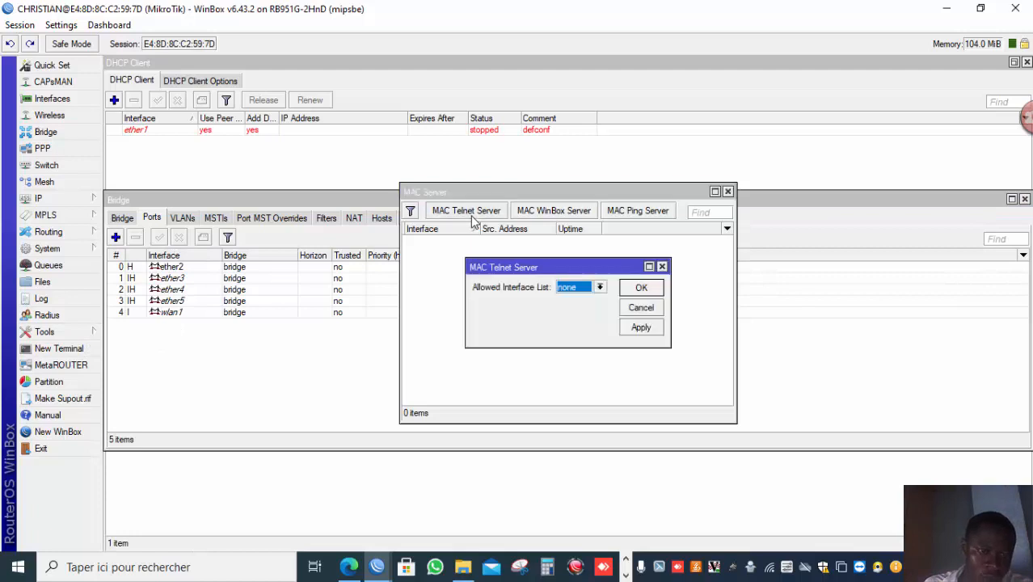
left_click(599, 287)
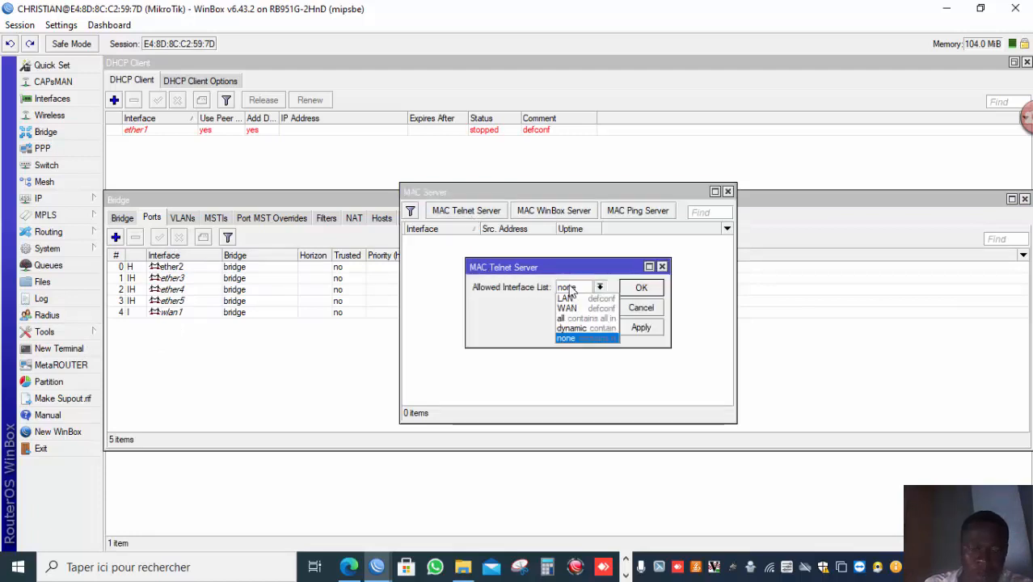
left_click(568, 337)
left_click(639, 291)
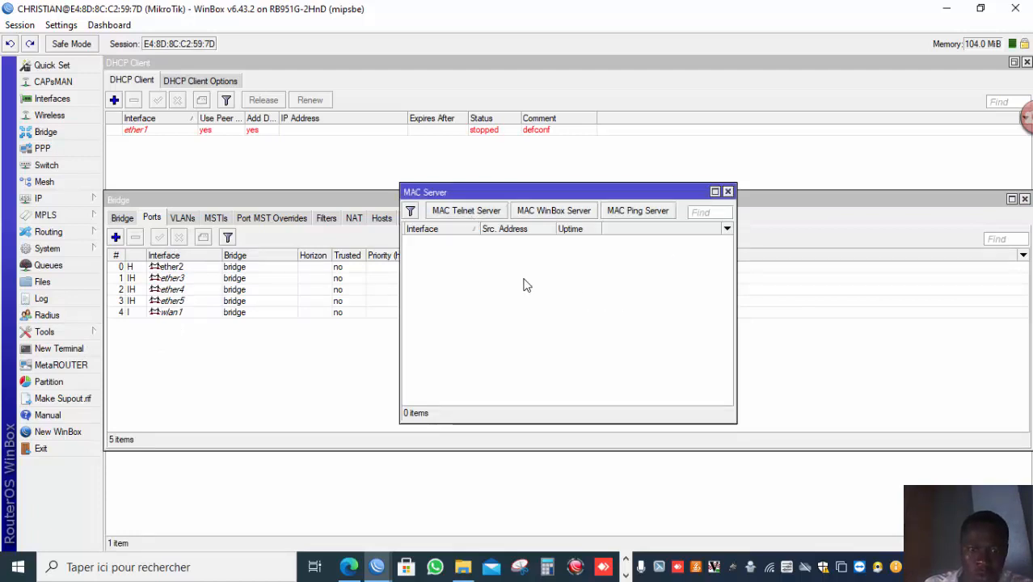
Review the MAC WinBox Server and MAC Ping Server settings.
left_click(532, 210)
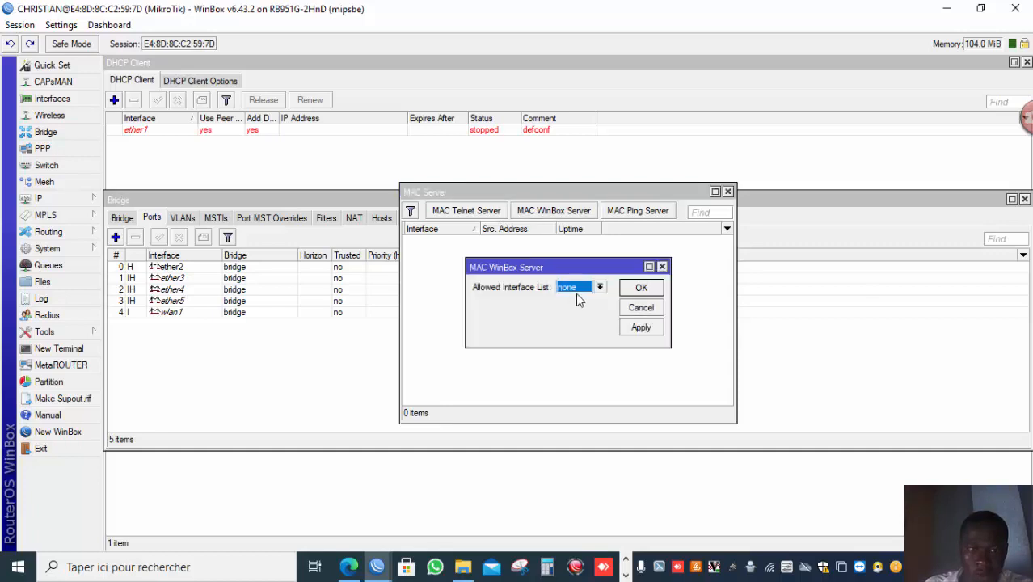
left_click(641, 289)
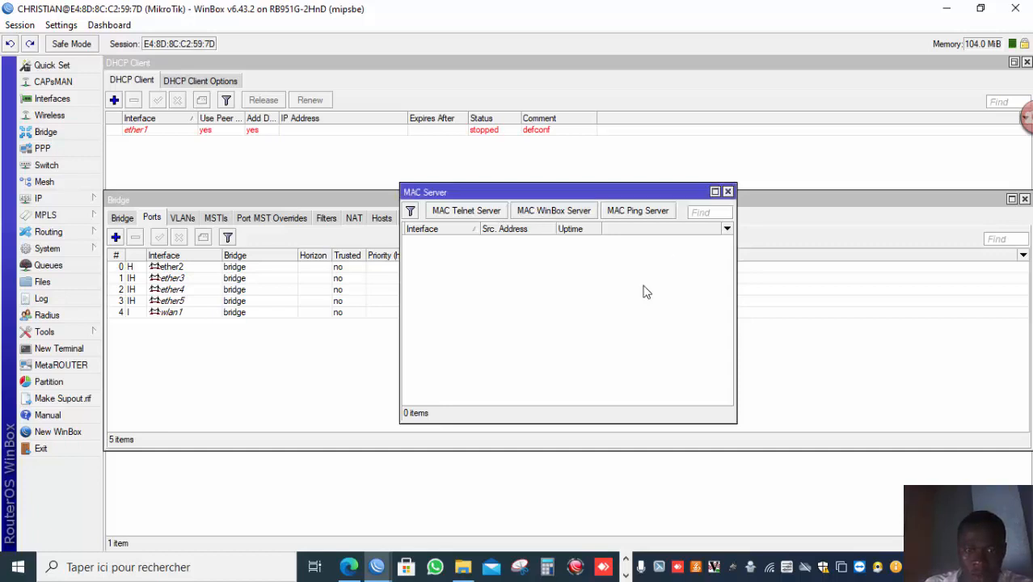
left_click(650, 209)
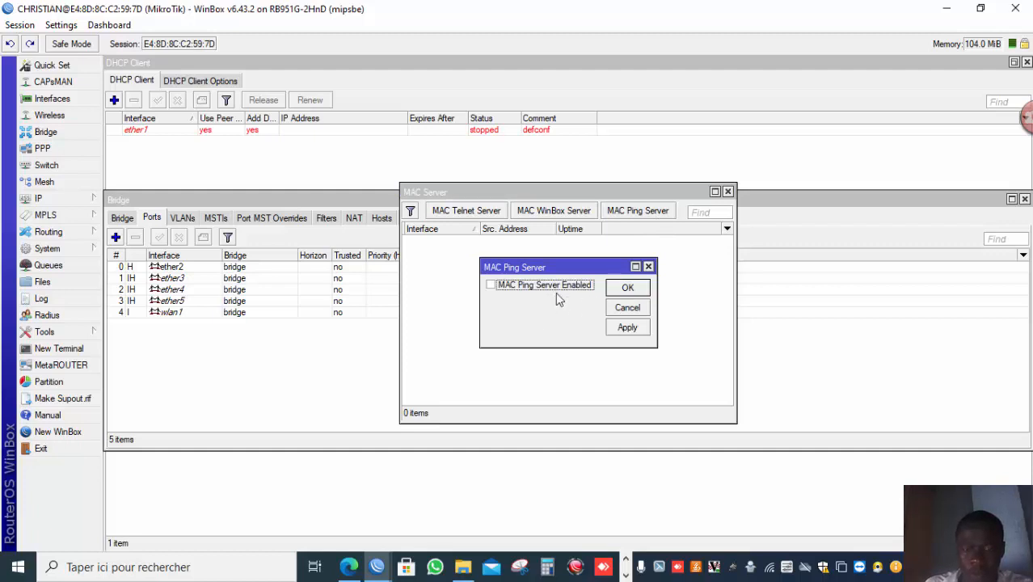
Close the MAC Ping Server dialog and disconnect from the router session.
left_click(622, 289)
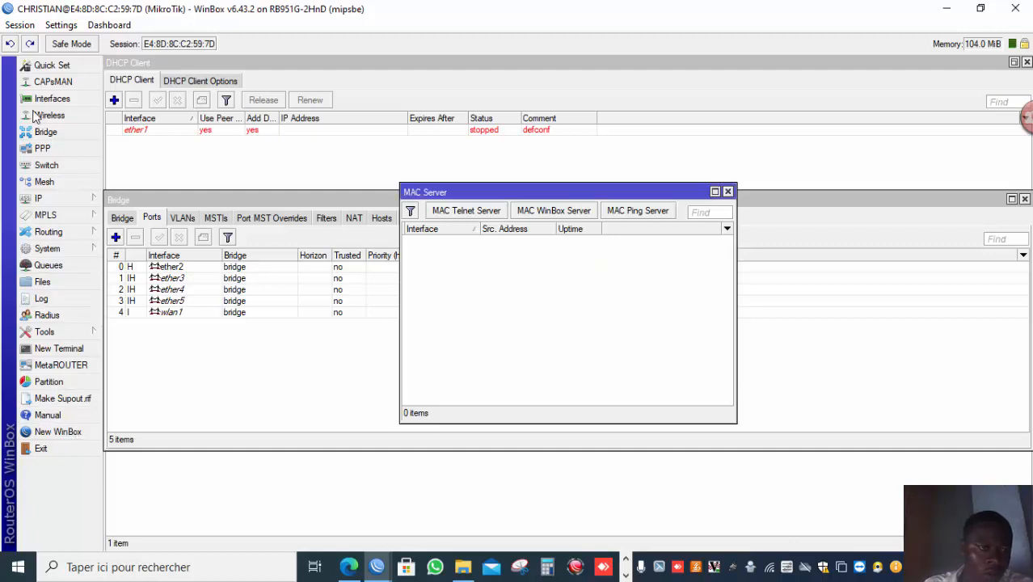
left_click(20, 25)
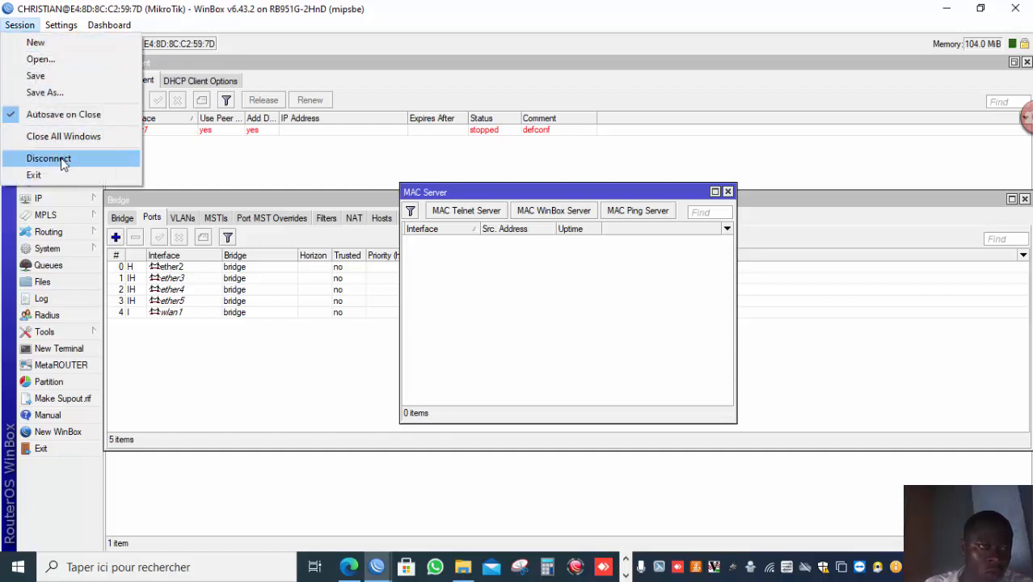
left_click(65, 160)
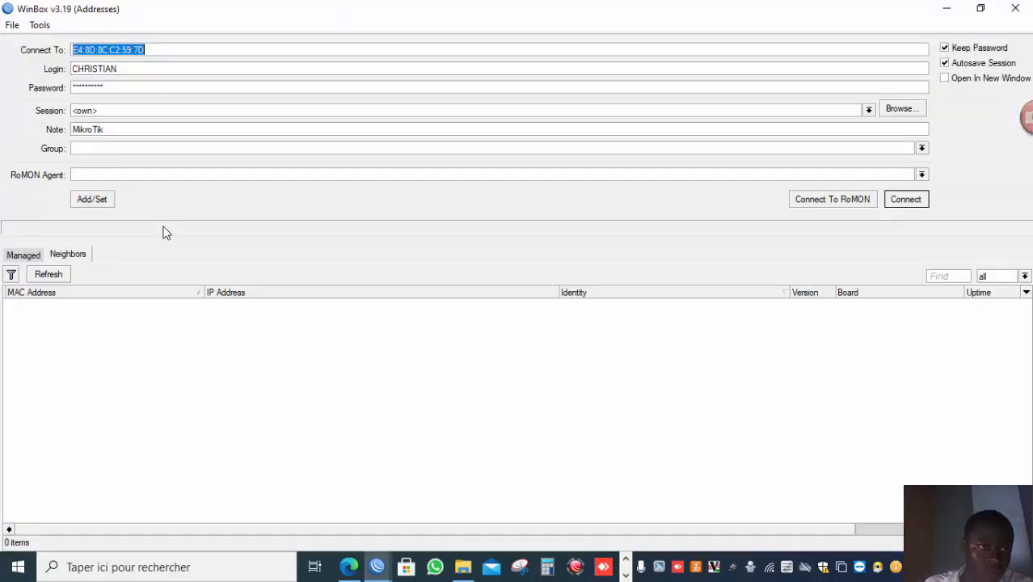
Try to reconnect to the router by its MAC address from the neighbors list.
left_click(69, 308)
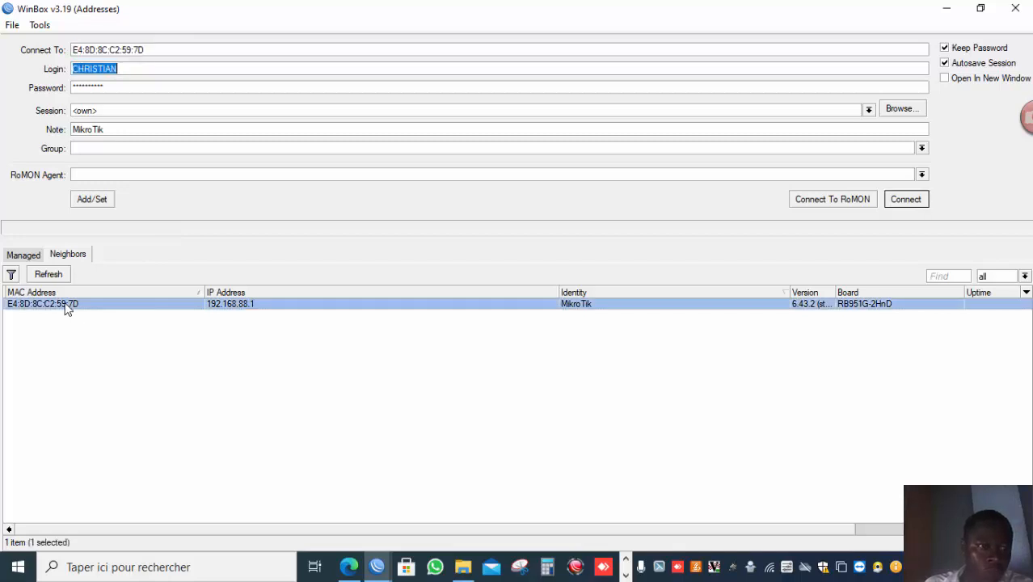
double_click(68, 310)
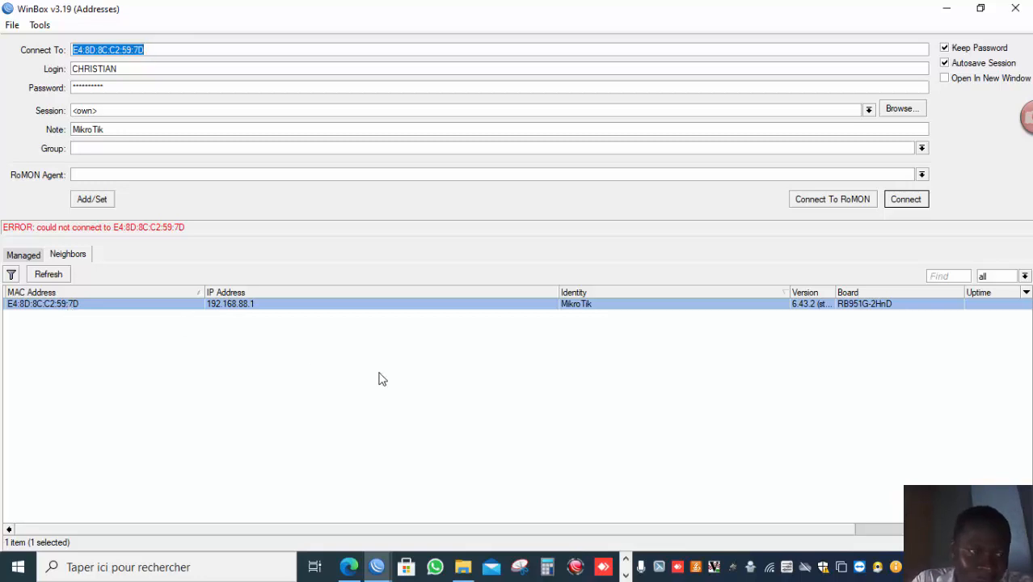
left_click(626, 574)
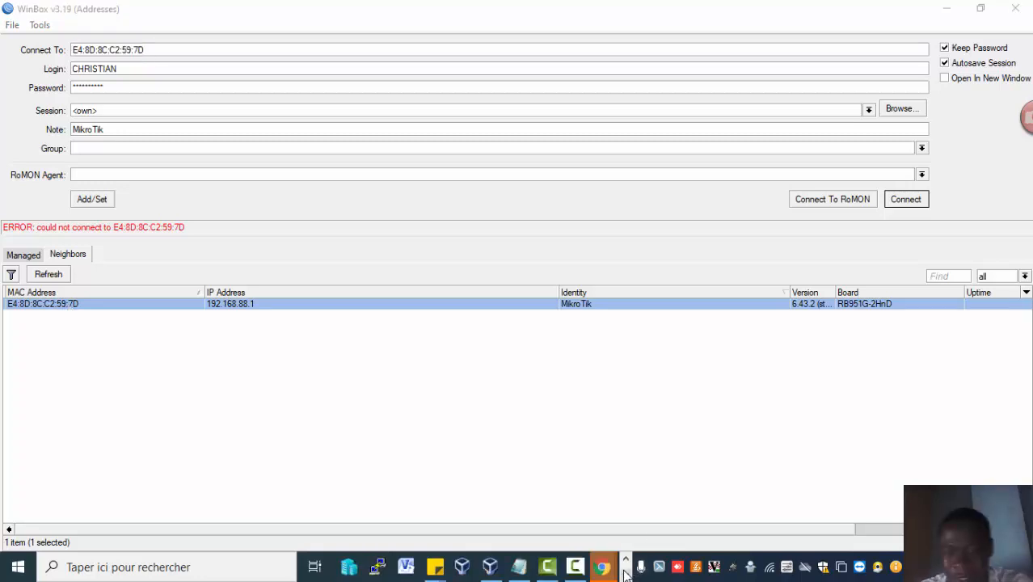
mouse_move(574, 570)
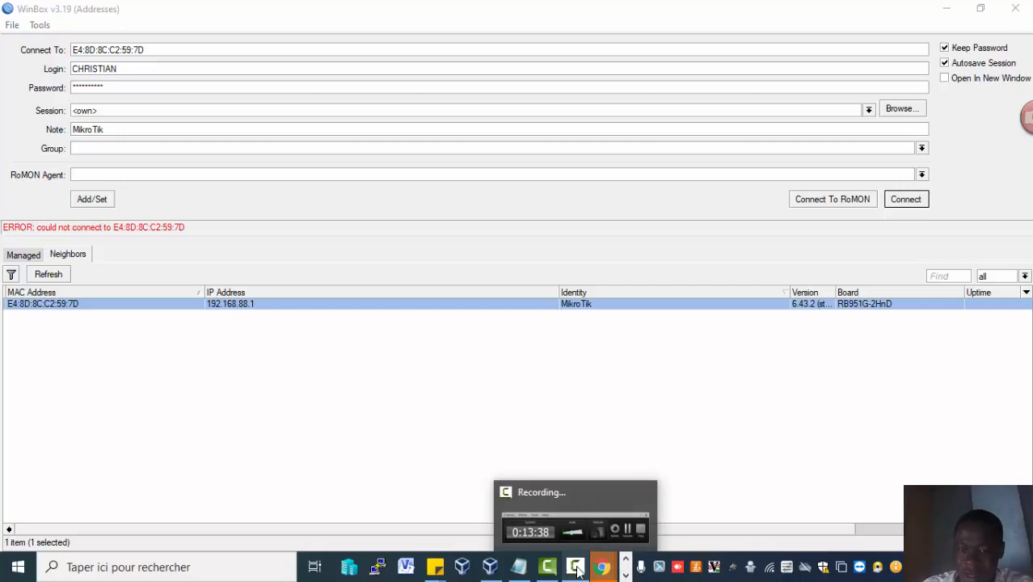
left_click(615, 490)
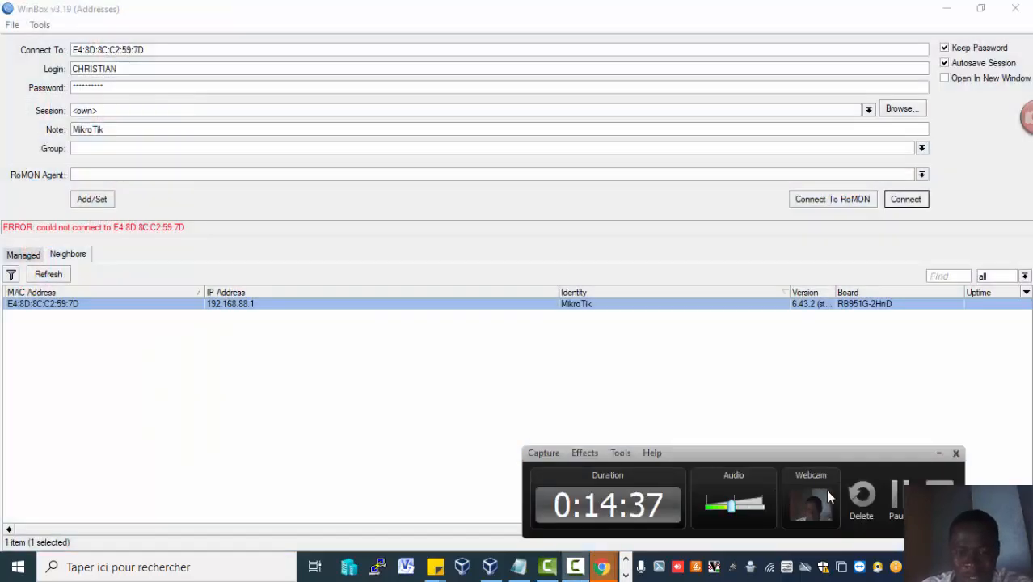
left_click(894, 491)
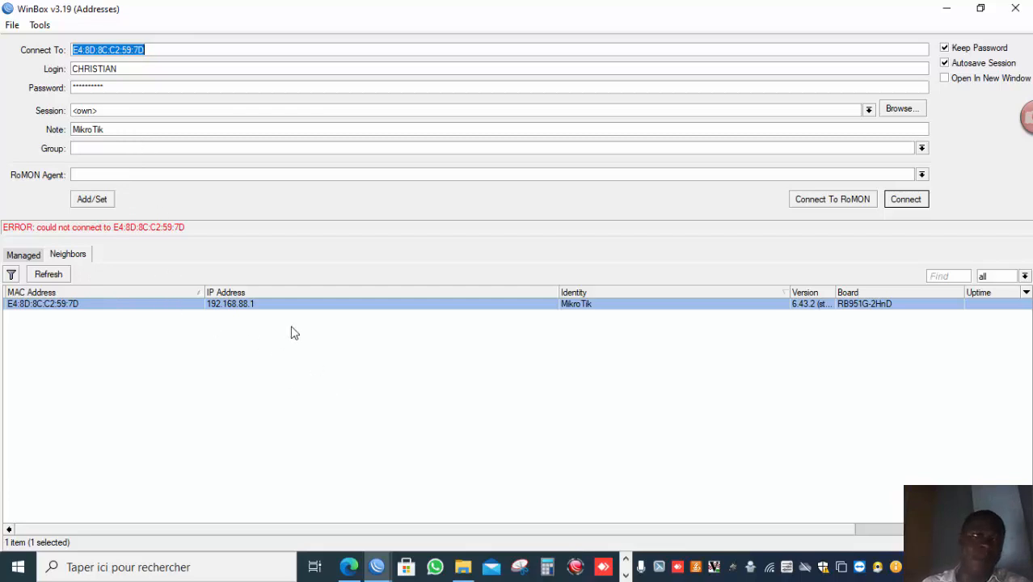
Connect to the router by its IP address 192.168.88.1 from the neighbors list.
left_click(249, 310)
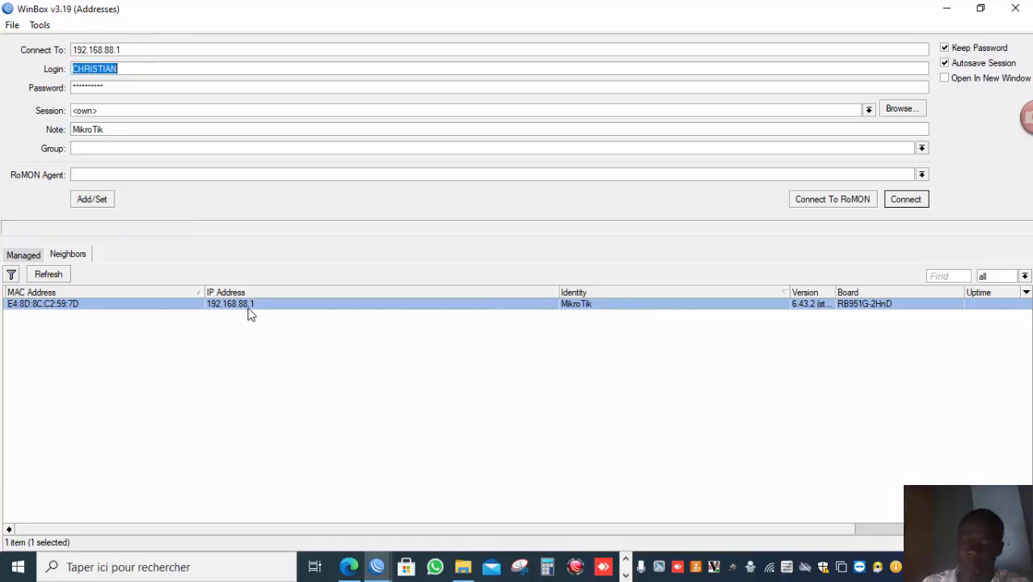
key("Return")
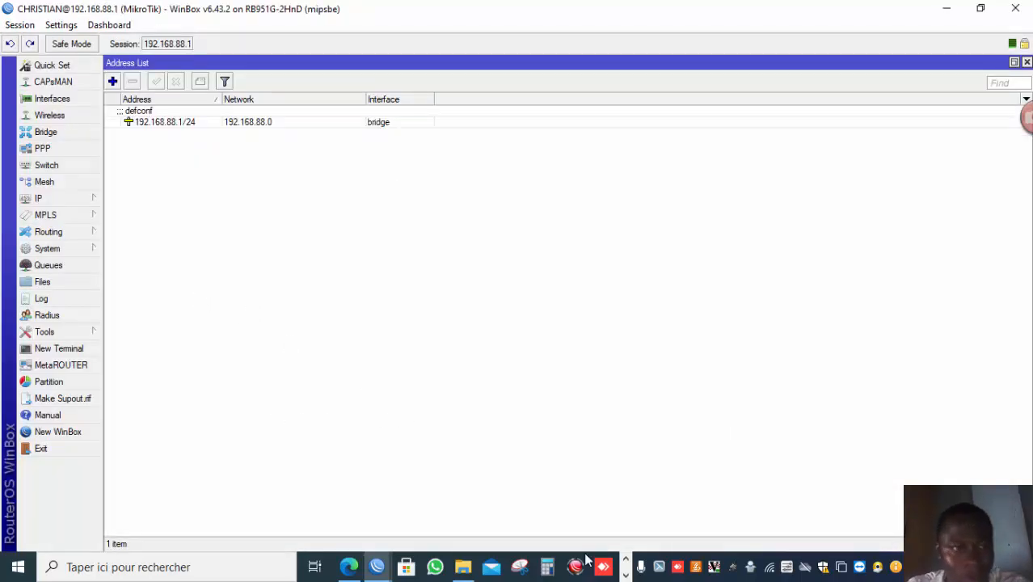
left_click(626, 575)
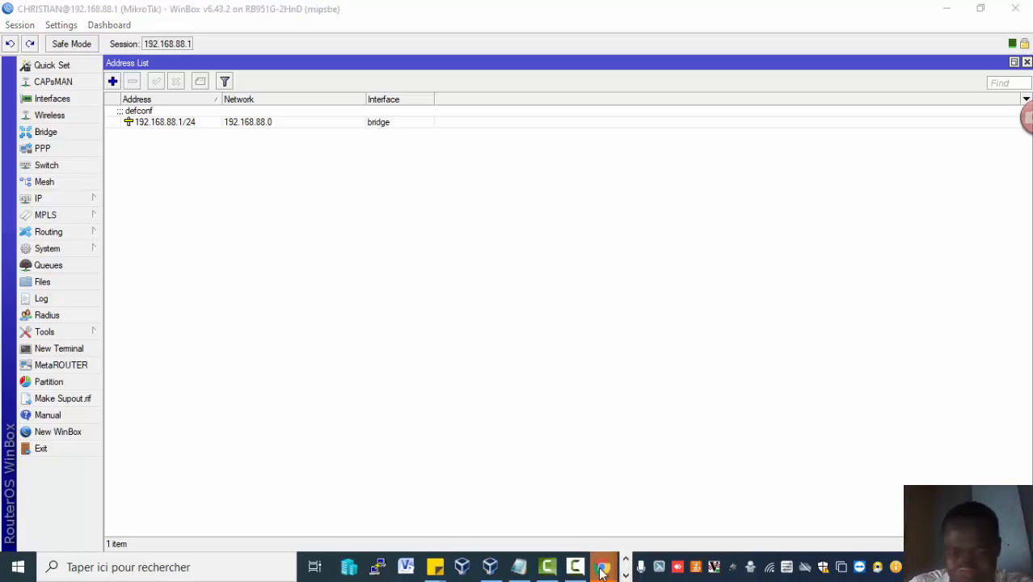
left_click(576, 525)
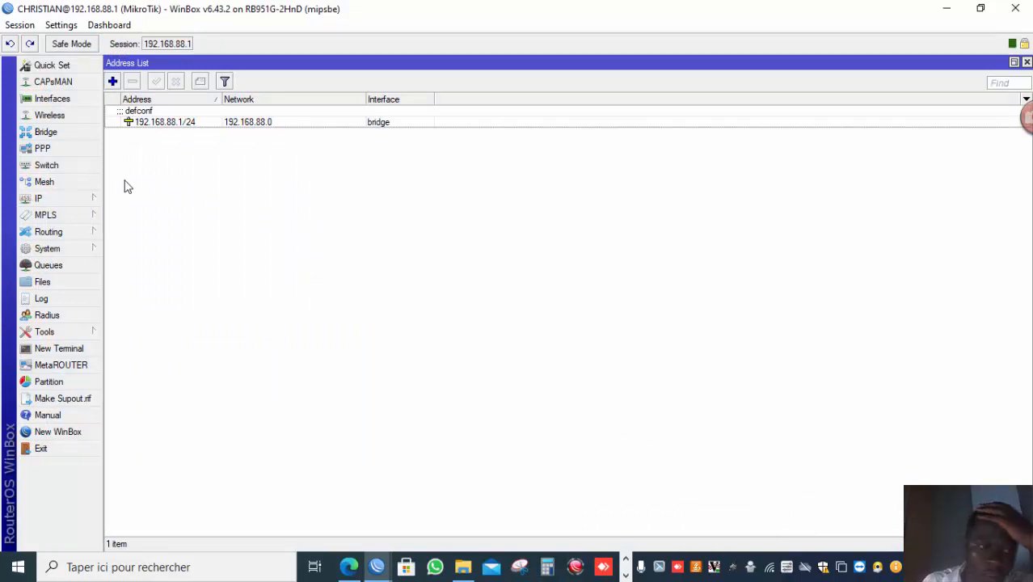
Open IP Services and set the winbox service to port 1212, available from 192.168.88.0/24, and apply.
left_click(95, 199)
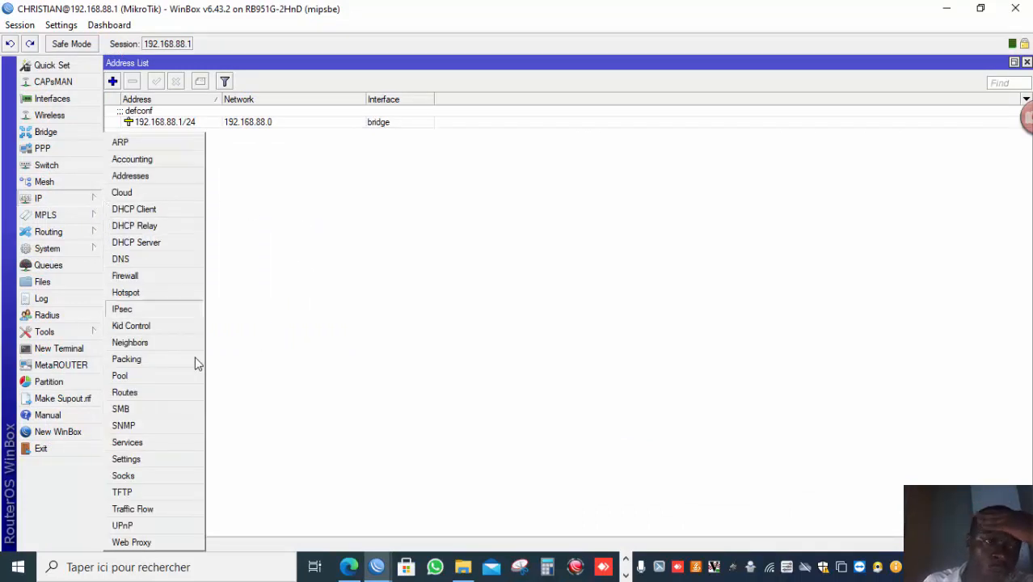
left_click(179, 440)
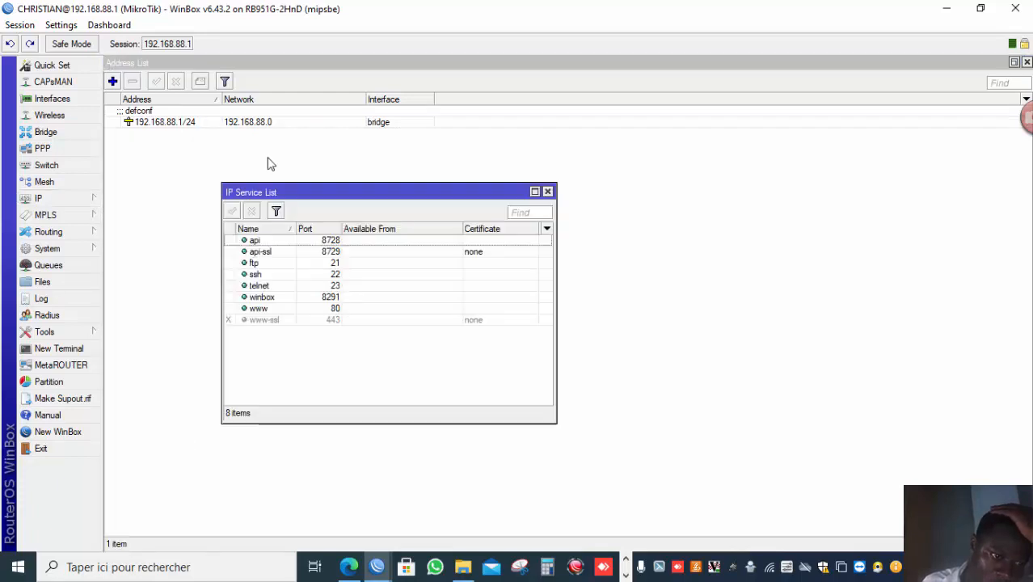
double_click(309, 297)
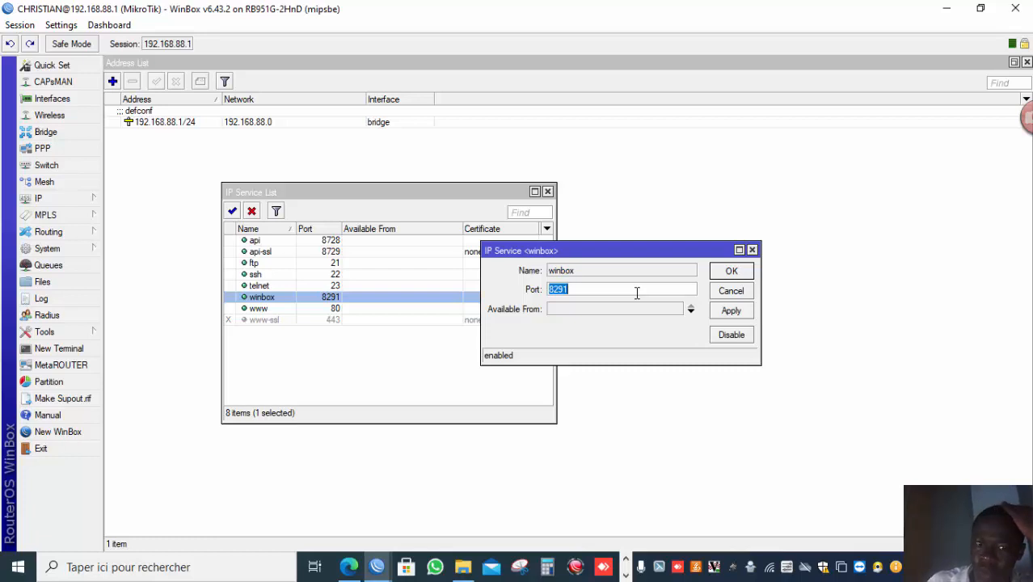
type("8")
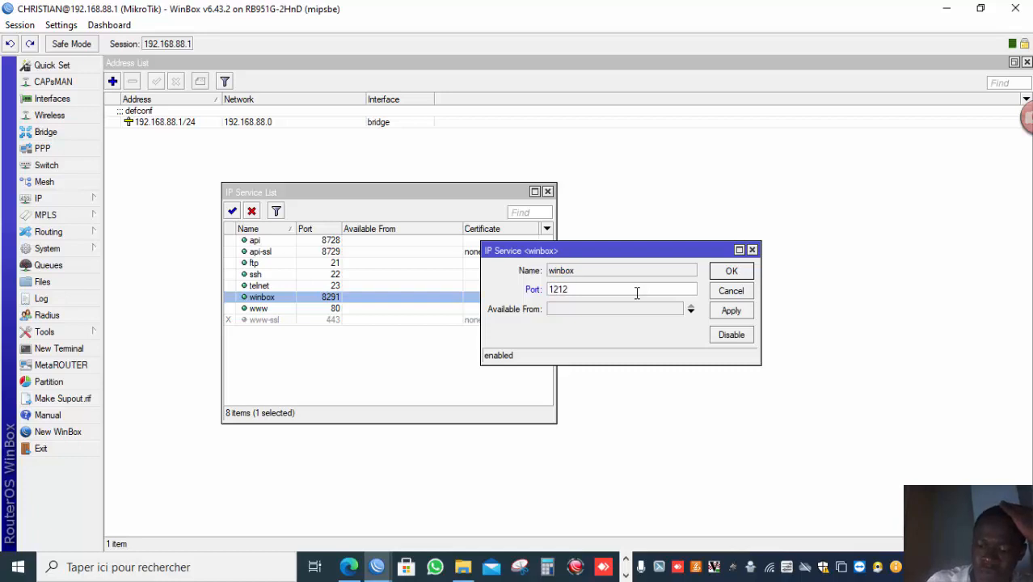
left_click(657, 314)
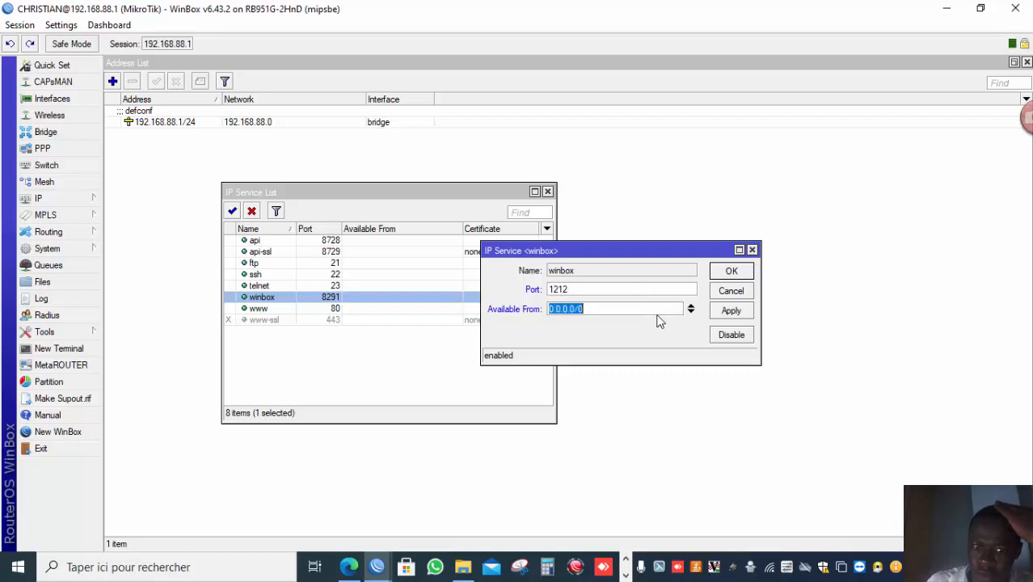
type("192")
type(".1")
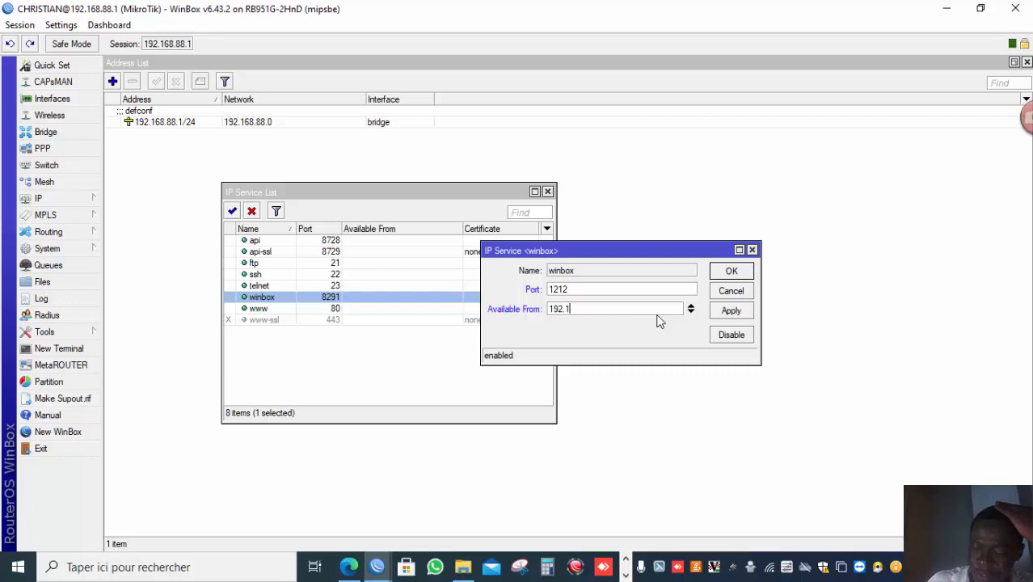
type("68.88")
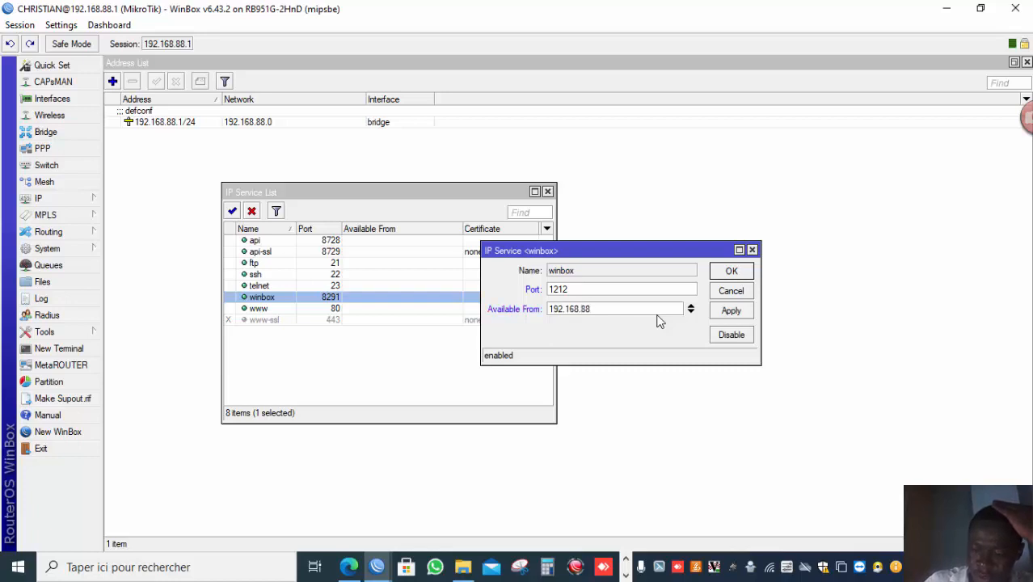
type(".0/")
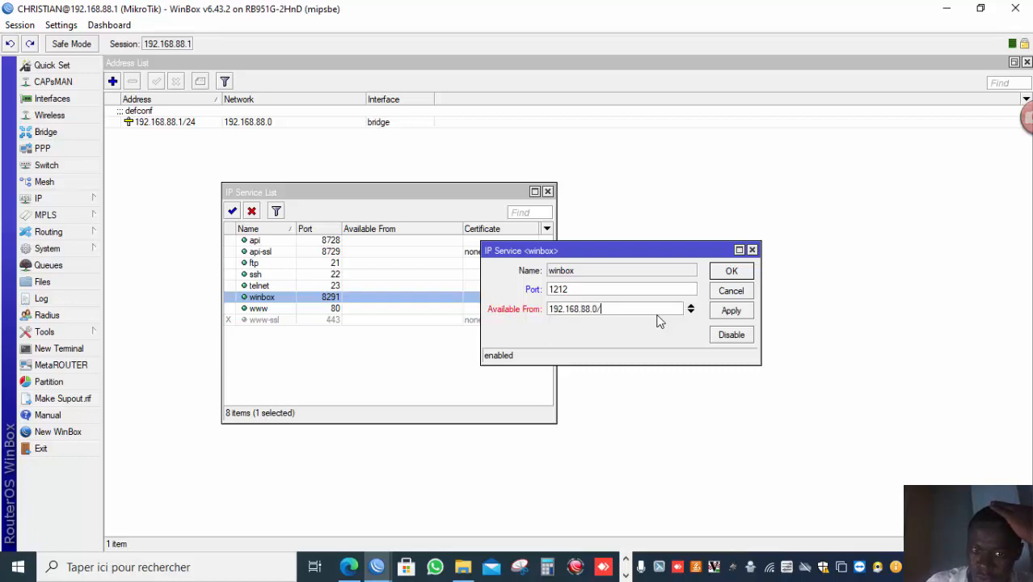
type("24")
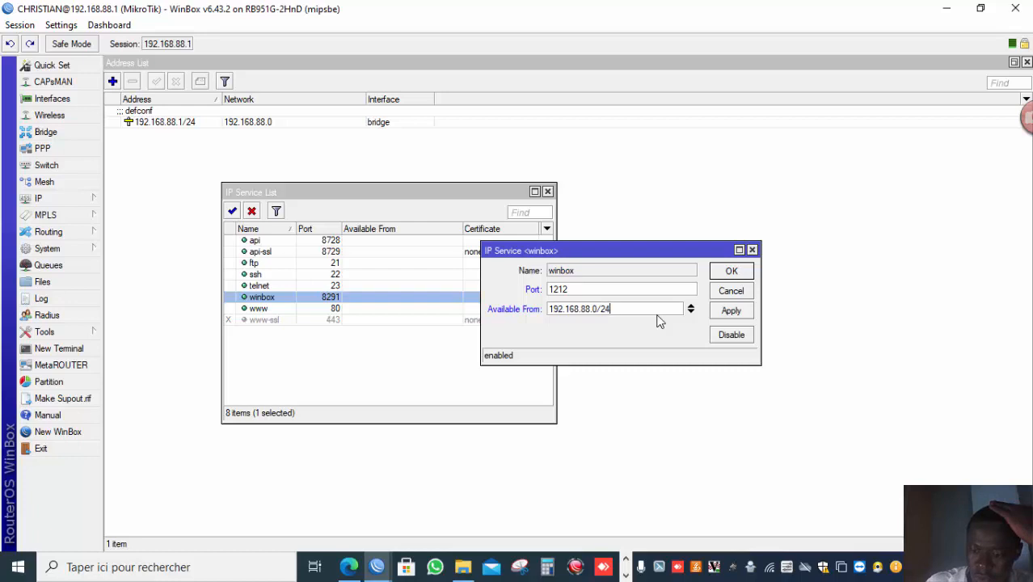
left_click(741, 313)
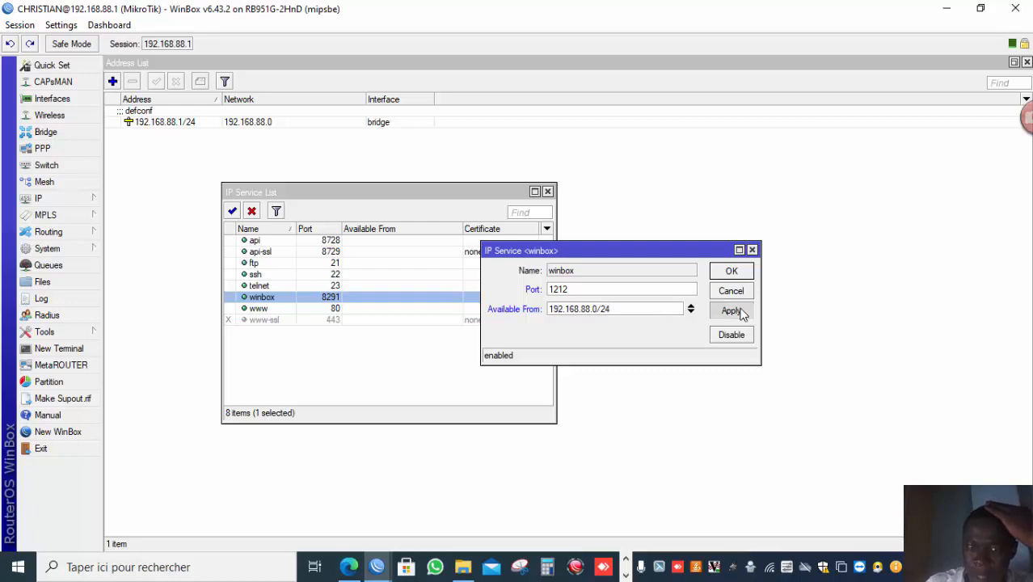
Set the www service to port 1229, available from 192.168.88.0/24, and confirm.
double_click(332, 310)
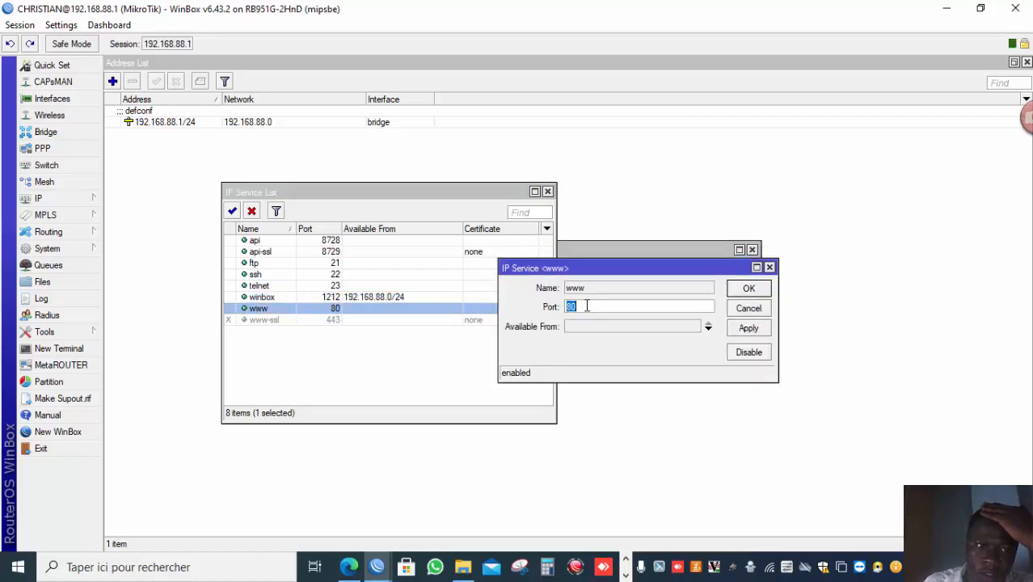
left_click(603, 325)
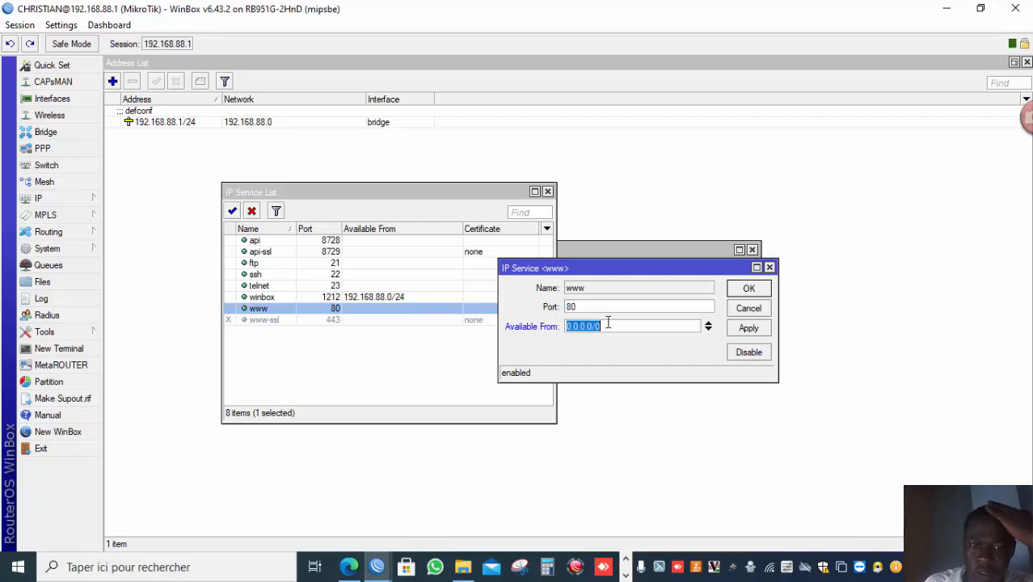
left_click(621, 310)
double_click(622, 311)
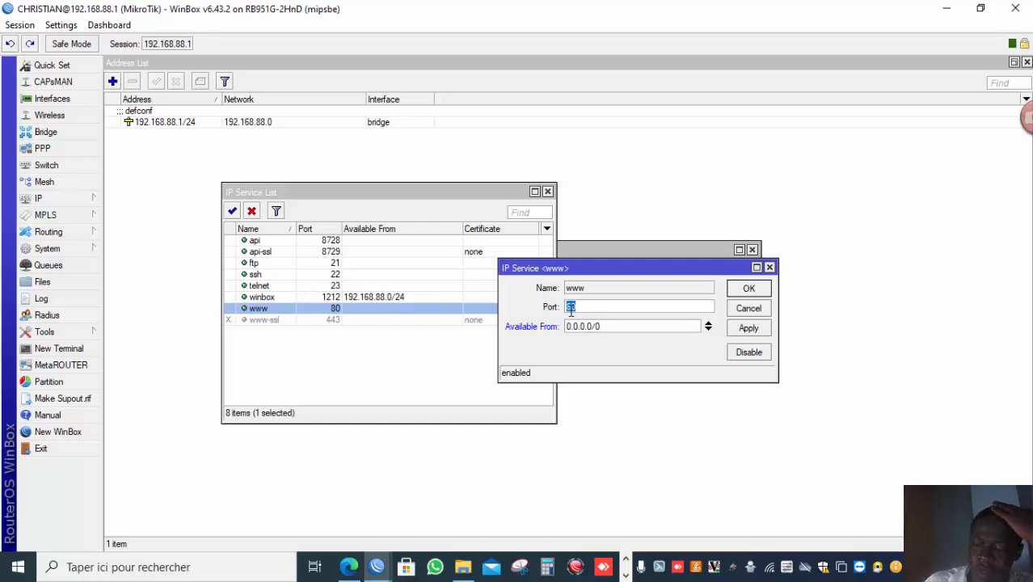
type("10")
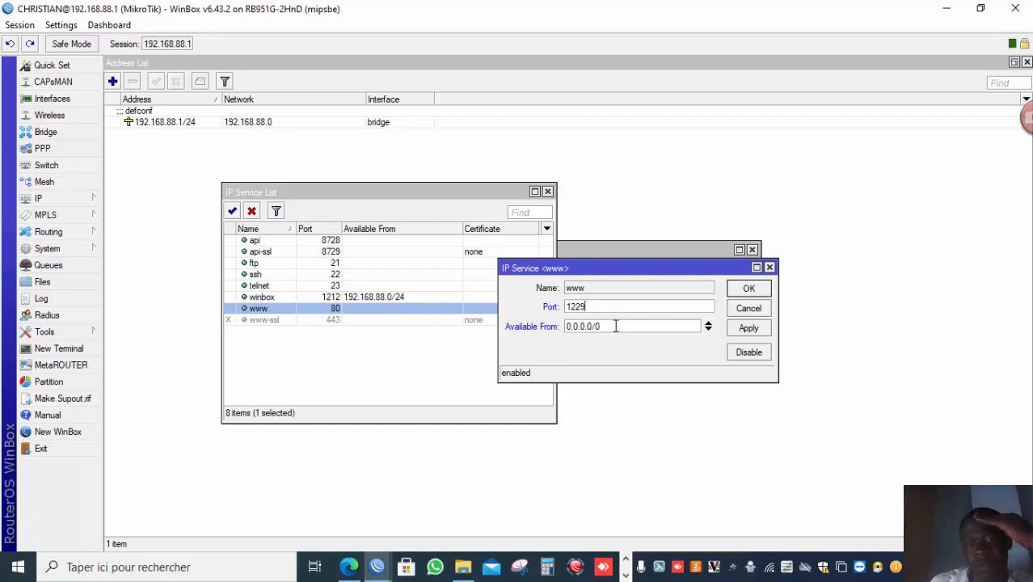
key("Tab")
type("1")
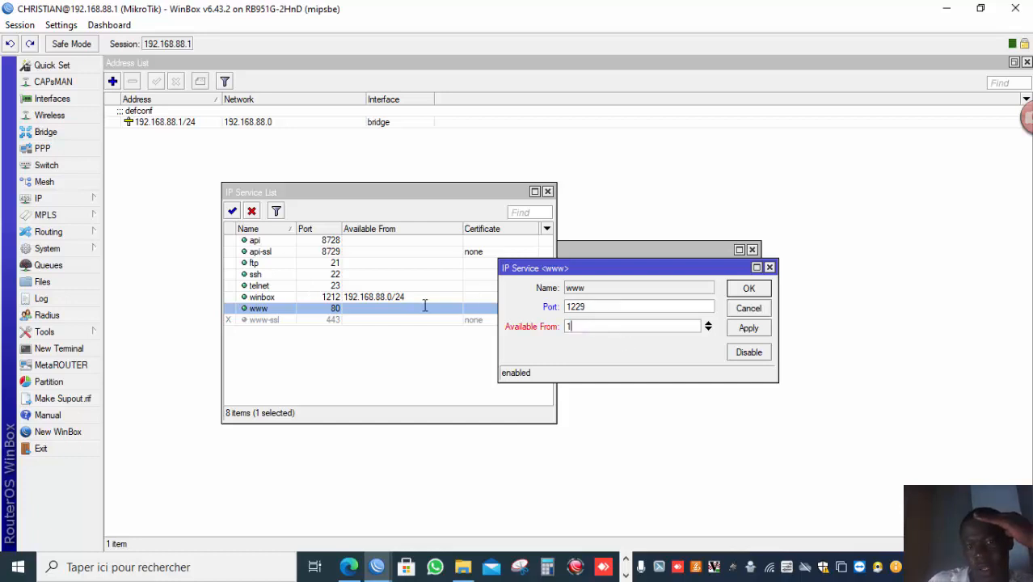
type("92.168.8")
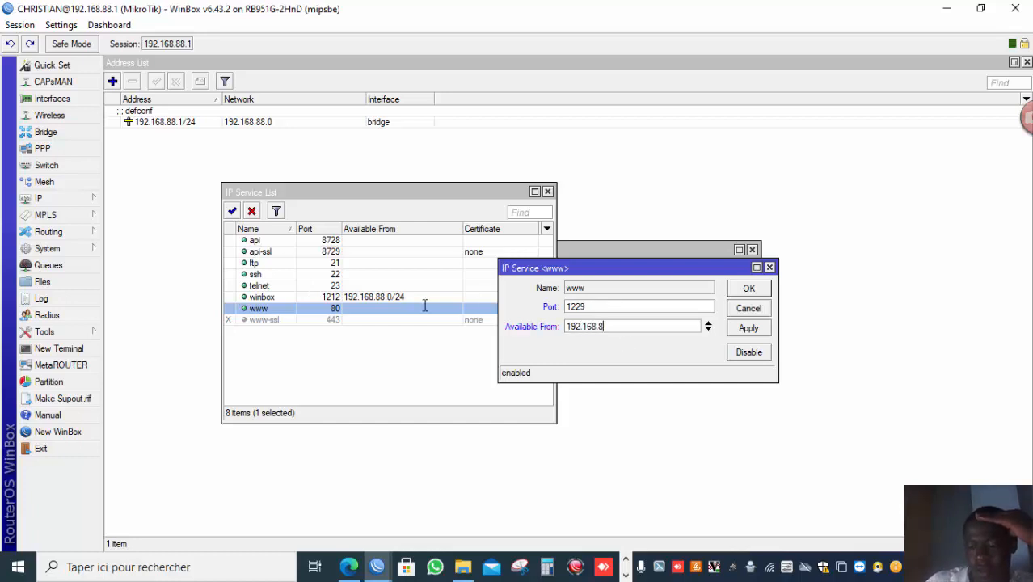
type("8.0/24")
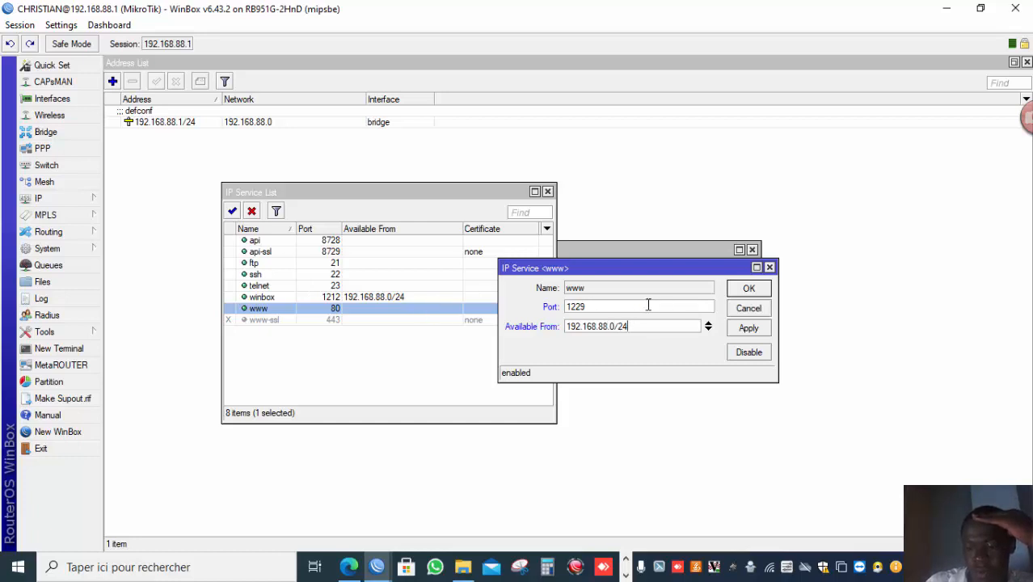
left_click(737, 327)
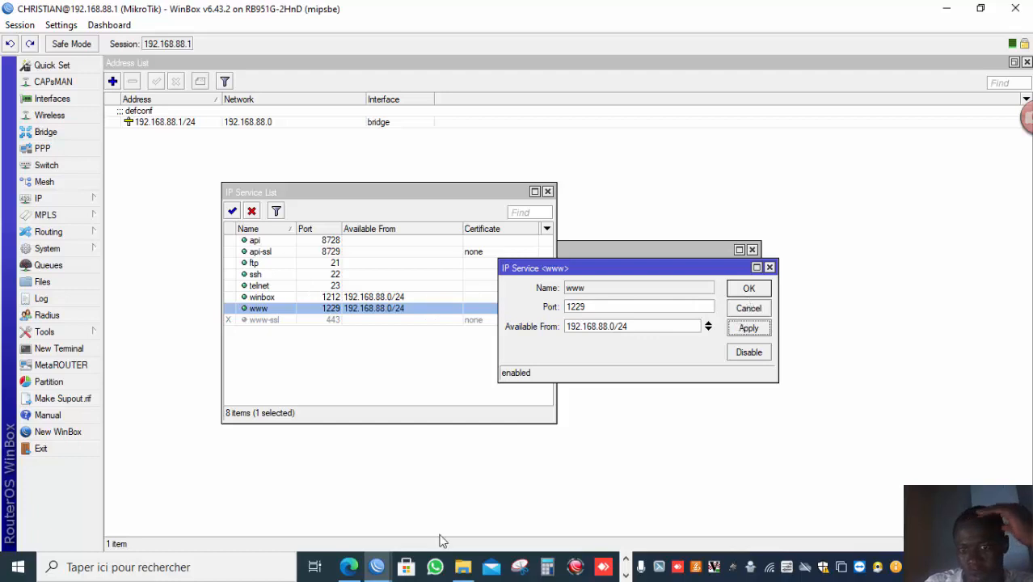
left_click(745, 289)
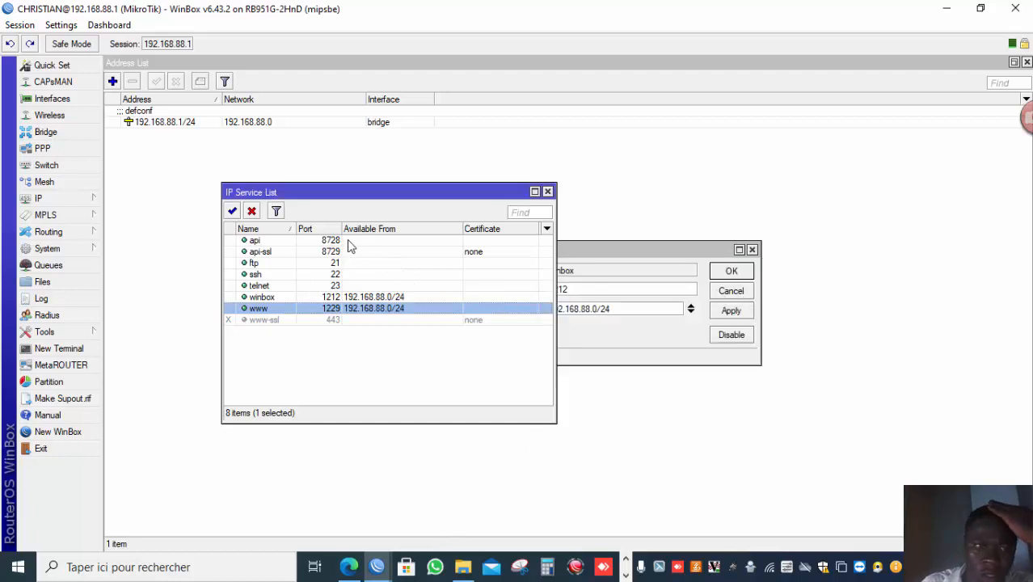
Disable the api, api-ssl, ftp and ssh services together.
left_click(348, 243)
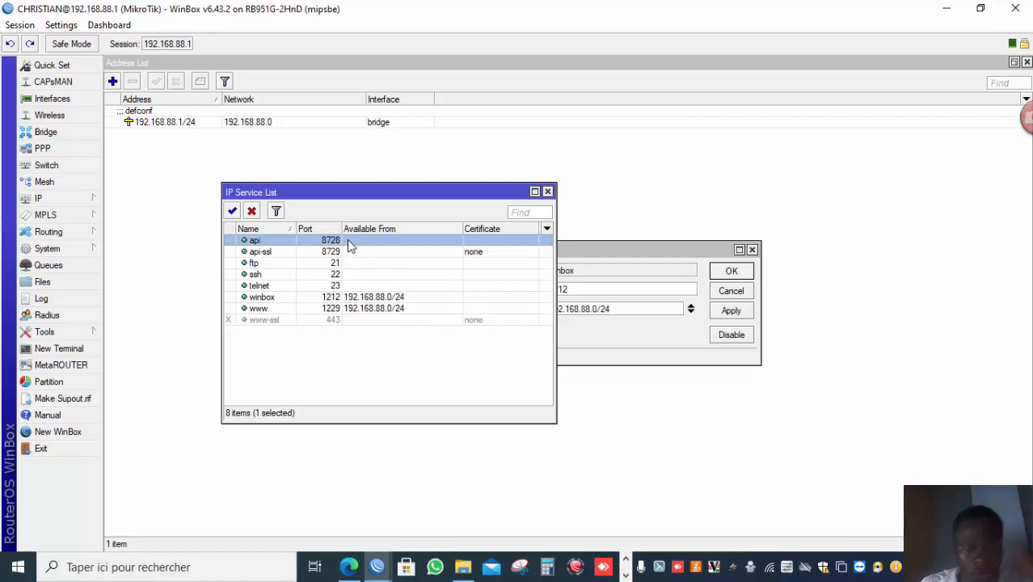
key("shift+Down")
key("shift+Down")
key("shift+Down")
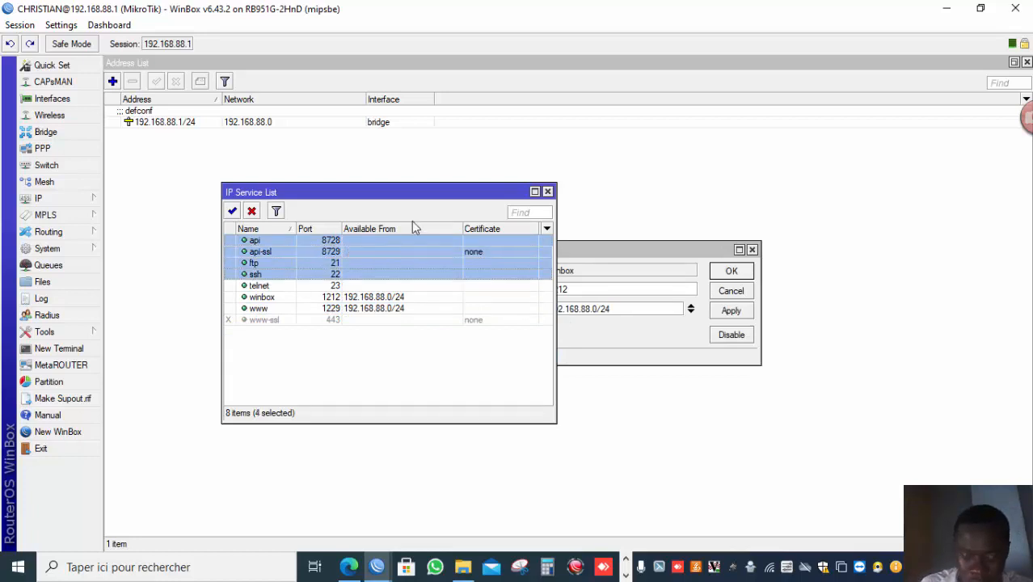
left_click(258, 212)
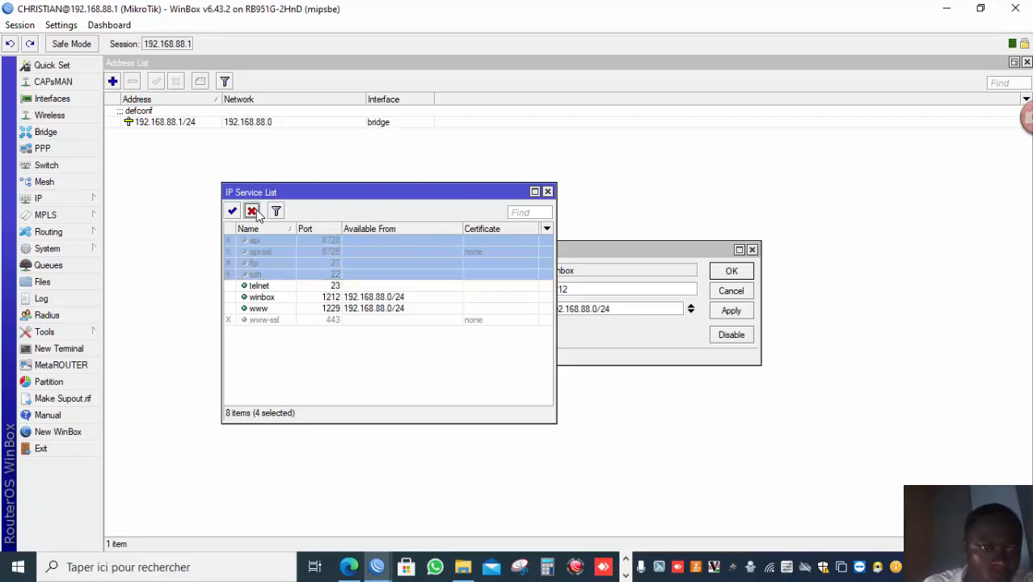
Disable the telnet service in the IP Service List and close the list.
left_click(275, 288)
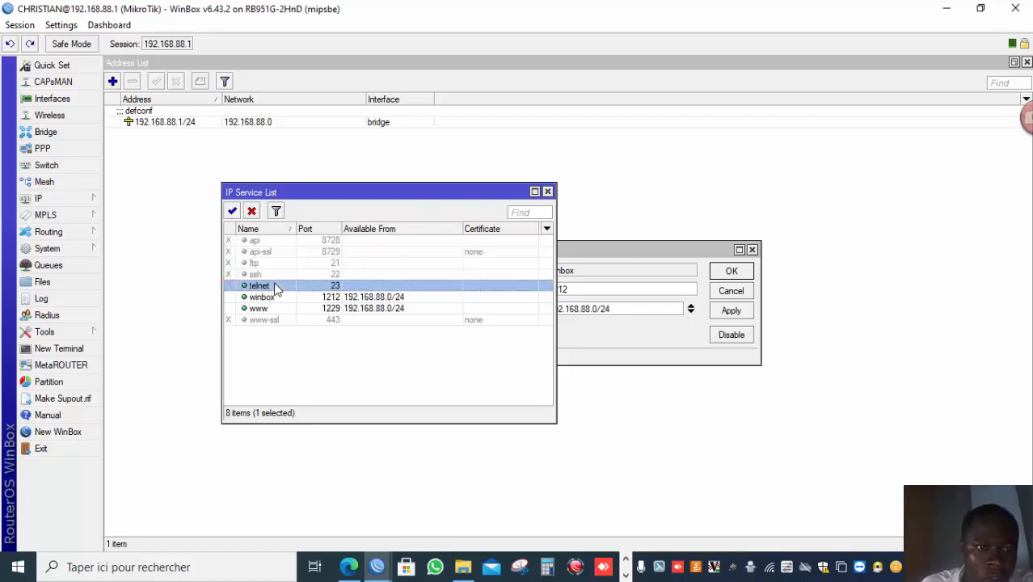
left_click(251, 211)
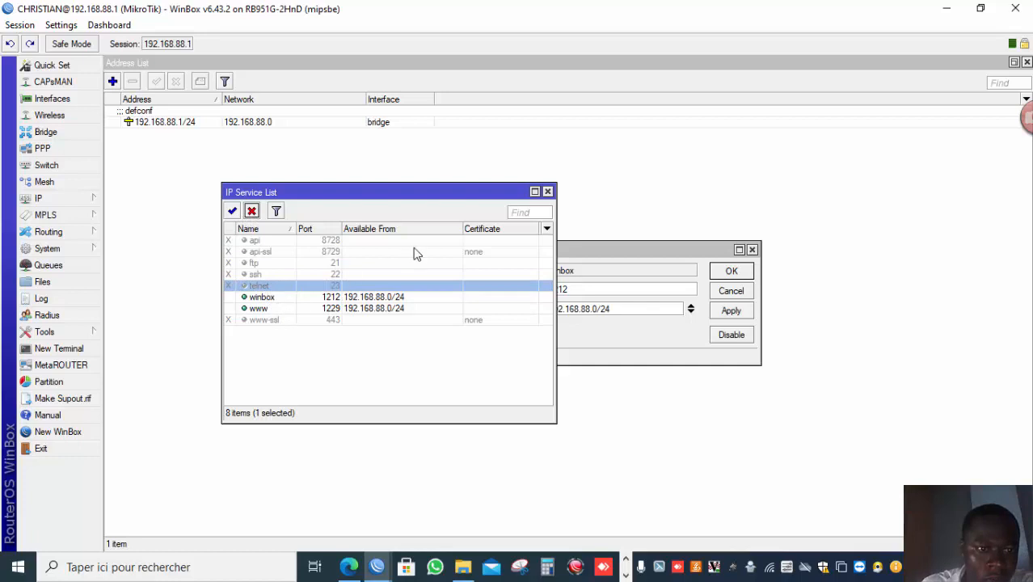
left_click(232, 211)
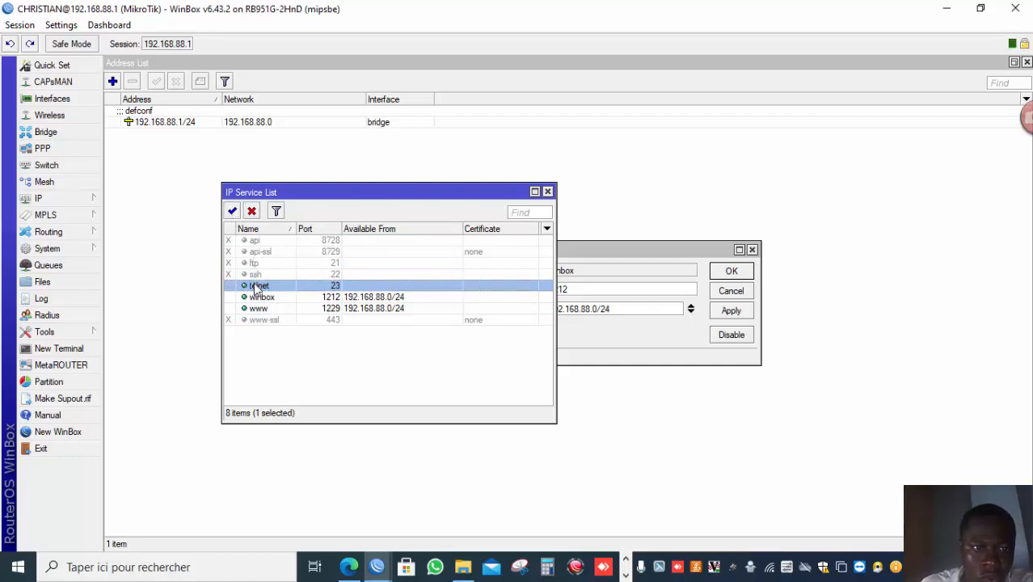
left_click(254, 212)
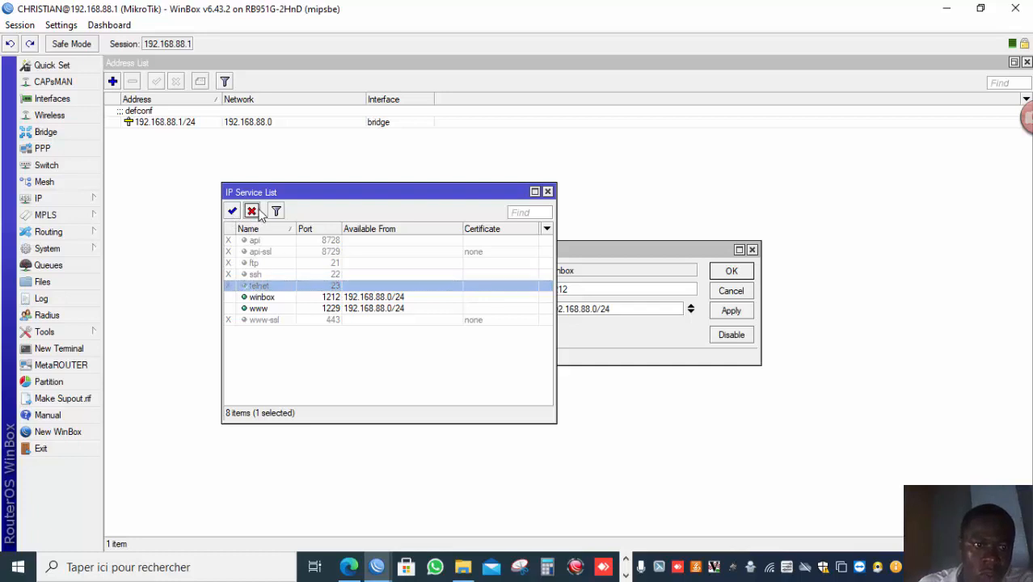
left_click(186, 328)
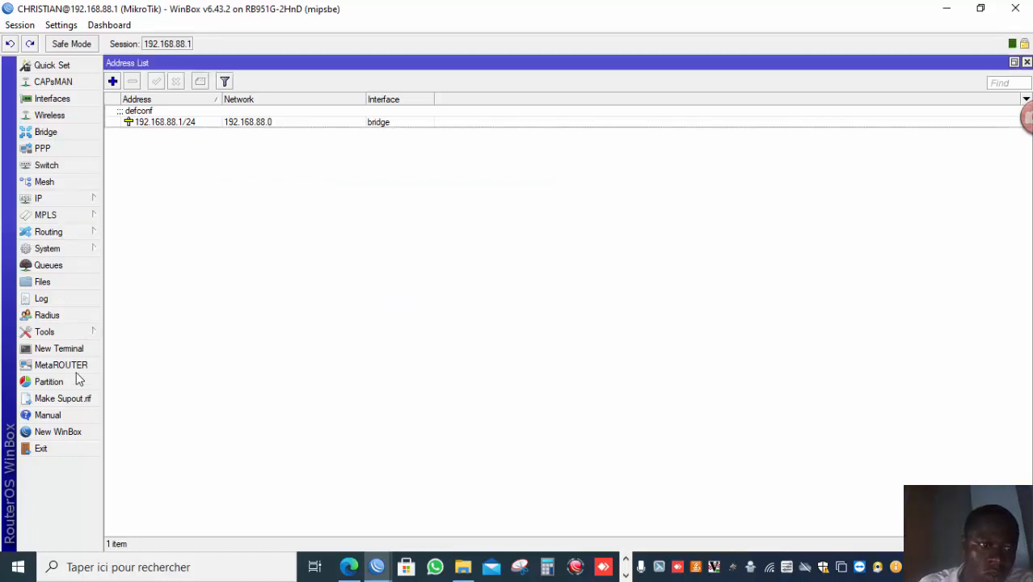
Disconnect the open WinBox sessions from the router.
left_click(27, 25)
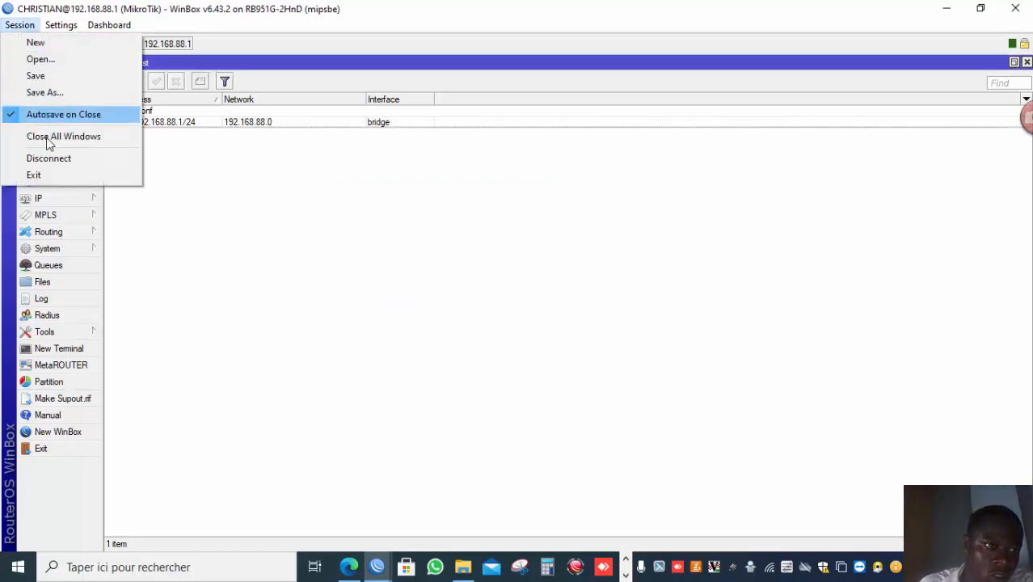
left_click(69, 157)
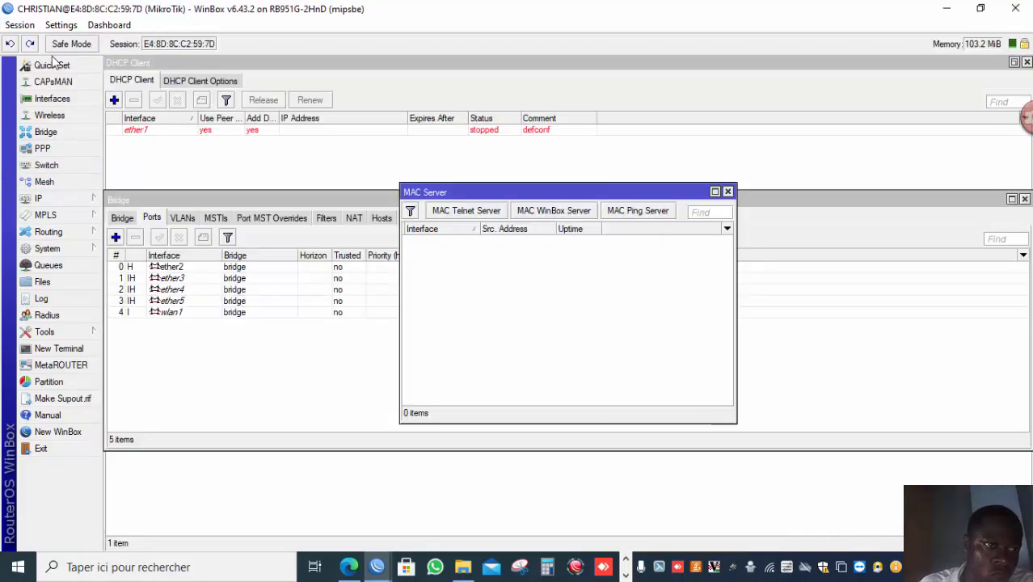
left_click(27, 25)
left_click(64, 158)
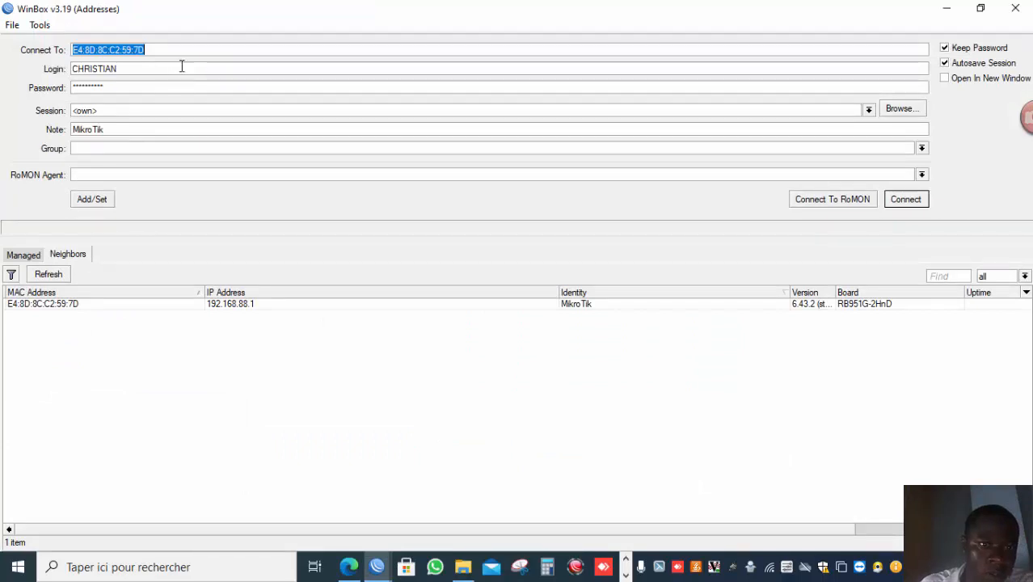
Try connecting to 192.168.88.1 on the default port, then connect to 192.168.88.1:1212.
left_click(240, 306)
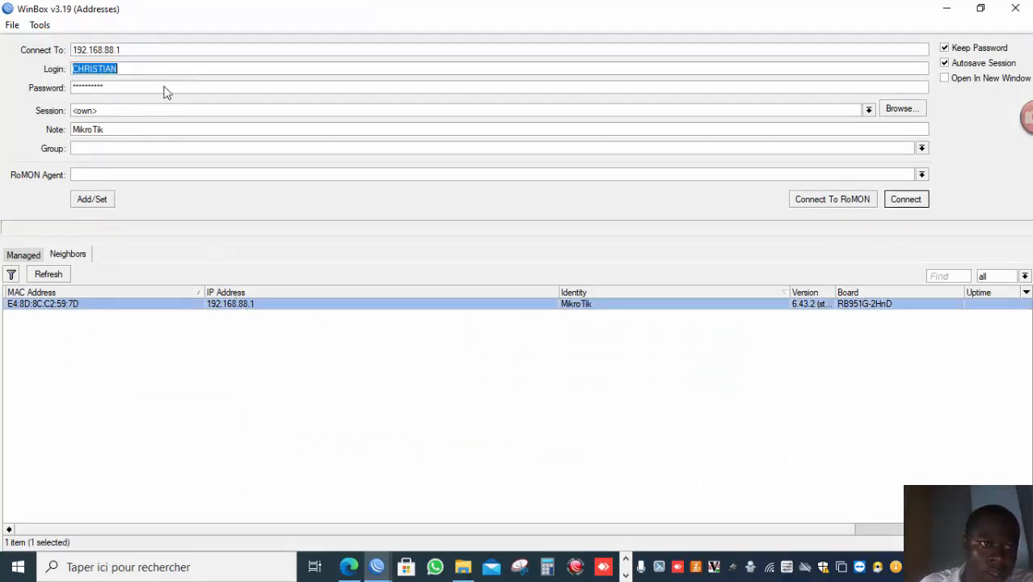
left_click(903, 199)
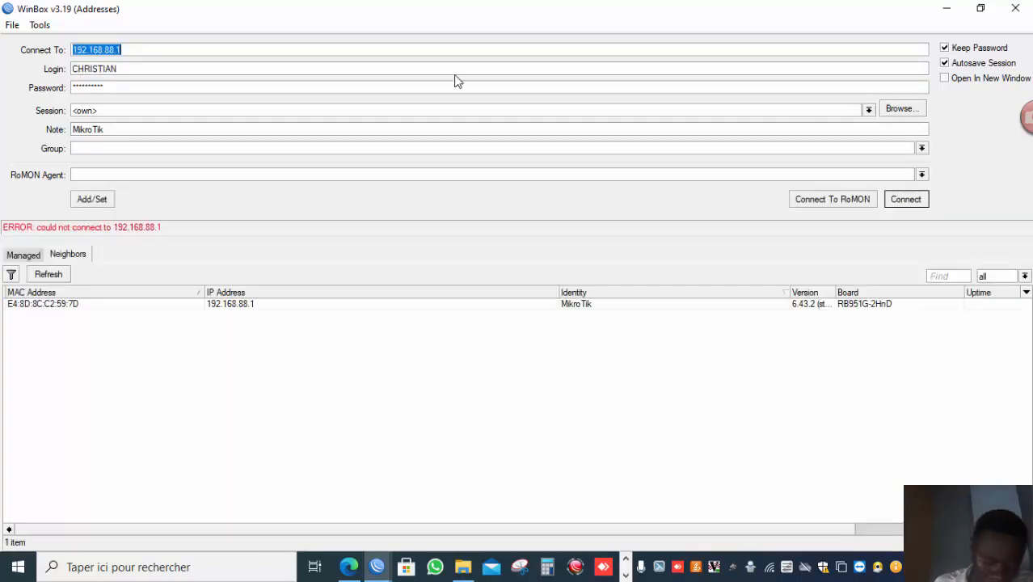
left_click(286, 54)
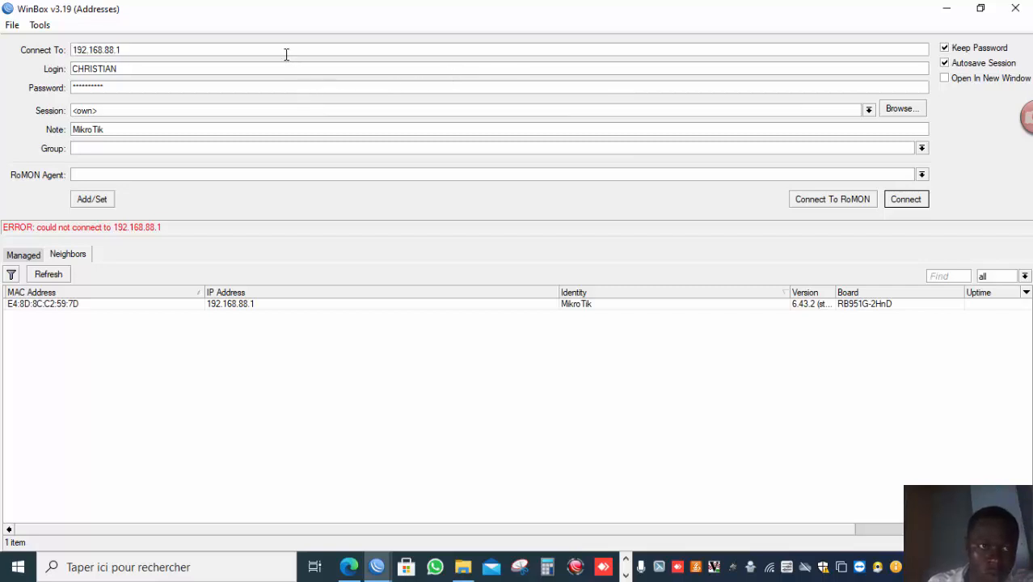
type(":1212")
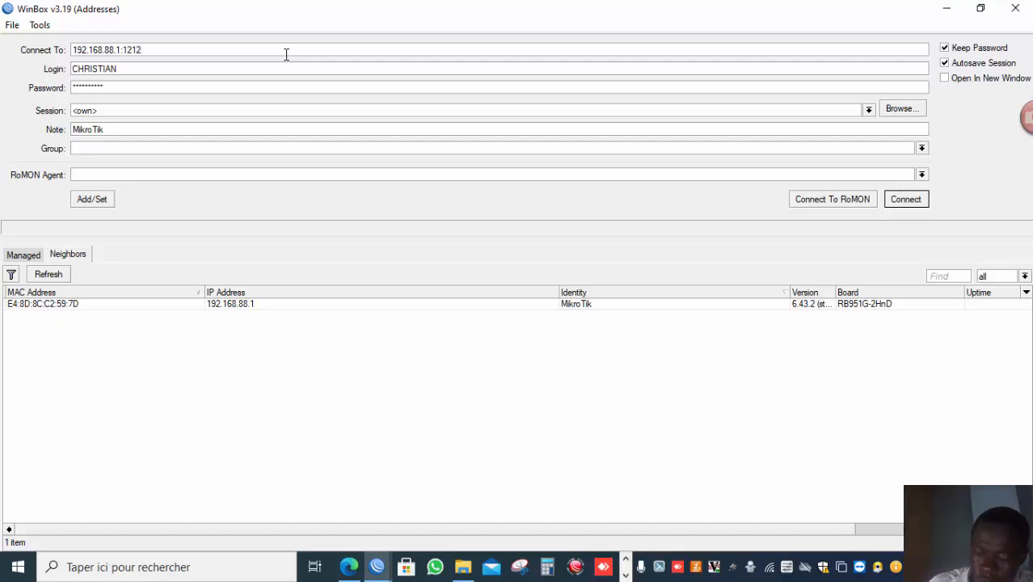
key("Return")
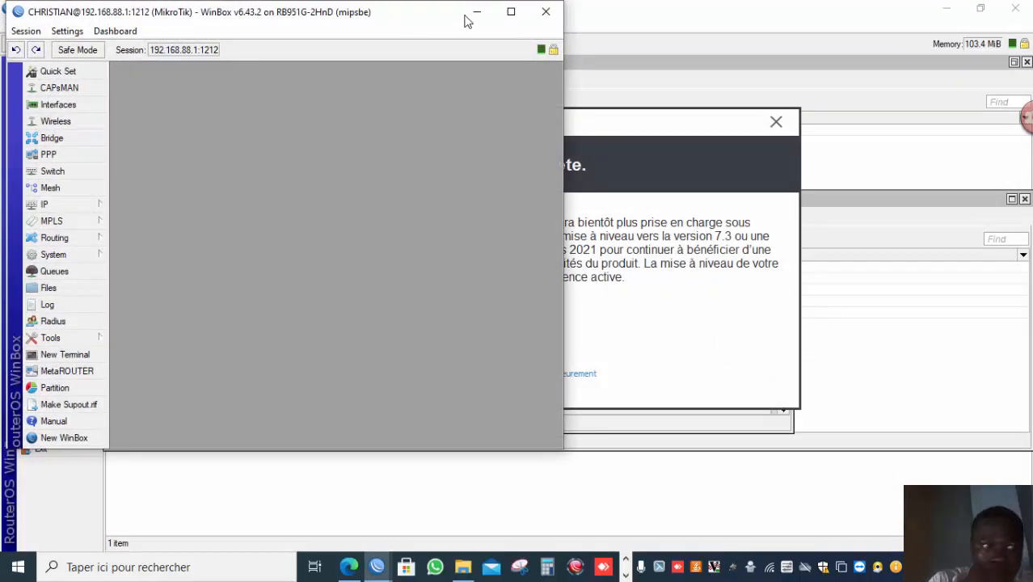
Switch to Chrome and open 192.168.88.1 in a new tab.
left_click(509, 11)
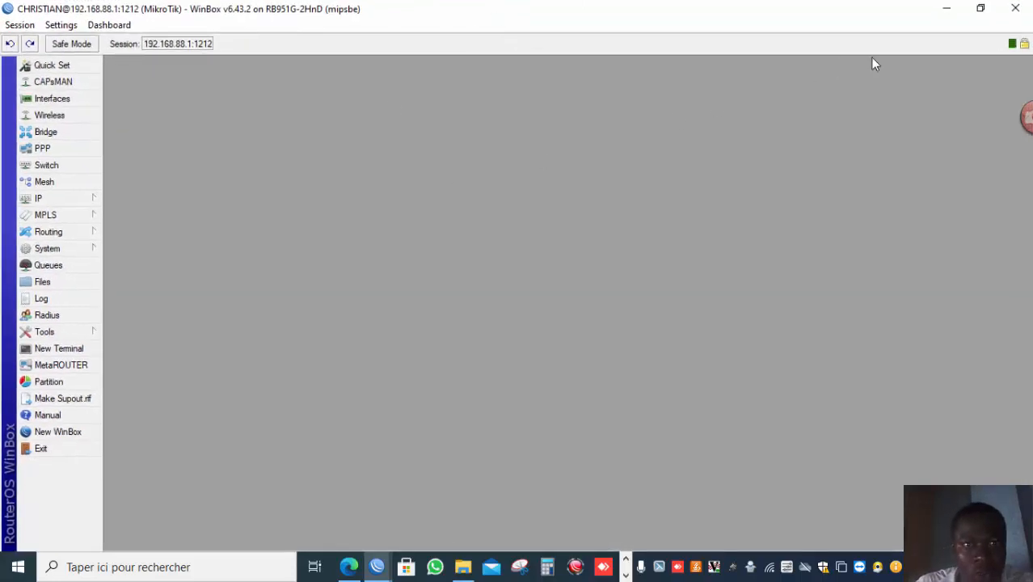
left_click(980, 8)
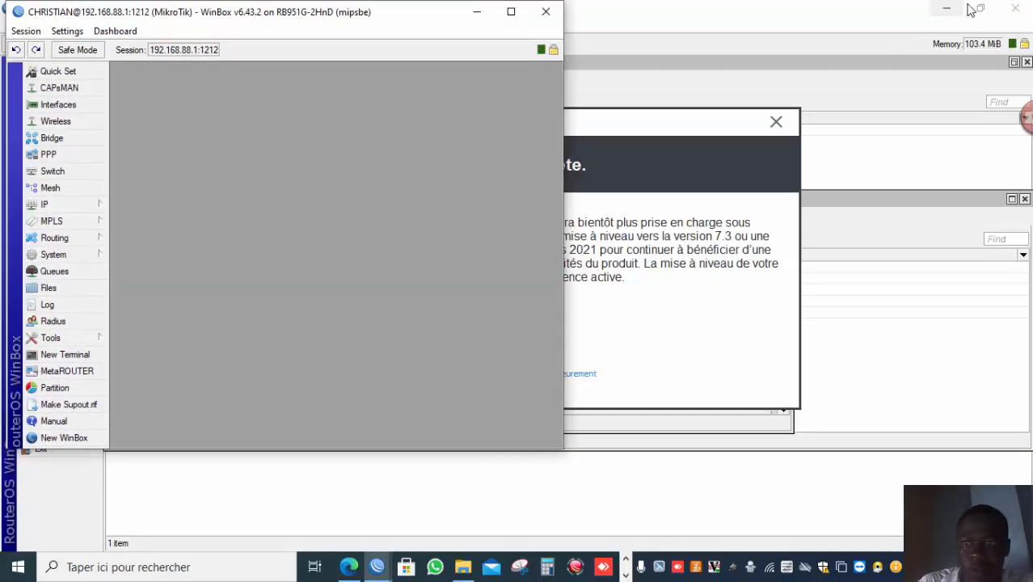
left_click(946, 9)
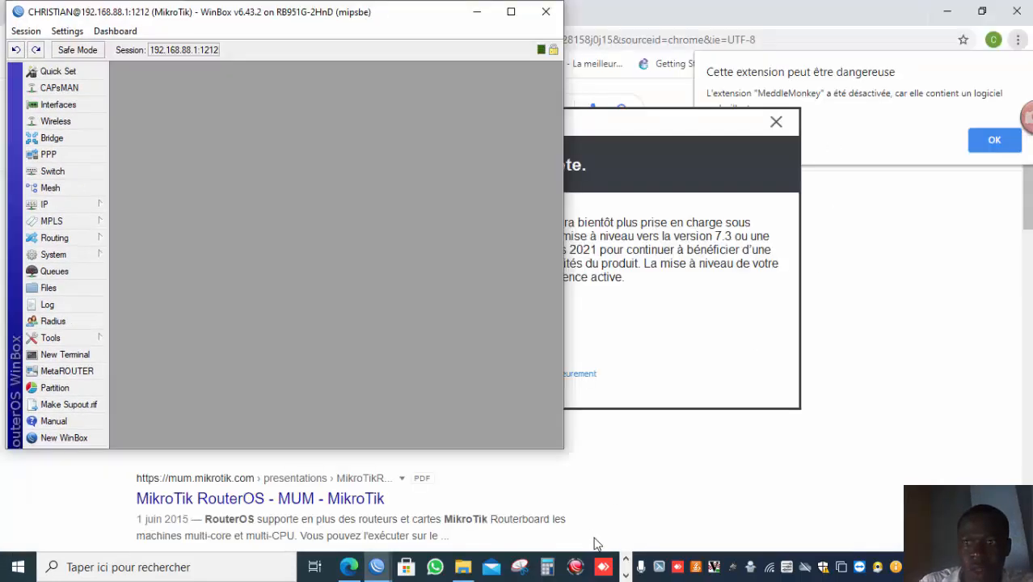
left_click(626, 575)
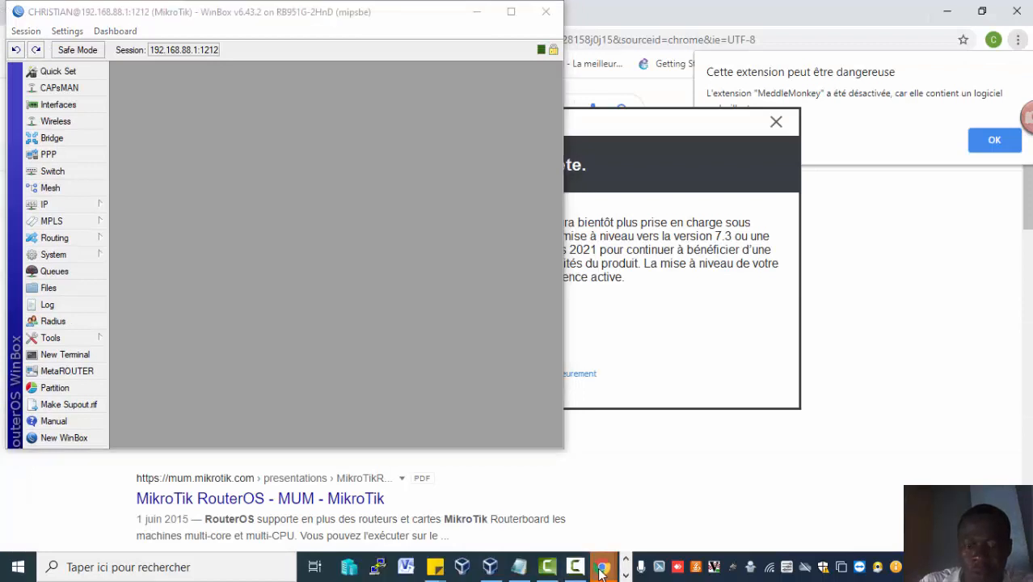
mouse_move(602, 570)
left_click(637, 506)
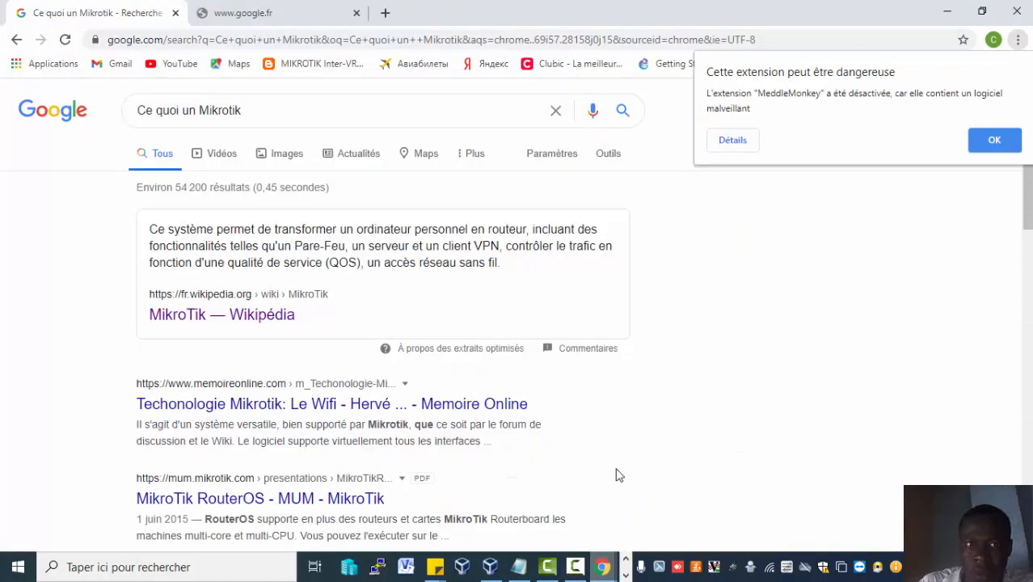
left_click(385, 12)
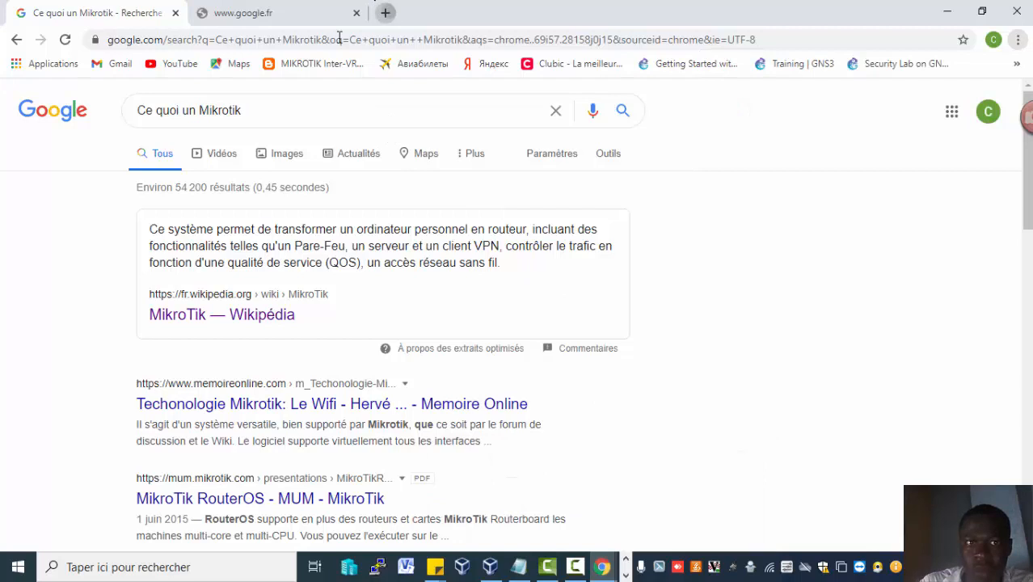
type("192.")
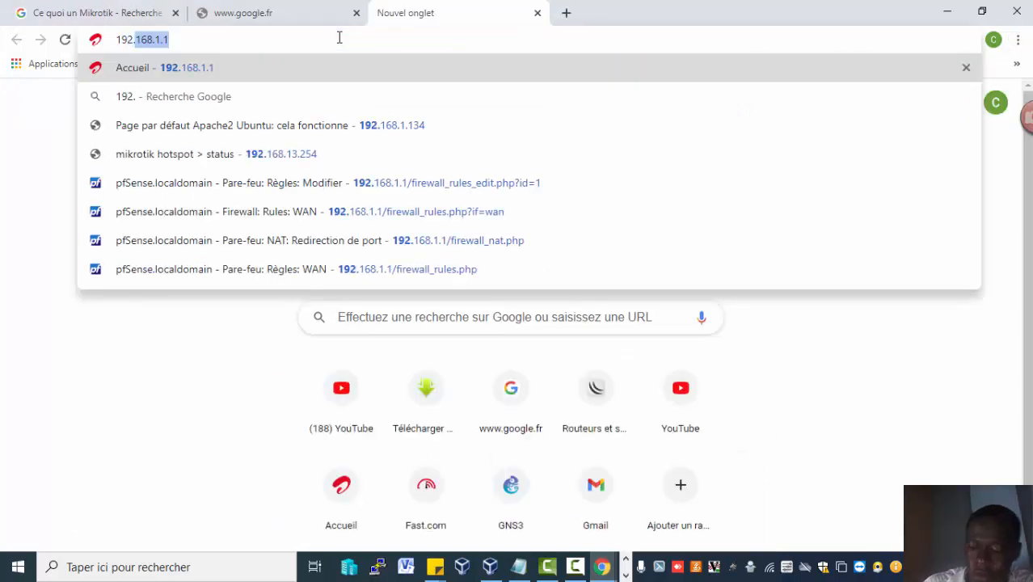
type("168.88.1")
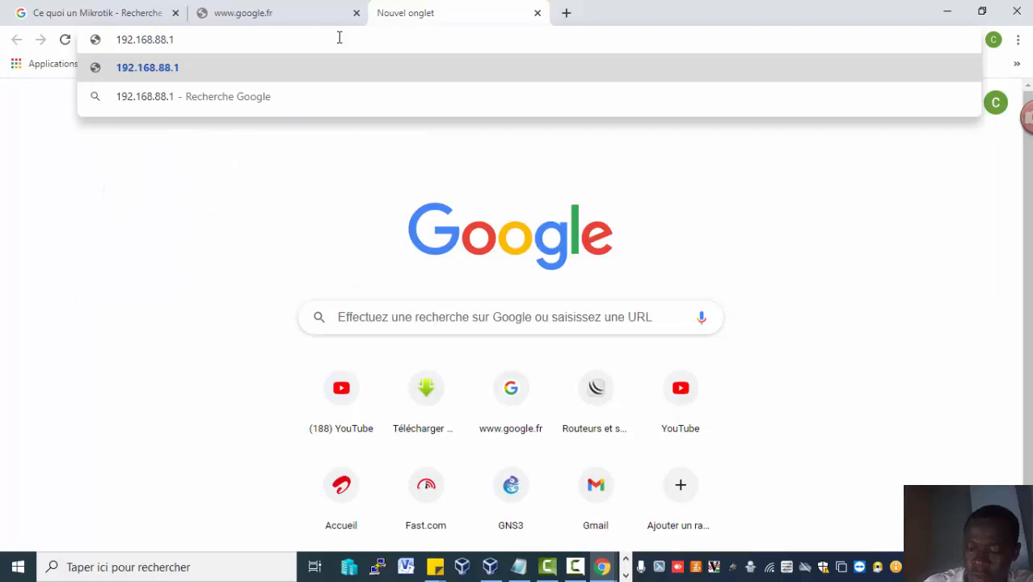
key("Return")
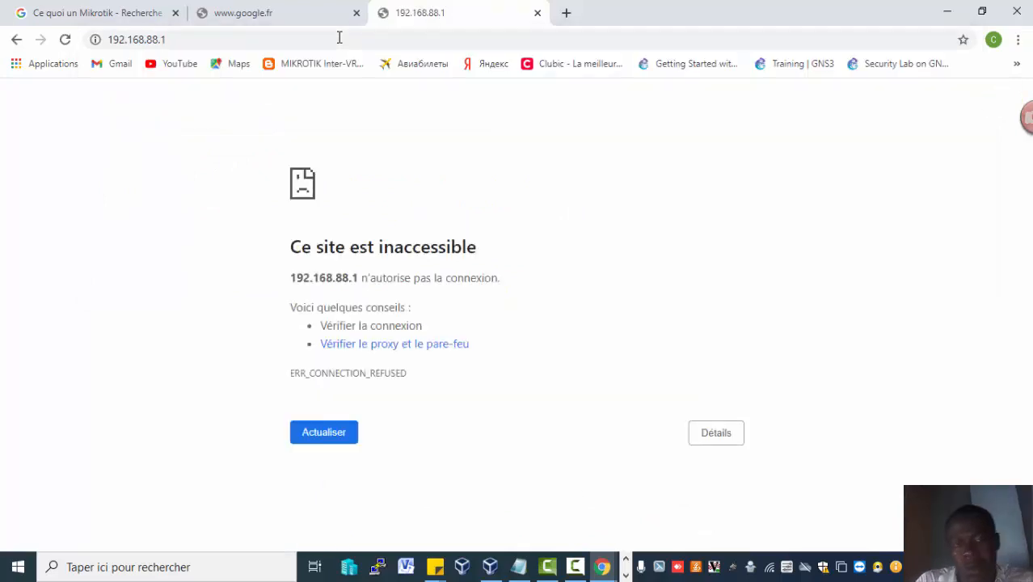
Open WebFig at 192.168.88.1:1229.
left_click(338, 38)
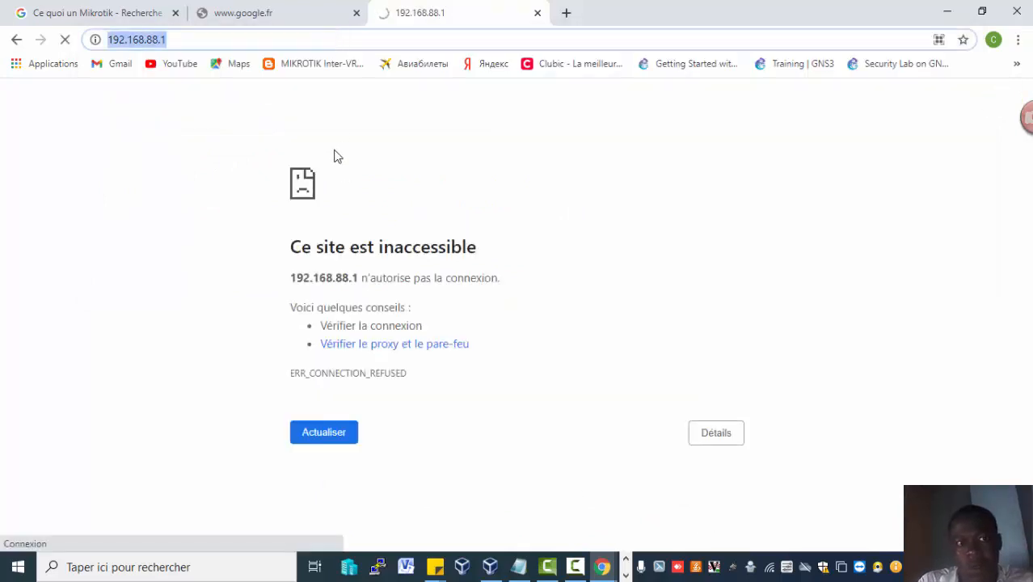
left_click(293, 37)
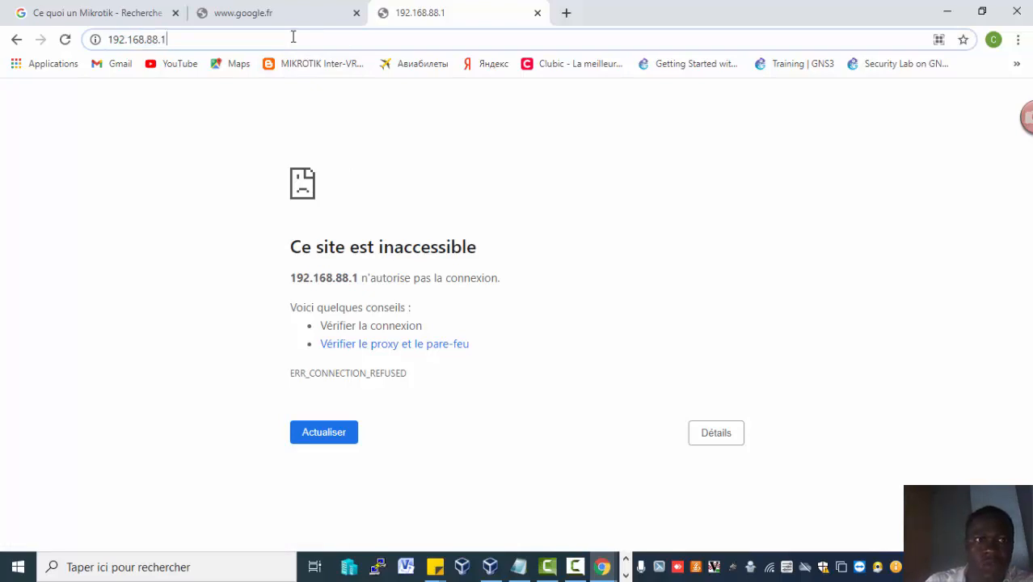
type(":")
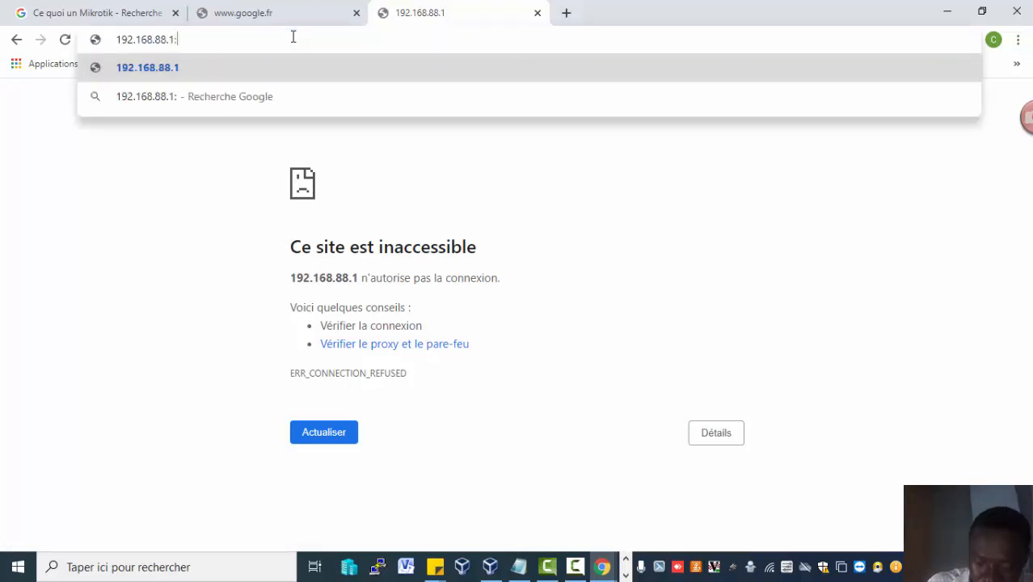
type("1229")
key("Return")
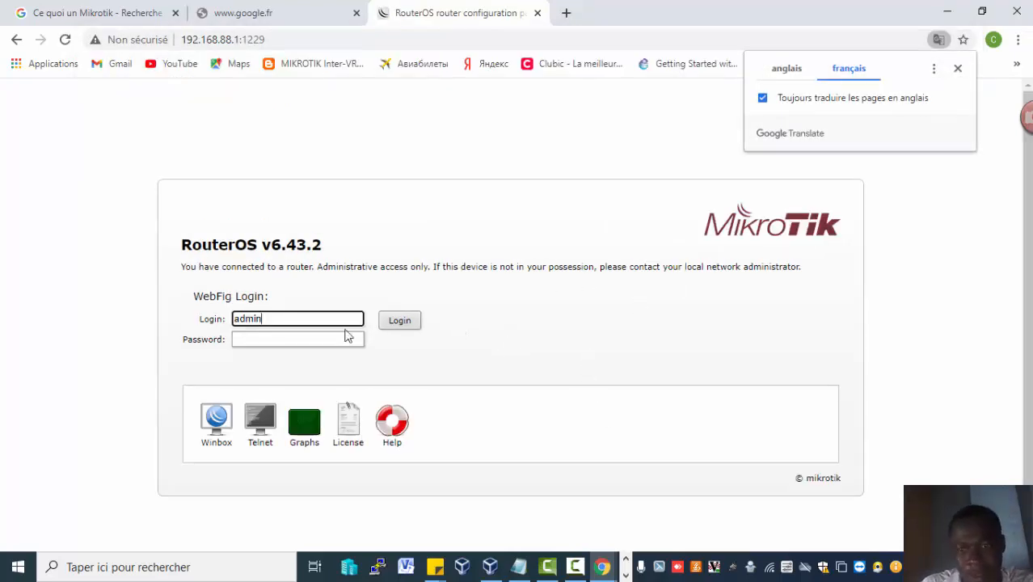
Clear the WebFig Login field.
left_click(1028, 385)
mouse_move(1028, 385)
left_mouse_down()
mouse_move(1030, 429)
mouse_move(1031, 360)
mouse_move(1031, 402)
left_mouse_up()
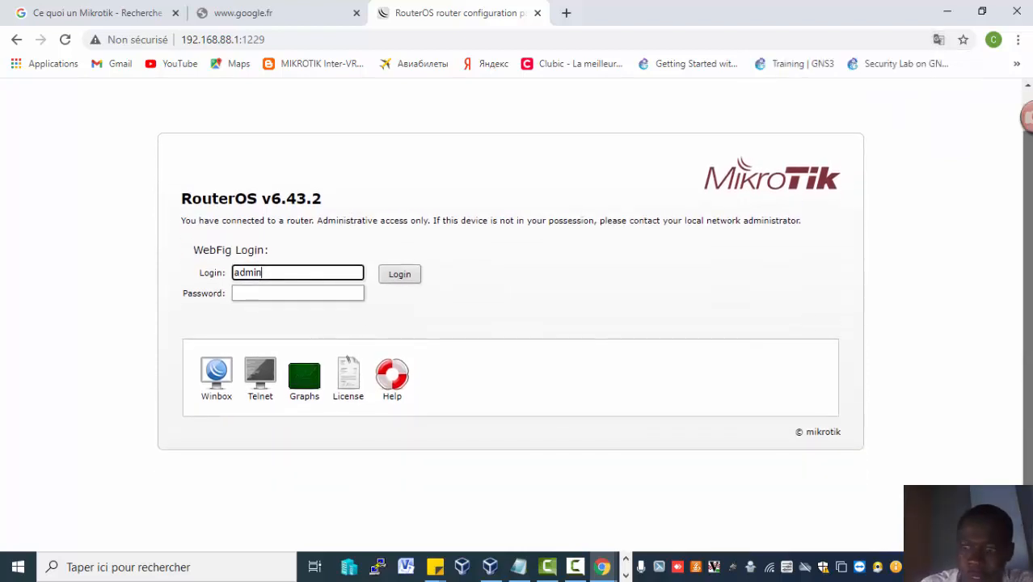
left_click_drag(1025, 479, 1014, 385)
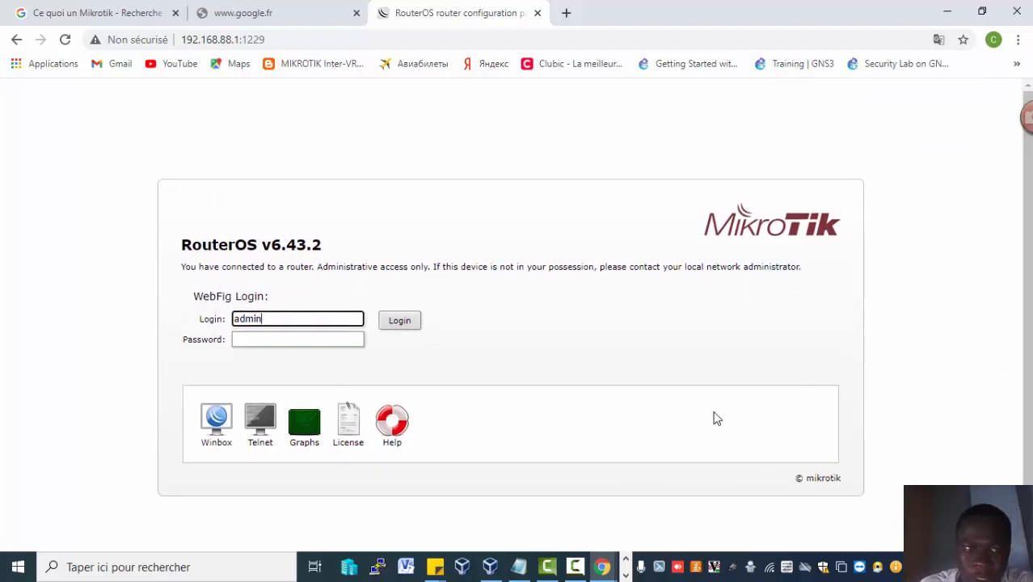
left_click(316, 341)
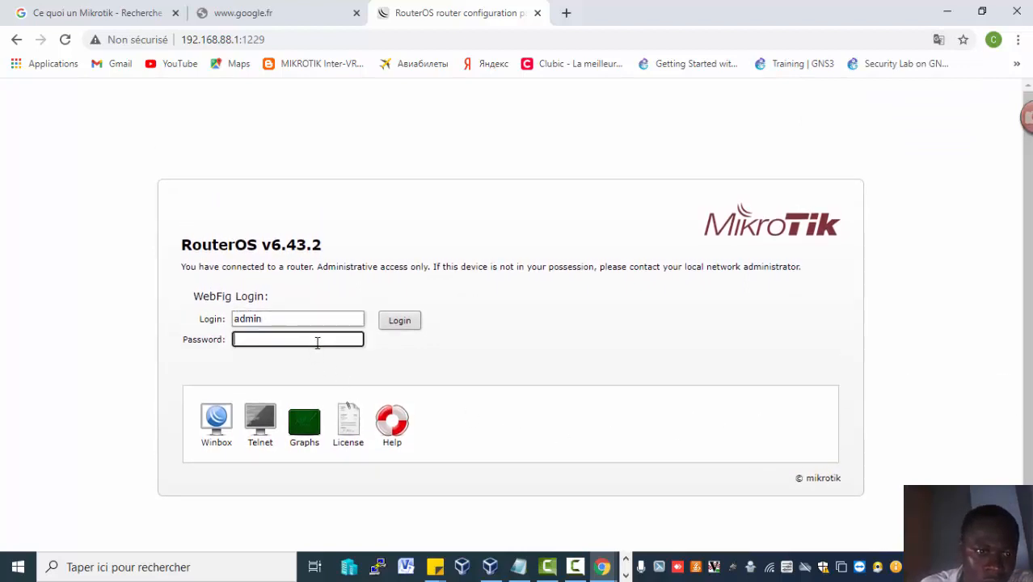
left_click(333, 319)
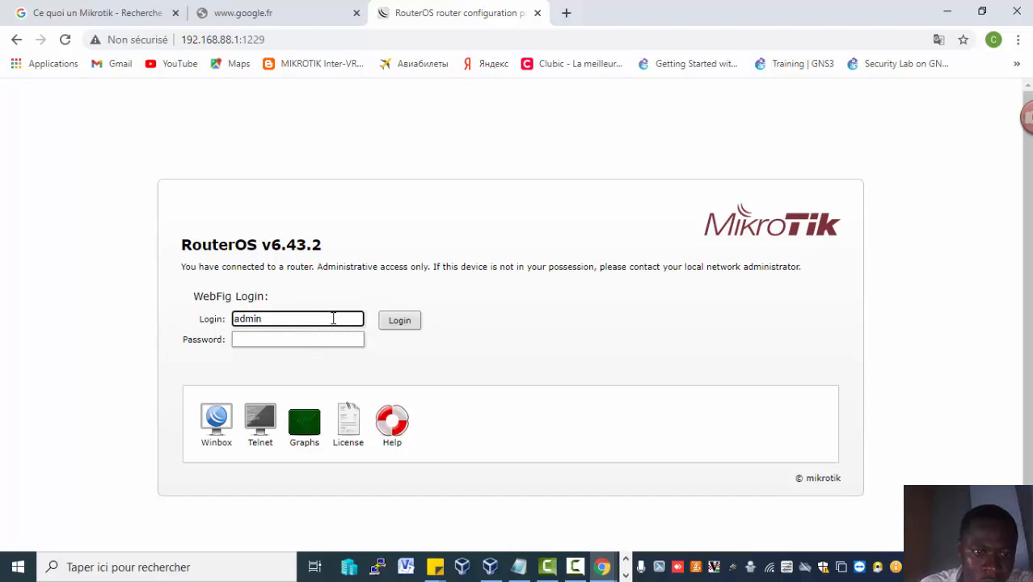
key("BackSpace")
key("BackSpace")
key("BackSpace")
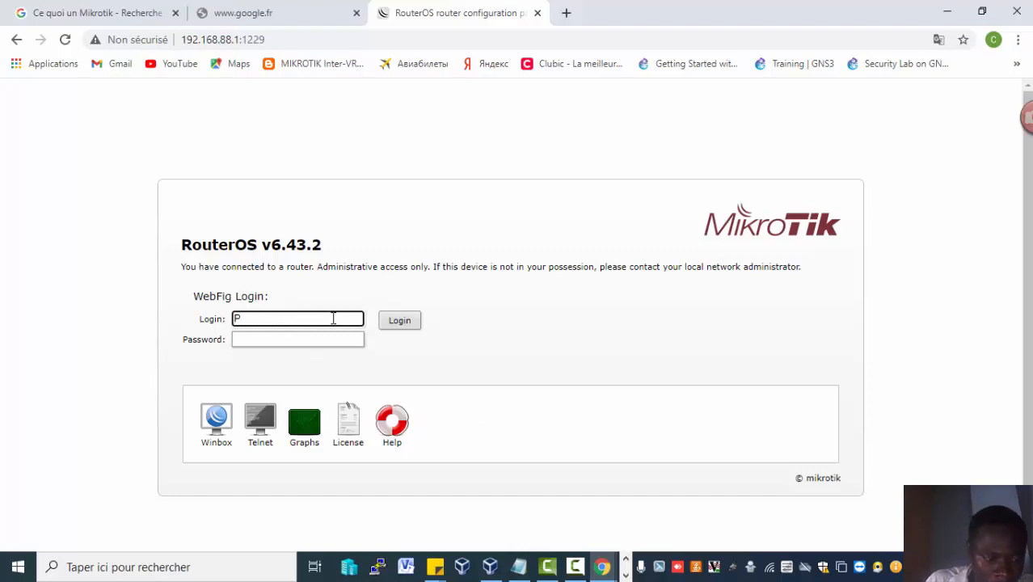
type("Prat")
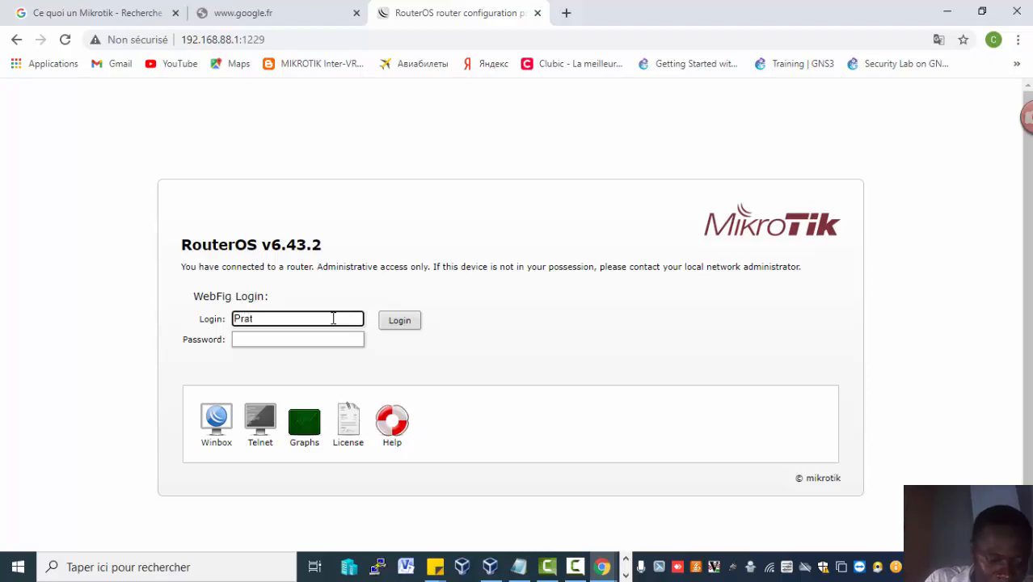
key("BackSpace")
key("BackSpace")
key("BackSpace")
key("BackSpace")
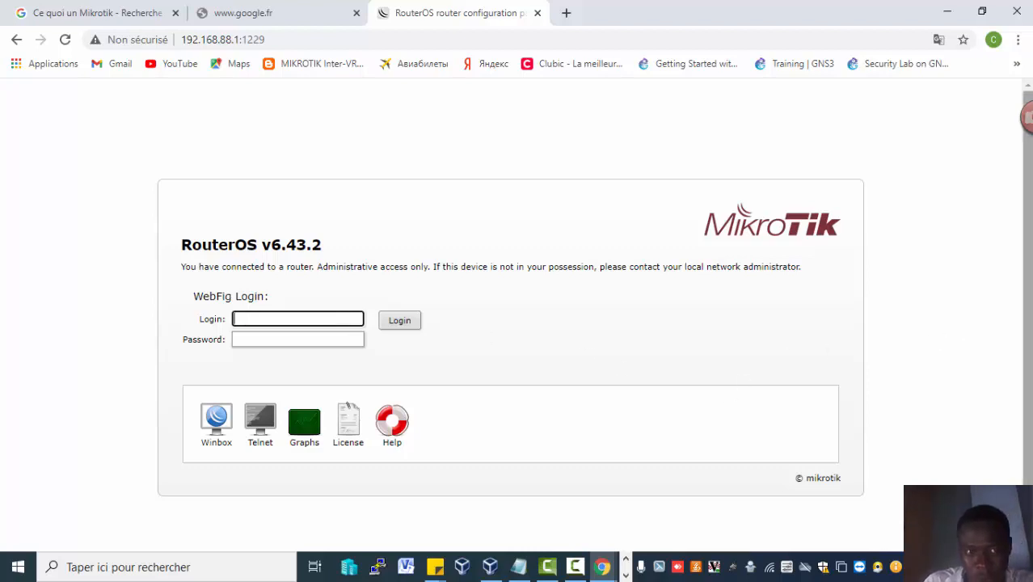
scroll(1024, 323, "down", 1)
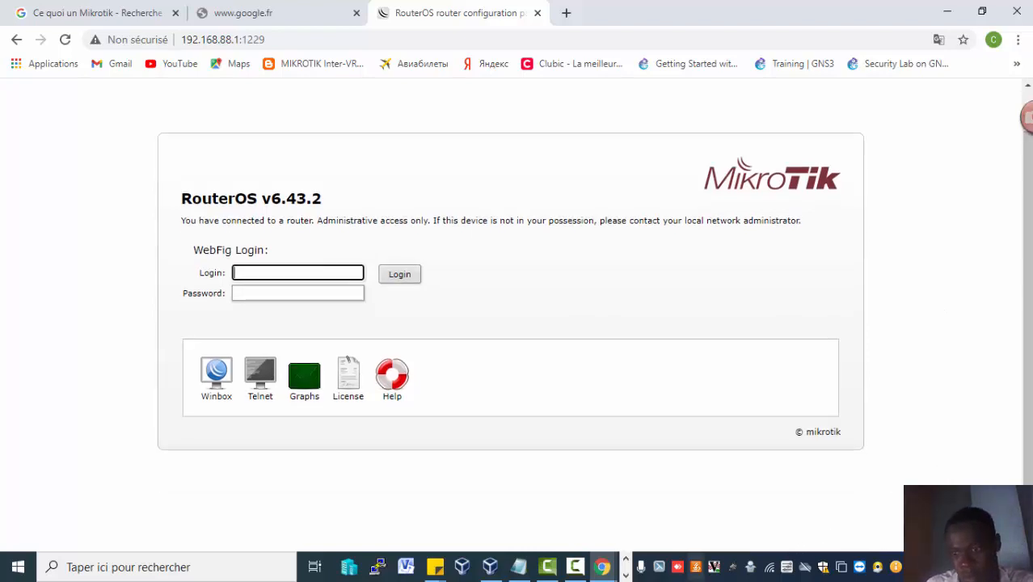
left_click(626, 576)
left_click(625, 557)
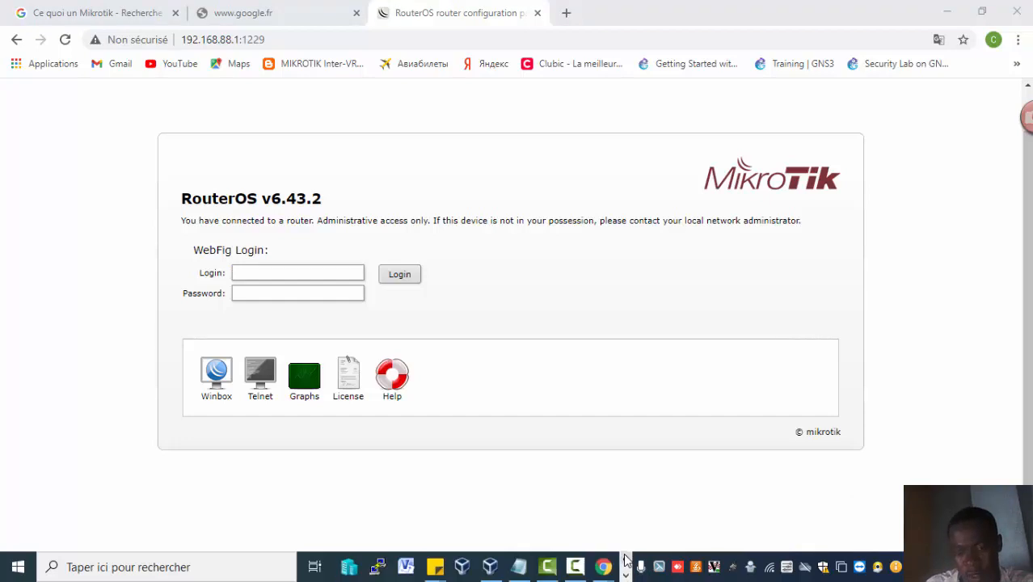
left_click(575, 568)
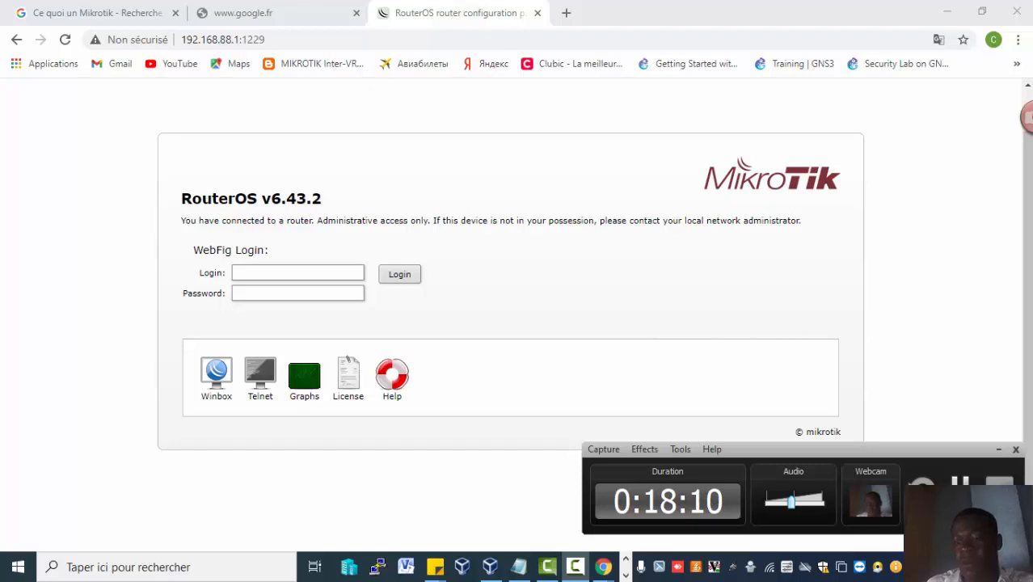
left_click(298, 273)
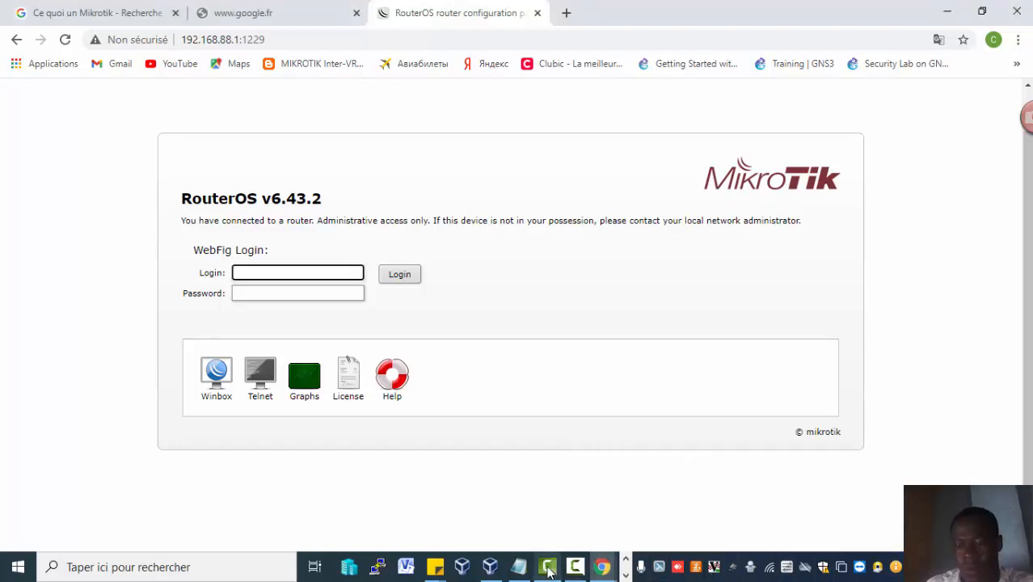
left_click(575, 569)
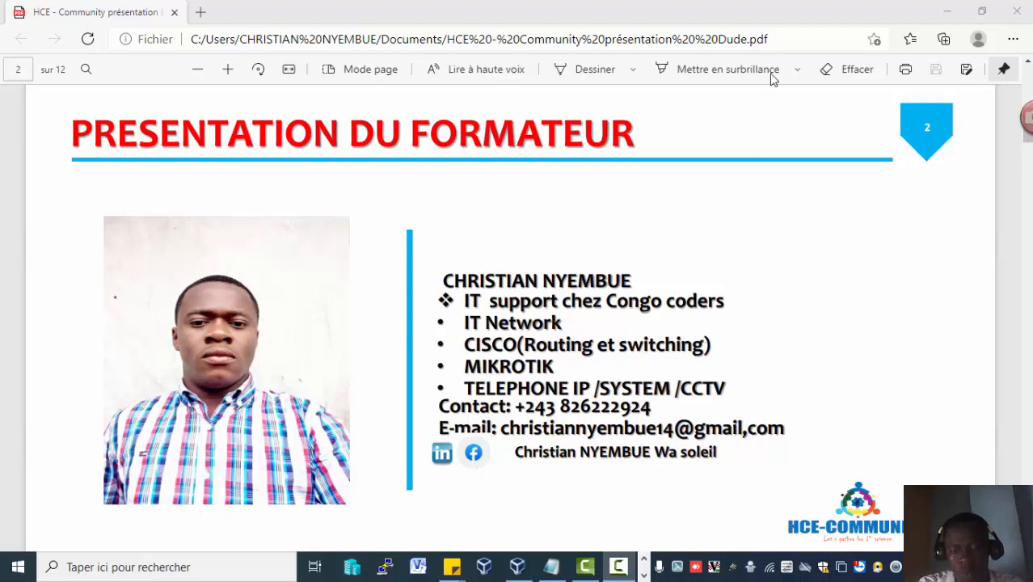
left_click(961, 8)
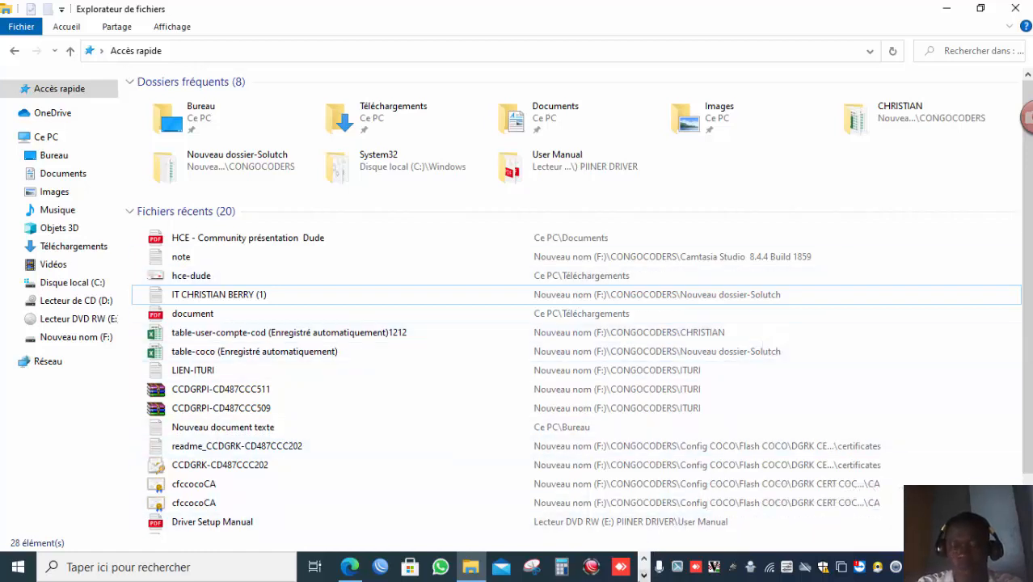
left_click(644, 574)
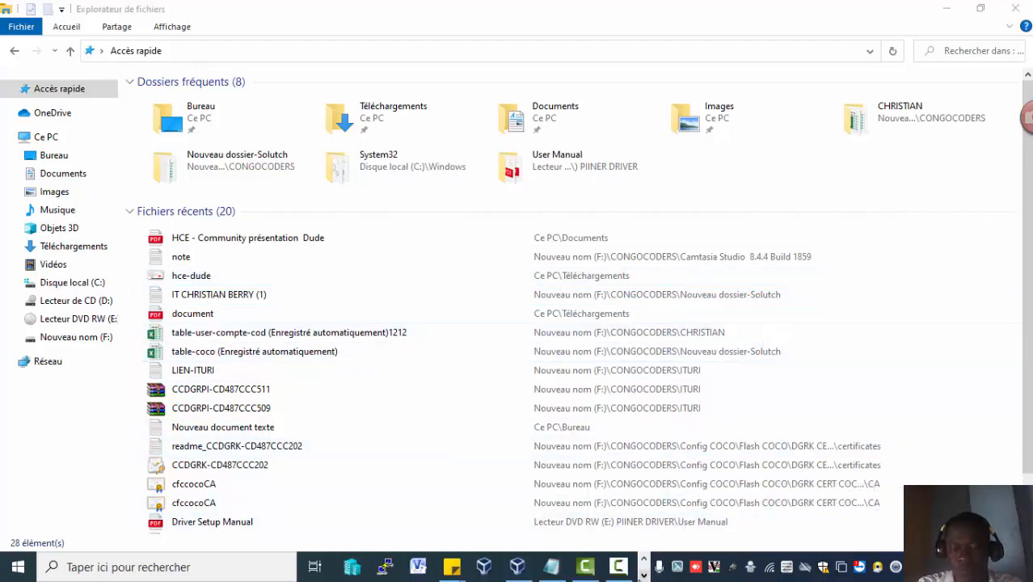
left_click(644, 559)
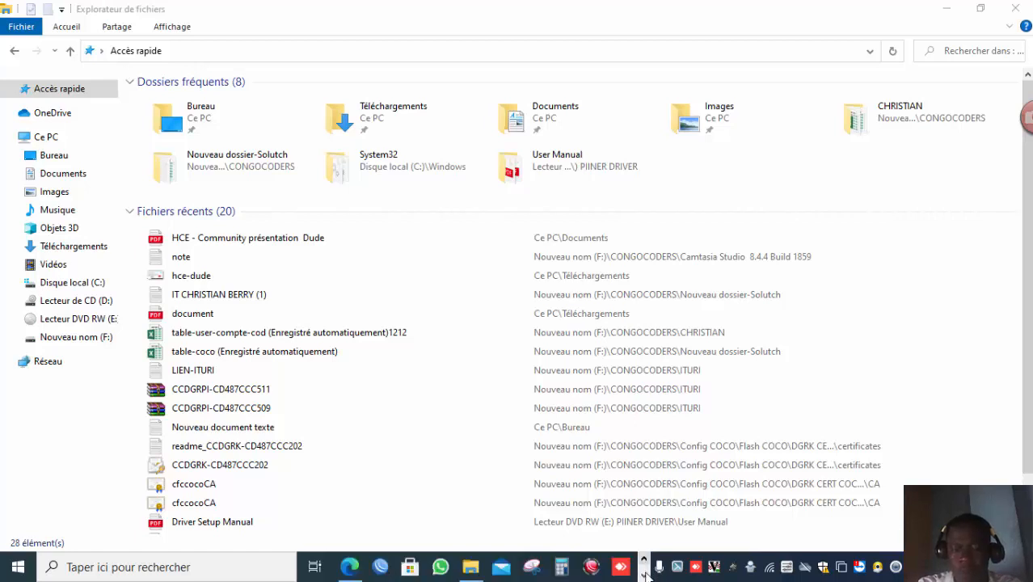
left_click(644, 574)
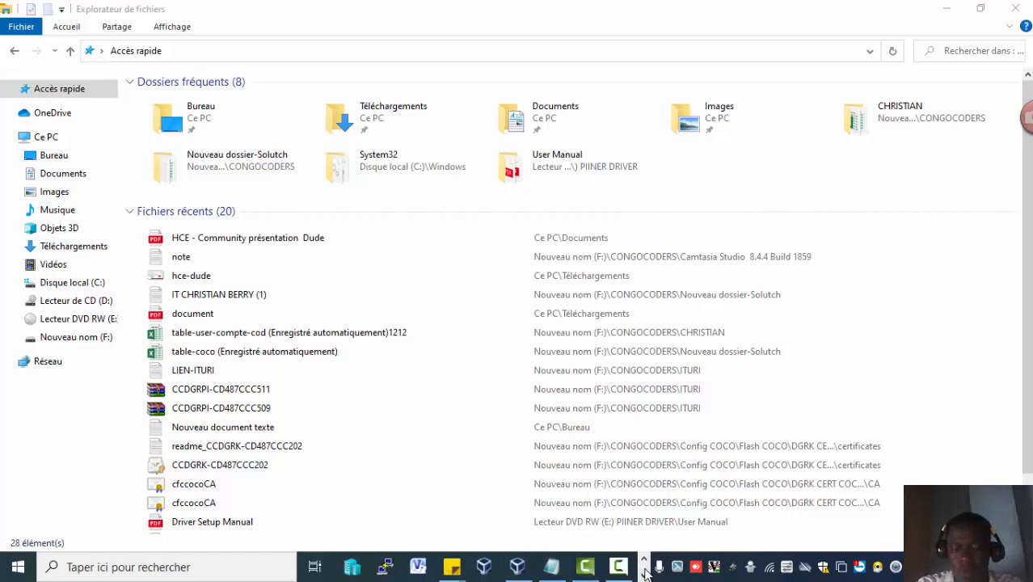
left_click(644, 559)
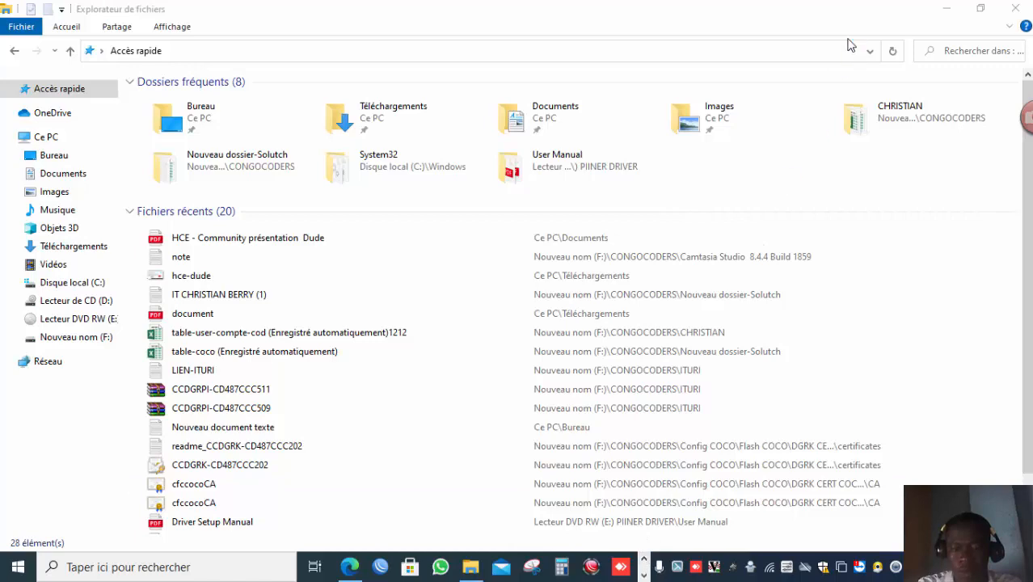
left_click(945, 8)
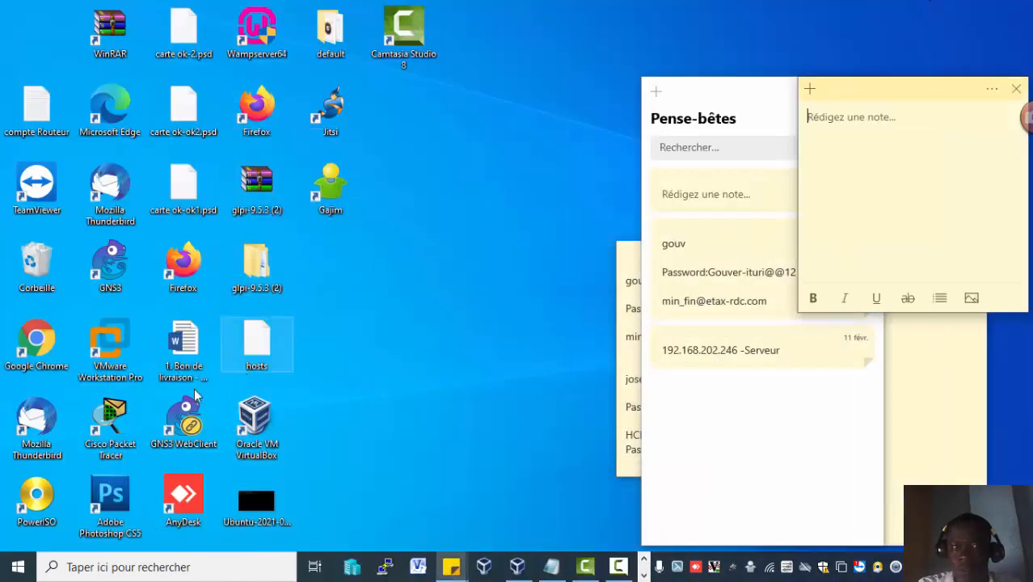
Launch Google Chrome from the desktop.
left_click(41, 343)
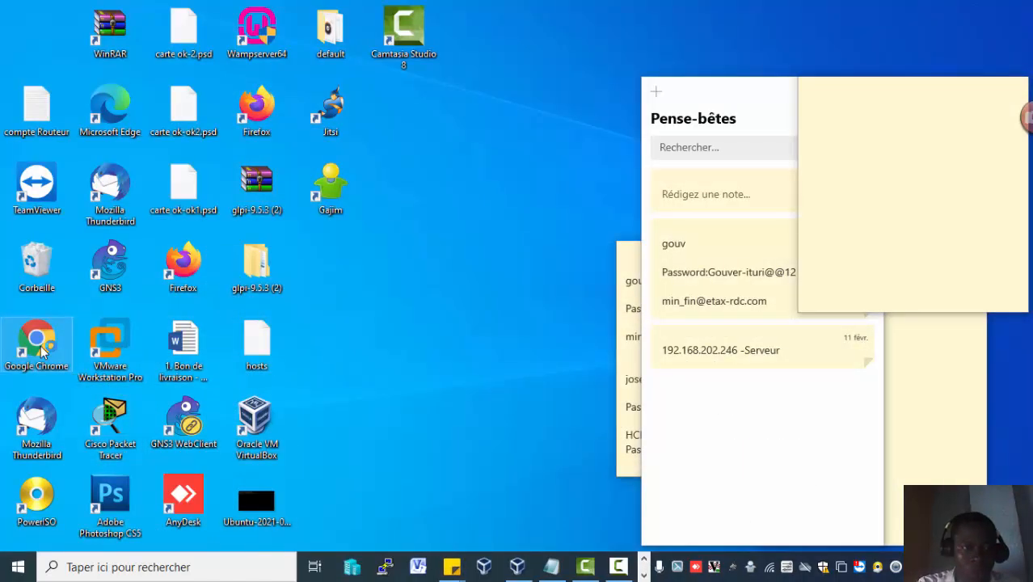
double_click(43, 350)
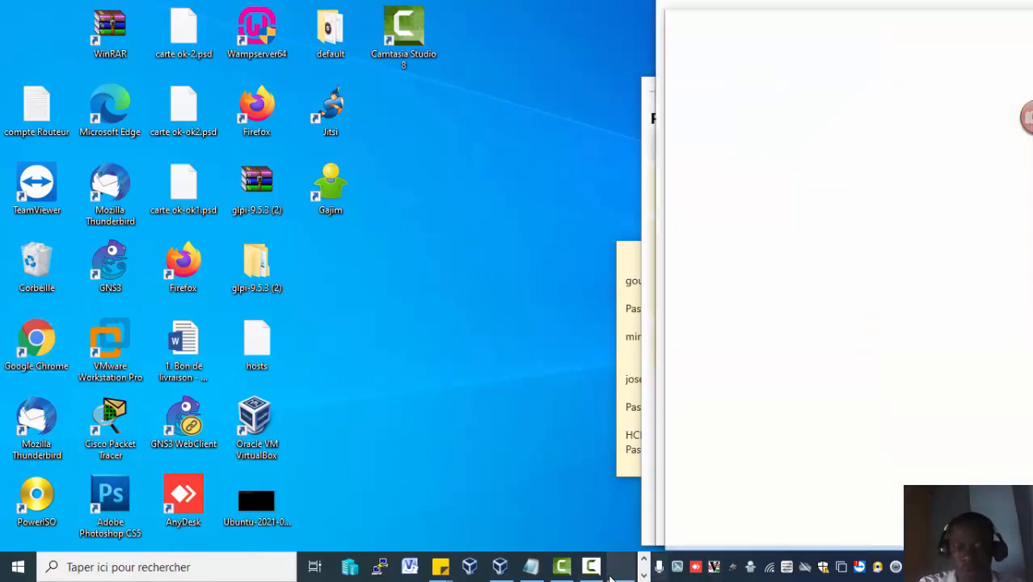
left_click(585, 570)
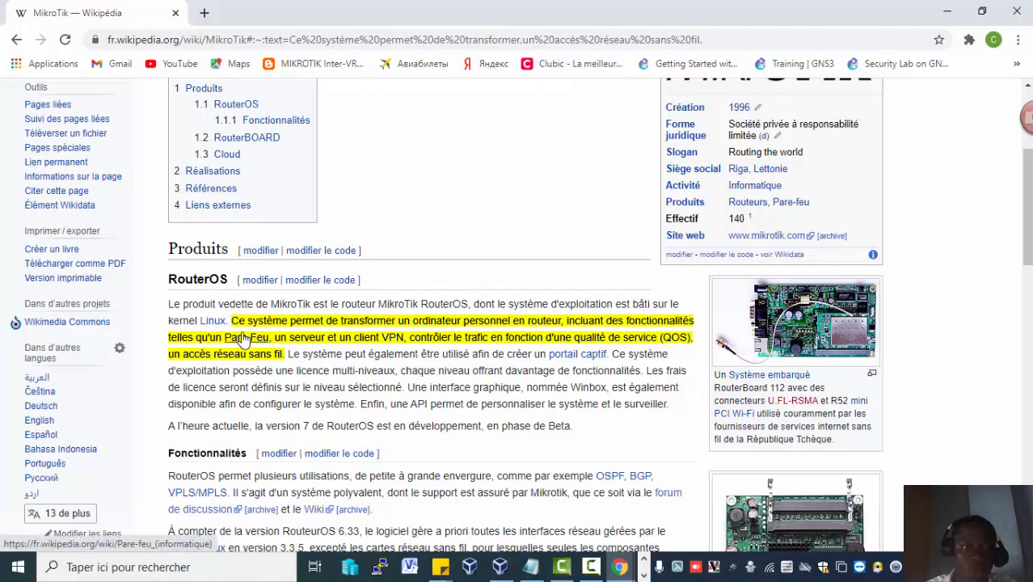
Read the overview of the MikroTik article on Wikipedia.
mouse_move(245, 337)
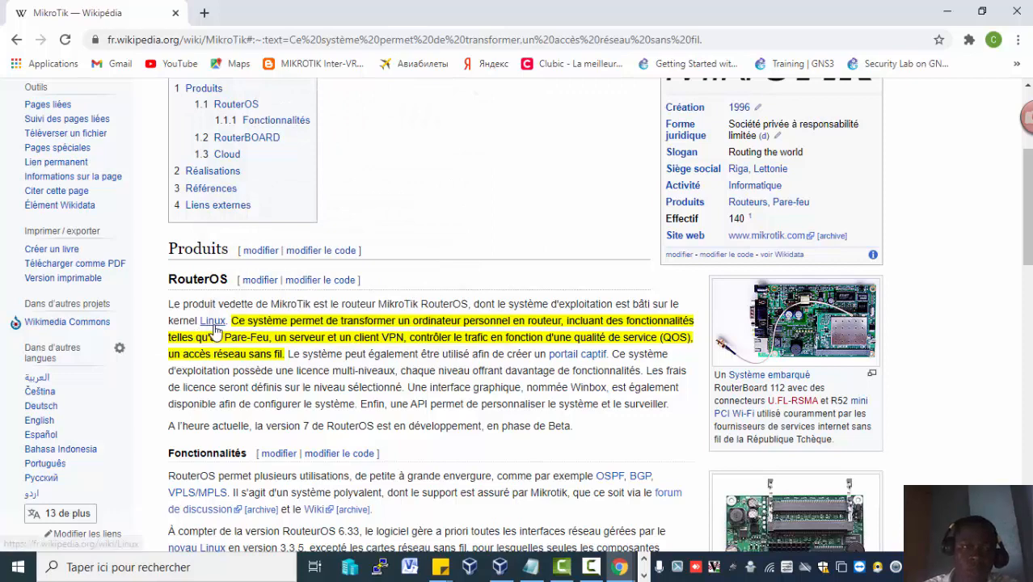
mouse_move(212, 321)
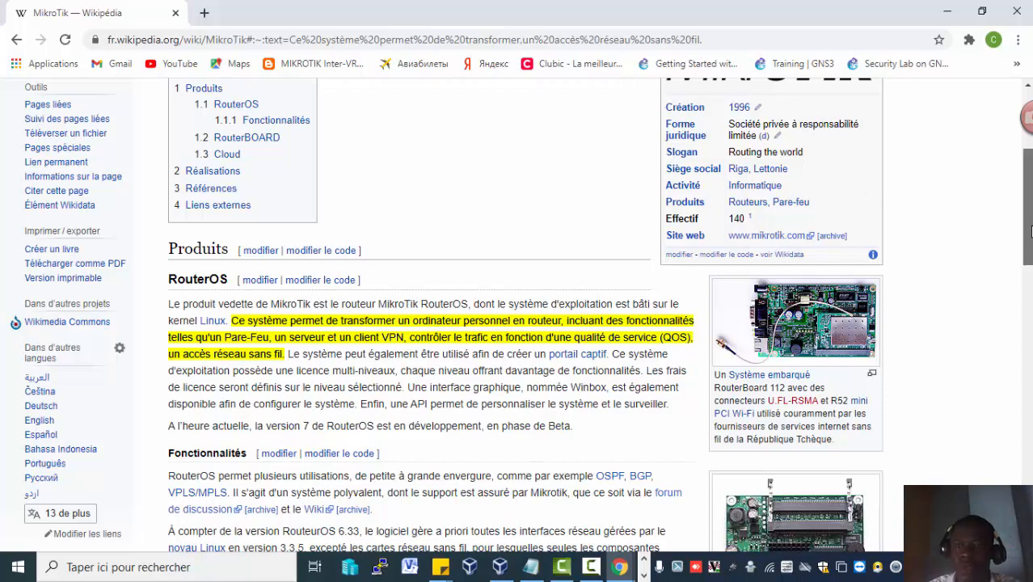
left_click_drag(1029, 231, 1029, 158)
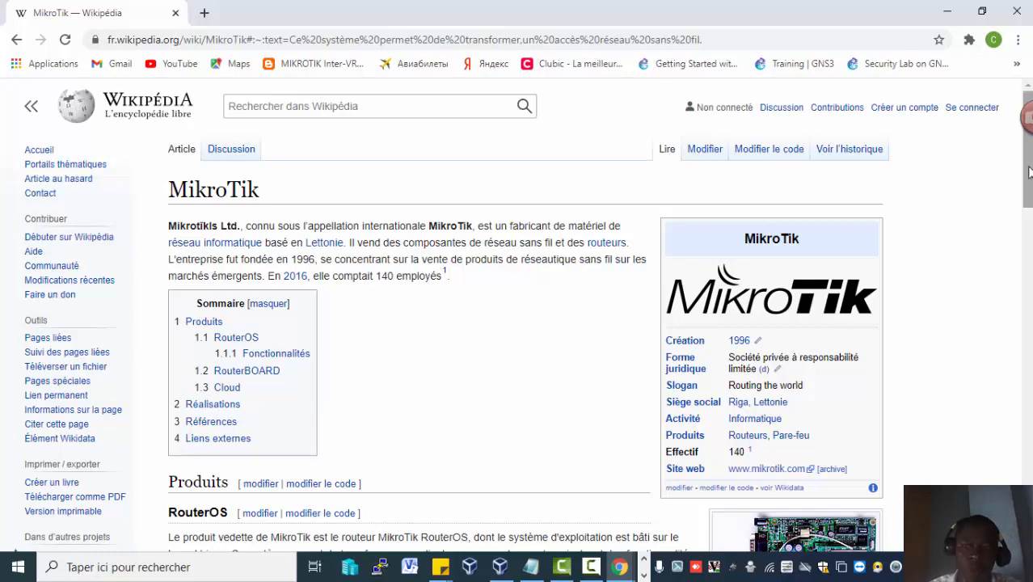
mouse_move(1029, 172)
left_mouse_down()
mouse_move(1029, 210)
mouse_move(1028, 170)
left_mouse_up()
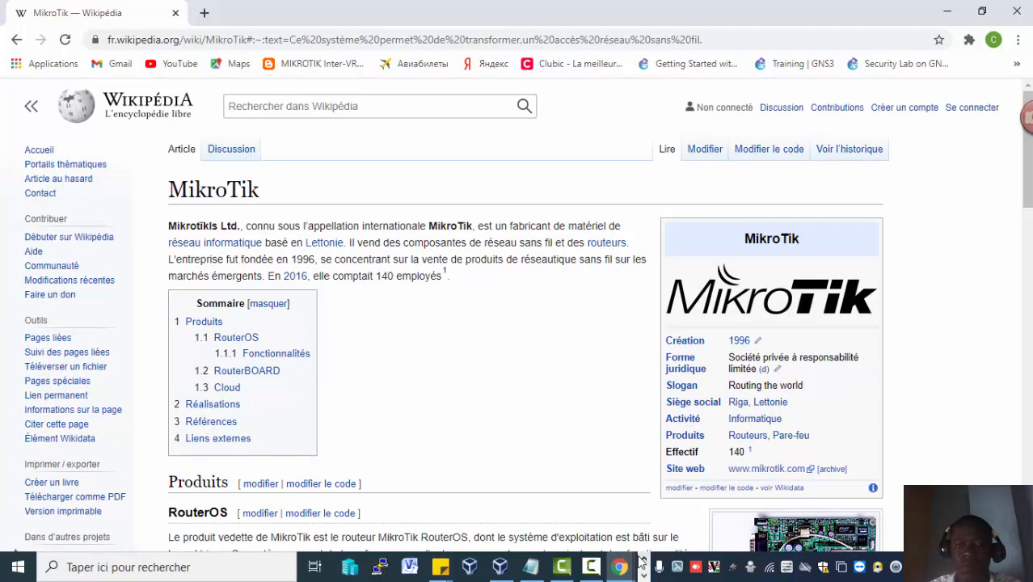
left_click(592, 568)
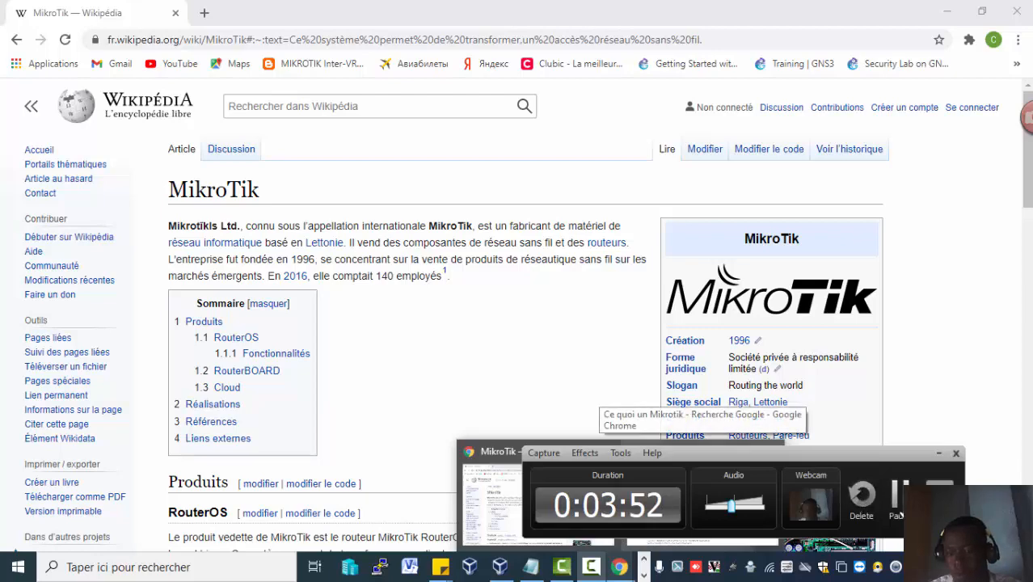
left_click(895, 499)
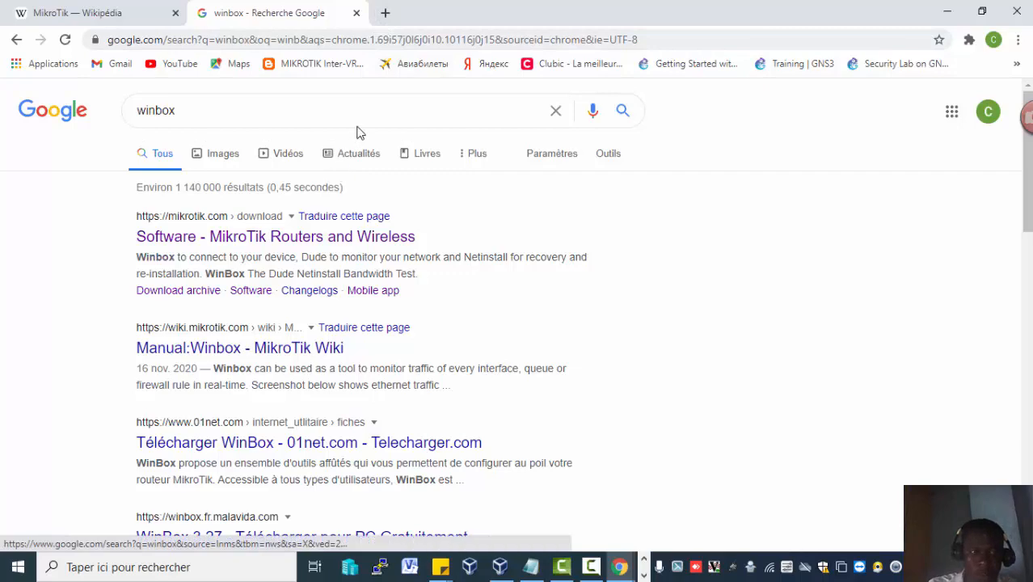
Open mikrotik.com in a new tab, go to the Software downloads page and view the WinBox download versions.
left_click(383, 16)
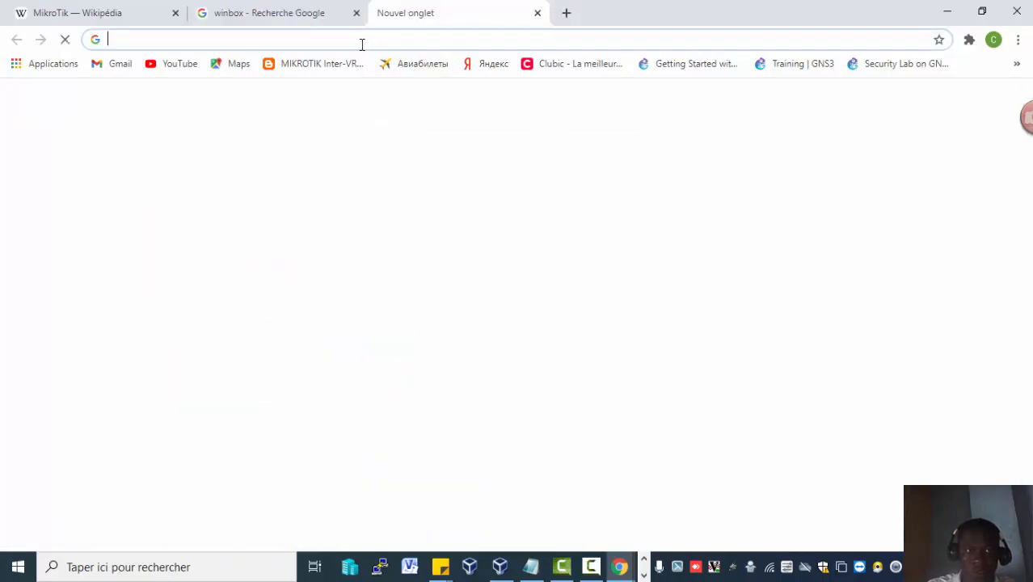
type("mikr")
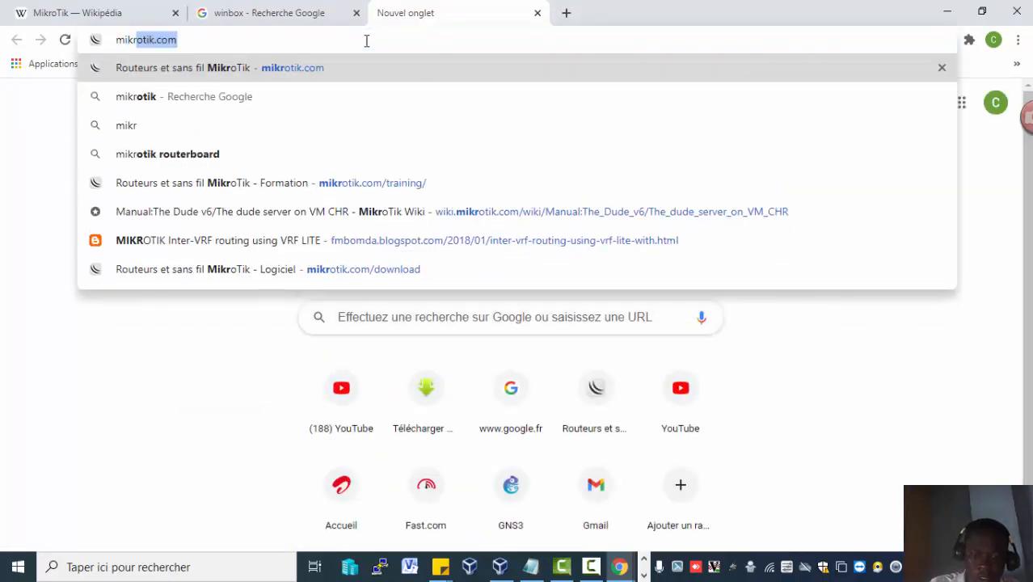
key("Return")
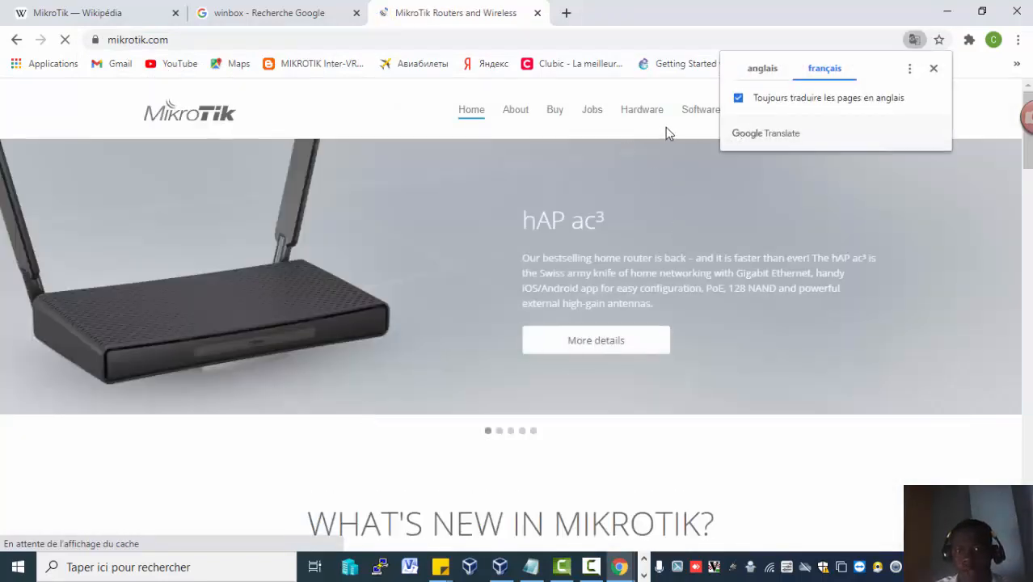
left_click(693, 114)
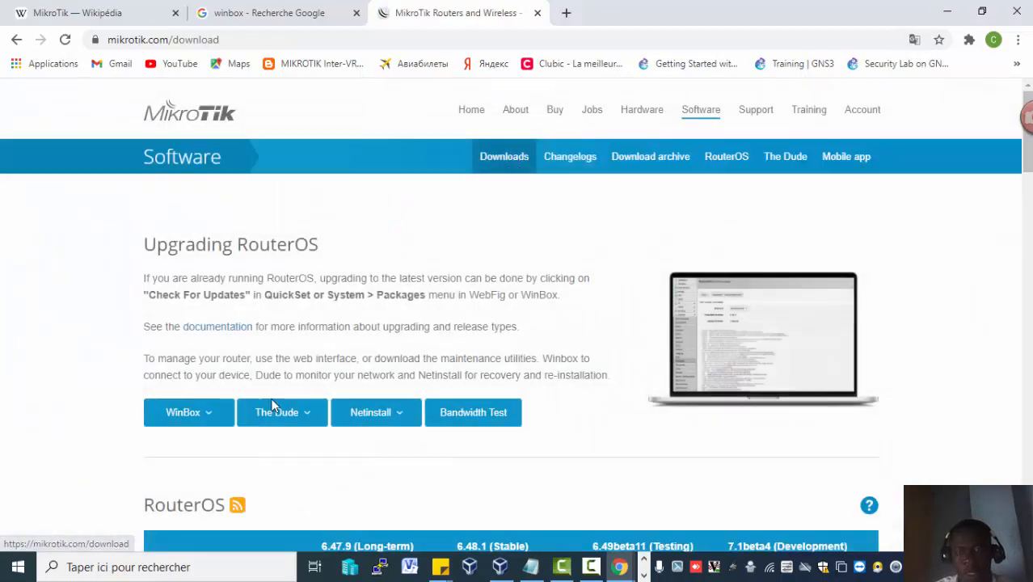
left_click(206, 450)
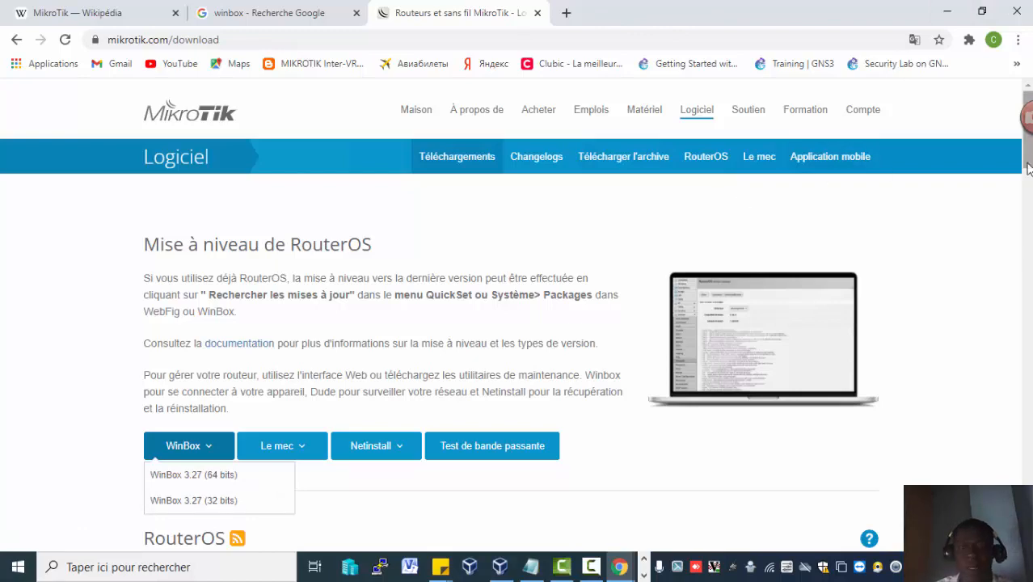
left_click_drag(1027, 167, 1021, 430)
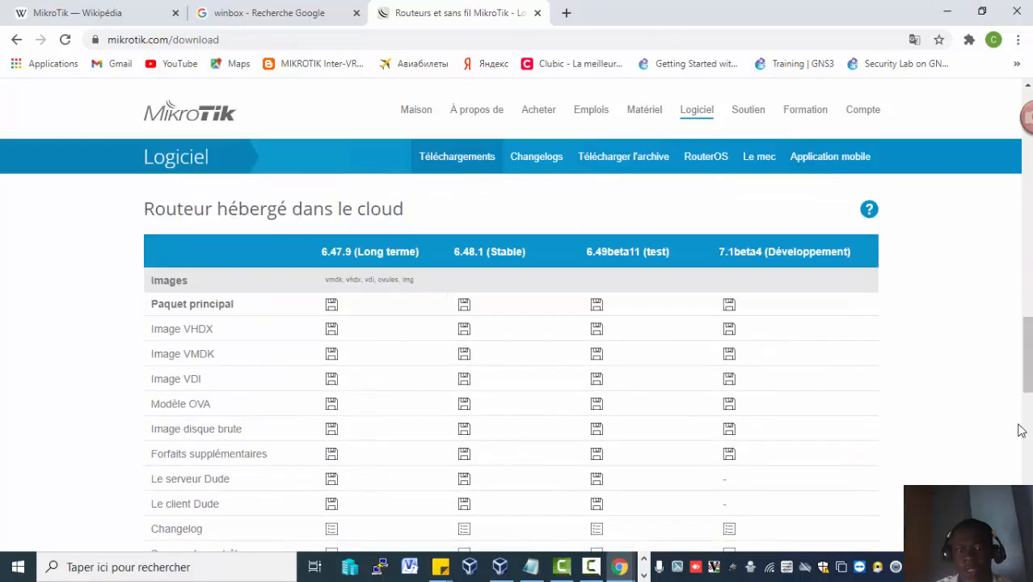
Switch to the WinBox window.
left_click(643, 561)
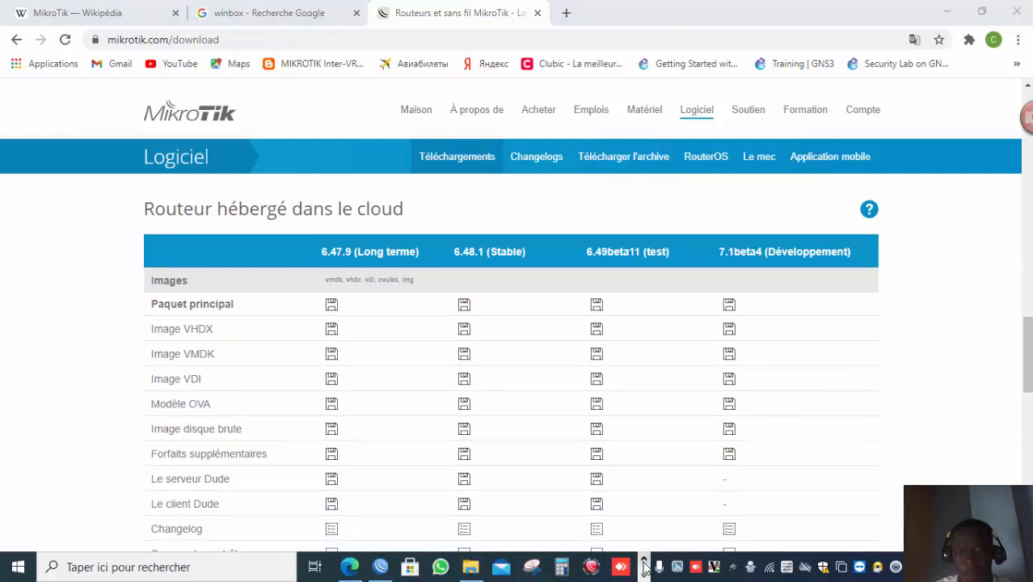
left_click(380, 568)
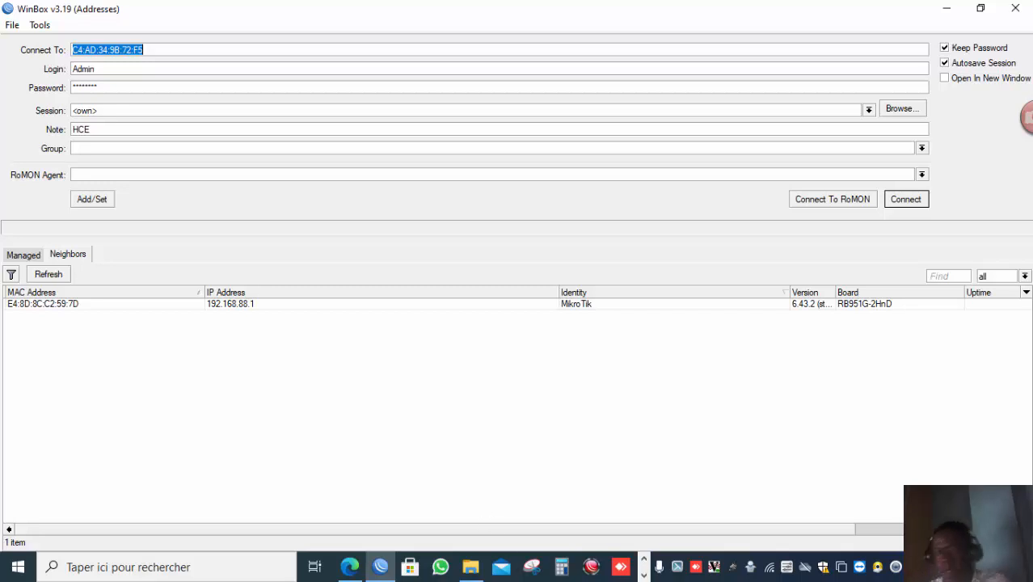
left_click(644, 557)
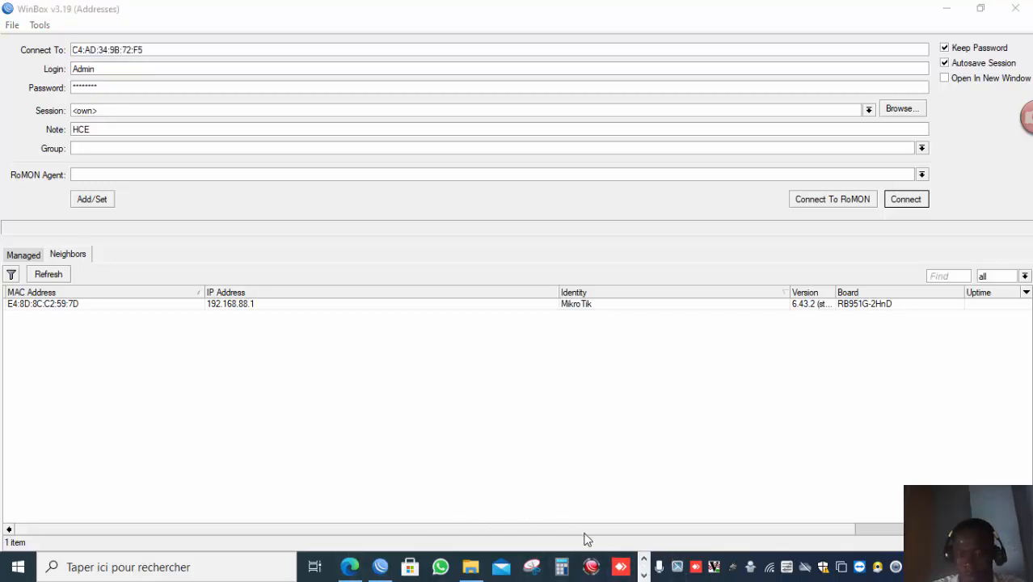
left_click(659, 566)
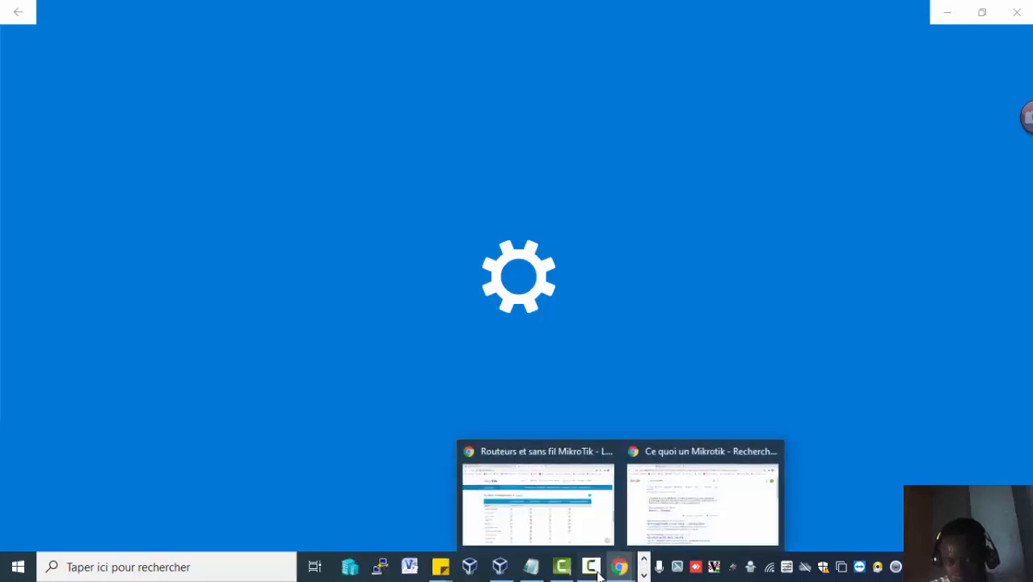
left_click(594, 569)
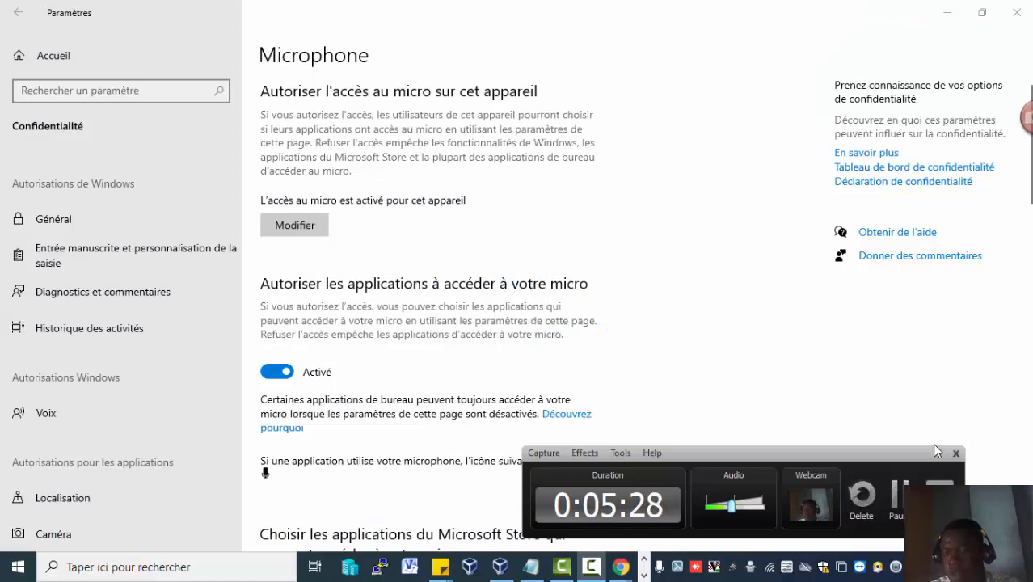
left_click(946, 14)
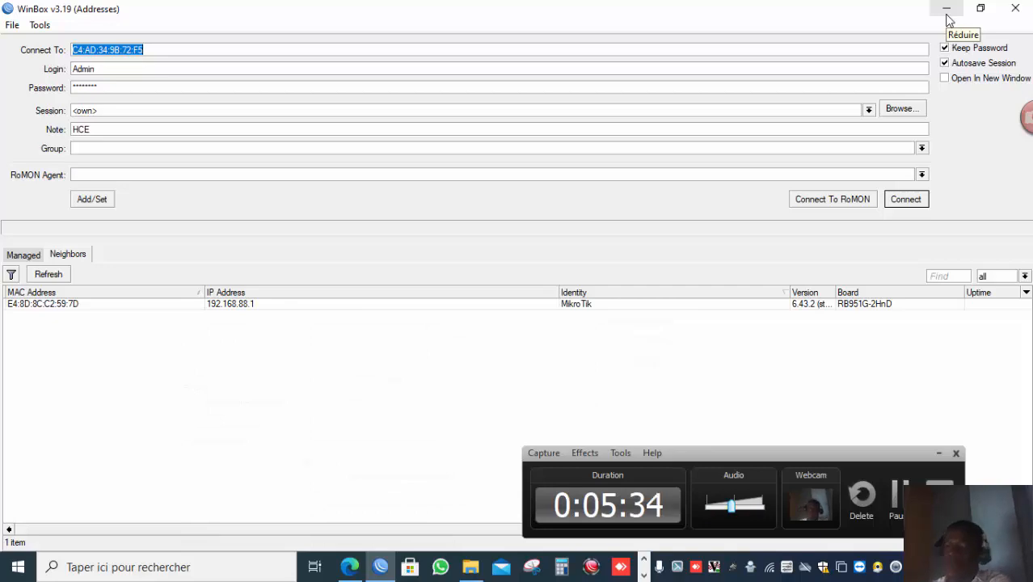
left_click(946, 12)
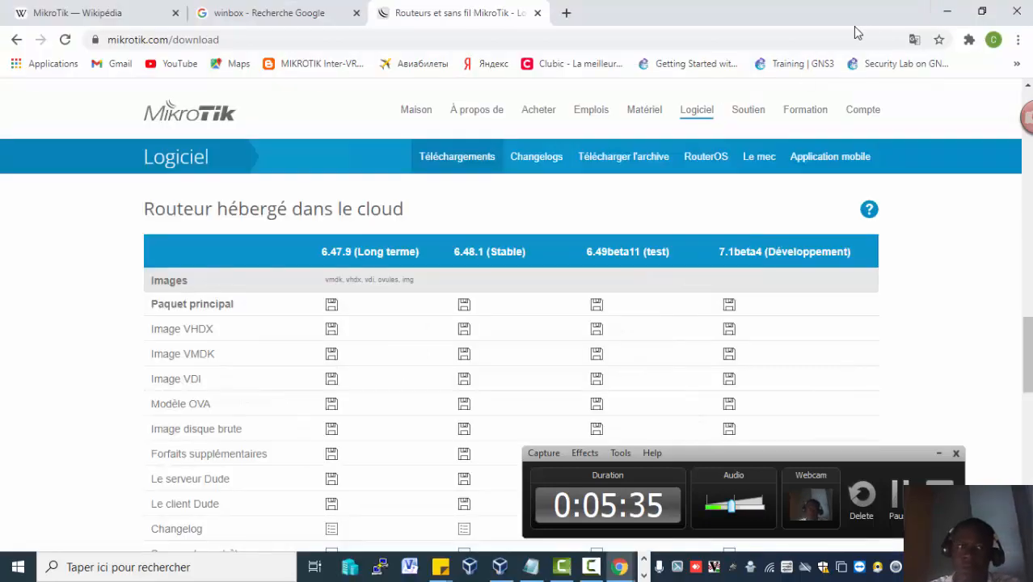
left_click(946, 12)
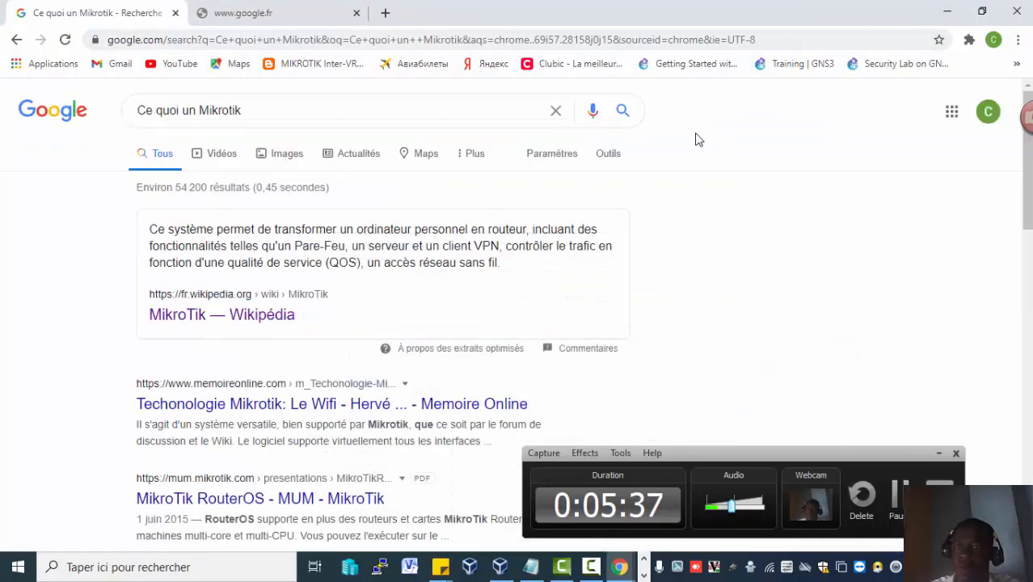
left_click(643, 574)
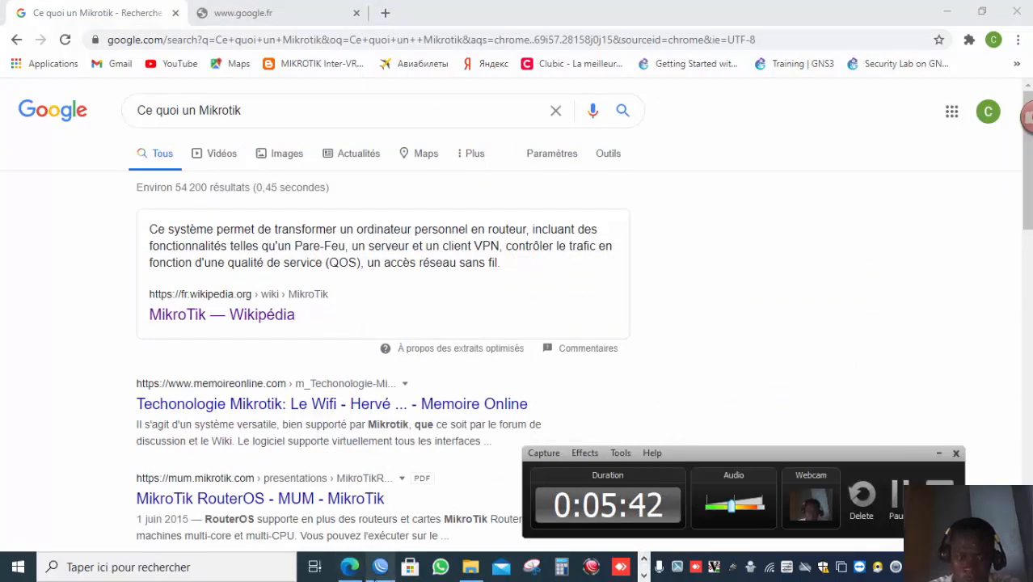
left_click(380, 566)
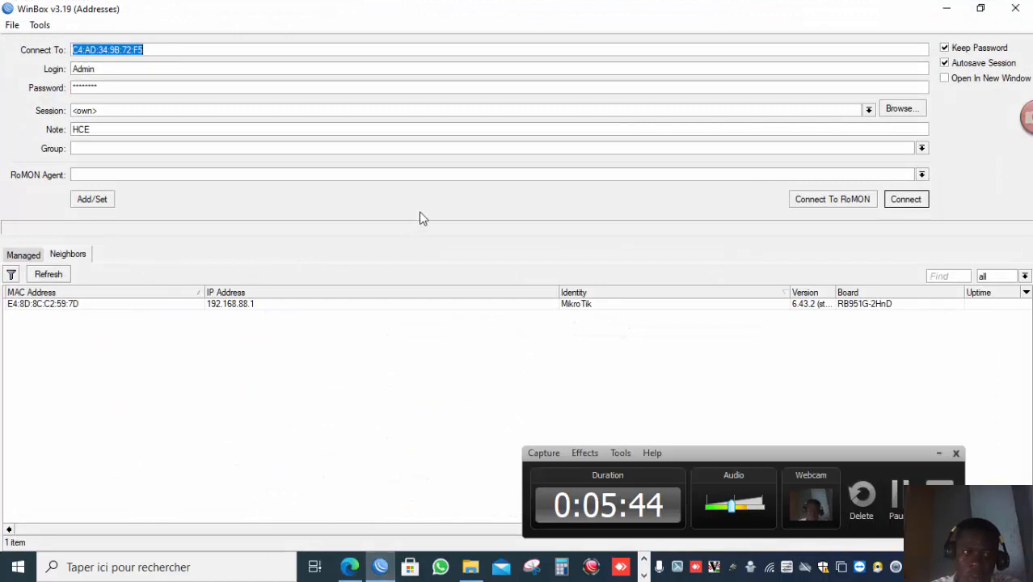
Set the connection target to the neighbor router's IP address 192.168.88.1.
left_click(195, 51)
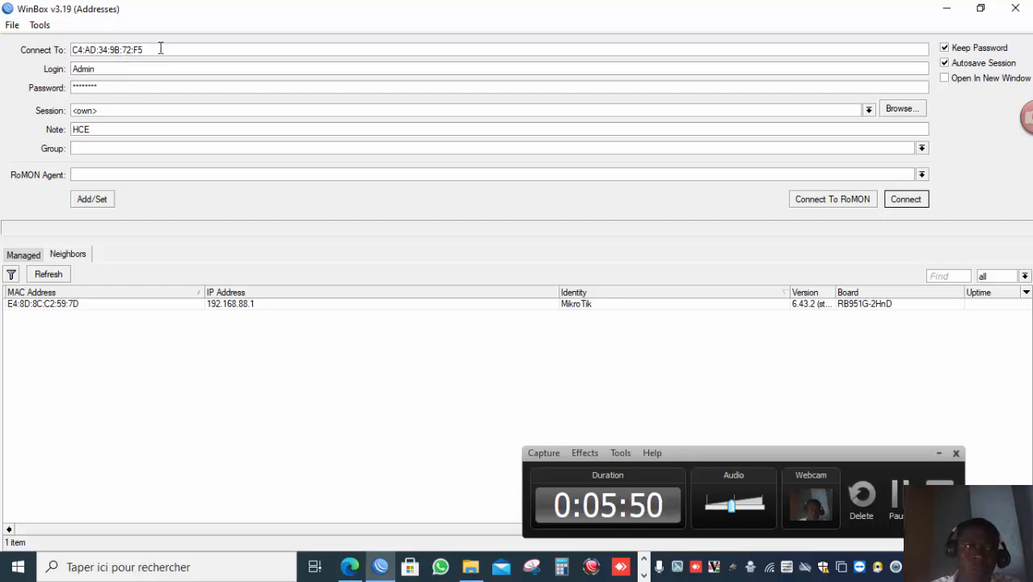
left_click(34, 304)
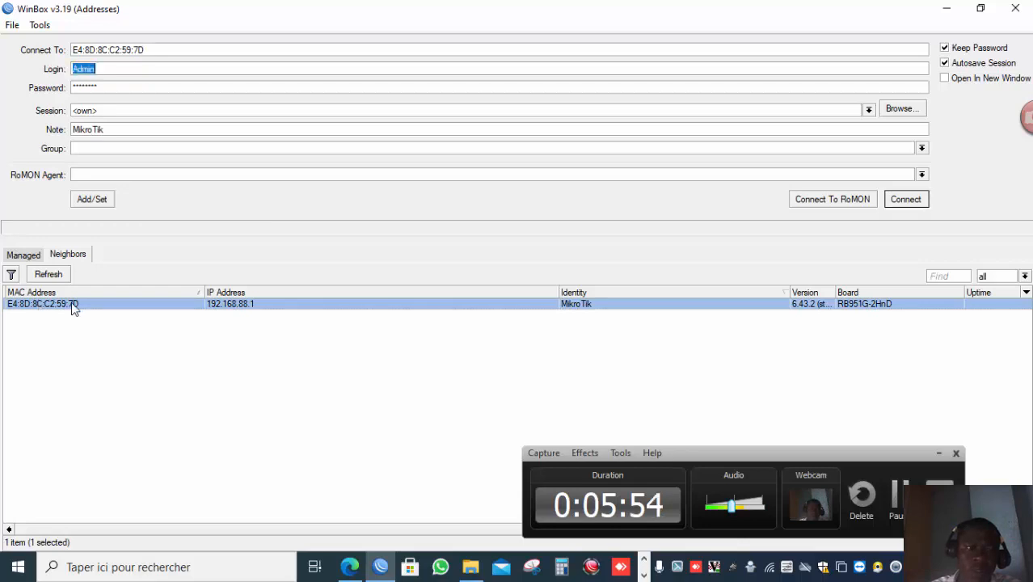
left_click(228, 305)
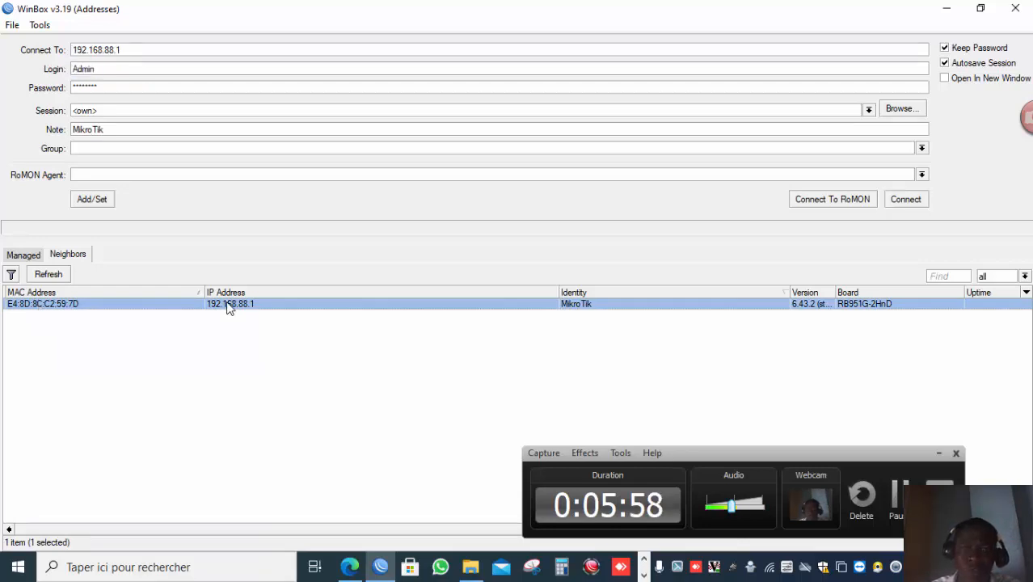
left_click(120, 85)
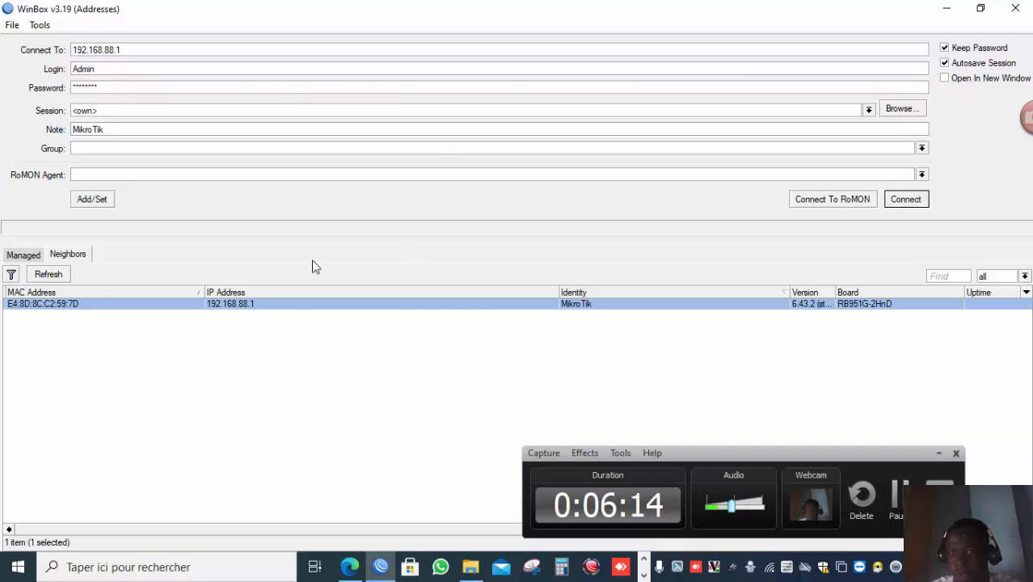
Browse the Managed saved-sessions list and the Neighbors list of discovered routers.
left_click(71, 257)
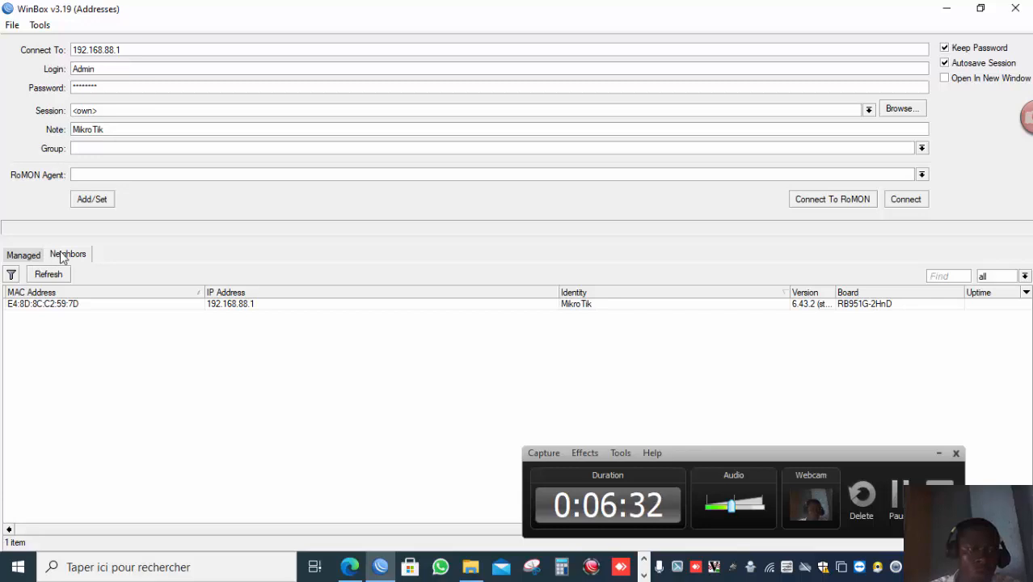
left_click(48, 275)
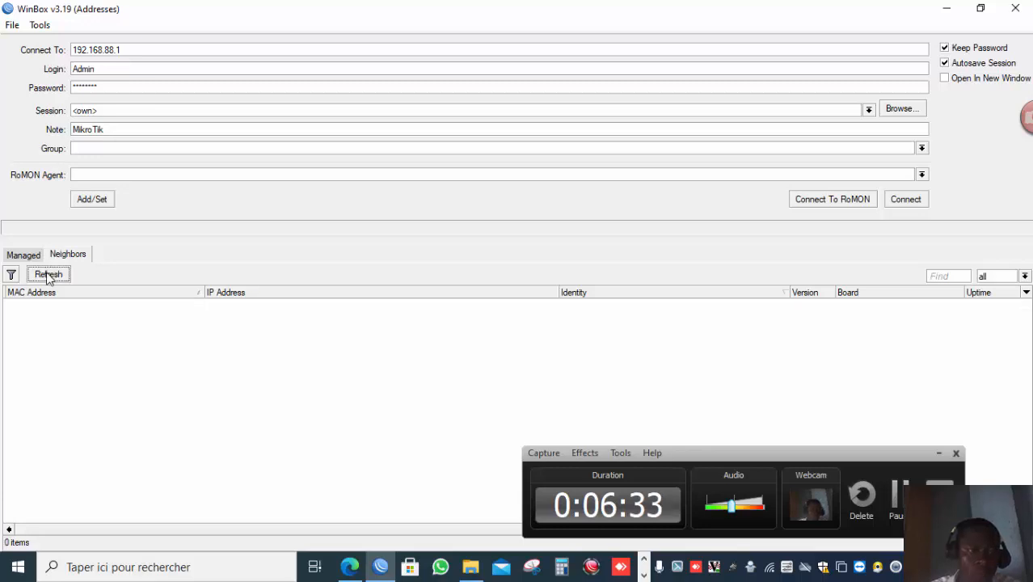
left_click(34, 257)
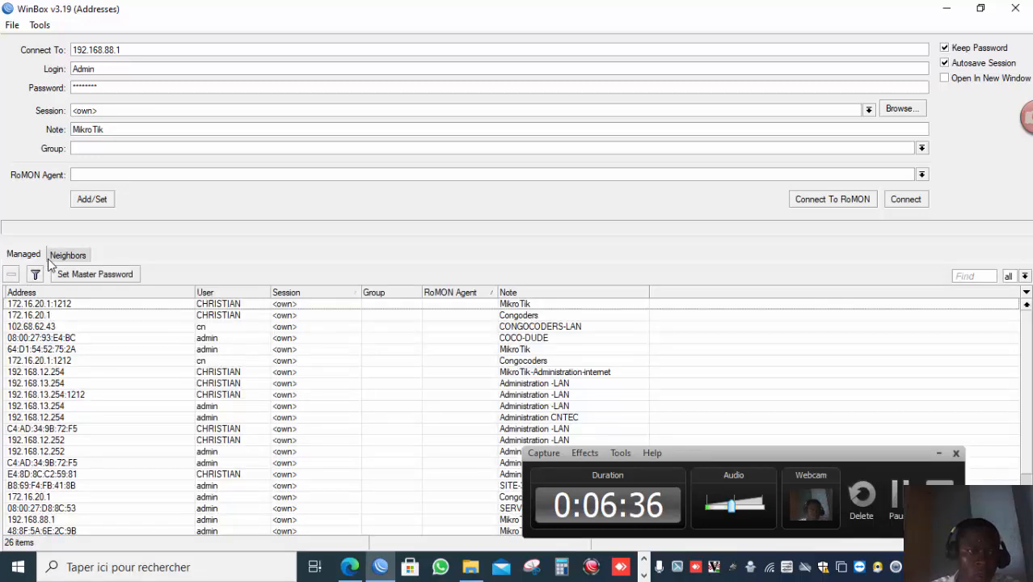
left_click(50, 257)
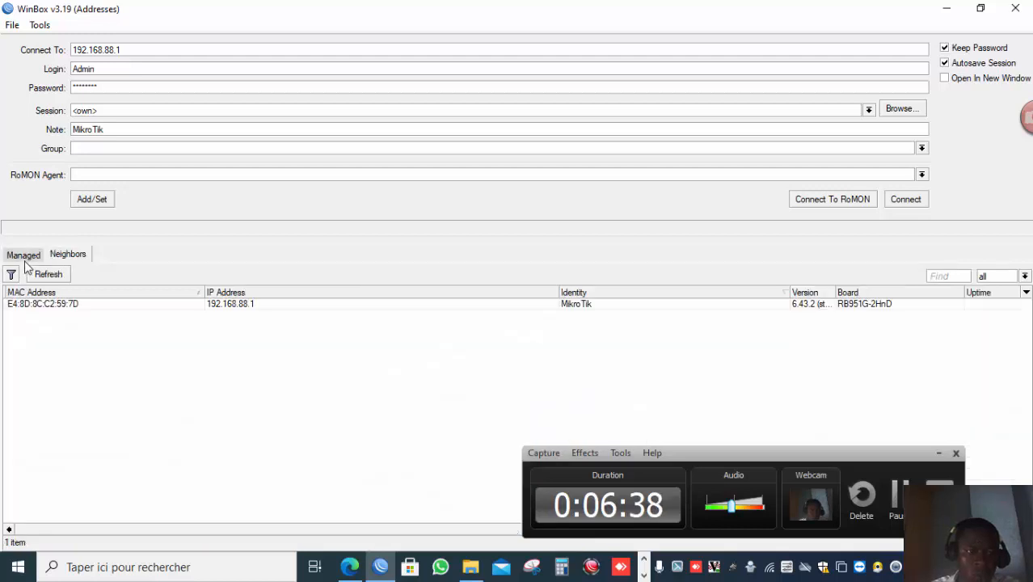
left_click(29, 257)
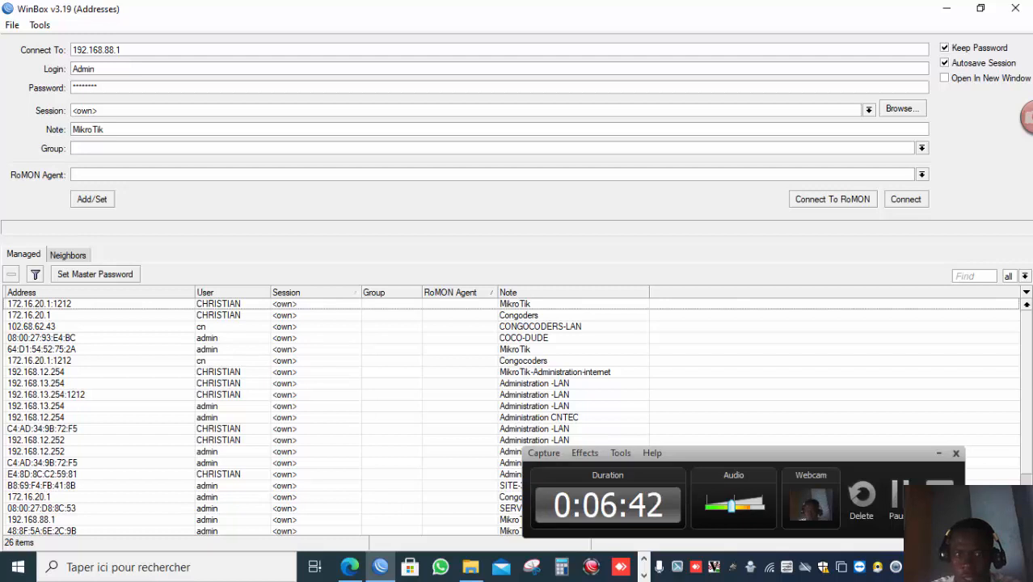
scroll(1028, 478, "down", 2)
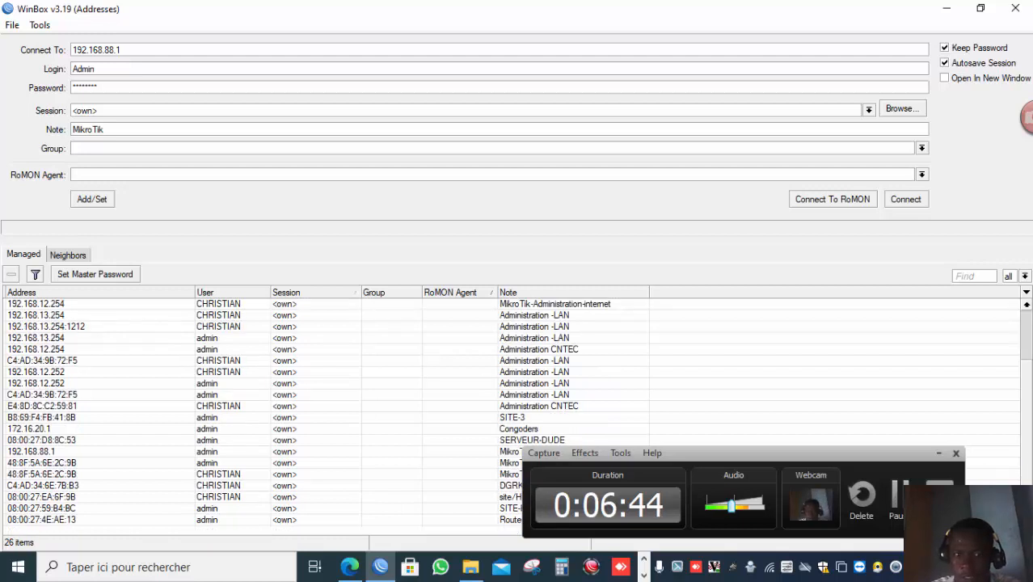
scroll(1029, 353, "up", 2)
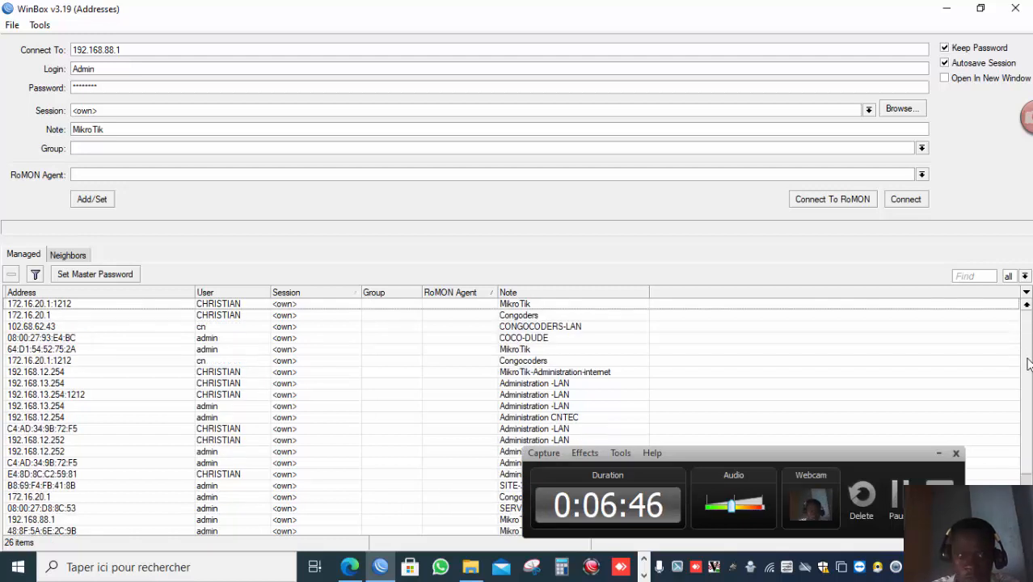
scroll(1028, 360, "down", 2)
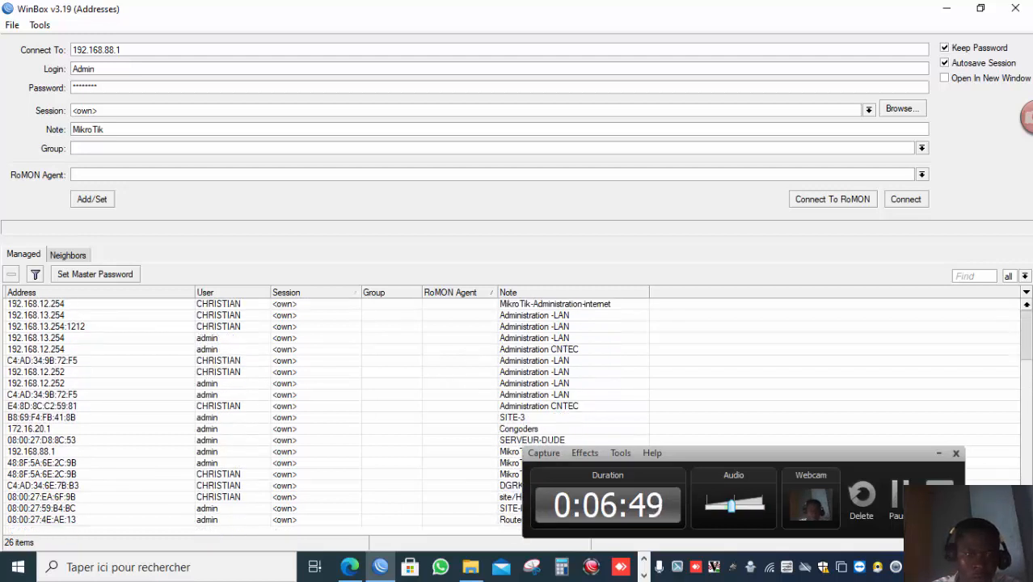
scroll(1029, 347, "up", 2)
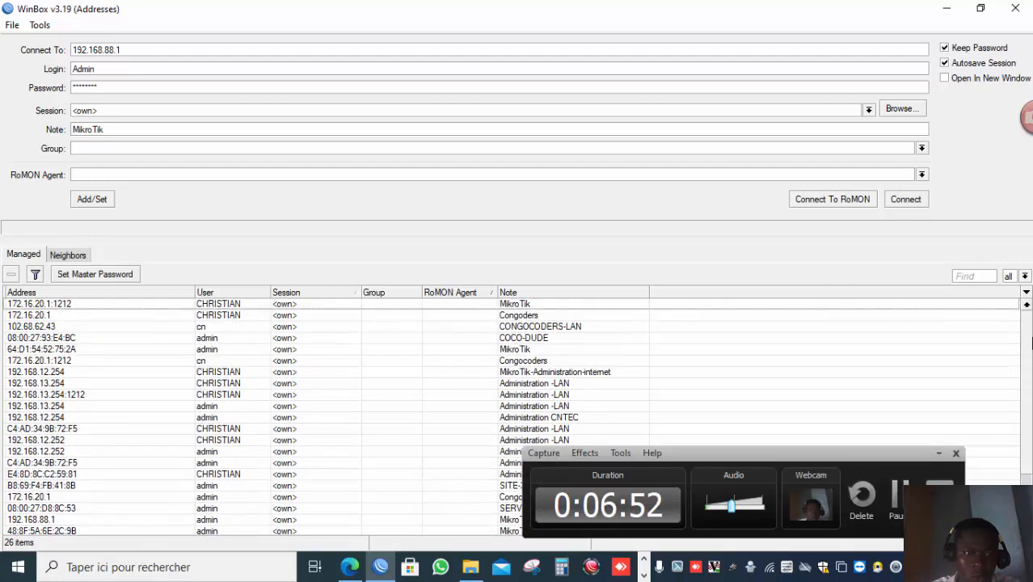
left_click(68, 255)
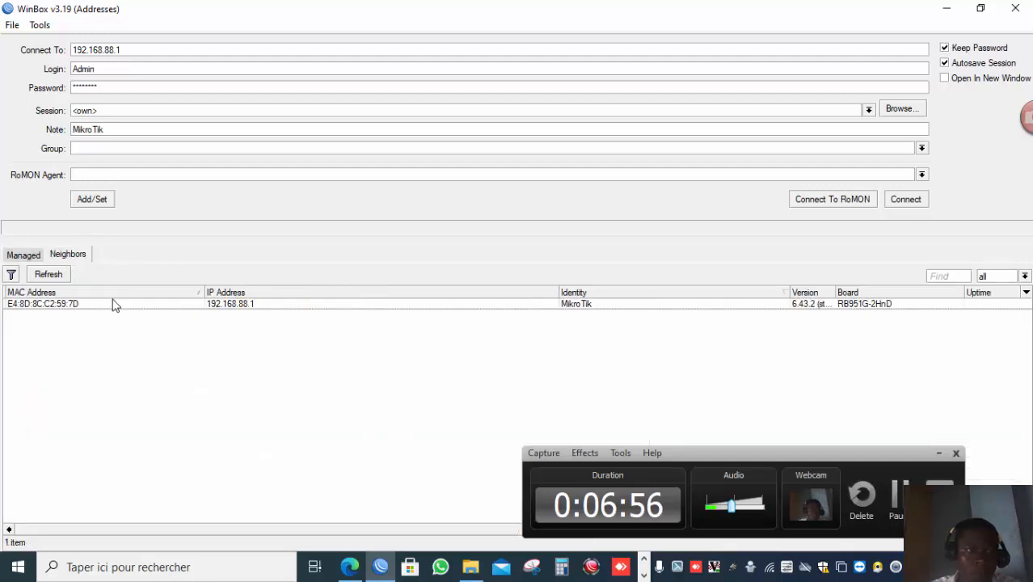
Try to connect to the neighbor router by its MAC address E4:8D:8C:C2:59:7D with login admi and an empty password.
left_click(91, 306)
double_click(93, 307)
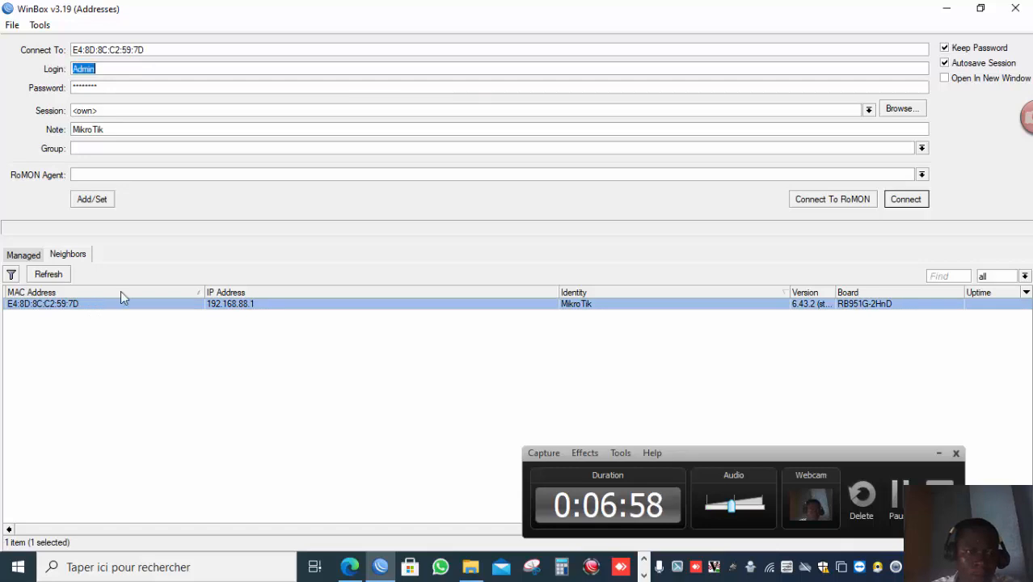
key("BackSpace")
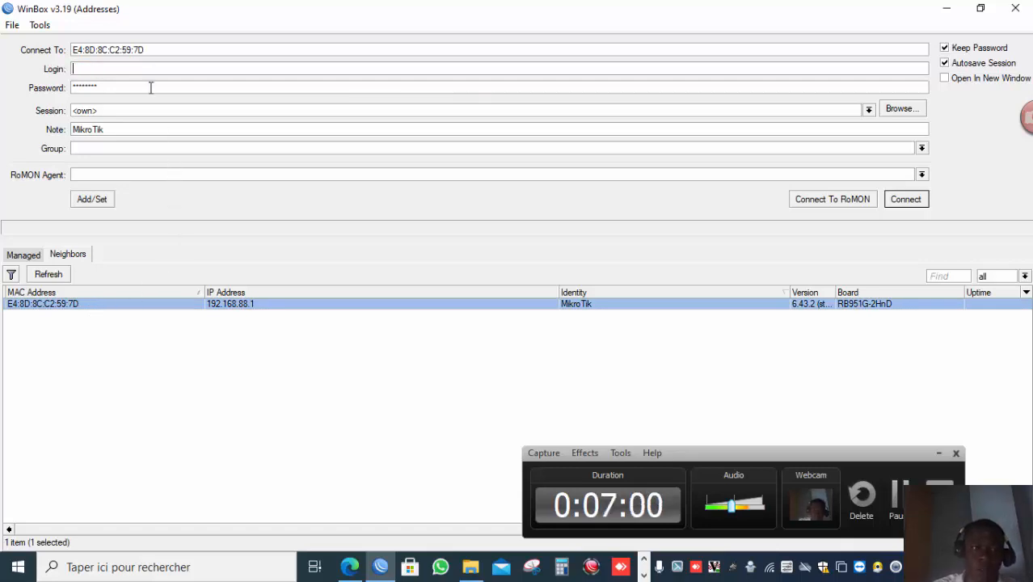
type("a")
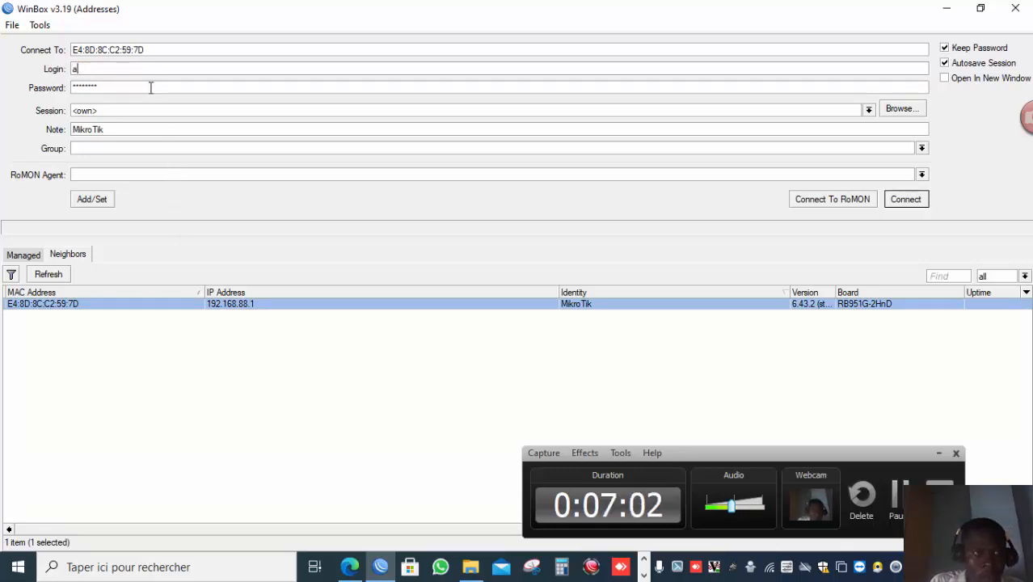
type("dmi")
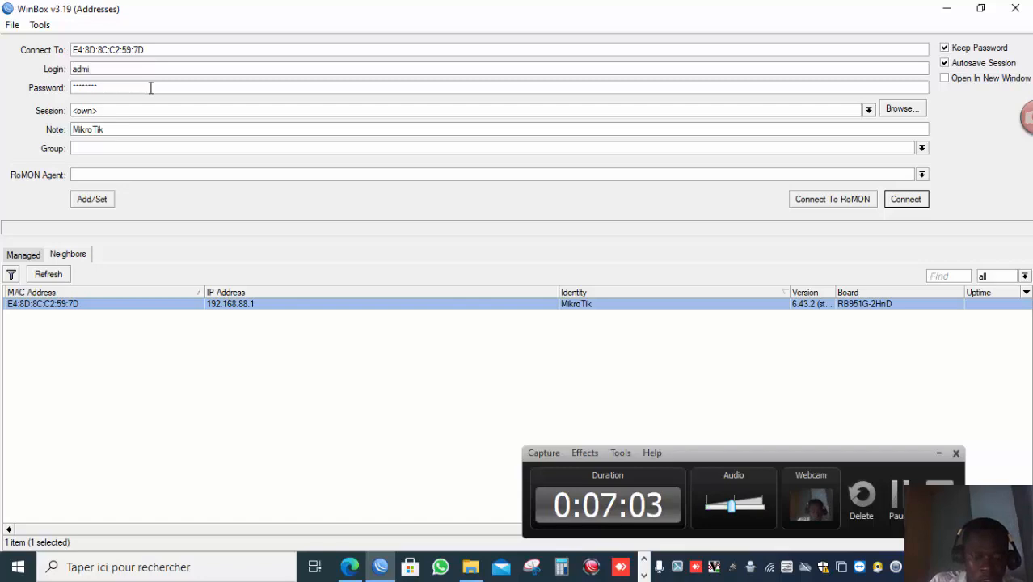
key("Tab")
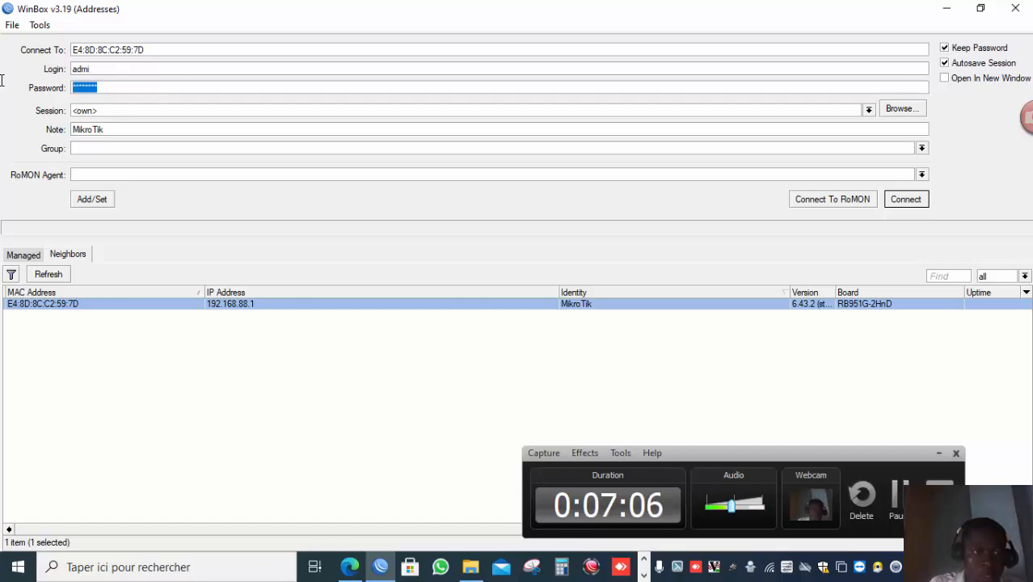
key("BackSpace")
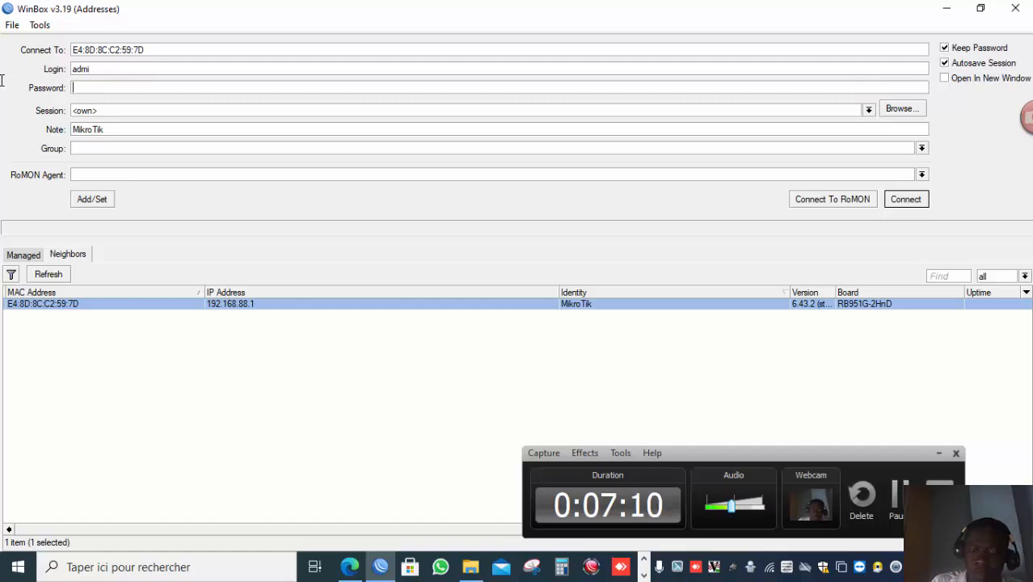
key("Return")
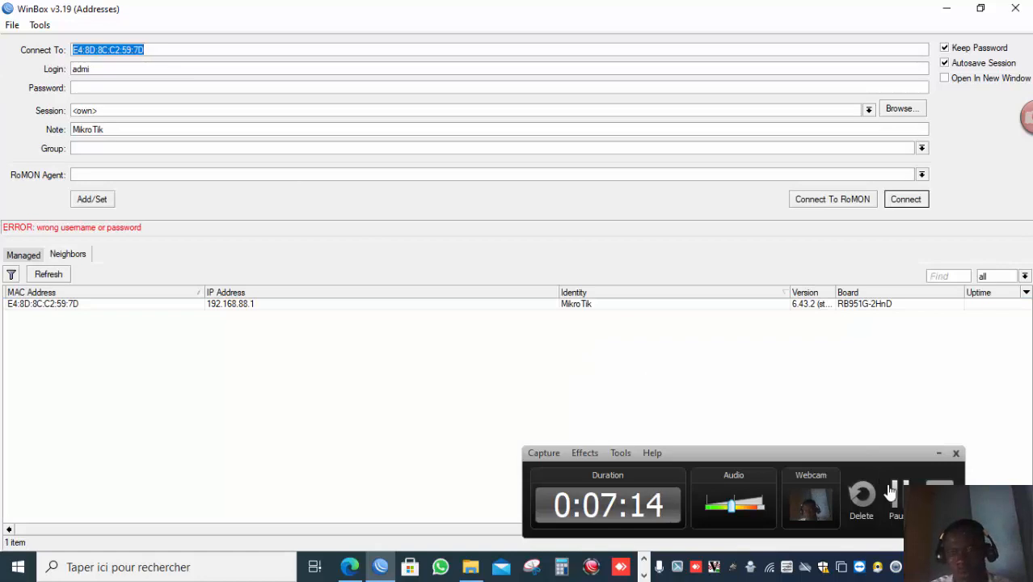
Correct the login to admin and connect to the router by MAC address.
left_click(896, 496)
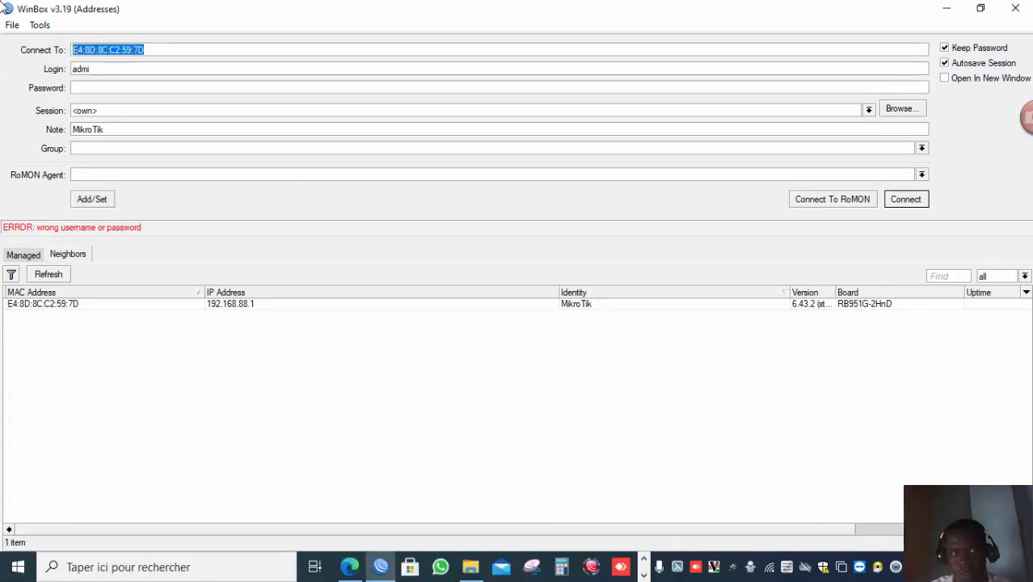
left_click(106, 72)
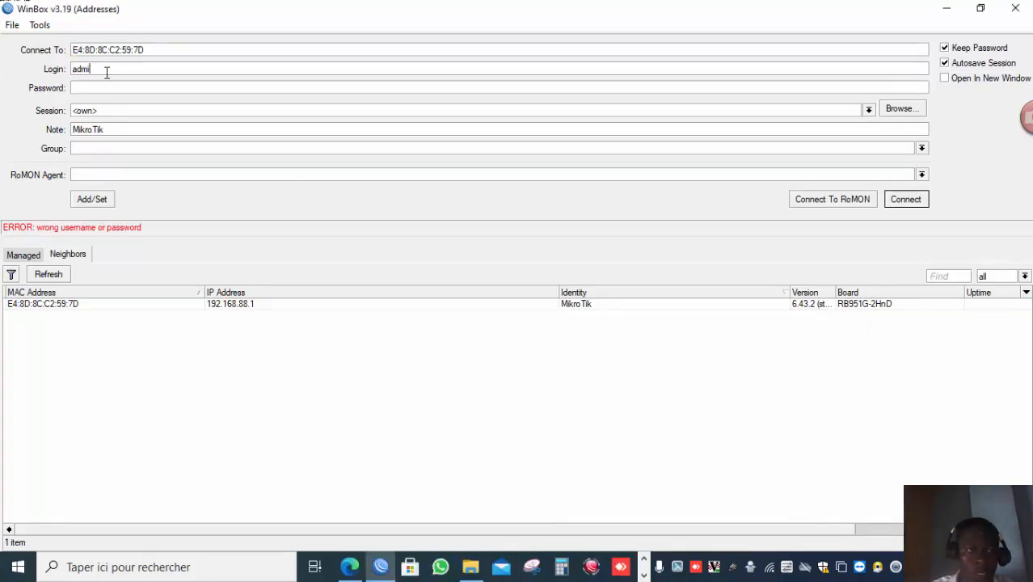
key("Return")
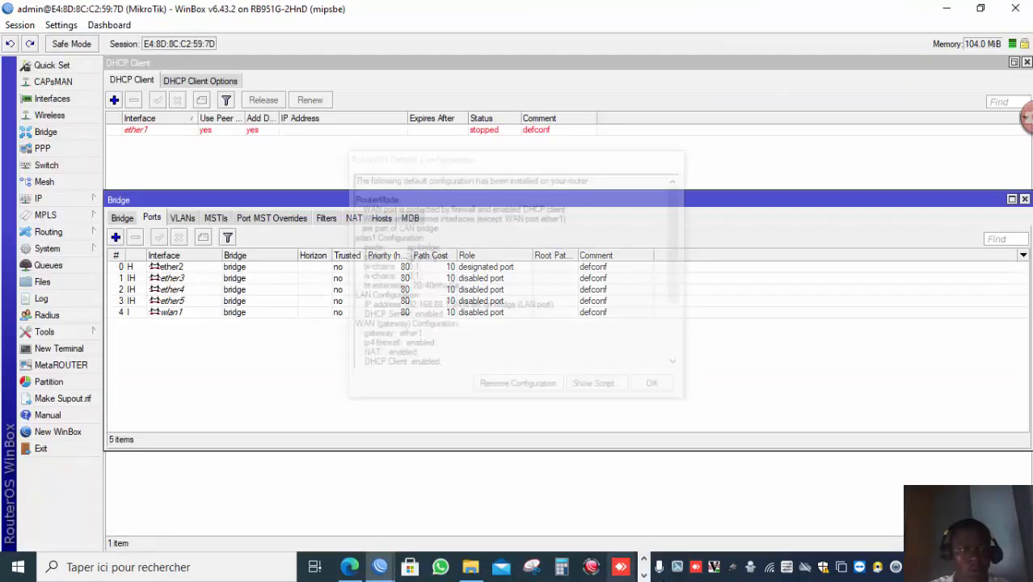
left_click(644, 576)
left_click(644, 576)
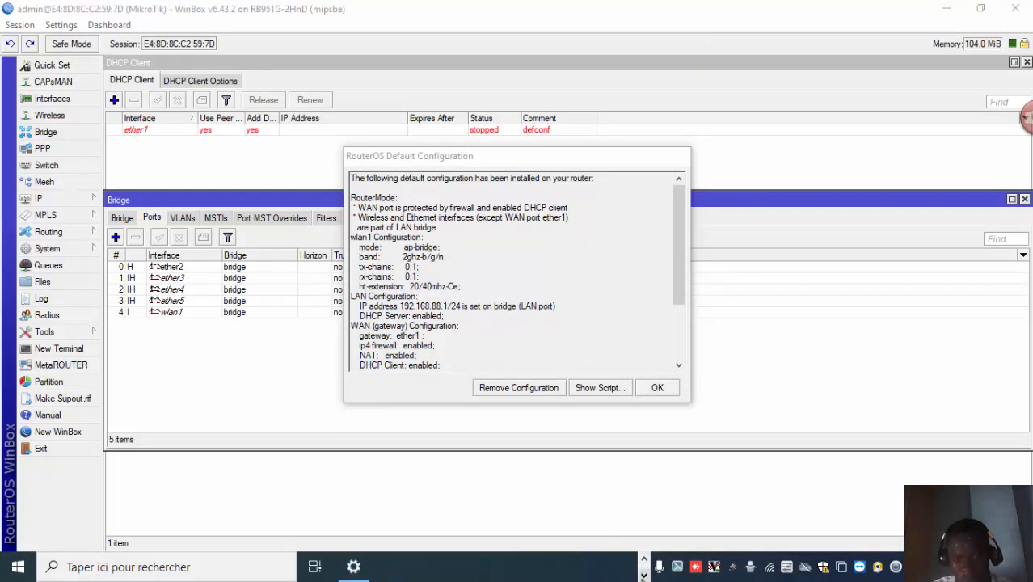
left_click(644, 559)
left_click(590, 568)
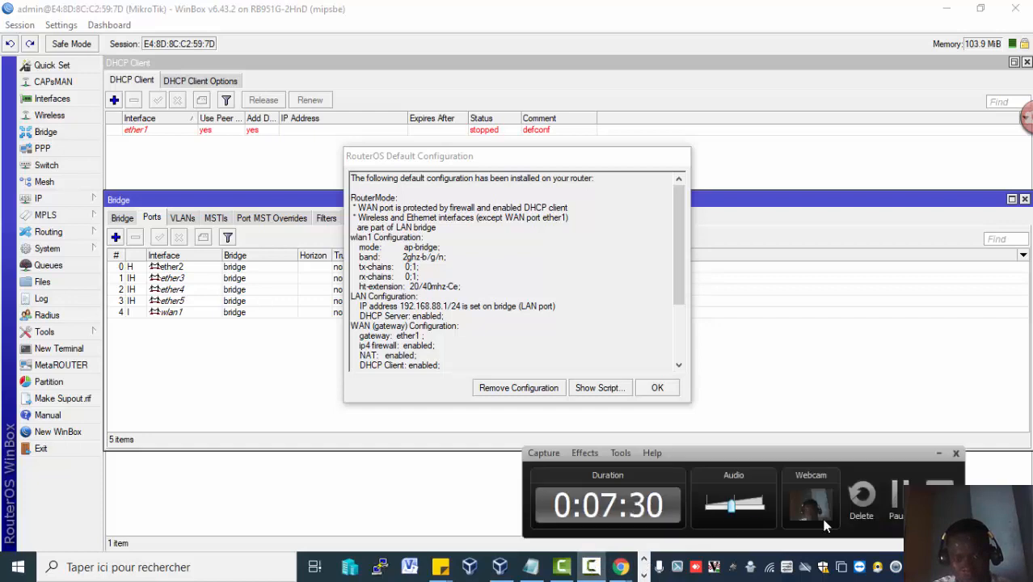
left_click(896, 494)
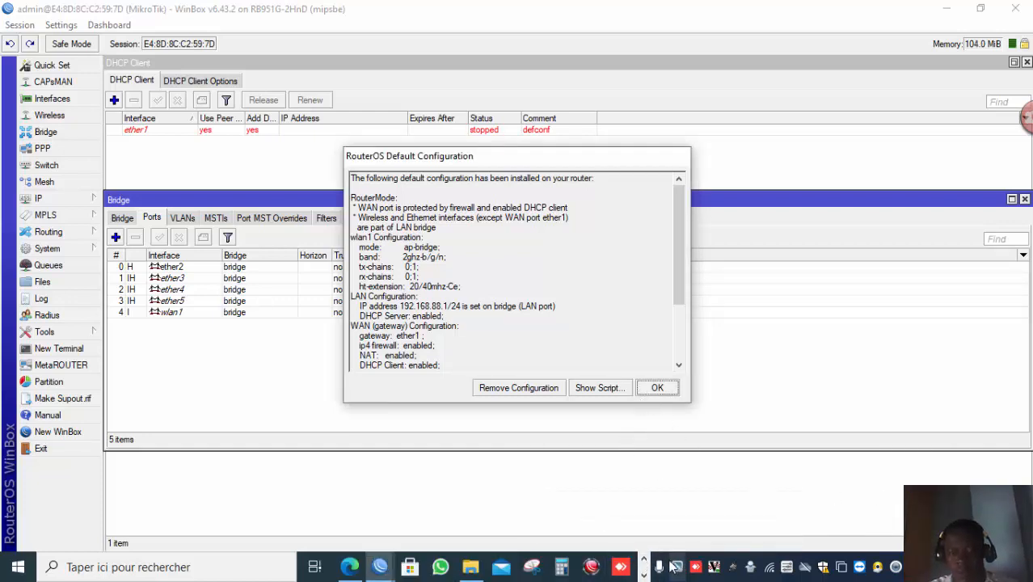
left_click(644, 574)
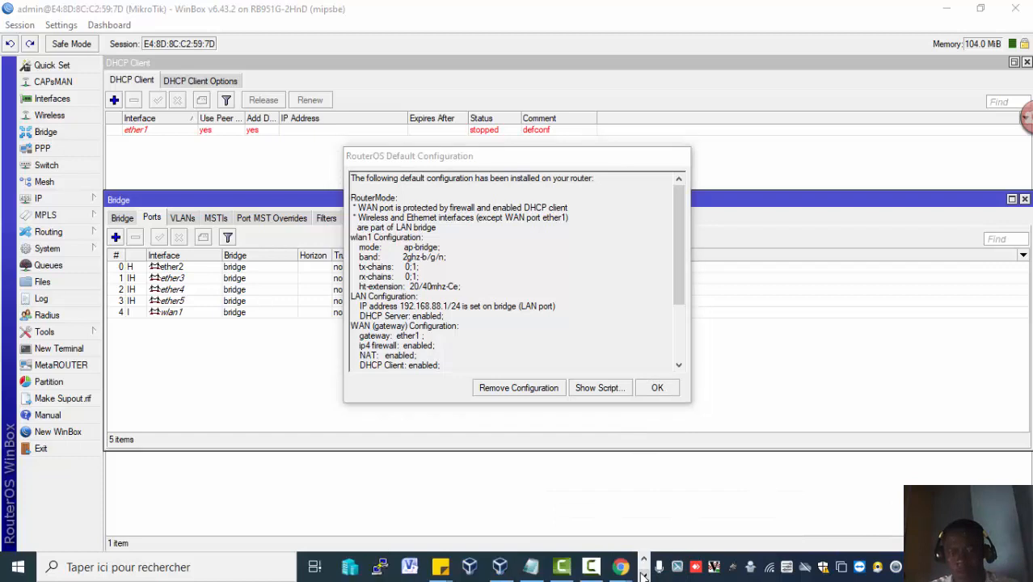
left_click(595, 572)
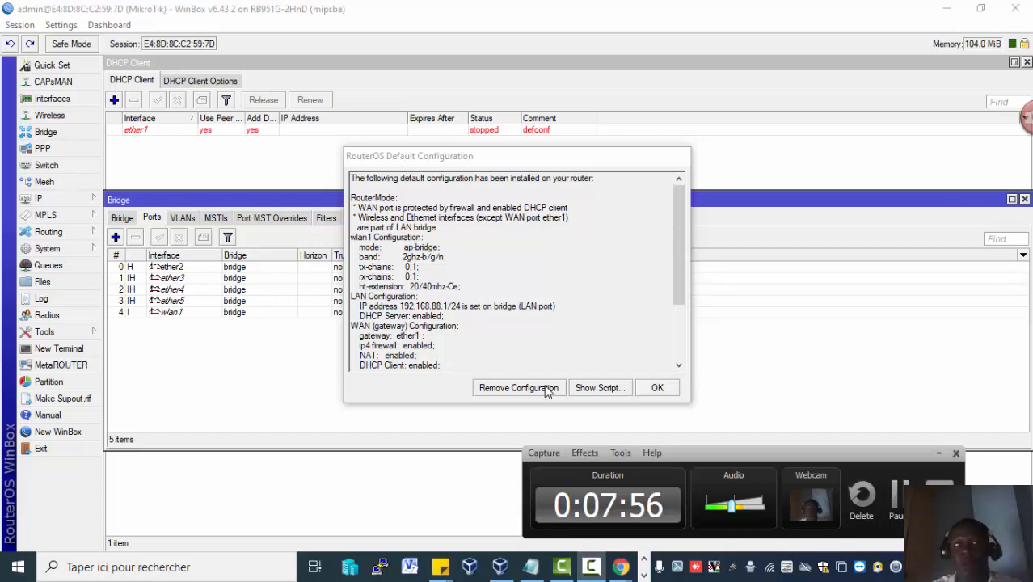
left_click(897, 518)
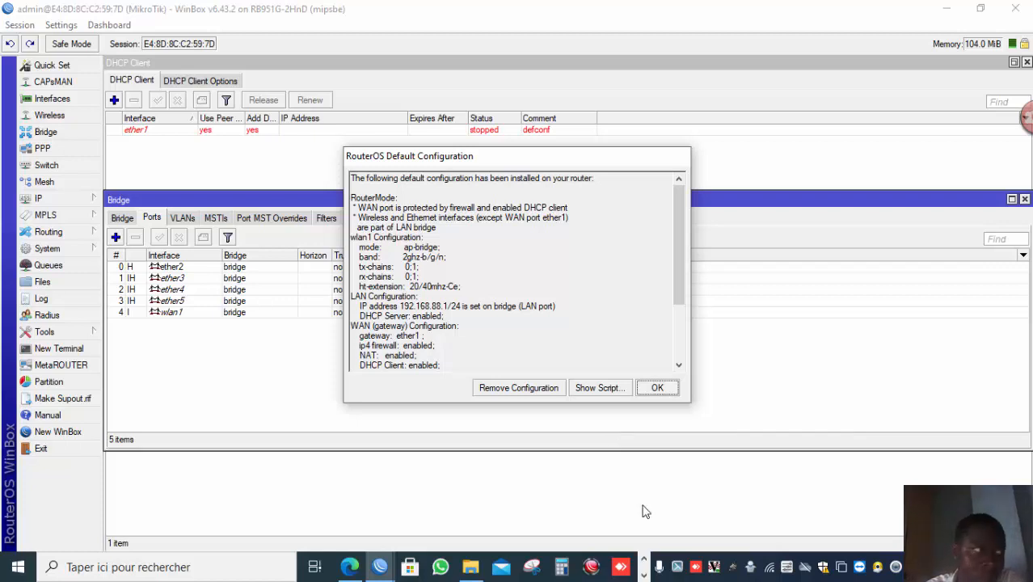
left_click(645, 573)
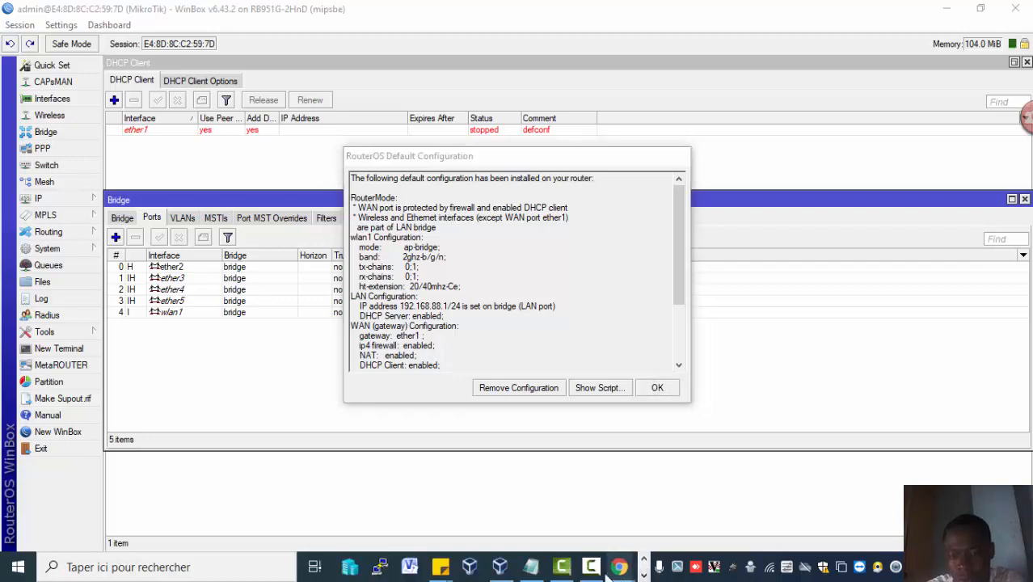
left_click(592, 568)
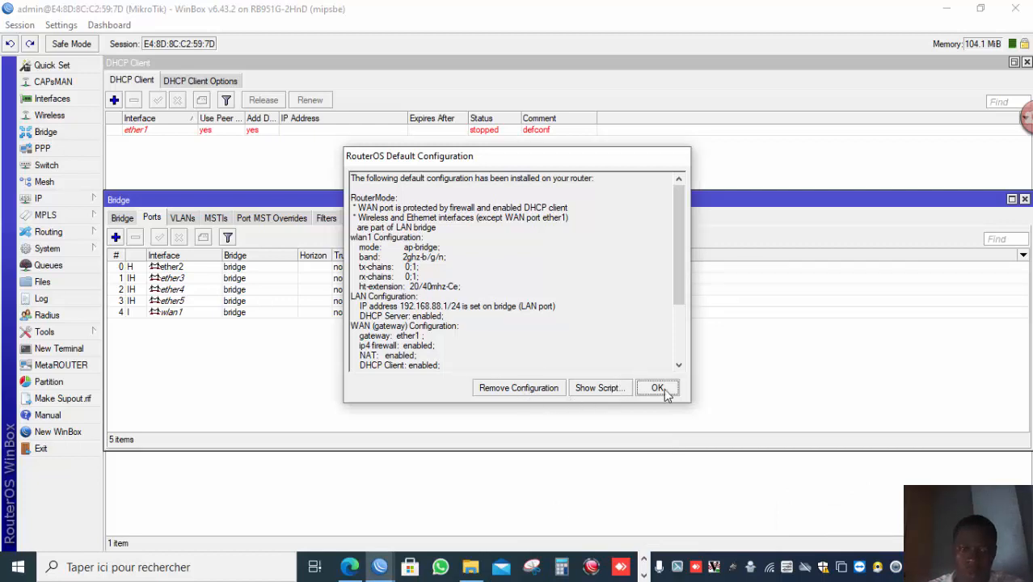
left_click(768, 569)
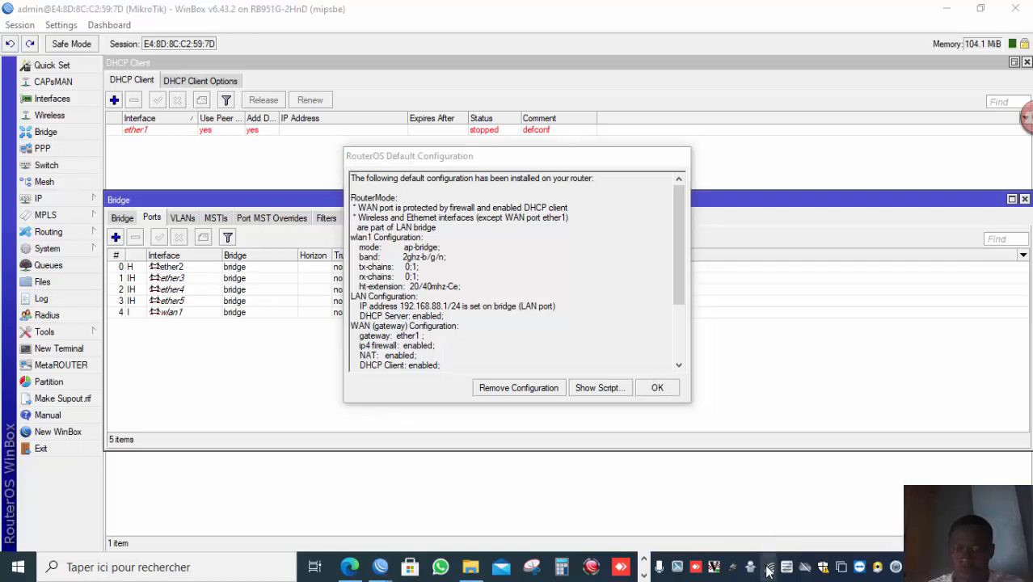
left_click(644, 574)
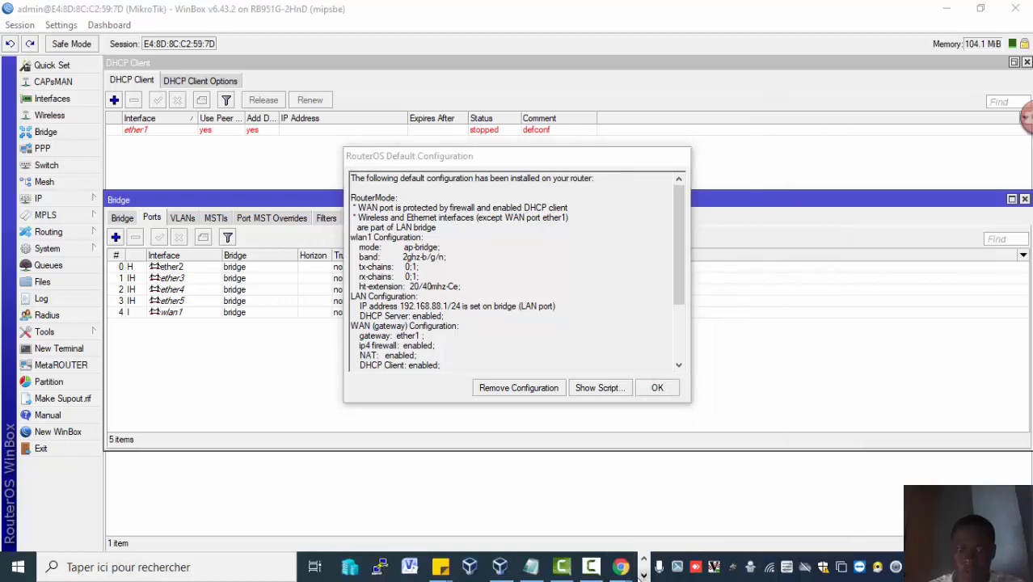
left_click(593, 568)
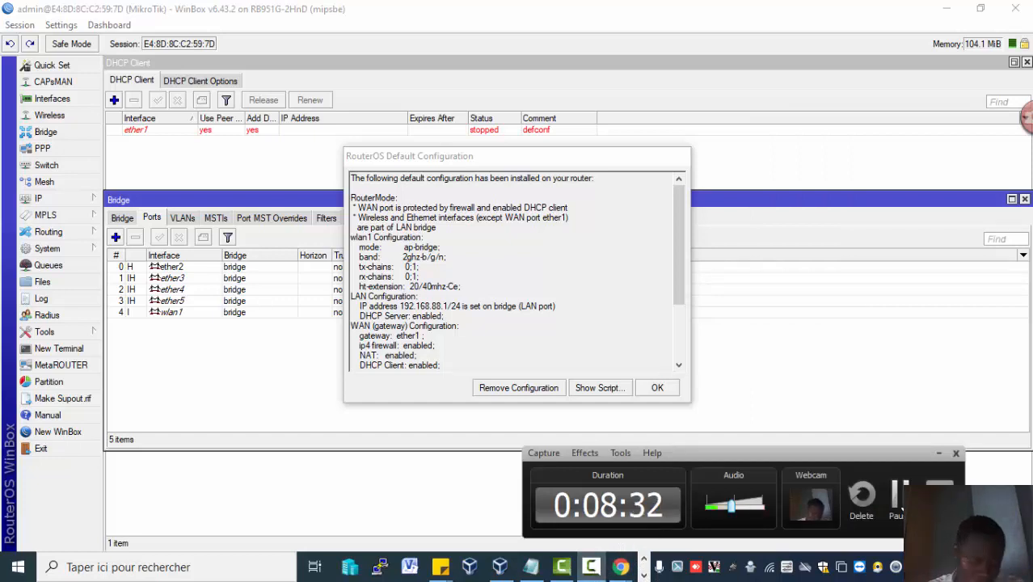
left_click(901, 508)
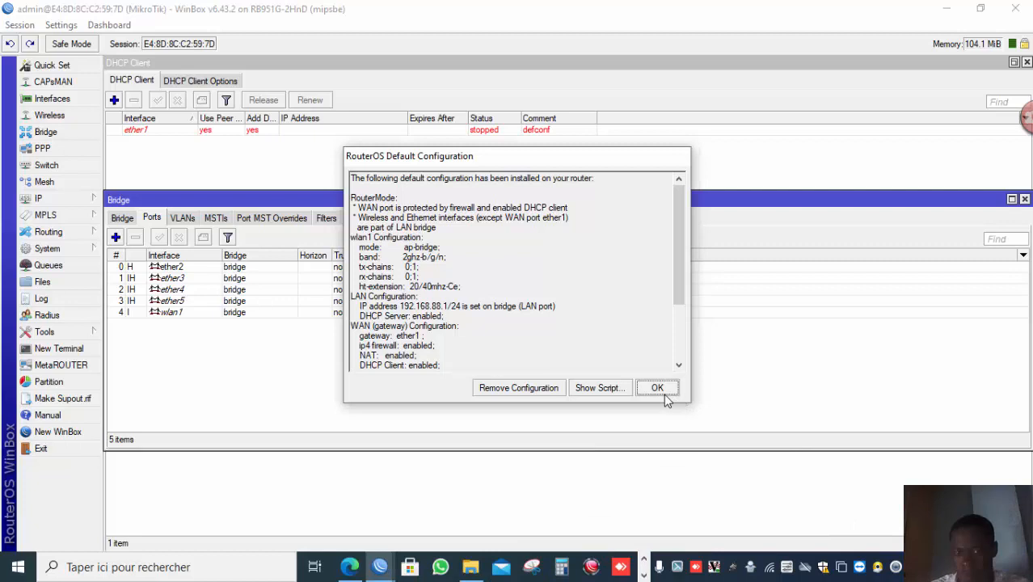
Accept the default configuration notice and open the router's user list.
left_click(657, 388)
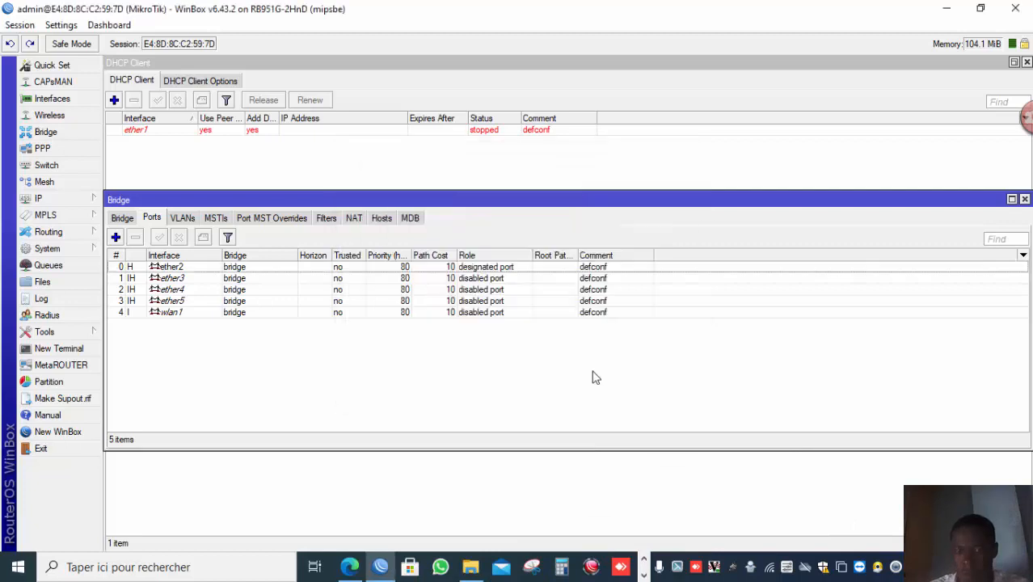
left_click(85, 252)
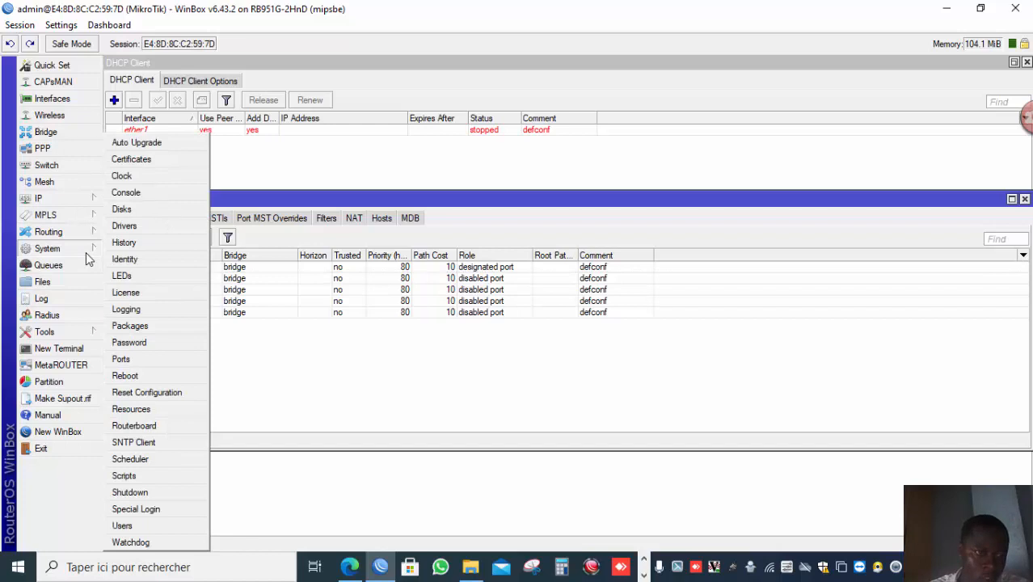
left_click(154, 526)
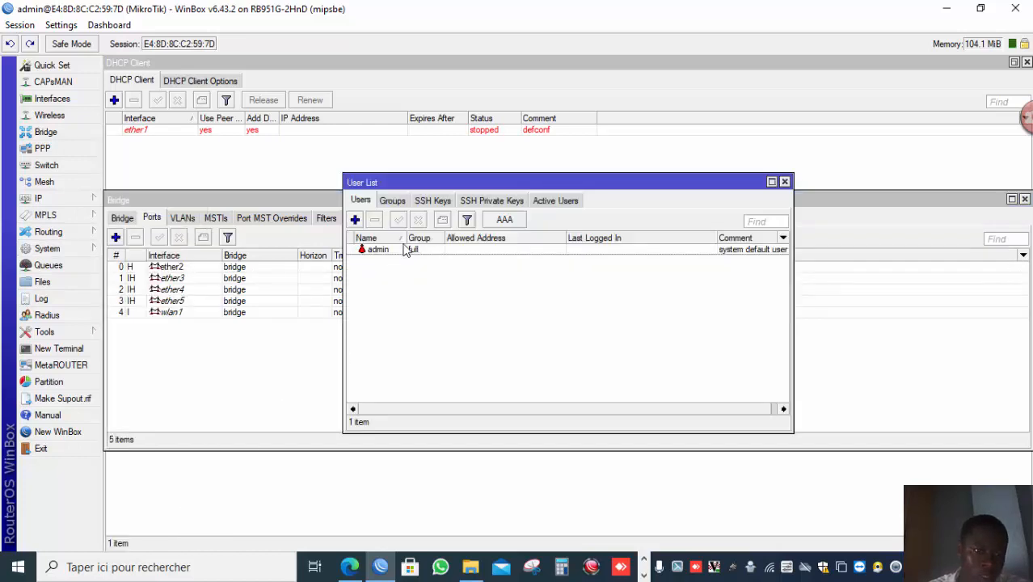
Add a new router user and enter the person's name as the user name.
left_click(355, 219)
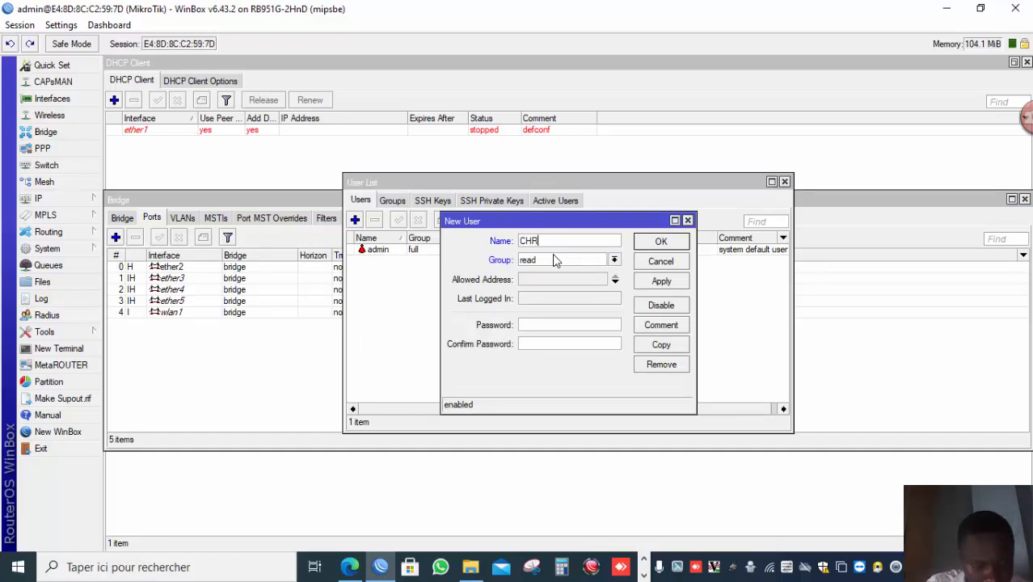
type("CHRISTIA")
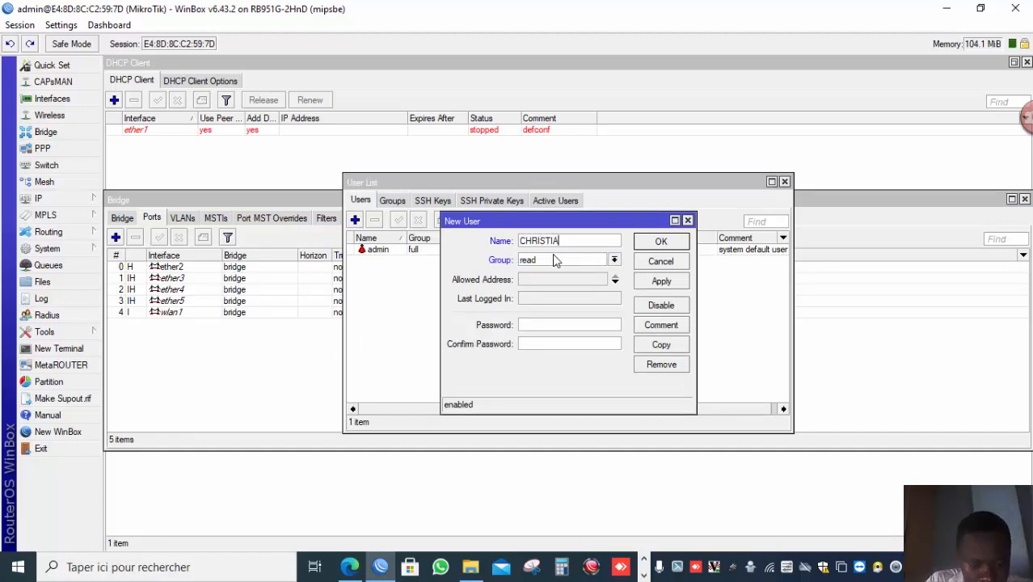
type("BN")
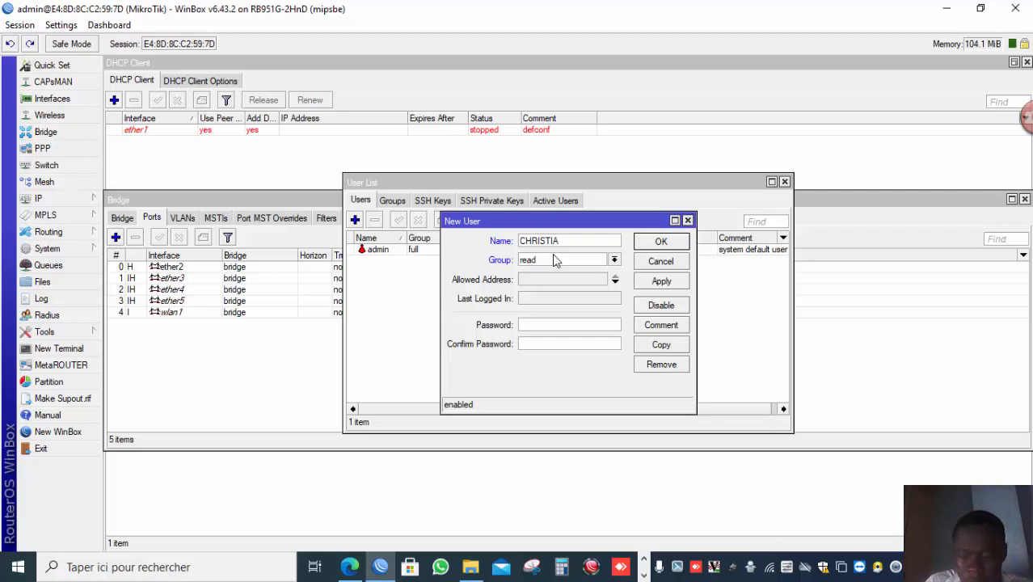
left_click(556, 260)
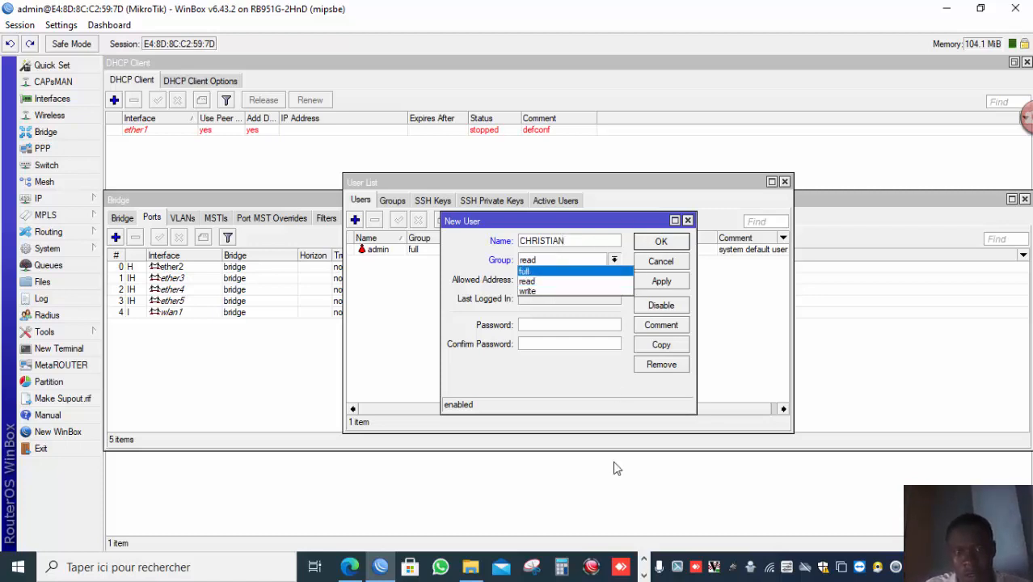
left_click(646, 574)
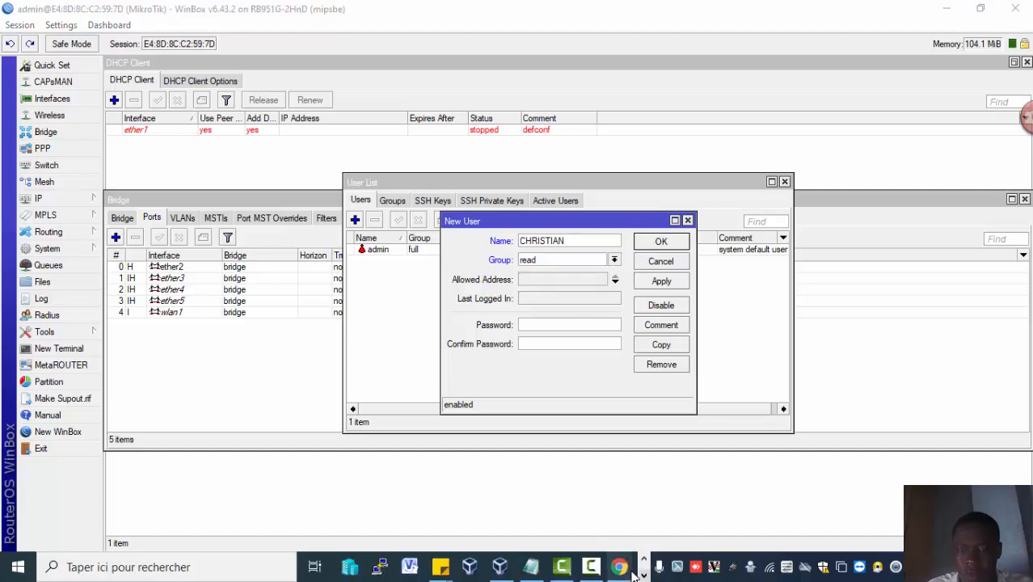
left_click(591, 568)
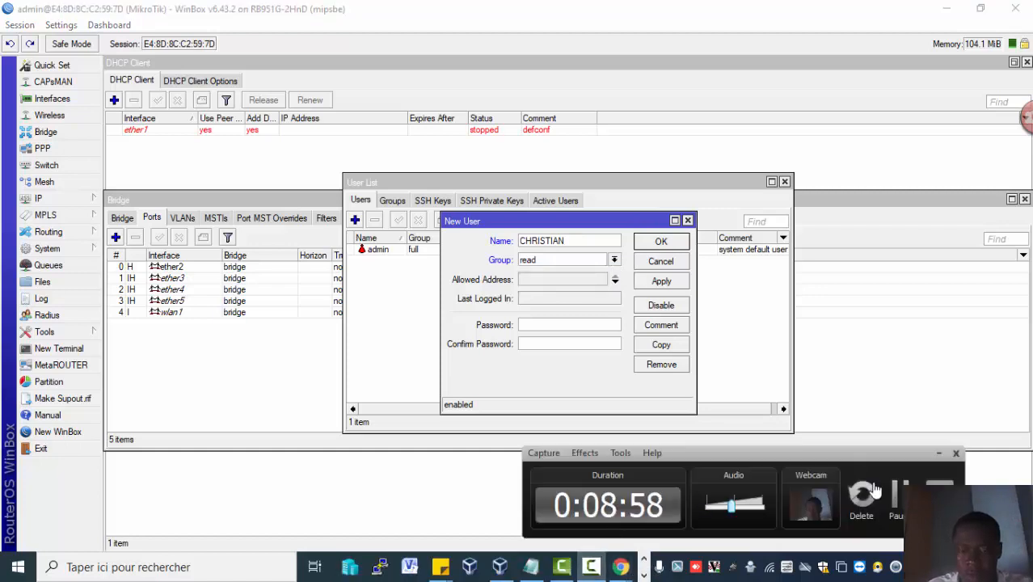
left_click(895, 494)
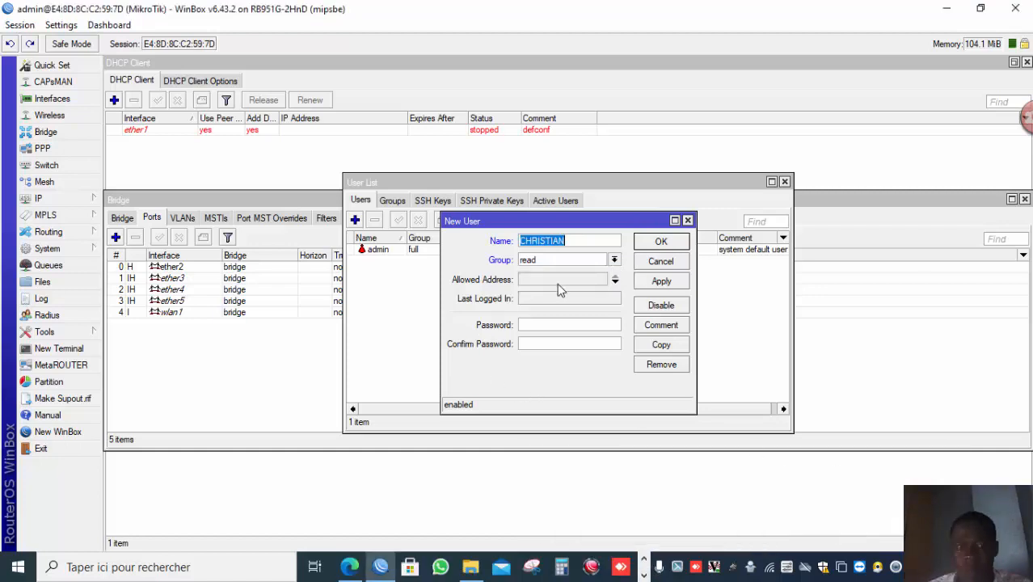
Assign the new user to the full group, set and confirm its password, then save the user.
left_click(587, 260)
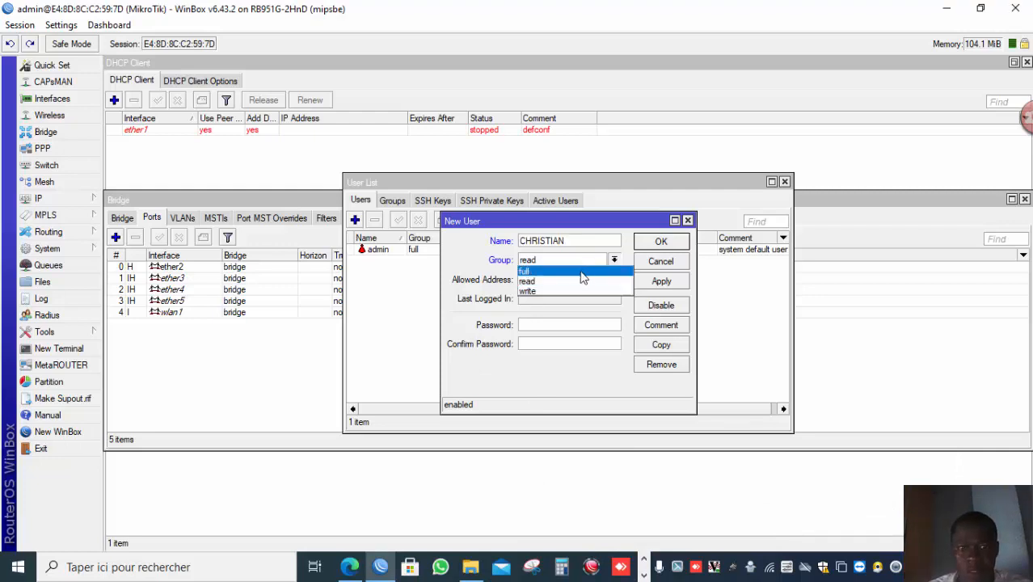
left_click(581, 273)
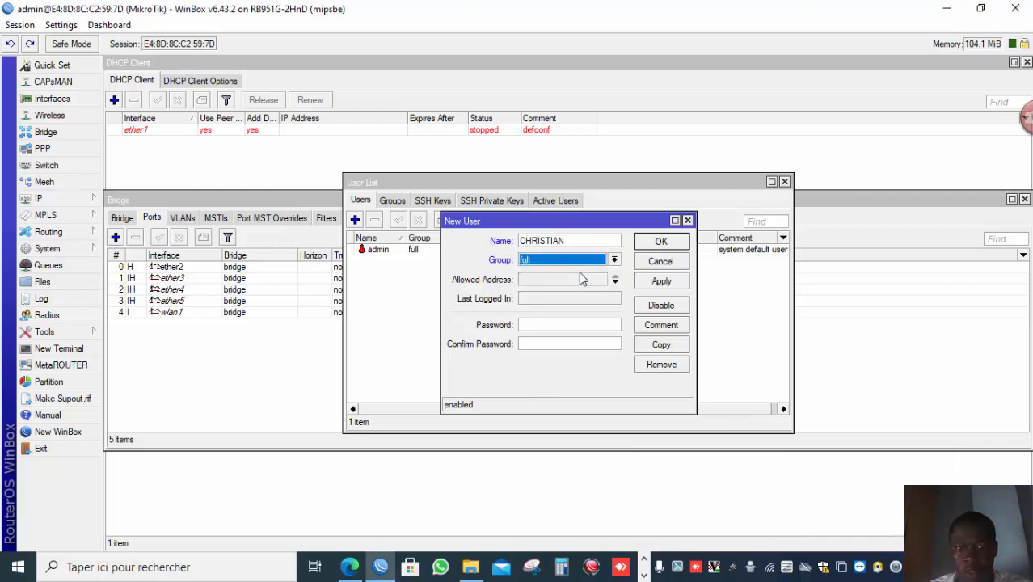
left_click(567, 322)
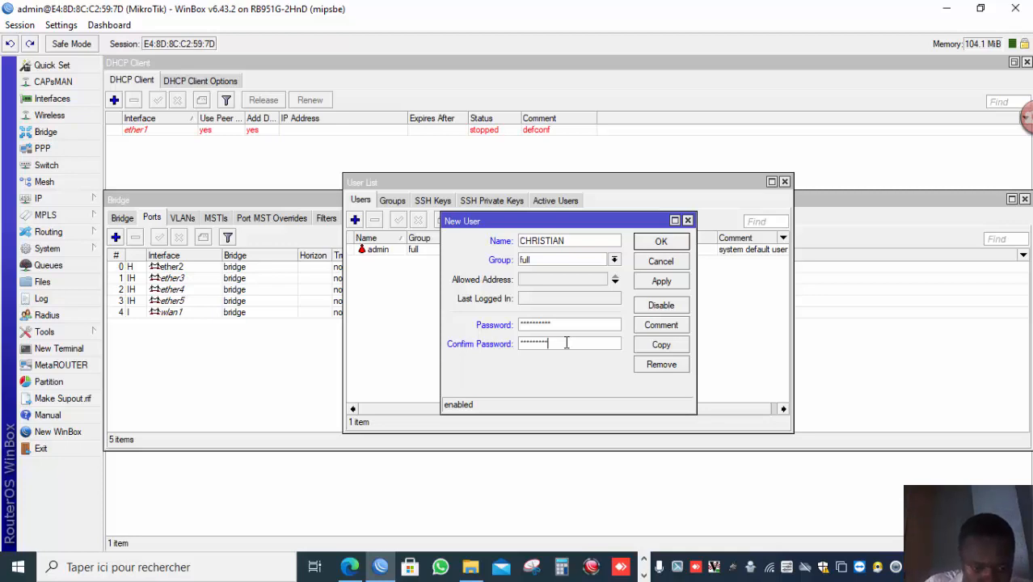
left_click(661, 283)
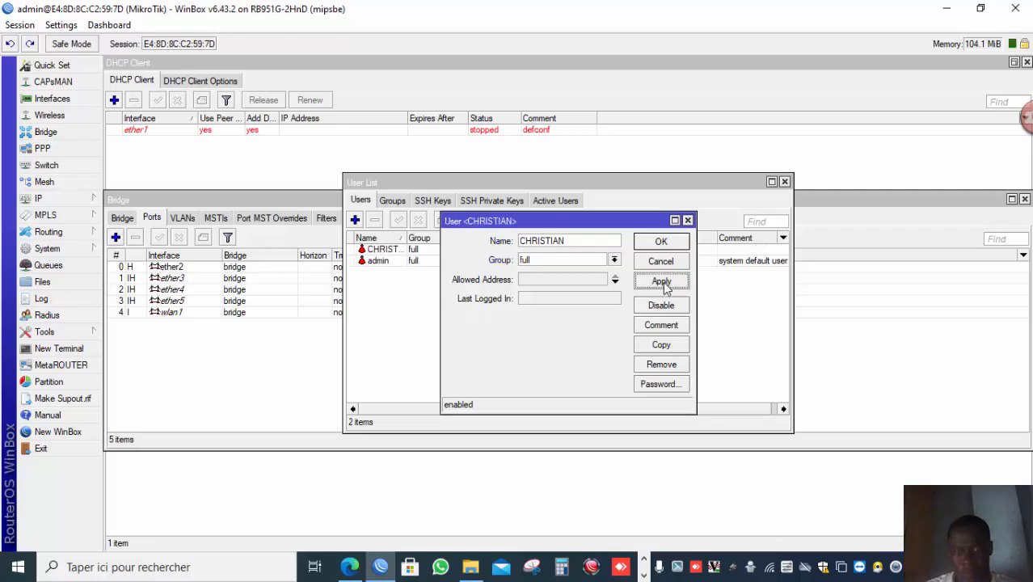
left_click(661, 243)
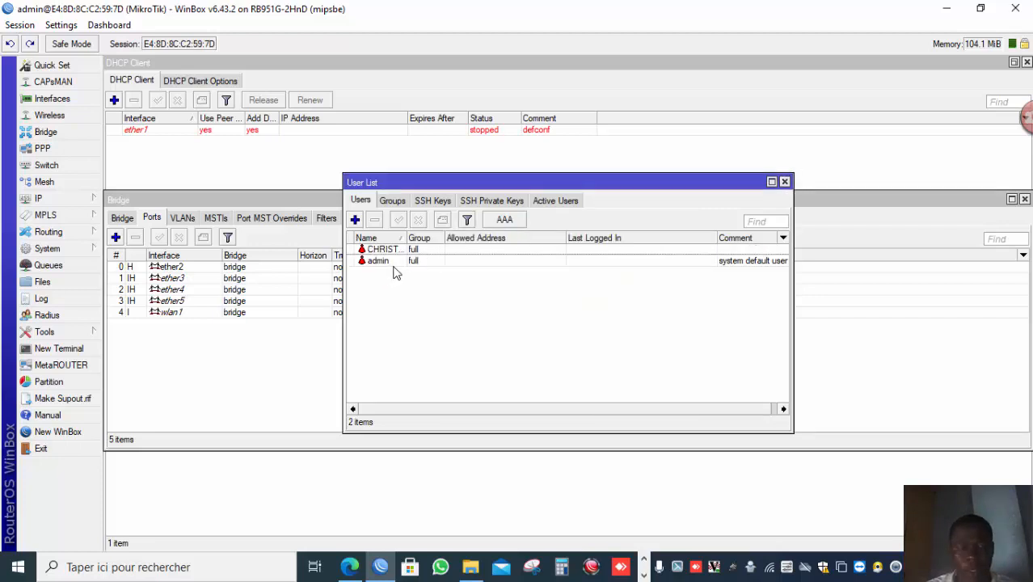
Disable the default admin user account.
left_click(394, 263)
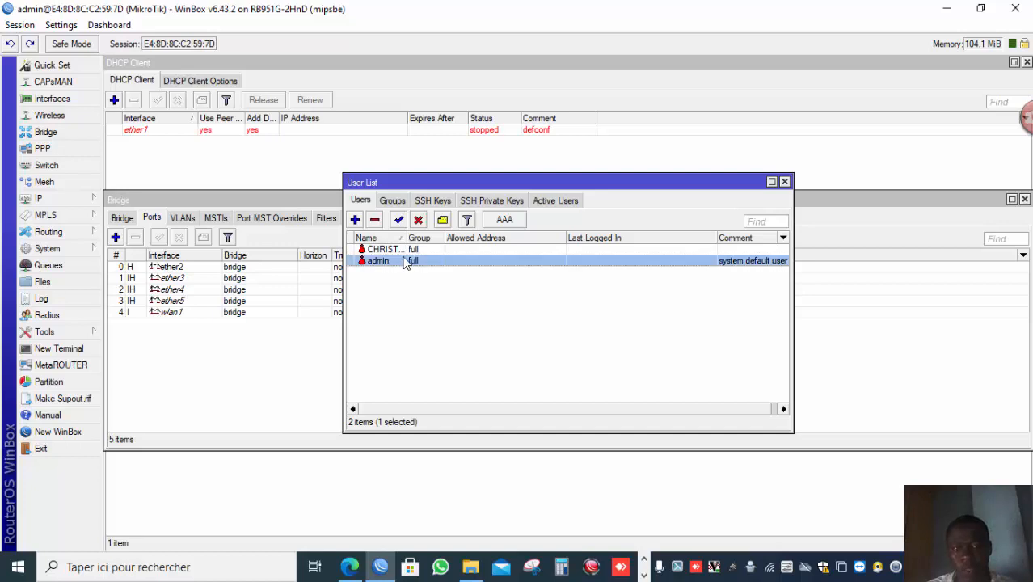
left_click(417, 223)
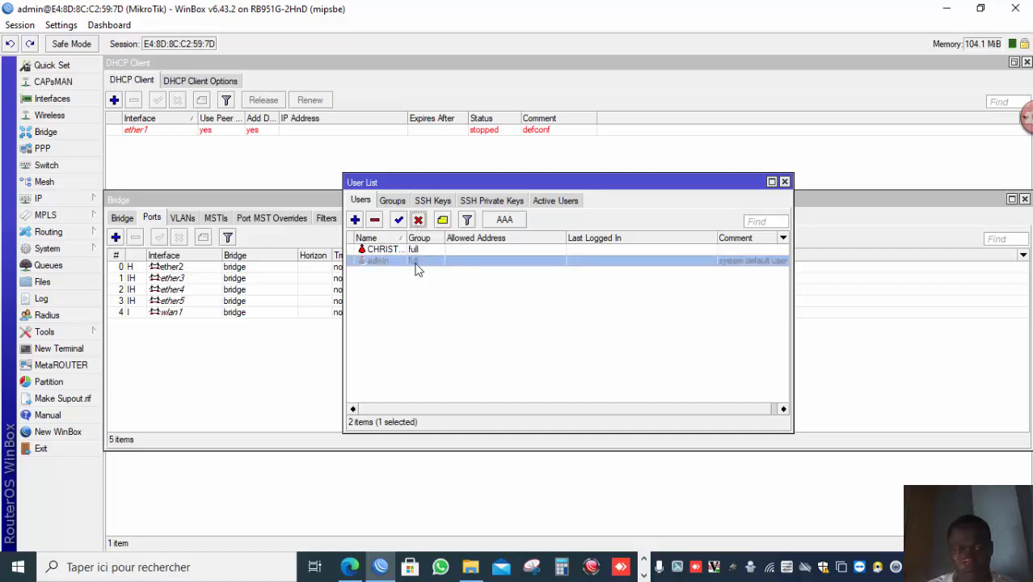
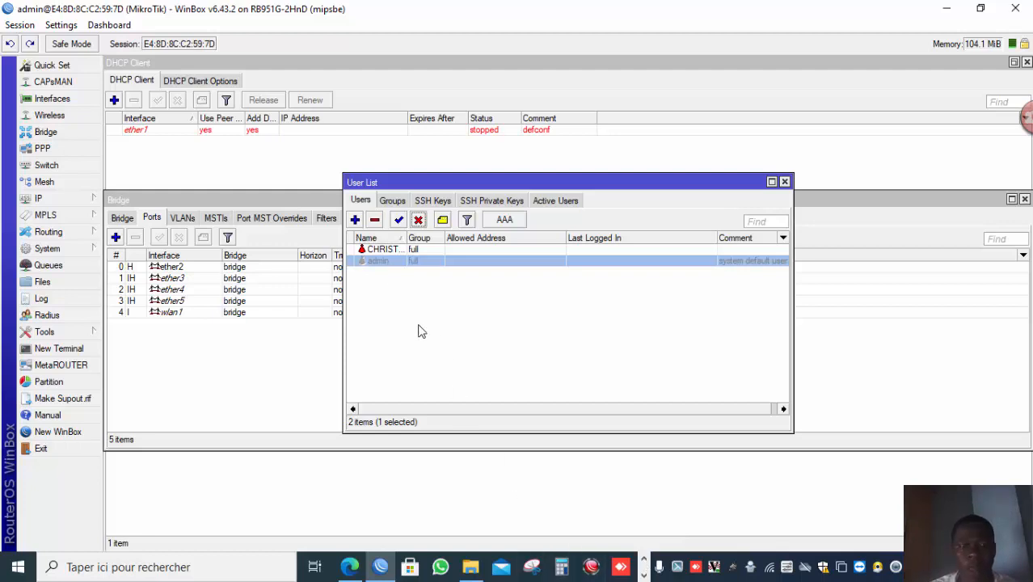
left_click(644, 575)
mouse_move(597, 572)
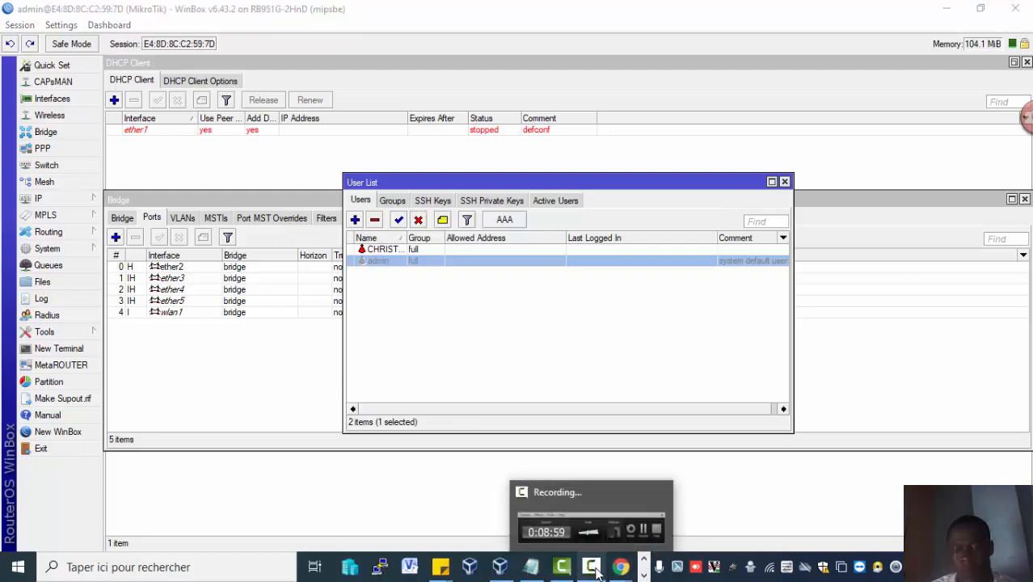
left_click(635, 517)
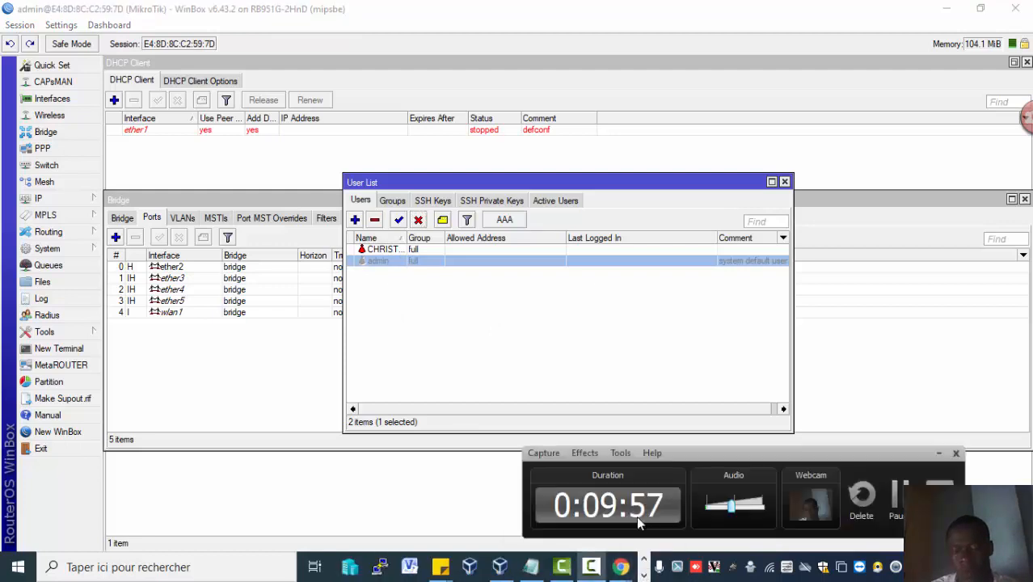
left_click(894, 508)
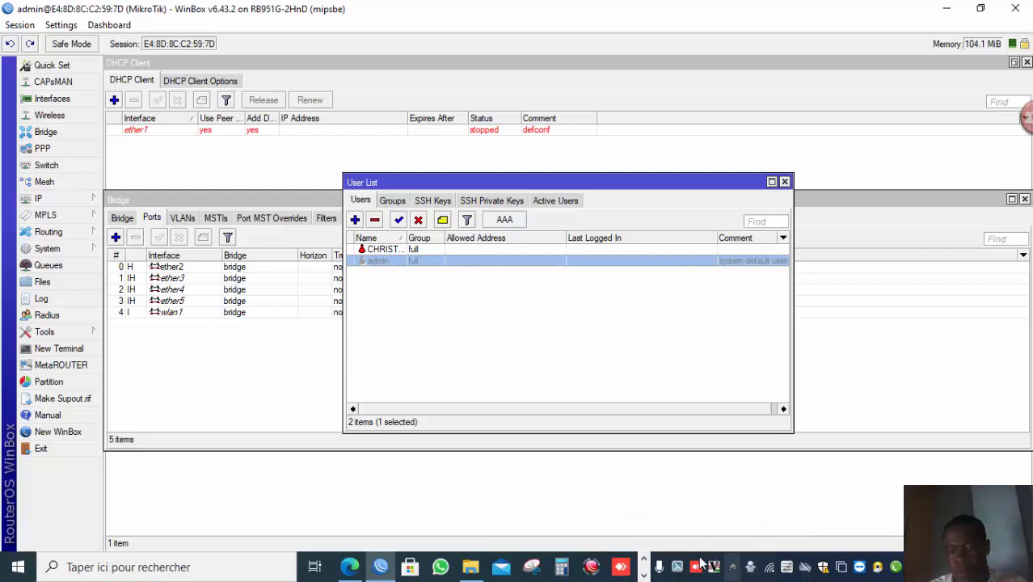
left_click(643, 574)
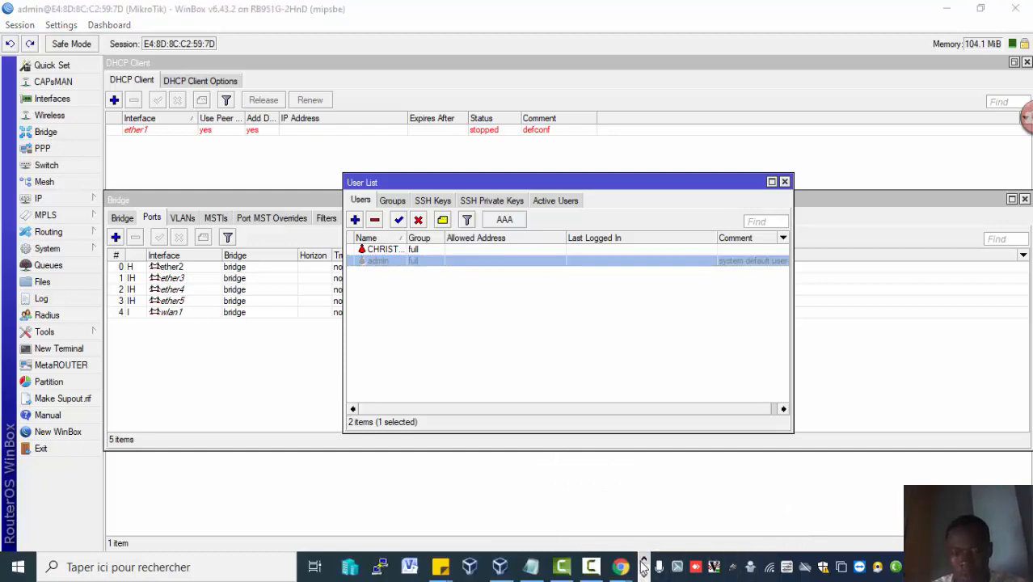
left_click(596, 569)
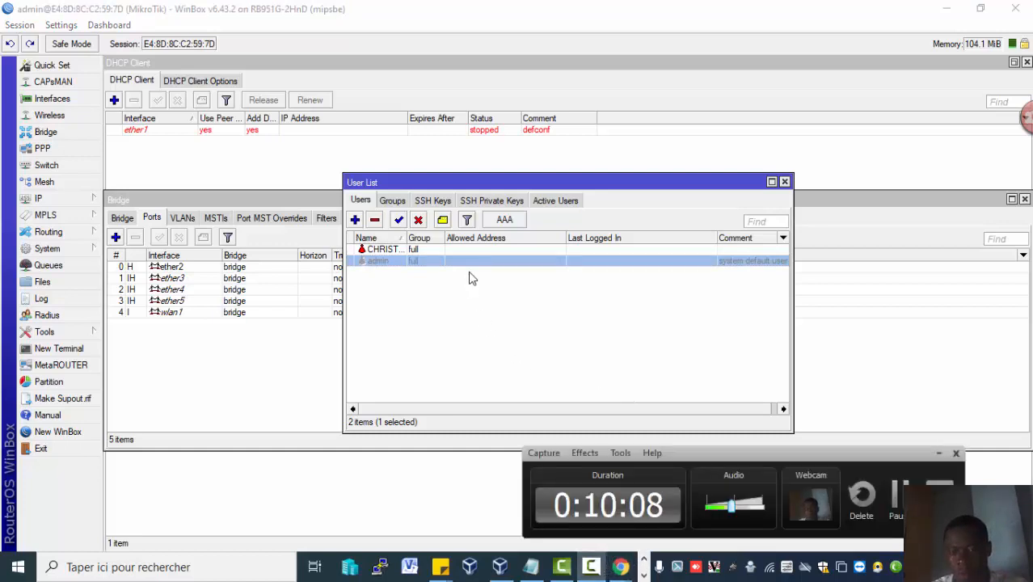
Restrict the user CHRISTIAN's allowed address to 192.168.88.0/24 and save the user.
double_click(458, 249)
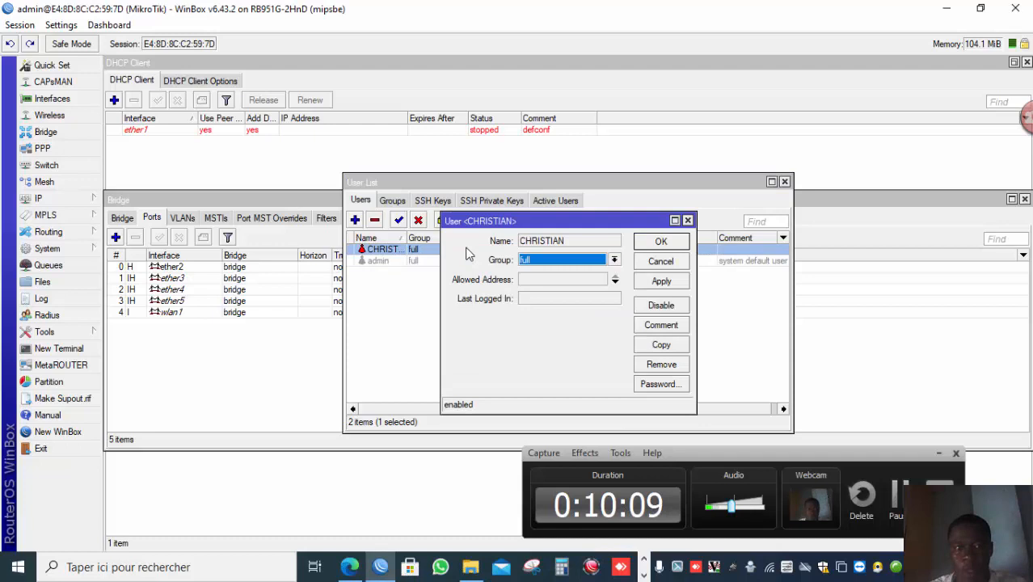
left_click(540, 277)
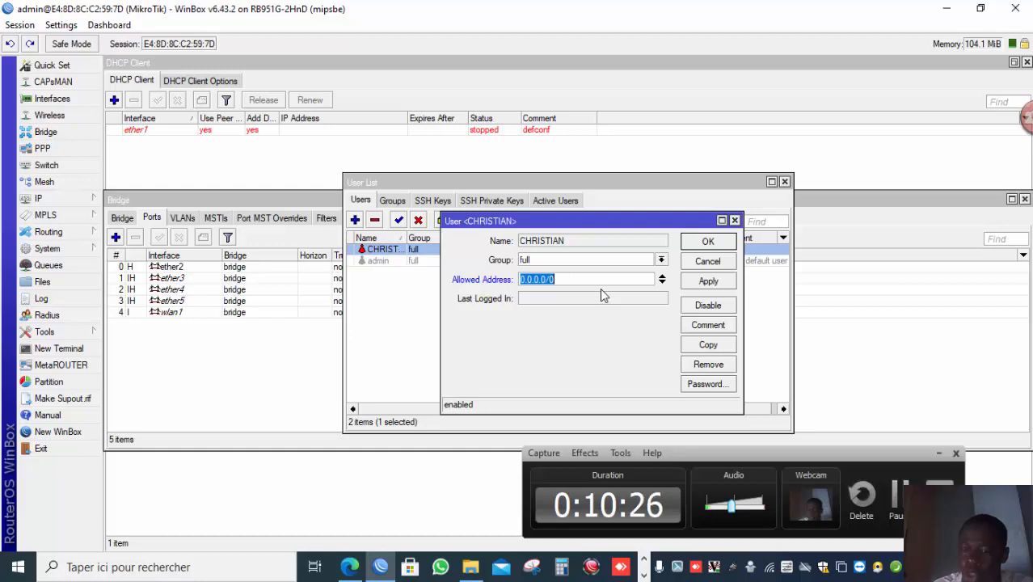
type("192")
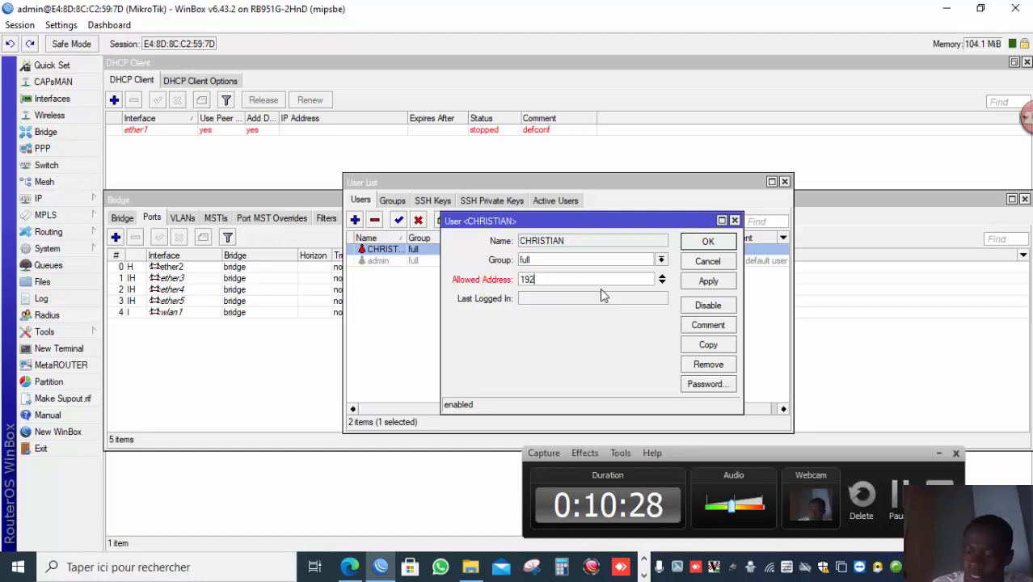
key("BackSpace")
key("BackSpace")
key("BackSpace")
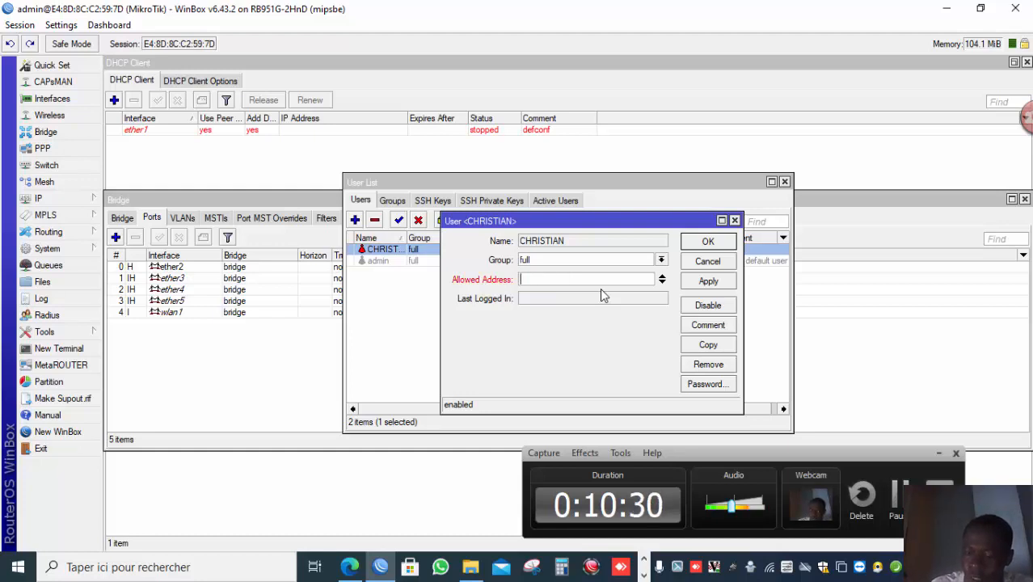
type("192.168.")
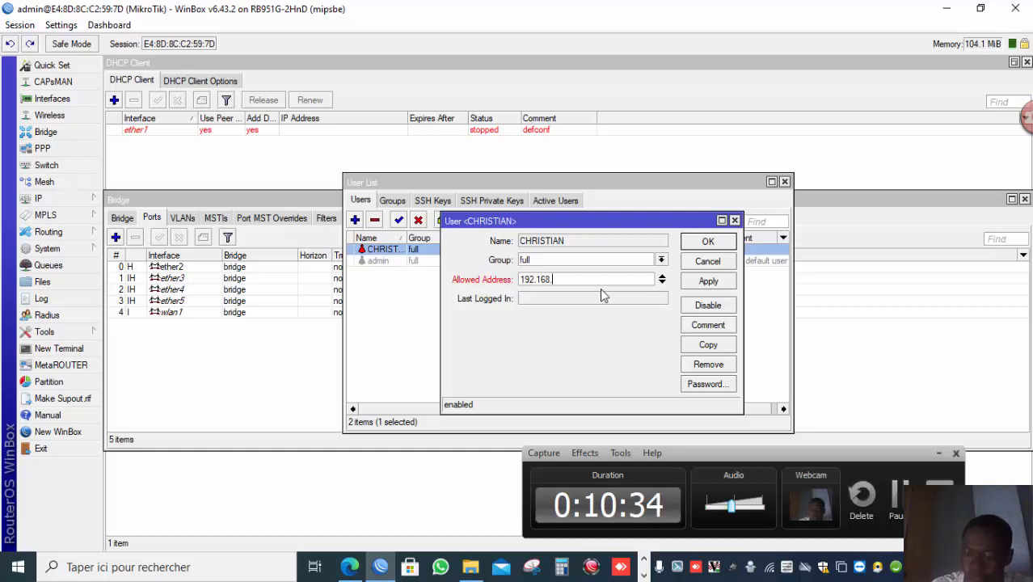
type("88.0/24")
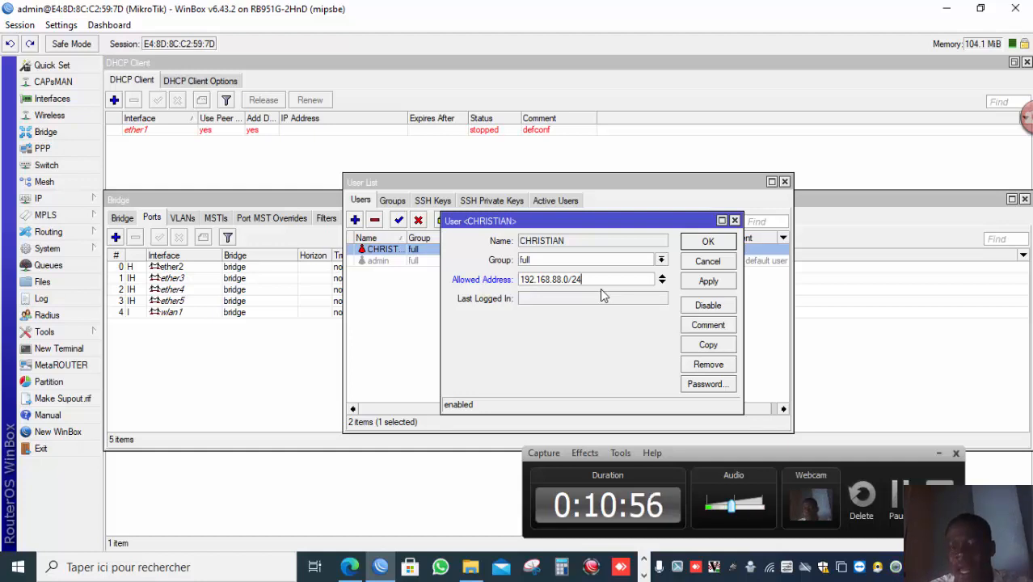
left_click(707, 283)
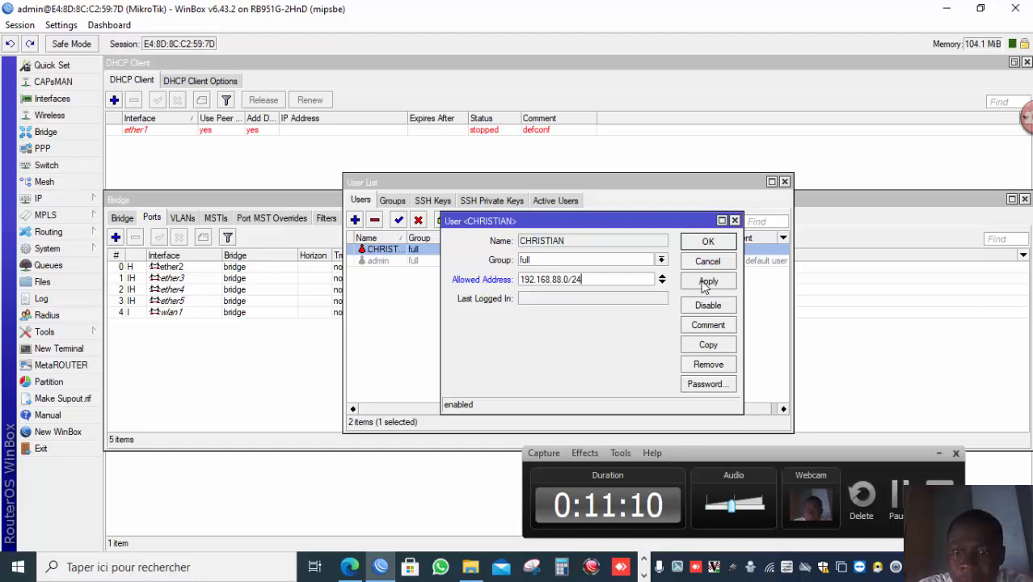
left_click(708, 242)
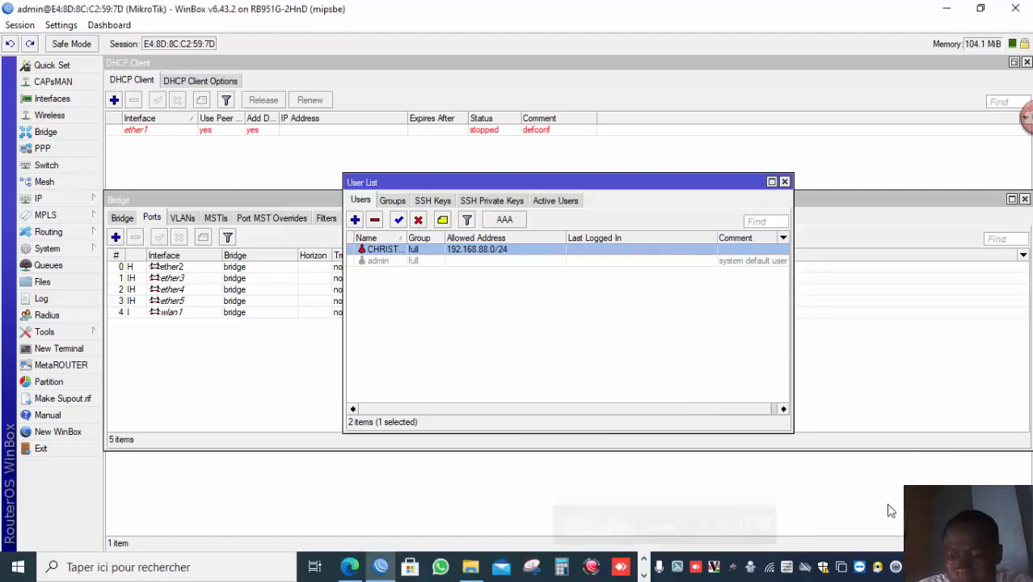
left_click(644, 575)
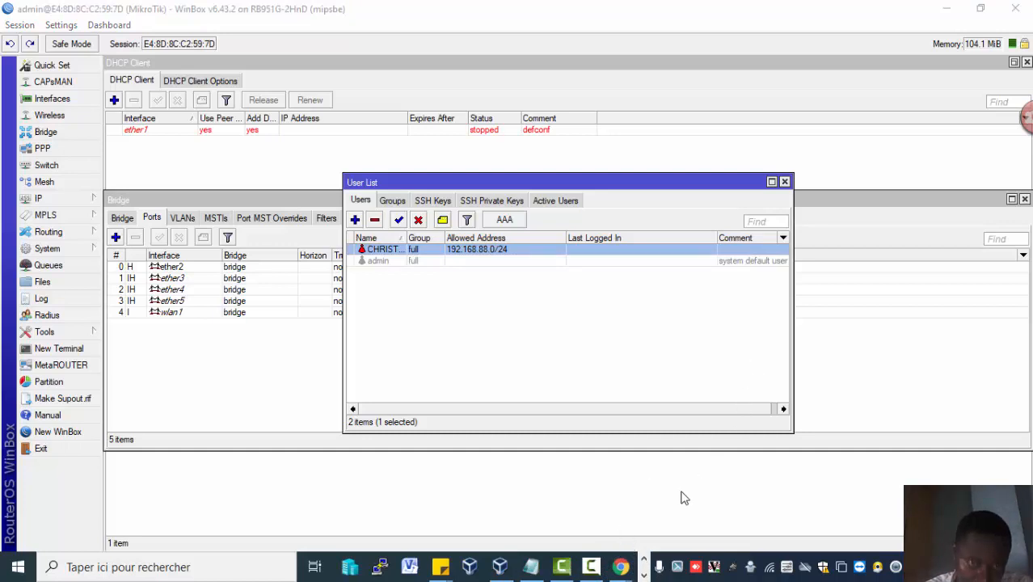
mouse_move(598, 562)
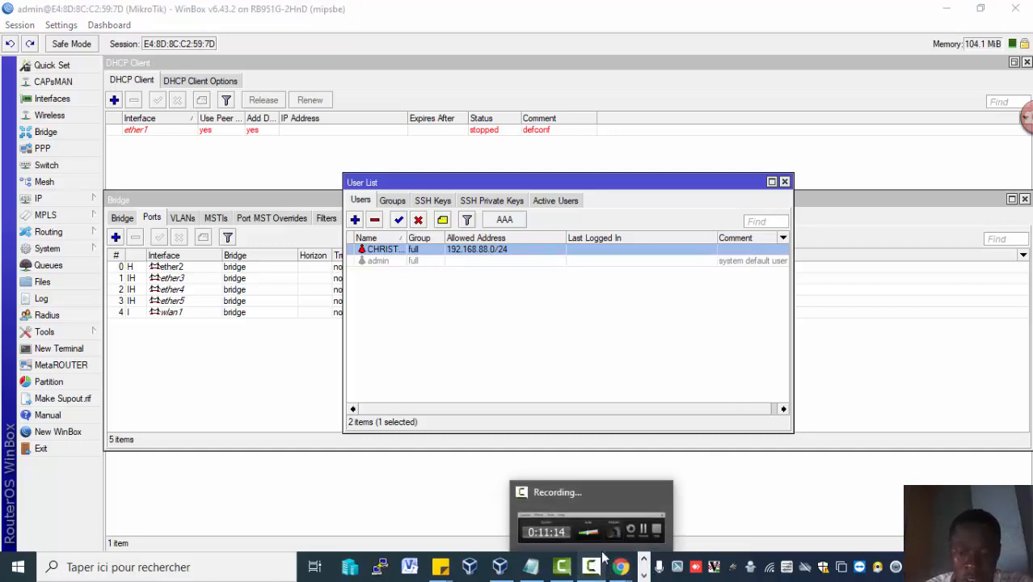
mouse_move(614, 543)
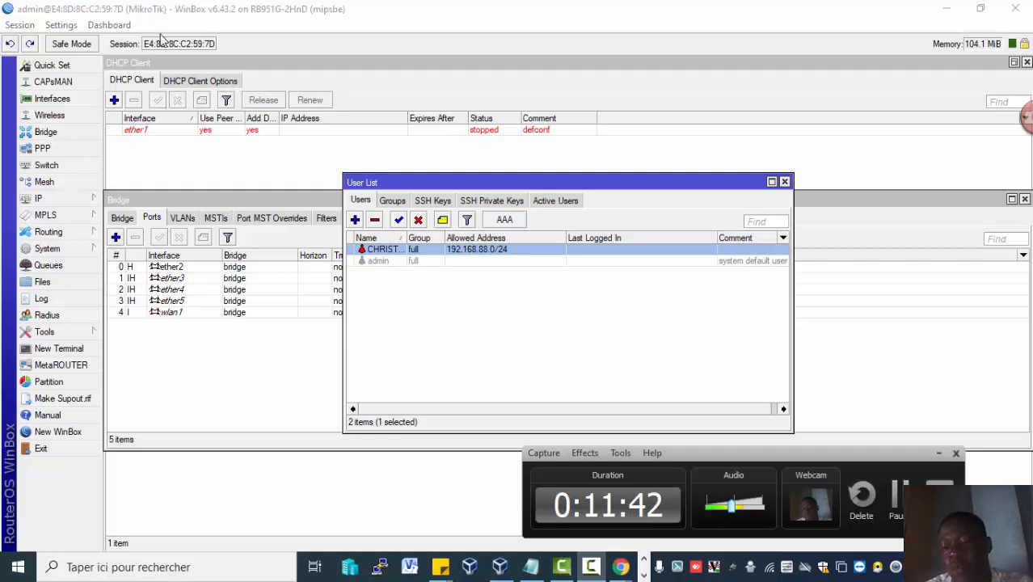
left_click(893, 492)
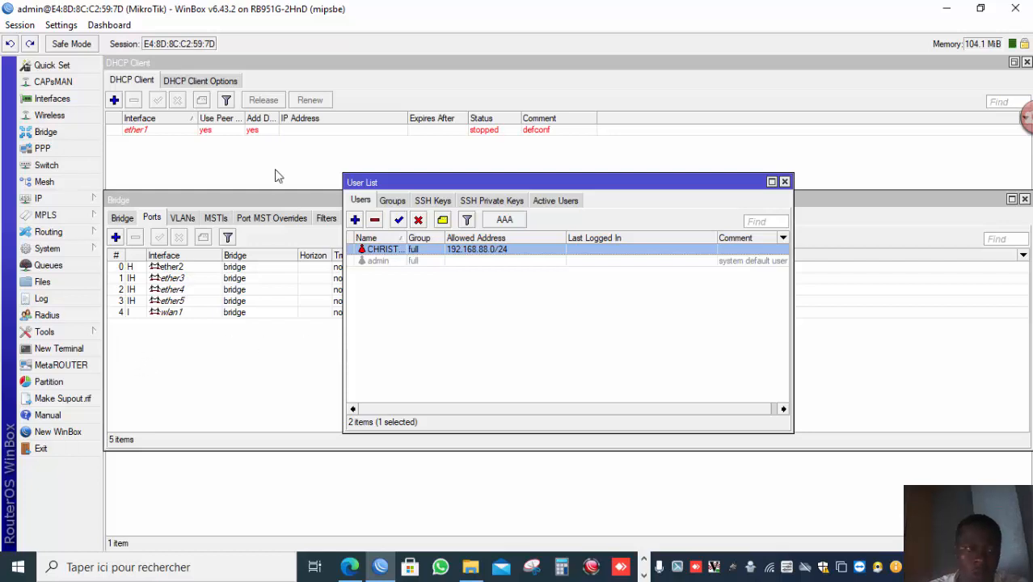
Open a new WinBox login, pick the router from the neighbours and try logging in as CHRISTIAN with the account password.
left_click(76, 431)
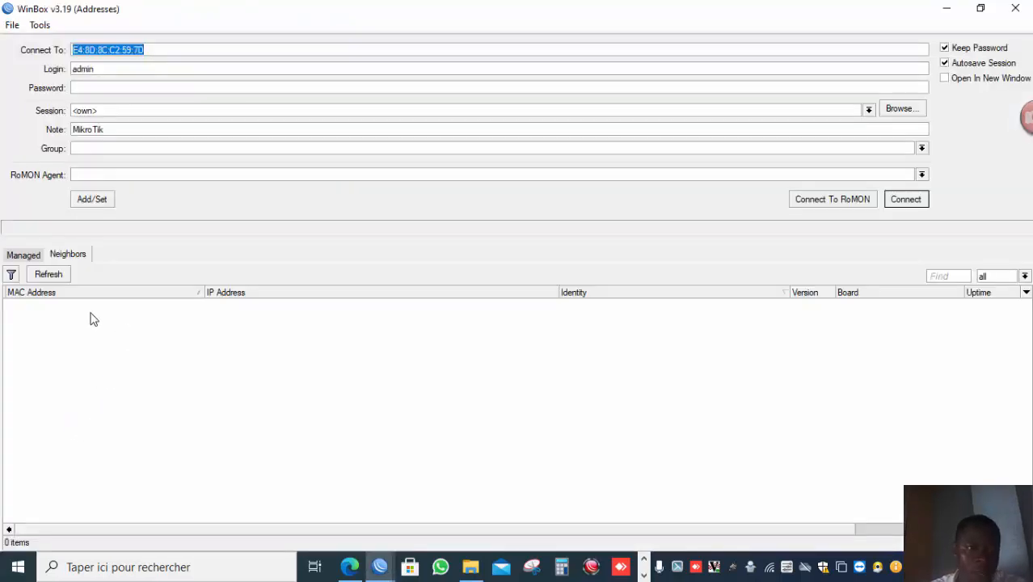
left_click(66, 305)
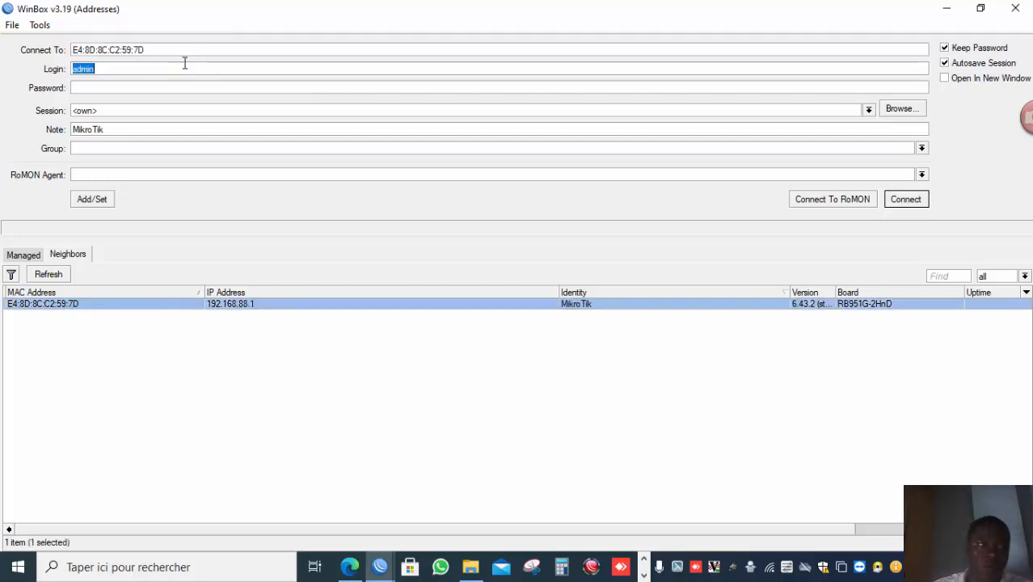
type("CHRISTIAN")
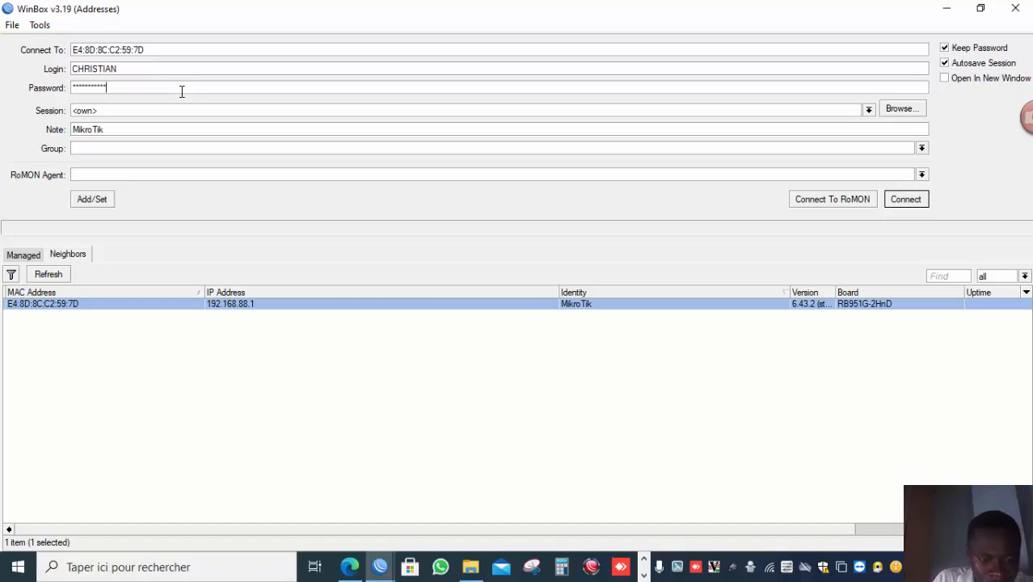
key("Return")
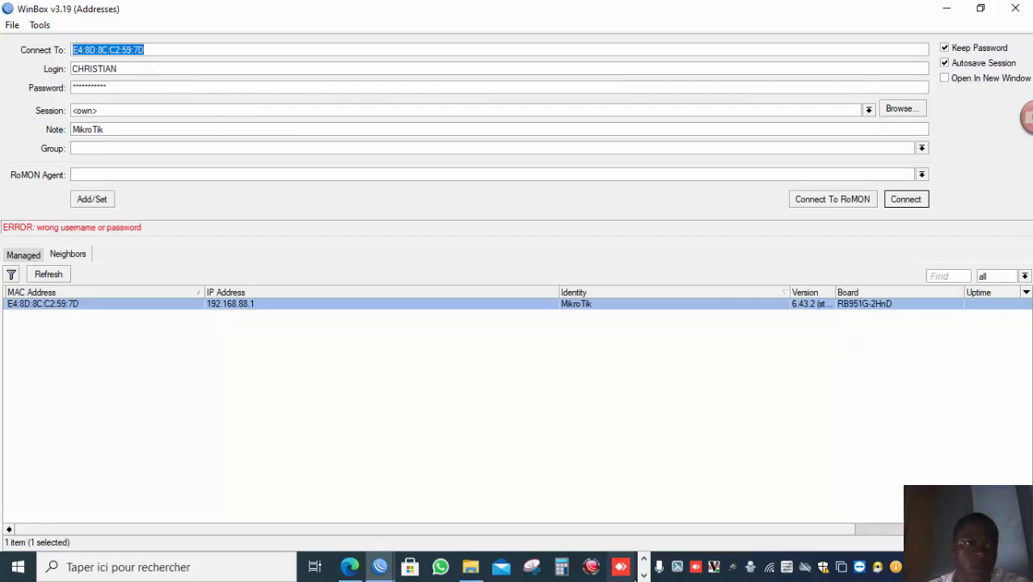
Re-enter the account password for CHRISTIAN and connect to the router.
left_click(642, 575)
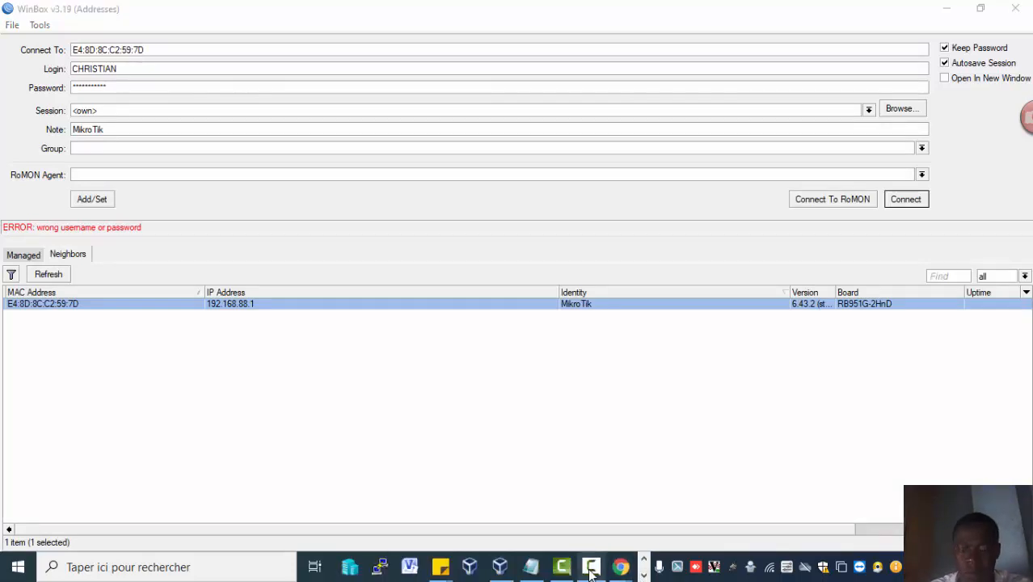
mouse_move(595, 569)
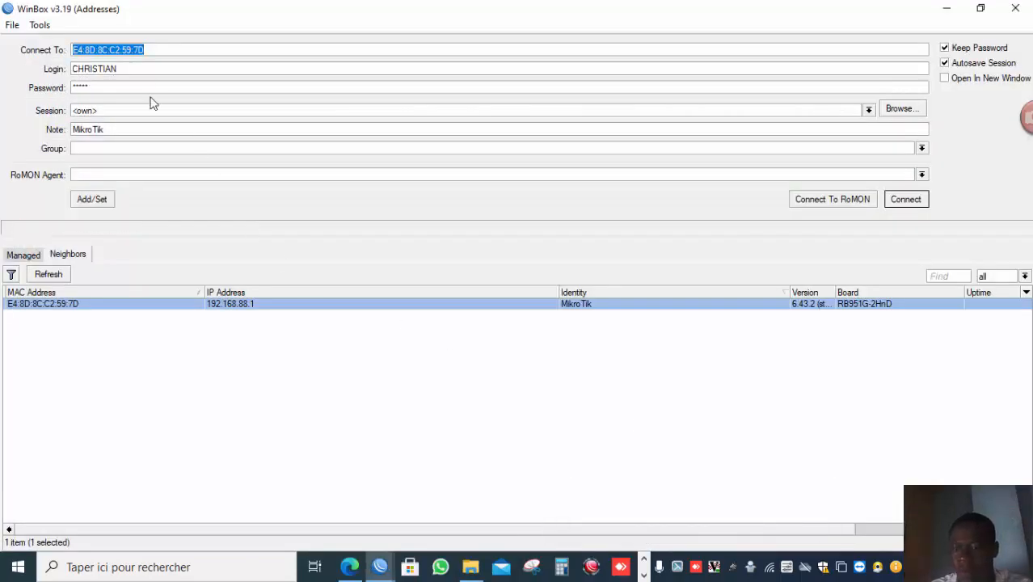
left_click(136, 89)
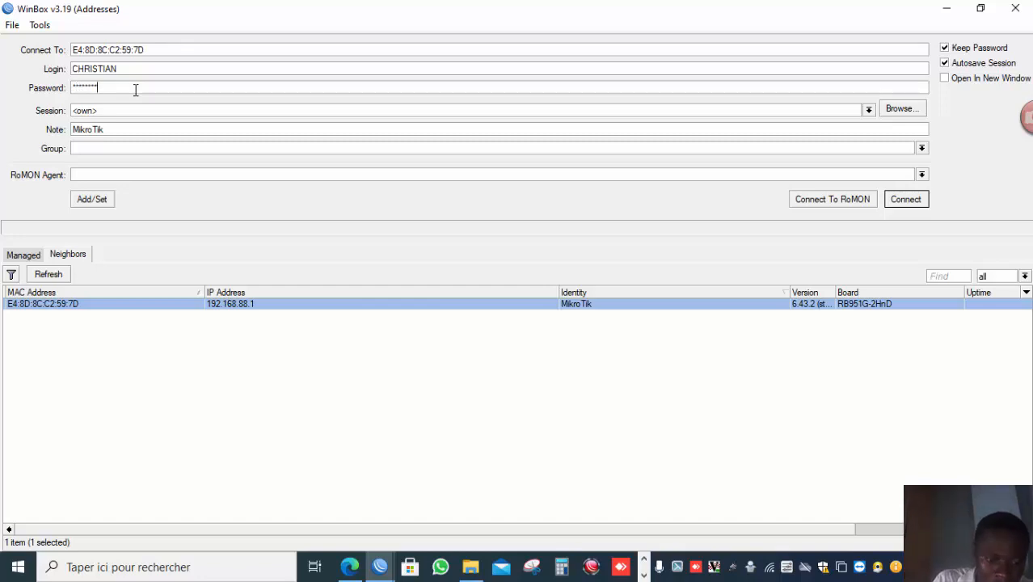
key("Return")
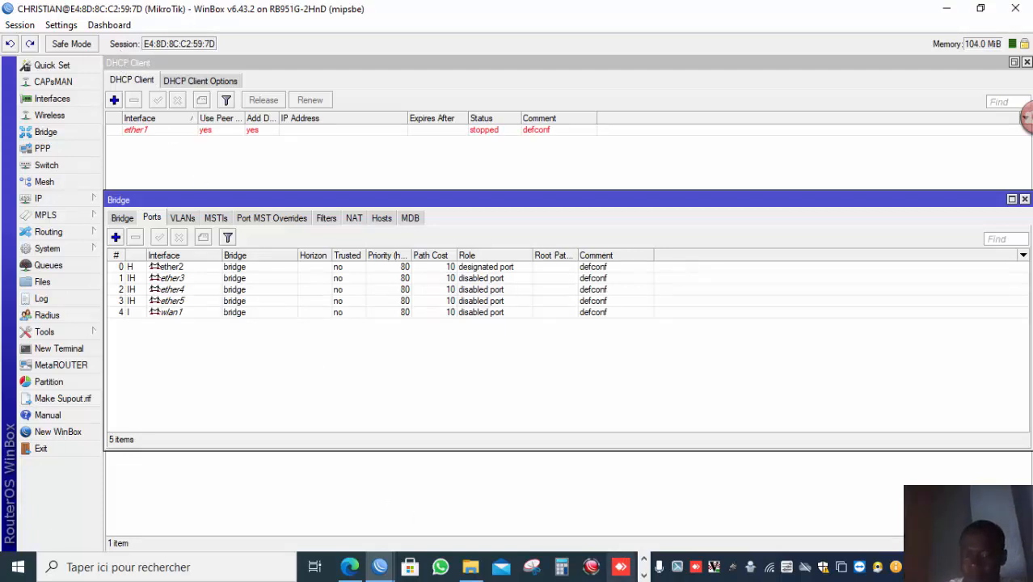
left_click(643, 575)
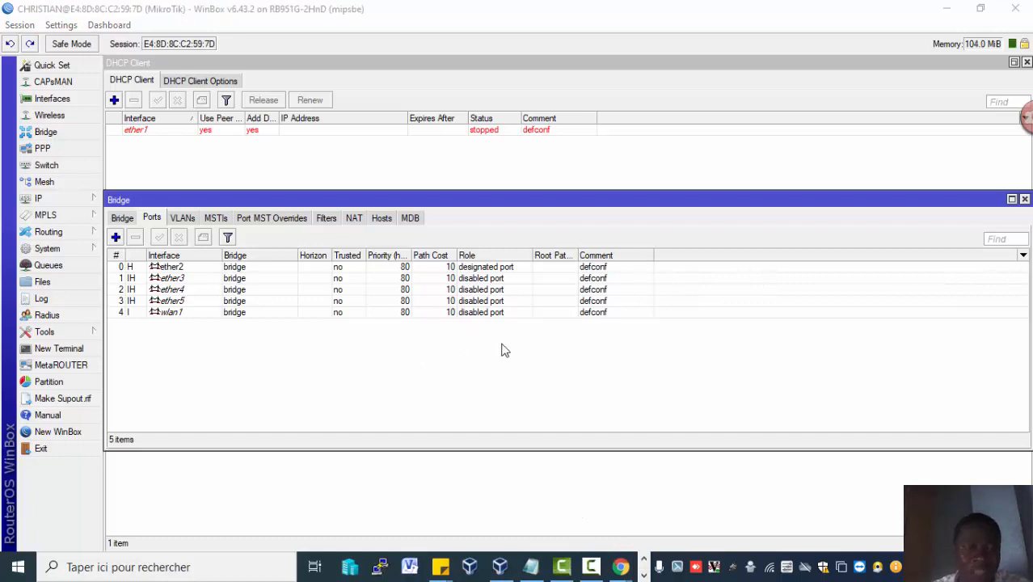
left_click(594, 567)
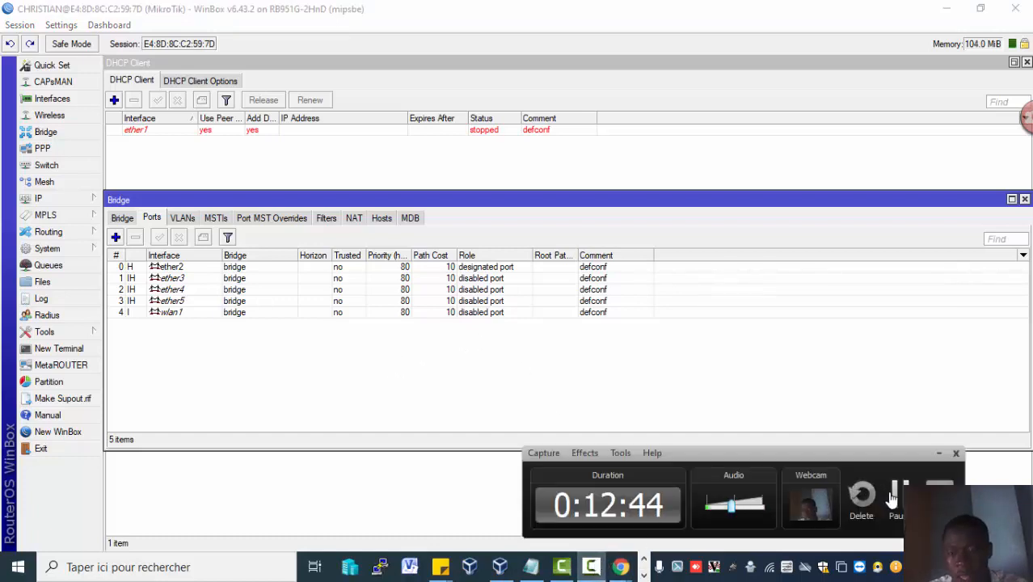
left_click(894, 496)
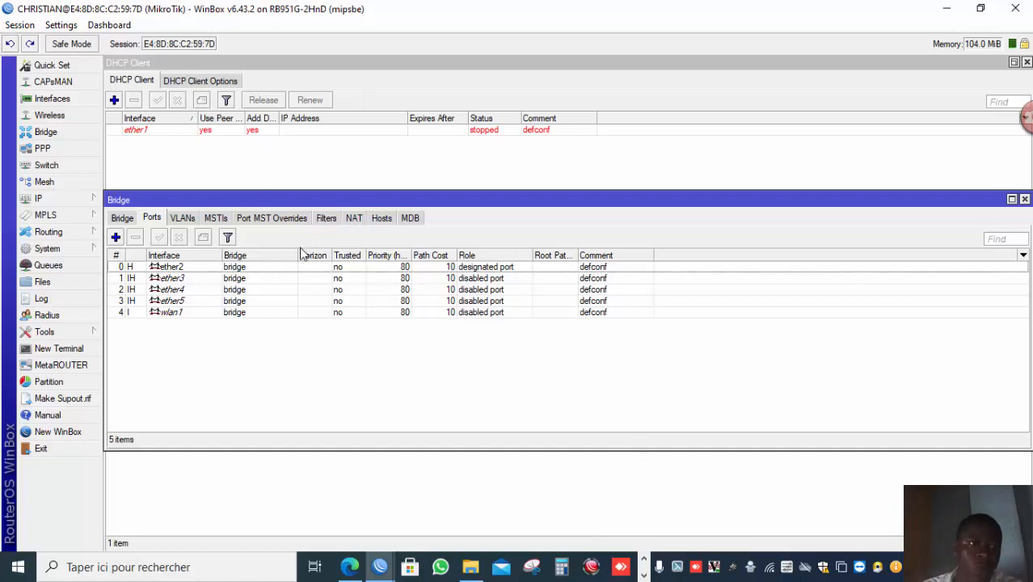
Disable the MAC Ping Server in the MAC Server settings.
left_click(79, 333)
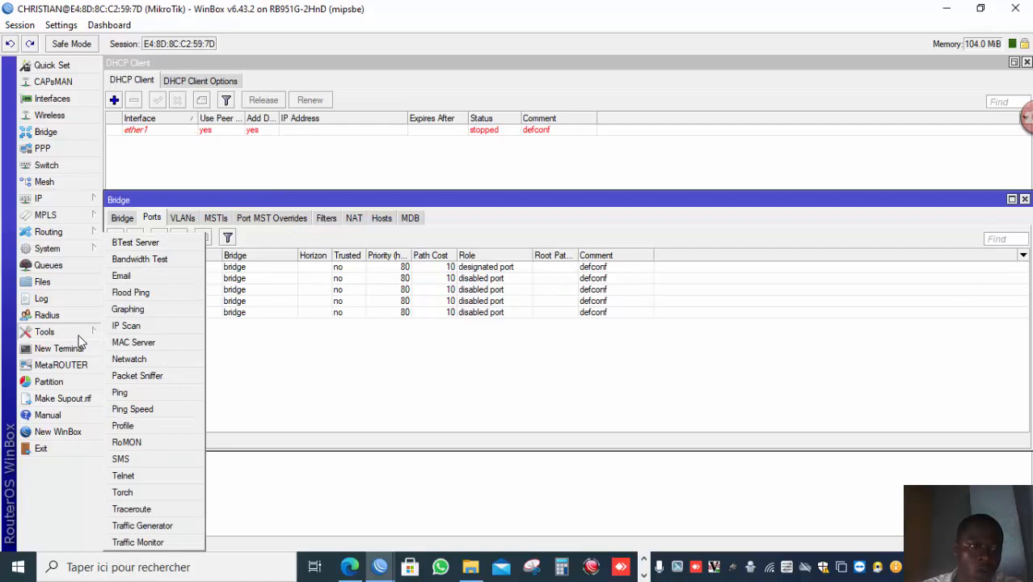
left_click(121, 342)
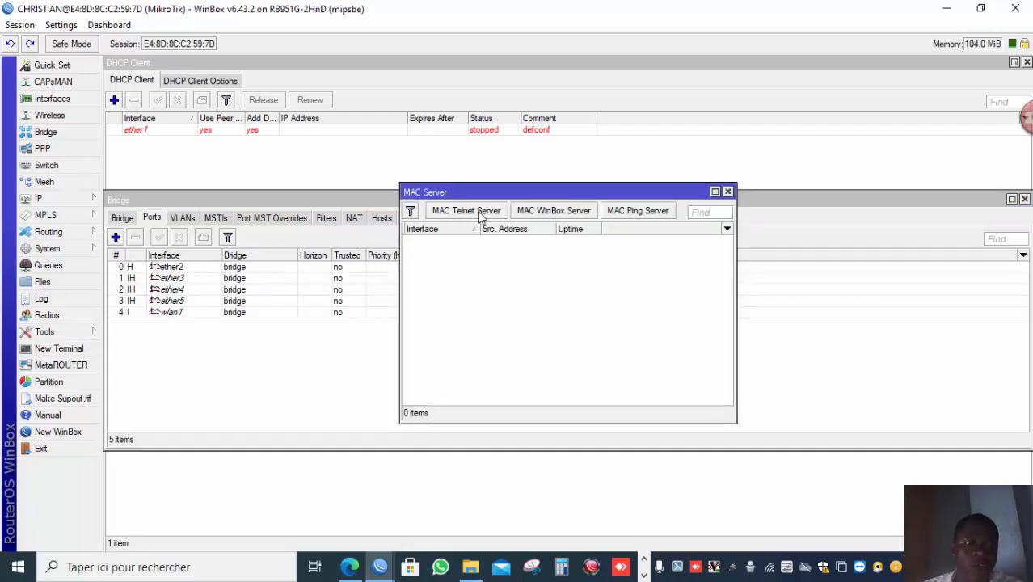
left_click(656, 215)
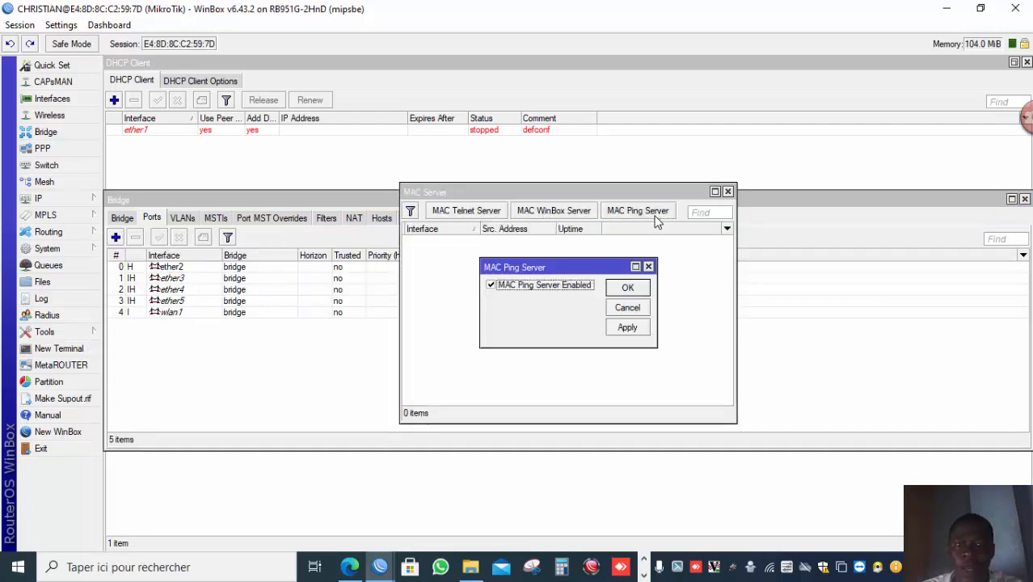
left_click(554, 289)
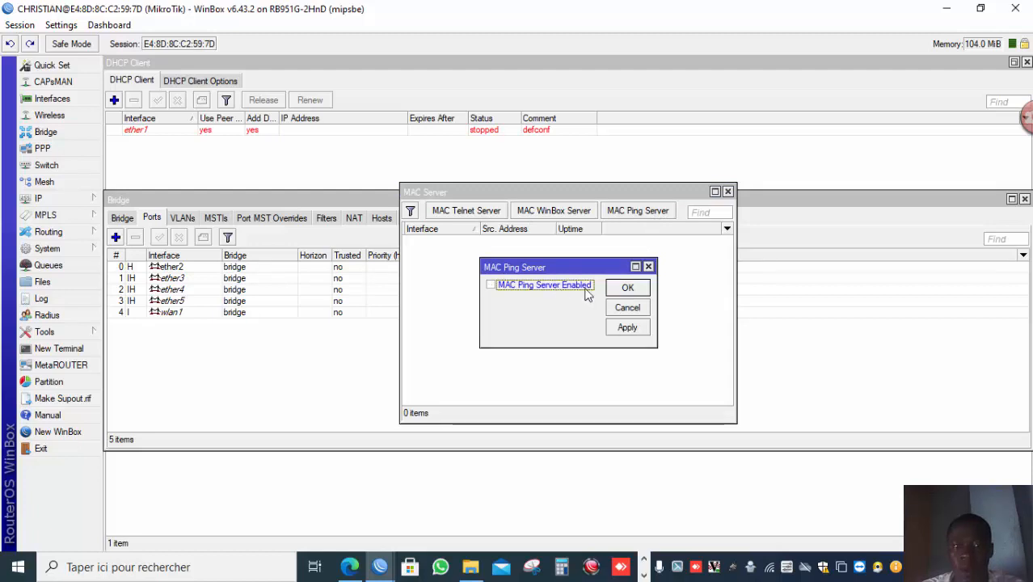
left_click(622, 289)
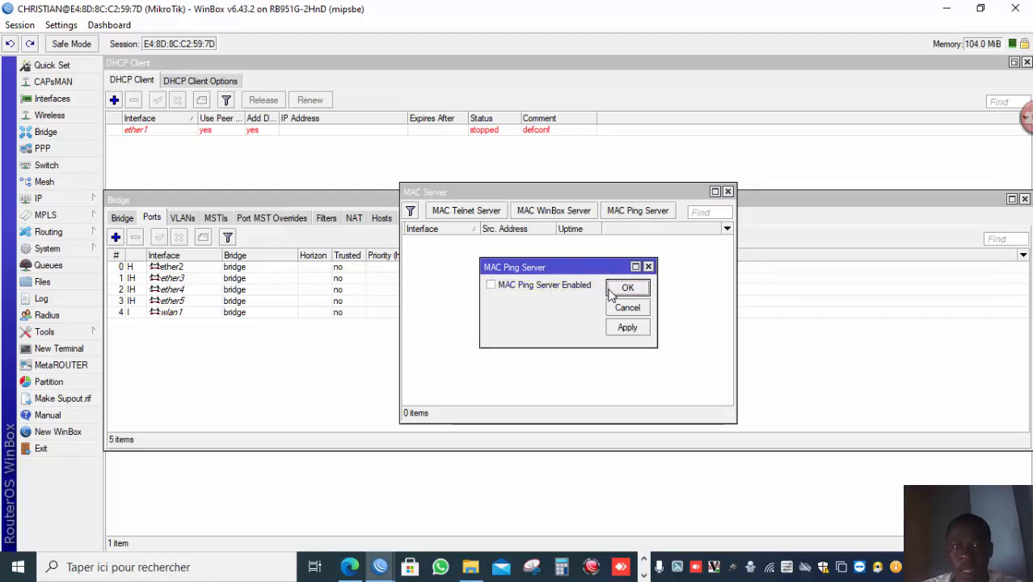
Review the allowed interface lists of the MAC WinBox Server and MAC Telnet Server.
left_click(565, 215)
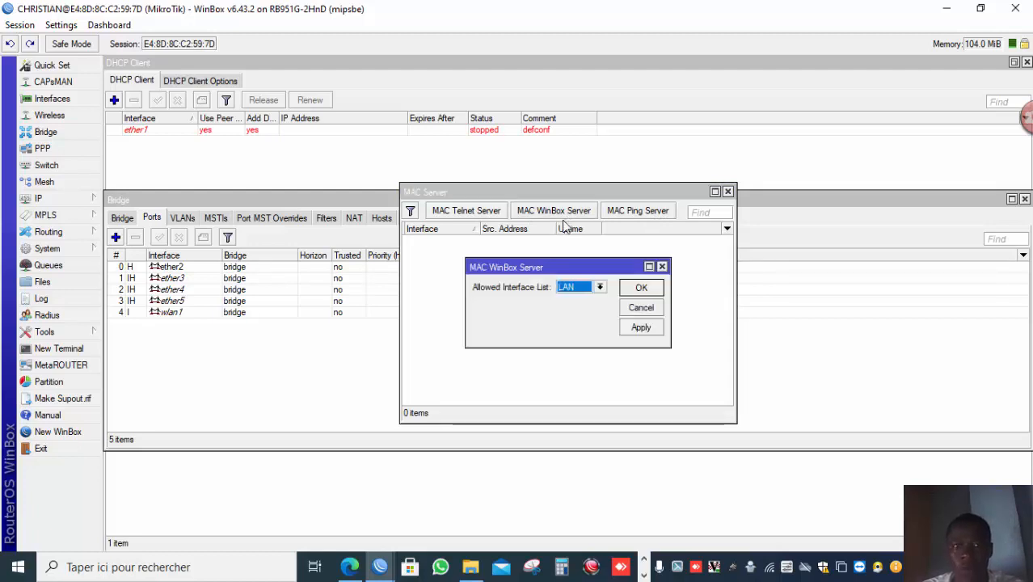
left_click(641, 287)
left_click(477, 211)
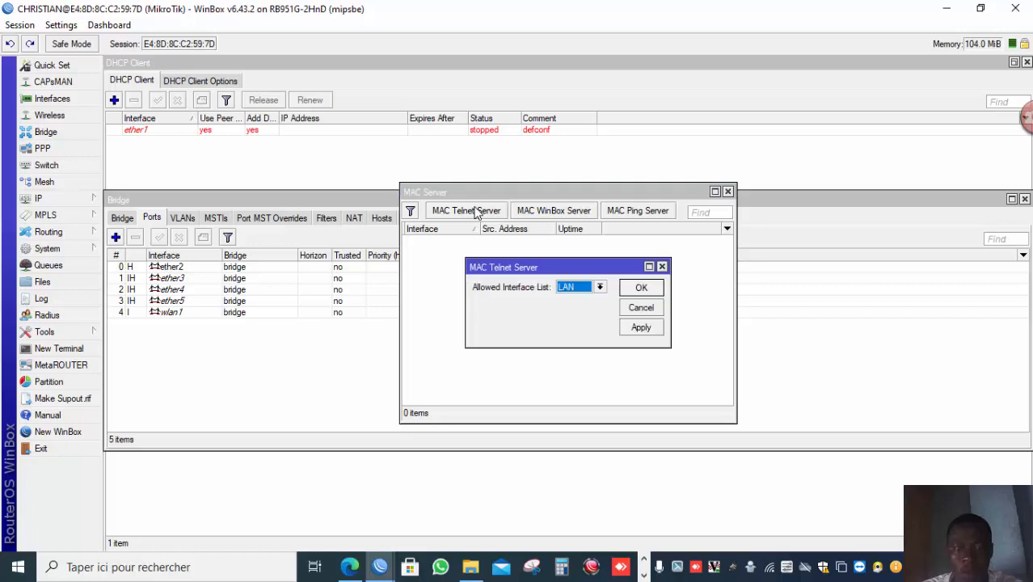
left_click(639, 288)
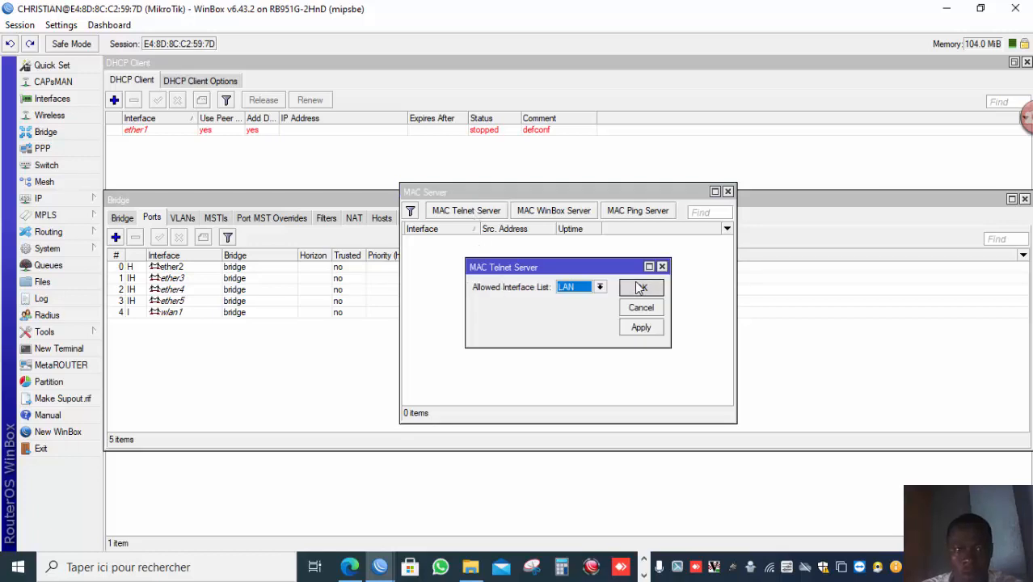
Open a new WinBox login and connect to the router through its MAC address from the neighbours list.
left_click(95, 429)
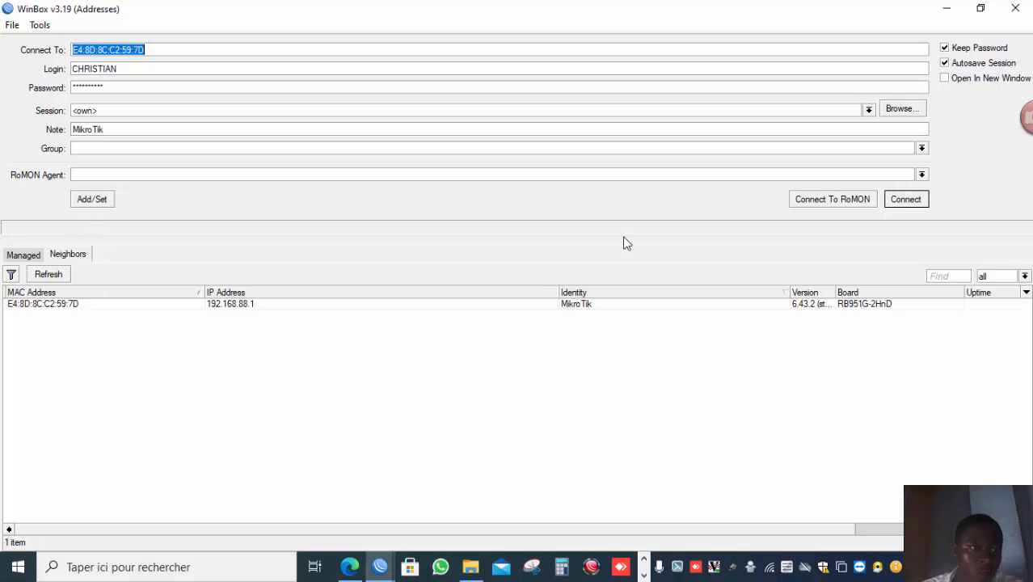
left_click(133, 303)
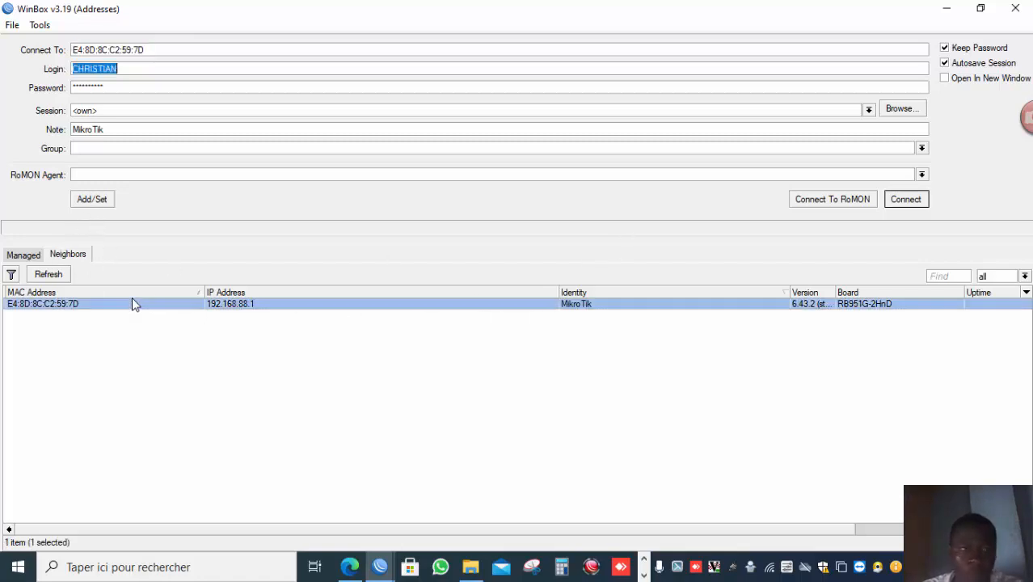
left_click(905, 200)
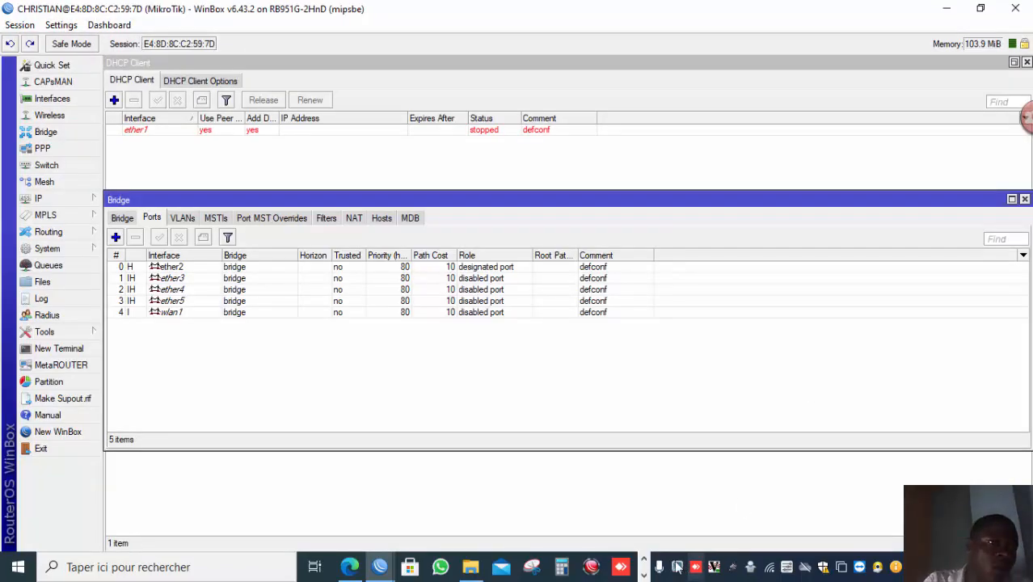
left_click(643, 576)
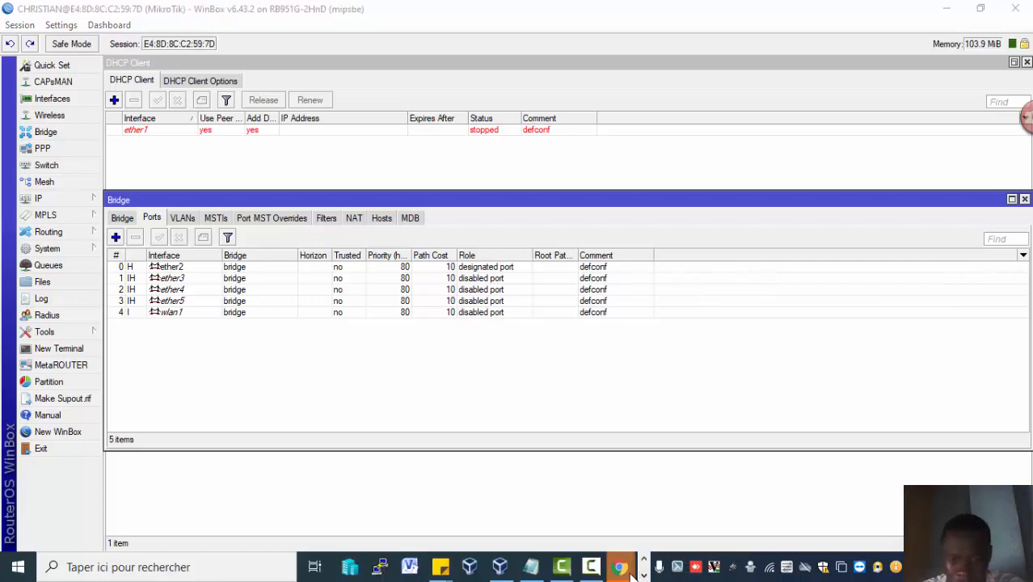
mouse_move(620, 567)
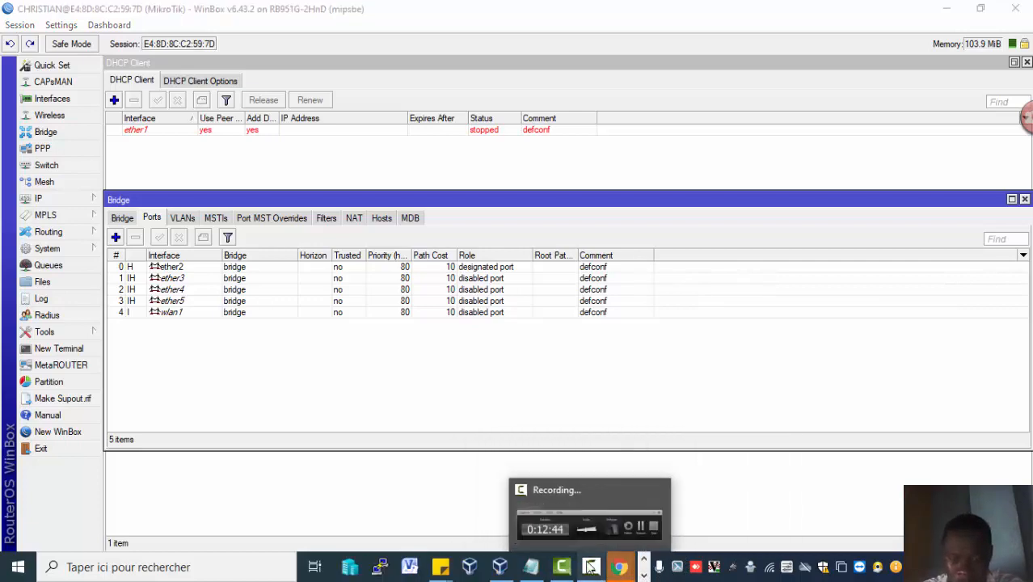
left_click(635, 531)
left_click(861, 501)
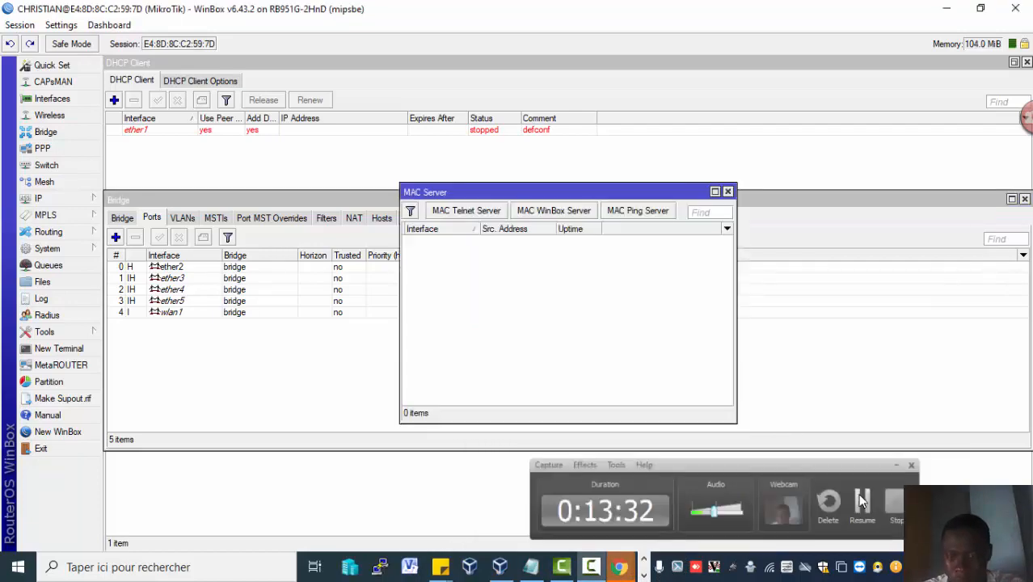
left_click(465, 211)
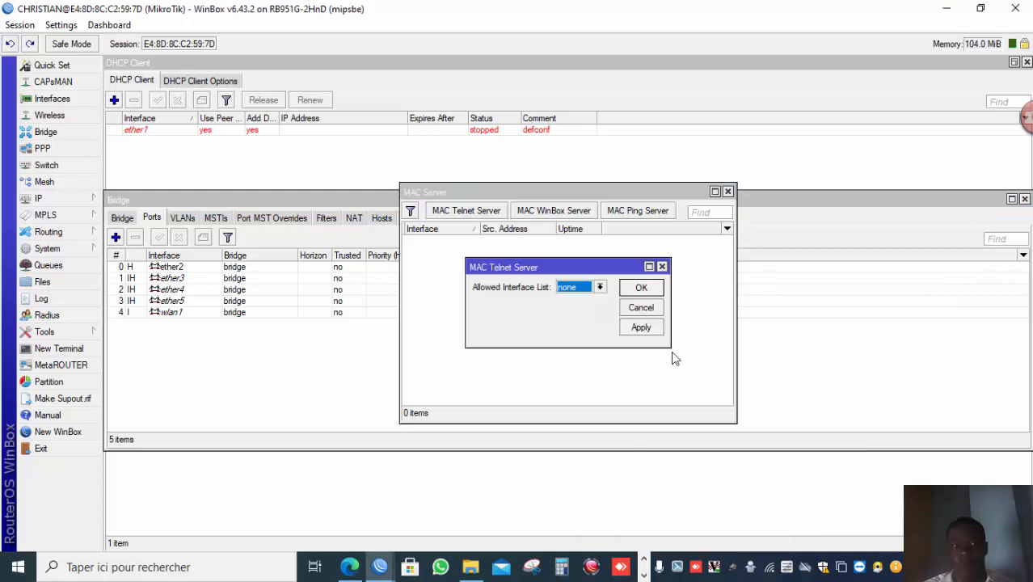
left_click(644, 575)
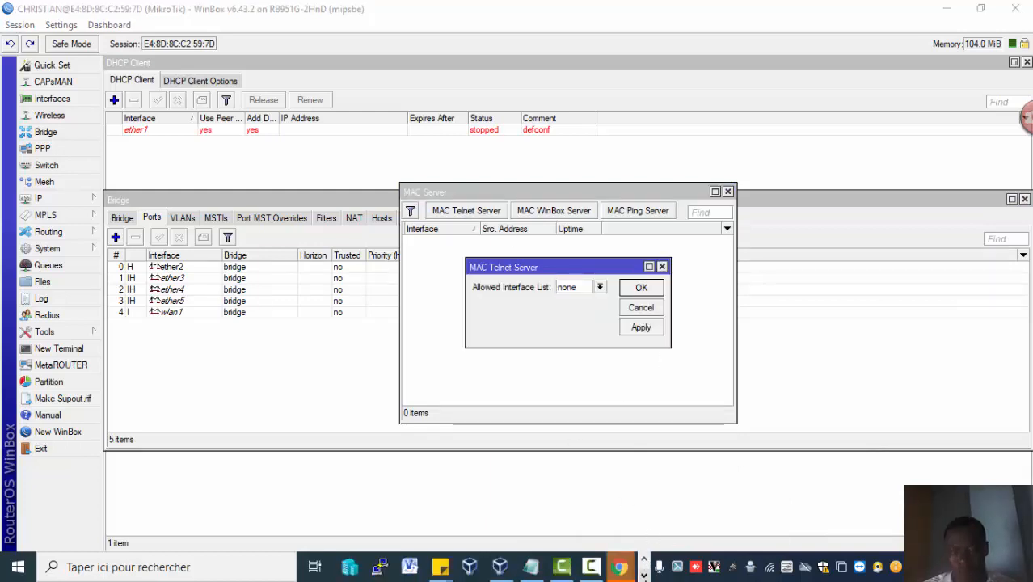
left_click(590, 567)
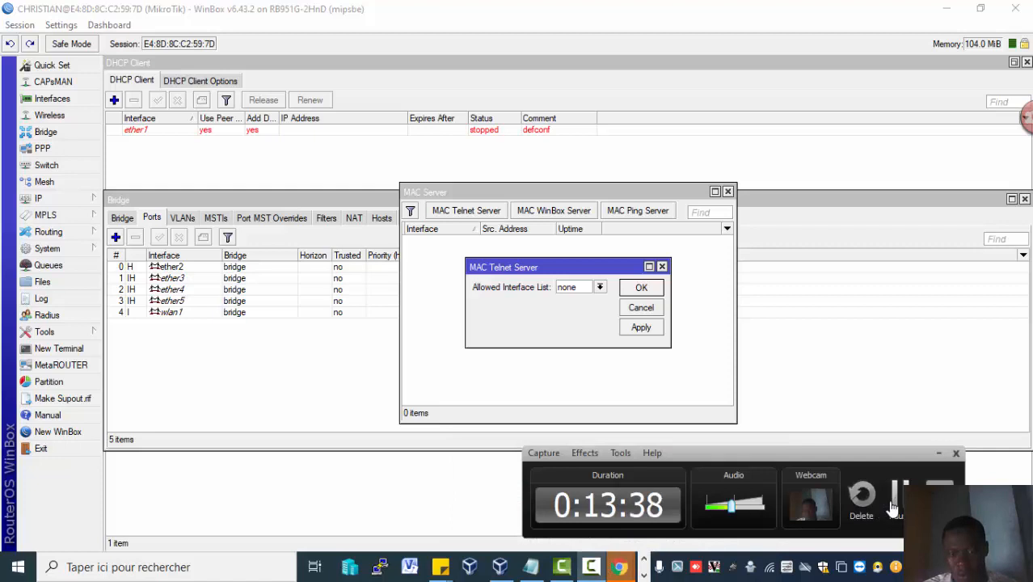
left_click(893, 507)
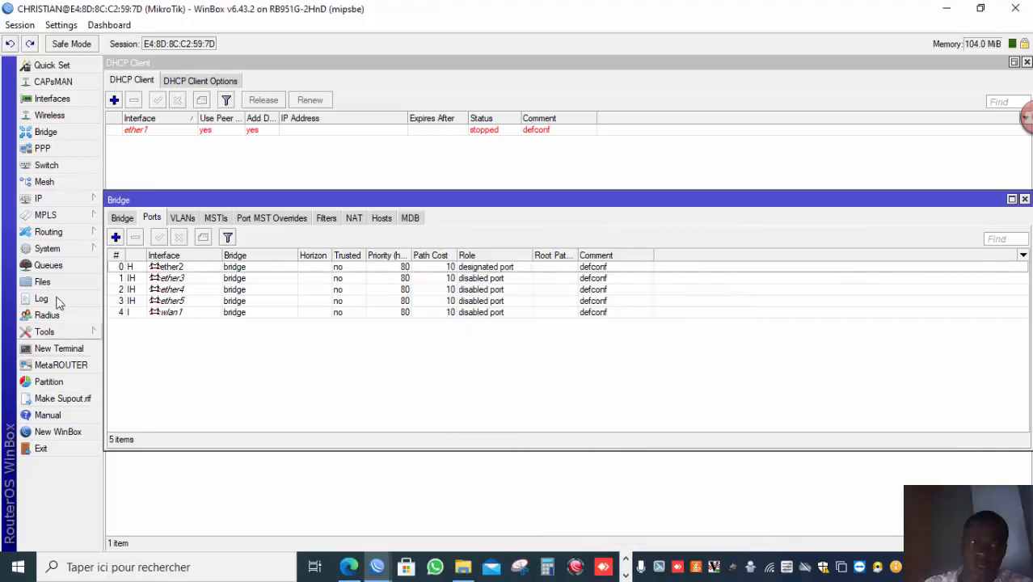
Open the MAC Server tool and set the MAC Telnet Server's allowed interface list to none.
left_click(85, 331)
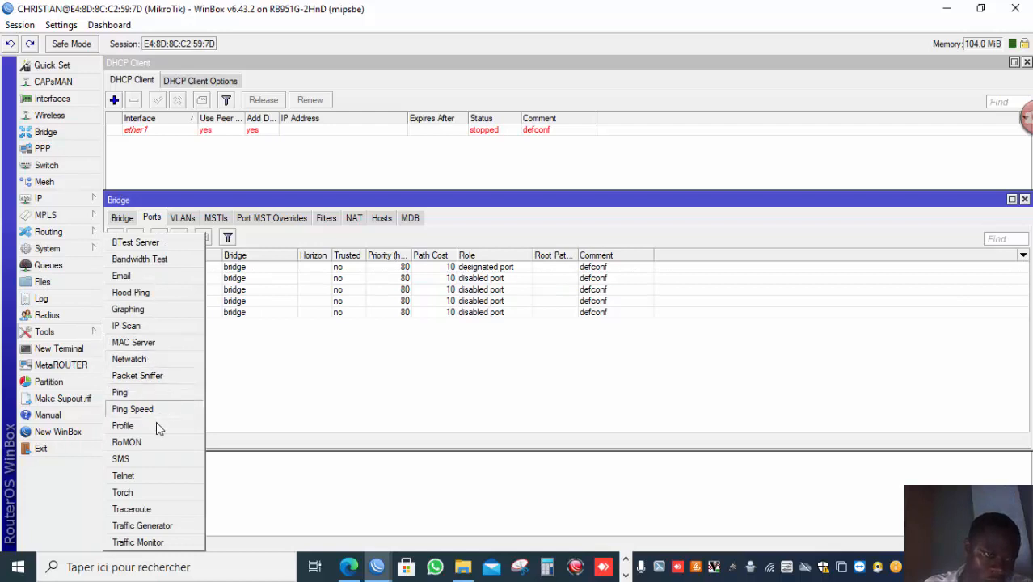
left_click(144, 342)
left_click(475, 212)
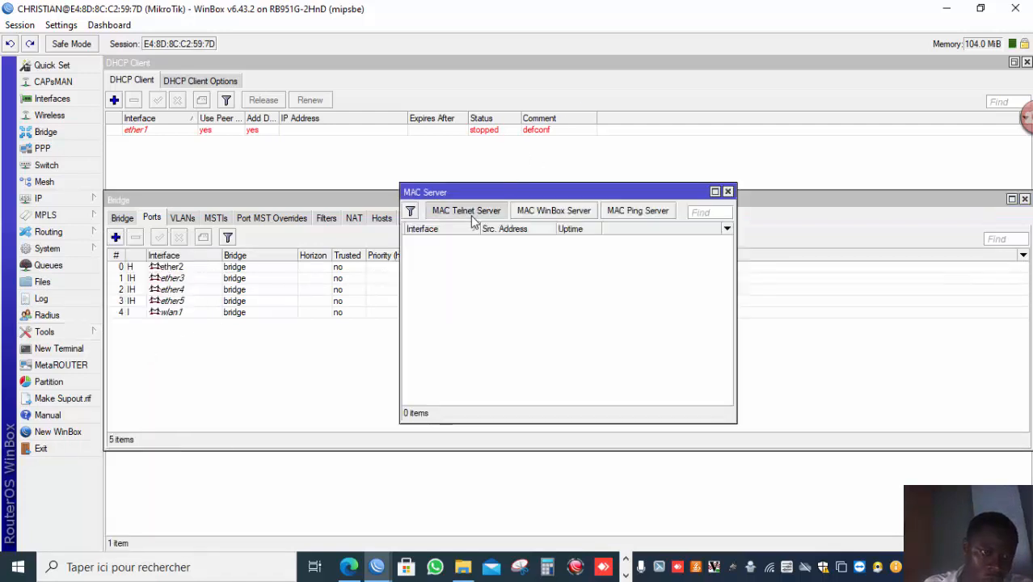
left_click(569, 288)
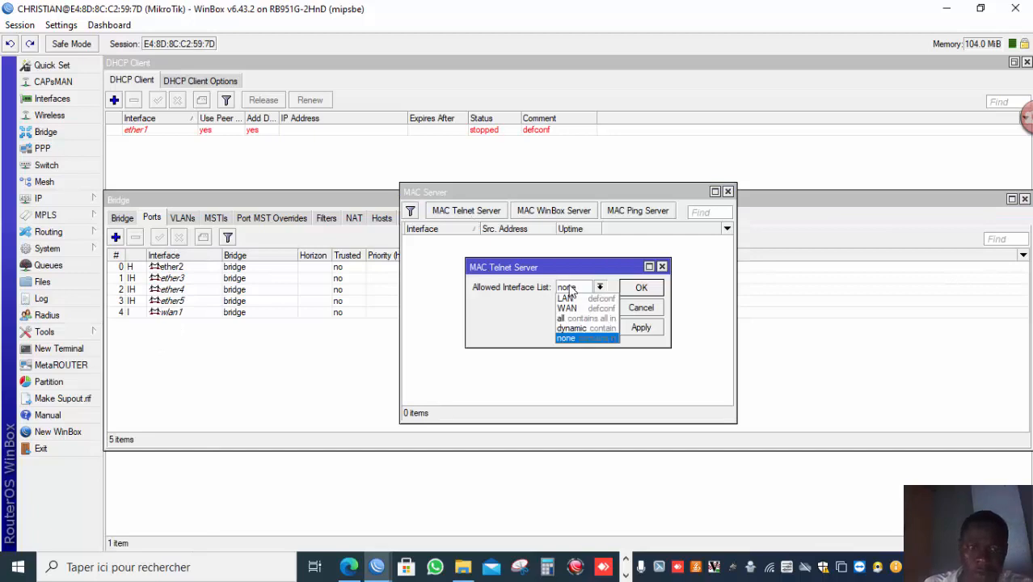
left_click(577, 337)
left_click(639, 290)
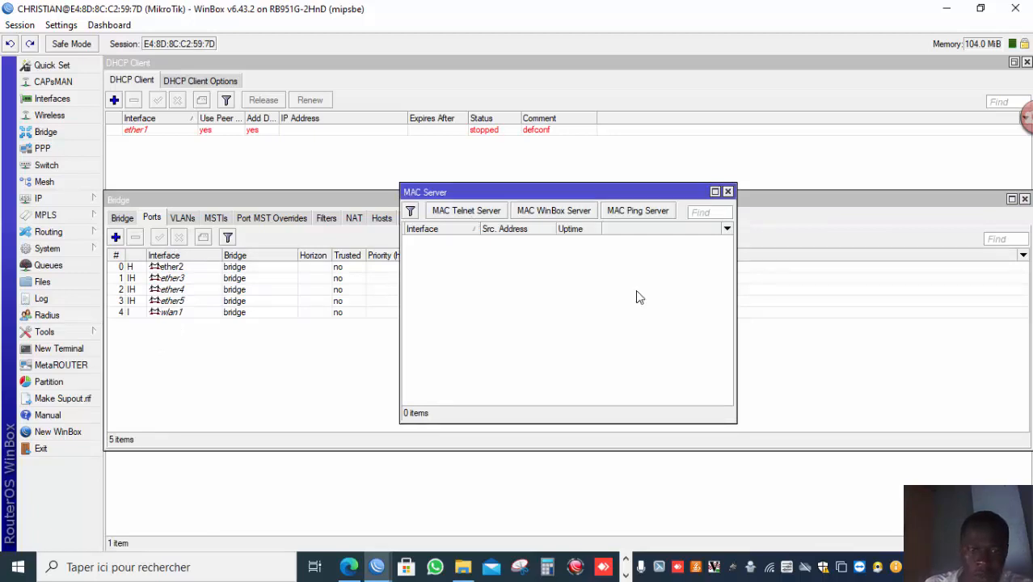
Set the MAC WinBox Server's allowed interface list to none and review the MAC Ping Server setting.
left_click(533, 212)
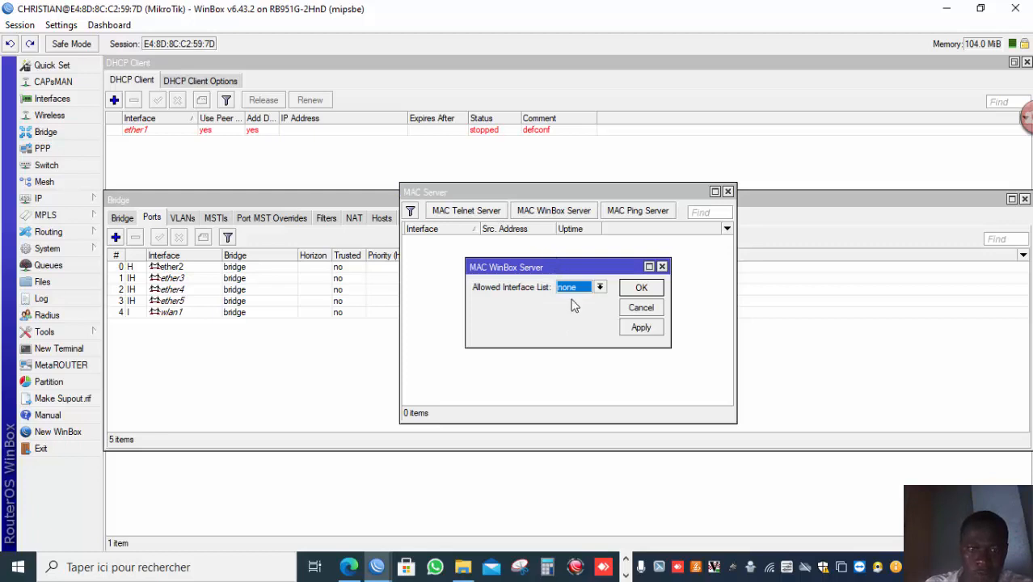
left_click(641, 287)
left_click(651, 211)
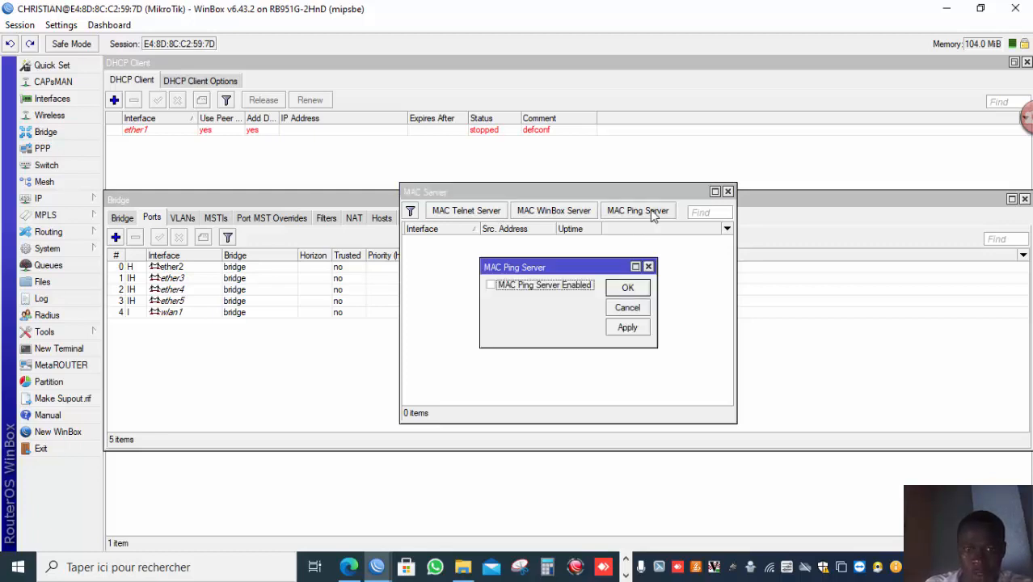
left_click(623, 291)
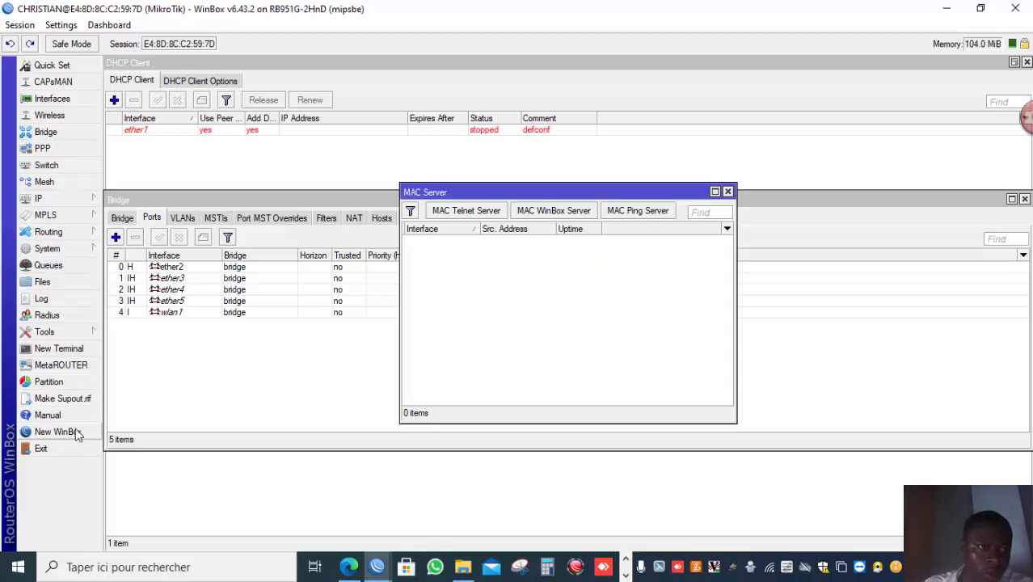
Disconnect the session and try reconnecting to the router through its MAC address from the neighbours.
left_click(27, 30)
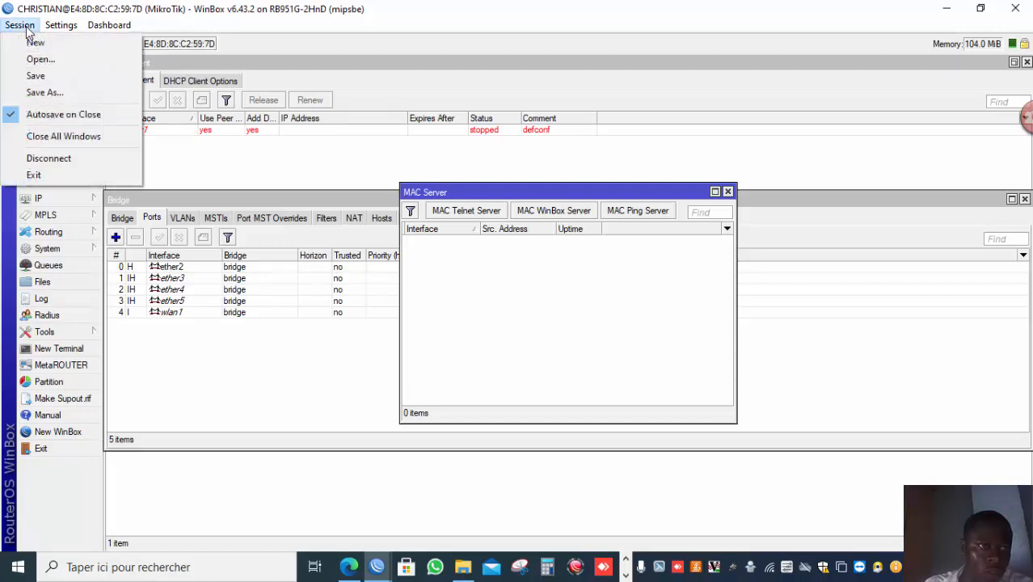
left_click(49, 158)
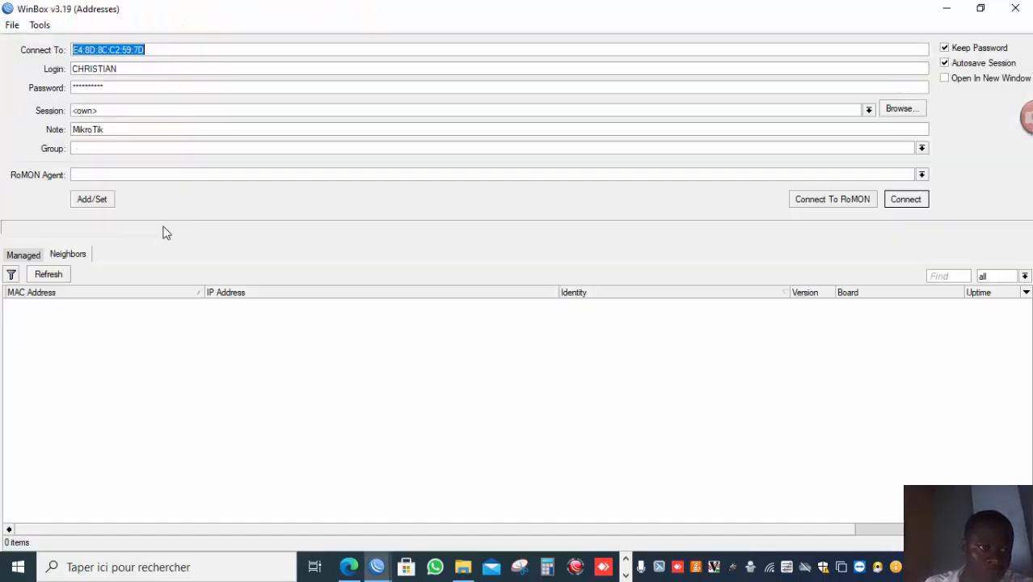
left_click(66, 306)
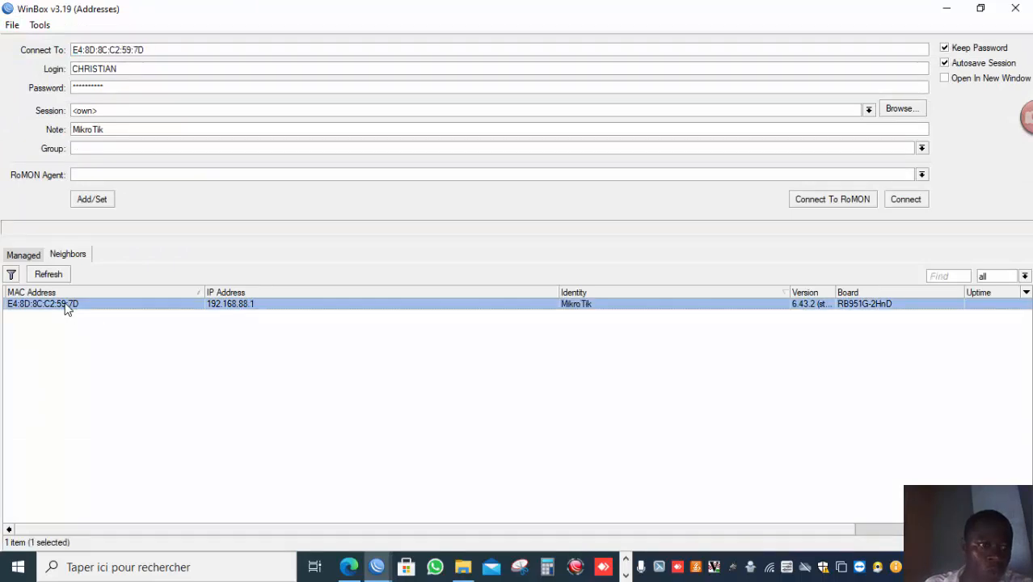
double_click(67, 307)
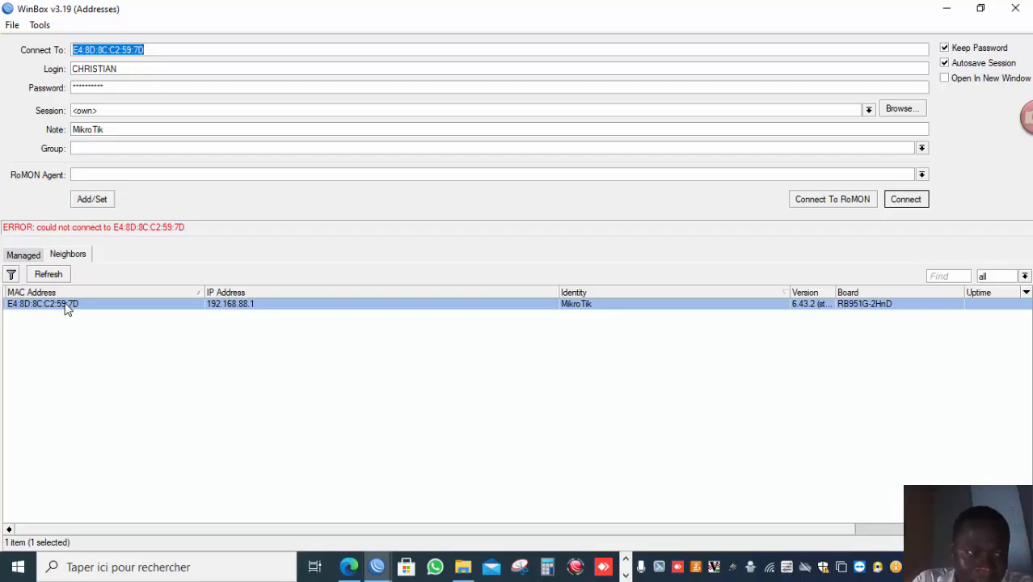
left_click(624, 574)
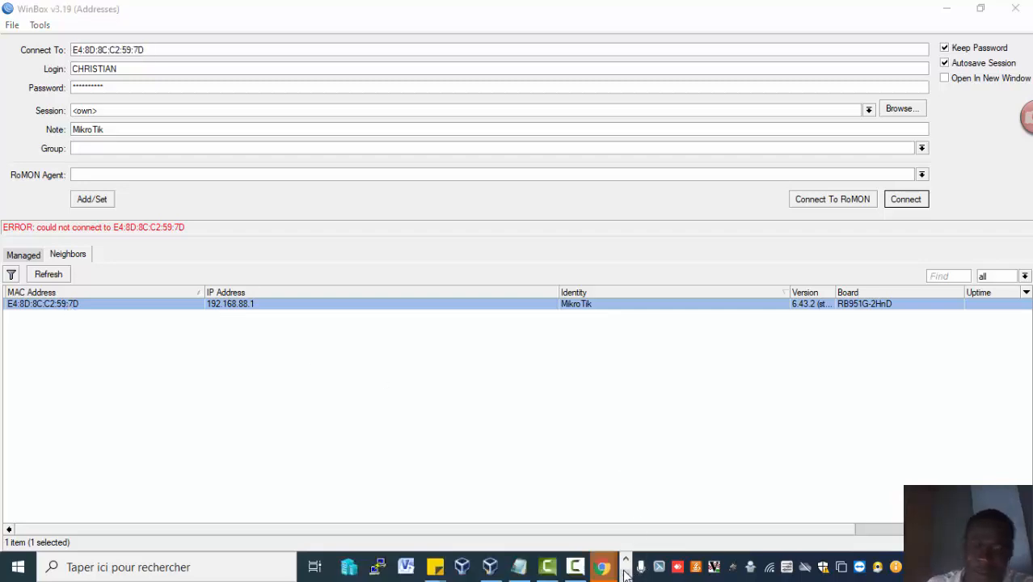
mouse_move(573, 571)
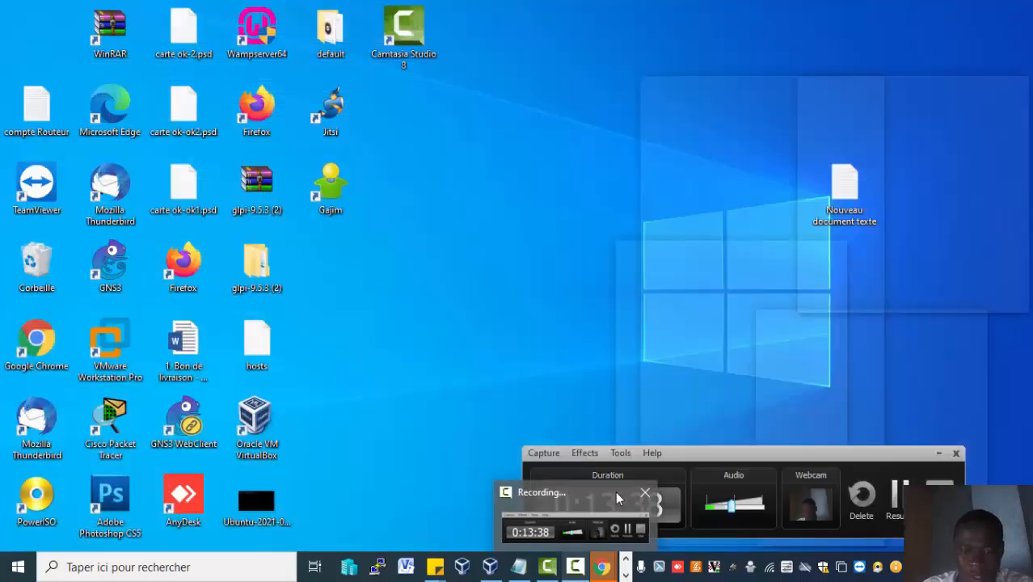
left_click(615, 490)
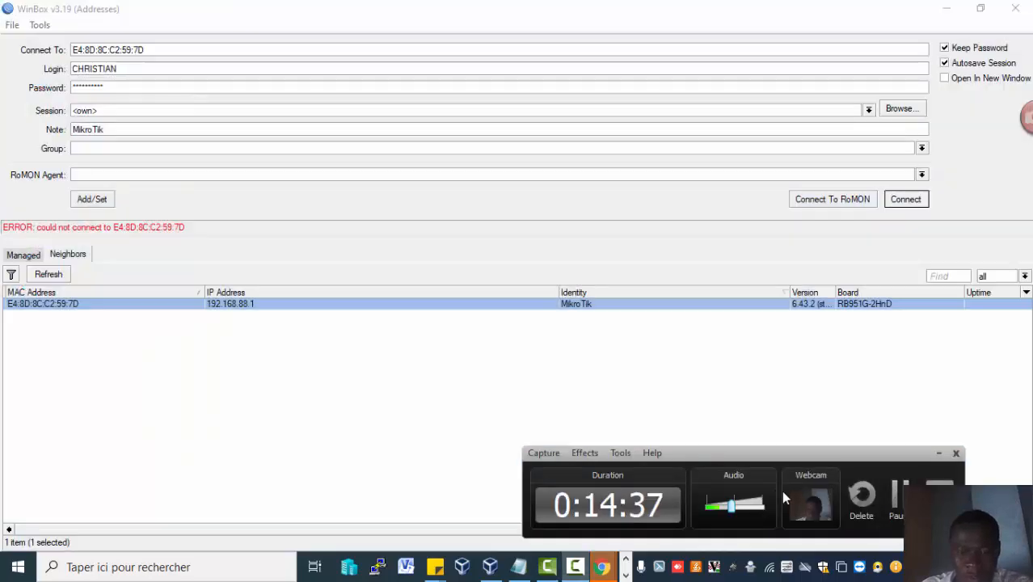
left_click(894, 494)
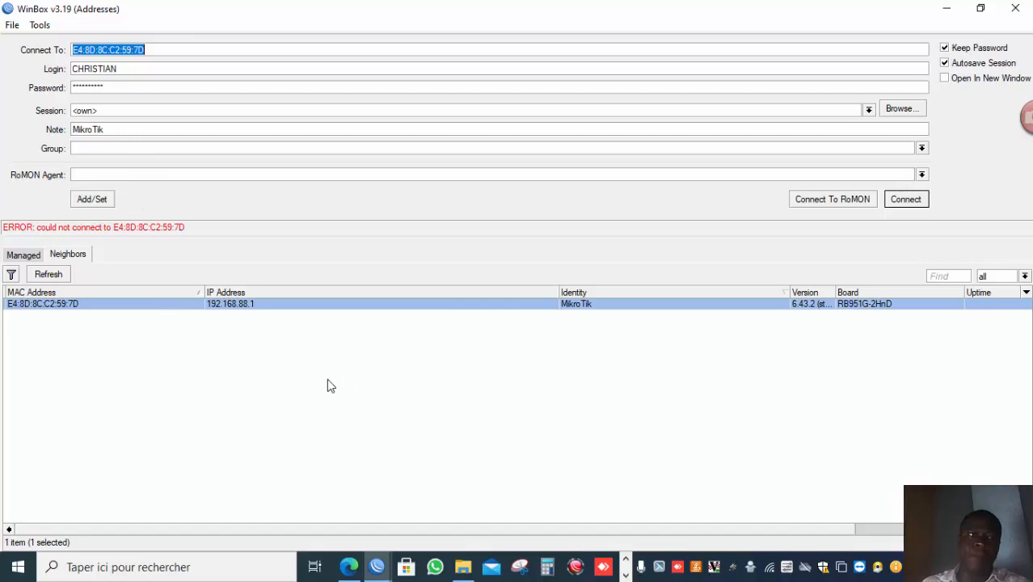
Connect to the router through its IP address 192.168.88.1 instead.
left_click(249, 310)
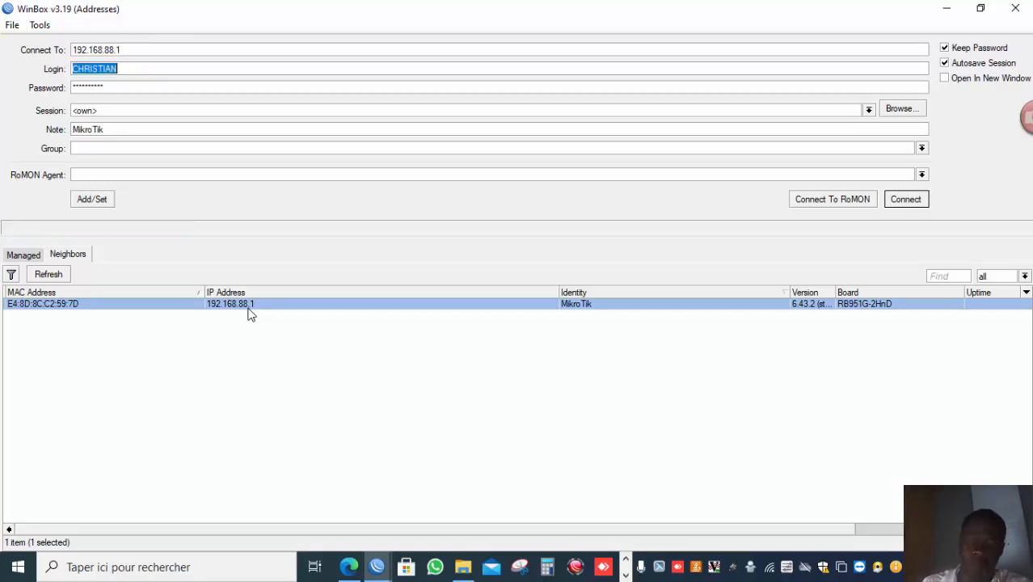
key("Return")
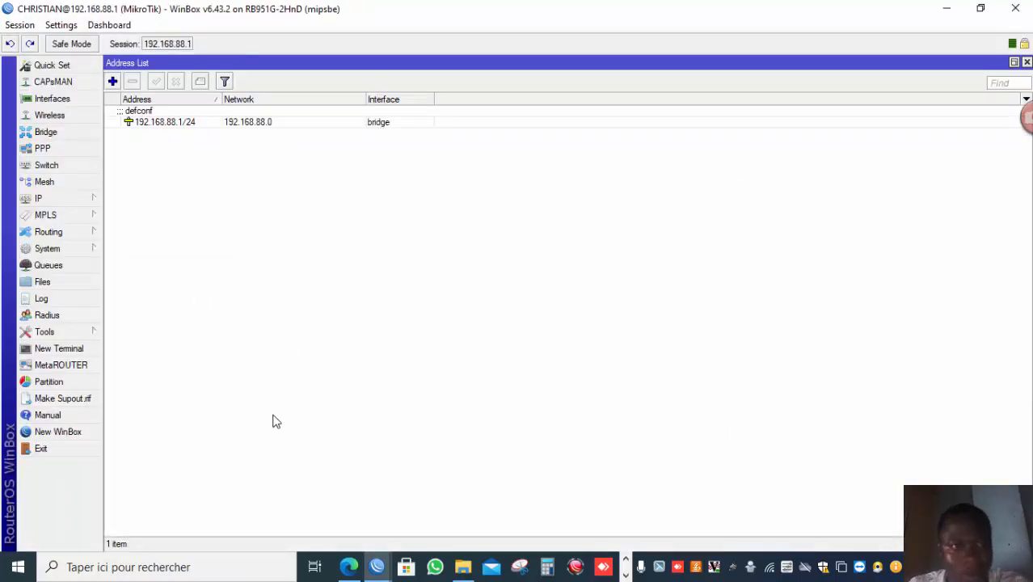
left_click(627, 575)
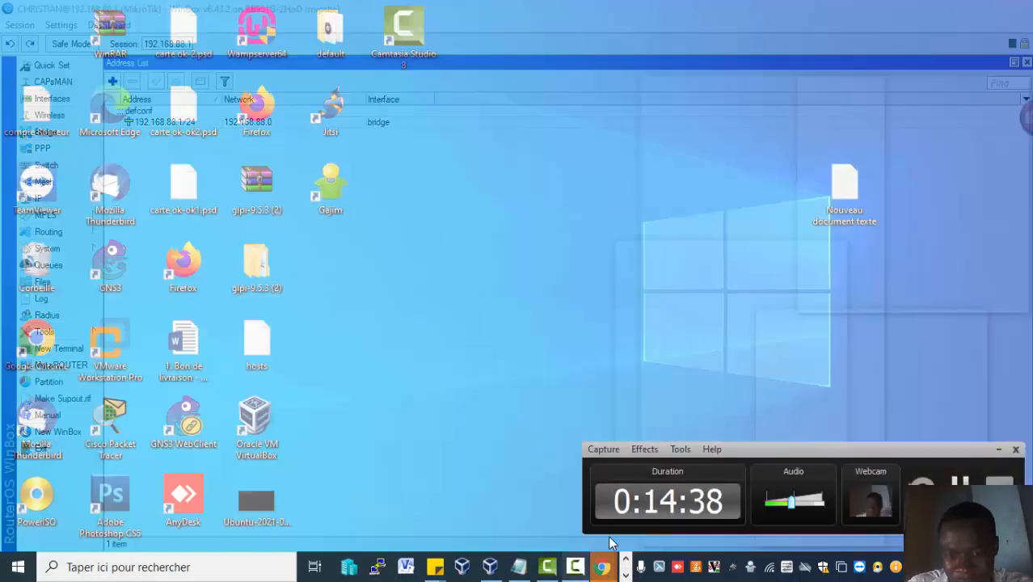
left_click(576, 530)
left_click(959, 487)
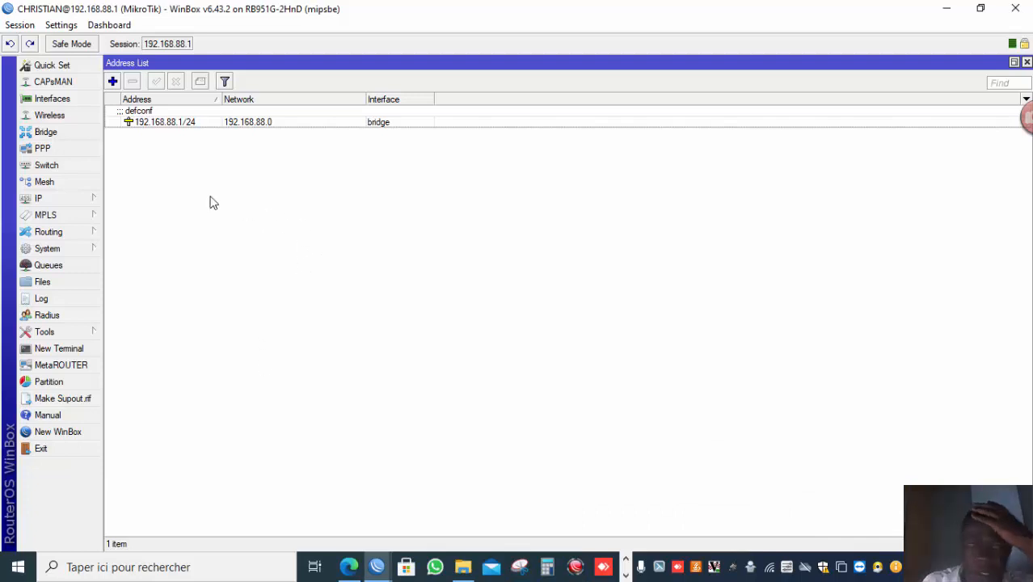
Open IP Services and set the winbox service to port 1212, available only from 192.168.88.0/24.
left_click(93, 198)
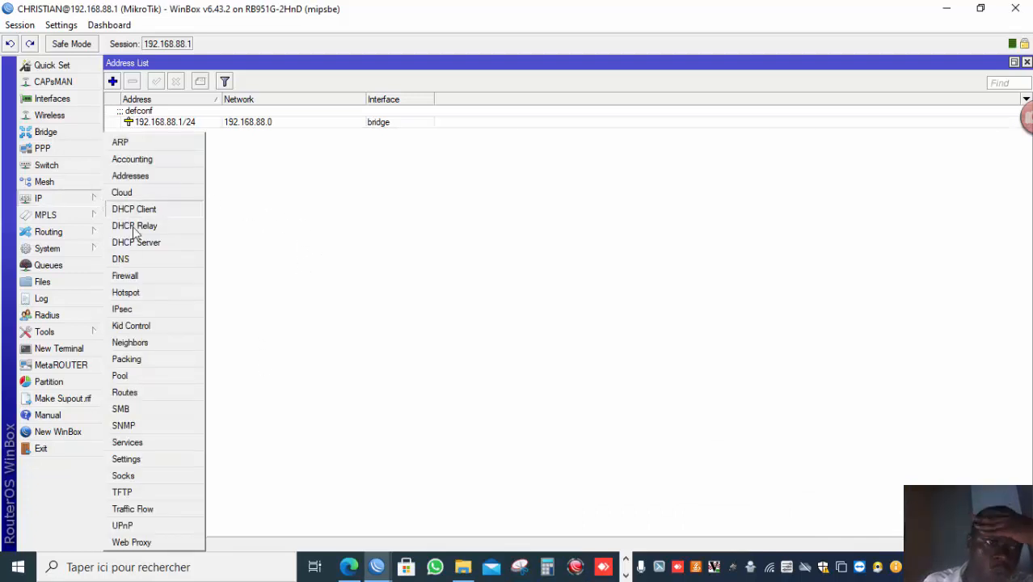
left_click(179, 443)
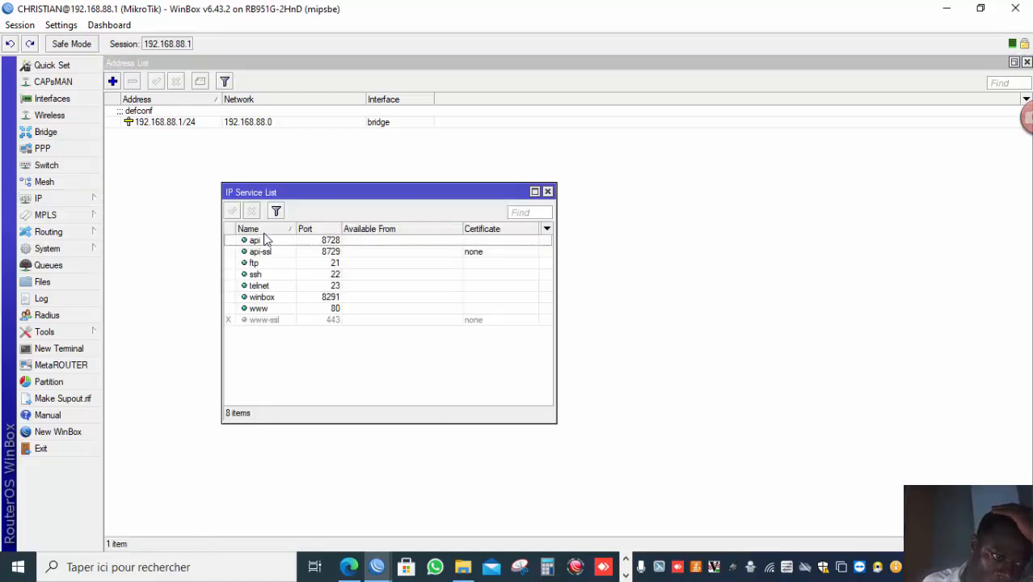
double_click(311, 298)
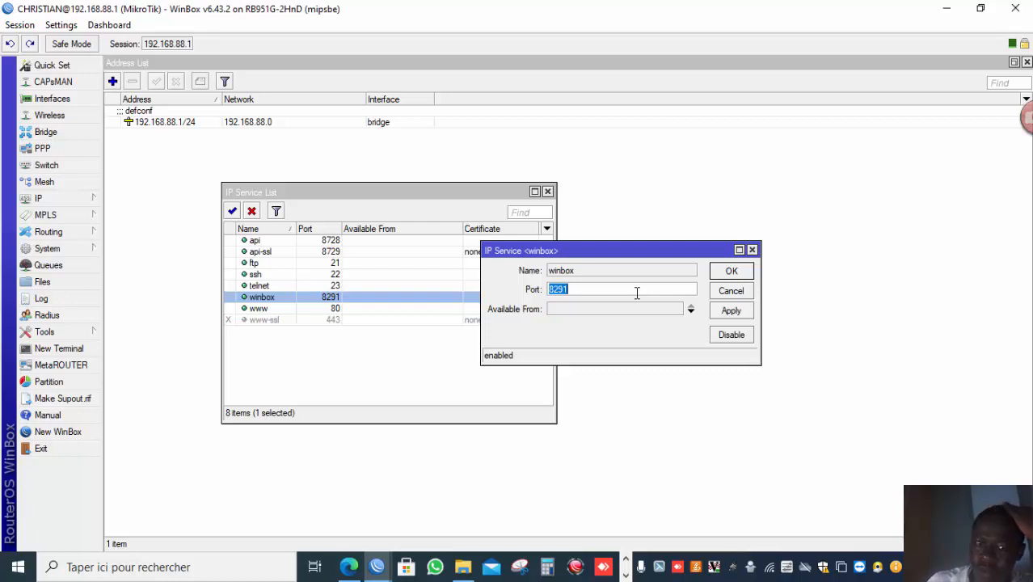
type("1212")
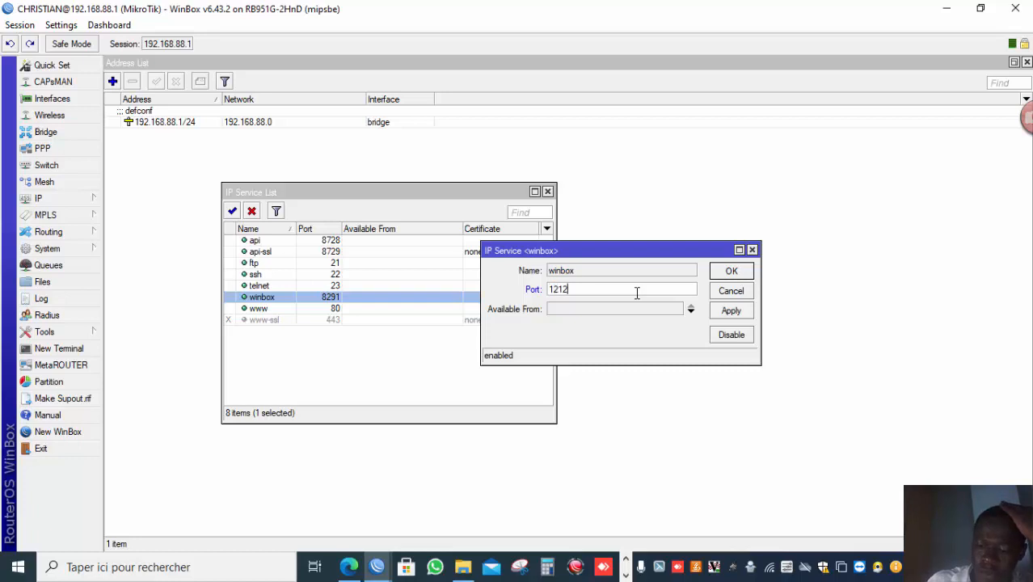
key("Tab")
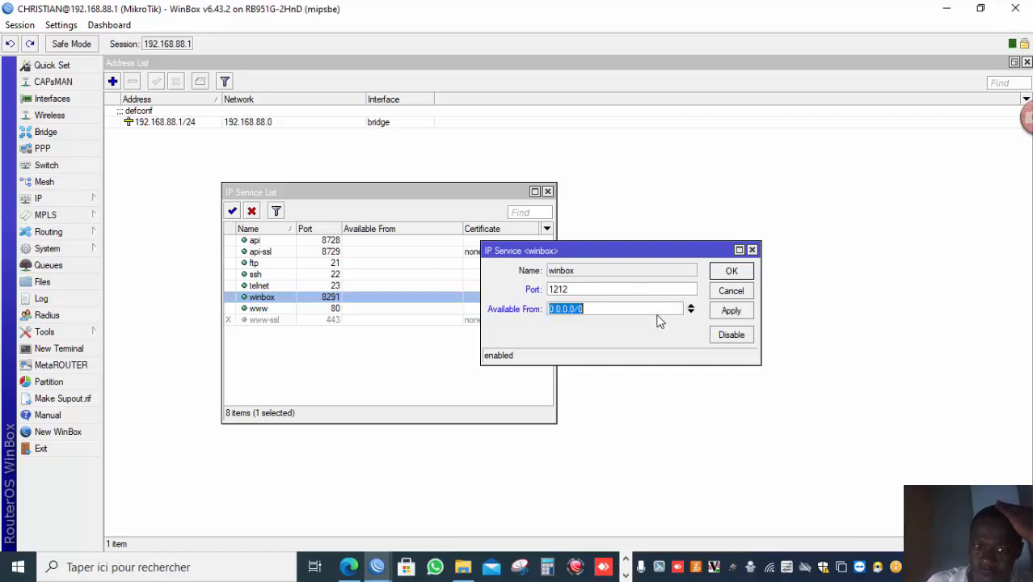
type("192.")
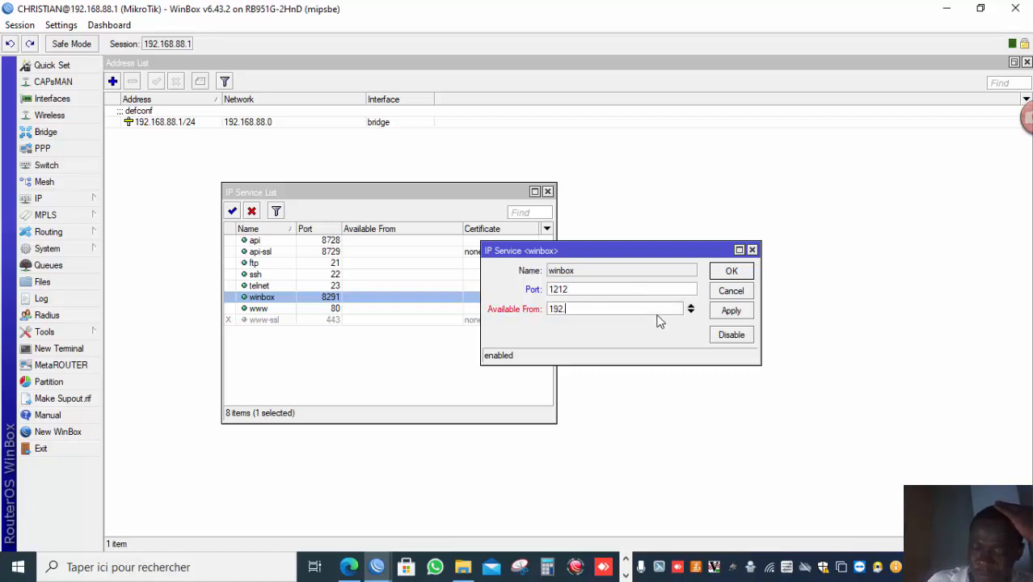
type("168.88.0")
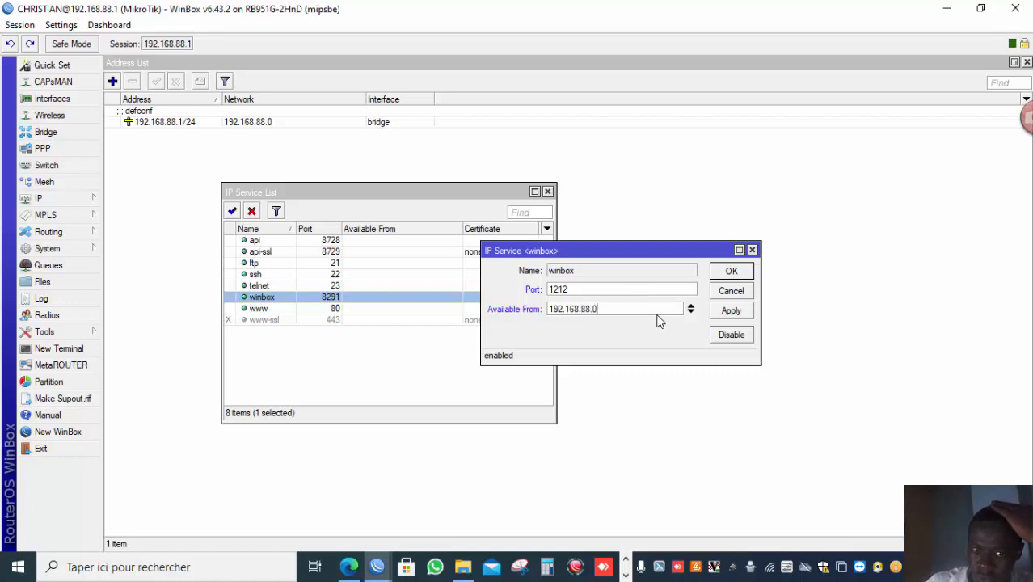
type("/24")
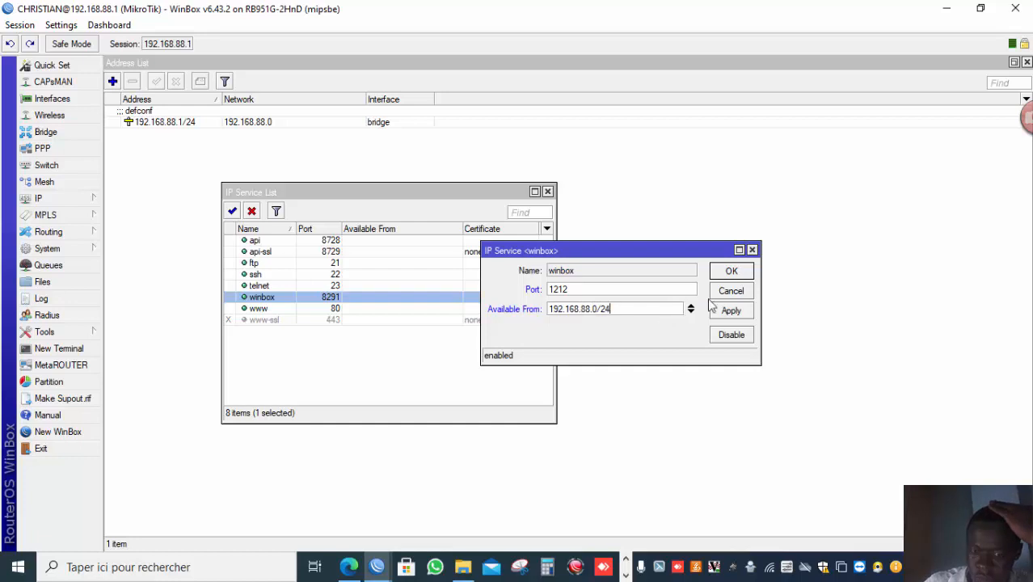
left_click(742, 313)
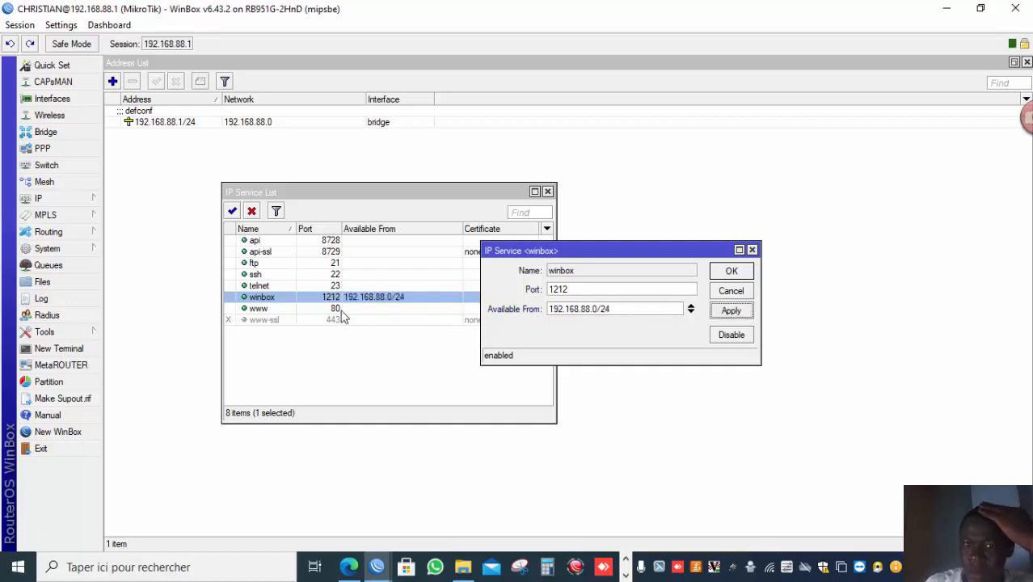
Set the www service to port 1229, available only from 192.168.88.0/24.
double_click(332, 311)
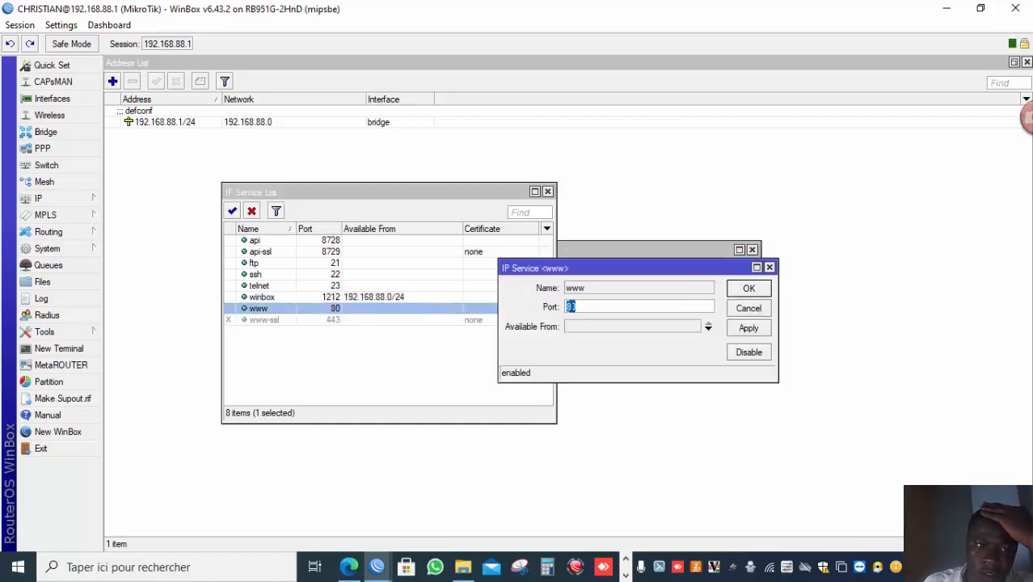
left_click(603, 325)
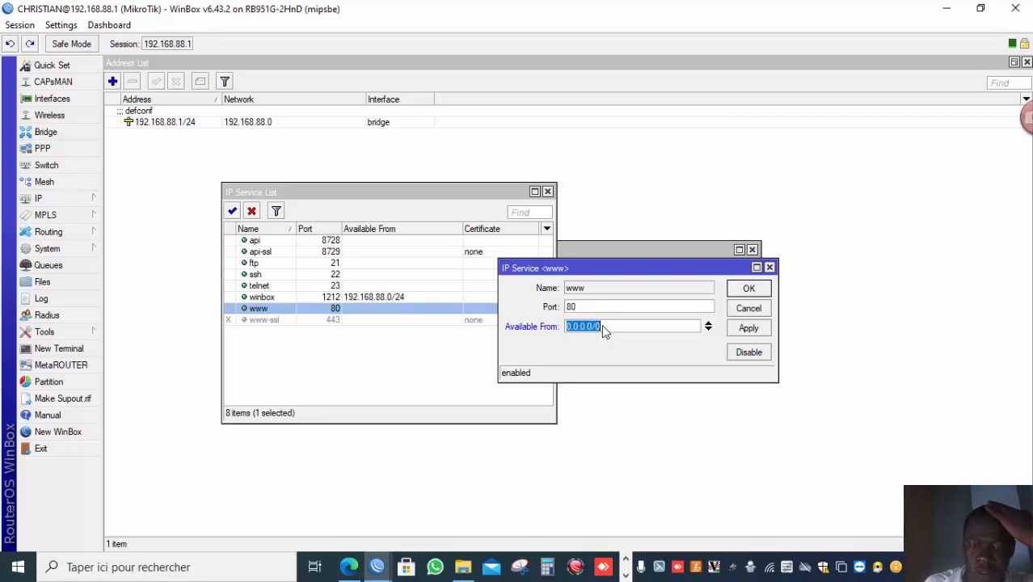
left_click(621, 310)
double_click(573, 307)
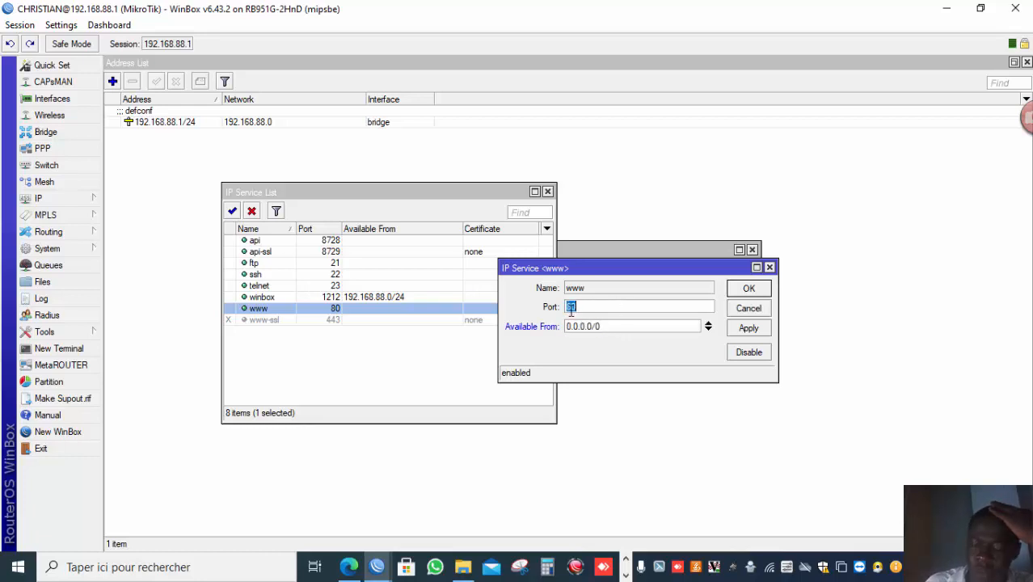
type("1229")
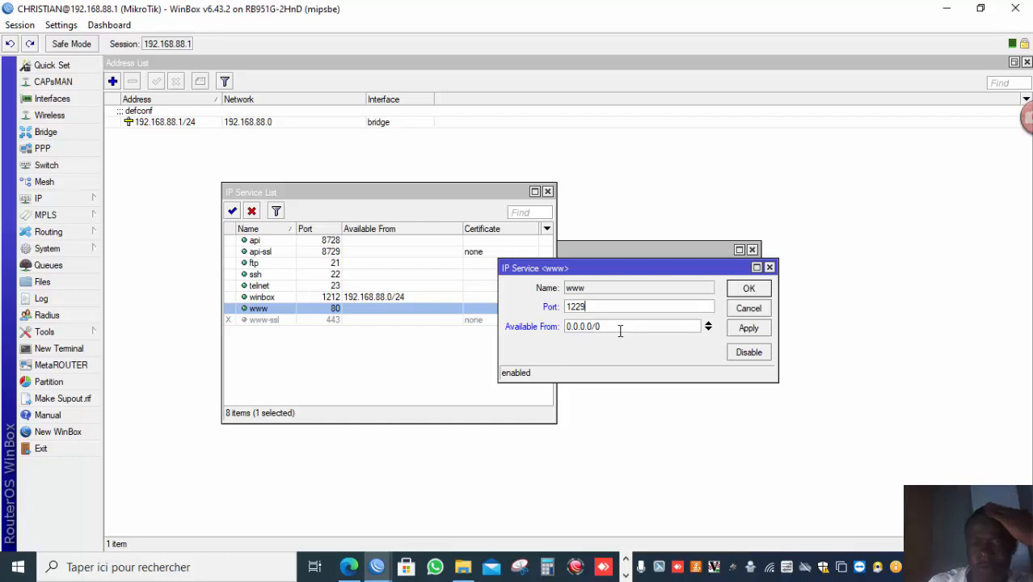
key("Tab")
type("1")
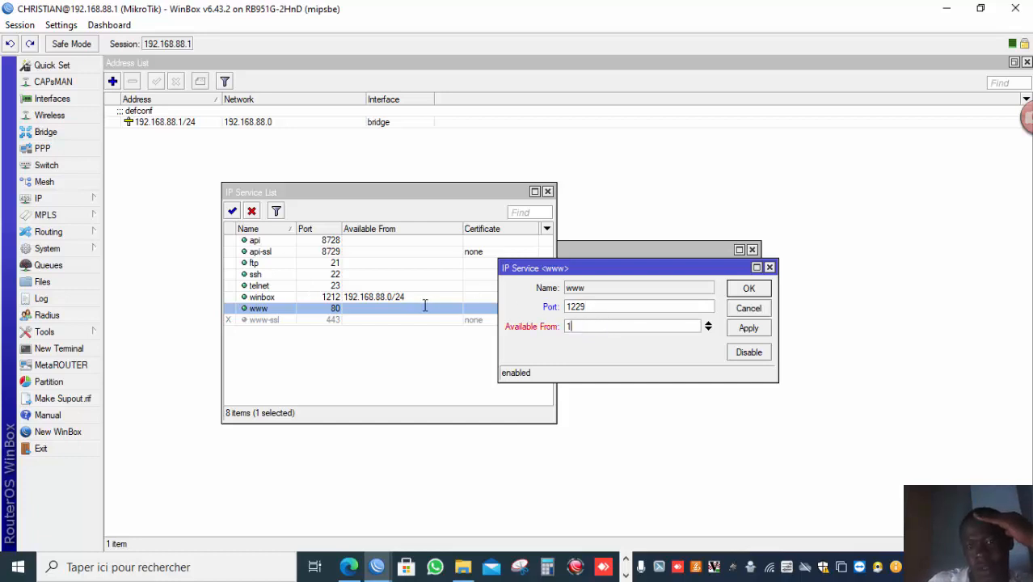
type("92.168.")
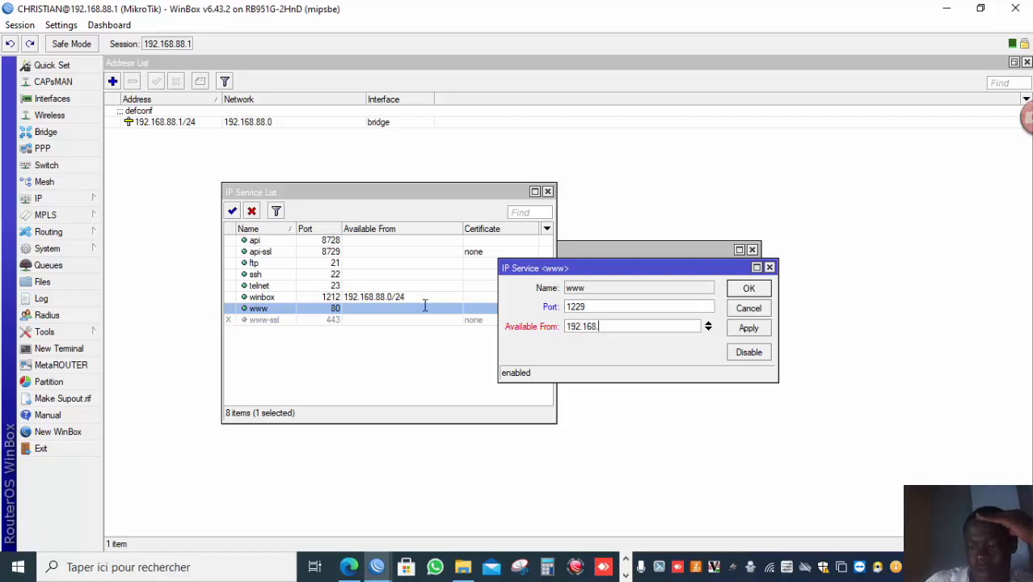
type("88.0/24")
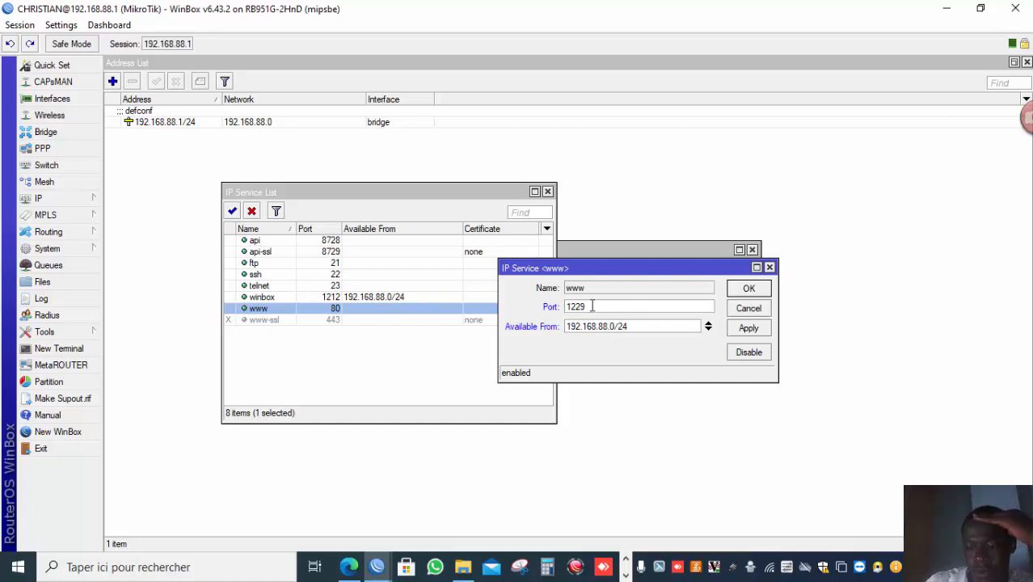
left_click(739, 329)
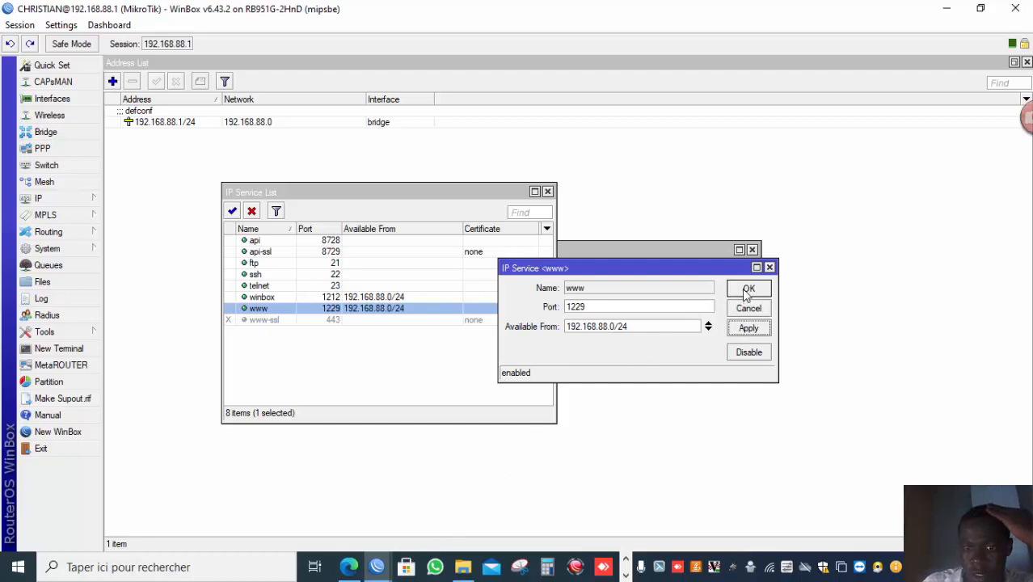
left_click(747, 291)
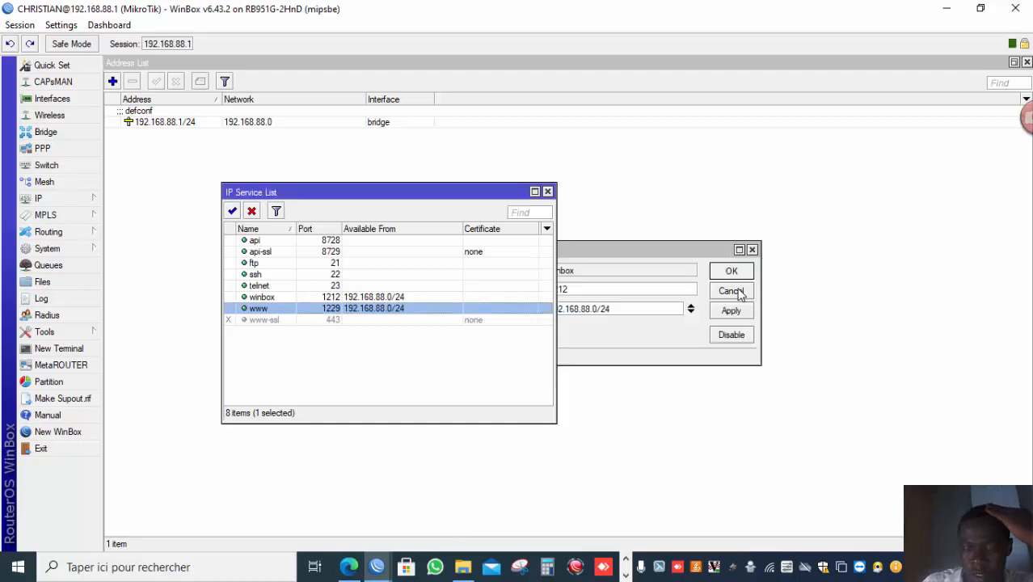
Disable the api, api-ssl, ftp, ssh and telnet services, then close the service list.
left_click(349, 242)
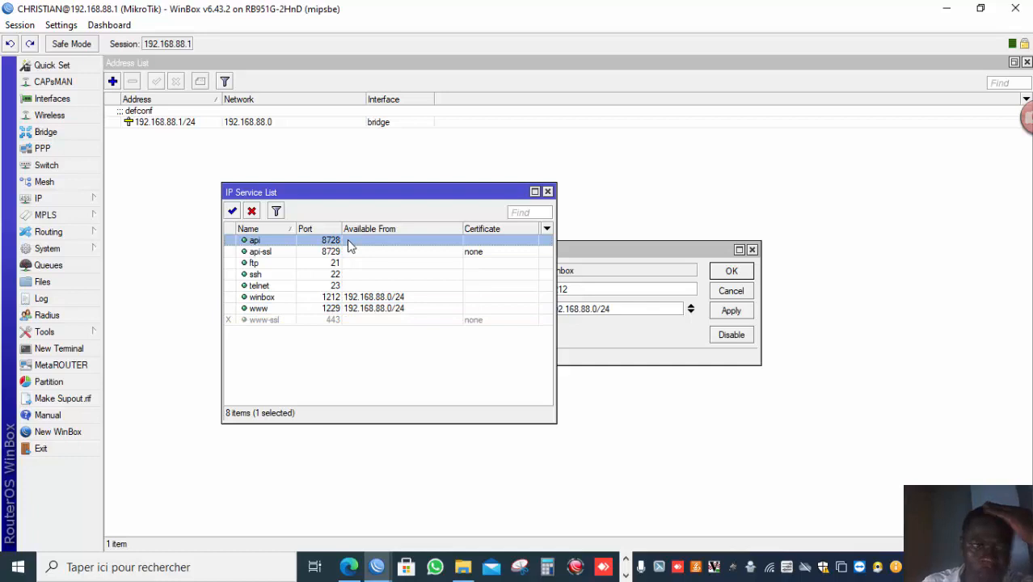
key("shift+Down")
key("shift+Down")
key("shift+Down")
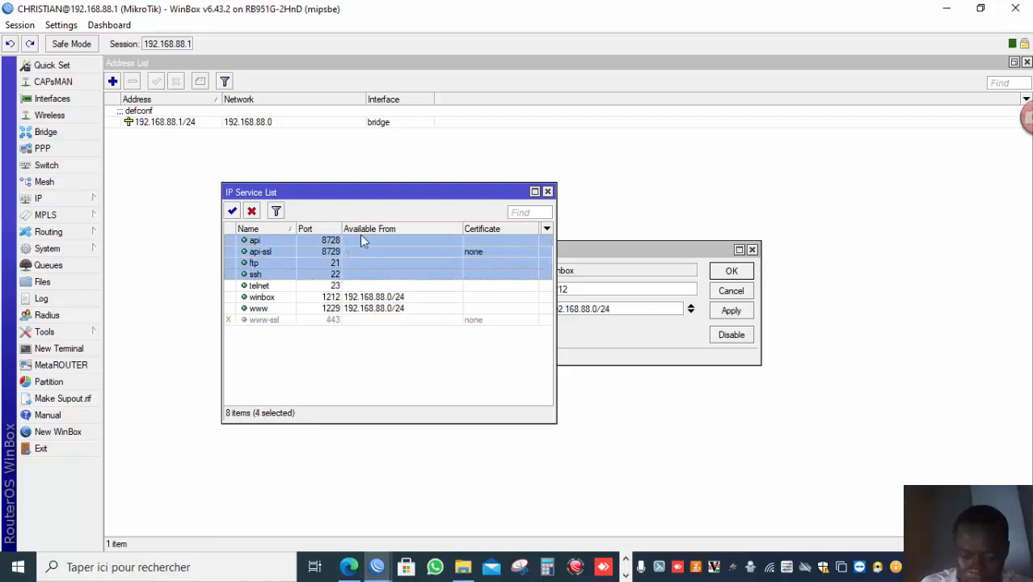
left_click(253, 211)
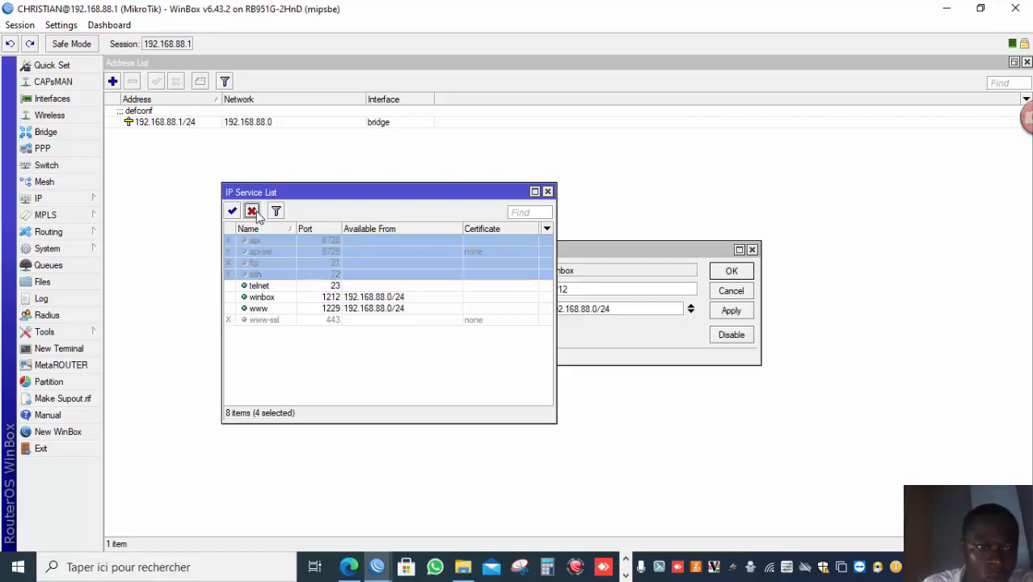
left_click(274, 288)
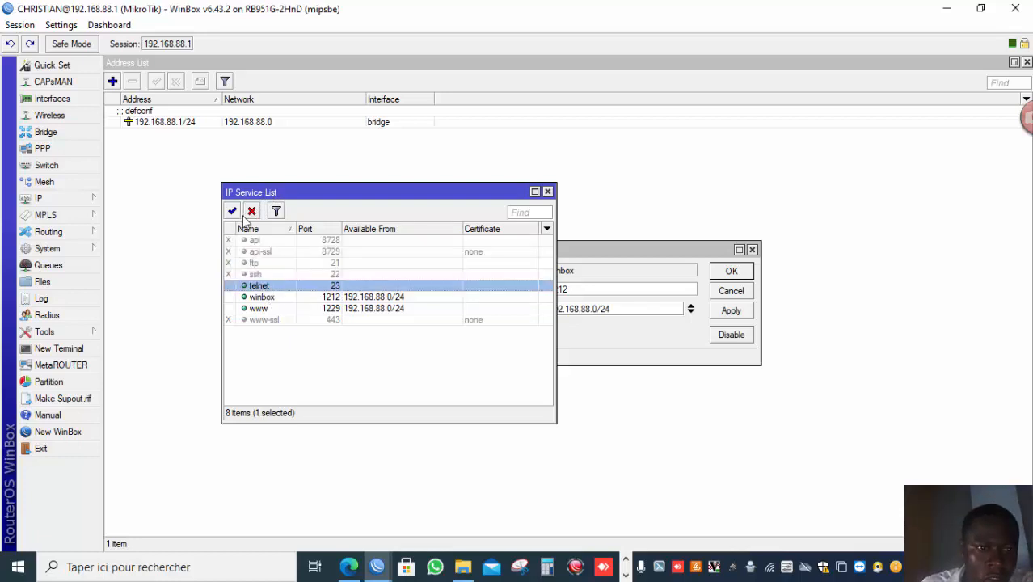
left_click(251, 211)
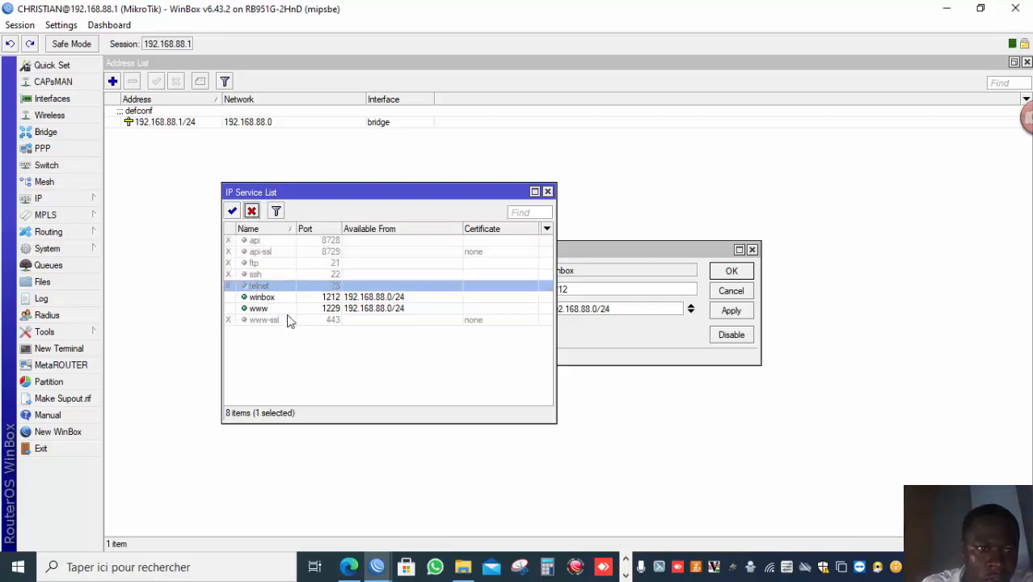
left_click(232, 211)
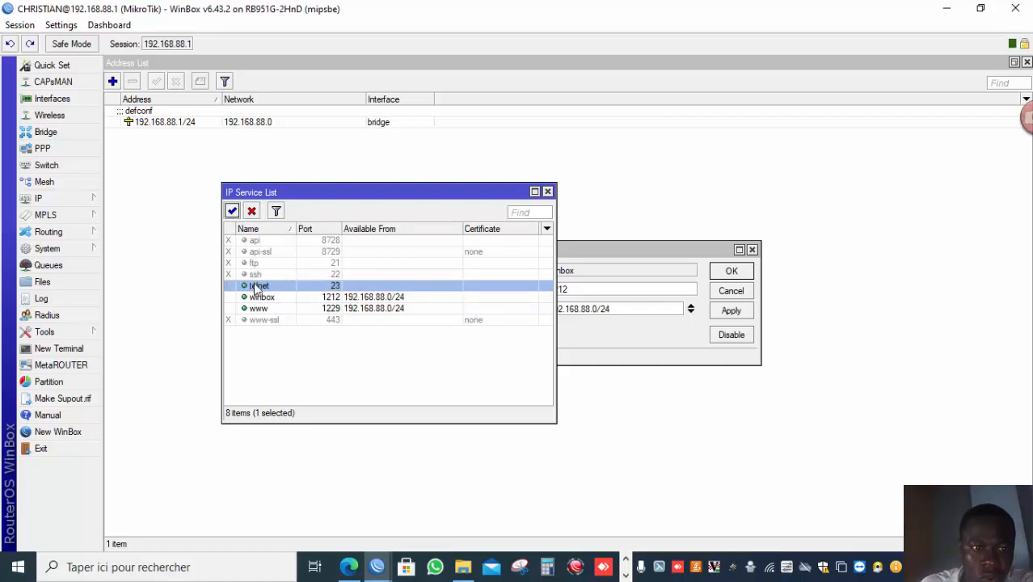
left_click(254, 212)
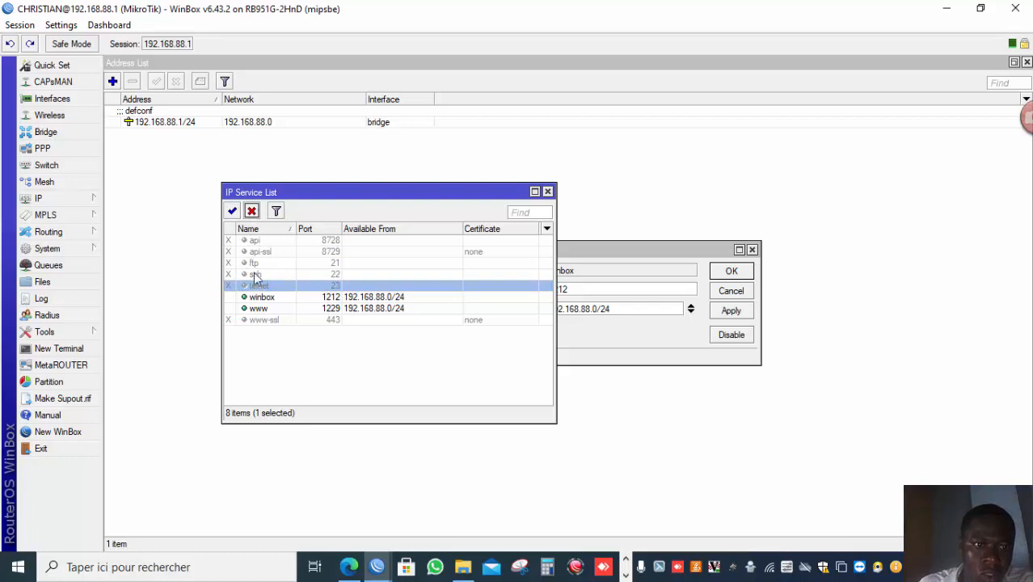
left_click(181, 323)
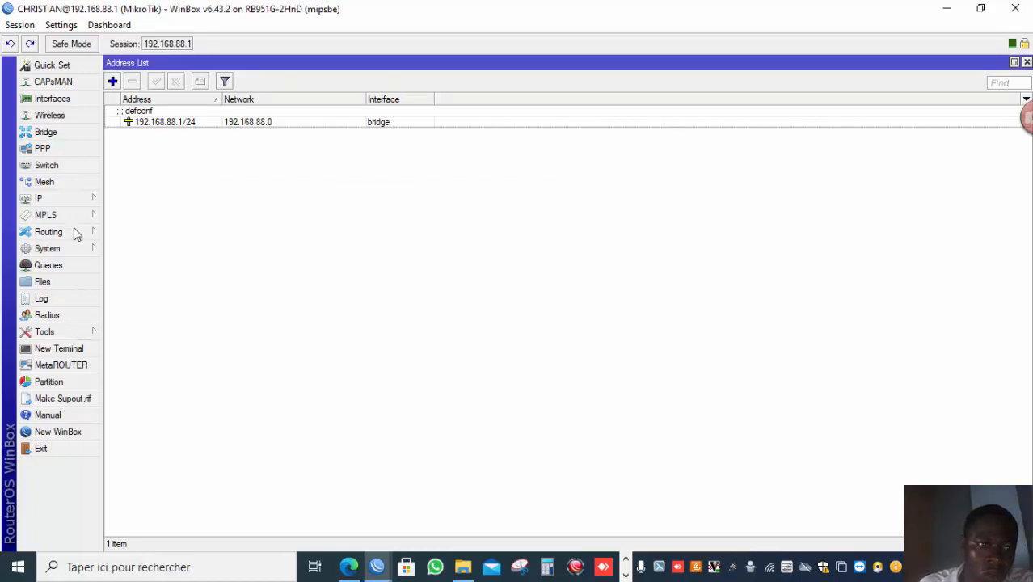
Disconnect the session and try reconnecting to the router at 192.168.88.1 without specifying a port.
left_click(19, 25)
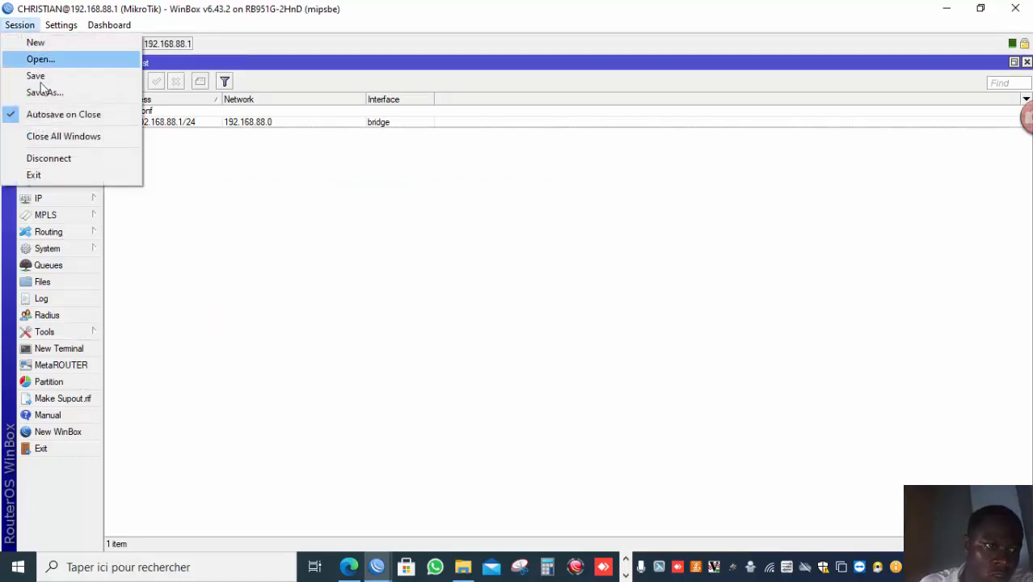
left_click(51, 170)
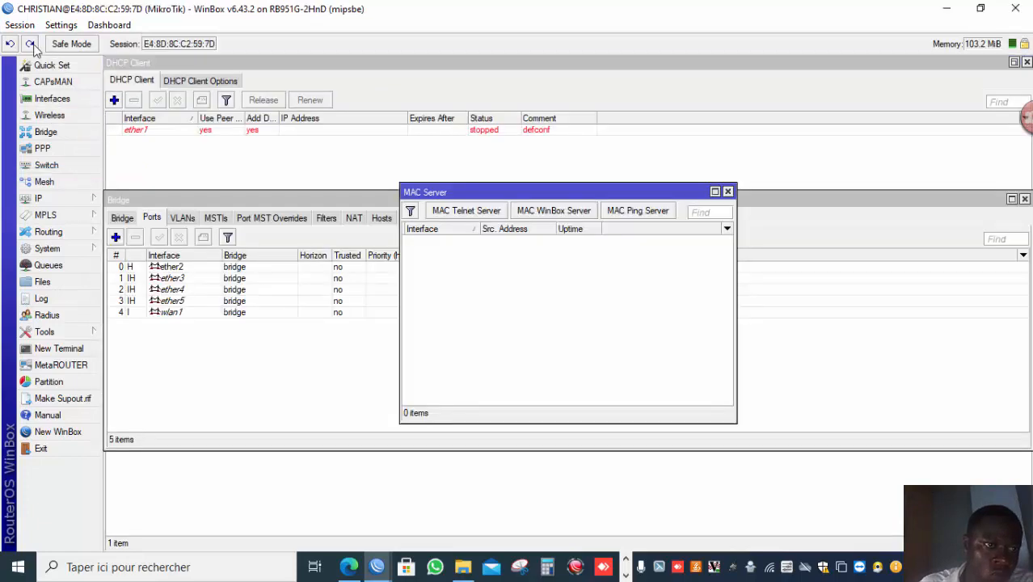
left_click(20, 25)
left_click(58, 158)
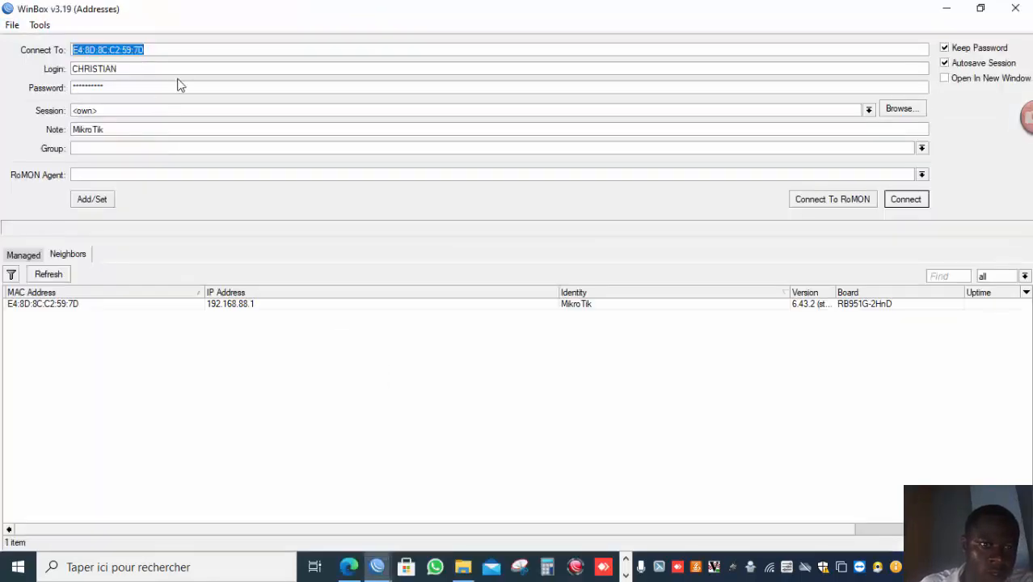
left_click(239, 304)
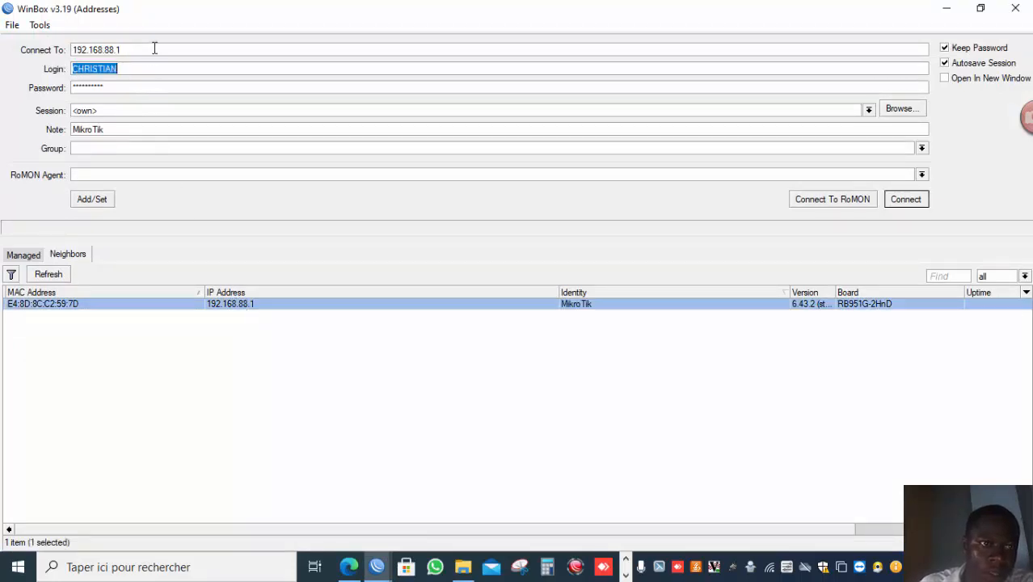
left_click(905, 199)
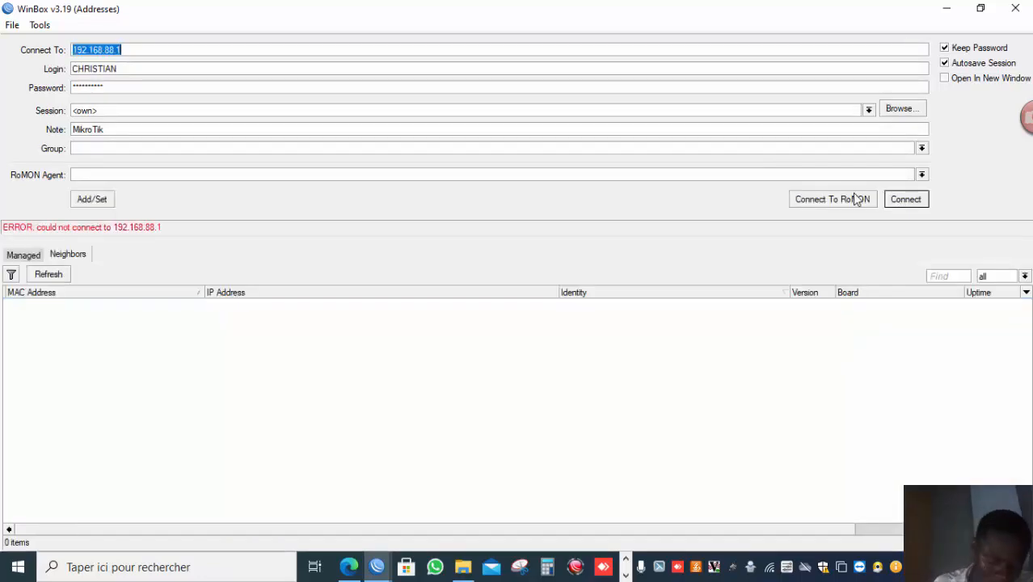
Connect to the router at 192.168.88.1:1212 and maximize the new session window.
left_click(285, 54)
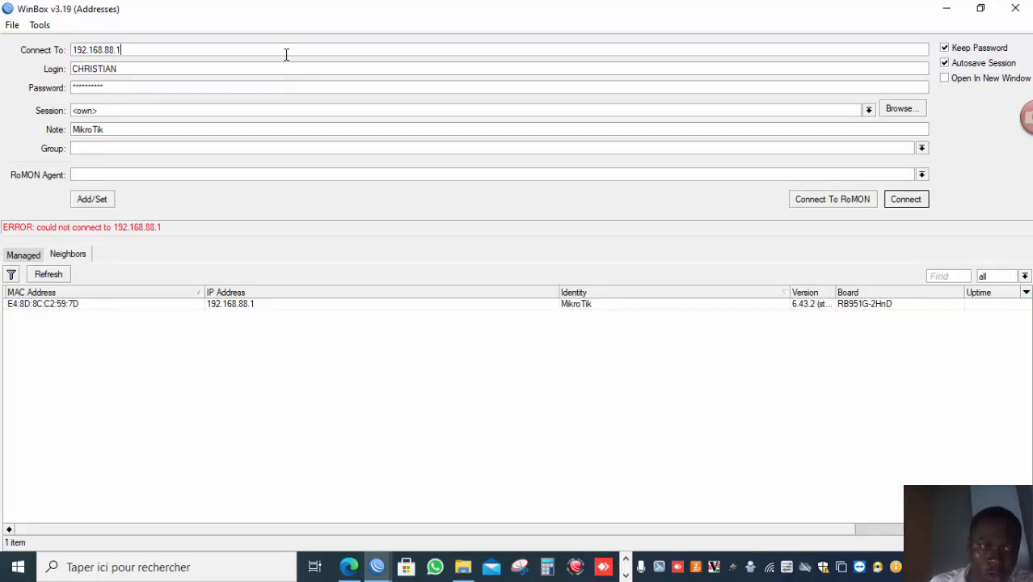
type(":")
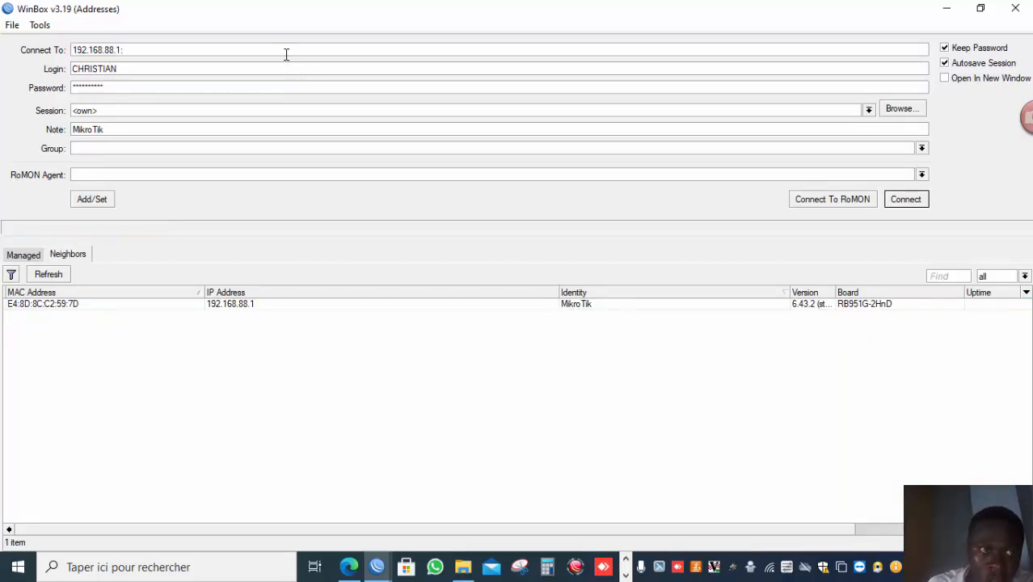
type("1212")
key("Return")
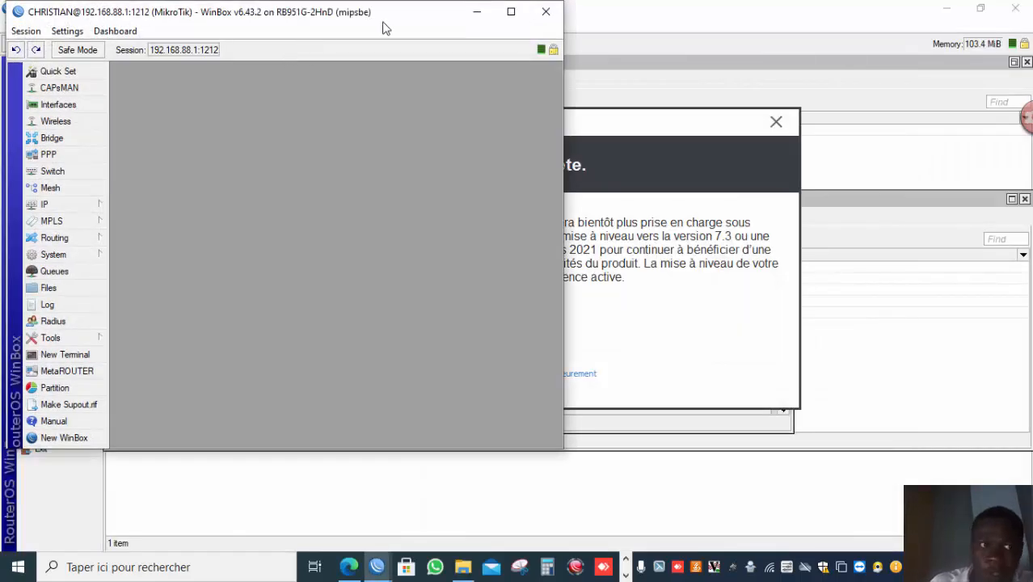
left_click(510, 11)
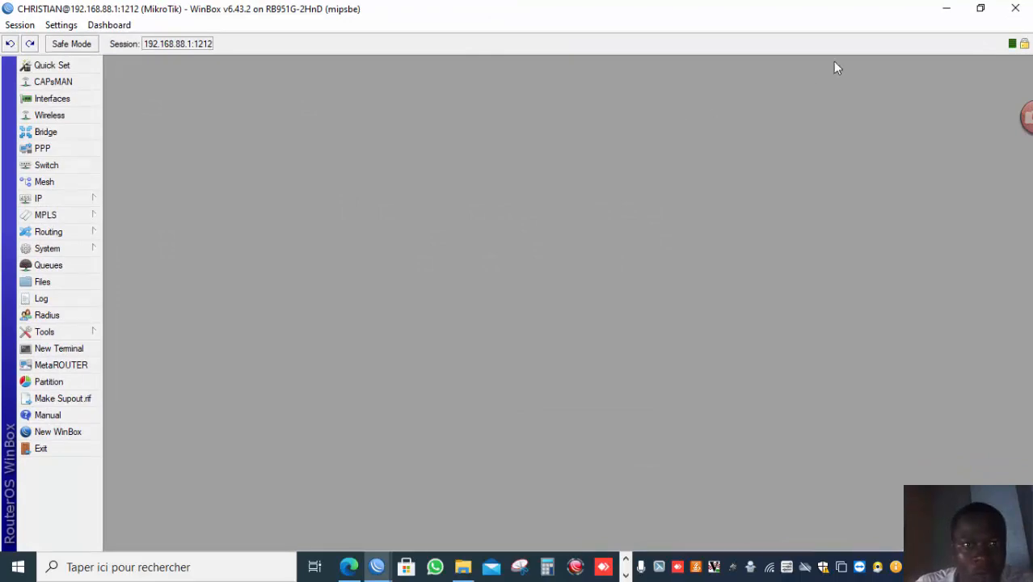
Restore the WinBox window to a smaller size and switch to the Chrome browser window.
left_click(980, 8)
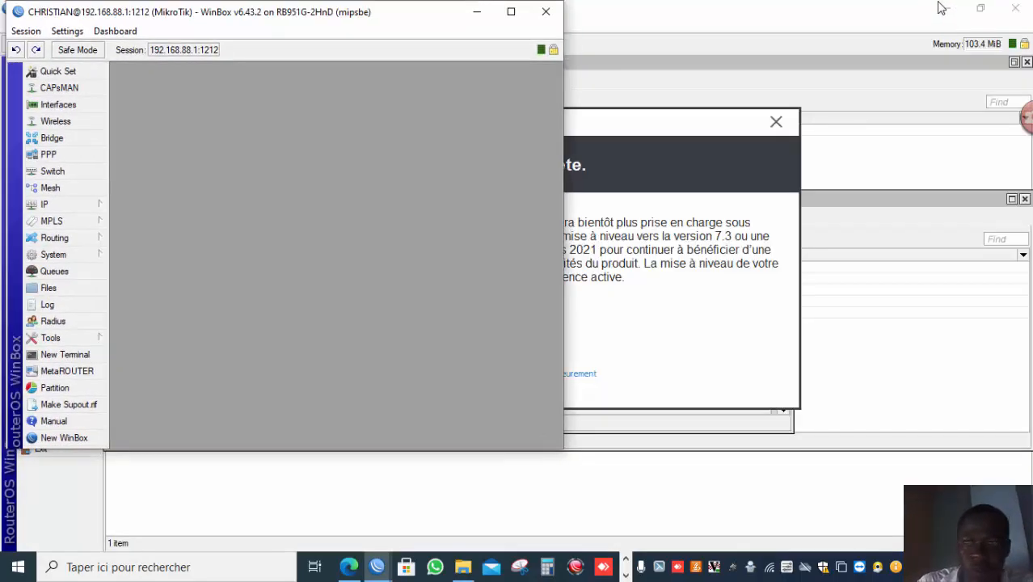
left_click(951, 9)
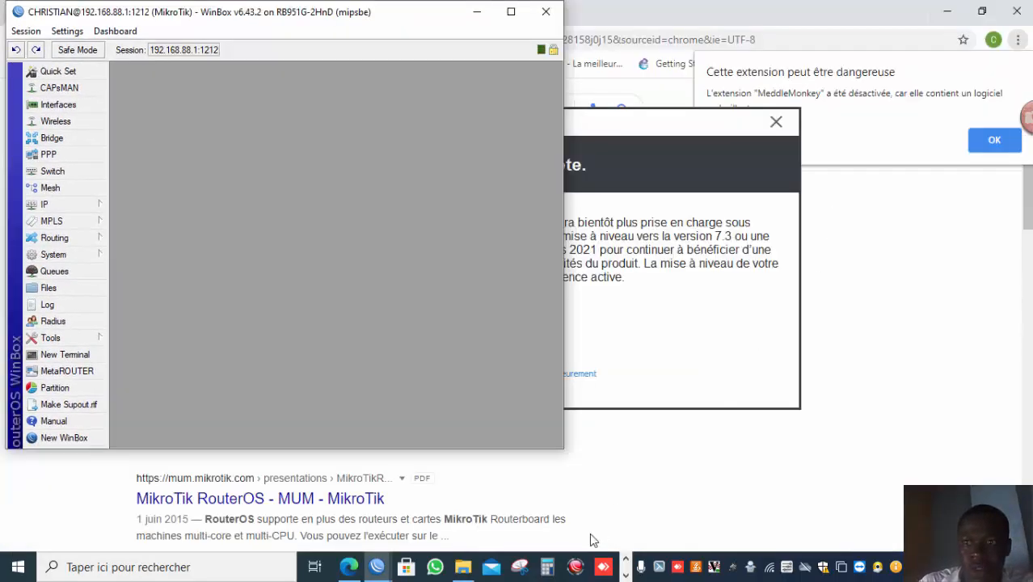
left_click(624, 574)
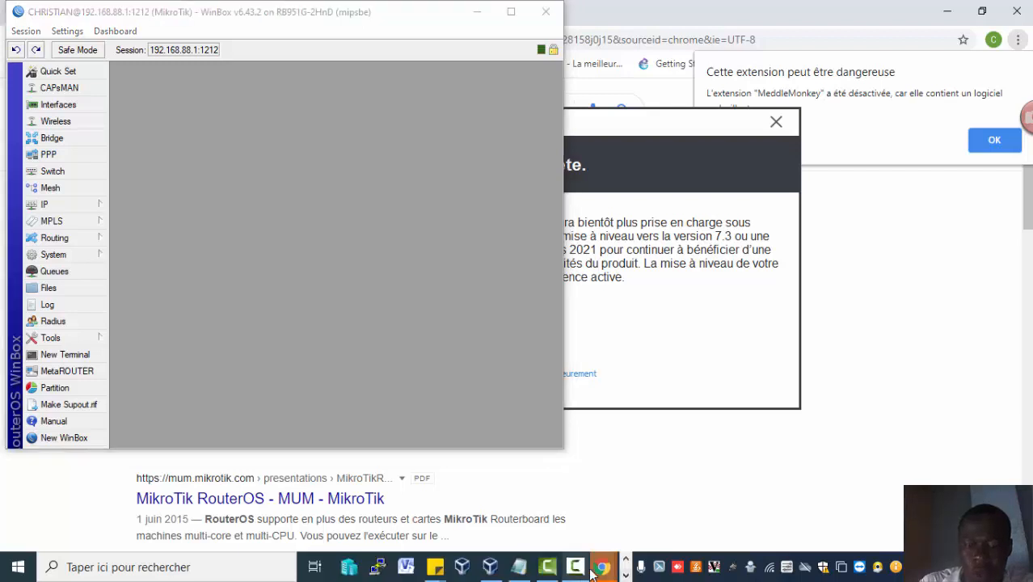
mouse_move(602, 570)
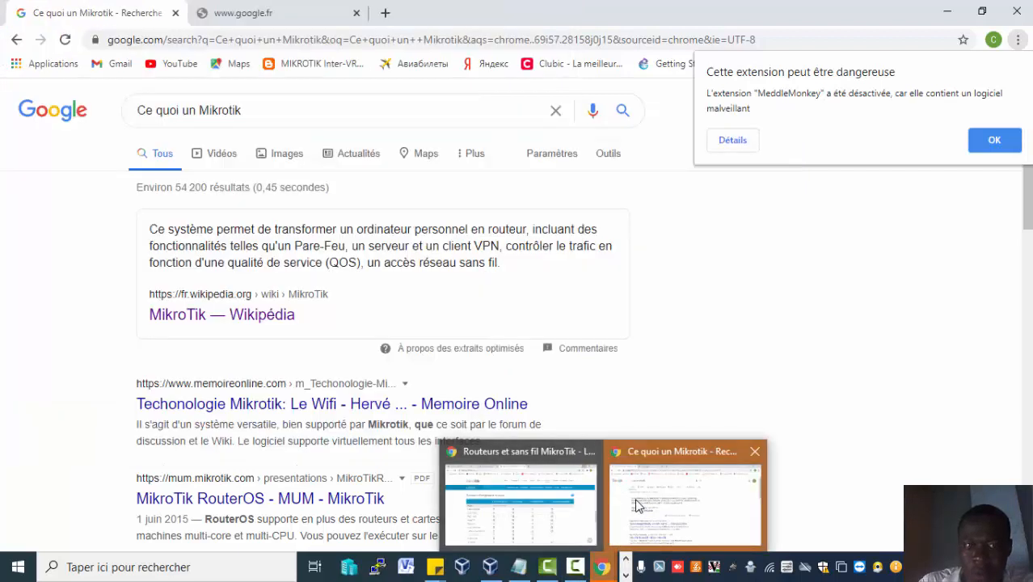
left_click(637, 505)
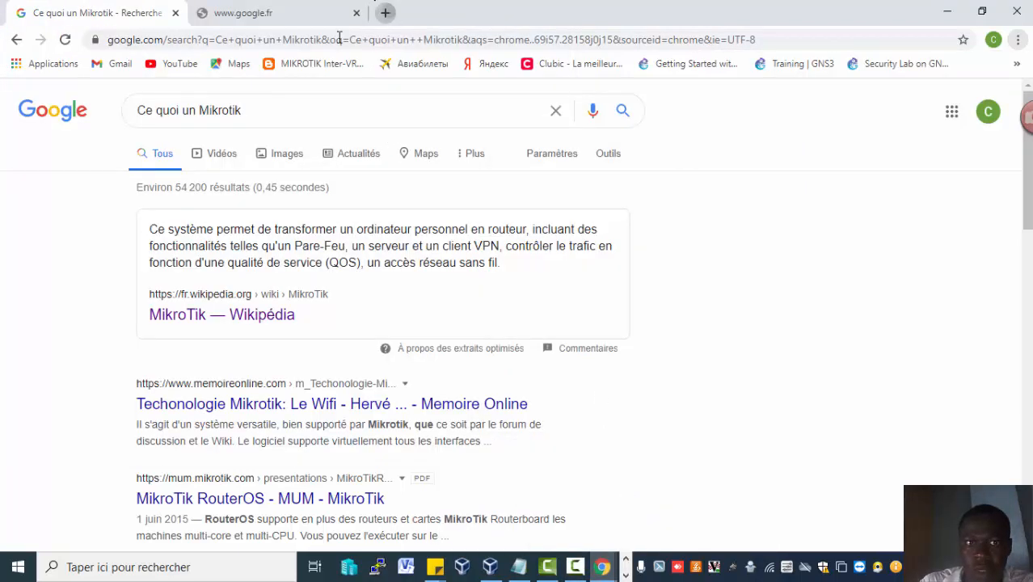
Open a new browser tab and try loading the router at 192.168.88.1 without a port.
key("ctrl+t")
type("192")
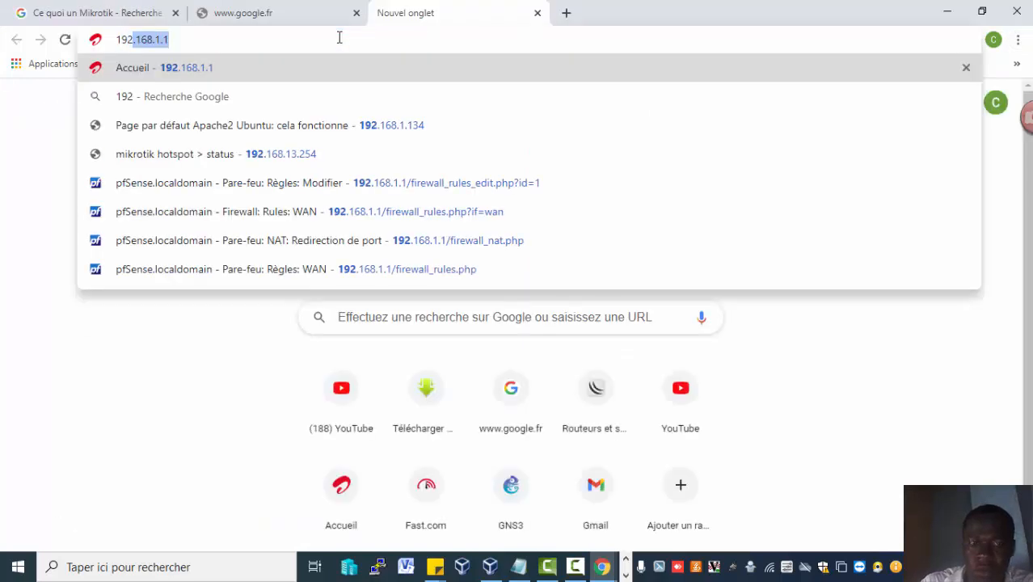
type(".168.88.1")
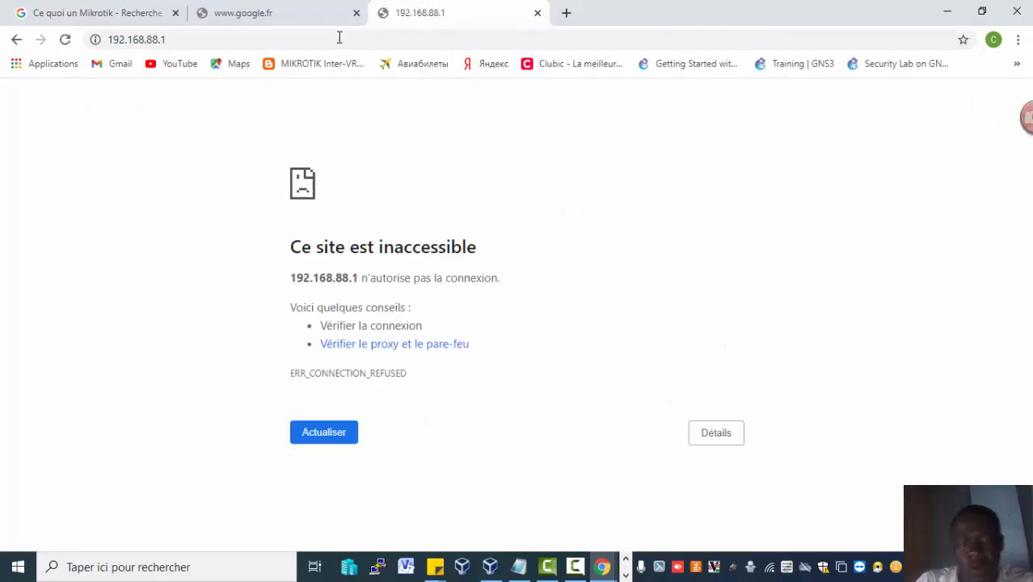
Load the router's WebFig login page at 192.168.88.1:1229 in the same tab.
left_click(339, 38)
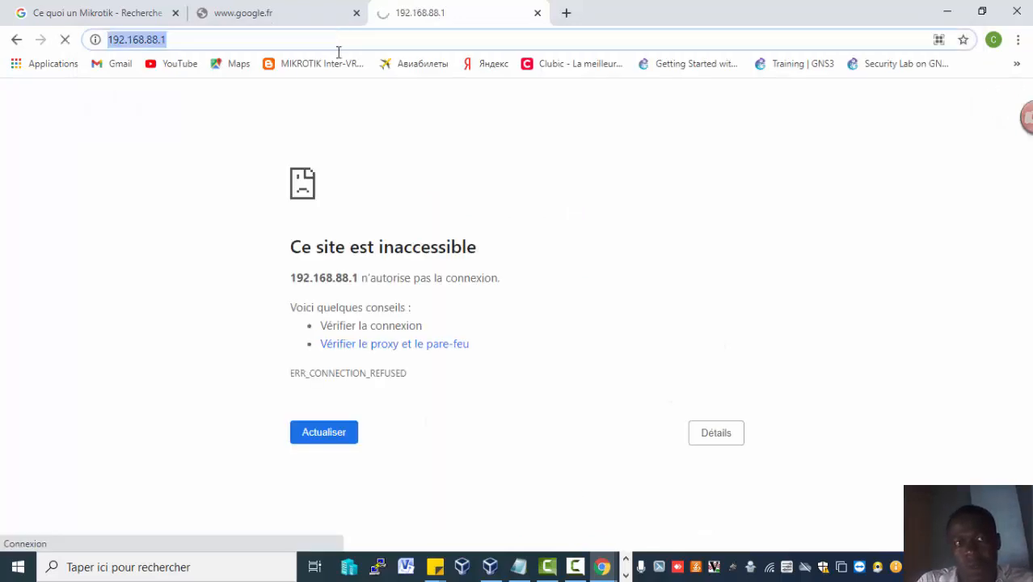
left_click(293, 38)
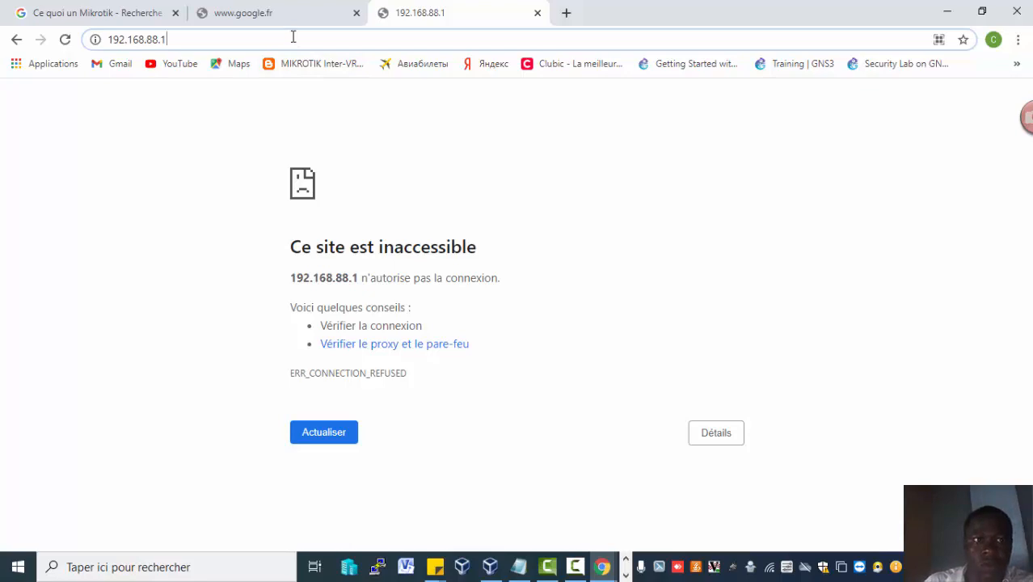
type(":")
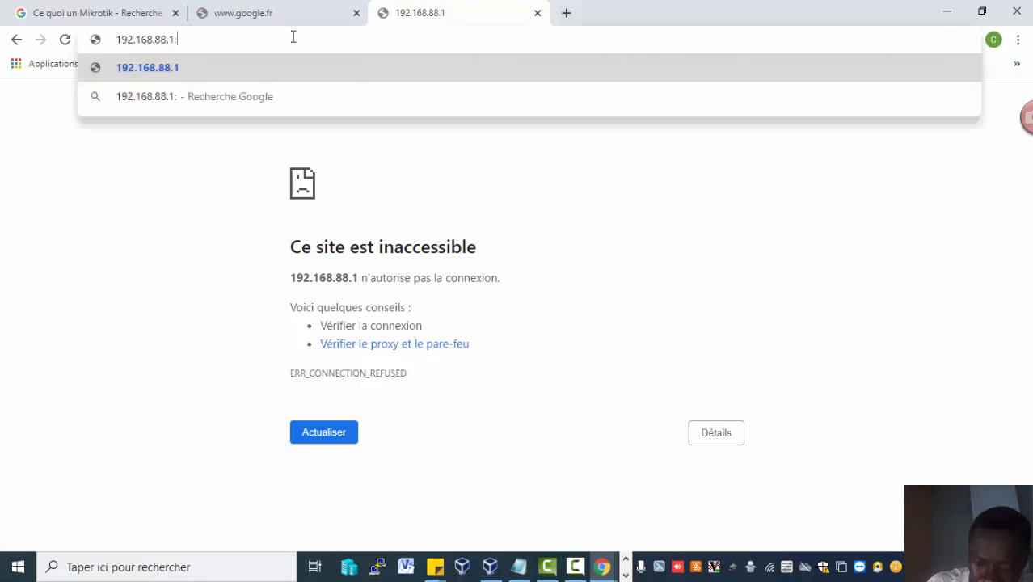
type("1229")
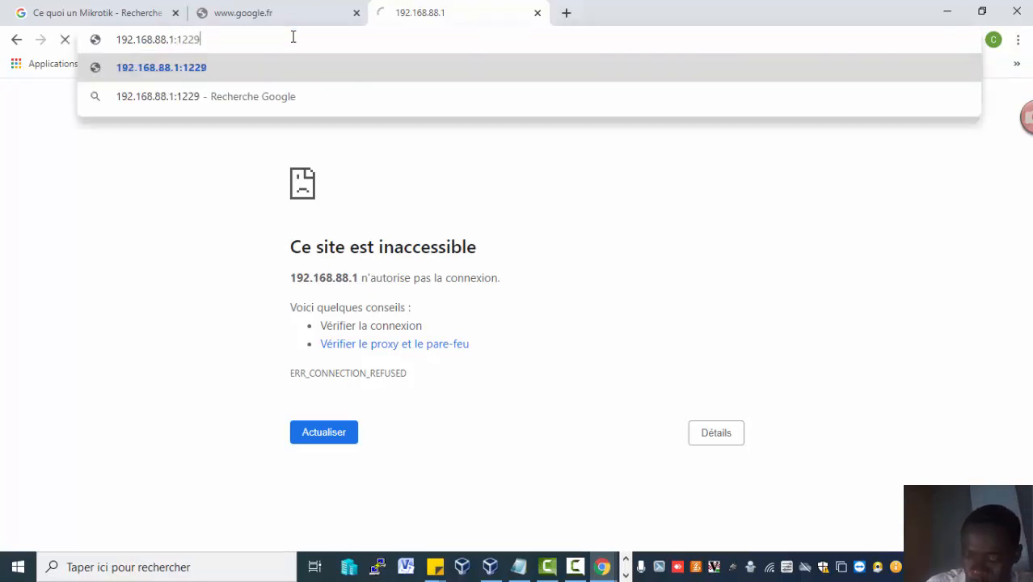
key("Return")
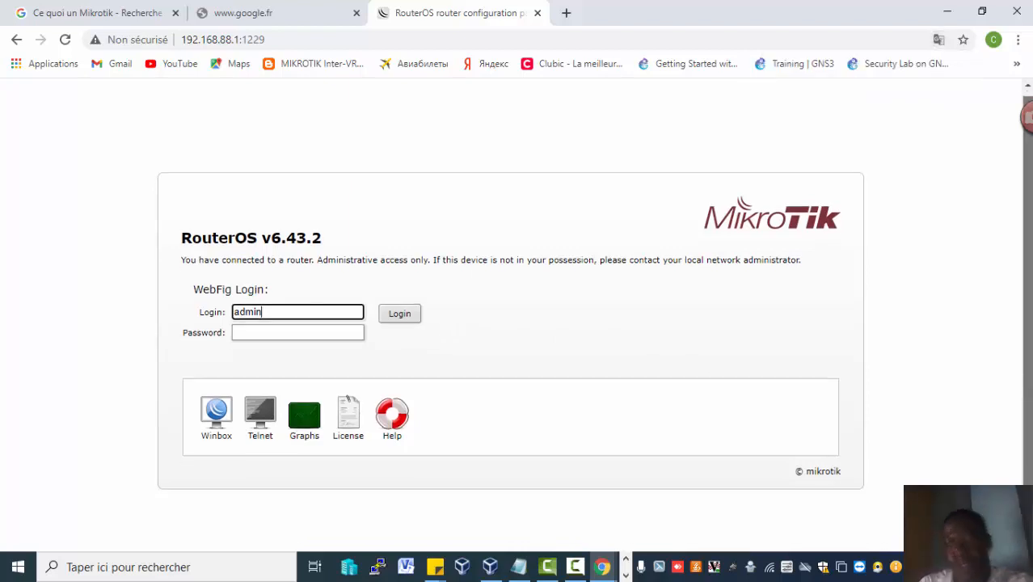
scroll(1028, 386, "down", 1)
left_click_drag(1031, 420, 1026, 373)
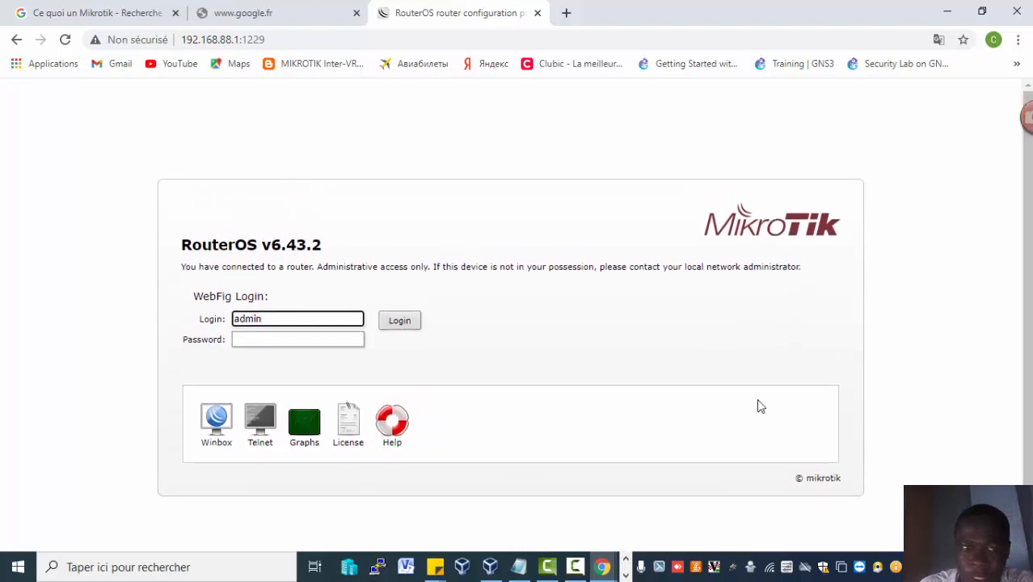
left_click(316, 343)
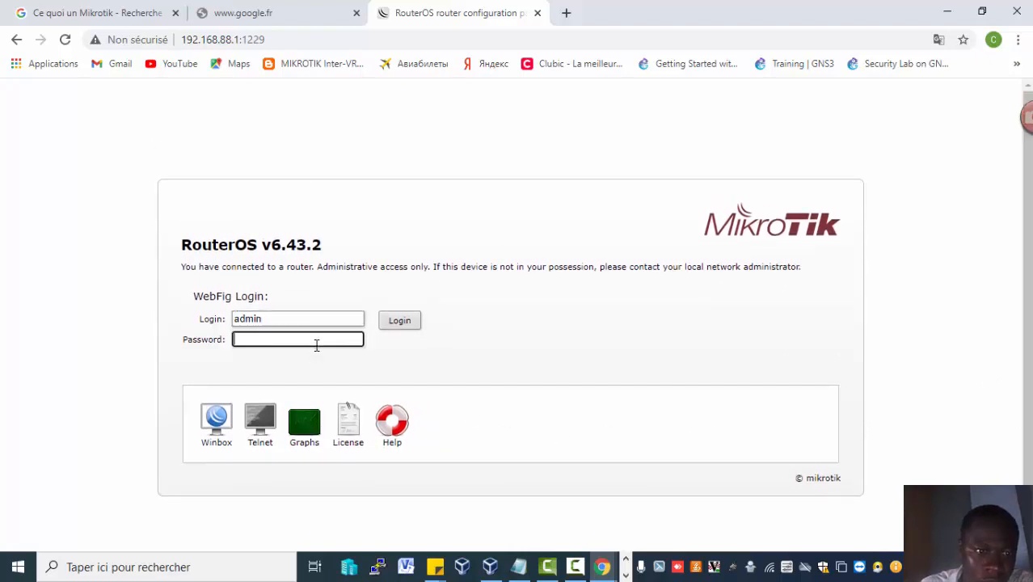
left_click(333, 319)
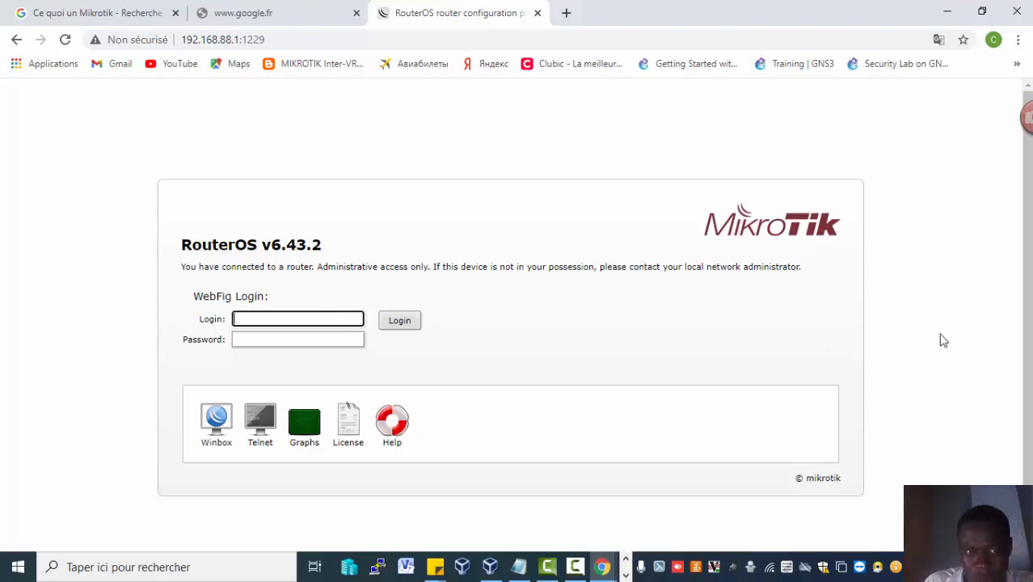
scroll(1024, 275, "down", 1)
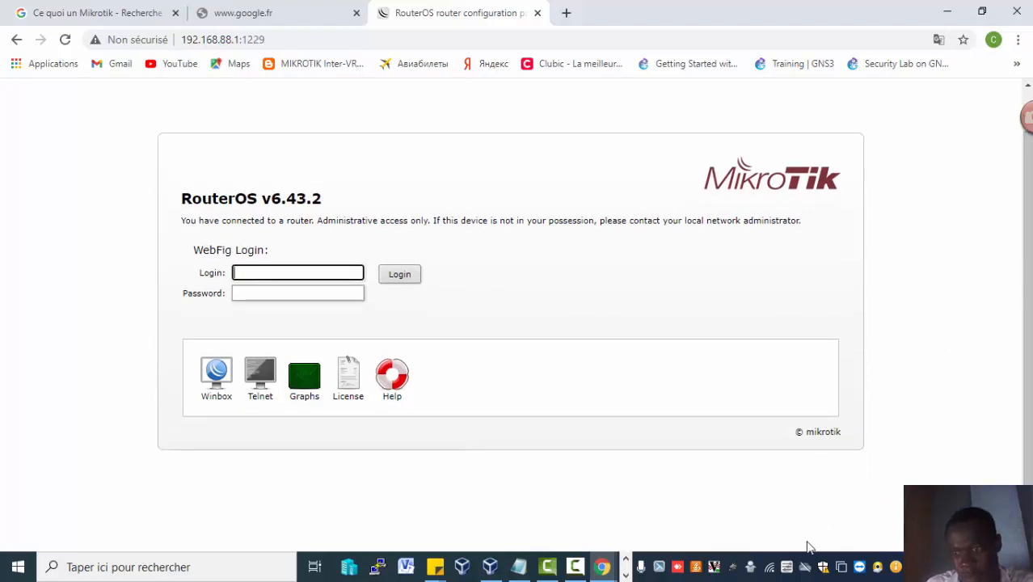
left_click(626, 576)
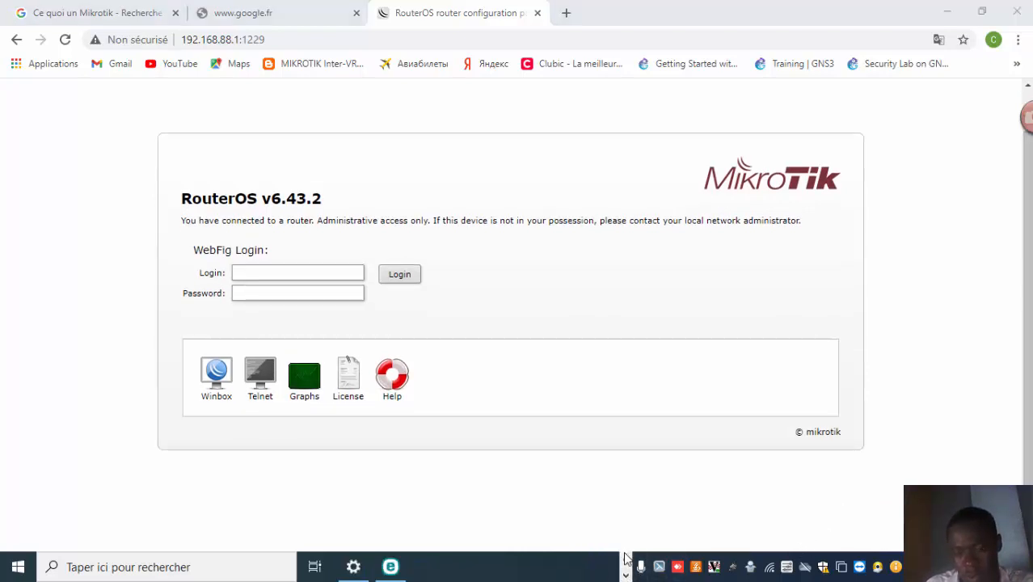
left_click(626, 558)
left_click(575, 568)
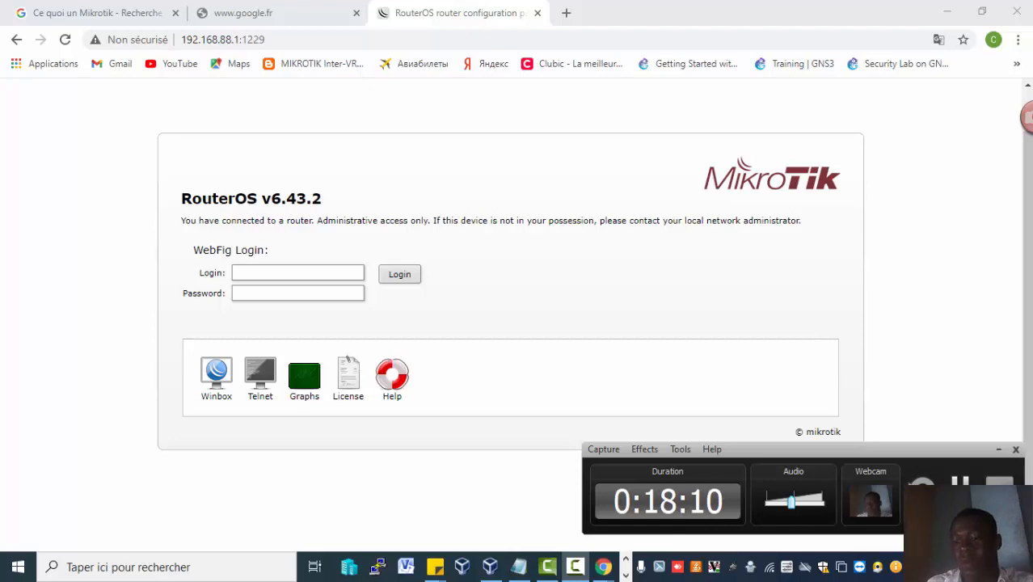
left_click(999, 449)
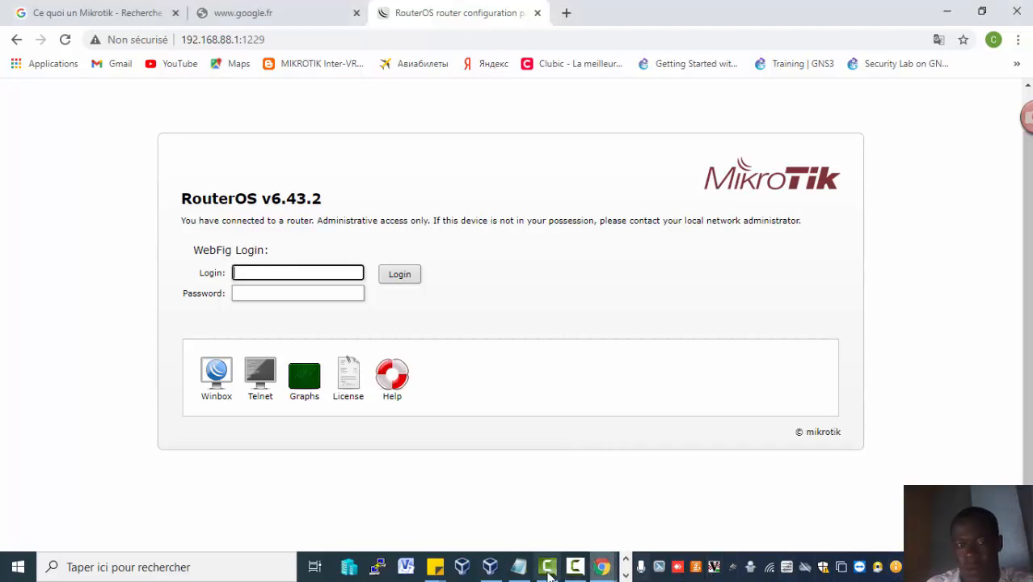
left_click(575, 566)
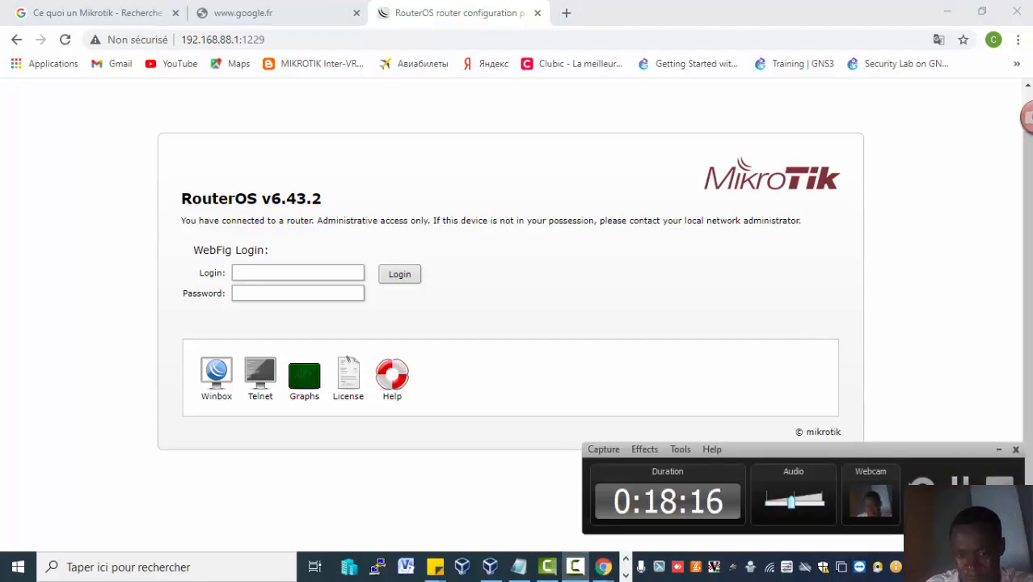